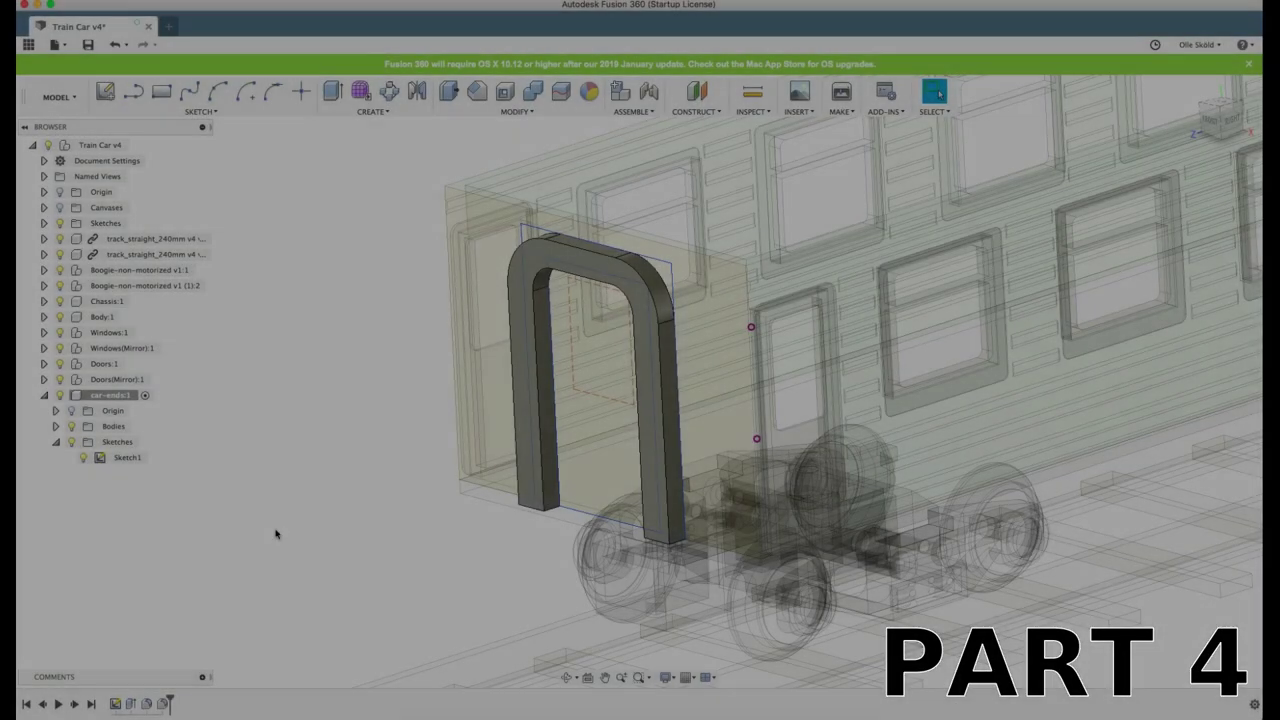
# Hide Sketch1 in the car-ends component so only the solid arch remains visible at the car end
pyautogui.scroll(3, 621, 359)
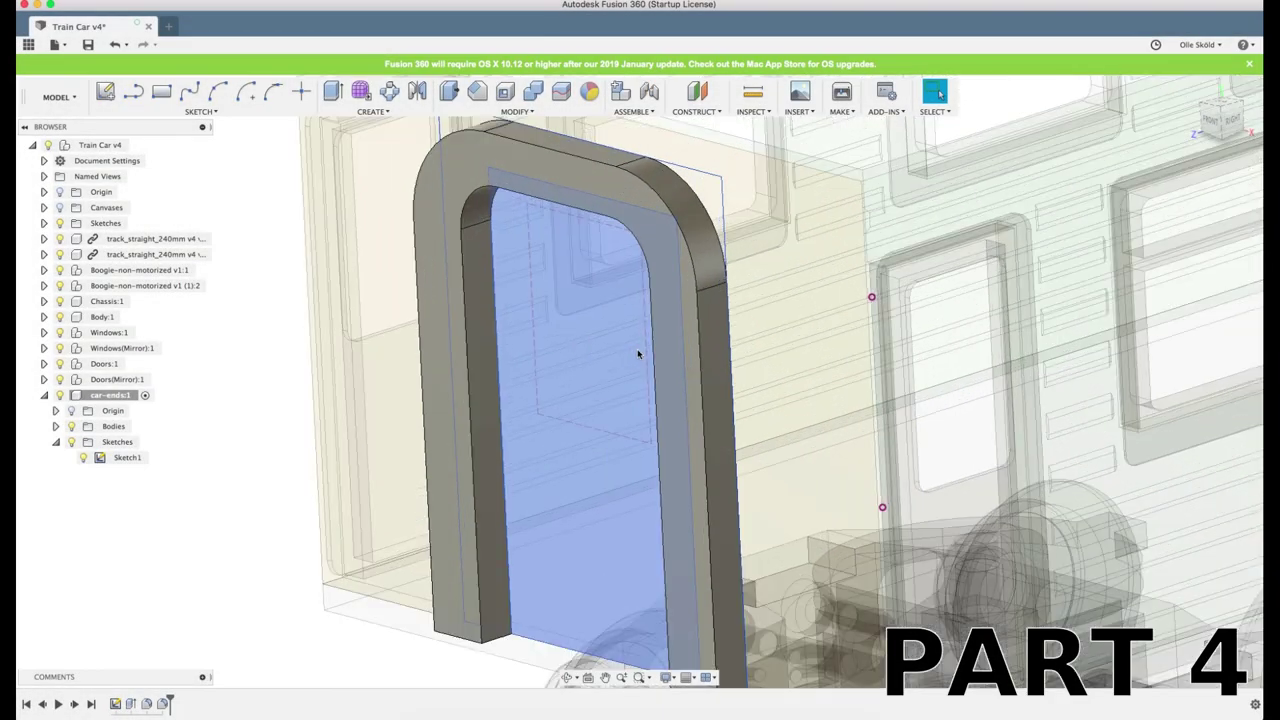
pyautogui.click(713, 229)
pyautogui.scroll(-2, 709, 217)
pyautogui.click(336, 393)
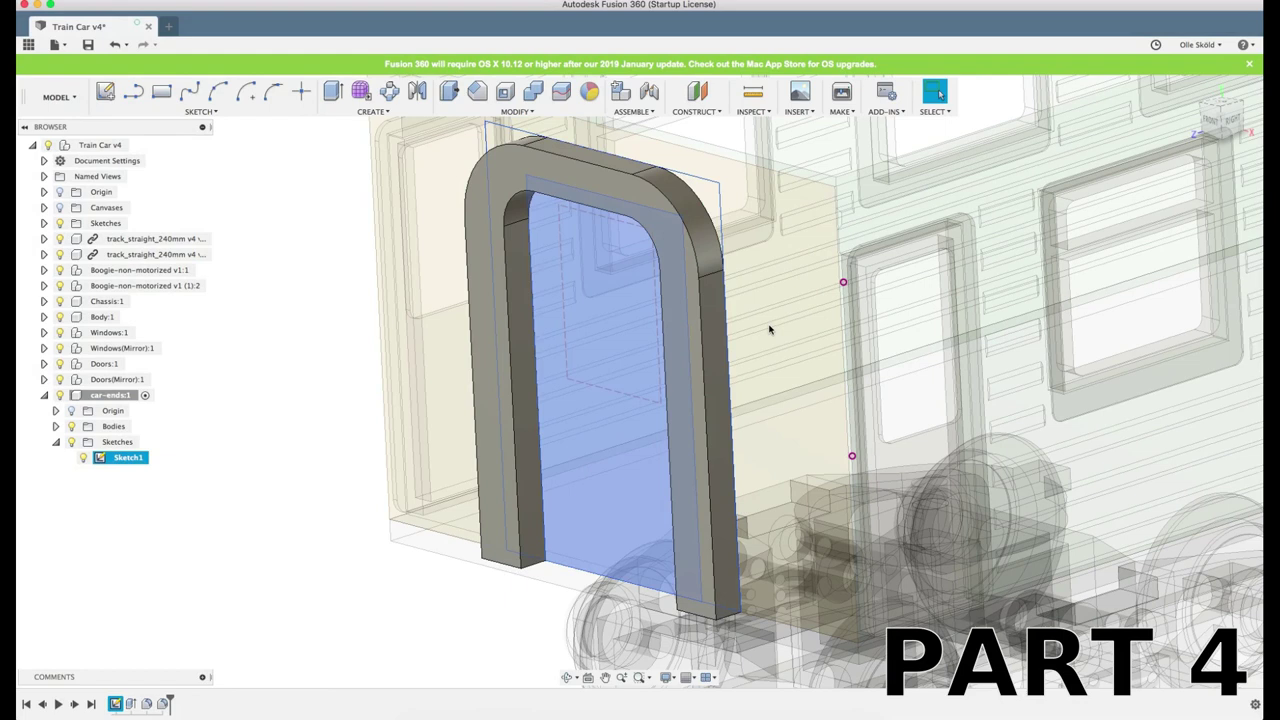
pyautogui.click(85, 458)
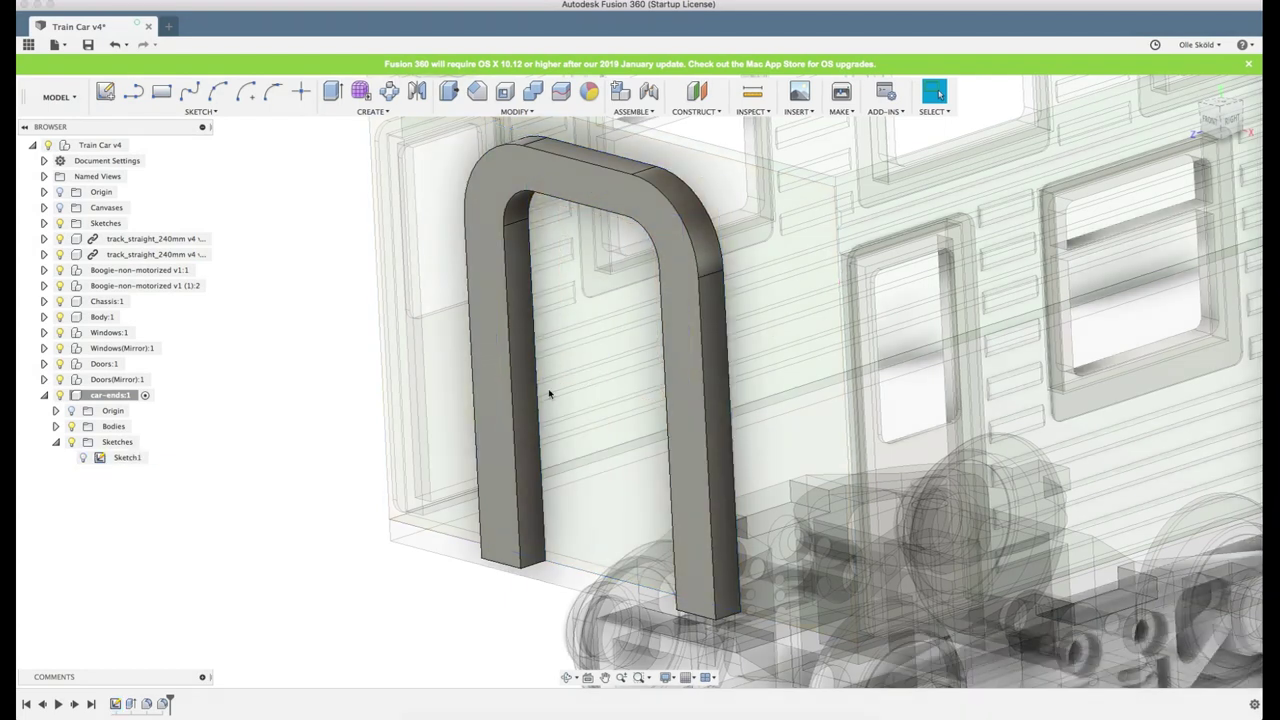
# Fillet the outer front and back edge chains of the car-end arch with a 1 mm constant radius
pyautogui.click(729, 353)
pyautogui.keyDown('shift'); pyautogui.click(703, 365); pyautogui.keyUp('shift')
pyautogui.press('f')
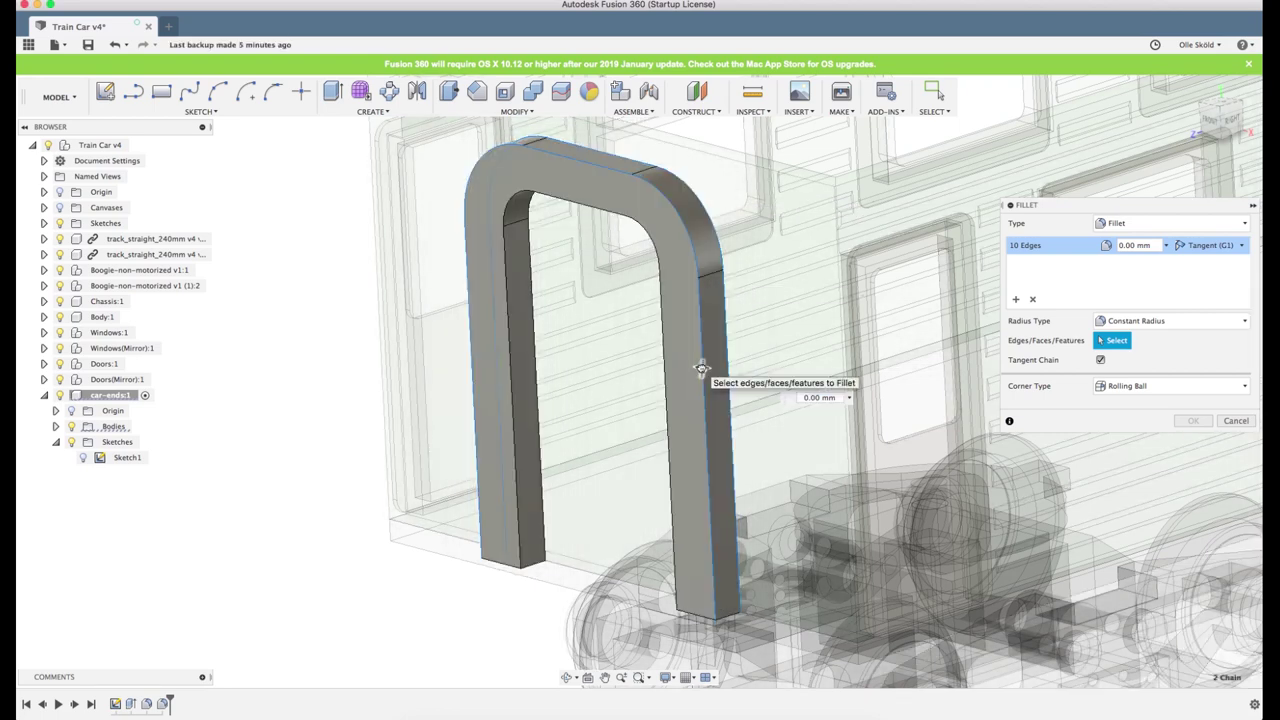
pyautogui.moveTo(702, 368); pyautogui.dragTo(702, 368)
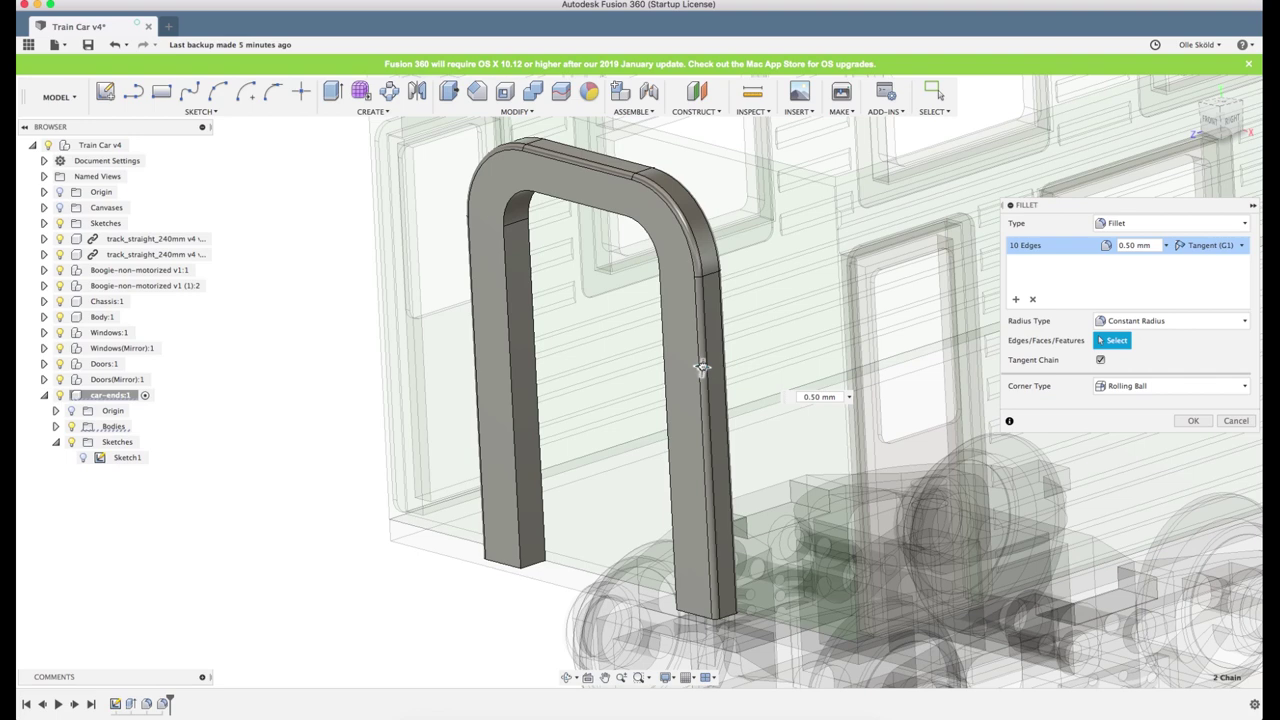
pyautogui.write('1.5')
pyautogui.press('Return')
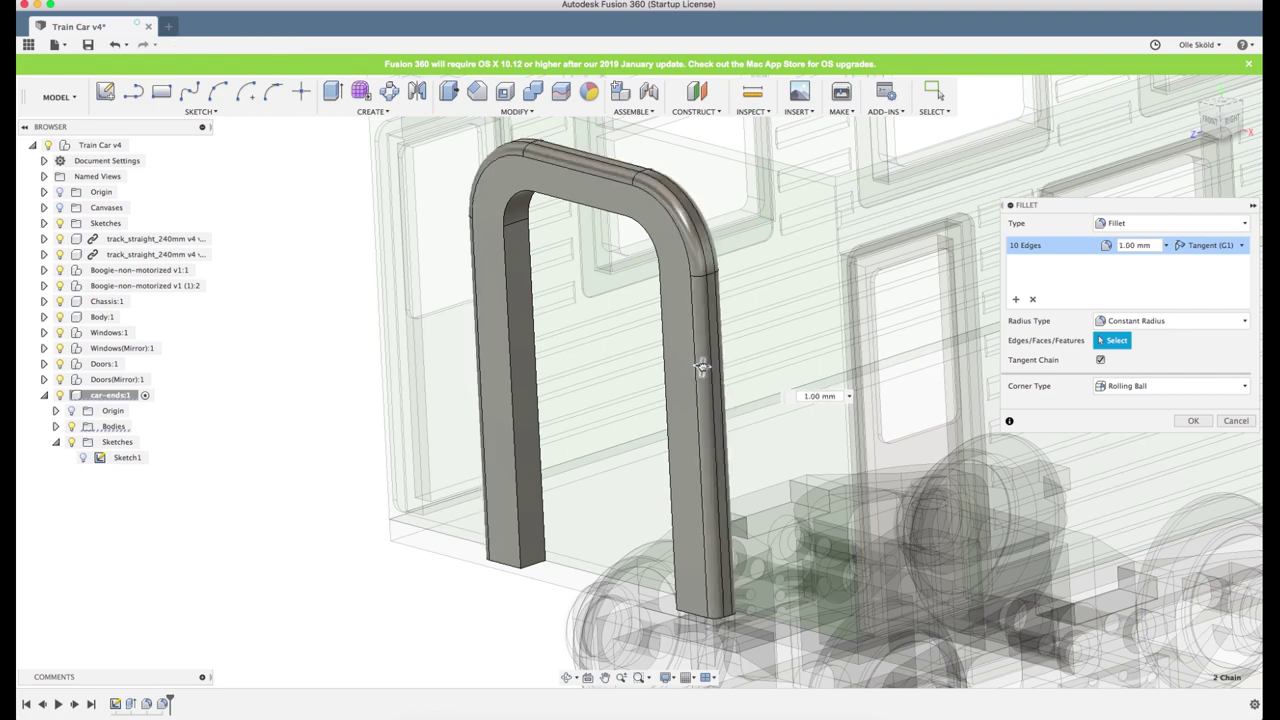
pyautogui.write('1')
pyautogui.press('Return')
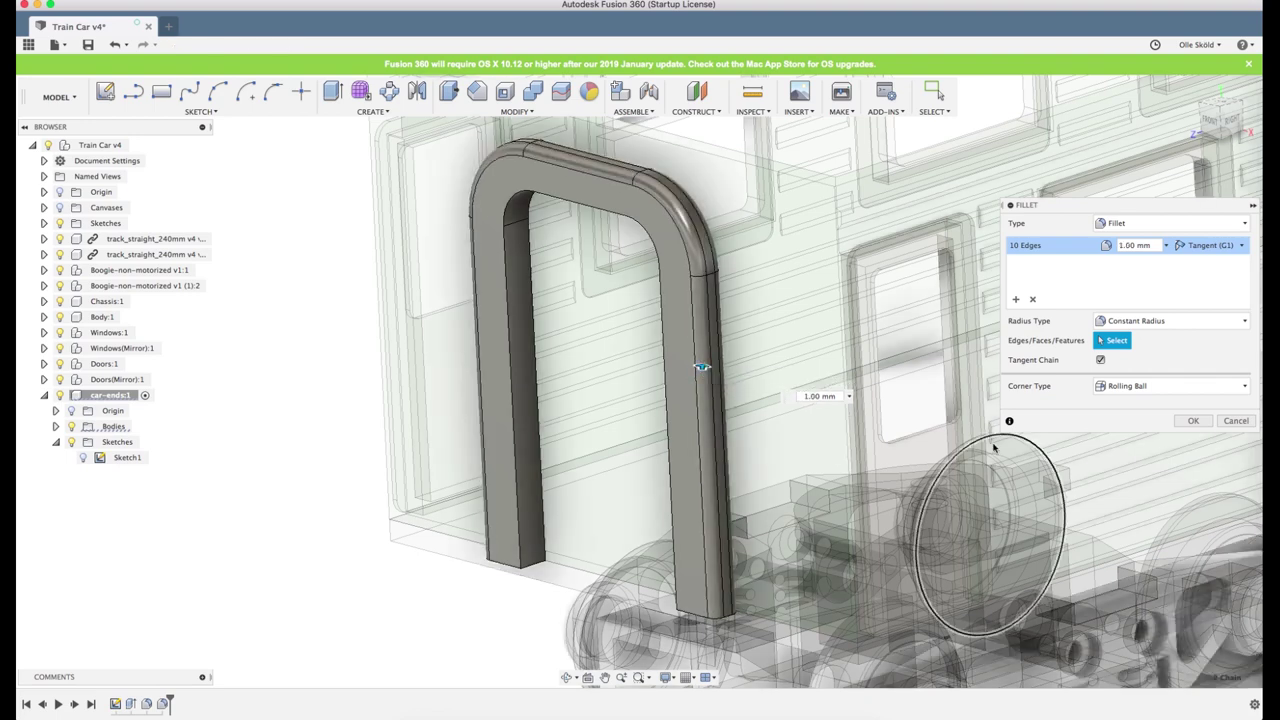
pyautogui.click(1195, 421)
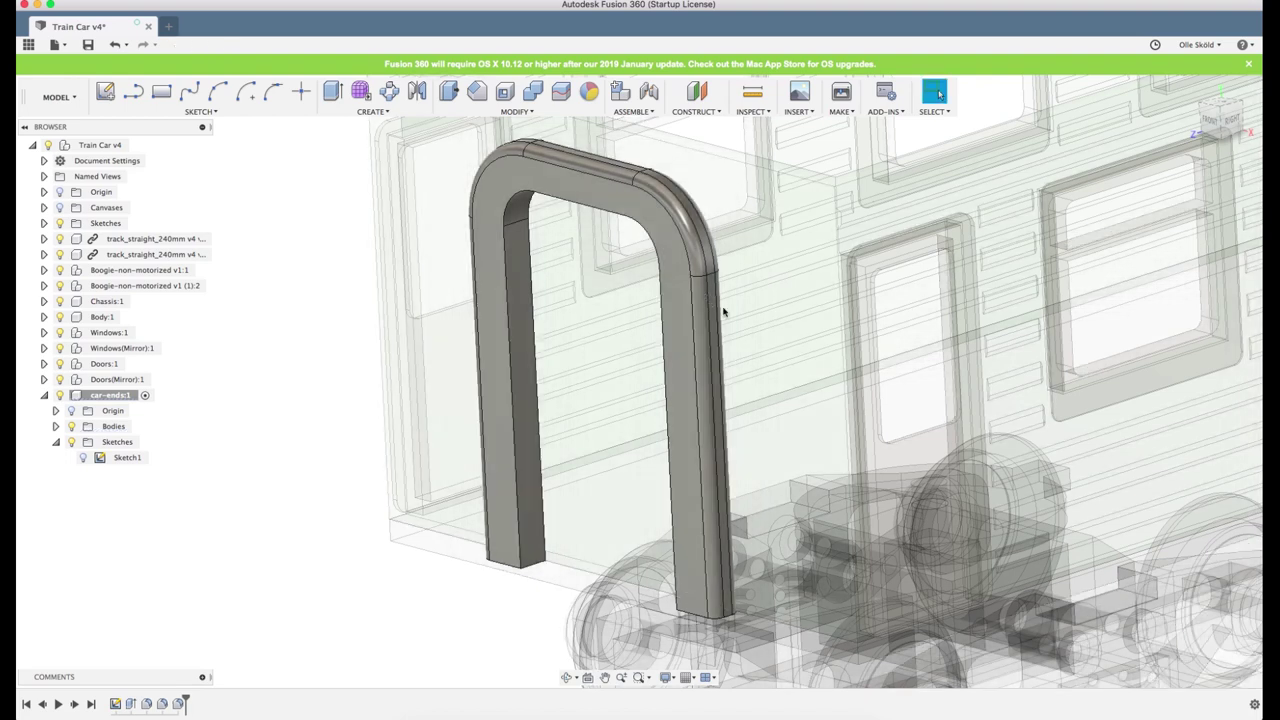
# Start a new sketch on the front face of the filleted arch
pyautogui.scroll(-3, 730, 383)
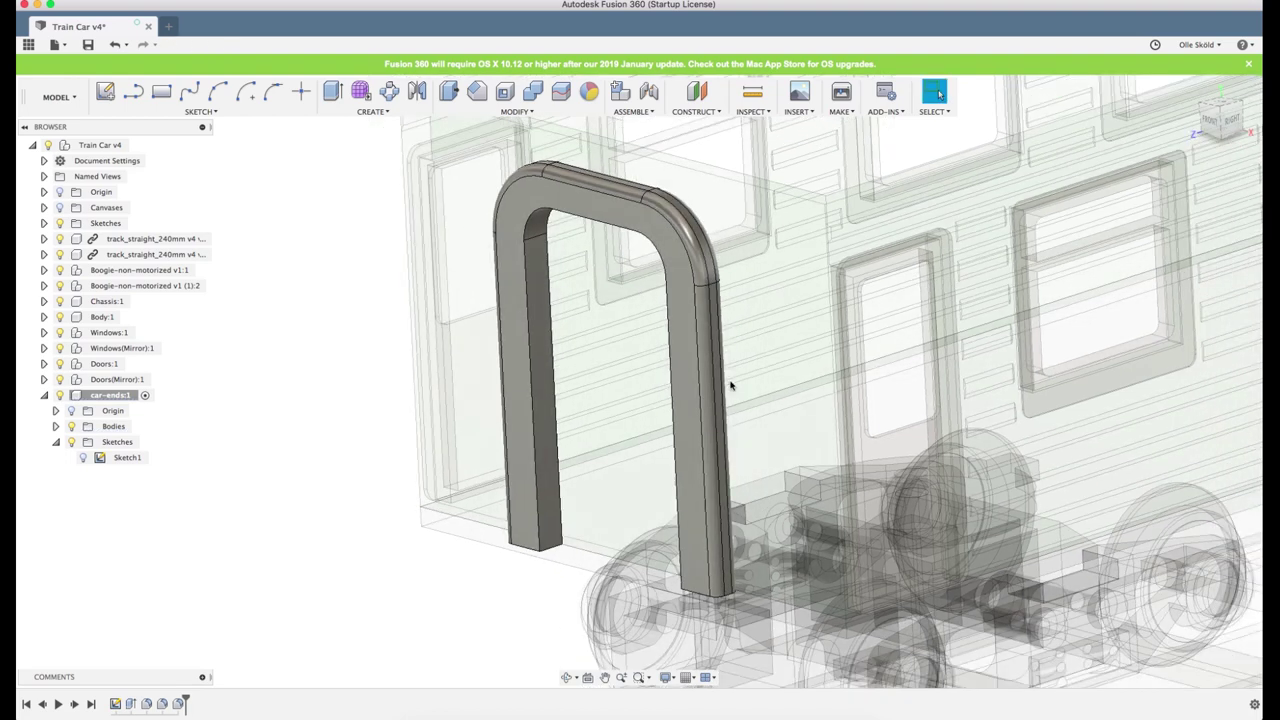
pyautogui.keyDown('shift'); pyautogui.moveTo(734, 383); pyautogui.dragTo(695, 348, button='middle'); pyautogui.keyUp('shift')
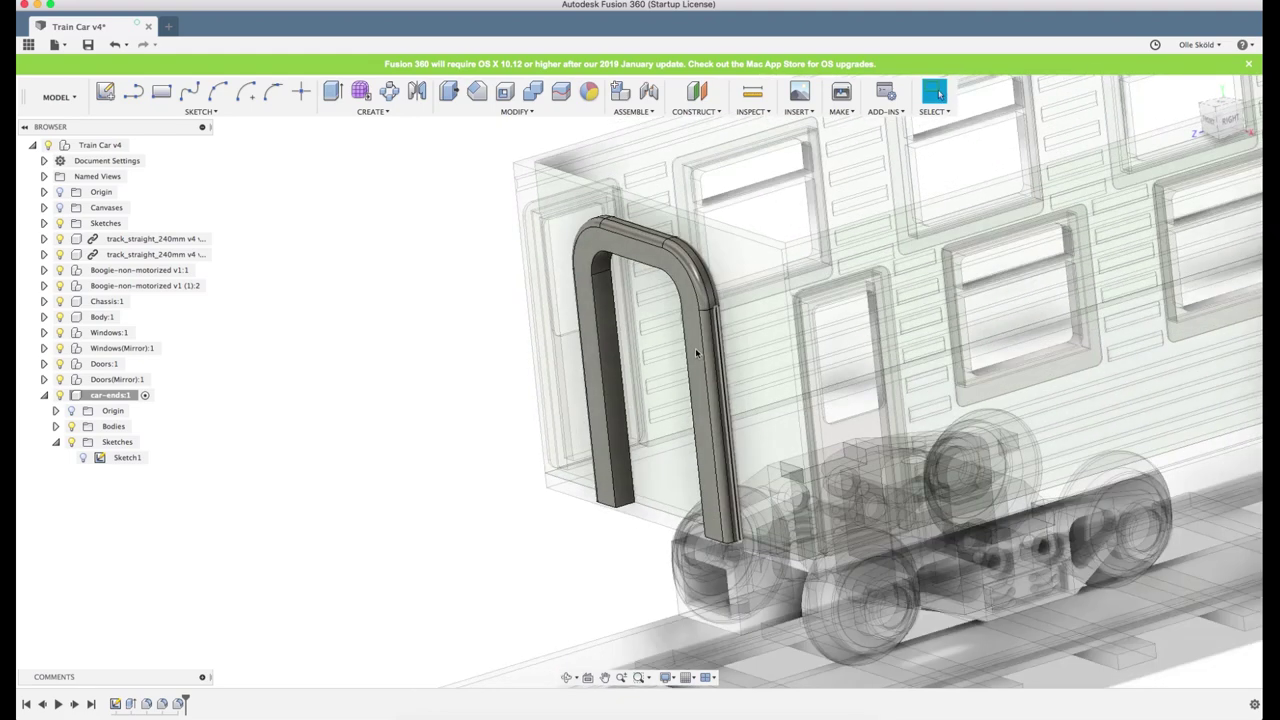
pyautogui.click(695, 348)
pyautogui.scroll(2, 695, 349)
pyautogui.scroll(1, 695, 349)
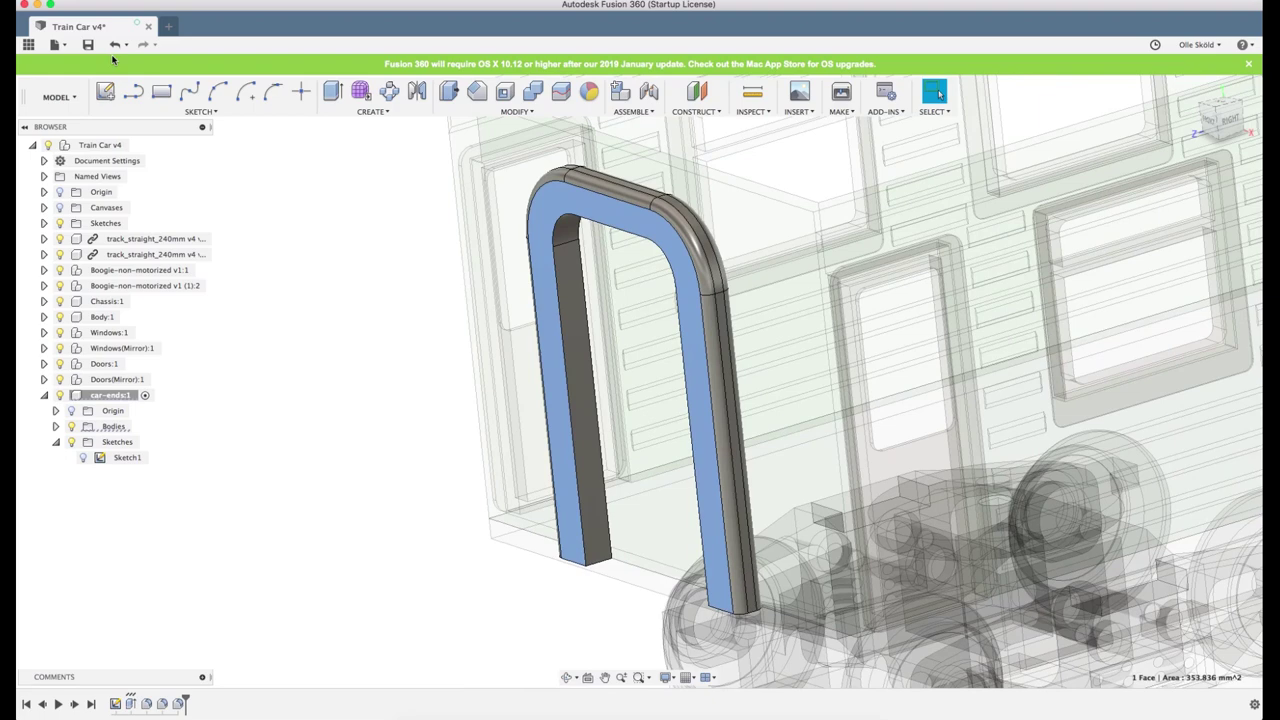
pyautogui.click(638, 248)
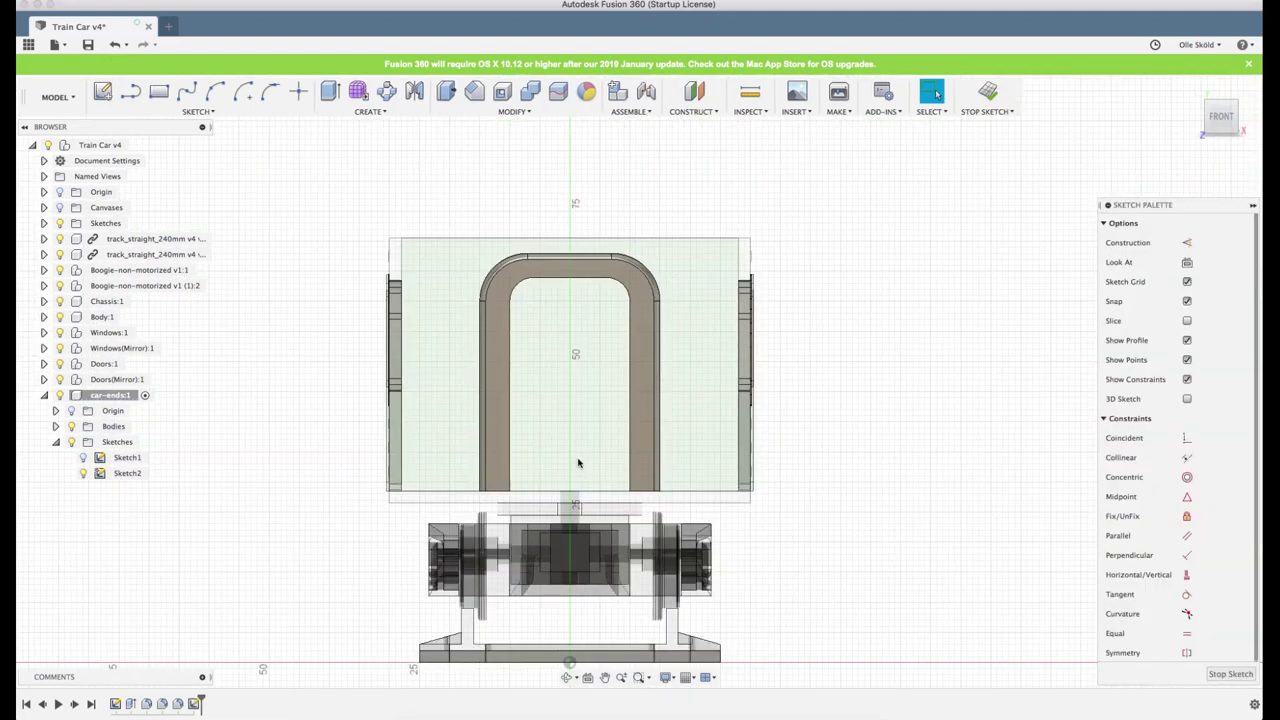
pyautogui.scroll(3, 577, 463)
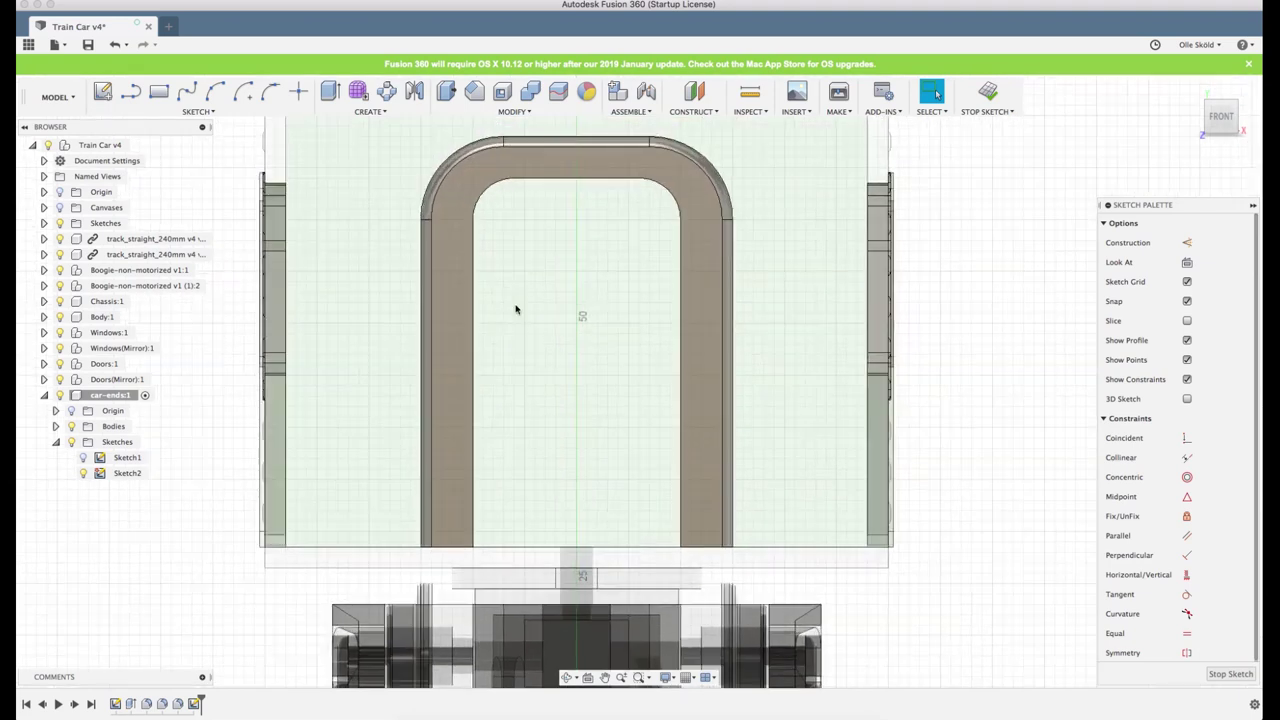
pyautogui.scroll(2, 529, 187)
pyautogui.scroll(-2, 522, 190)
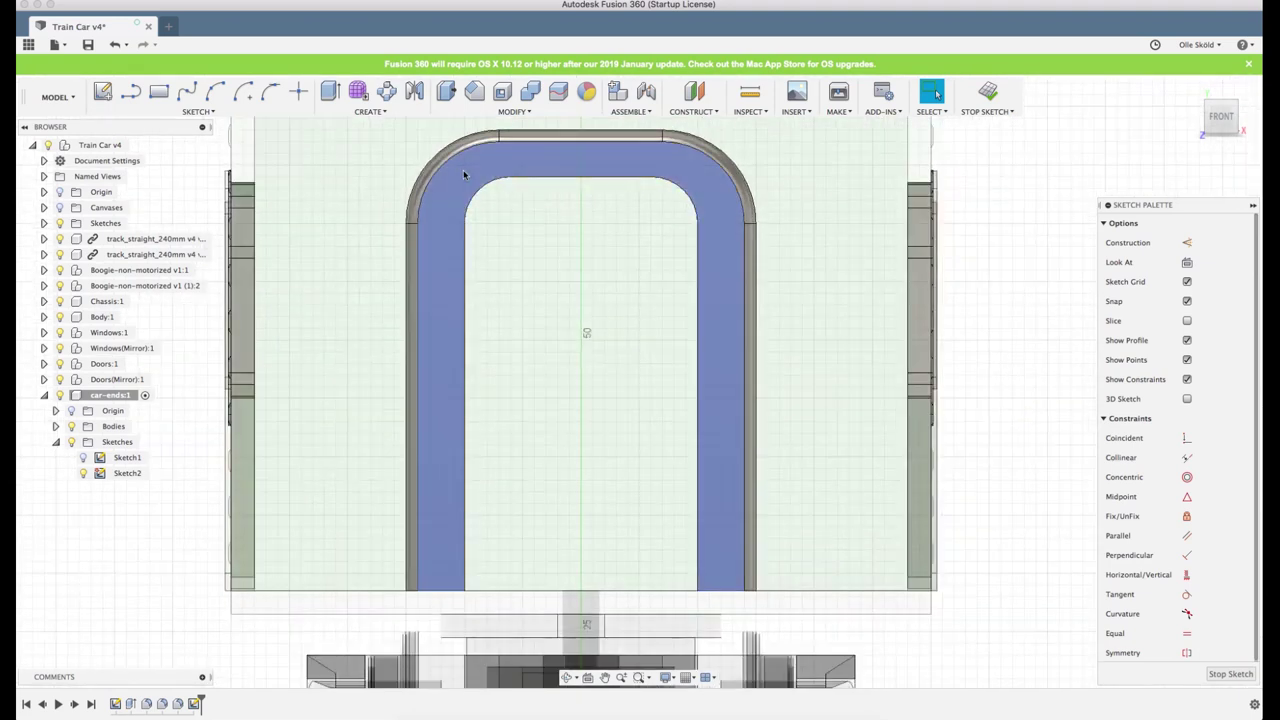
pyautogui.scroll(2, 463, 169)
pyautogui.press('r')
pyautogui.scroll(-1, 420, 150)
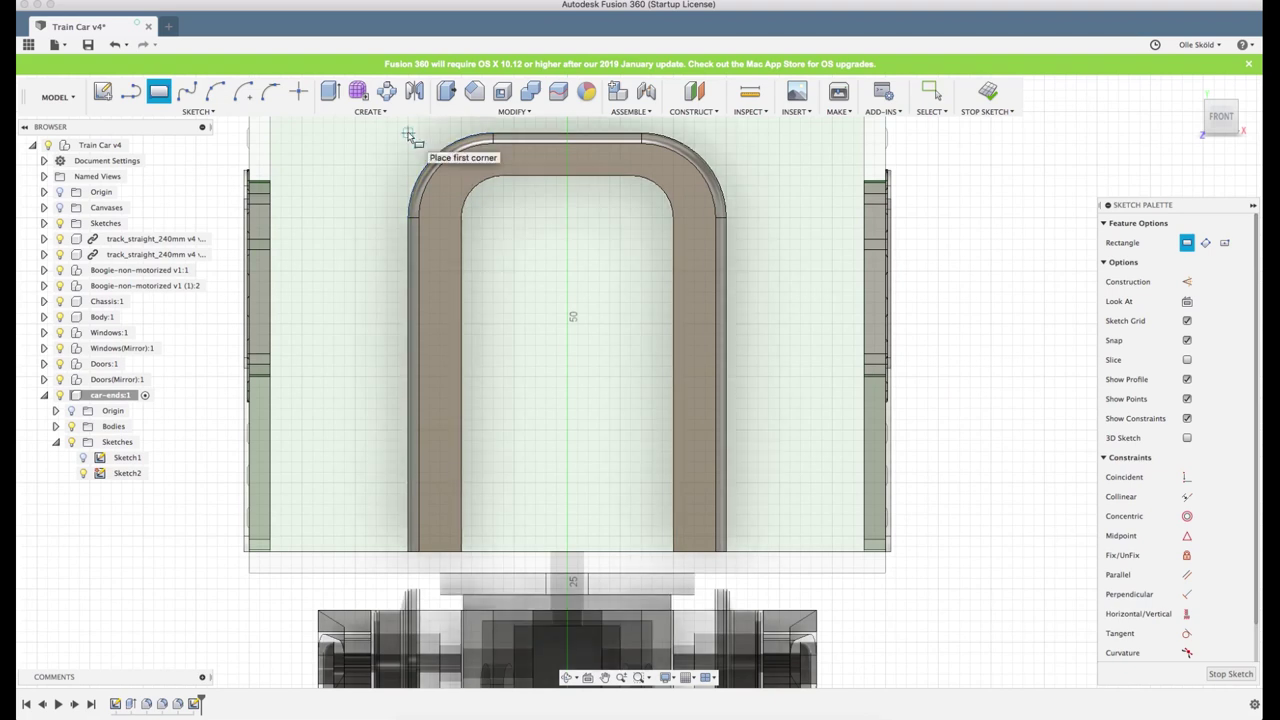
pyautogui.click(408, 135)
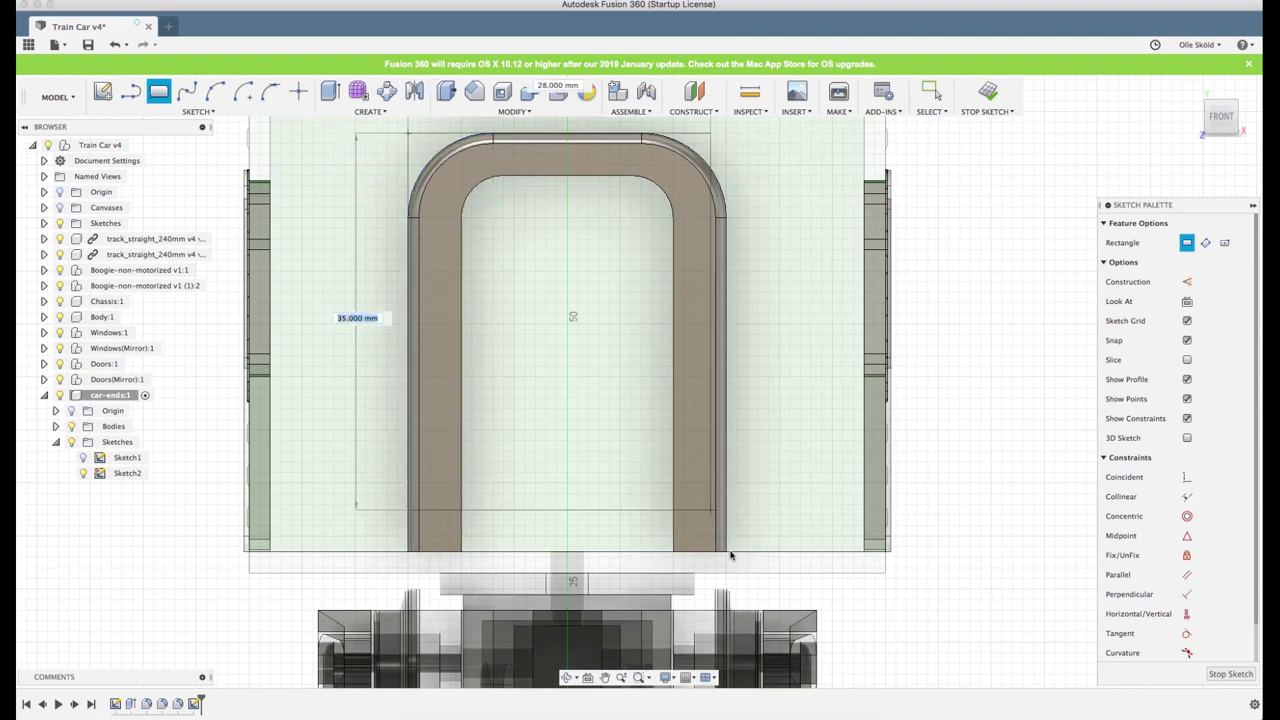
pyautogui.scroll(3, 727, 550)
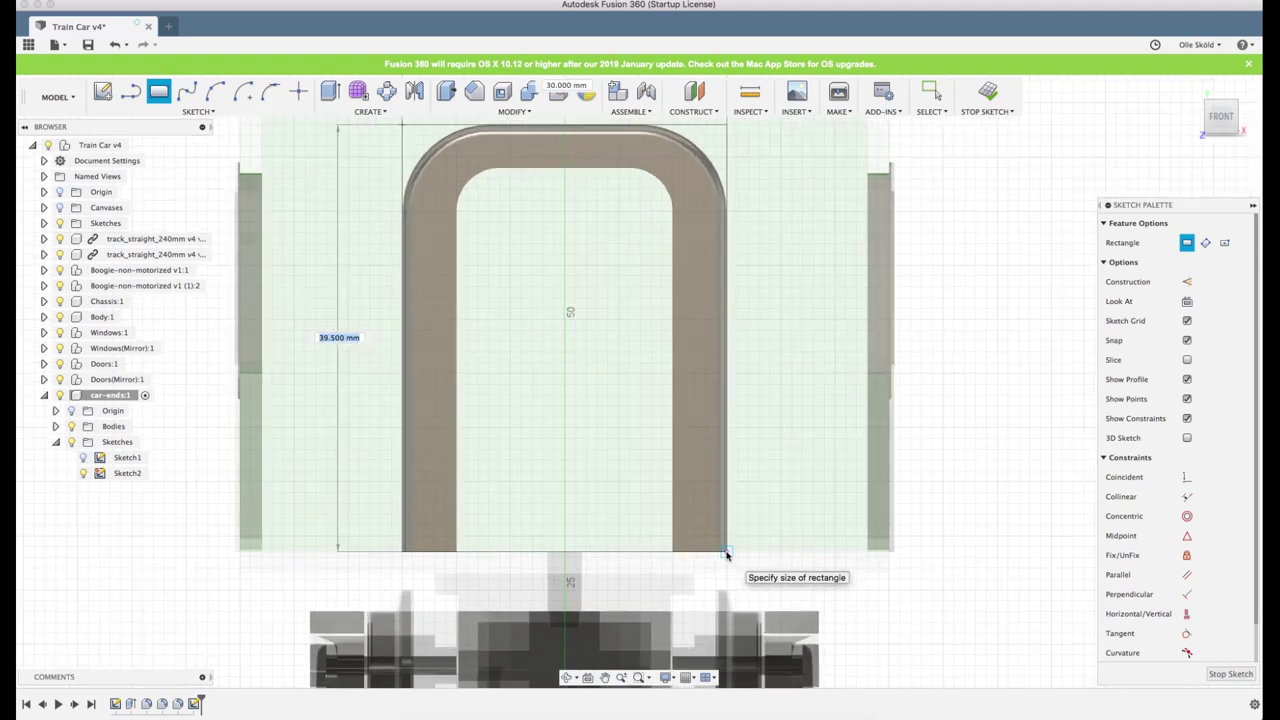
pyautogui.scroll(-1, 414, 142)
pyautogui.press('Escape')
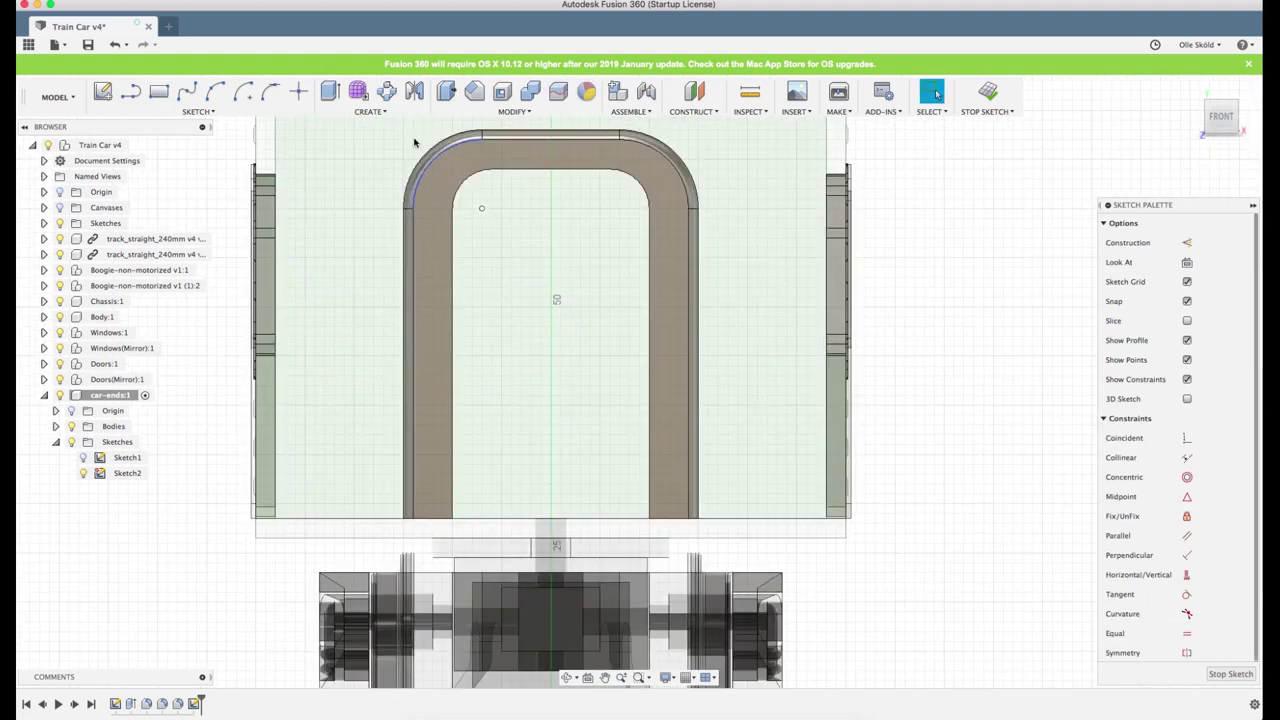
# Draw a 28 × 38.5 mm rectangle around the arch's flat front face and a second rectangle bounding its inner opening
pyautogui.press('r')
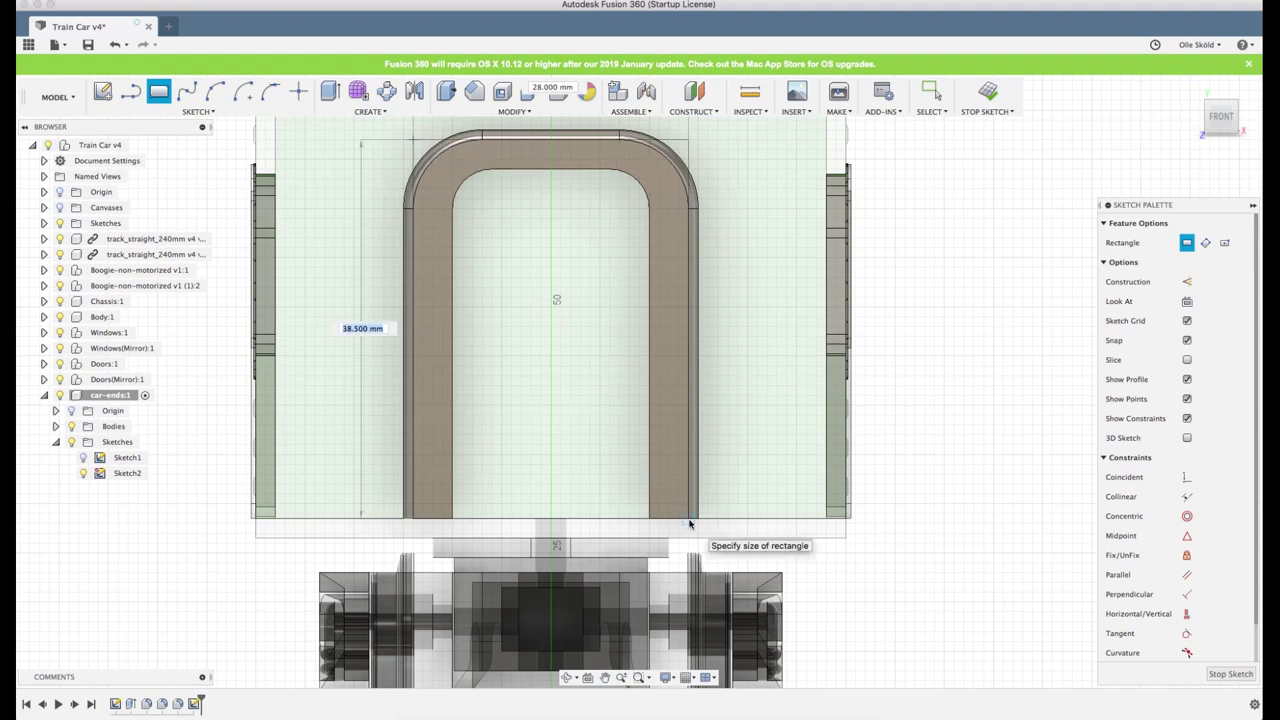
pyautogui.scroll(-1, 693, 525)
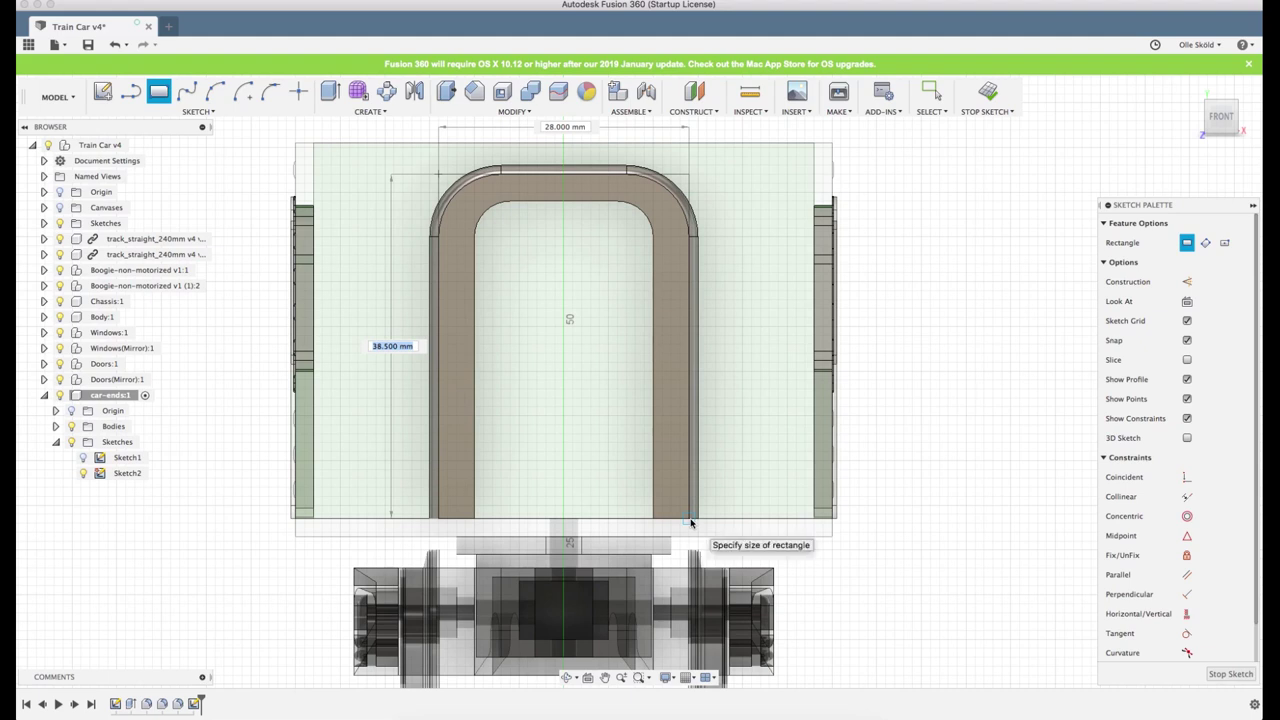
pyautogui.click(690, 521)
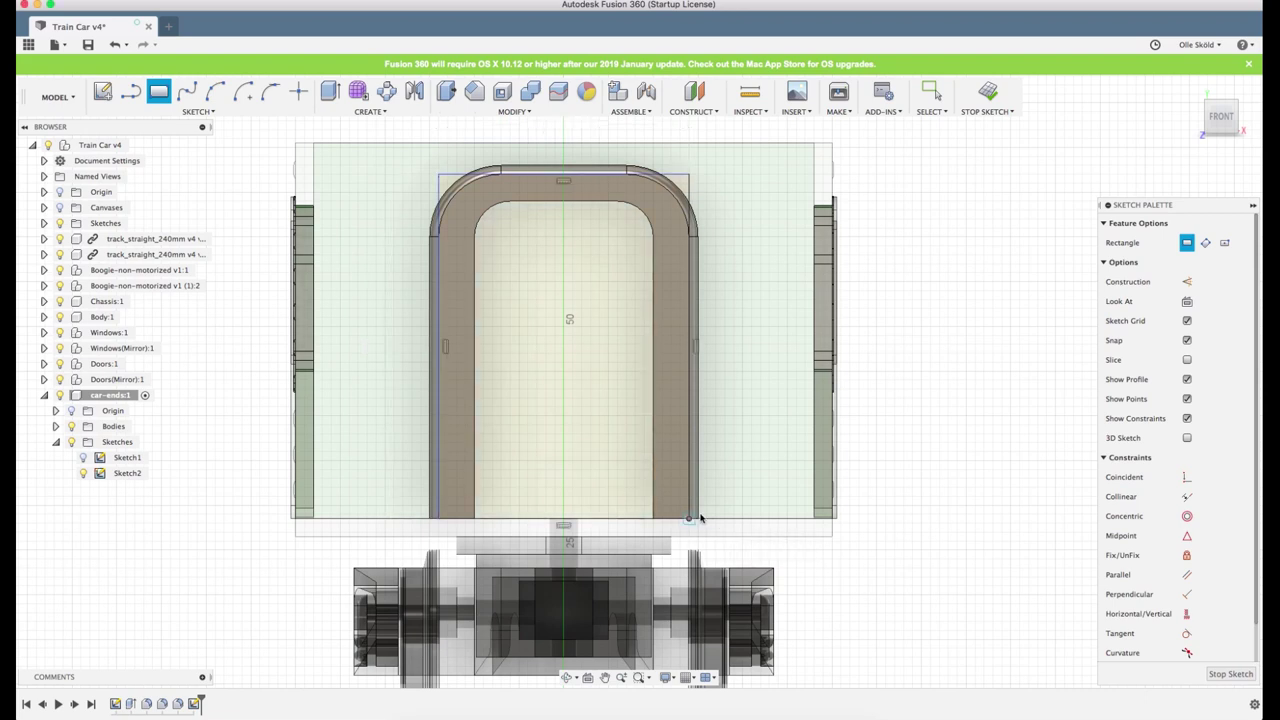
pyautogui.scroll(-1, 555, 230)
pyautogui.scroll(1, 536, 227)
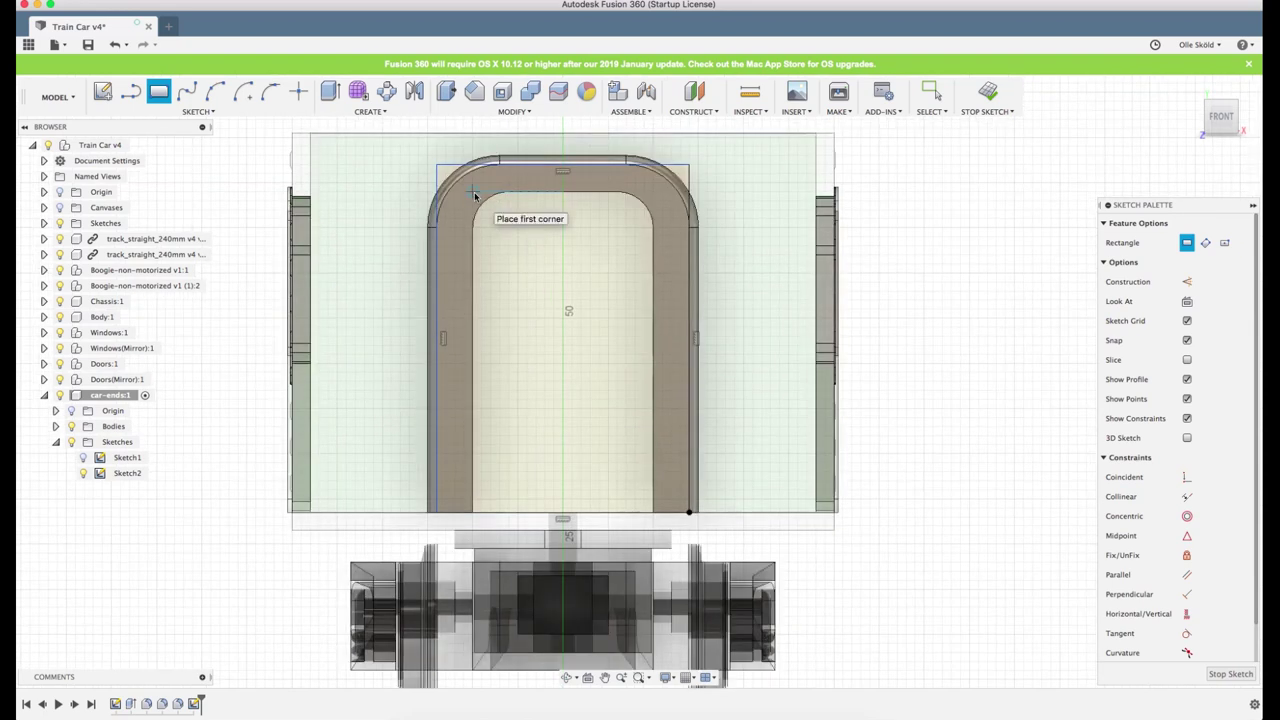
pyautogui.click(474, 194)
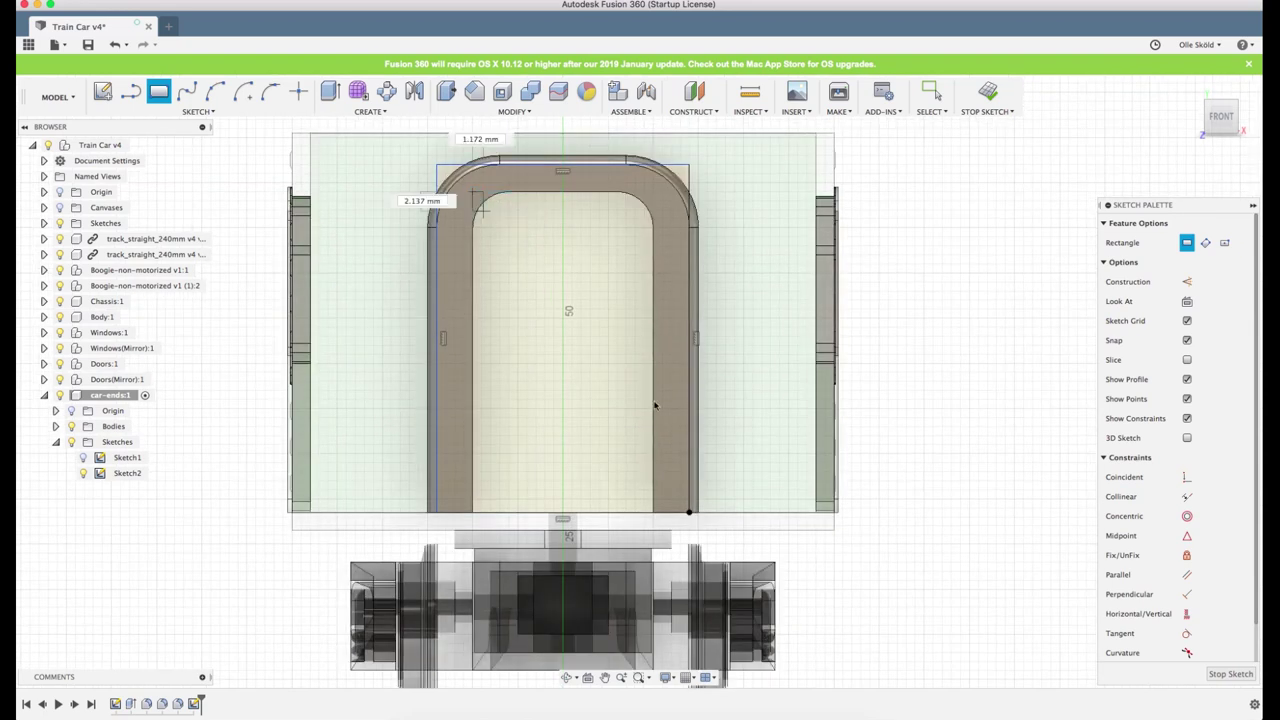
pyautogui.click(652, 513)
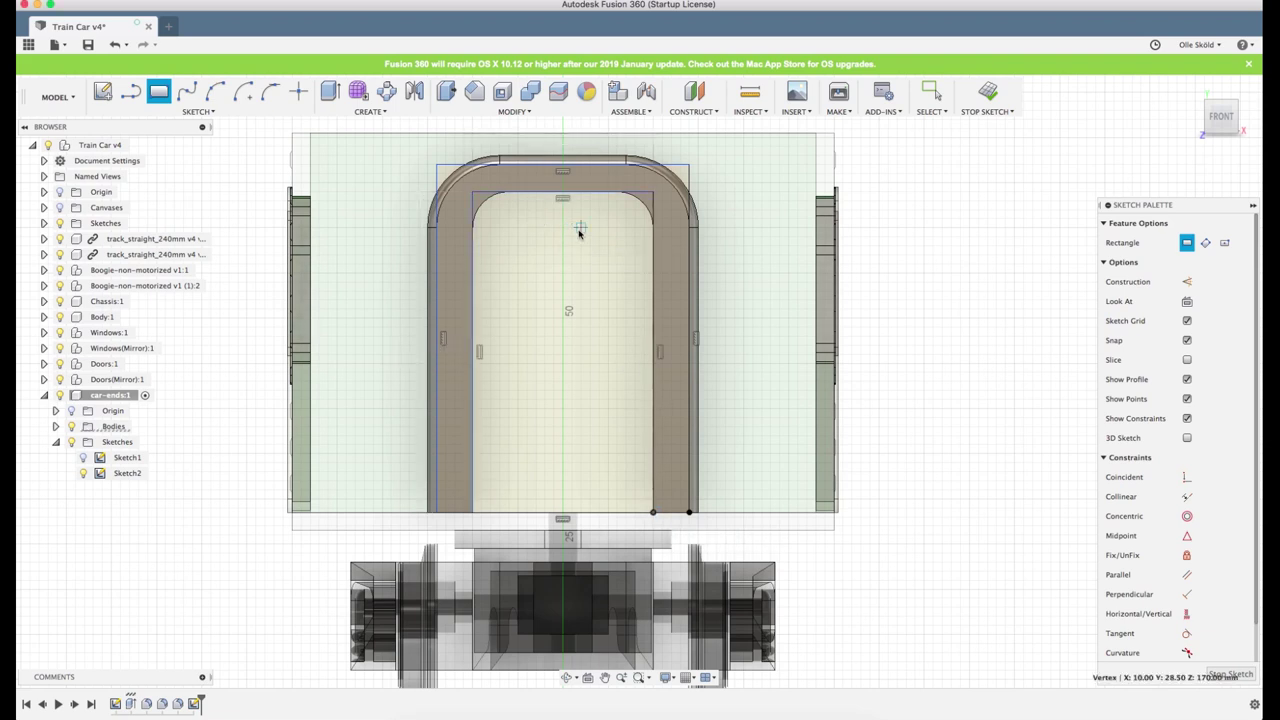
# Extrude the band between the rectangles, including its outer corners and the inner corner fillets, 3 mm outward from the car end as a Join
pyautogui.click(330, 91)
pyautogui.click(452, 235)
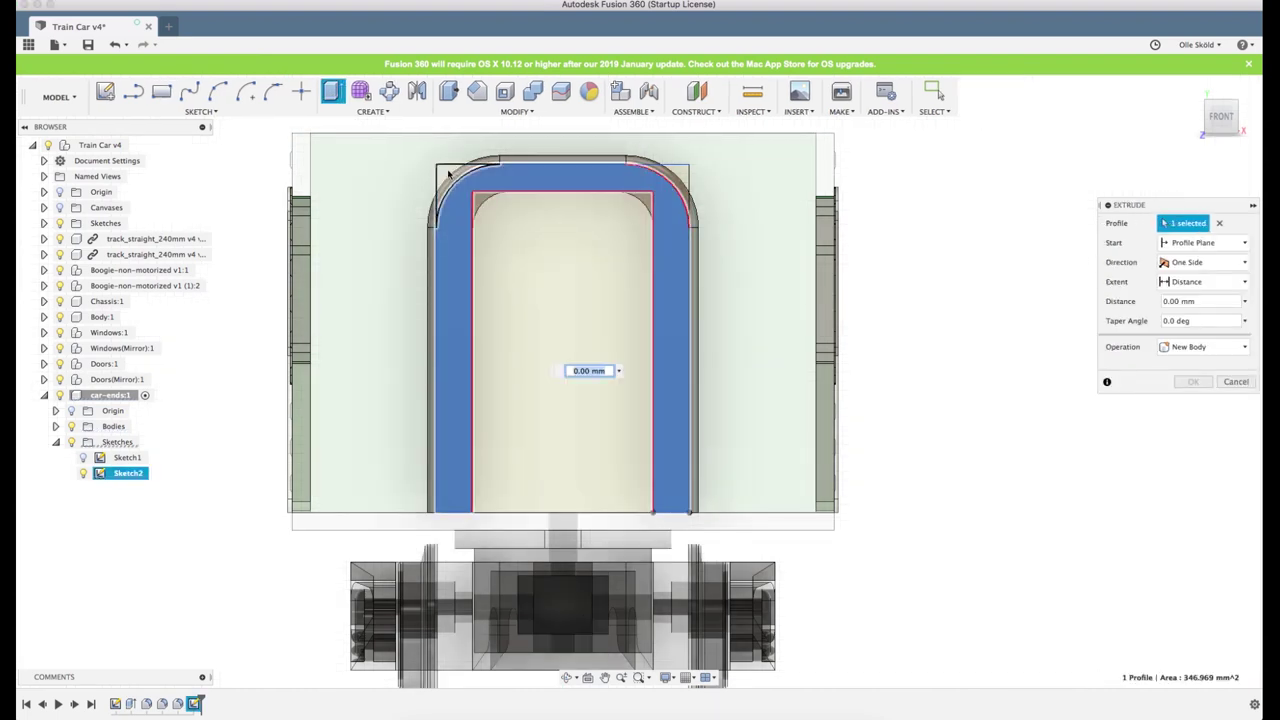
pyautogui.click(448, 176)
pyautogui.click(675, 182)
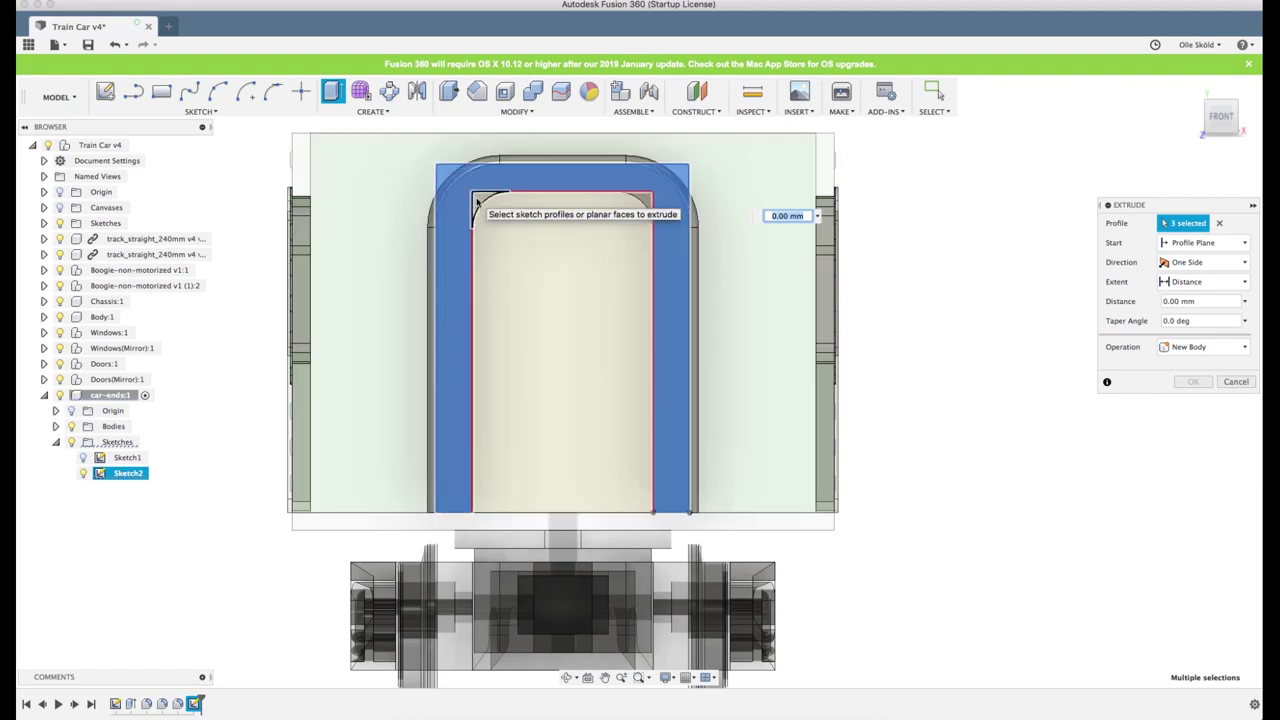
pyautogui.scroll(5, 478, 201)
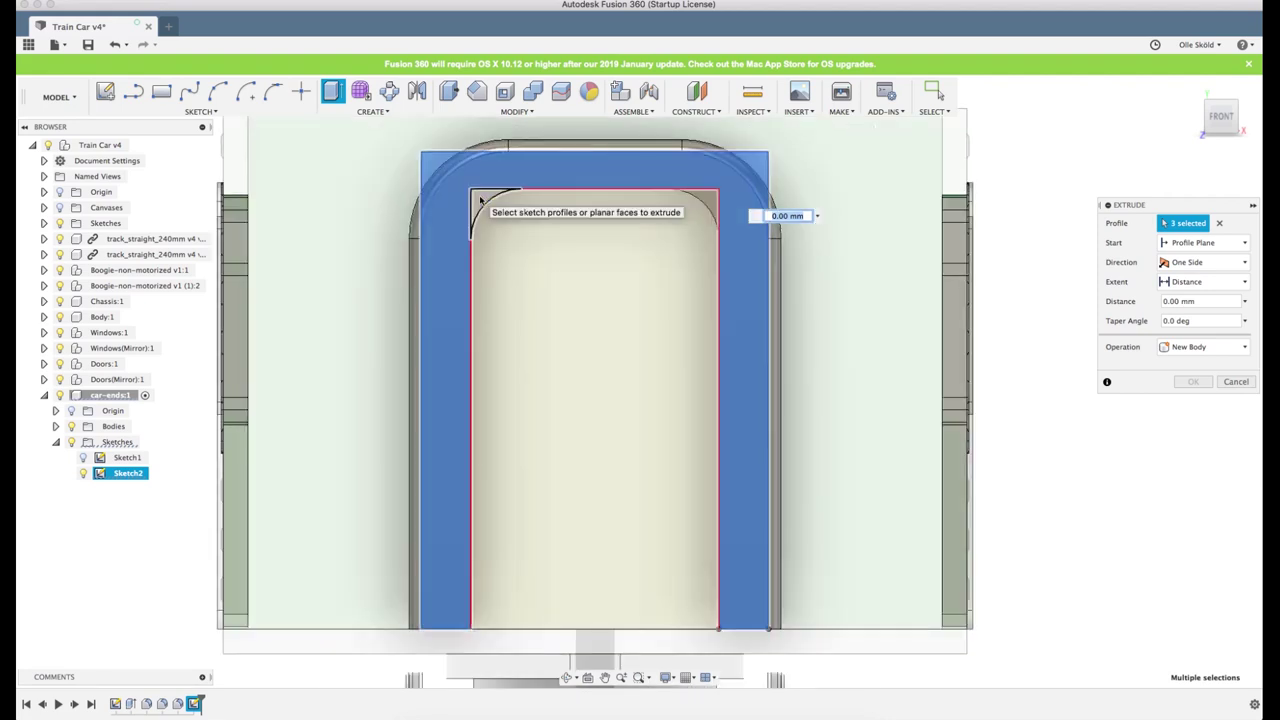
pyautogui.click(728, 201)
pyautogui.click(728, 201)
pyautogui.scroll(-3, 765, 175)
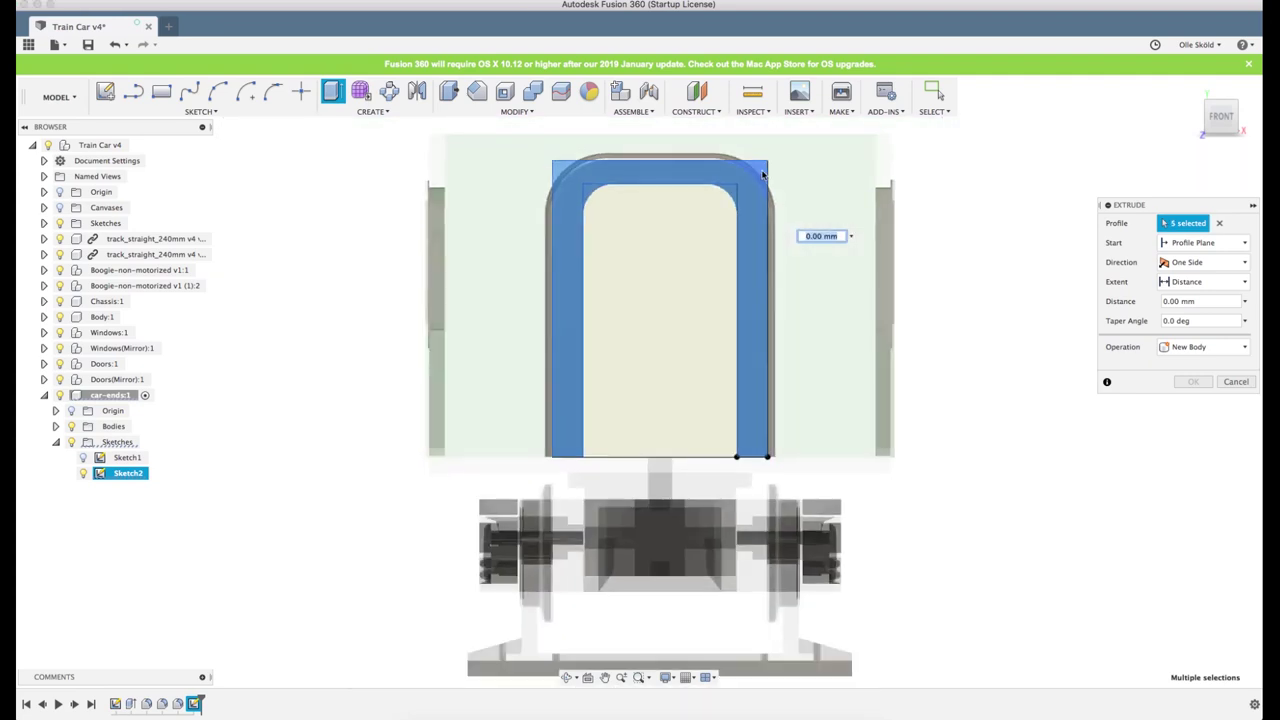
pyautogui.scroll(-2, 762, 175)
pyautogui.keyDown('shift'); pyautogui.moveTo(750, 204); pyautogui.dragTo(798, 205, button='middle'); pyautogui.keyUp('shift')
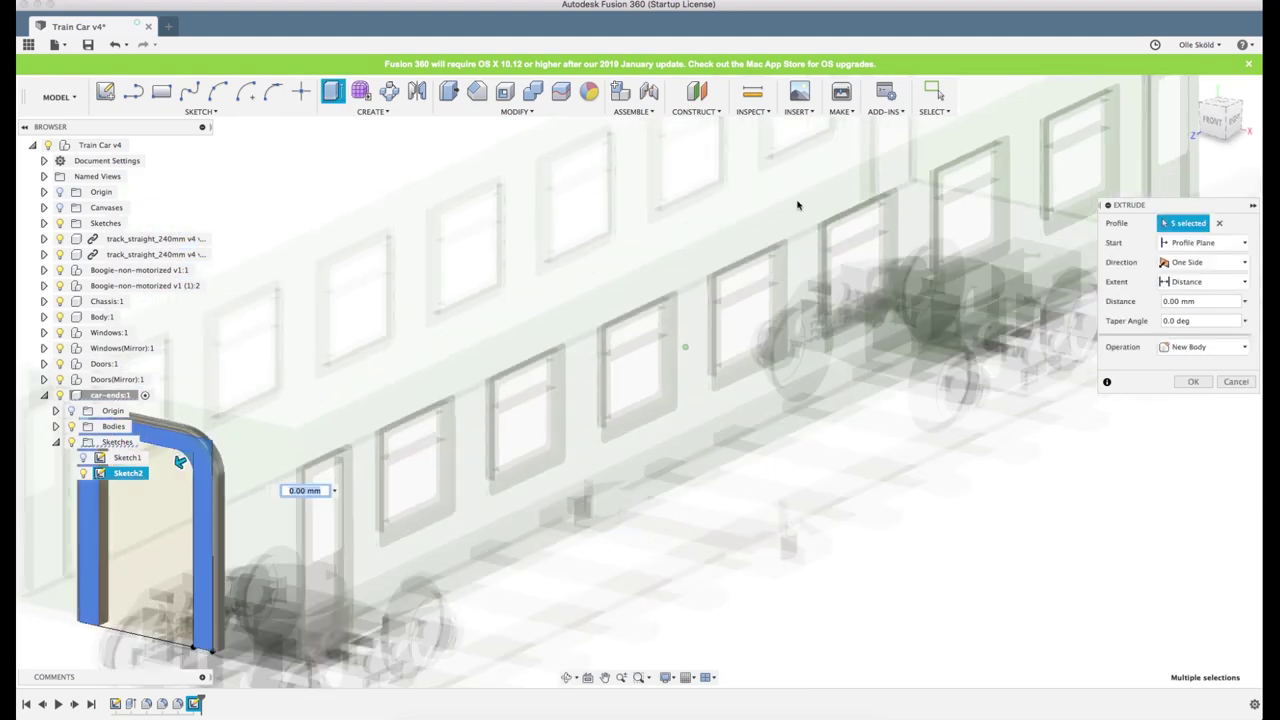
pyautogui.scroll(-3, 809, 200)
pyautogui.keyDown('shift'); pyautogui.moveTo(607, 278); pyautogui.dragTo(600, 283, button='middle'); pyautogui.keyUp('shift')
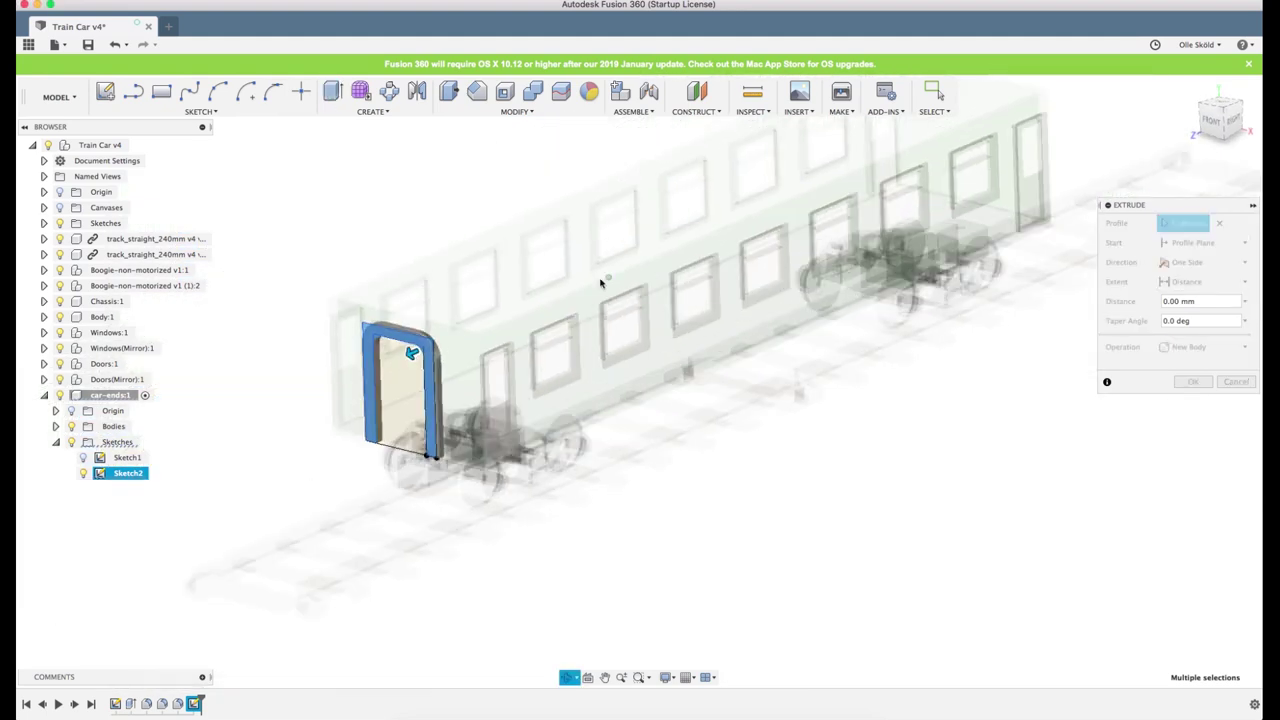
pyautogui.scroll(8, 270, 410)
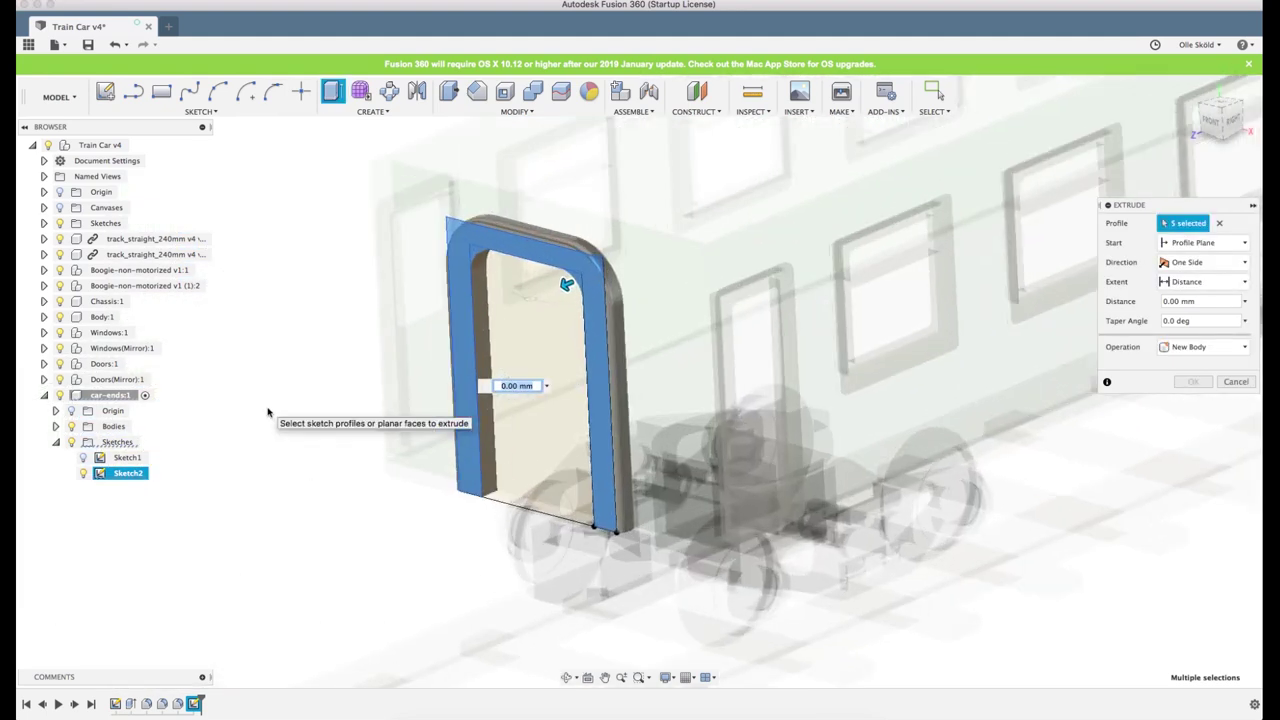
pyautogui.scroll(4, 631, 257)
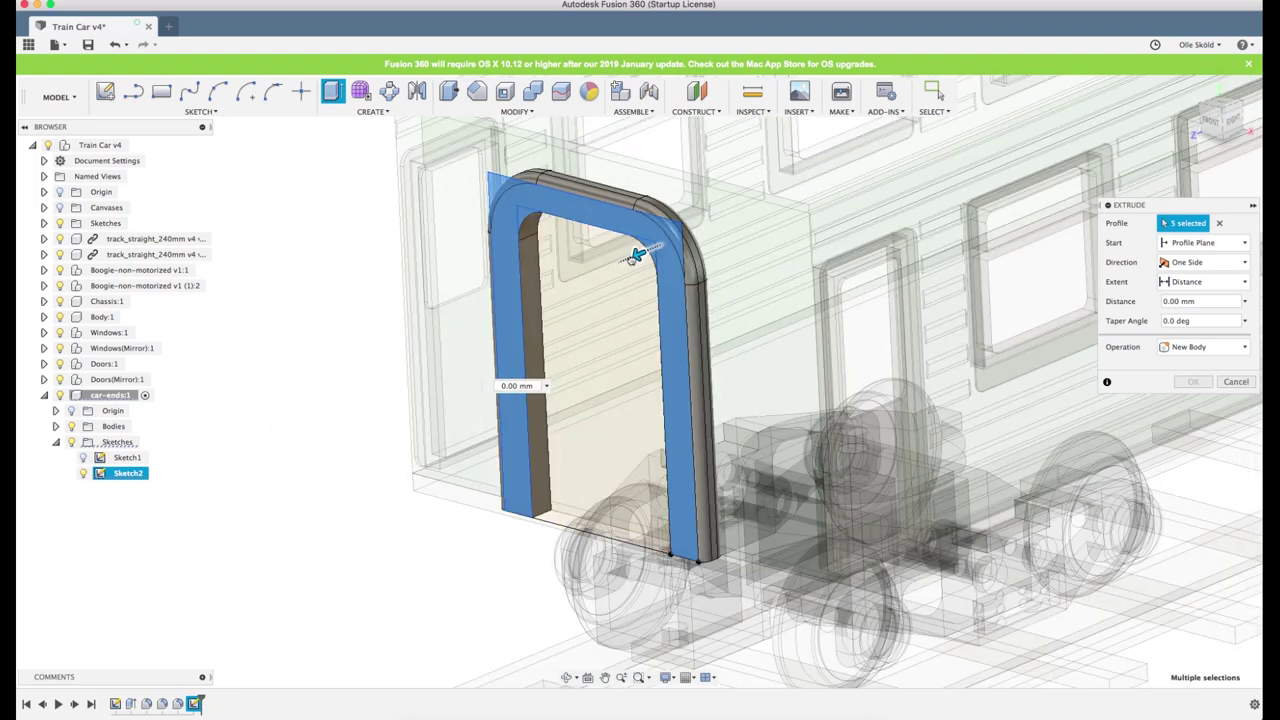
pyautogui.moveTo(631, 257); pyautogui.dragTo(622, 259)
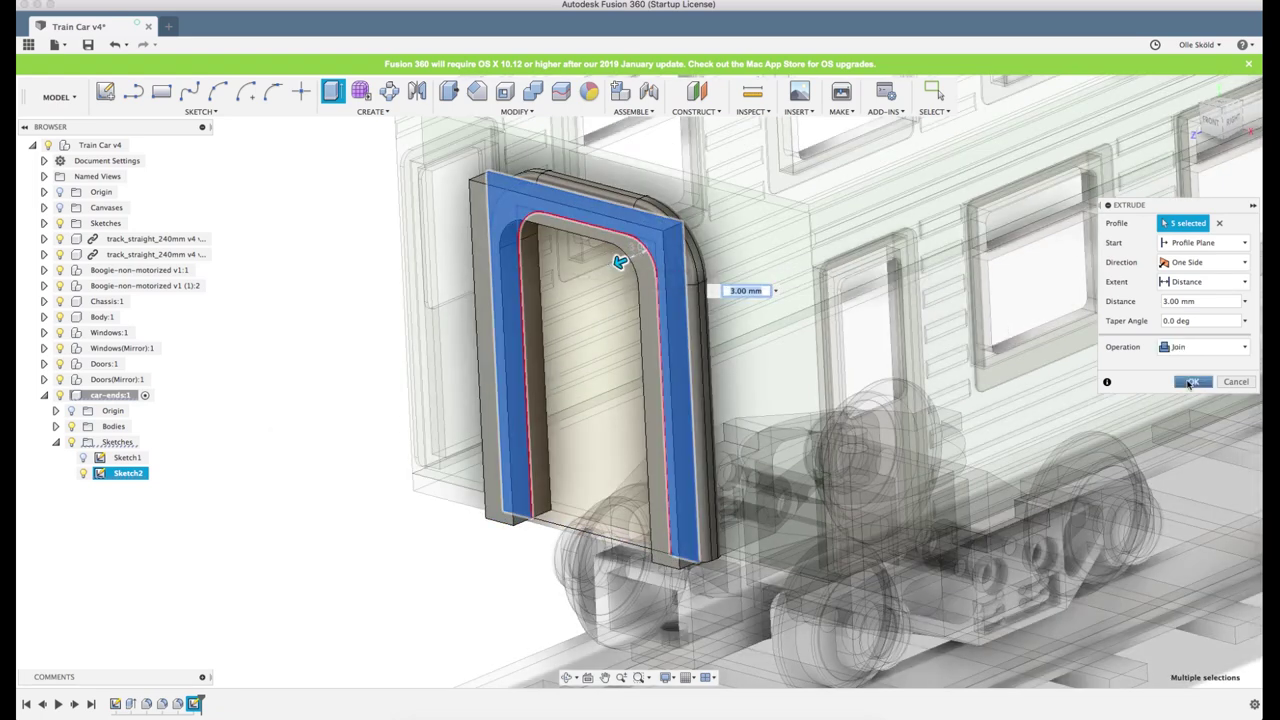
pyautogui.click(1189, 385)
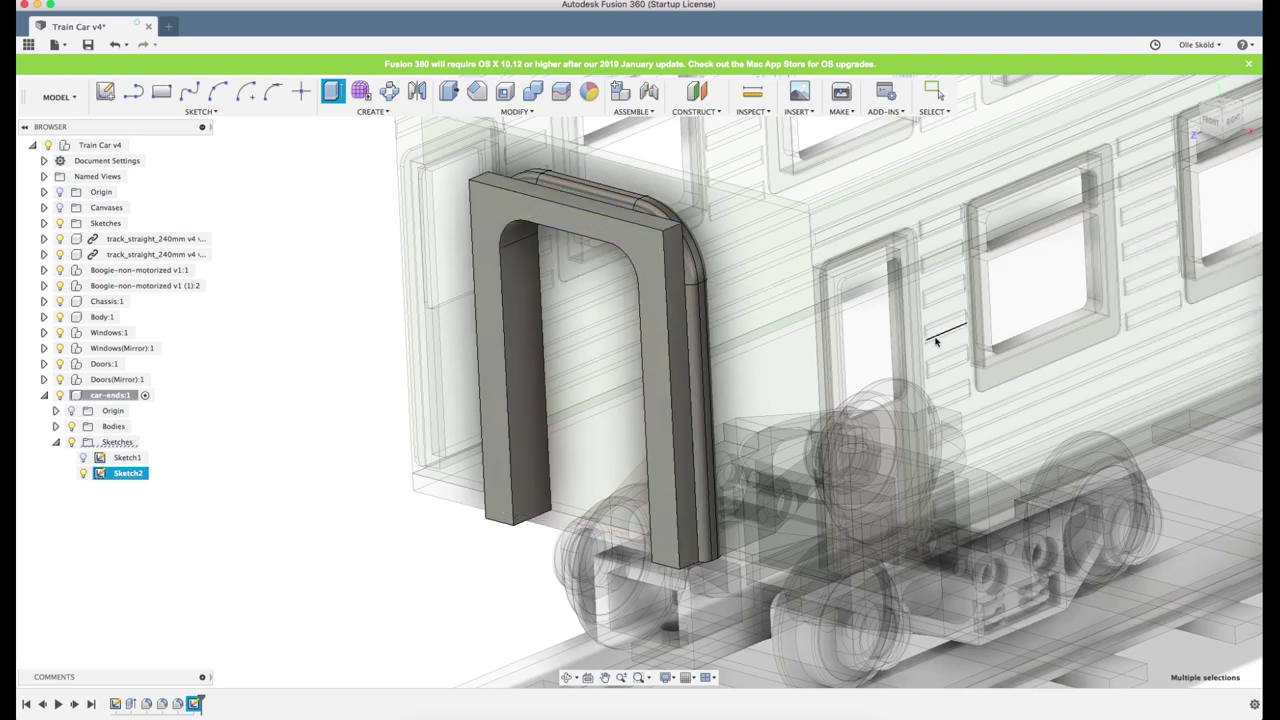
pyautogui.press('Return')
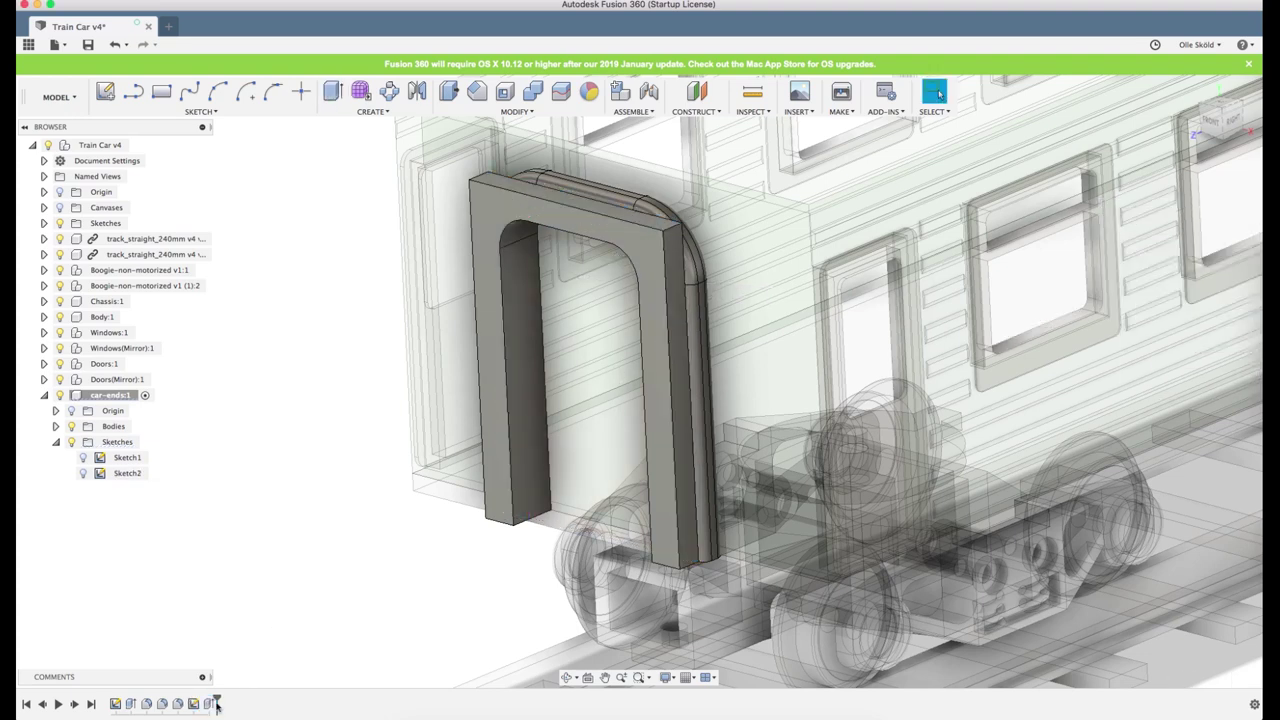
# Edit the 3 mm extrusion of the squared gangway section and change its operation to New Body
pyautogui.doubleClick(216, 704)
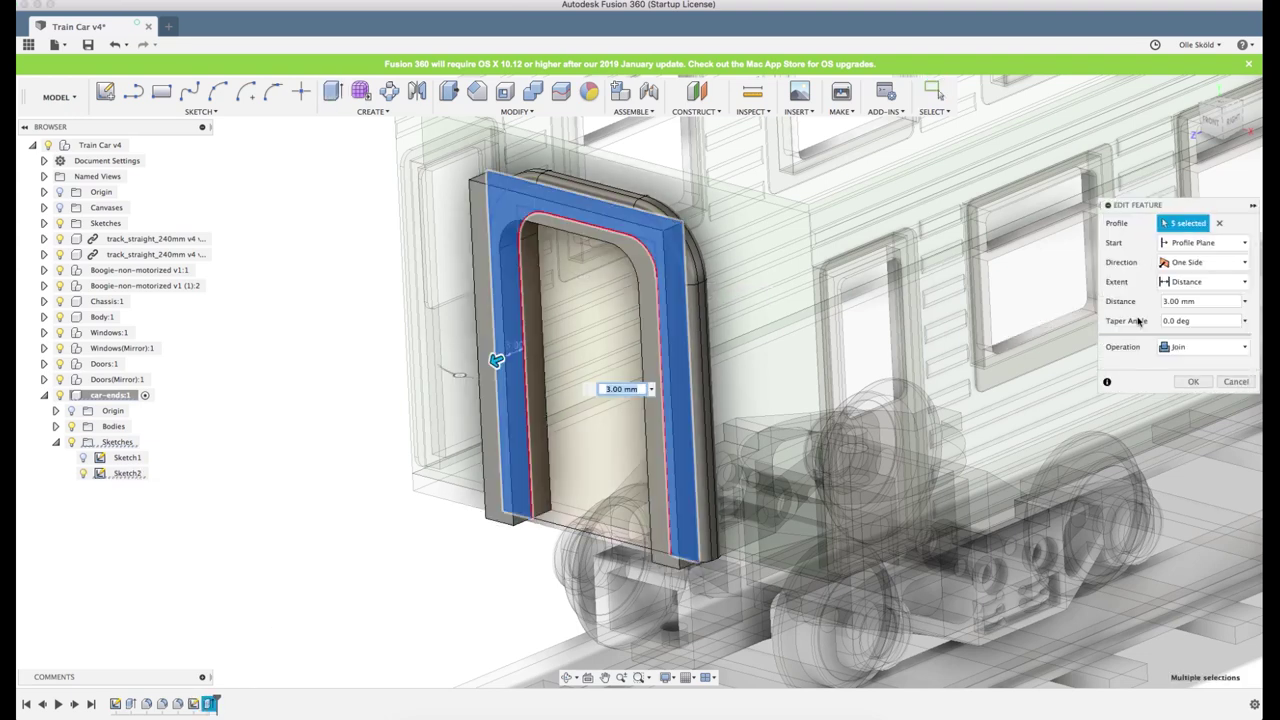
pyautogui.click(1180, 346)
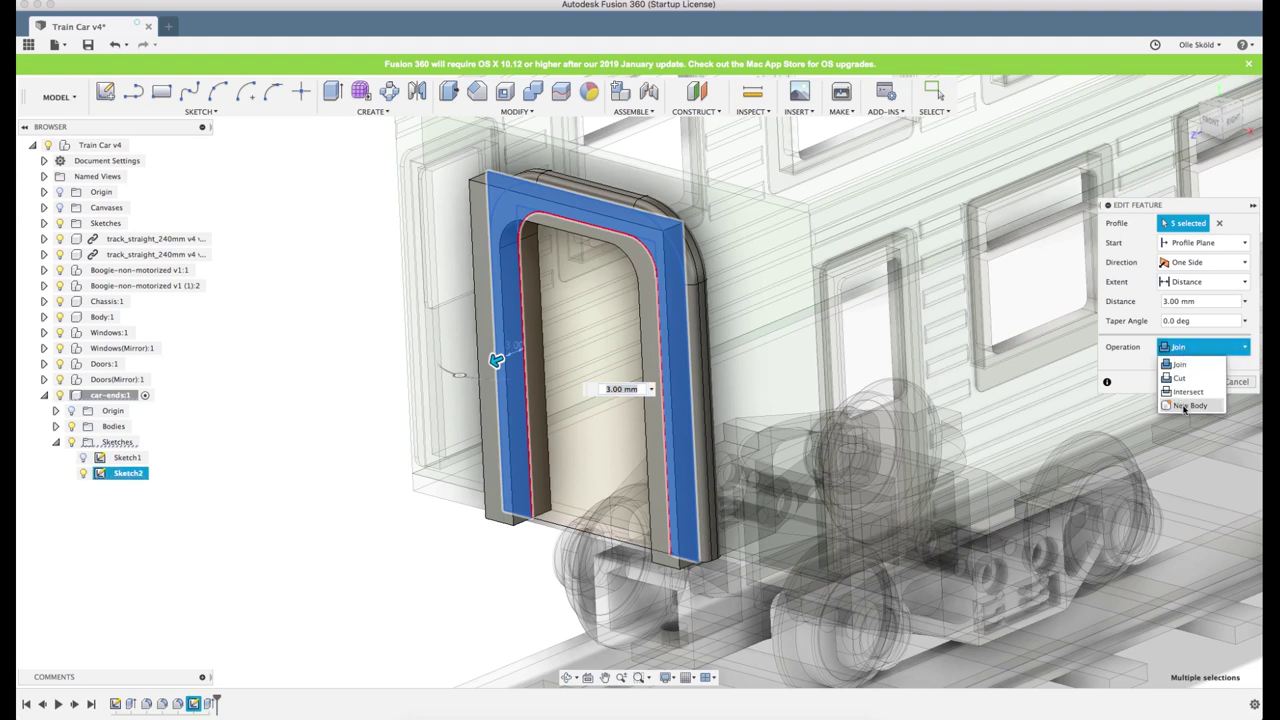
pyautogui.click(1187, 405)
pyautogui.click(1194, 383)
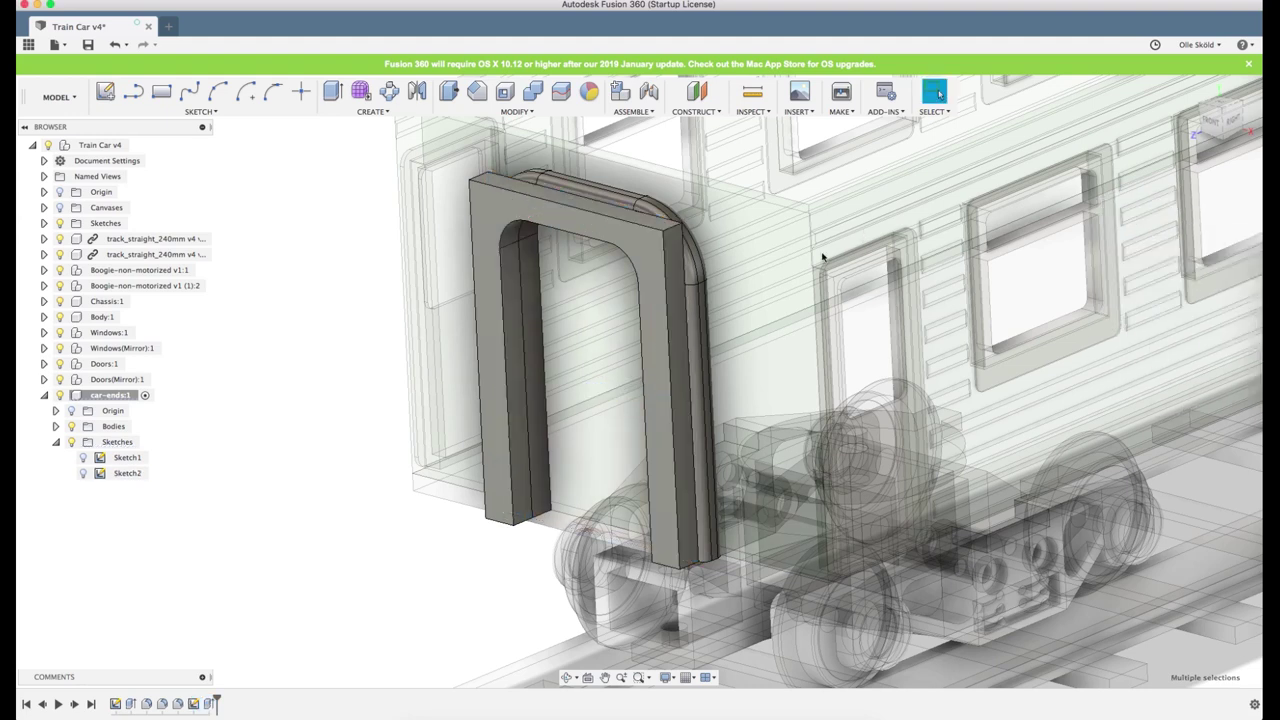
# Reopen the squared section's extrusion and set its operation to Join
pyautogui.scroll(2, 651, 454)
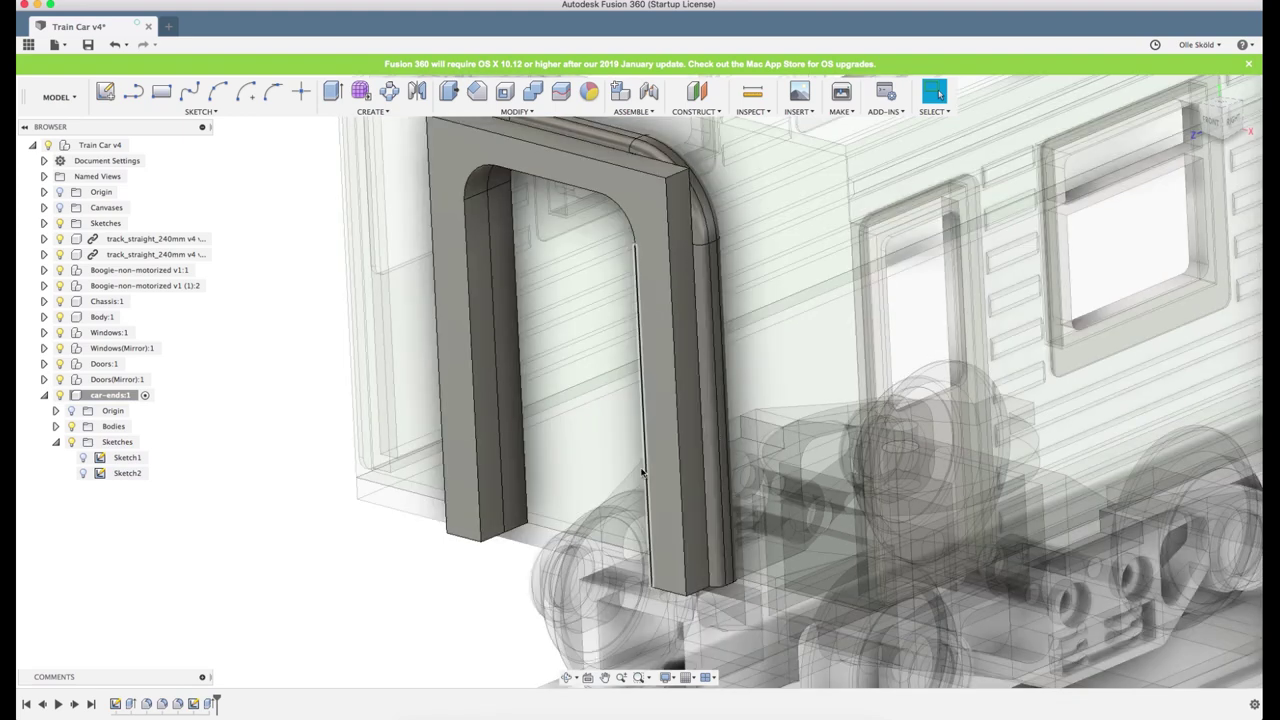
pyautogui.doubleClick(208, 703)
pyautogui.click(1190, 347)
pyautogui.click(1181, 363)
pyautogui.click(1191, 381)
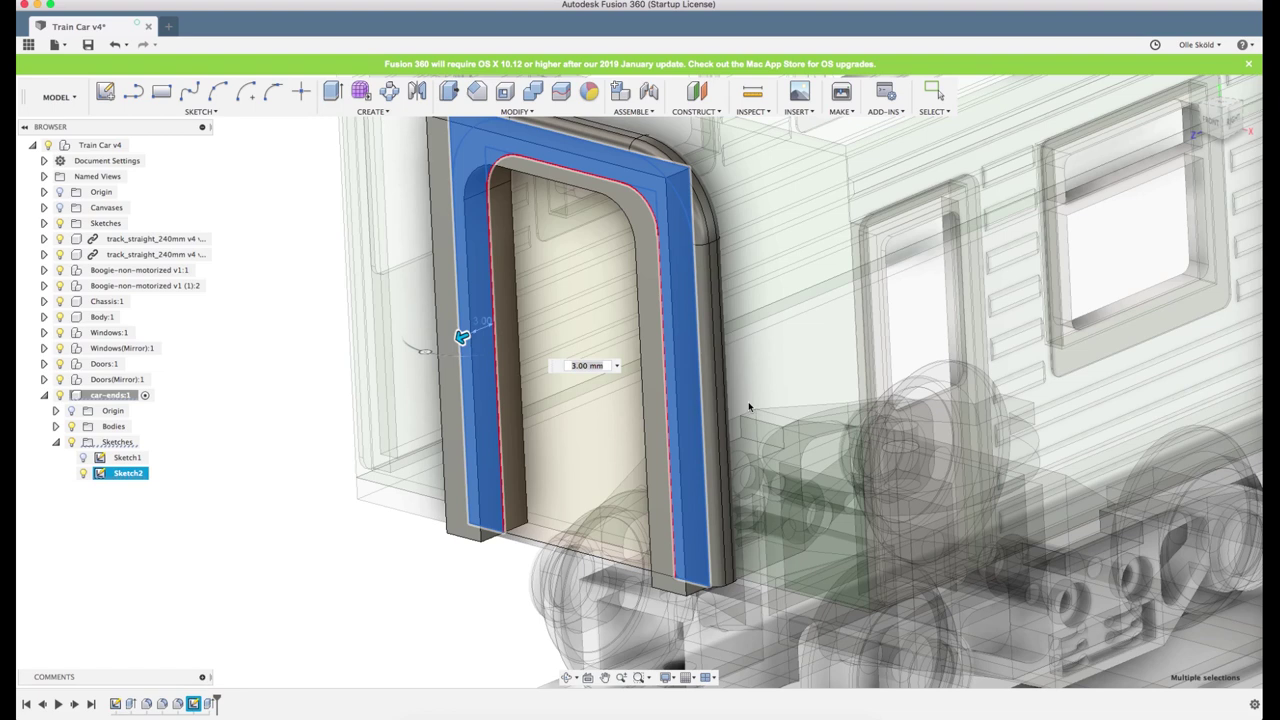
# Try to fillet the outer vertical edge segments where the squared section meets the arch, with radii including 3.5, 5.5 and 4 mm
pyautogui.click(690, 200)
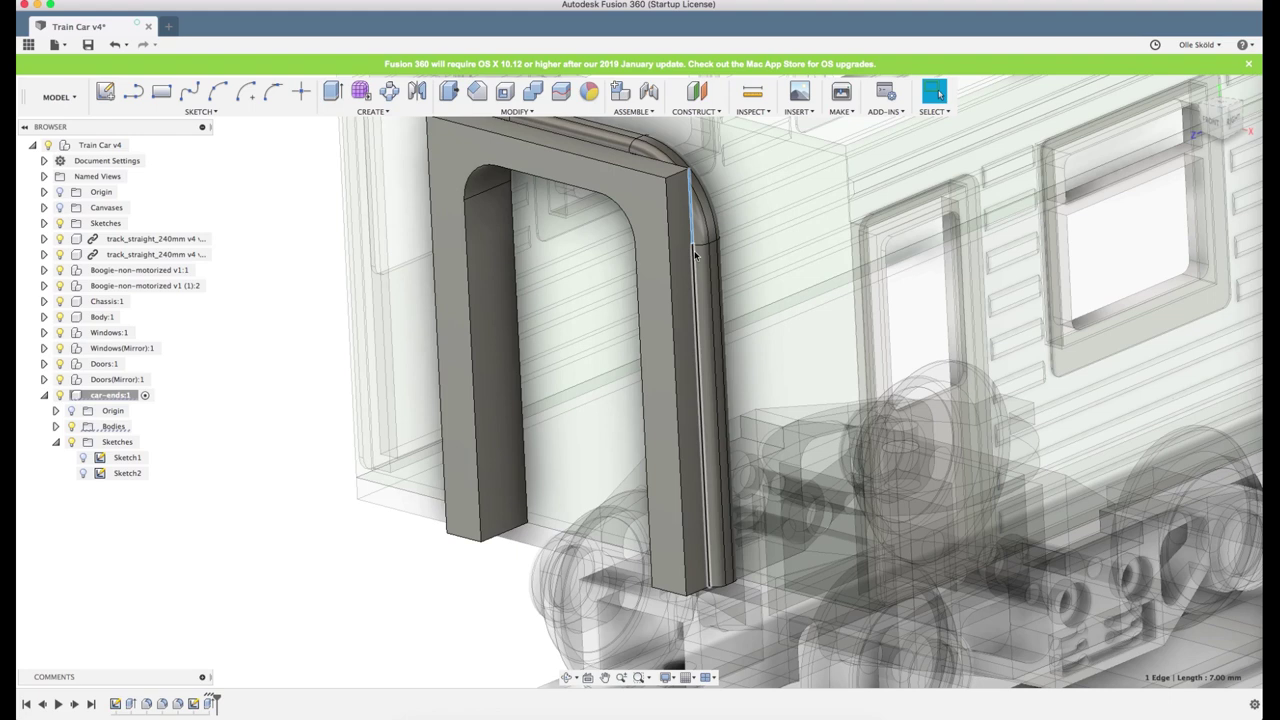
pyautogui.keyDown('shift'); pyautogui.click(694, 250); pyautogui.keyUp('shift')
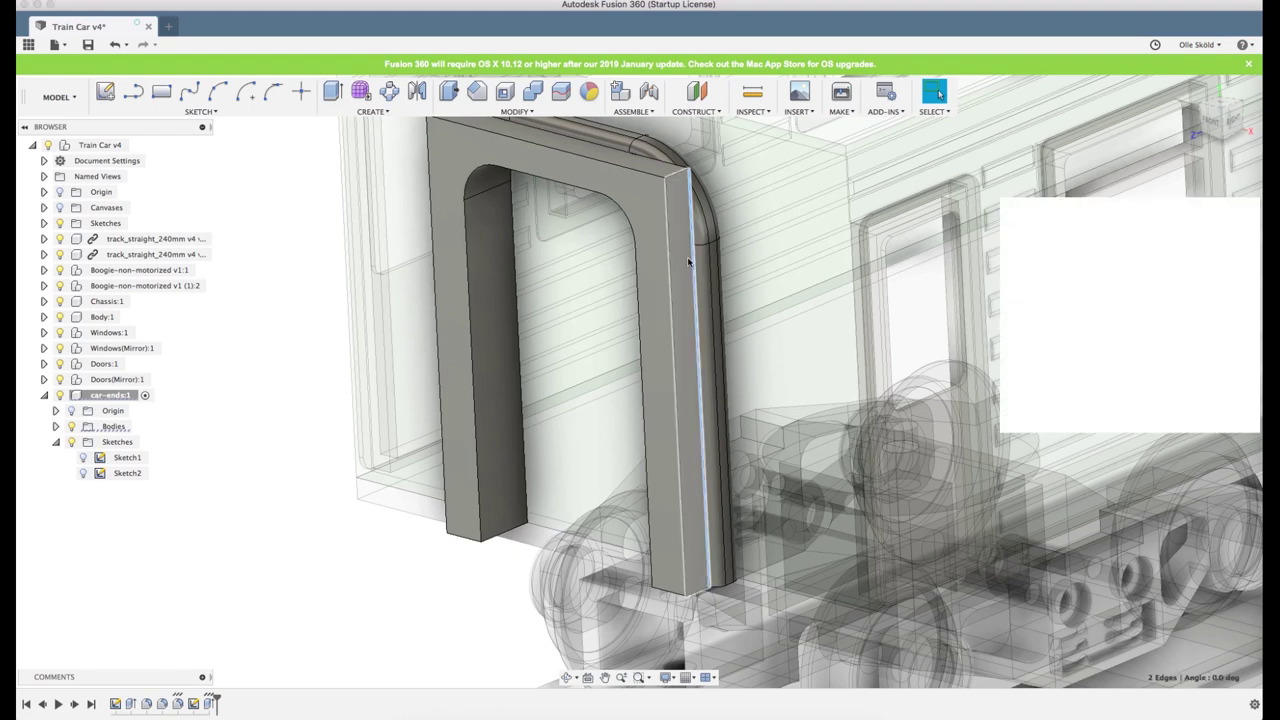
pyautogui.write('1')
pyautogui.press('Return')
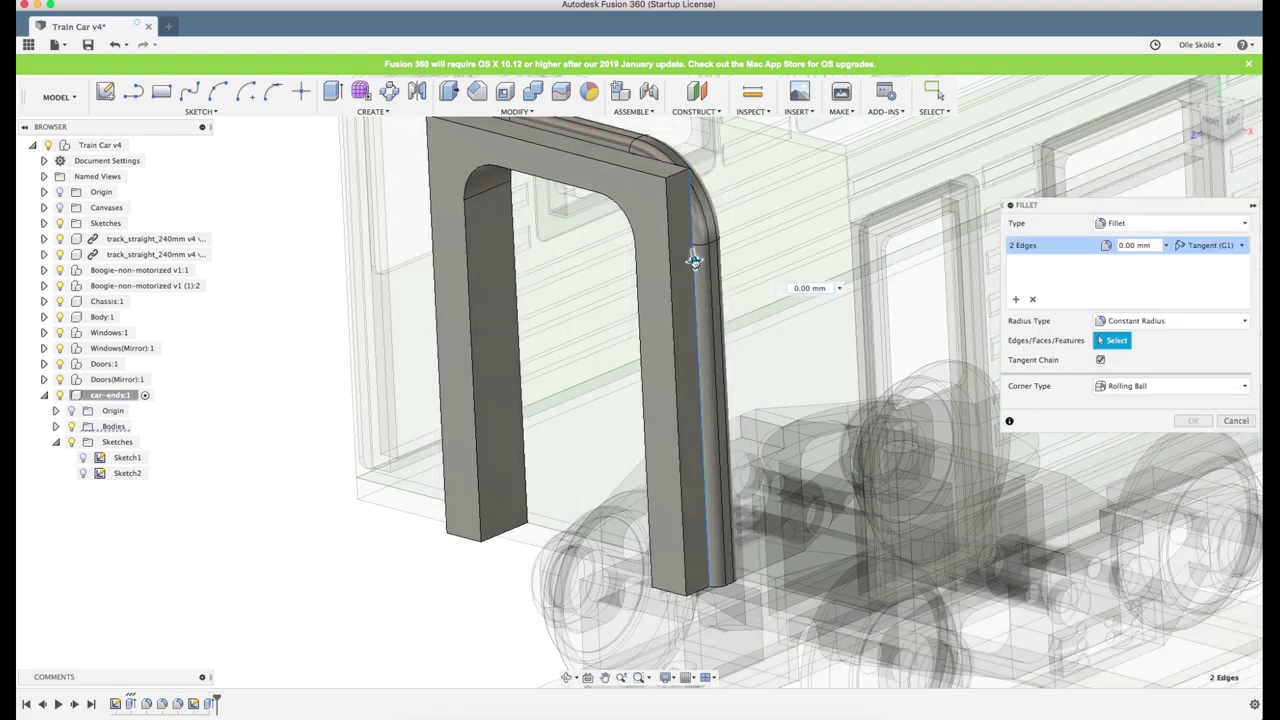
pyautogui.moveTo(694, 267); pyautogui.dragTo(693, 271)
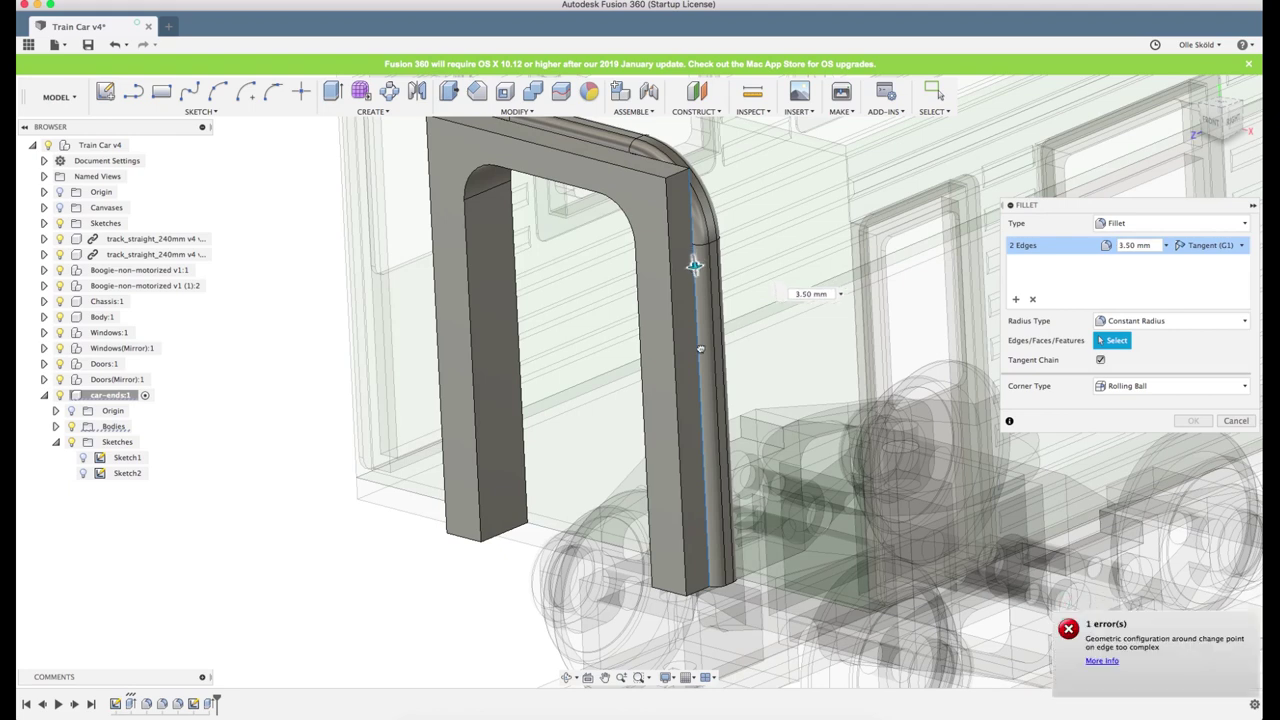
pyautogui.moveTo(701, 349); pyautogui.dragTo(703, 400)
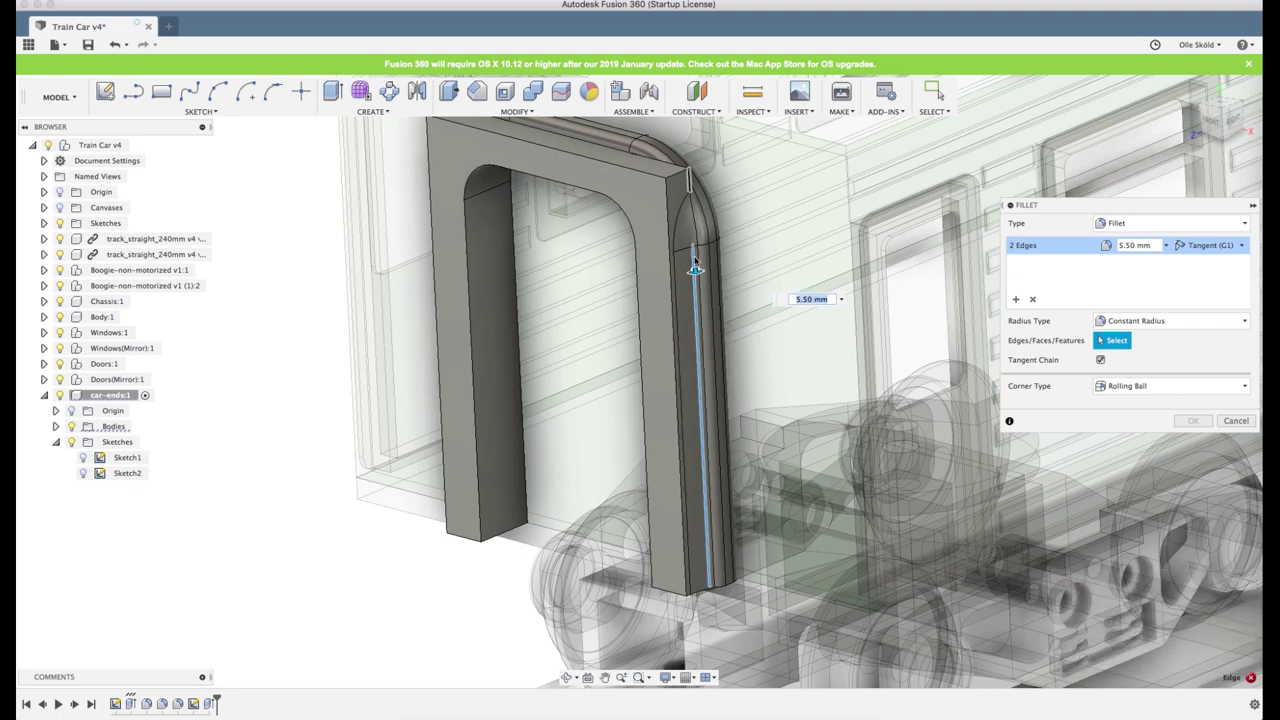
pyautogui.click(694, 268)
pyautogui.moveTo(695, 269); pyautogui.dragTo(694, 269)
pyautogui.click(1234, 420)
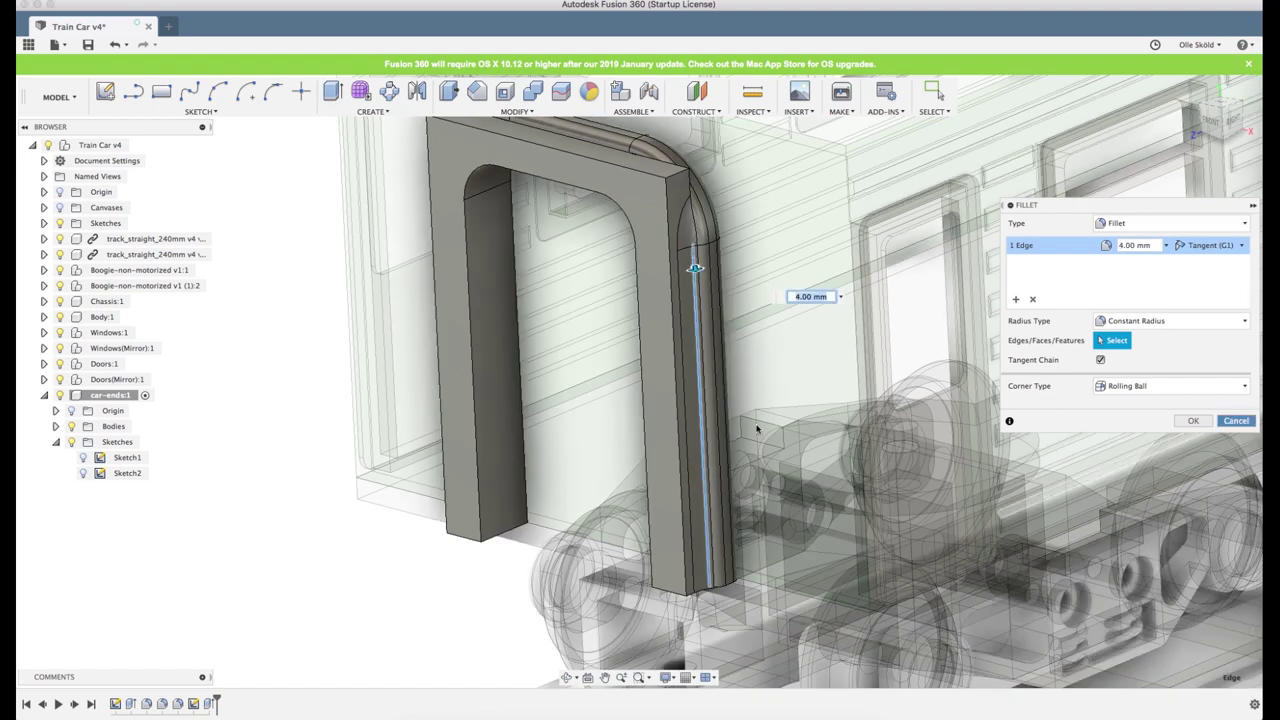
pyautogui.press('Return')
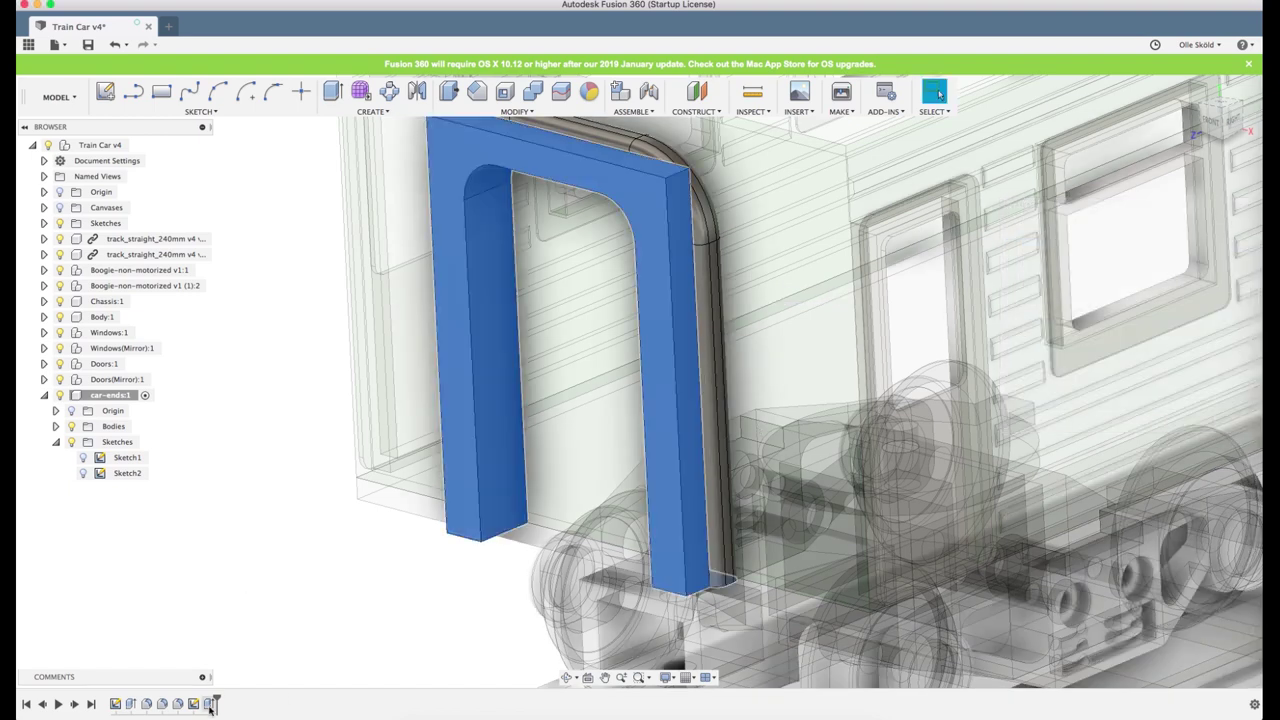
# Edit the squared section's 3 mm extrusion so that it produces a New Body
pyautogui.doubleClick(210, 703)
pyautogui.click(1204, 346)
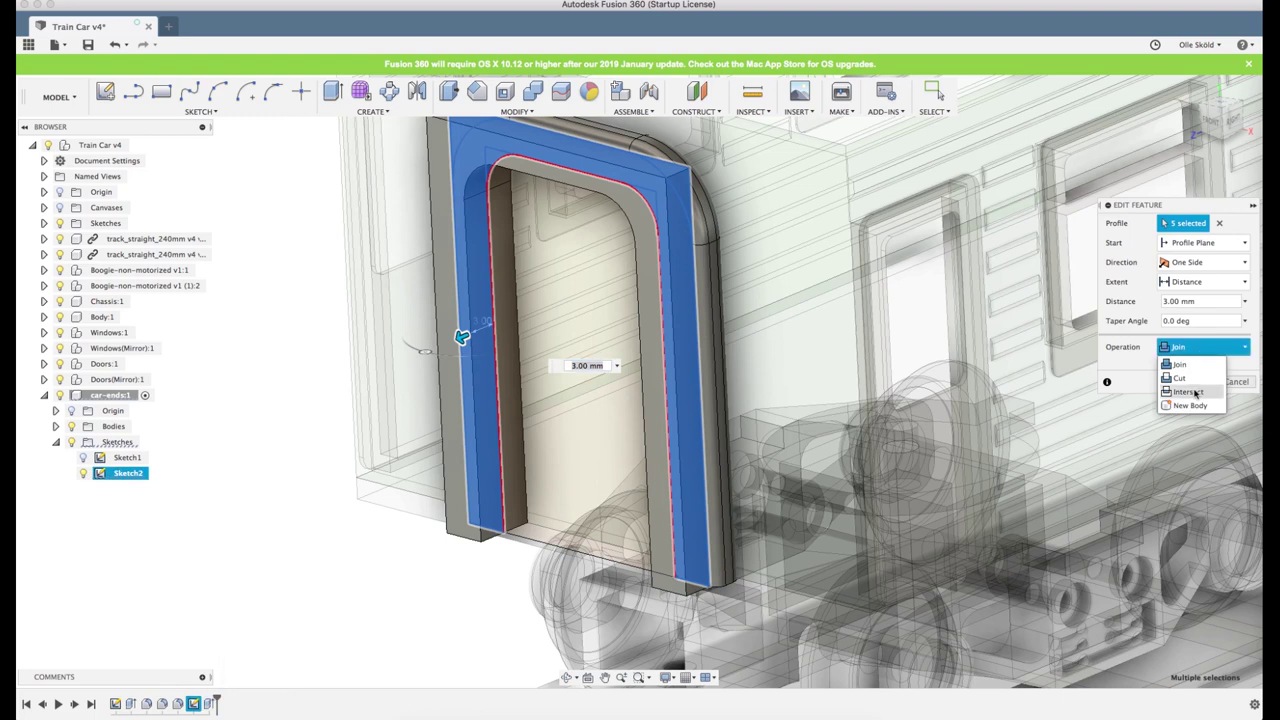
pyautogui.click(1190, 406)
pyautogui.click(1194, 382)
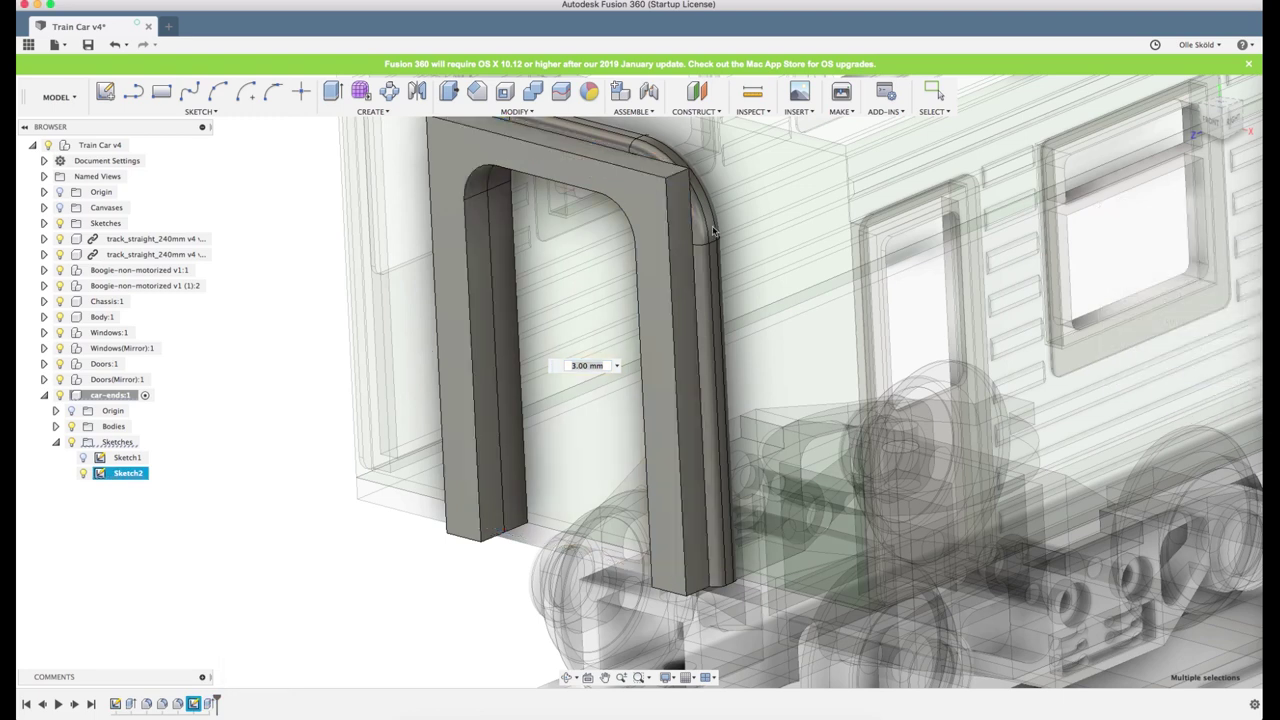
# Try a 1.5 mm fillet on the squared body's rear outer vertical edge beside the arch
pyautogui.click(690, 203)
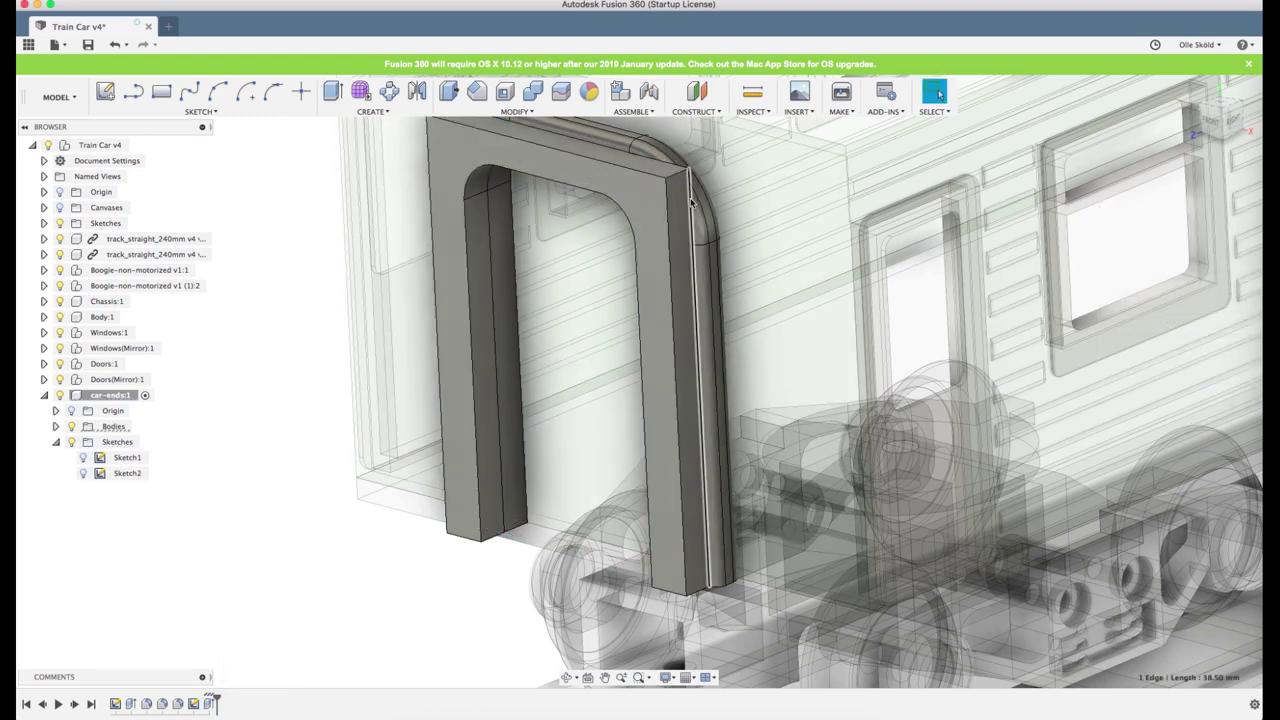
pyautogui.press('f')
pyautogui.scroll(-1, 700, 392)
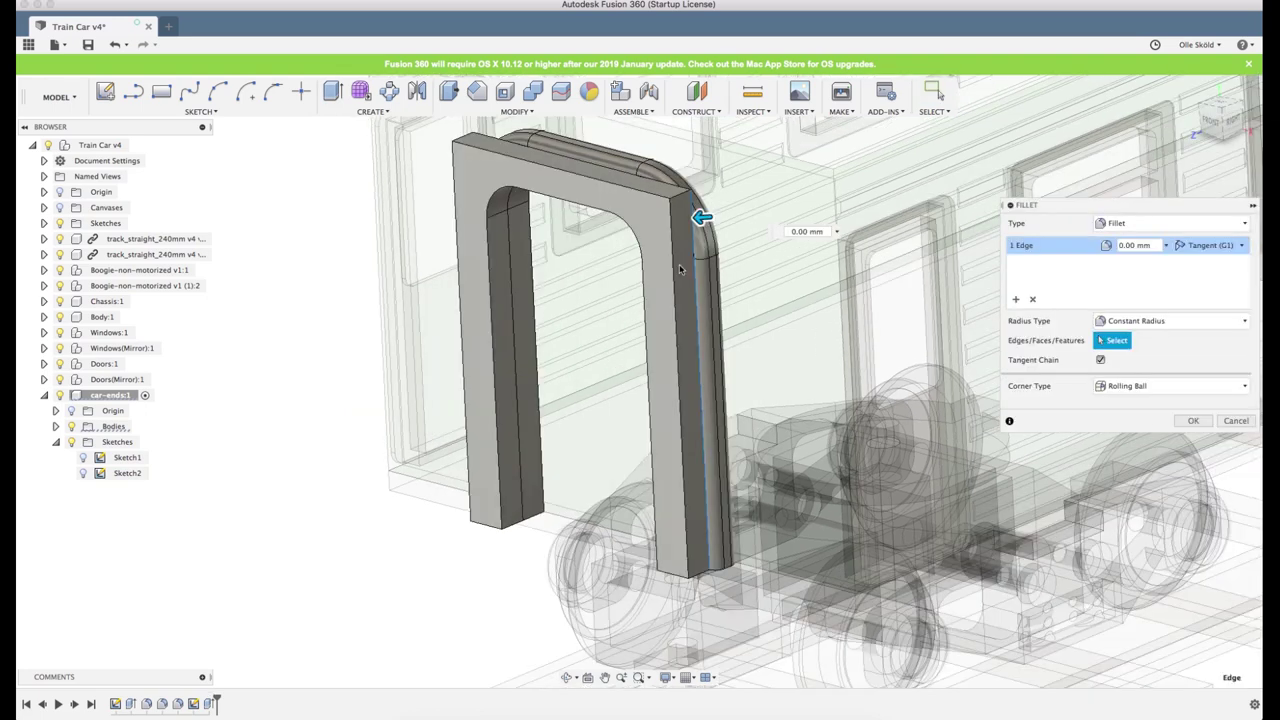
pyautogui.scroll(-1, 679, 269)
pyautogui.moveTo(705, 220); pyautogui.dragTo(691, 222)
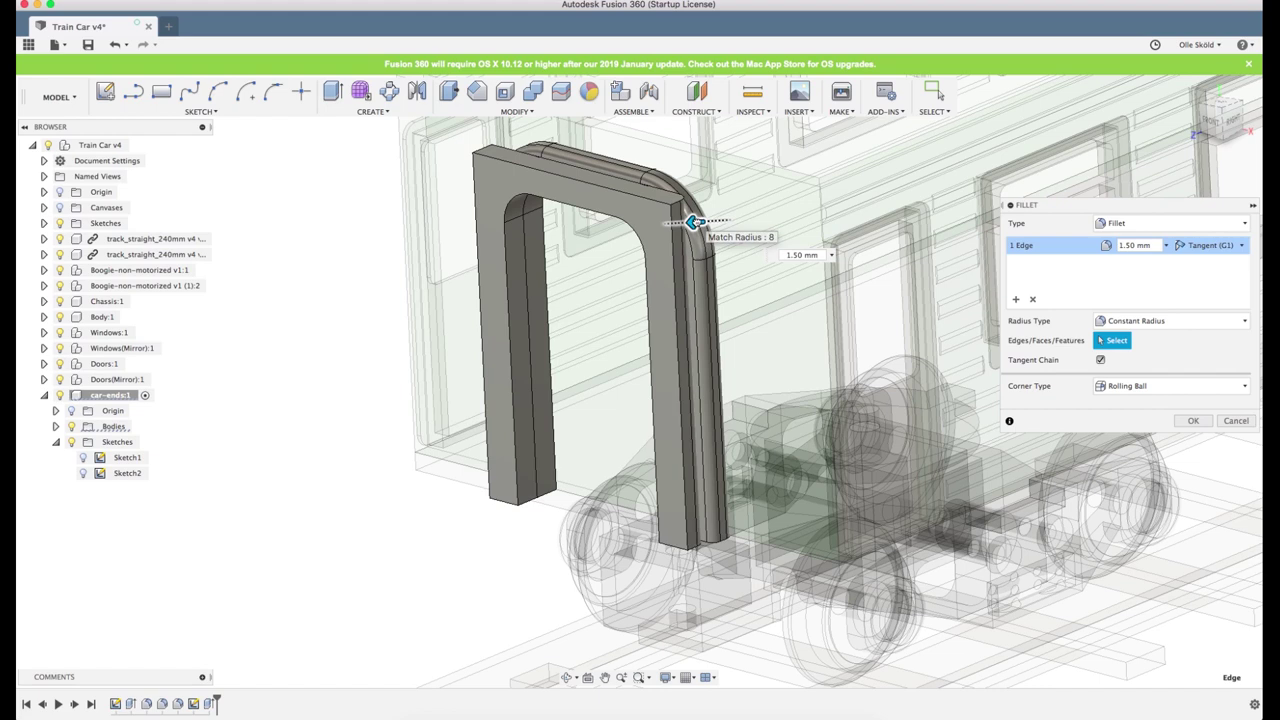
pyautogui.click(1230, 422)
# Fillet both outer top corner edges of the squared front body with a 7 mm constant radius
pyautogui.scroll(2, 573, 160)
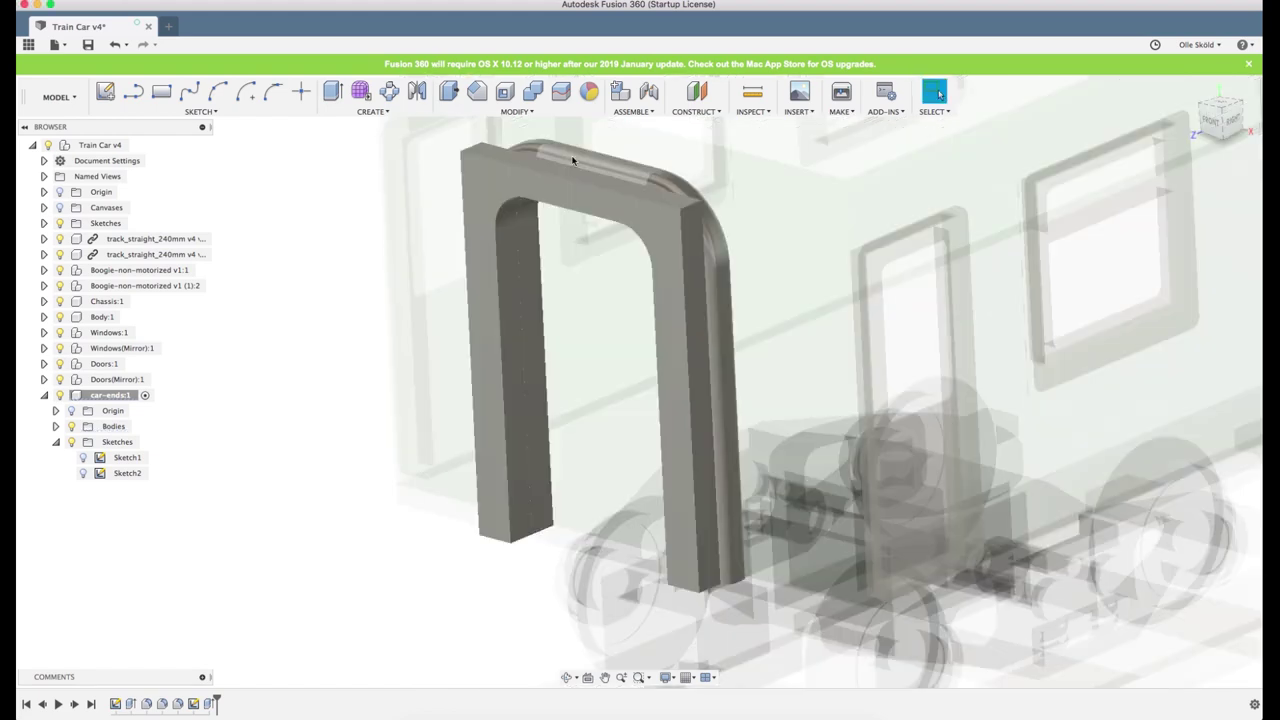
pyautogui.scroll(4, 573, 160)
pyautogui.click(730, 223)
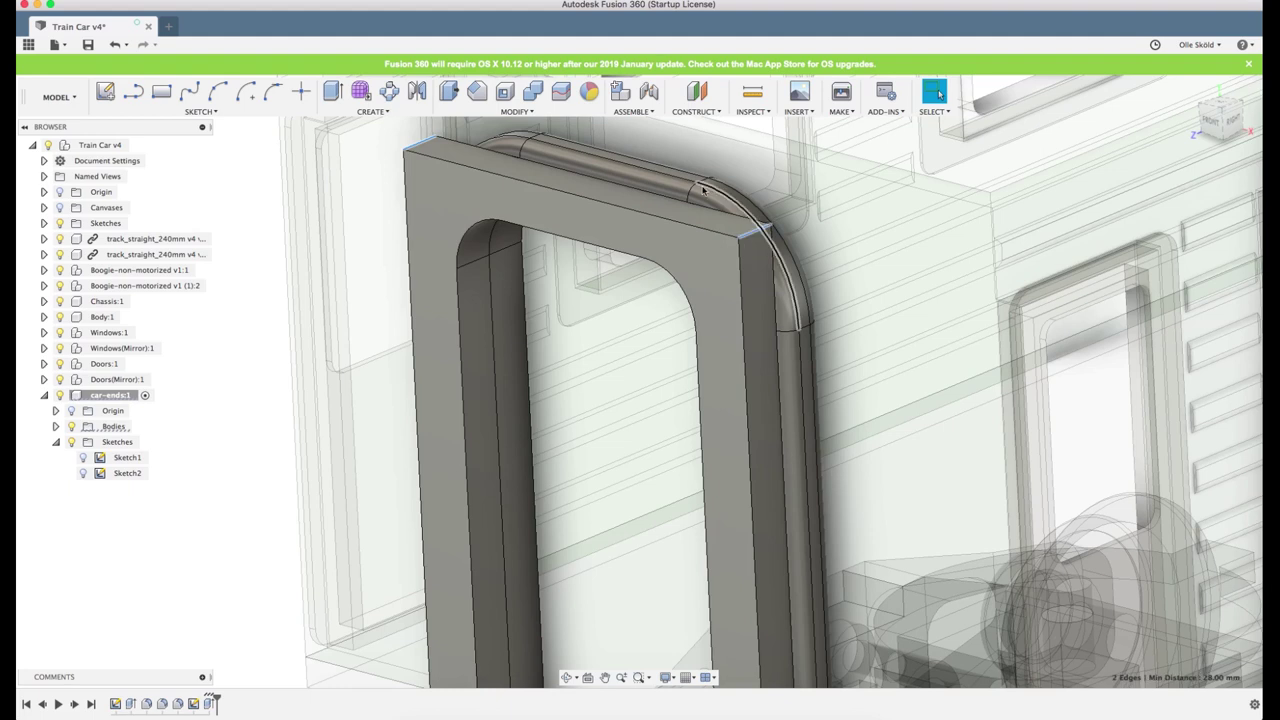
pyautogui.press('f')
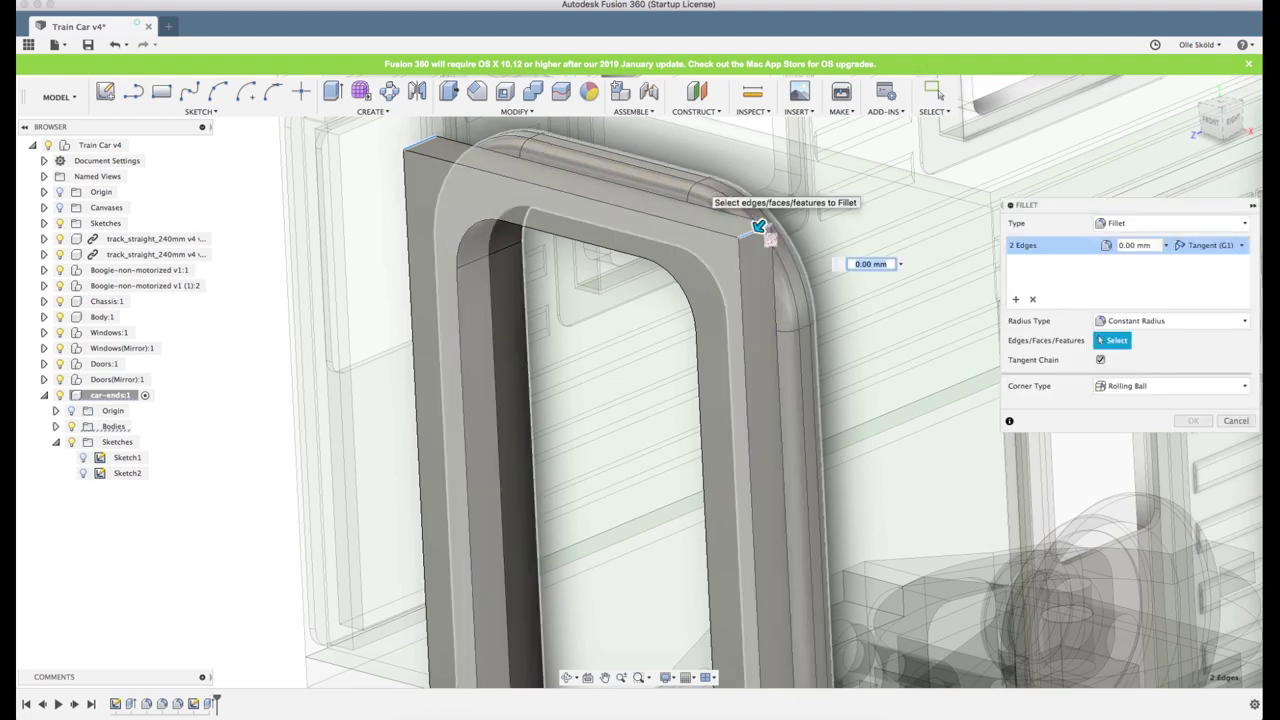
pyautogui.moveTo(760, 226); pyautogui.dragTo(741, 246)
pyautogui.click(1215, 121)
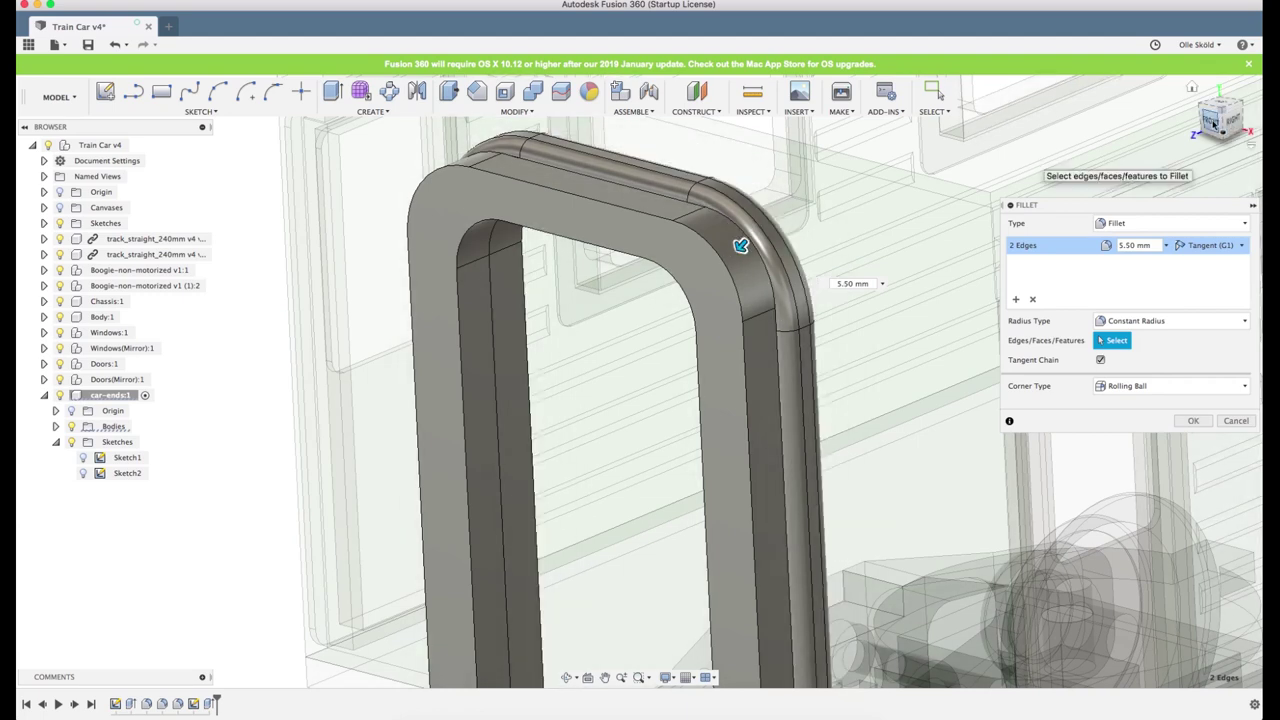
pyautogui.scroll(4, 410, 394)
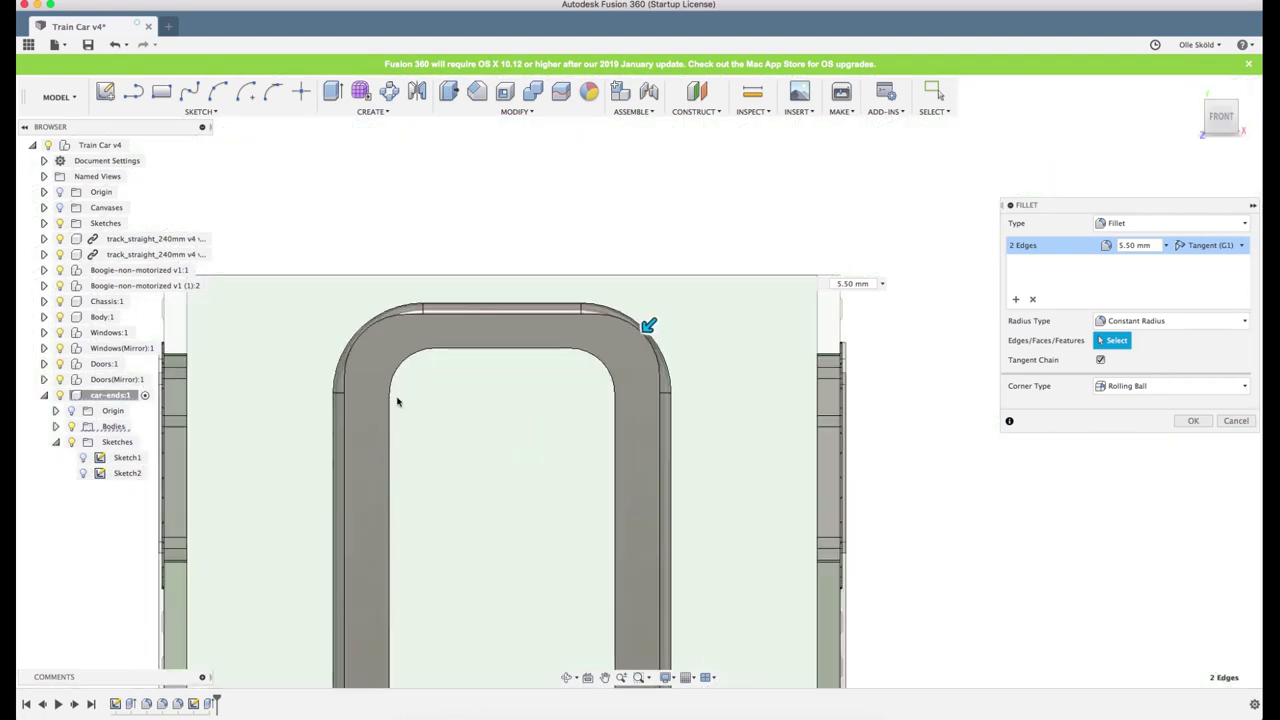
pyautogui.scroll(-2, 660, 358)
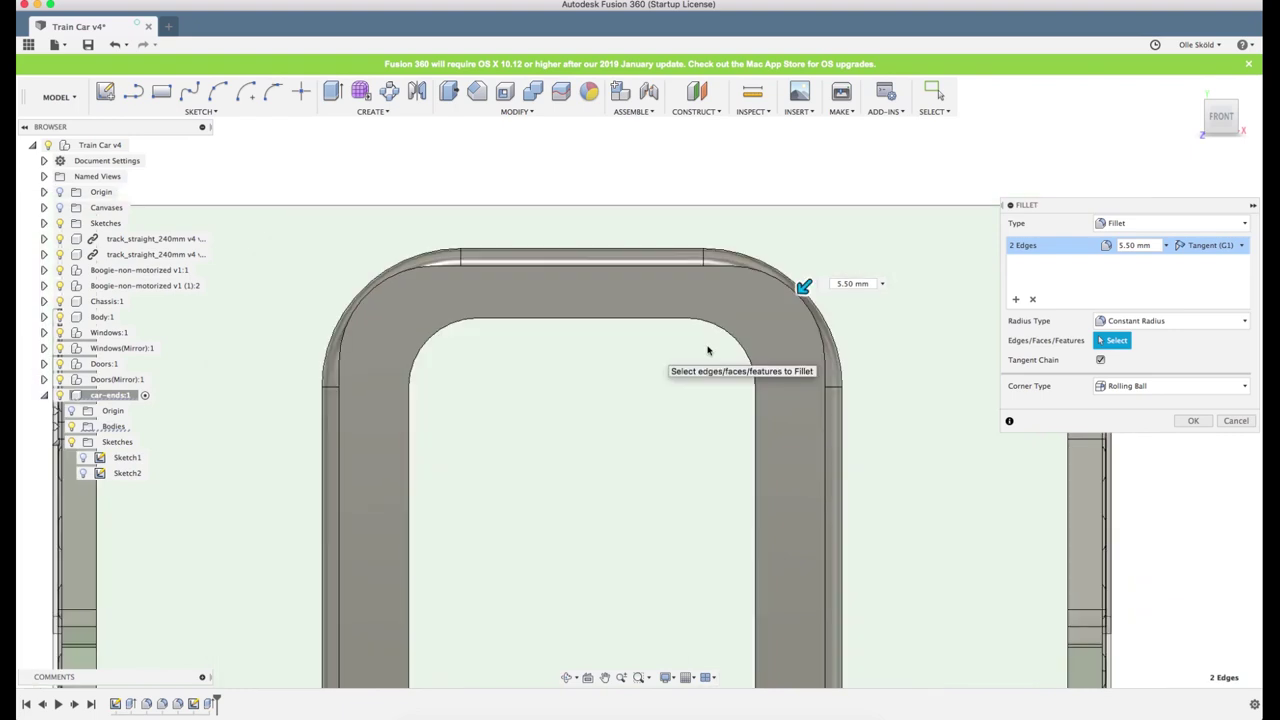
pyautogui.moveTo(795, 292); pyautogui.dragTo(788, 300)
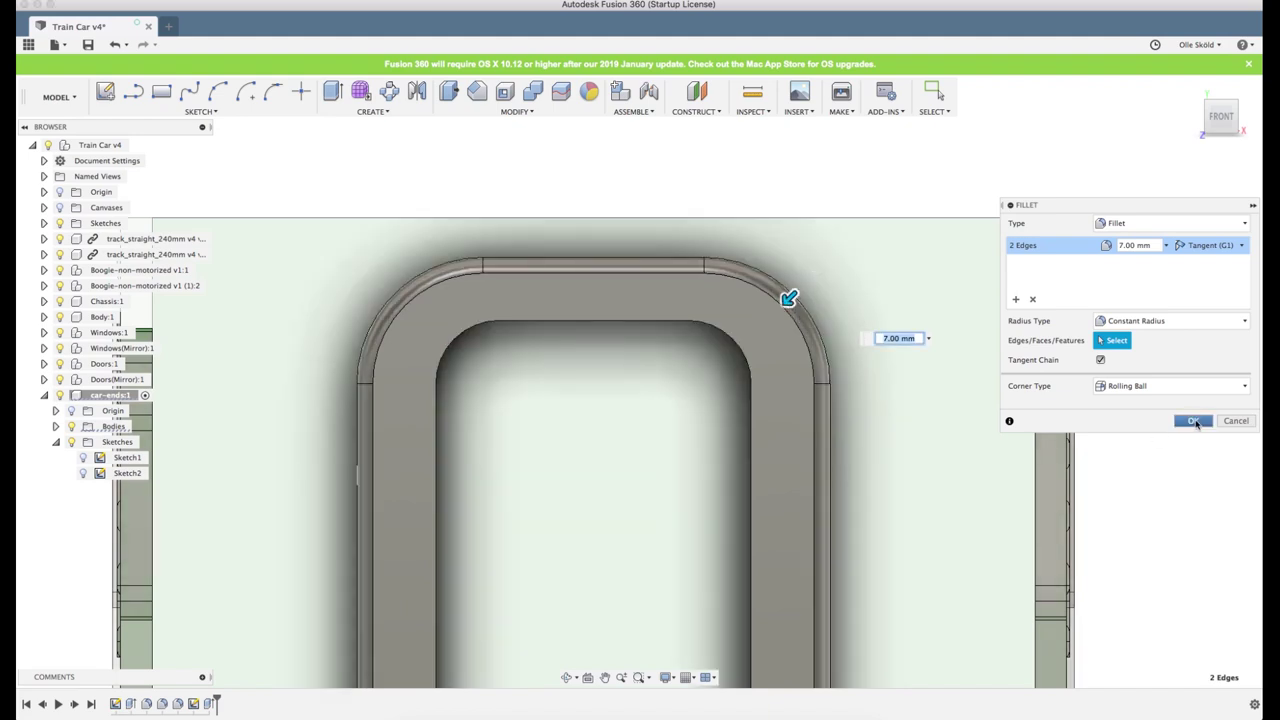
pyautogui.click(1194, 421)
# Fillet the outer front and back edge chains of the new front body with a 1.3 mm constant radius
pyautogui.scroll(-2, 908, 263)
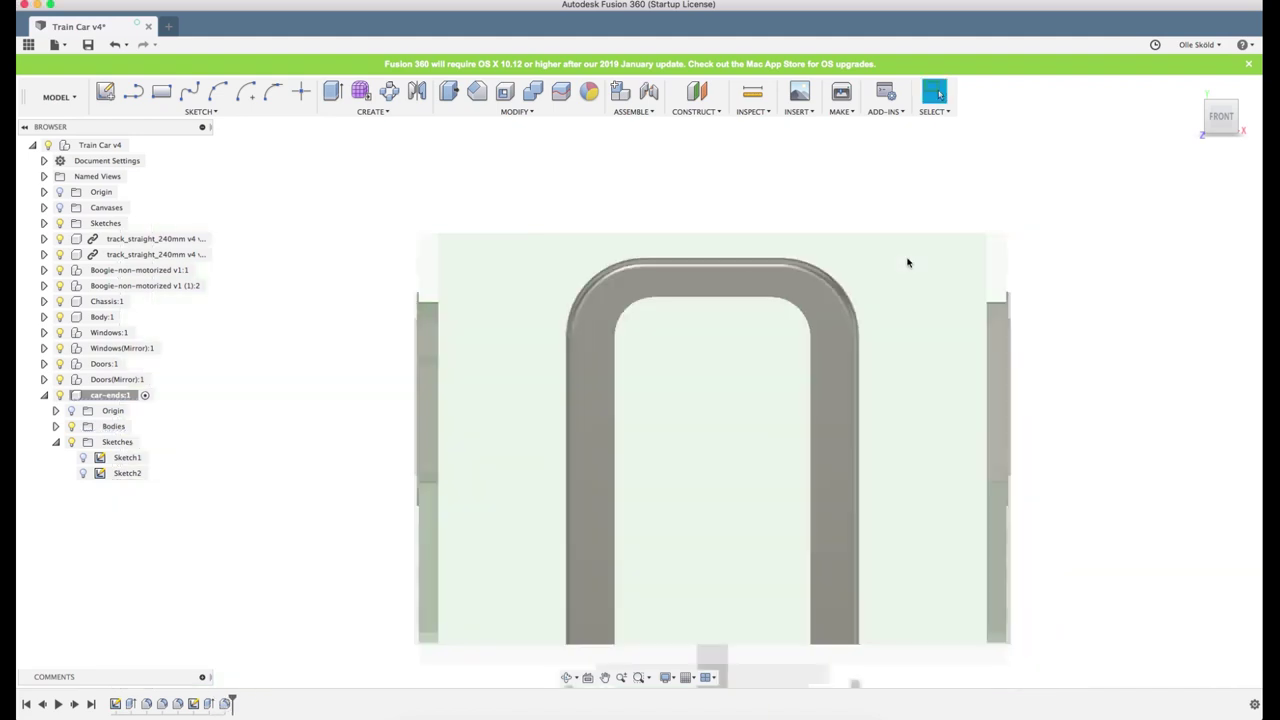
pyautogui.scroll(-2, 908, 263)
pyautogui.keyDown('shift'); pyautogui.moveTo(906, 263); pyautogui.dragTo(853, 292, button='middle'); pyautogui.keyUp('shift')
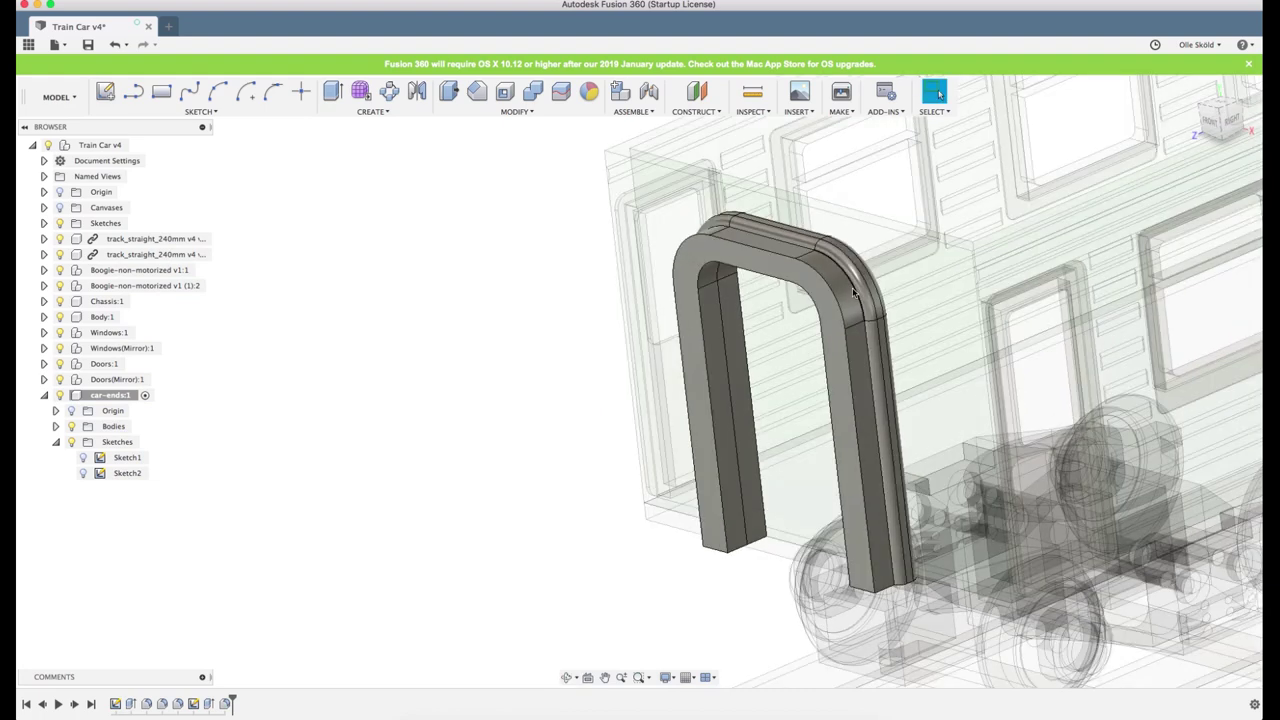
pyautogui.scroll(4, 852, 287)
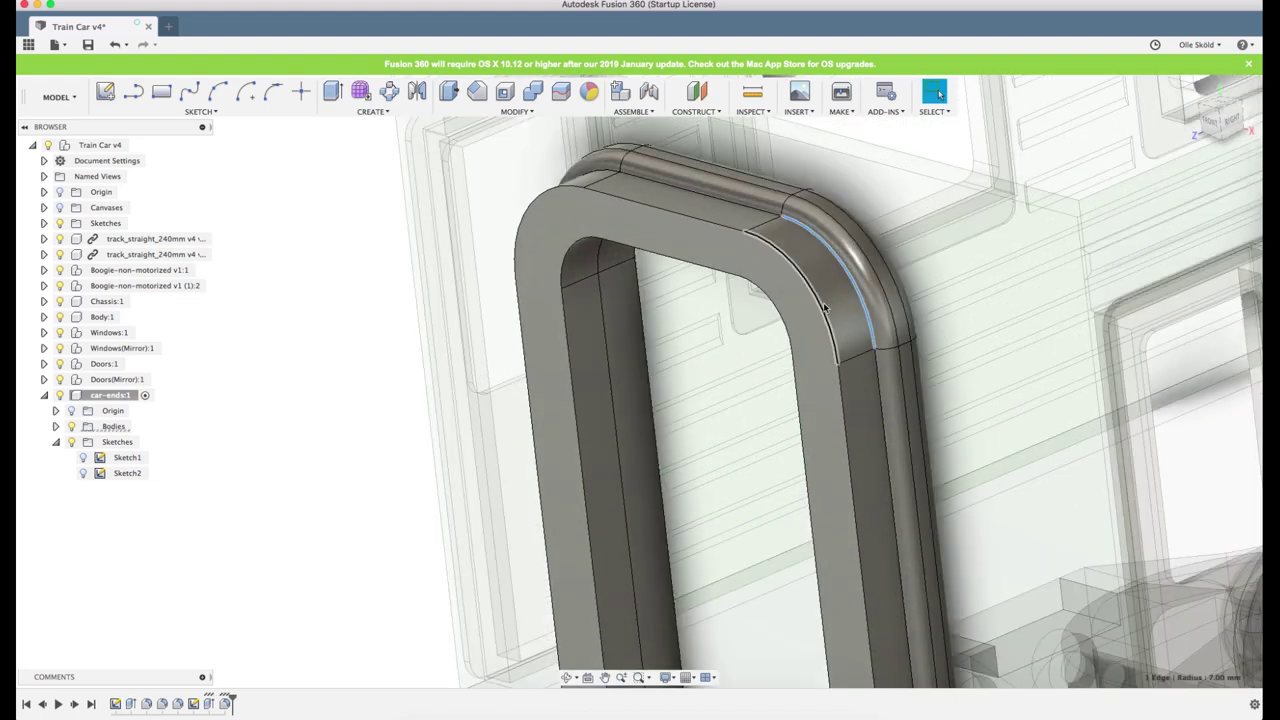
pyautogui.keyDown('shift'); pyautogui.click(820, 311); pyautogui.keyUp('shift')
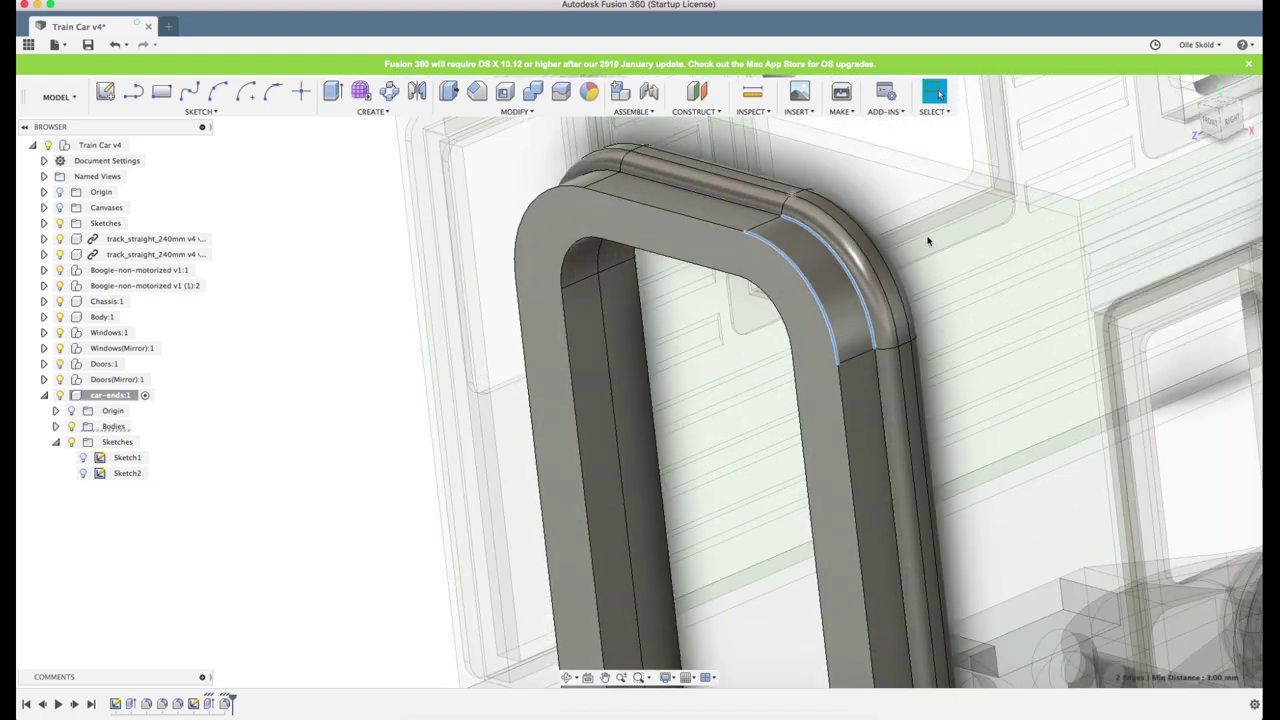
pyautogui.press('f')
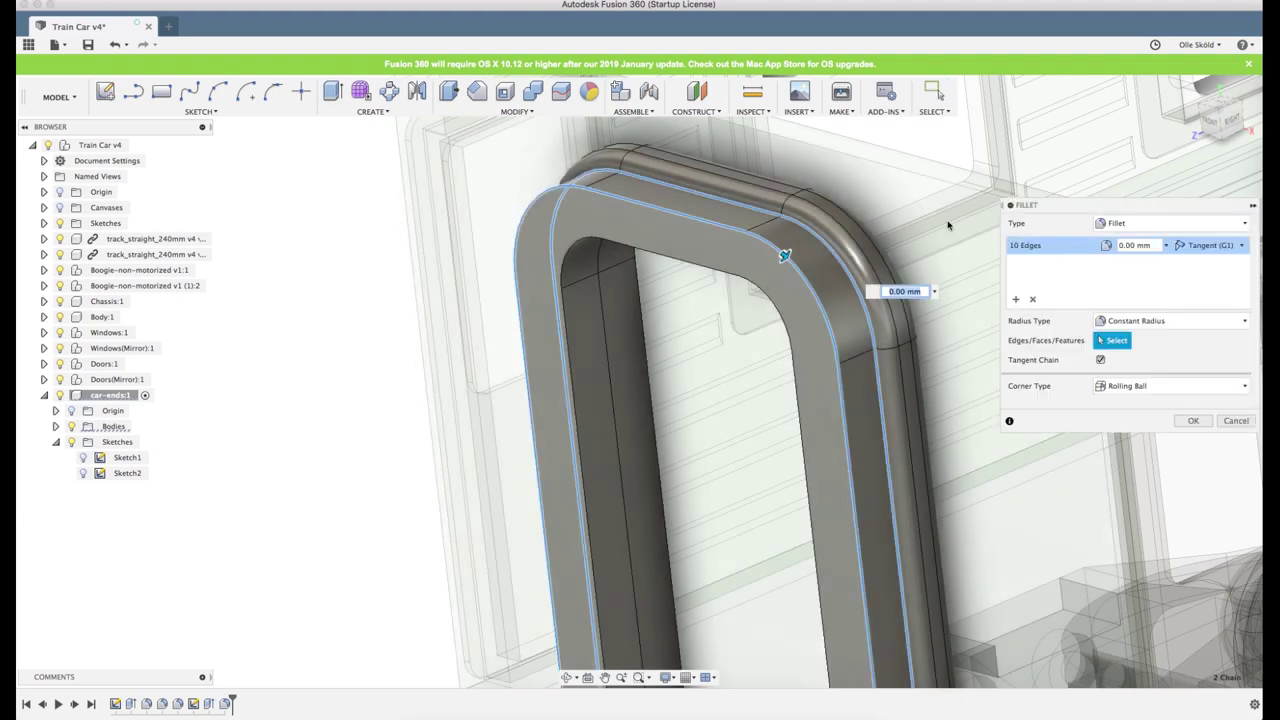
pyautogui.scroll(-2, 876, 203)
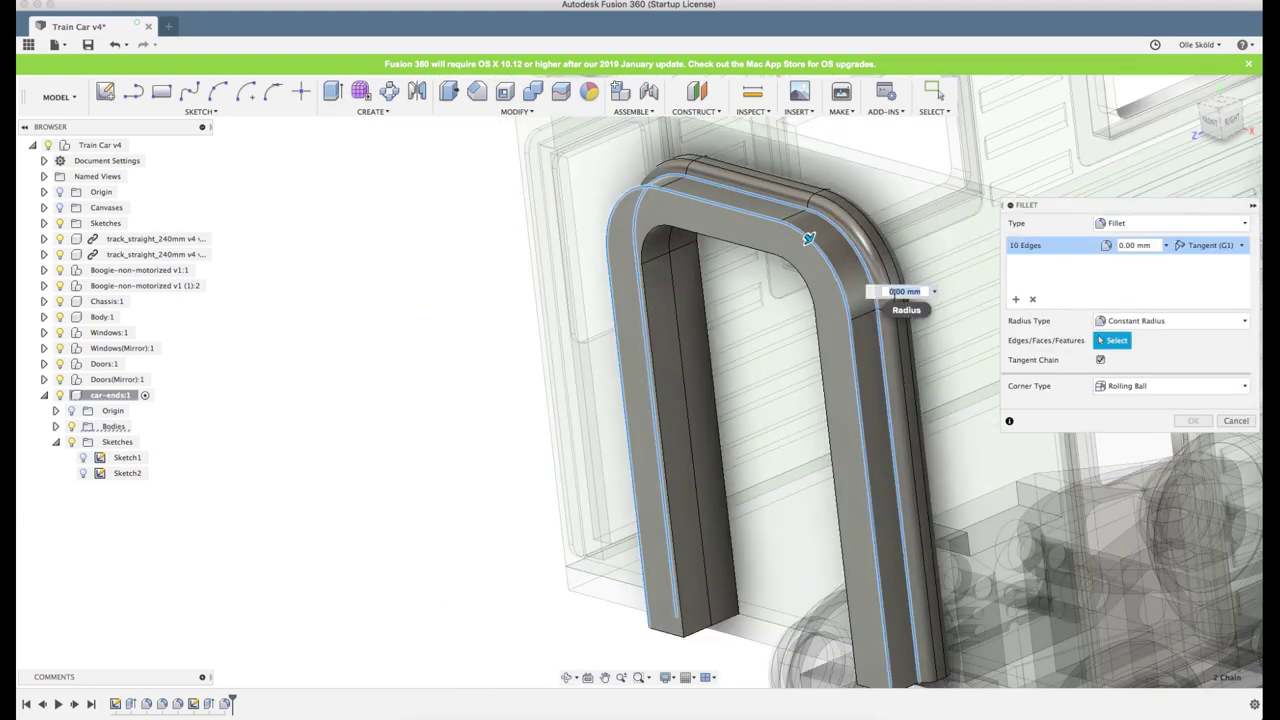
pyautogui.write('1')
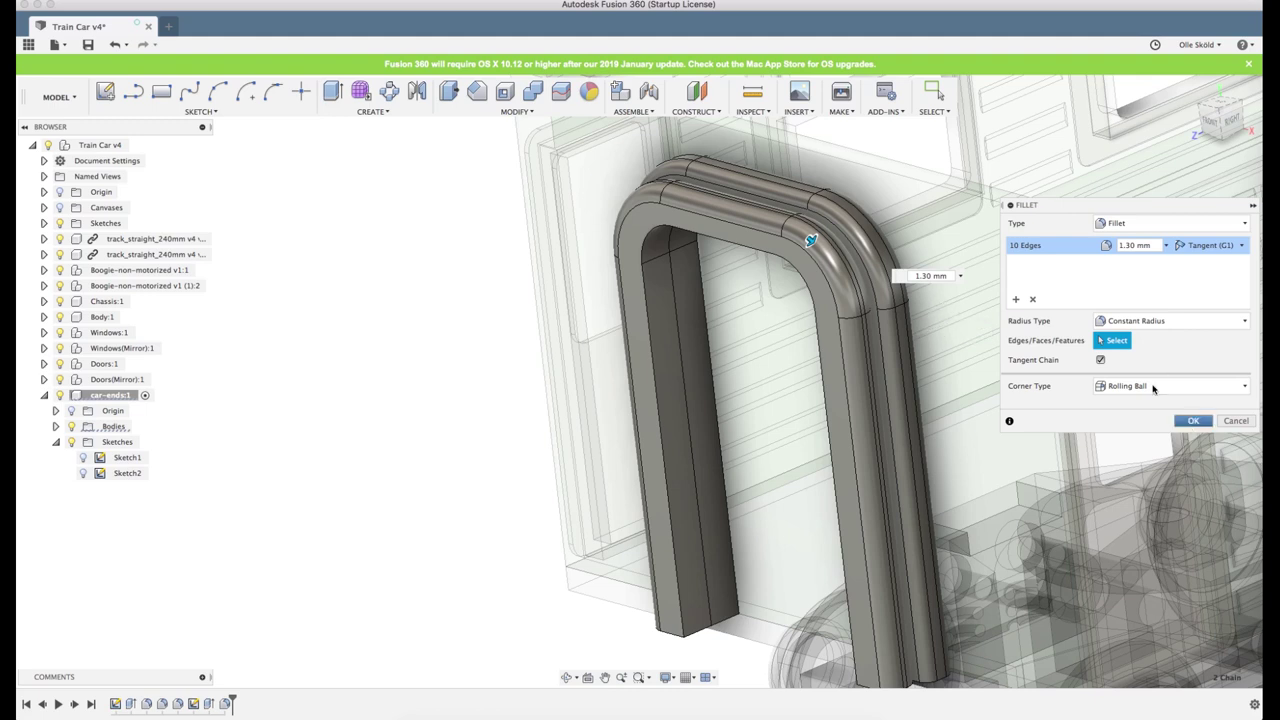
pyautogui.press('Return')
pyautogui.scroll(-5, 774, 224)
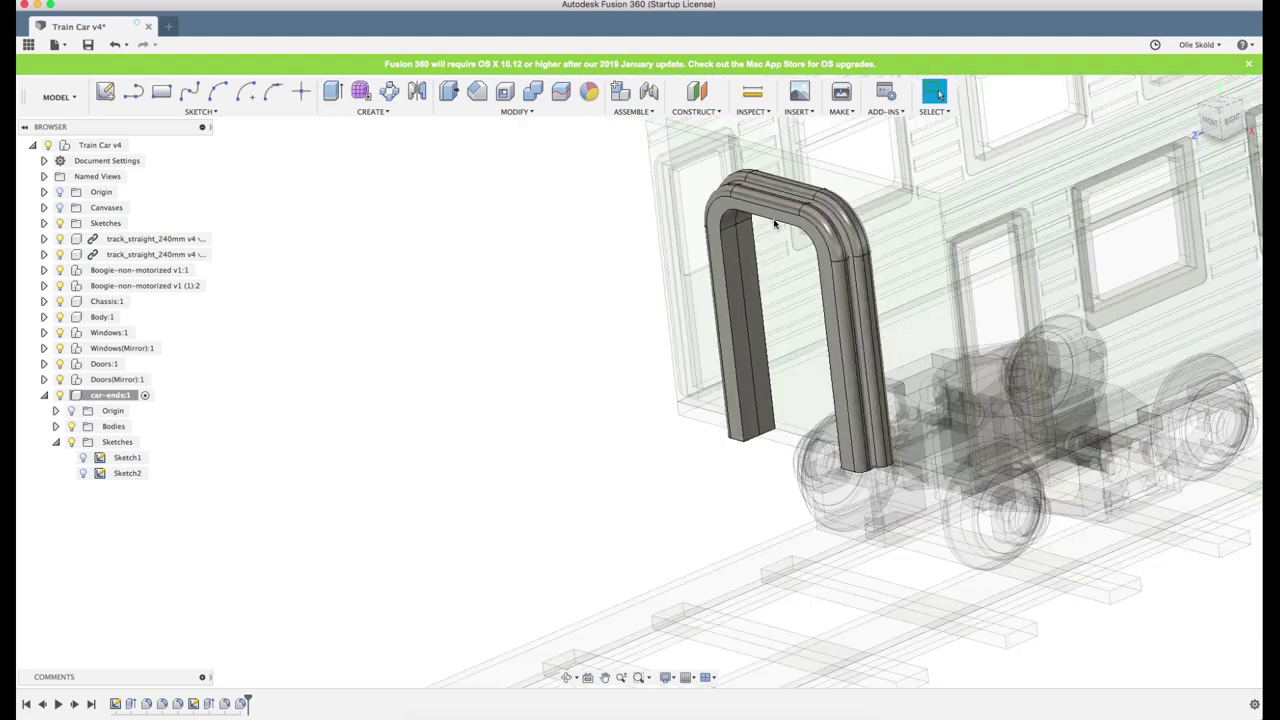
pyautogui.scroll(-5, 768, 240)
pyautogui.moveTo(768, 242)
pyautogui.keyDown('shift'); pyautogui.mouseDown(button='middle')
pyautogui.moveTo(706, 240)
pyautogui.moveTo(755, 260)
pyautogui.mouseUp(button='middle'); pyautogui.keyUp('shift')
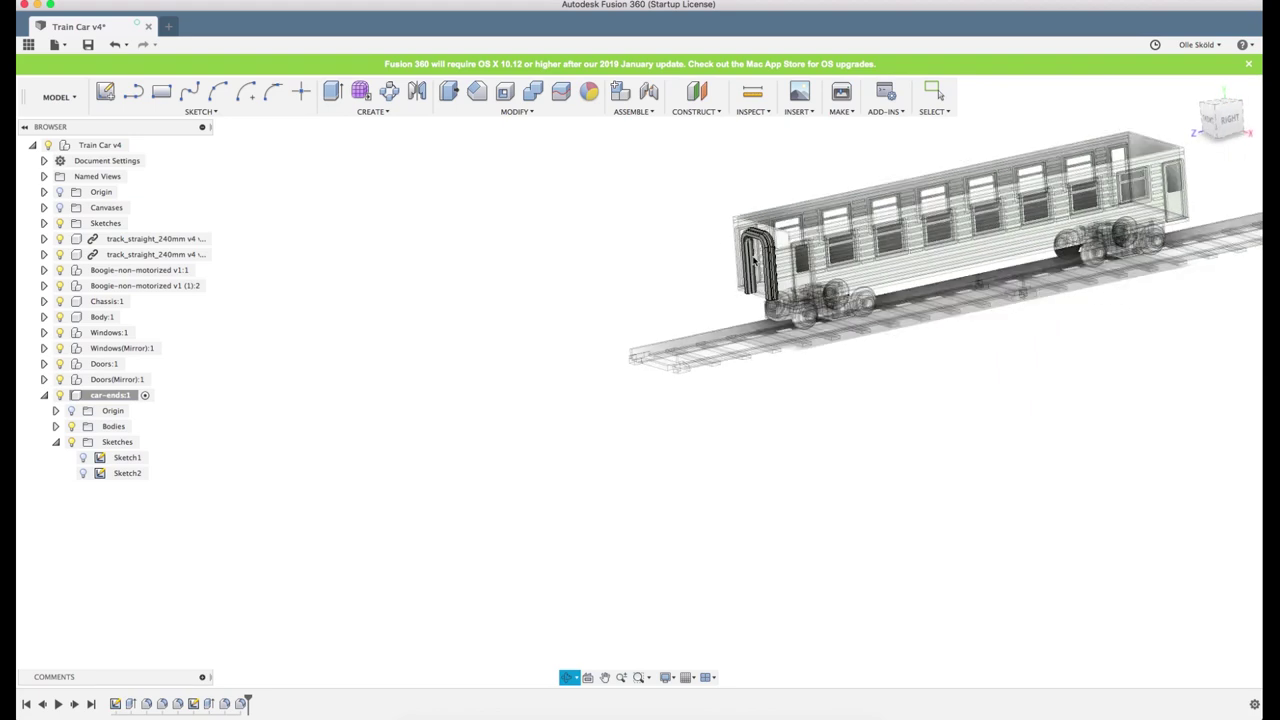
pyautogui.scroll(10, 777, 404)
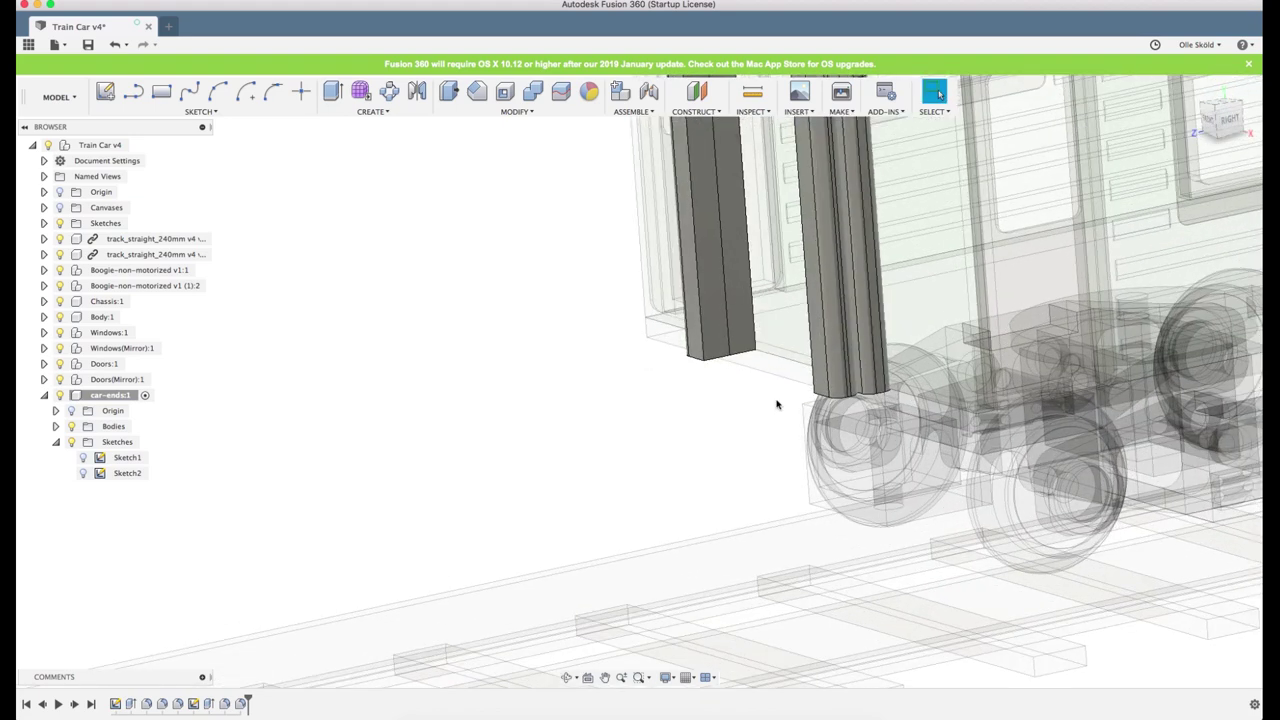
pyautogui.scroll(3, 787, 376)
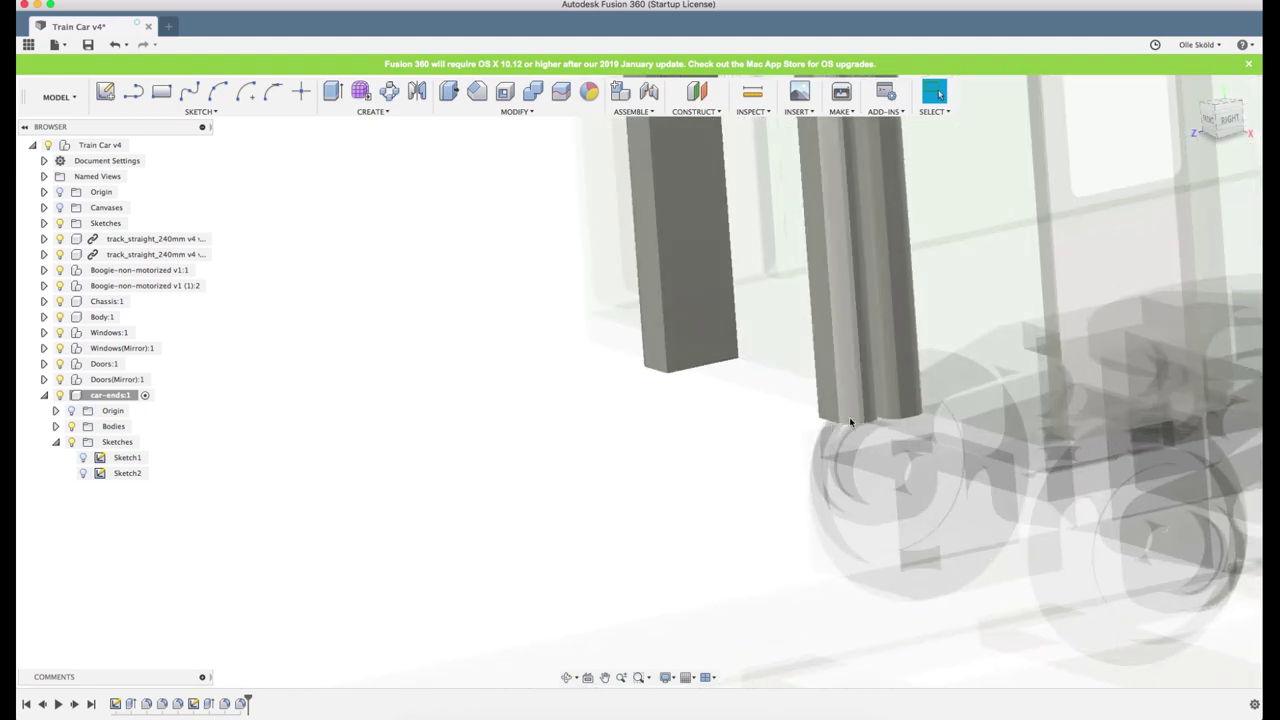
# Switch to the web browser and examine the passenger car image results, previewing the HO Scale Budd Mid-Train Domes picture
pyautogui.scroll(2, 666, 410)
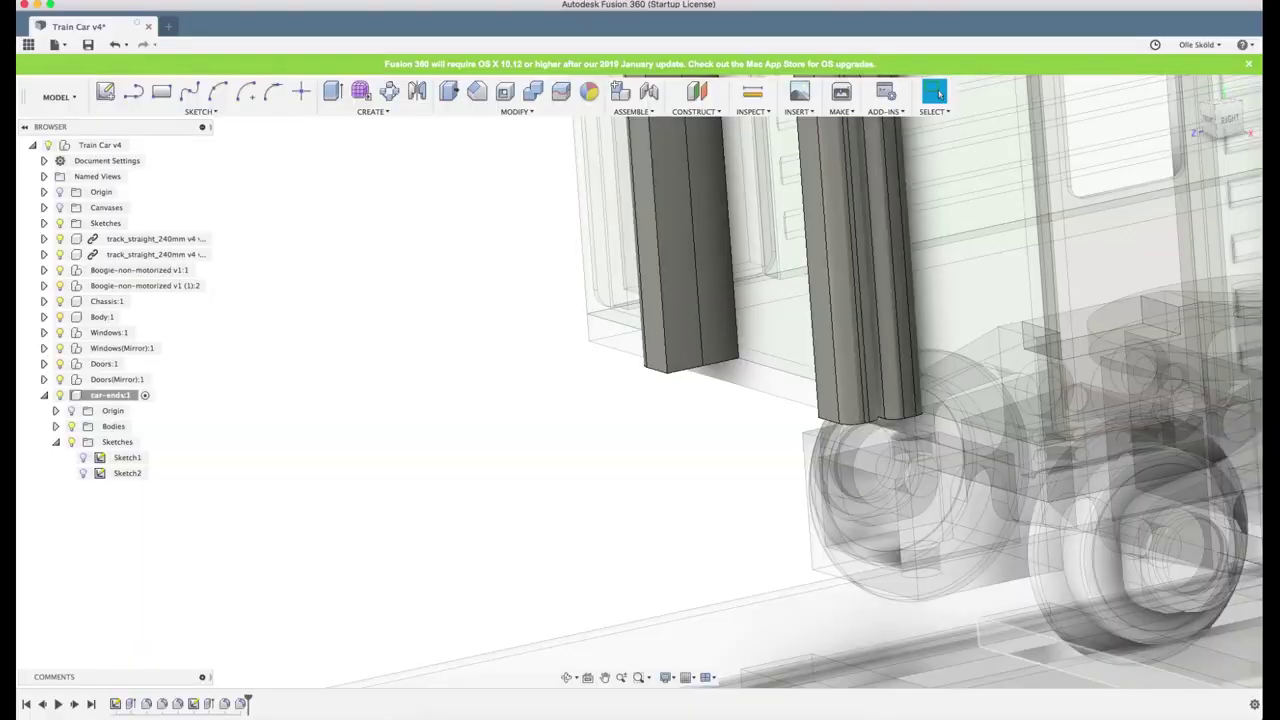
pyautogui.hotkey('ctrl', 'Up')
pyautogui.click(276, 520)
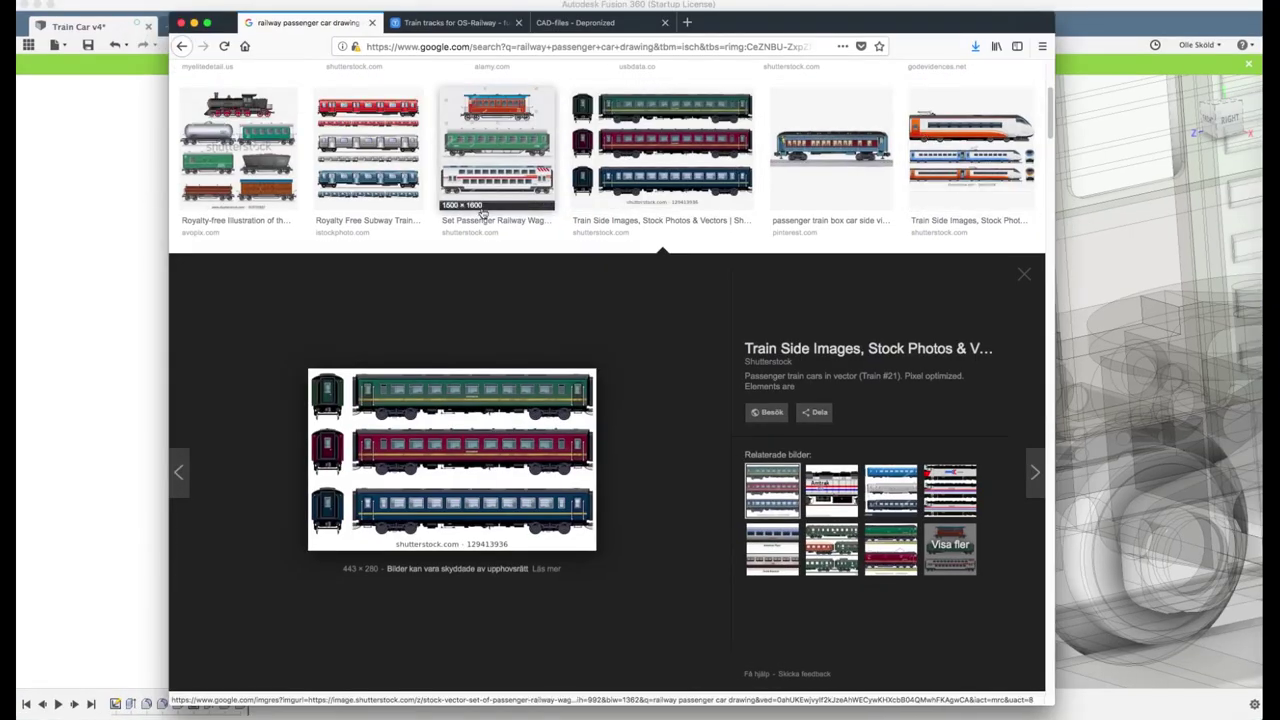
pyautogui.scroll(3, 757, 450)
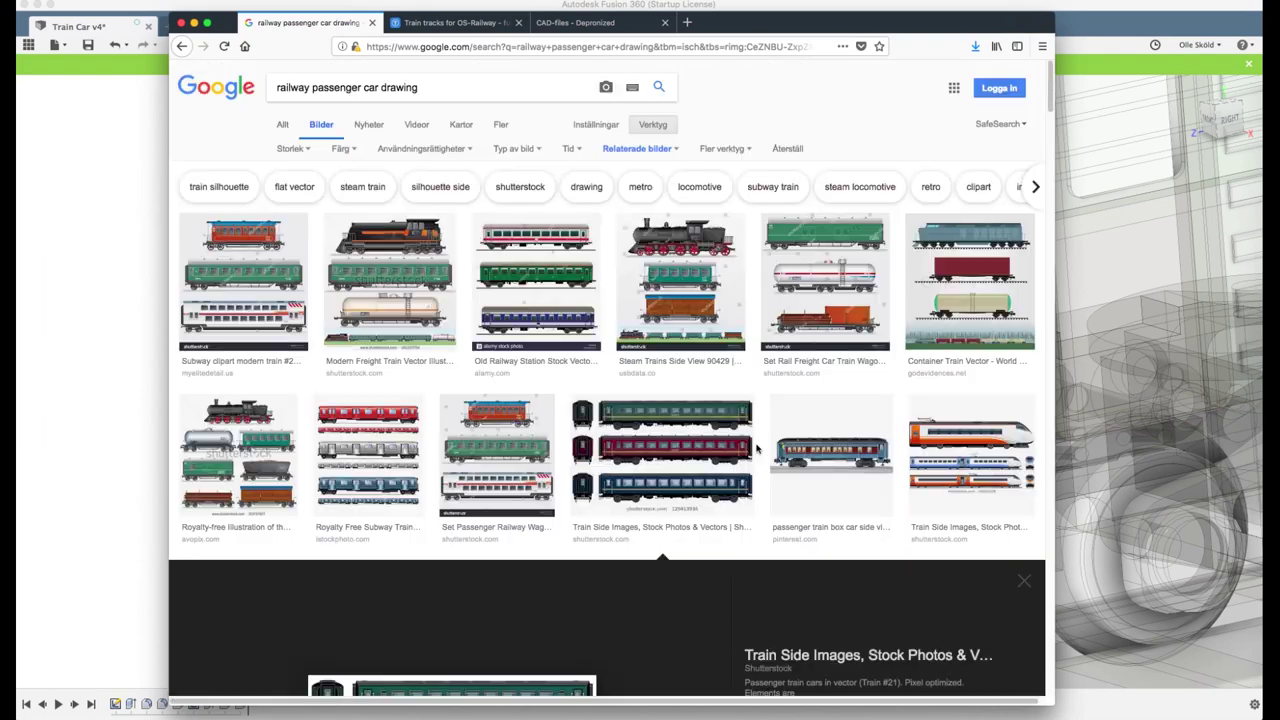
pyautogui.scroll(-10, 647, 392)
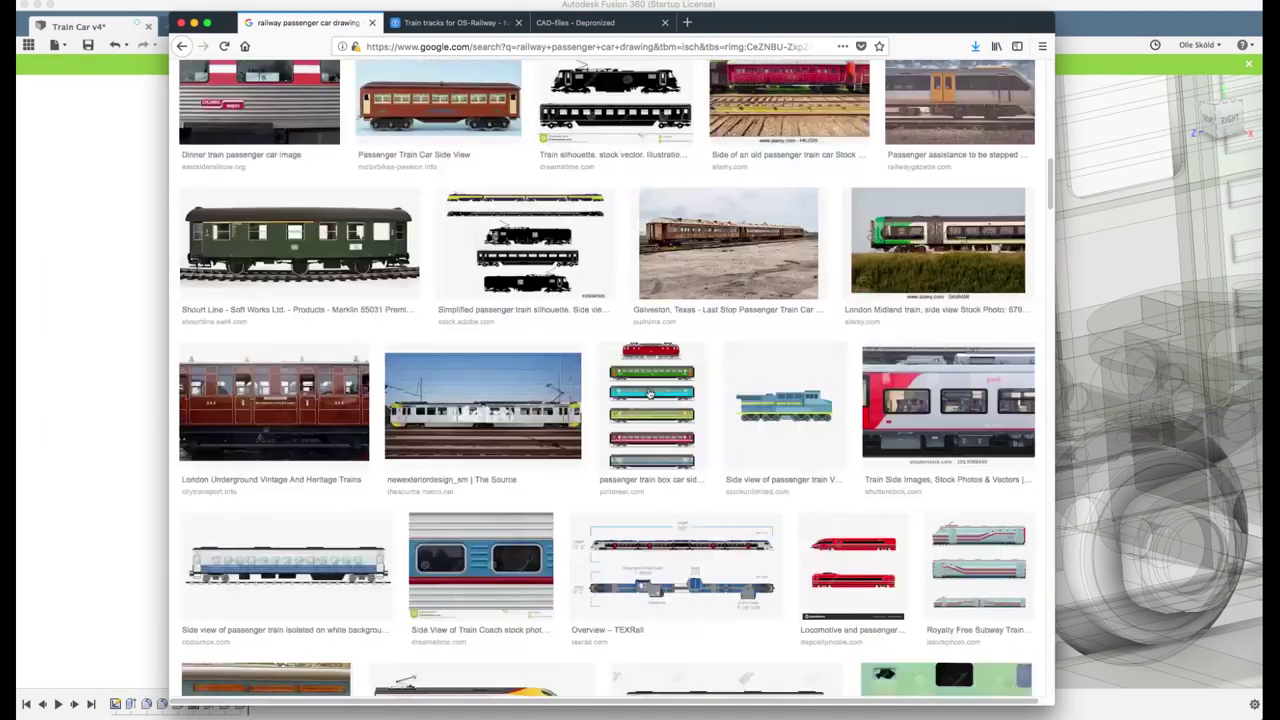
pyautogui.scroll(1, 649, 392)
pyautogui.click(440, 155)
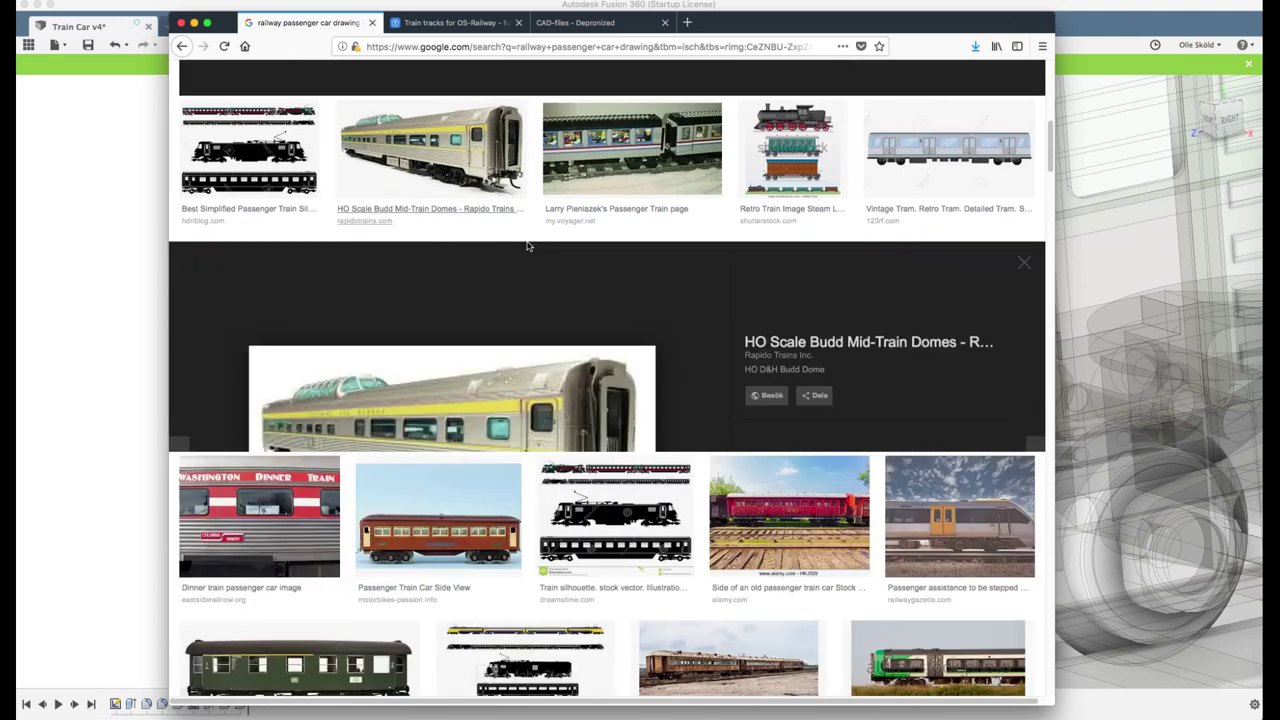
pyautogui.click(1023, 263)
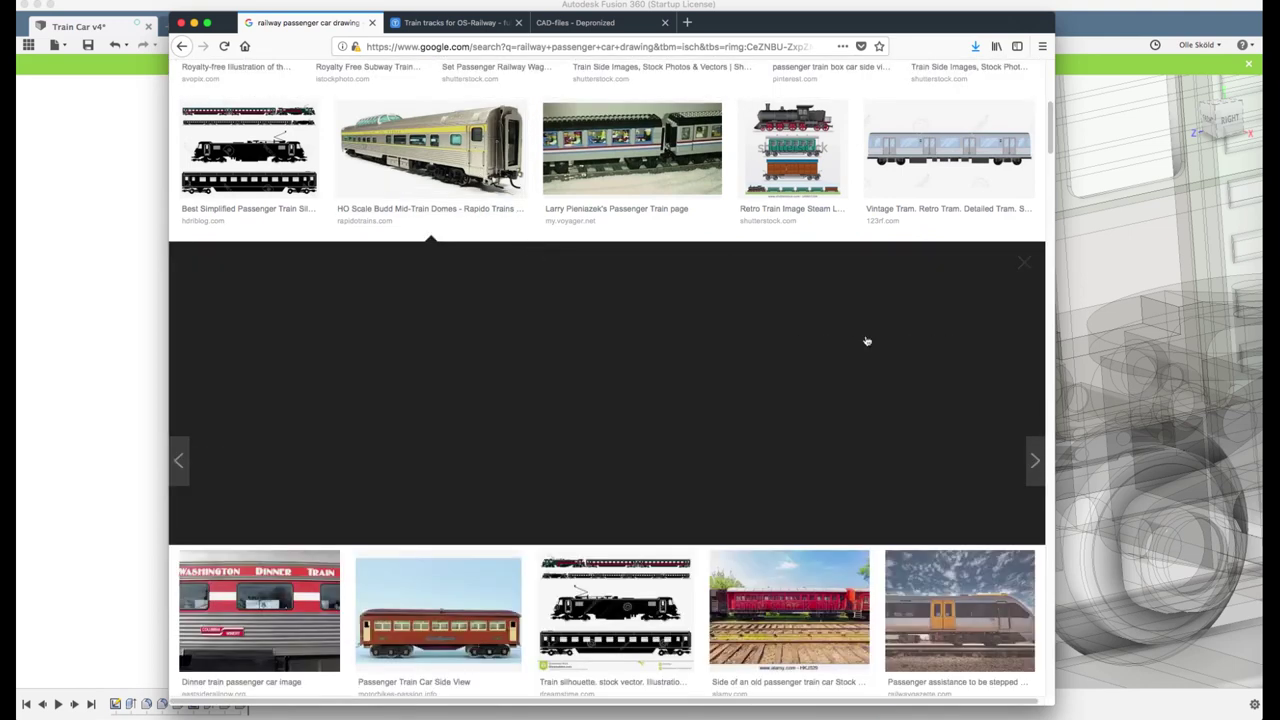
# Look further through the image results and preview the Kato passenger car picture to examine its end-door frame
pyautogui.scroll(-5, 865, 342)
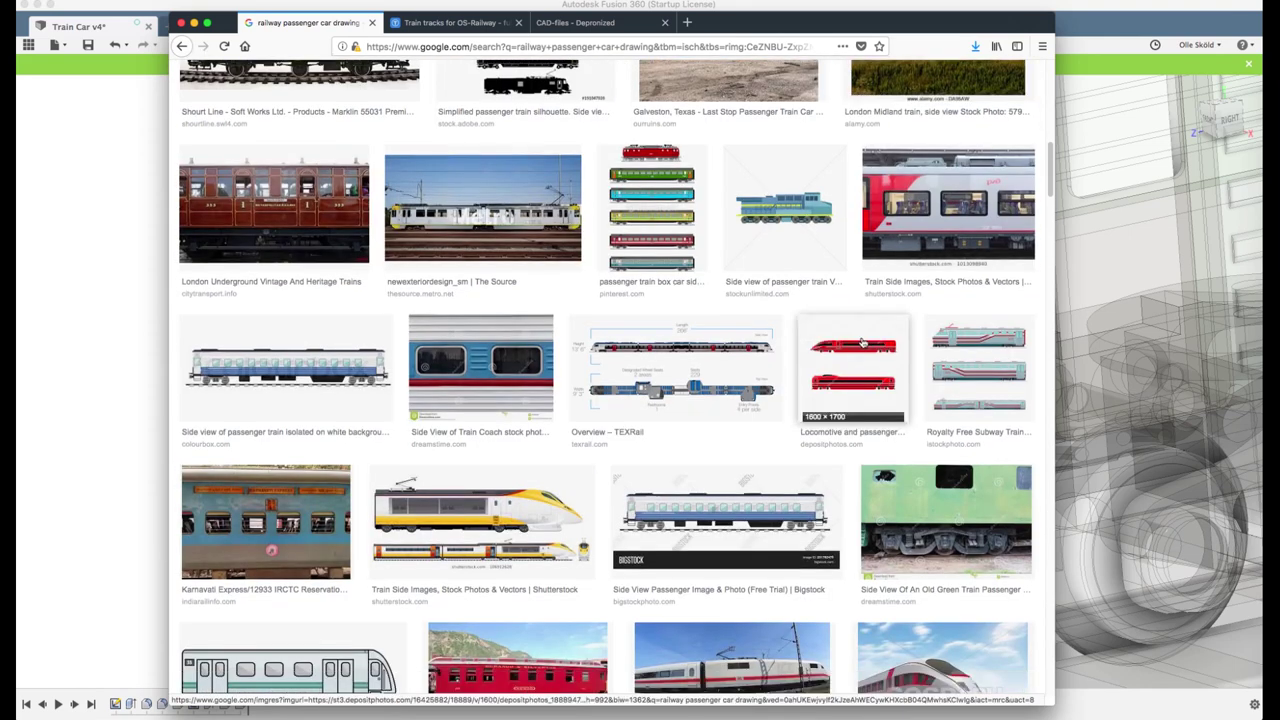
pyautogui.scroll(-4, 863, 343)
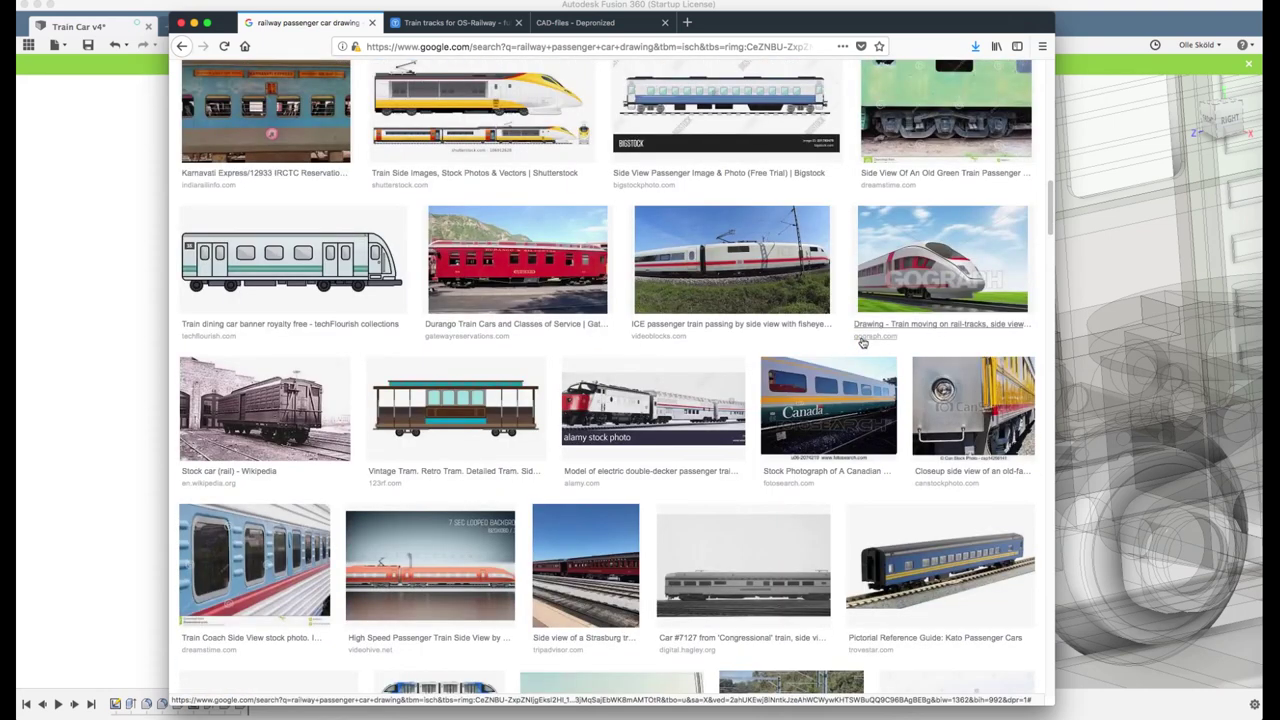
pyautogui.scroll(-4, 863, 342)
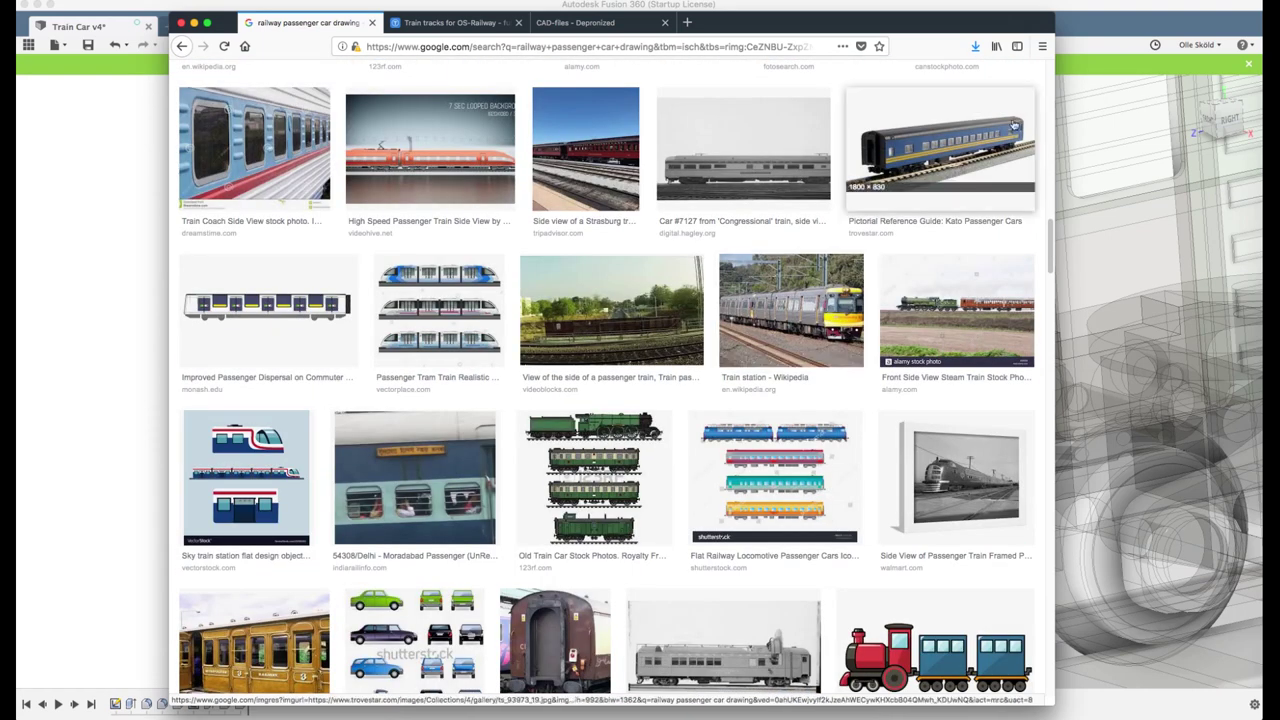
pyautogui.click(940, 145)
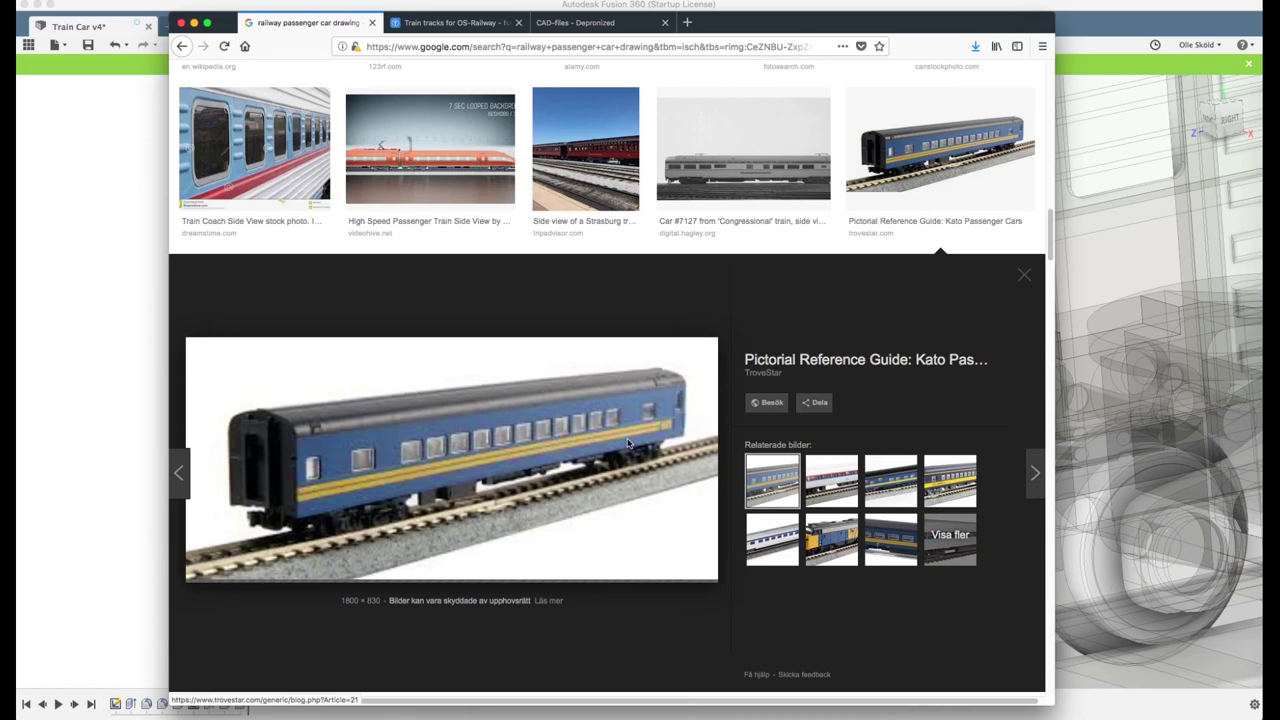
pyautogui.click(1022, 275)
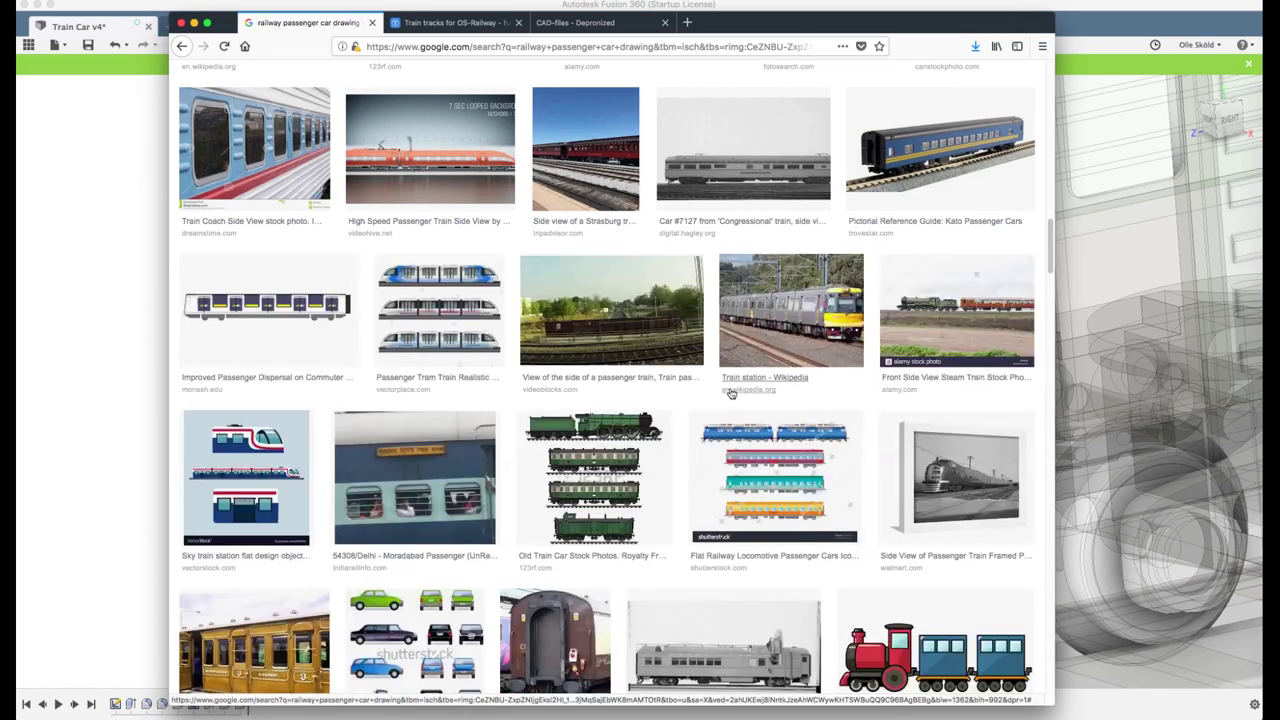
# Browse the remaining passenger car images for end-door references and return to Fusion 360
pyautogui.scroll(-5, 731, 393)
pyautogui.scroll(-5, 725, 400)
pyautogui.scroll(-10, 725, 400)
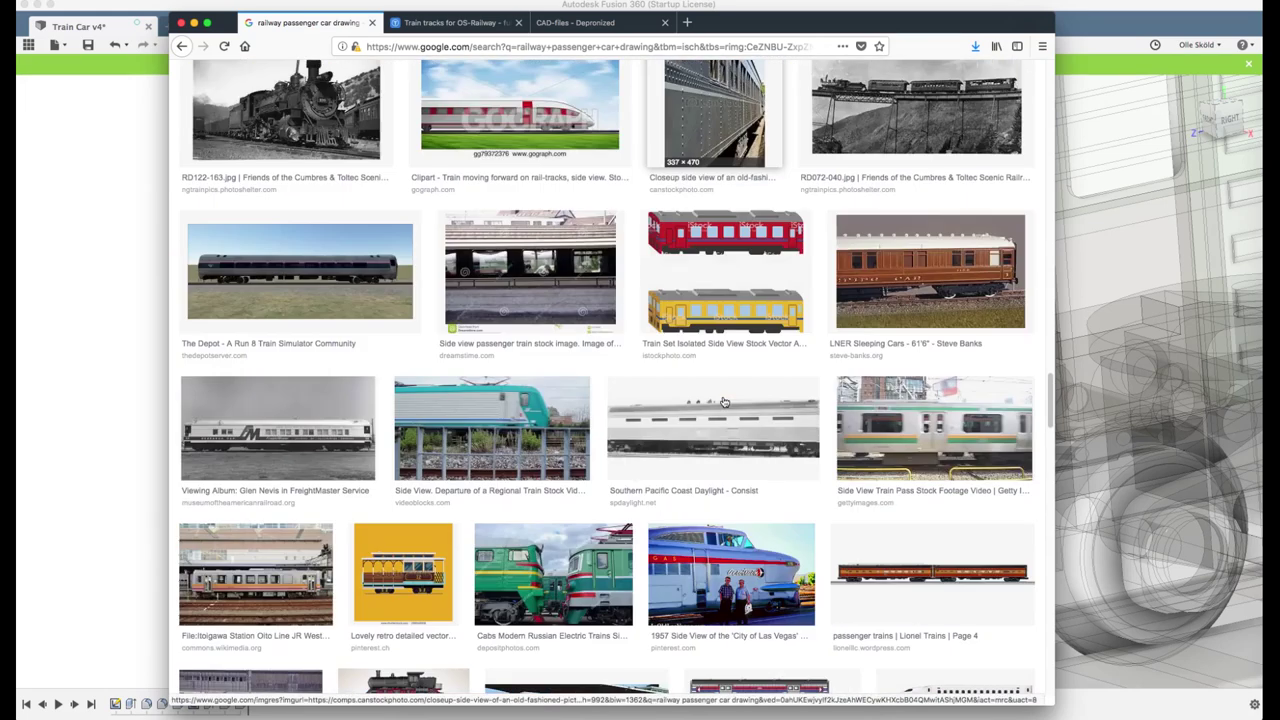
pyautogui.scroll(-5, 725, 401)
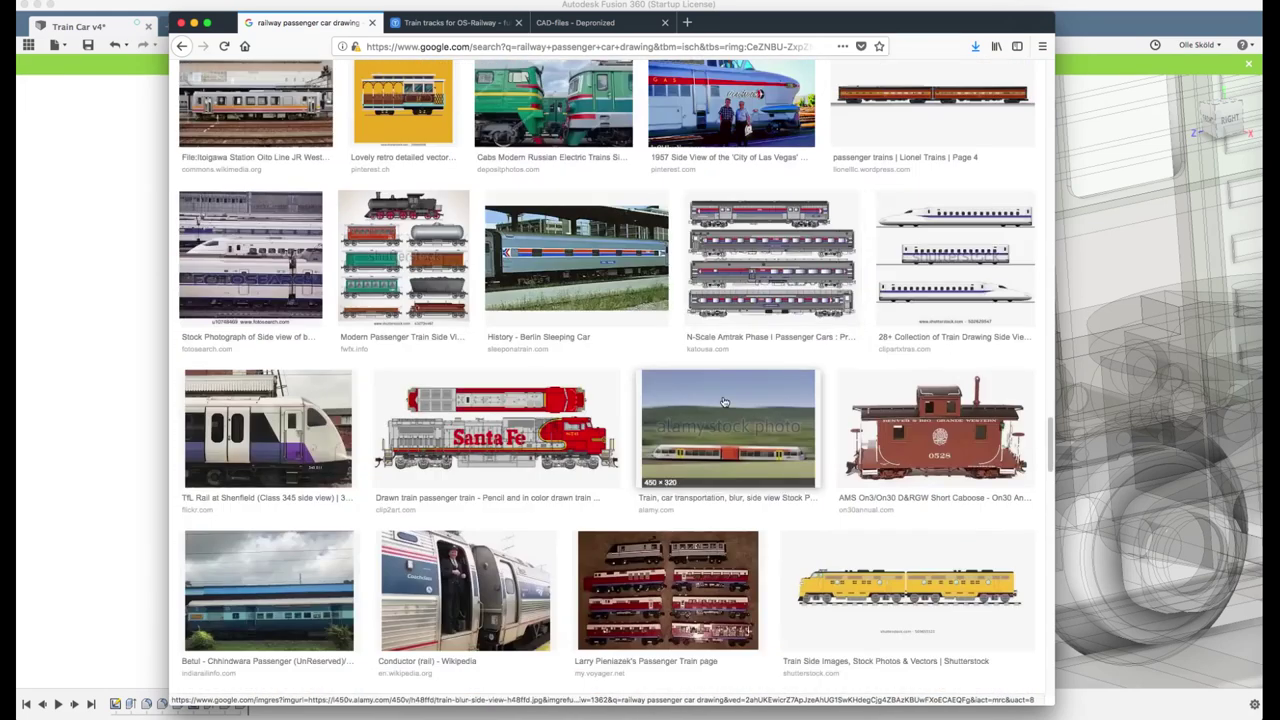
pyautogui.scroll(-5, 725, 401)
pyautogui.scroll(-8, 725, 401)
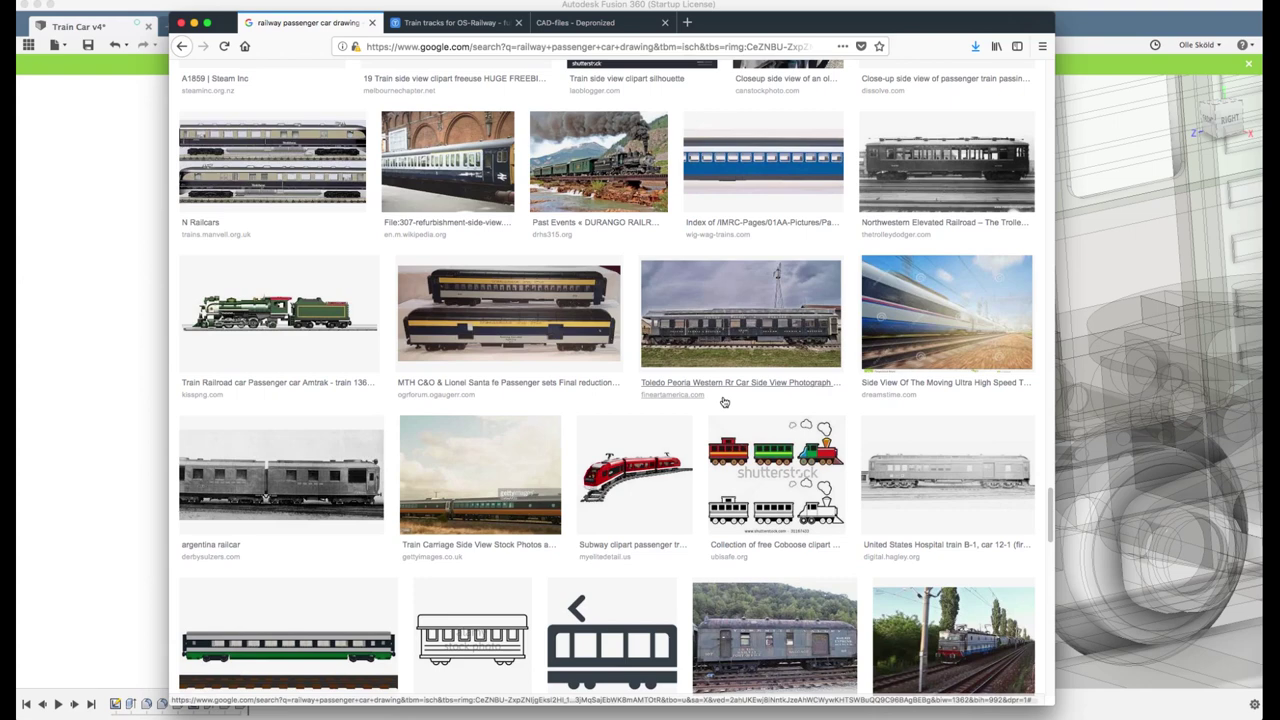
pyautogui.scroll(20, 725, 401)
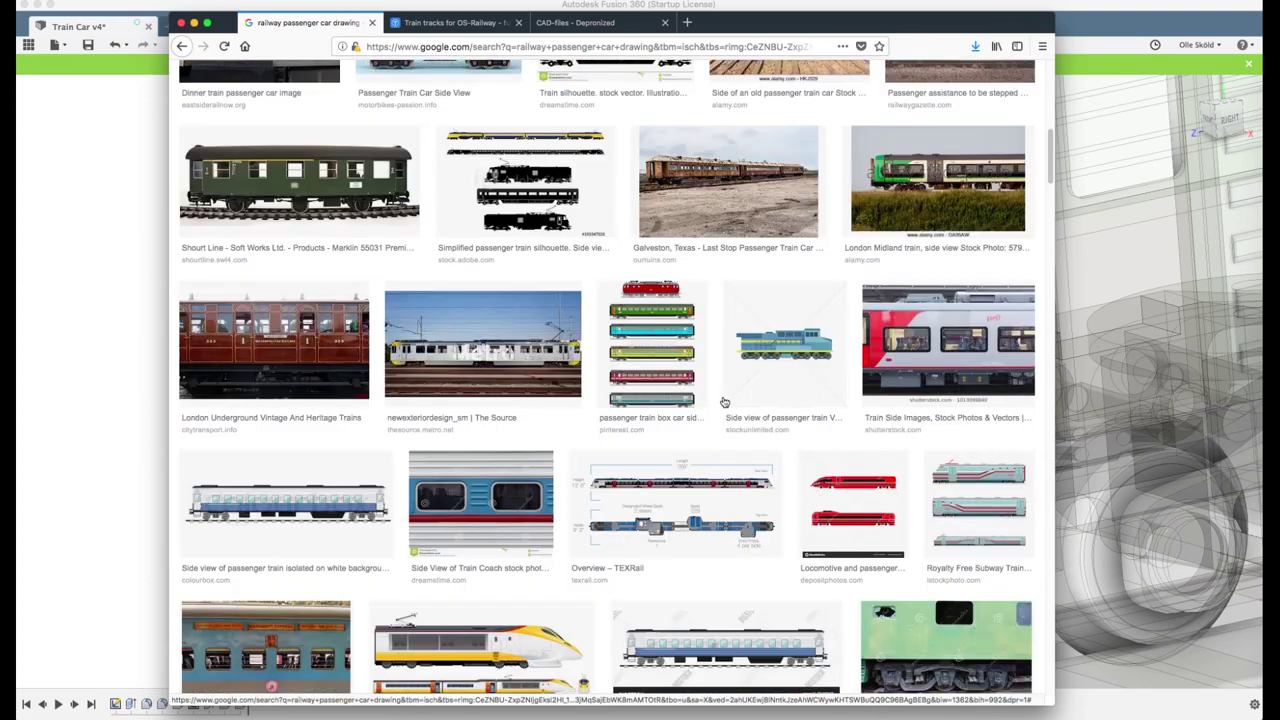
pyautogui.scroll(5, 725, 401)
pyautogui.click(1109, 6)
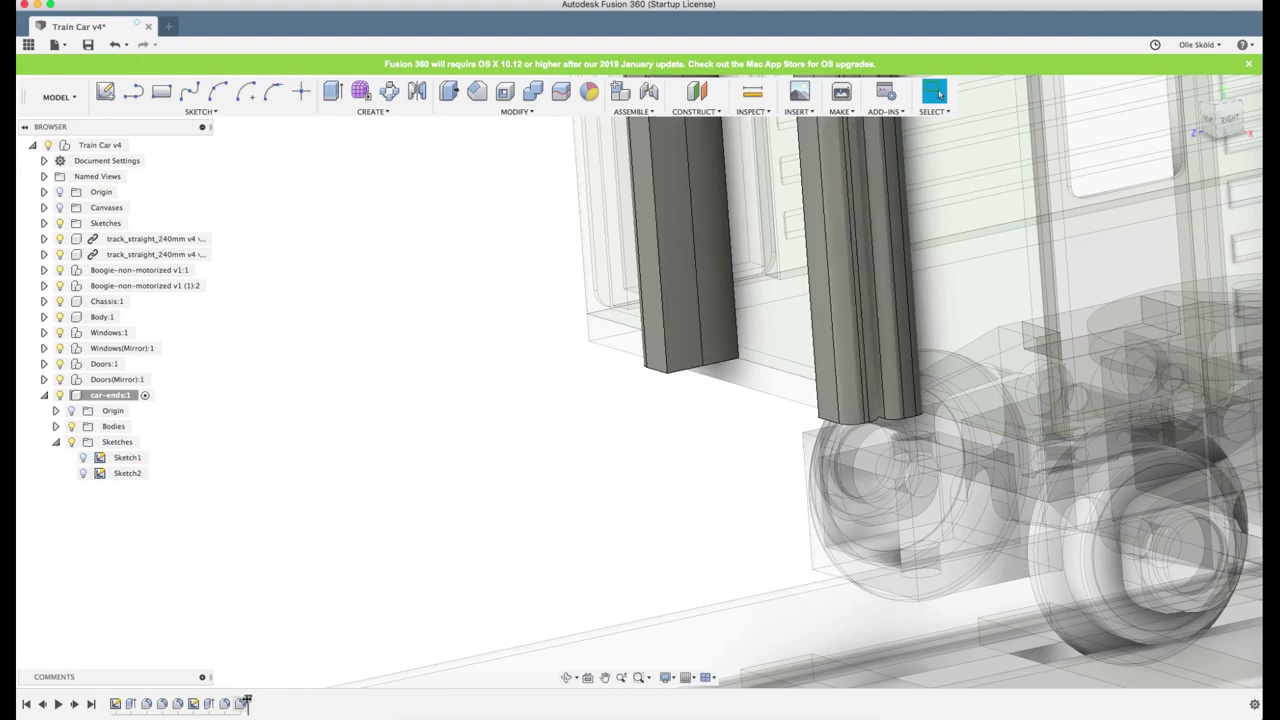
# Try a 2 mm fillet on the outer bottom edge of the squared body's leg, inserted in the timeline directly after its extrusion
pyautogui.moveTo(244, 703); pyautogui.dragTo(217, 703)
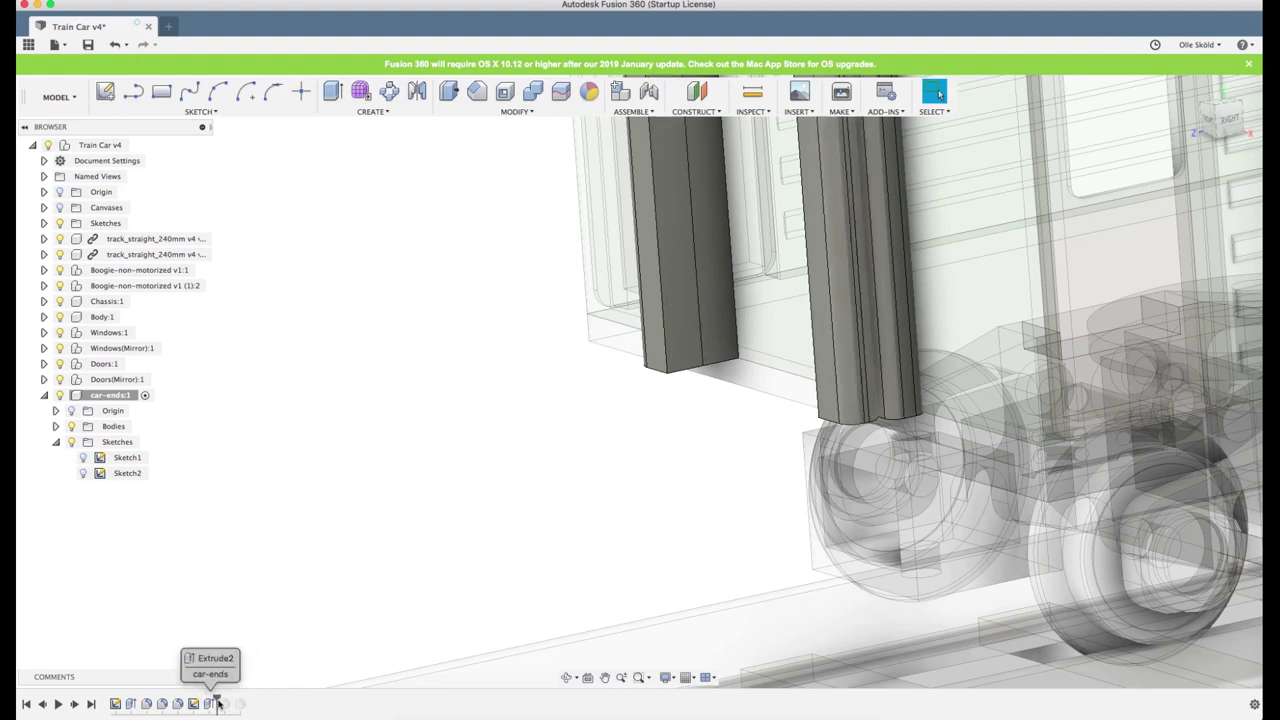
pyautogui.click(862, 423)
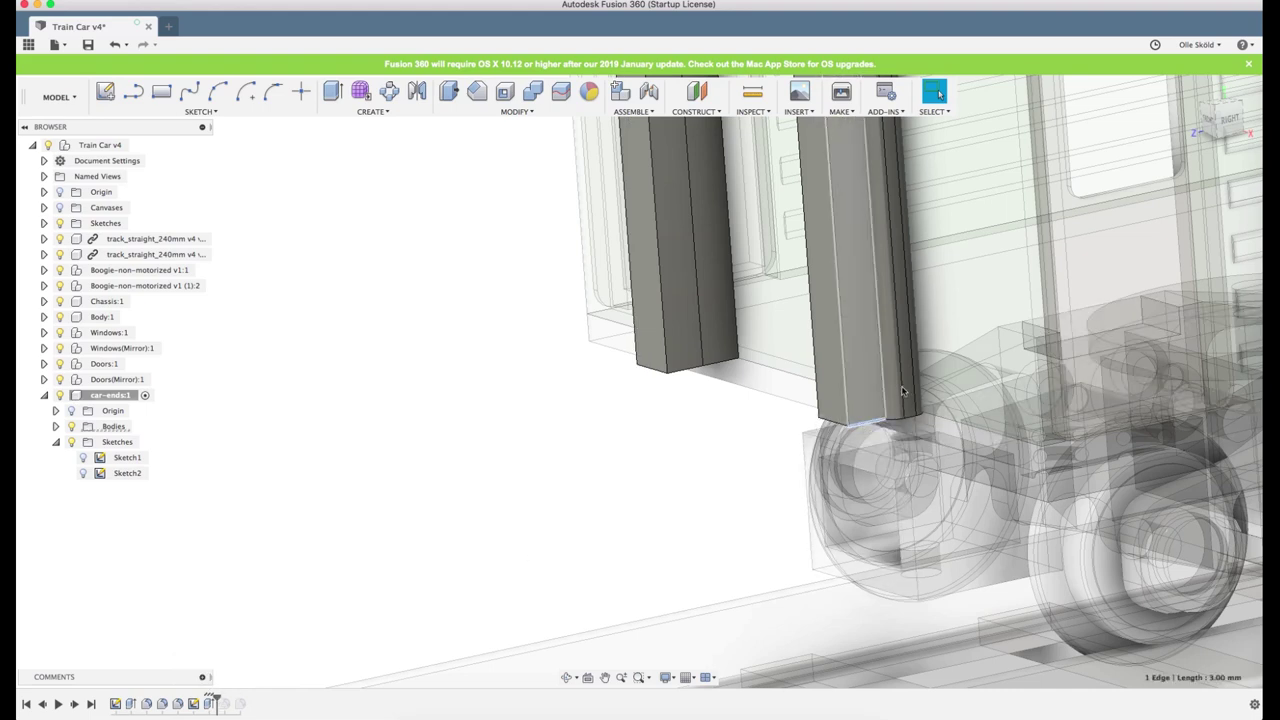
pyautogui.scroll(3, 907, 388)
pyautogui.scroll(2, 907, 390)
pyautogui.press('f')
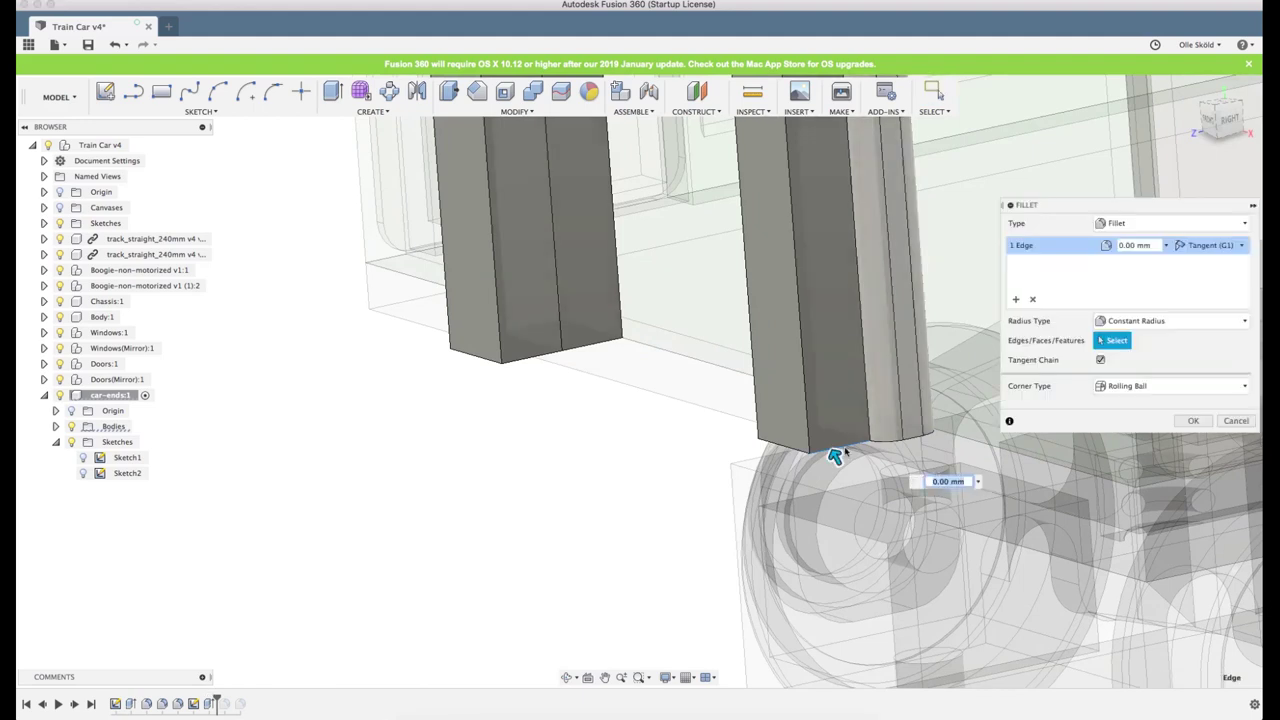
pyautogui.moveTo(835, 457); pyautogui.dragTo(824, 440)
pyautogui.click(1192, 421)
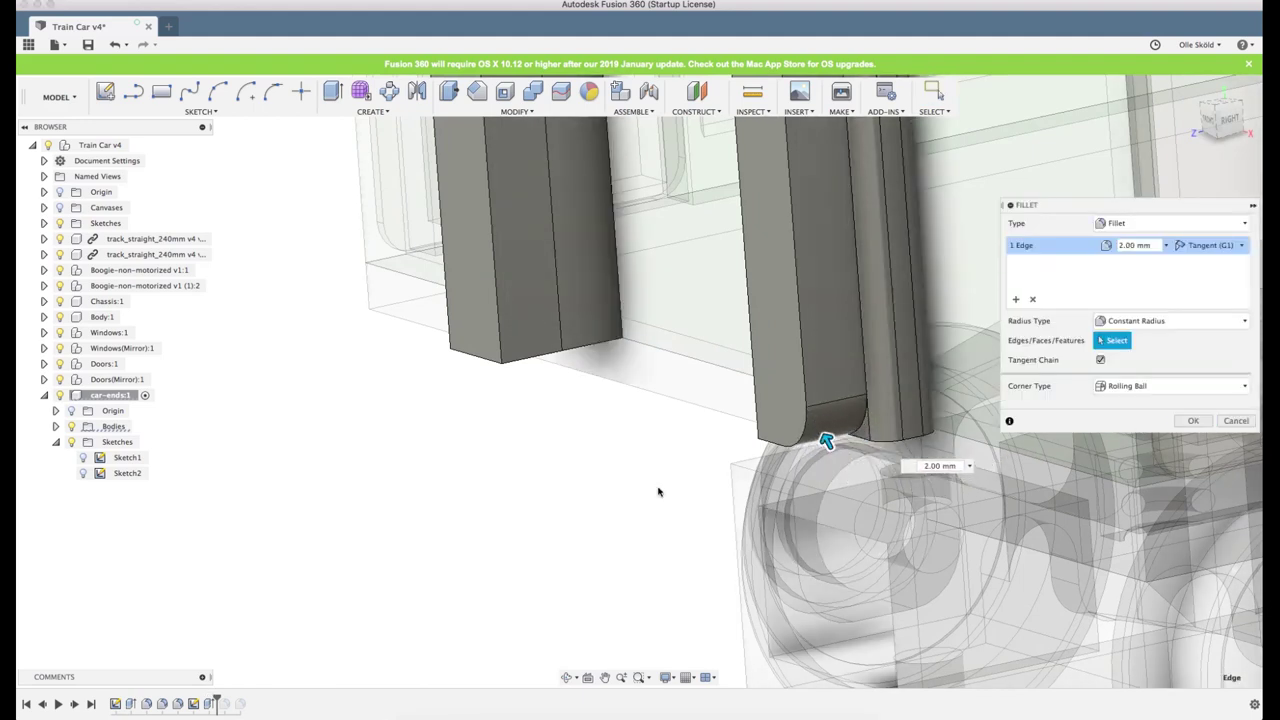
pyautogui.moveTo(230, 697); pyautogui.dragTo(259, 697)
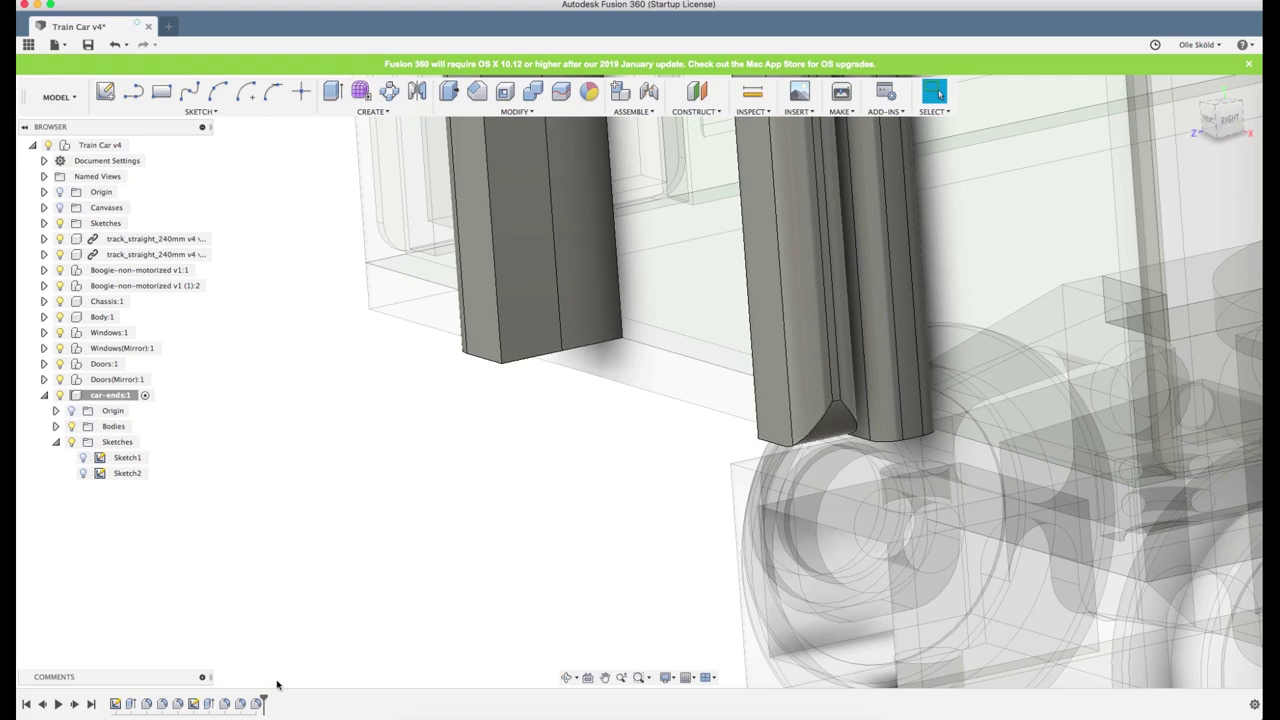
# Review the 7 mm corner fillet and try extending the 1.3 mm edge fillet around the leg's rounded bottom edges
pyautogui.doubleClick(252, 702)
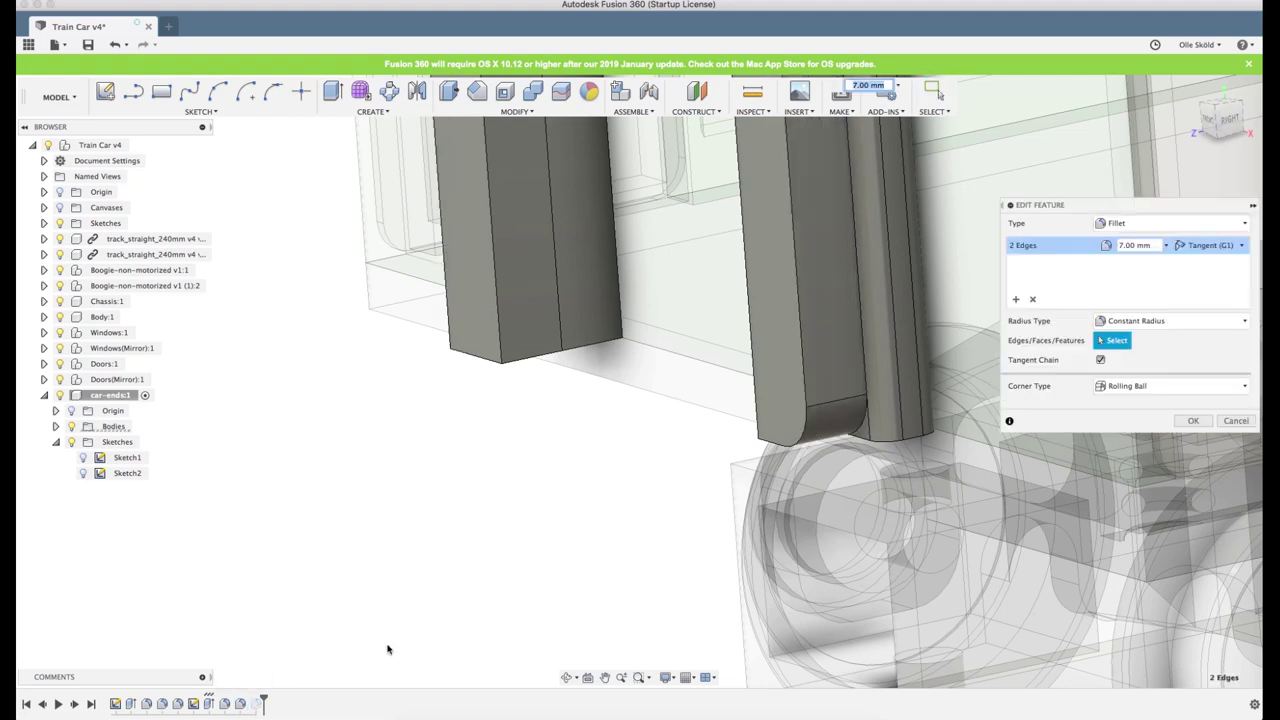
pyautogui.press('Return')
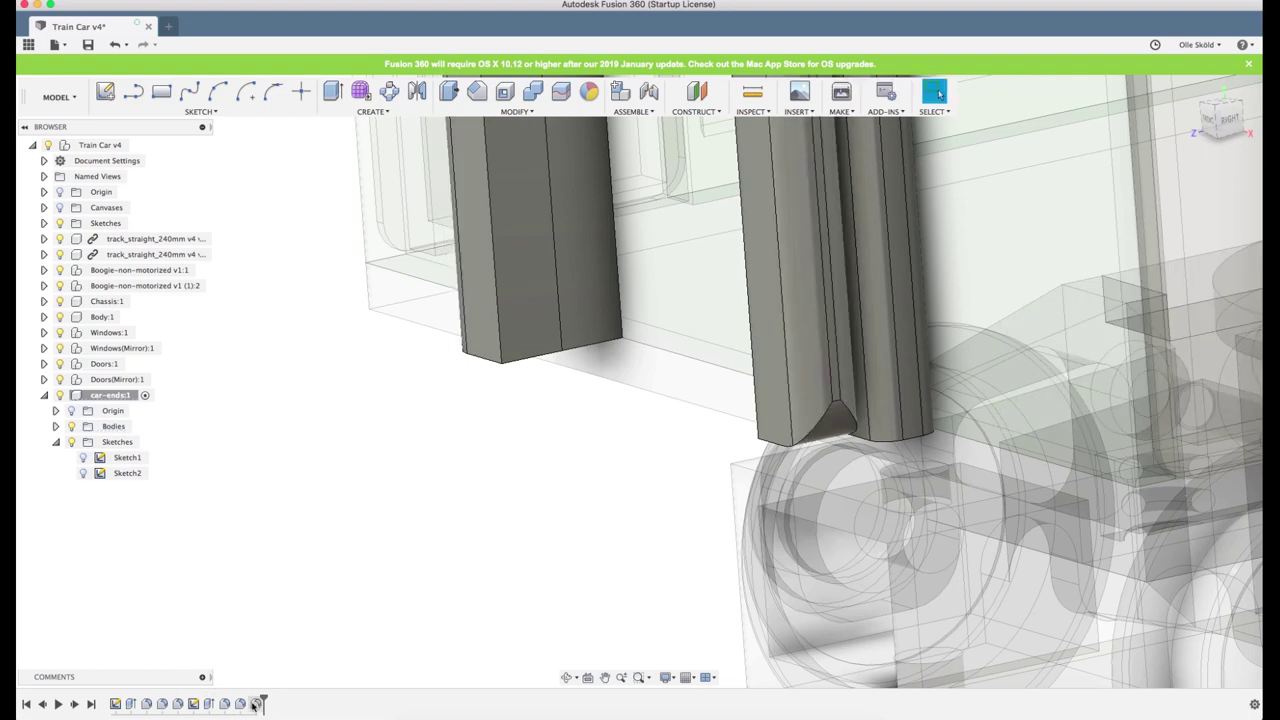
pyautogui.doubleClick(257, 702)
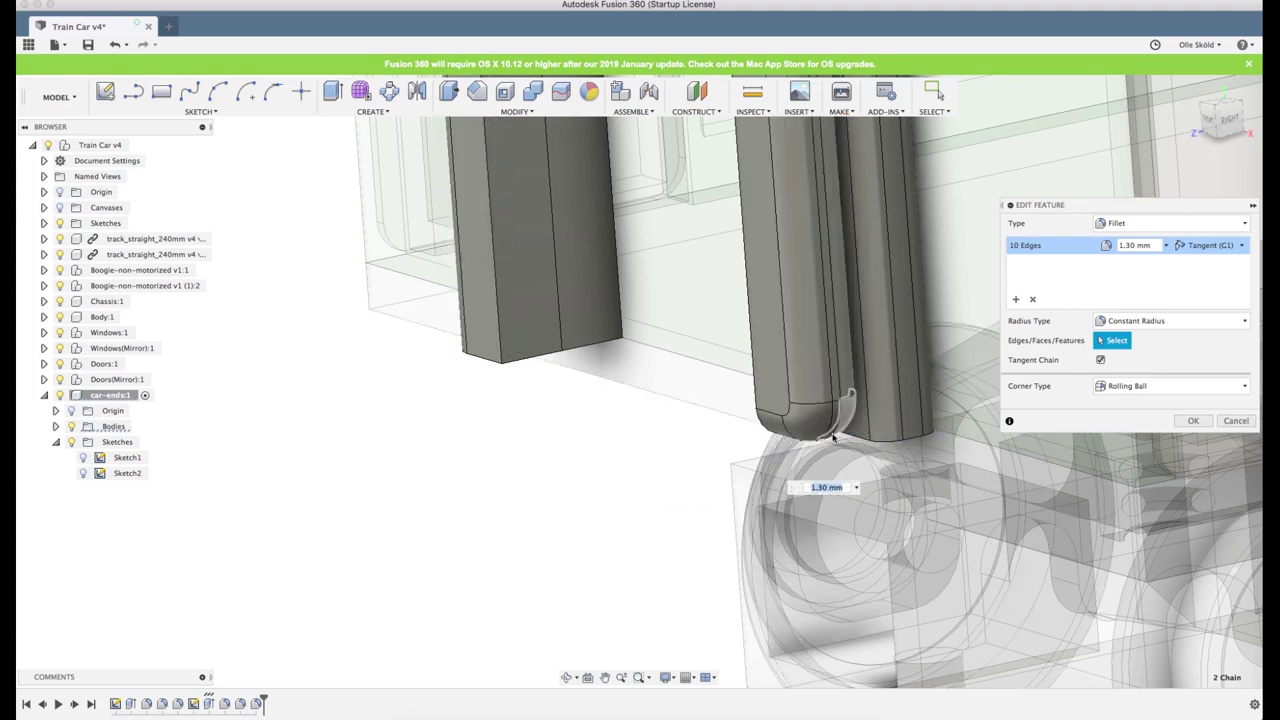
pyautogui.click(1236, 423)
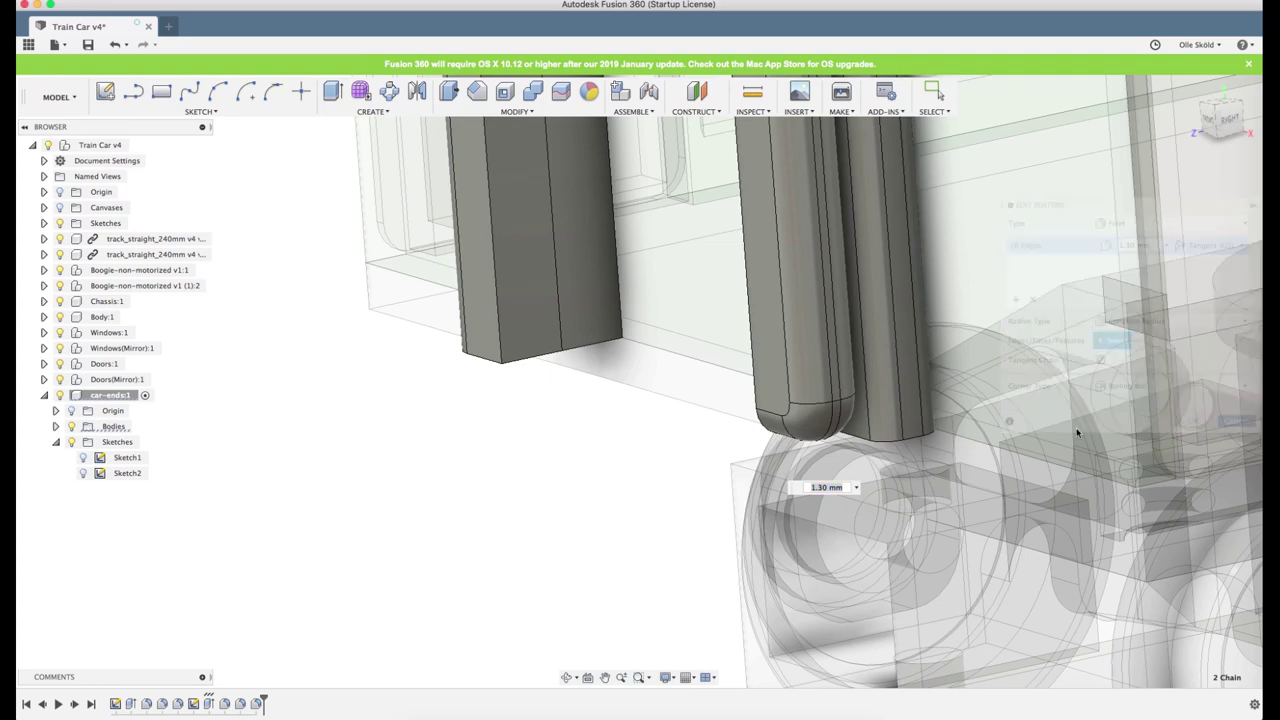
# Delete the 2 mm fillet at the bottom of the squared body's leg
pyautogui.click(224, 705)
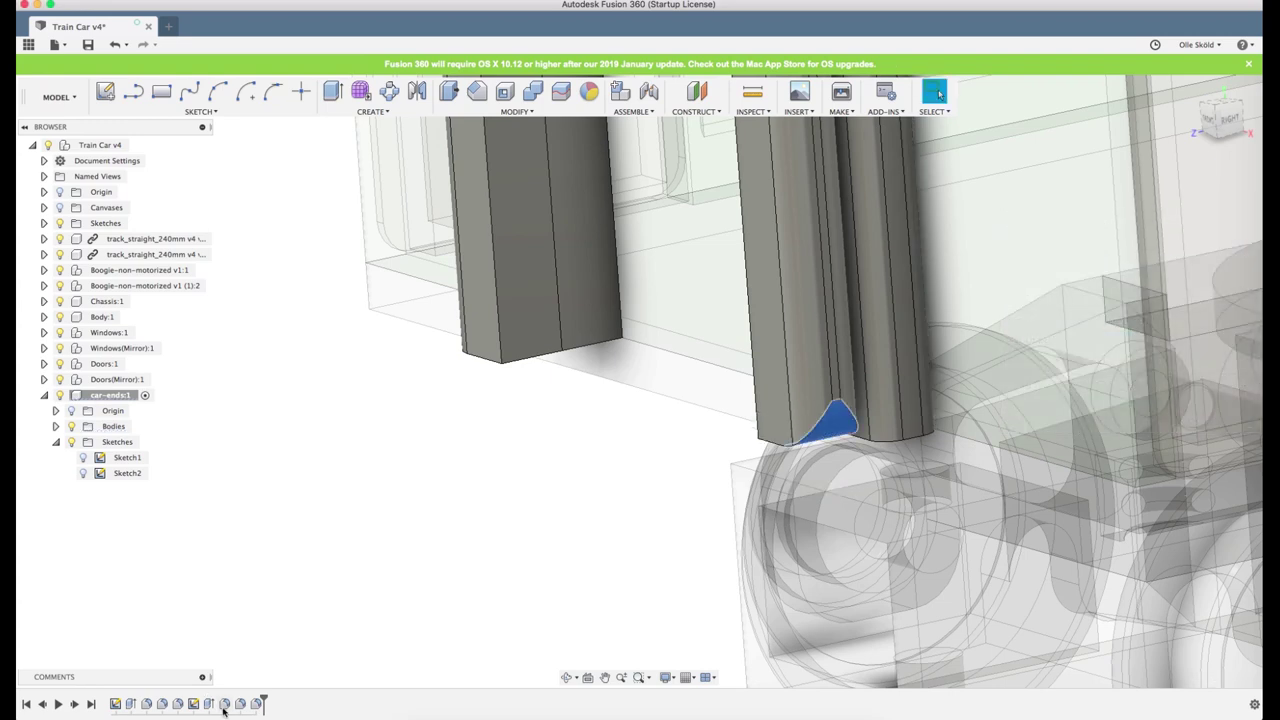
pyautogui.rightClick(224, 705)
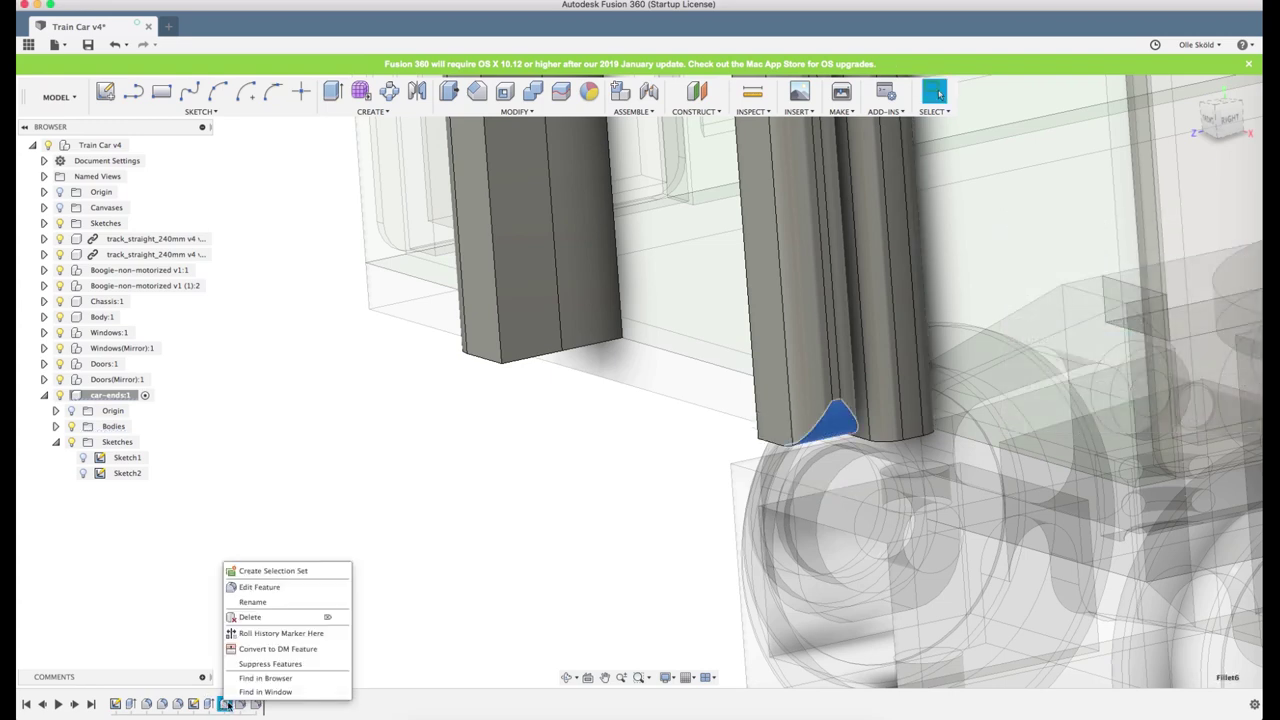
pyautogui.click(252, 617)
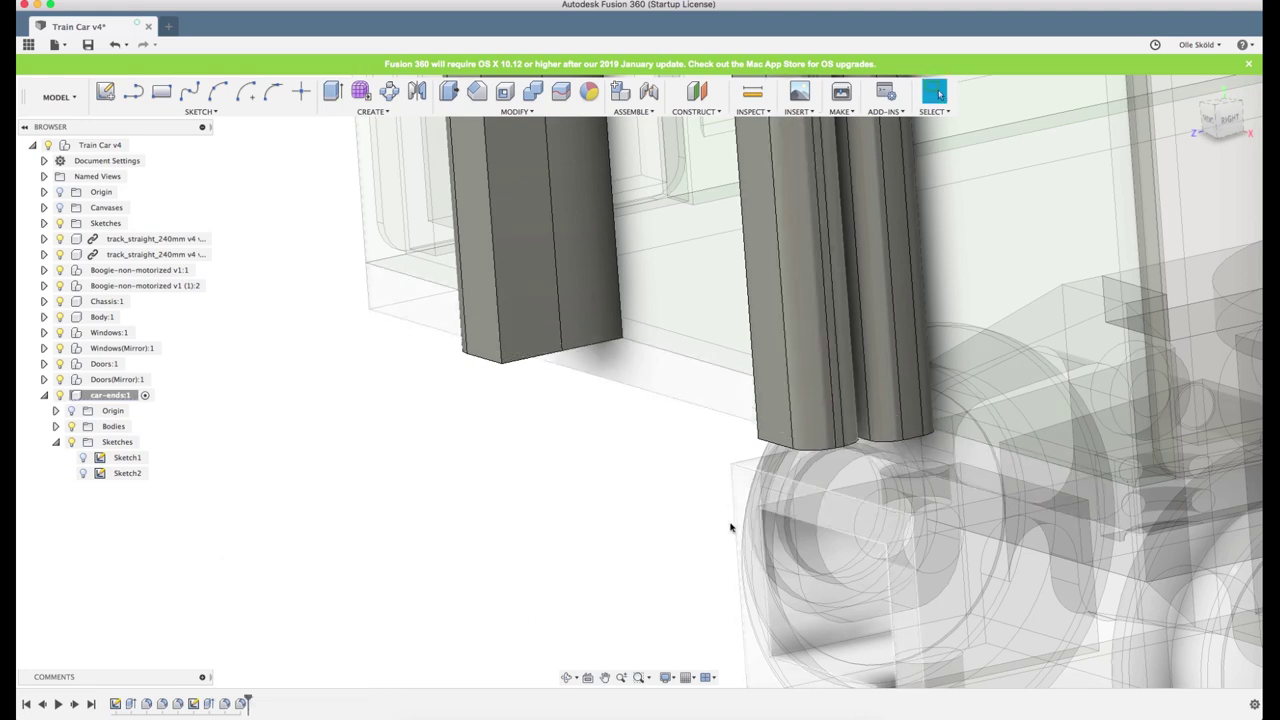
# Combine Body1 and Body3 of the car-ends component into a single body with the Join operation
pyautogui.scroll(-5, 672, 526)
pyautogui.scroll(-5, 670, 528)
pyautogui.scroll(5, 571, 520)
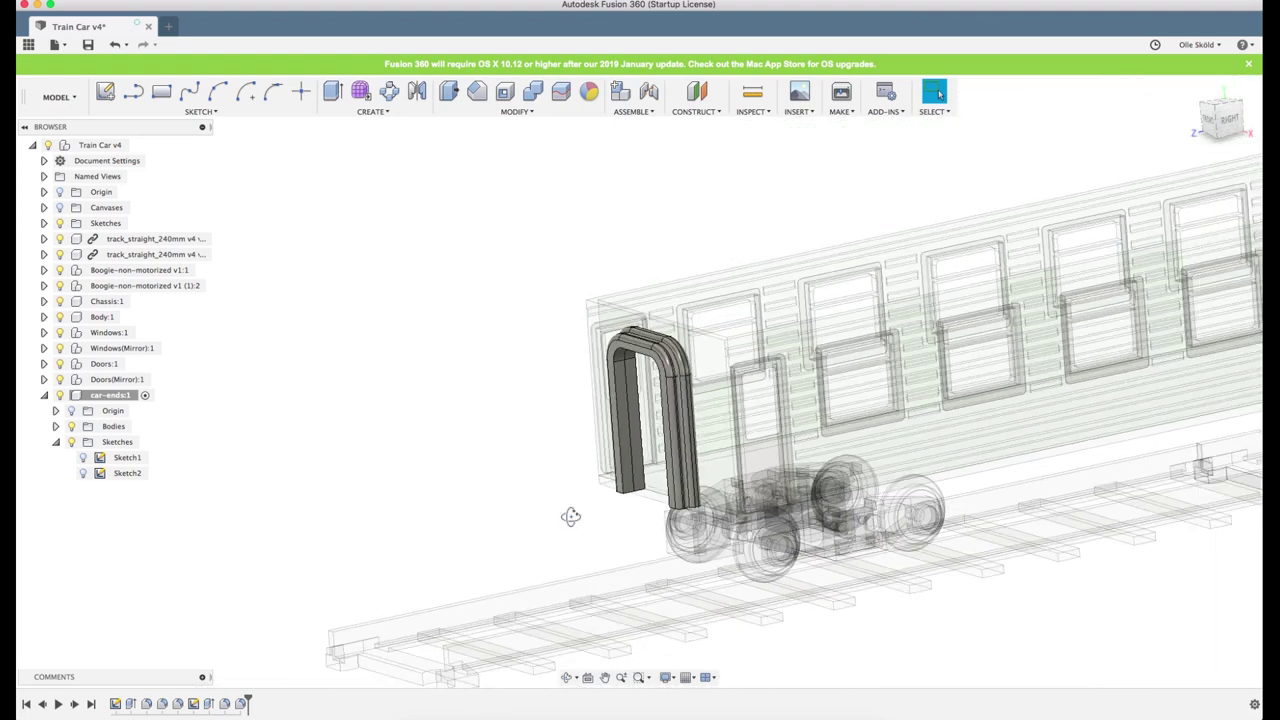
pyautogui.moveTo(572, 524)
pyautogui.keyDown('shift'); pyautogui.mouseDown(button='middle')
pyautogui.moveTo(640, 560)
pyautogui.moveTo(535, 515)
pyautogui.moveTo(575, 515)
pyautogui.mouseUp(button='middle'); pyautogui.keyUp('shift')
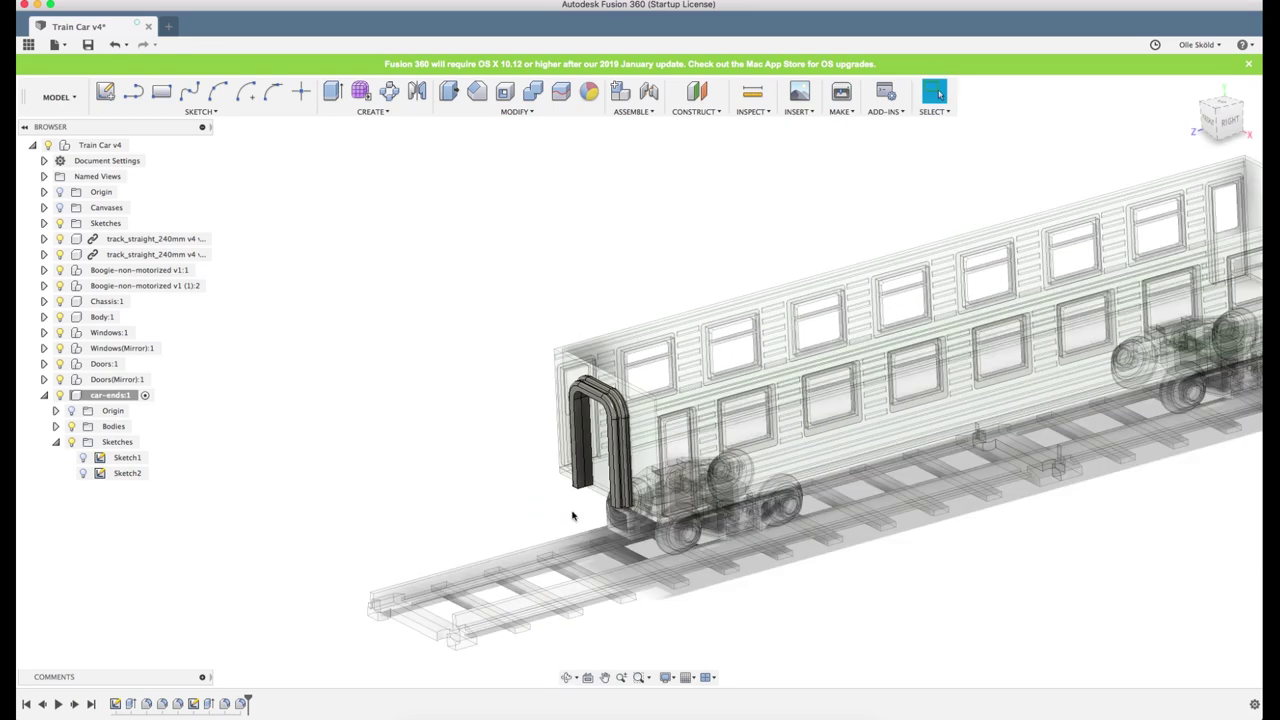
pyautogui.click(56, 426)
pyautogui.click(124, 441)
pyautogui.keyDown('shift'); pyautogui.click(124, 457); pyautogui.keyUp('shift')
pyautogui.click(532, 91)
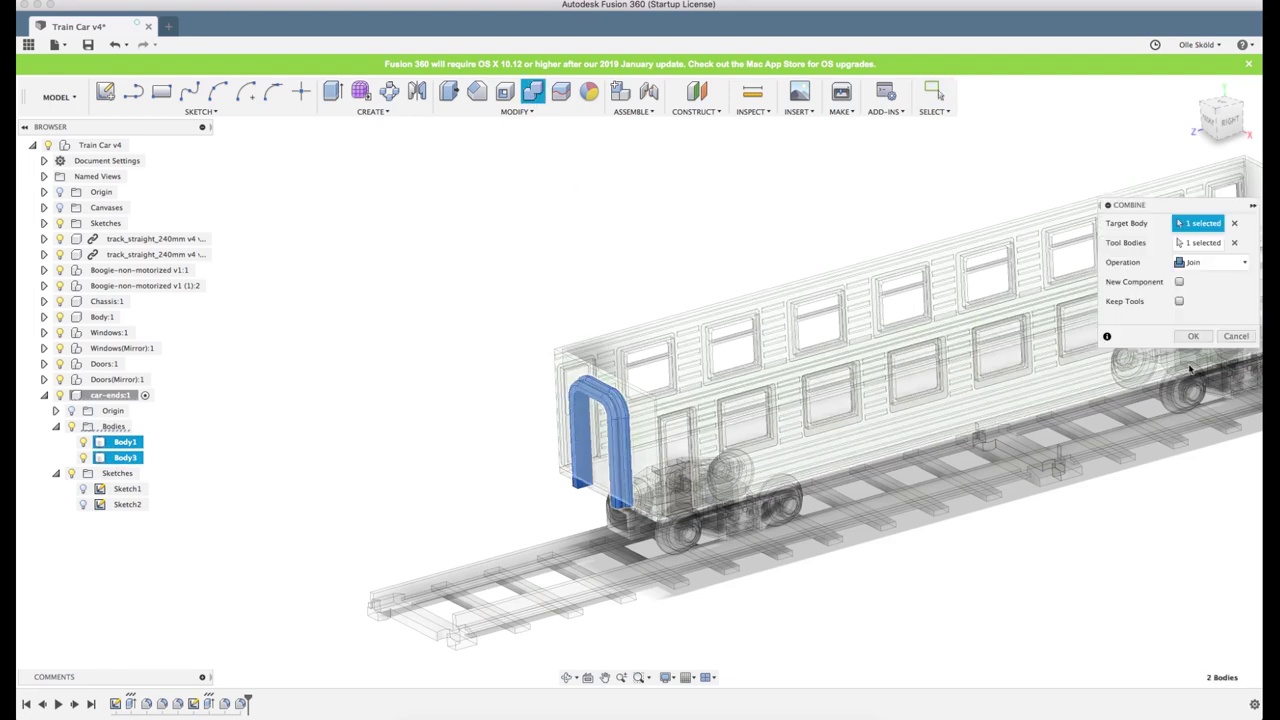
pyautogui.click(1193, 336)
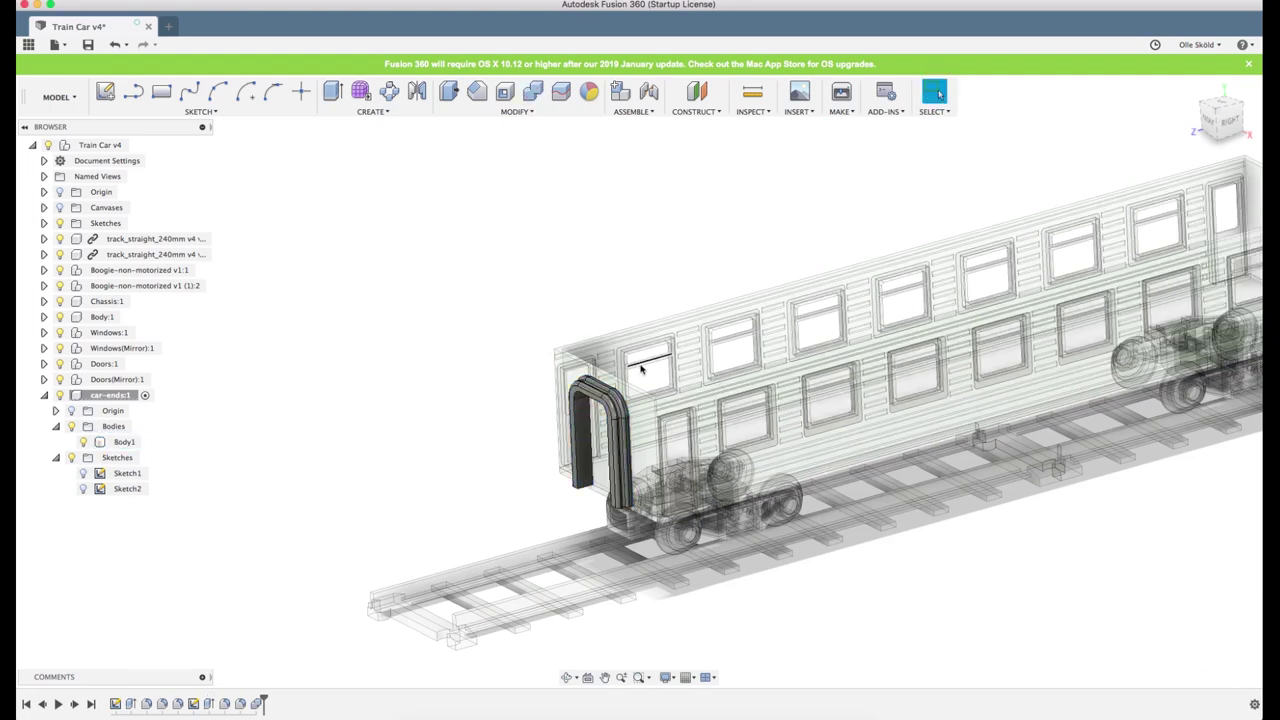
# Make the top-level Train Car v4 assembly the active component and view the complete car
pyautogui.scroll(2, 521, 447)
pyautogui.moveTo(521, 447)
pyautogui.keyDown('shift'); pyautogui.mouseDown(button='middle')
pyautogui.moveTo(529, 437)
pyautogui.moveTo(489, 443)
pyautogui.moveTo(545, 441)
pyautogui.mouseUp(button='middle'); pyautogui.keyUp('shift')
pyautogui.scroll(-3, 517, 446)
pyautogui.scroll(2, 975, 375)
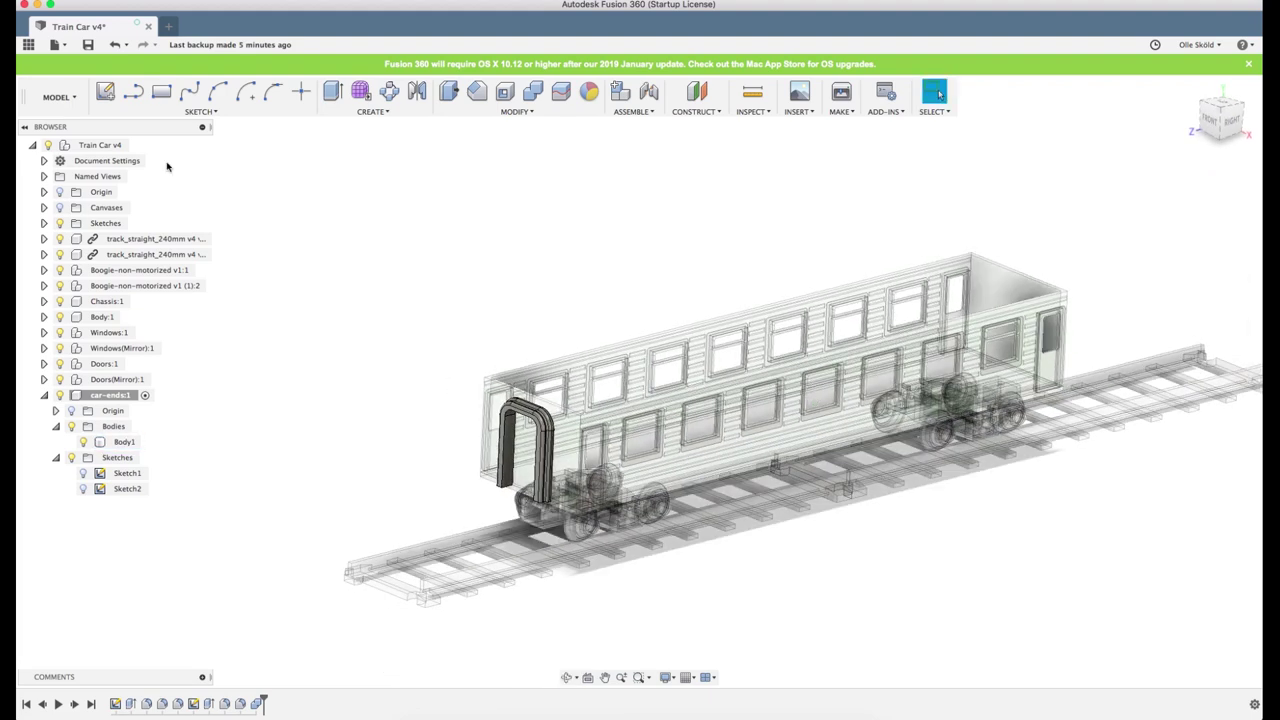
pyautogui.click(100, 145)
pyautogui.rightClick(98, 146)
pyautogui.press('Escape')
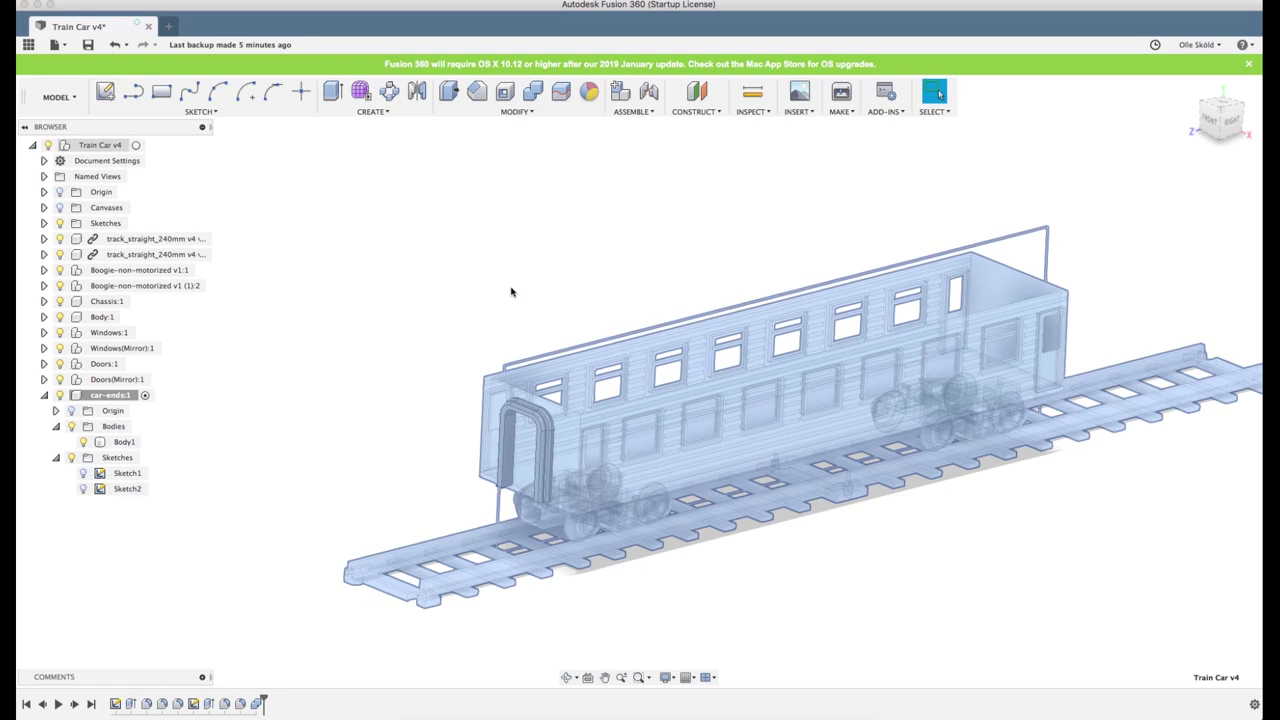
pyautogui.click(551, 290)
pyautogui.moveTo(551, 290)
pyautogui.keyDown('shift'); pyautogui.mouseDown(button='middle')
pyautogui.moveTo(500, 277)
pyautogui.moveTo(546, 286)
pyautogui.mouseUp(button='middle'); pyautogui.keyUp('shift')
pyautogui.scroll(3, 546, 290)
pyautogui.scroll(-2, 566, 380)
pyautogui.scroll(3, 714, 345)
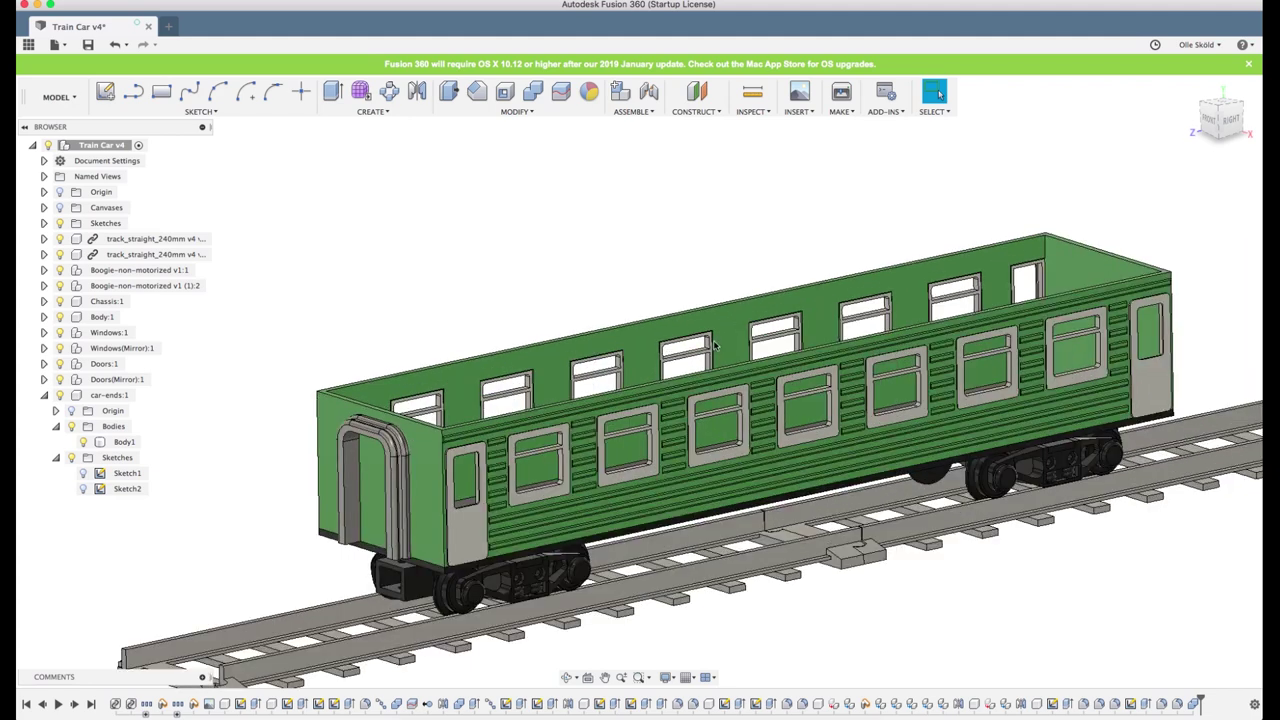
# Apply the Plastic - Glossy (Black) appearance to the end-door gangway frame and collapse the car-ends component in the browser
pyautogui.click(589, 91)
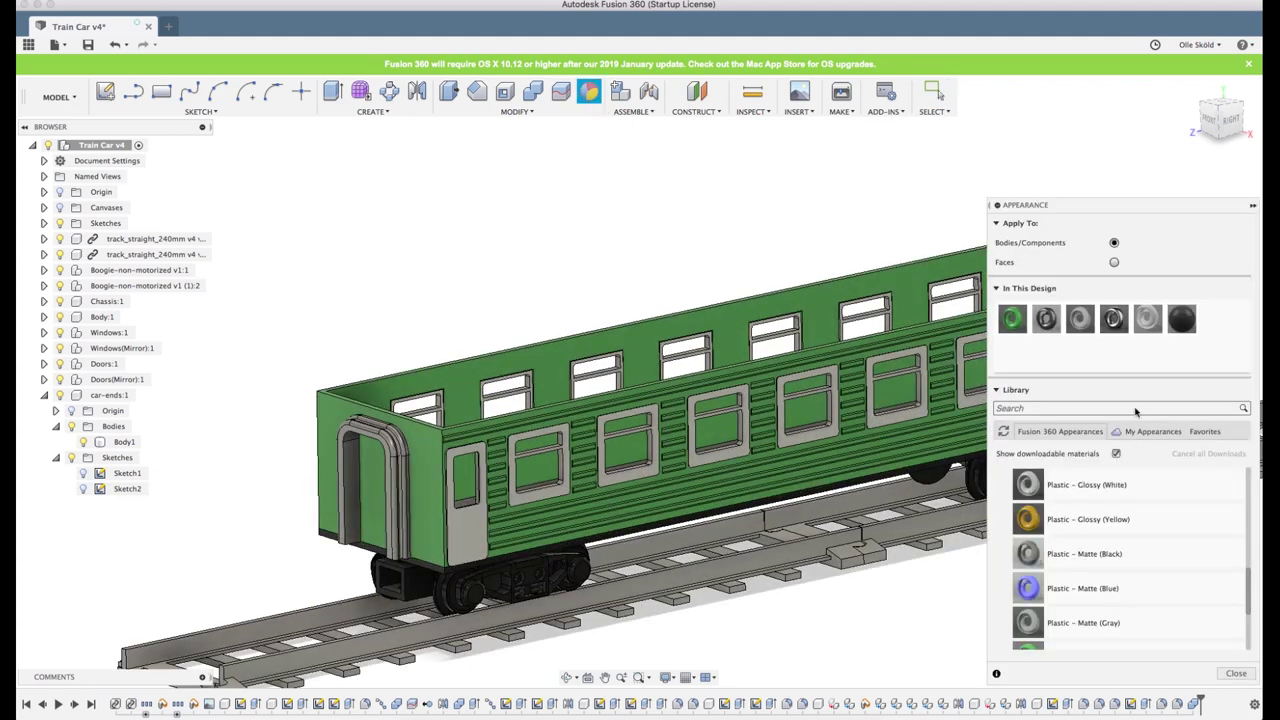
pyautogui.scroll(-3, 1040, 486)
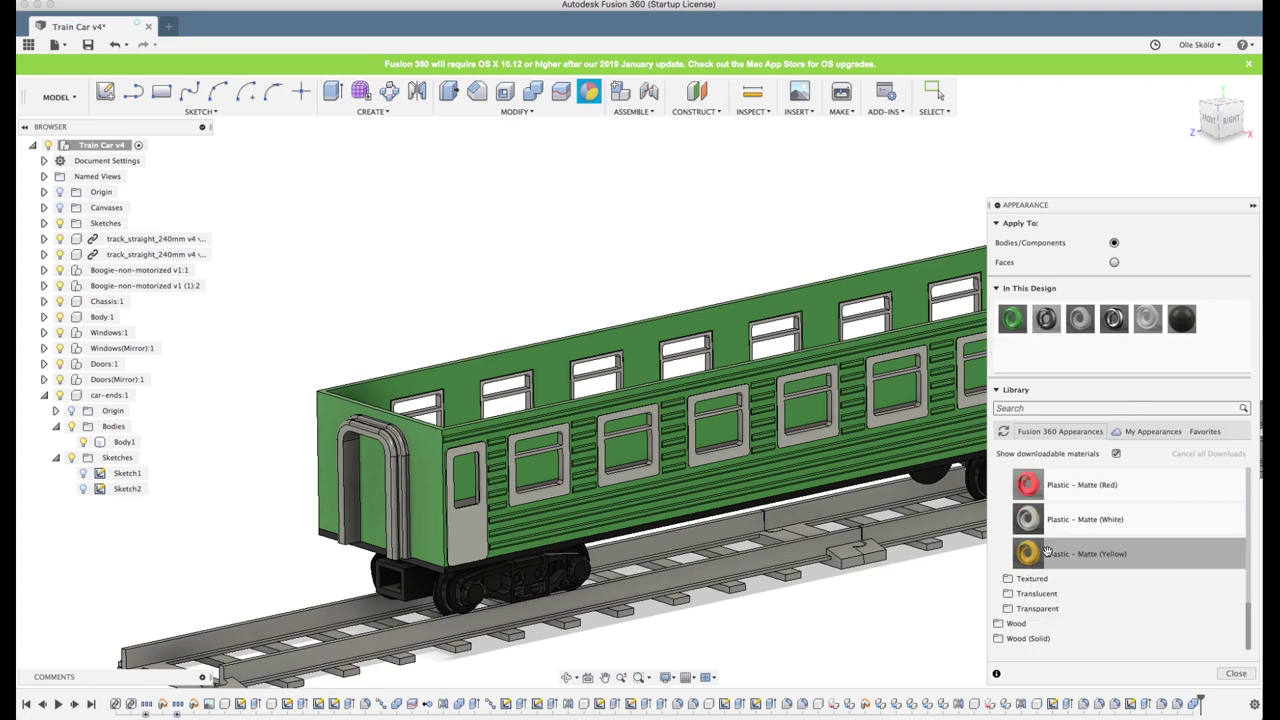
pyautogui.scroll(5, 1076, 554)
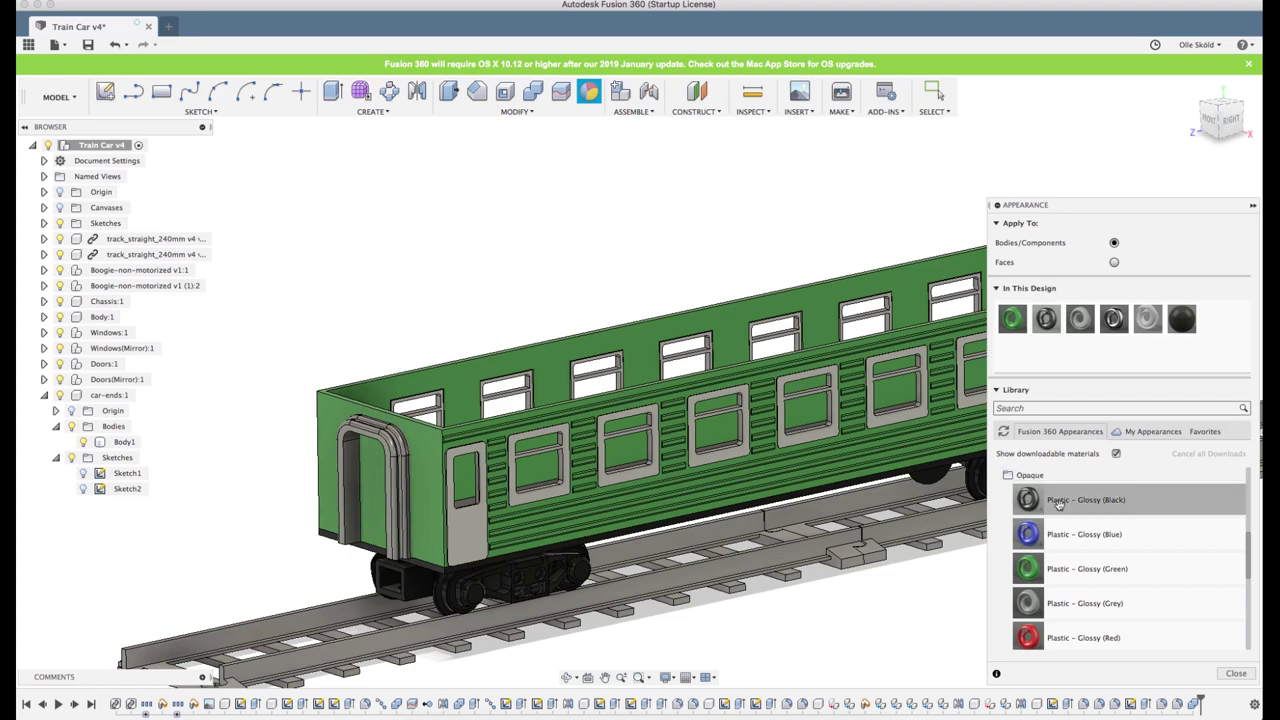
pyautogui.moveTo(1046, 318); pyautogui.dragTo(395, 505)
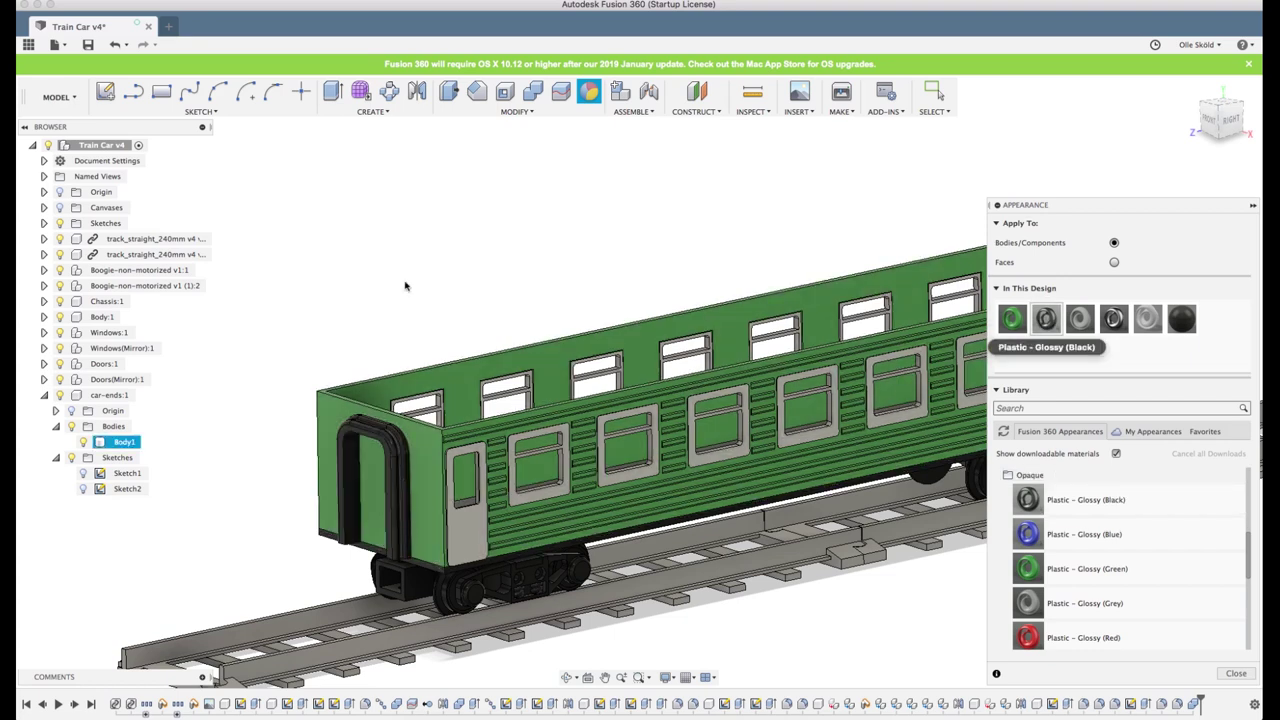
pyautogui.scroll(-2, 445, 318)
pyautogui.scroll(-2, 560, 630)
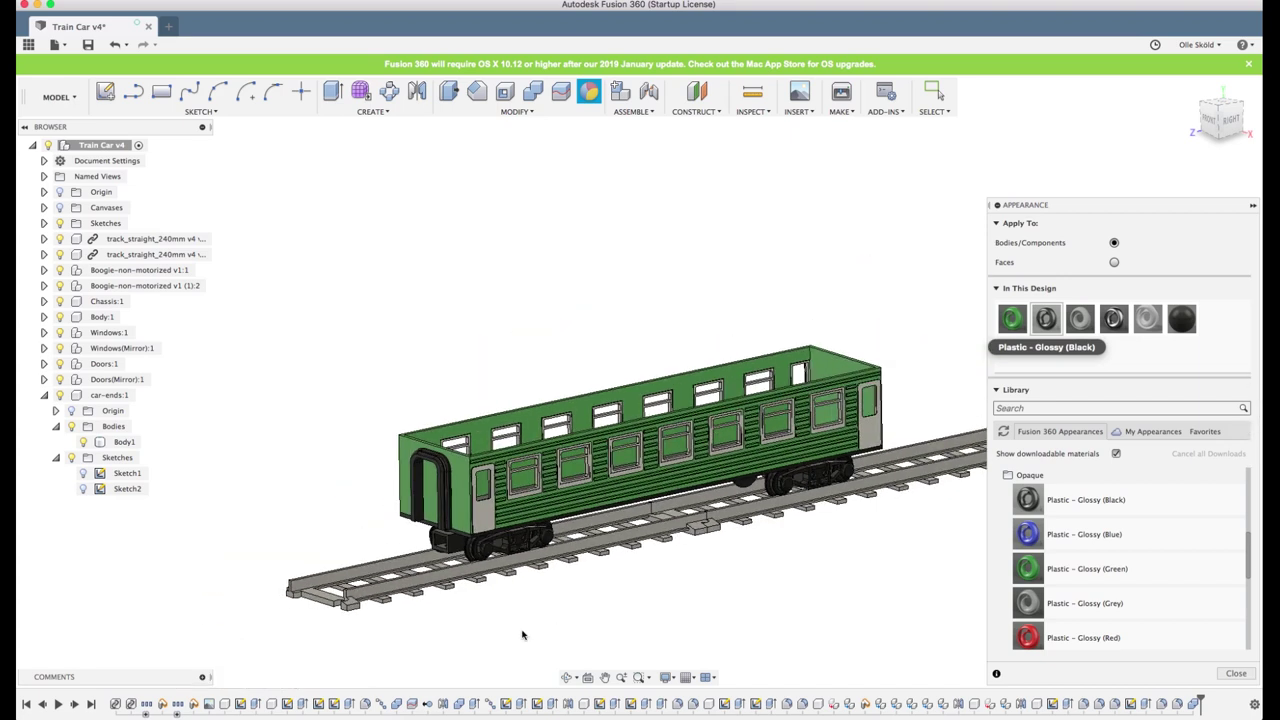
pyautogui.click(1236, 673)
pyautogui.keyDown('shift'); pyautogui.moveTo(703, 560); pyautogui.dragTo(669, 555, button='middle'); pyautogui.keyUp('shift')
pyautogui.scroll(2, 653, 486)
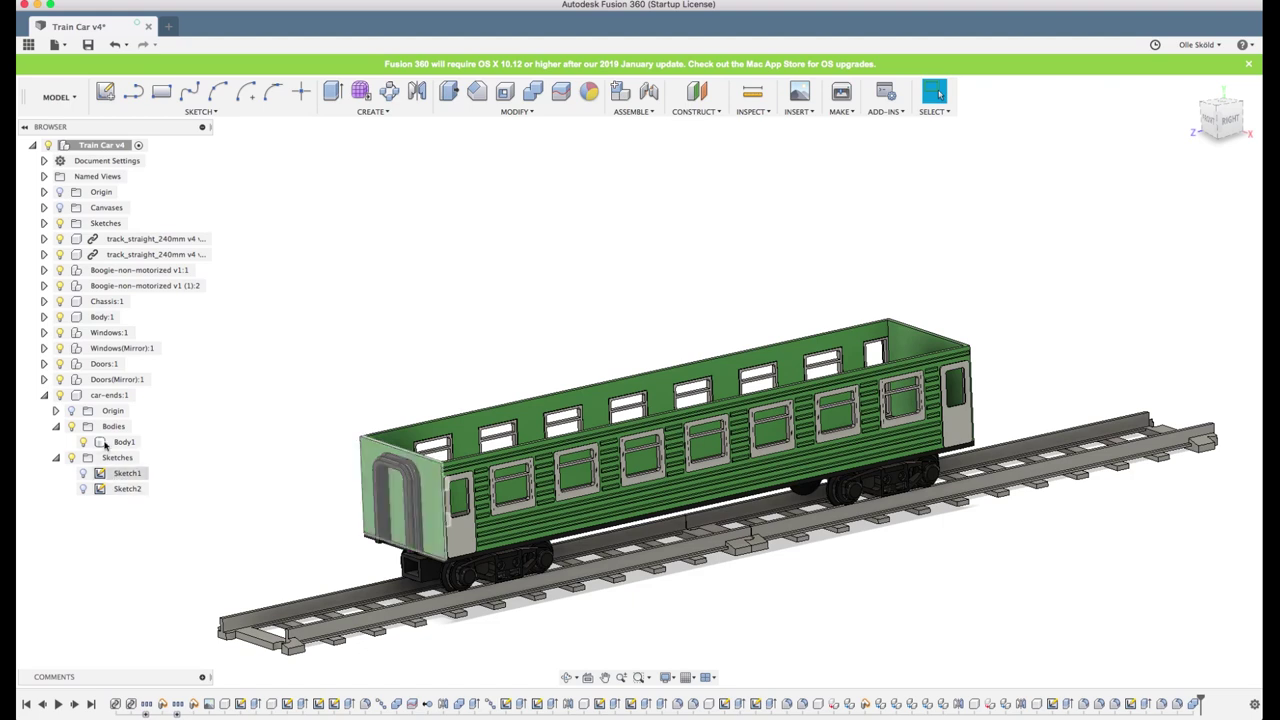
pyautogui.click(44, 395)
pyautogui.scroll(-1, 291, 470)
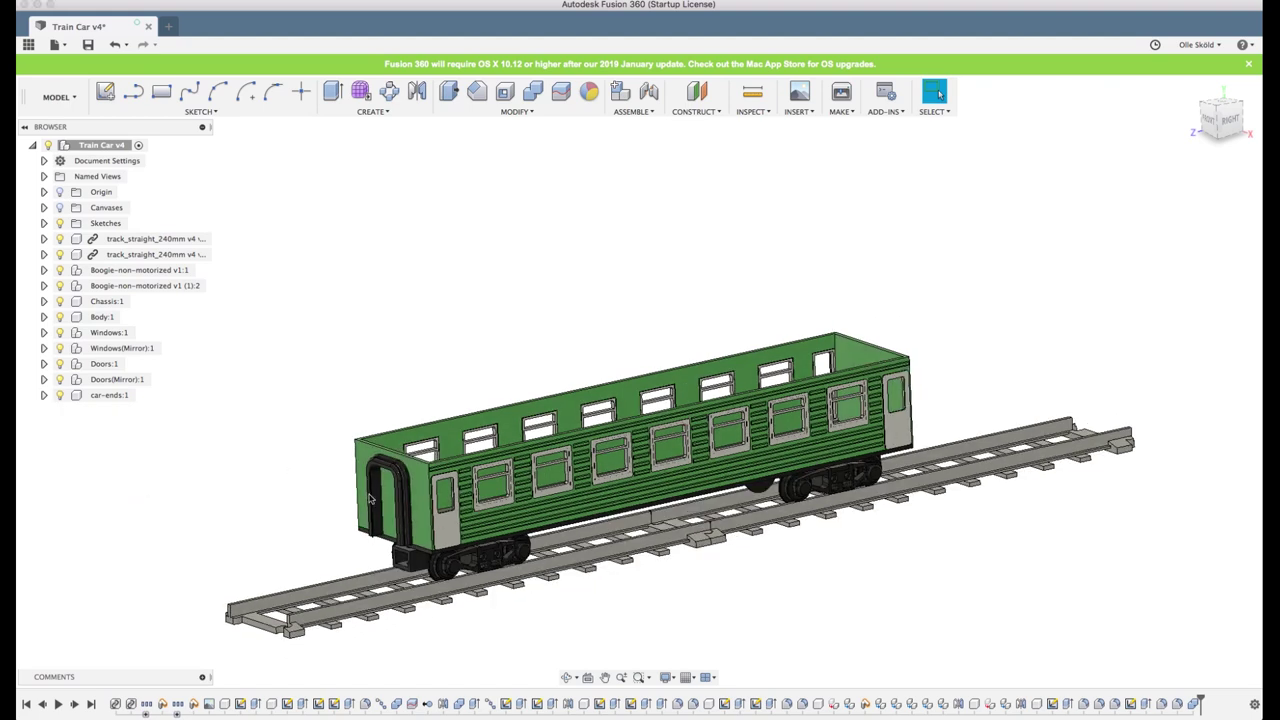
# Show the assembly's origin planes and examine their position relative to the middle of the car from the right side and at an angle
pyautogui.keyDown('shift'); pyautogui.moveTo(798, 297); pyautogui.dragTo(775, 295, button='middle'); pyautogui.keyUp('shift')
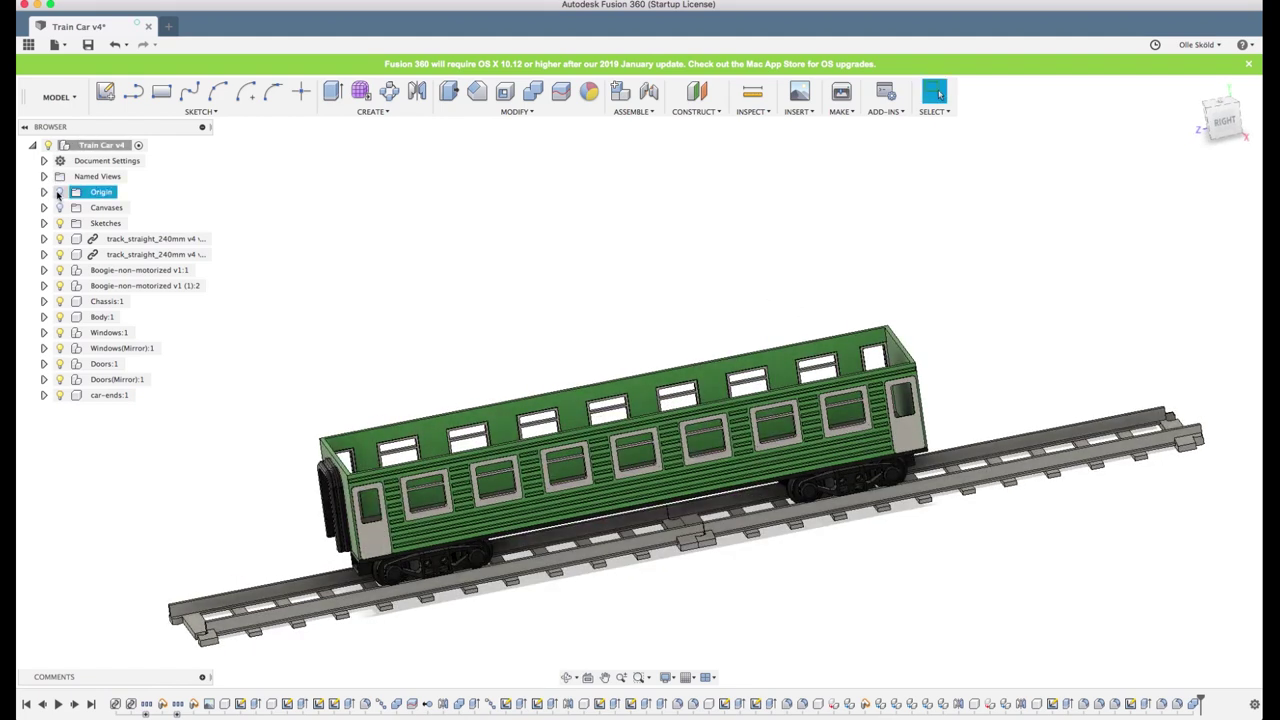
pyautogui.click(59, 192)
pyautogui.keyDown('shift'); pyautogui.moveTo(691, 530); pyautogui.dragTo(693, 456, button='middle'); pyautogui.keyUp('shift')
pyautogui.moveTo(689, 467)
pyautogui.keyDown('shift'); pyautogui.mouseDown(button='middle')
pyautogui.moveTo(774, 497)
pyautogui.moveTo(734, 463)
pyautogui.moveTo(702, 482)
pyautogui.mouseUp(button='middle'); pyautogui.keyUp('shift')
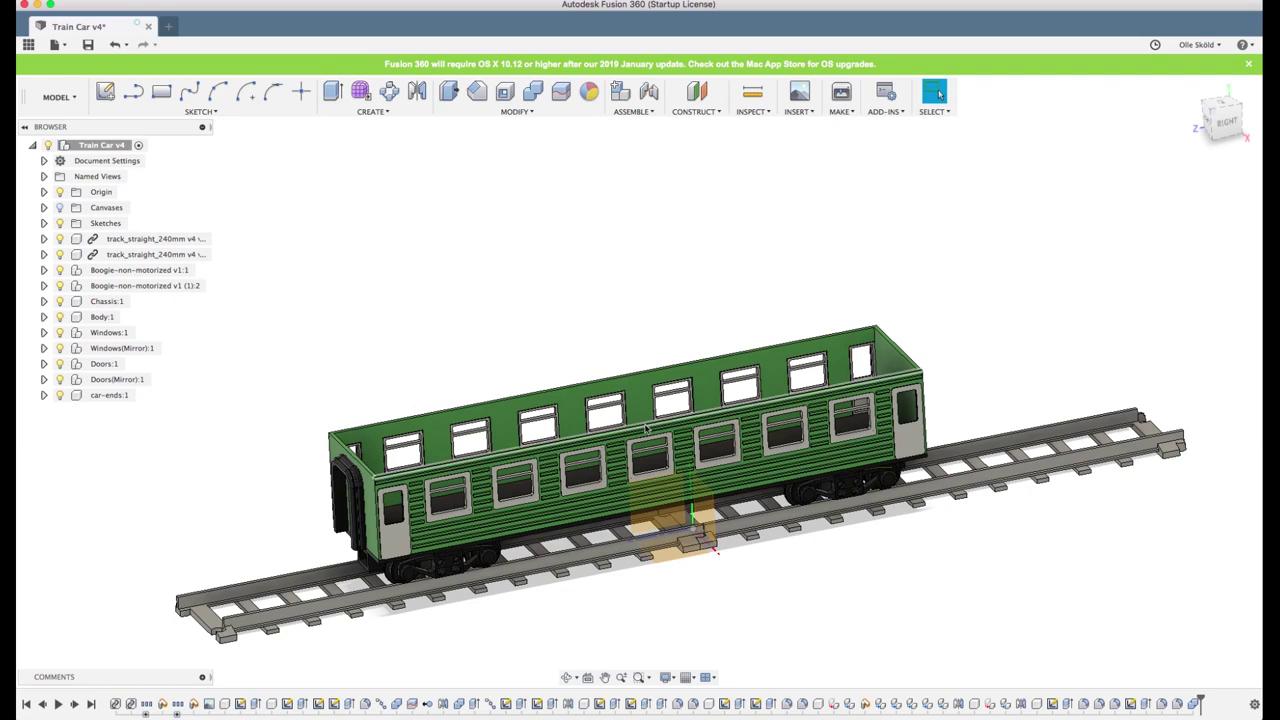
pyautogui.click(1227, 122)
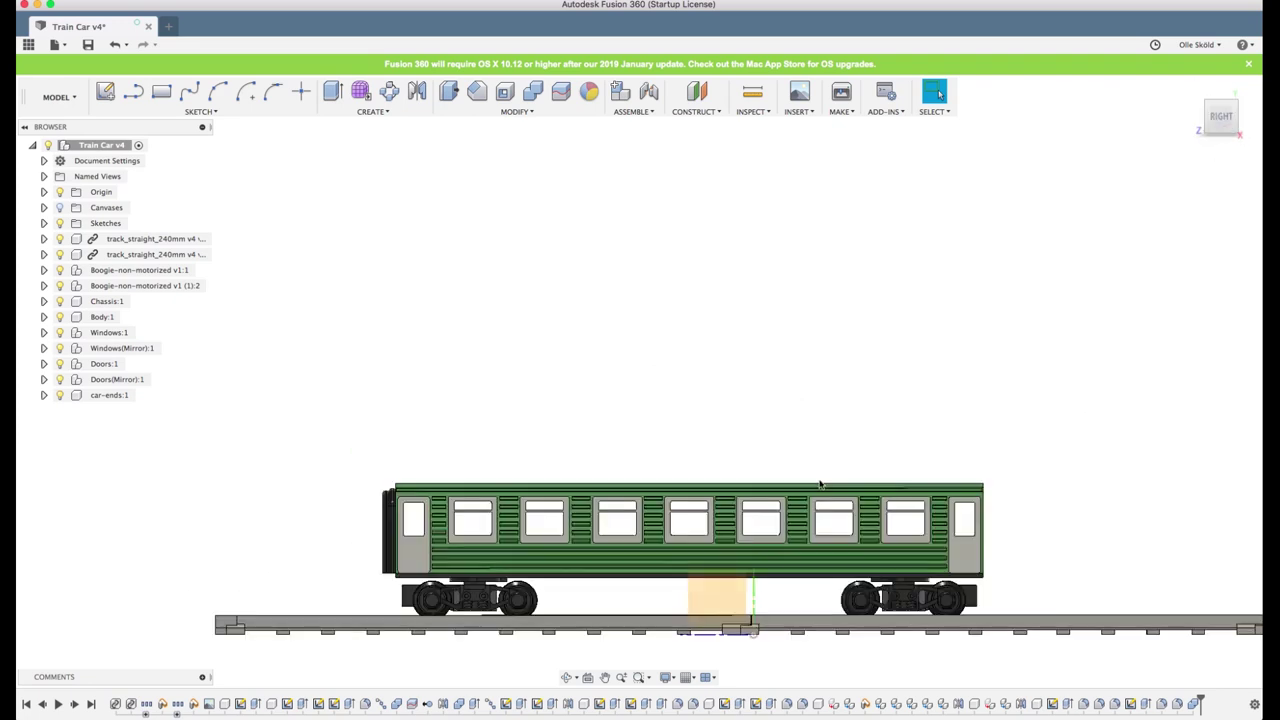
pyautogui.scroll(3, 705, 652)
pyautogui.scroll(-3, 754, 626)
pyautogui.keyDown('shift'); pyautogui.moveTo(700, 509); pyautogui.dragTo(769, 521, button='middle'); pyautogui.keyUp('shift')
pyautogui.scroll(-5, 708, 388)
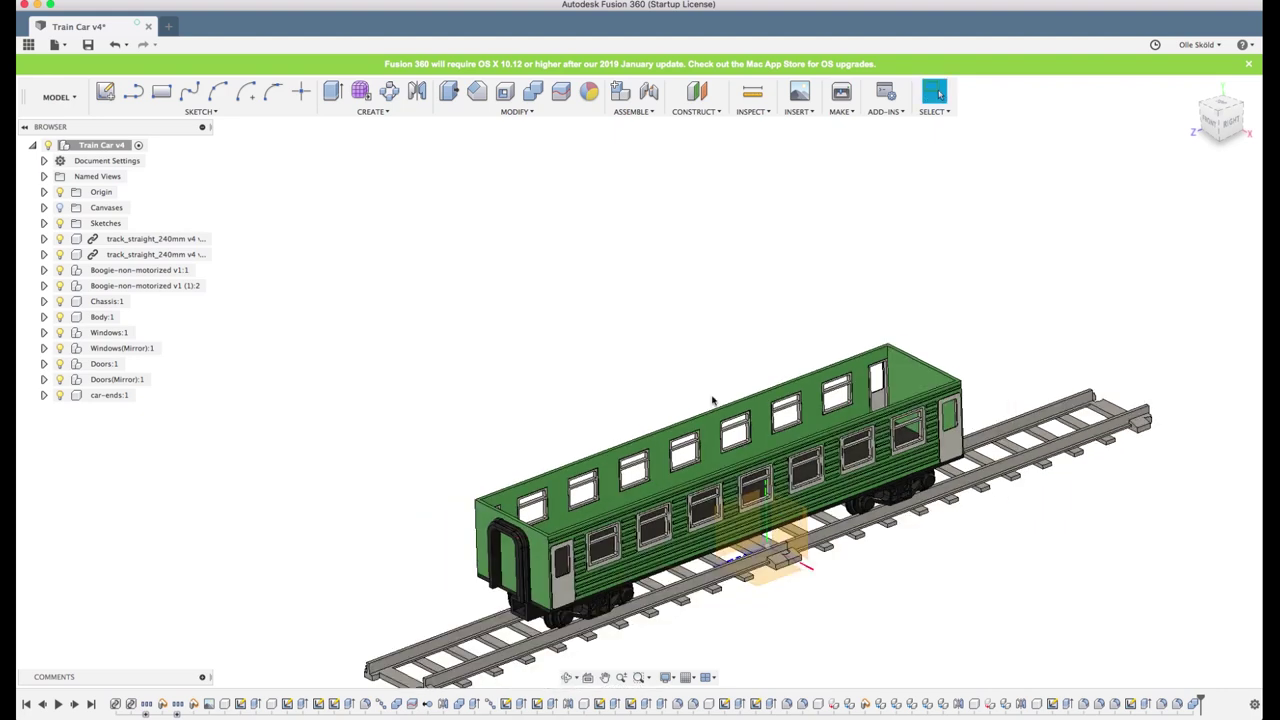
pyautogui.keyDown('shift'); pyautogui.moveTo(708, 388); pyautogui.dragTo(769, 547, button='middle'); pyautogui.keyUp('shift')
pyautogui.keyDown('shift'); pyautogui.moveTo(806, 438); pyautogui.dragTo(522, 531, button='middle'); pyautogui.keyUp('shift')
pyautogui.scroll(3, 565, 548)
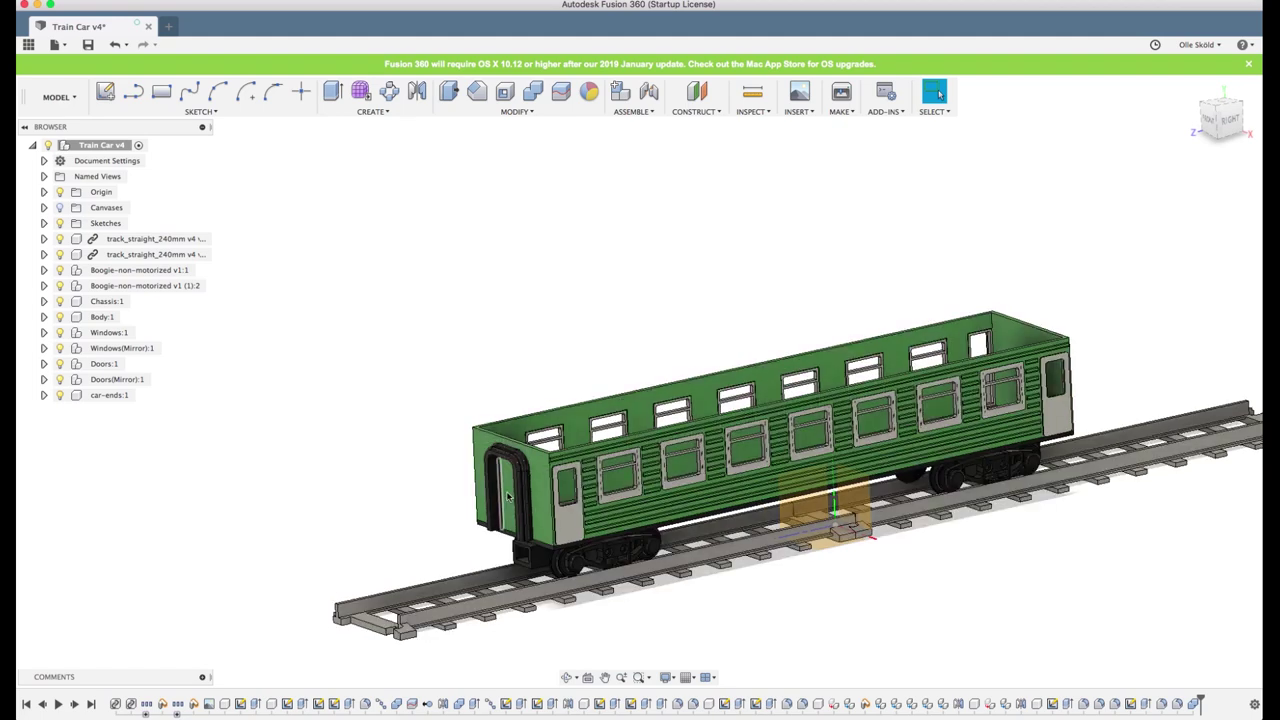
pyautogui.scroll(2, 508, 497)
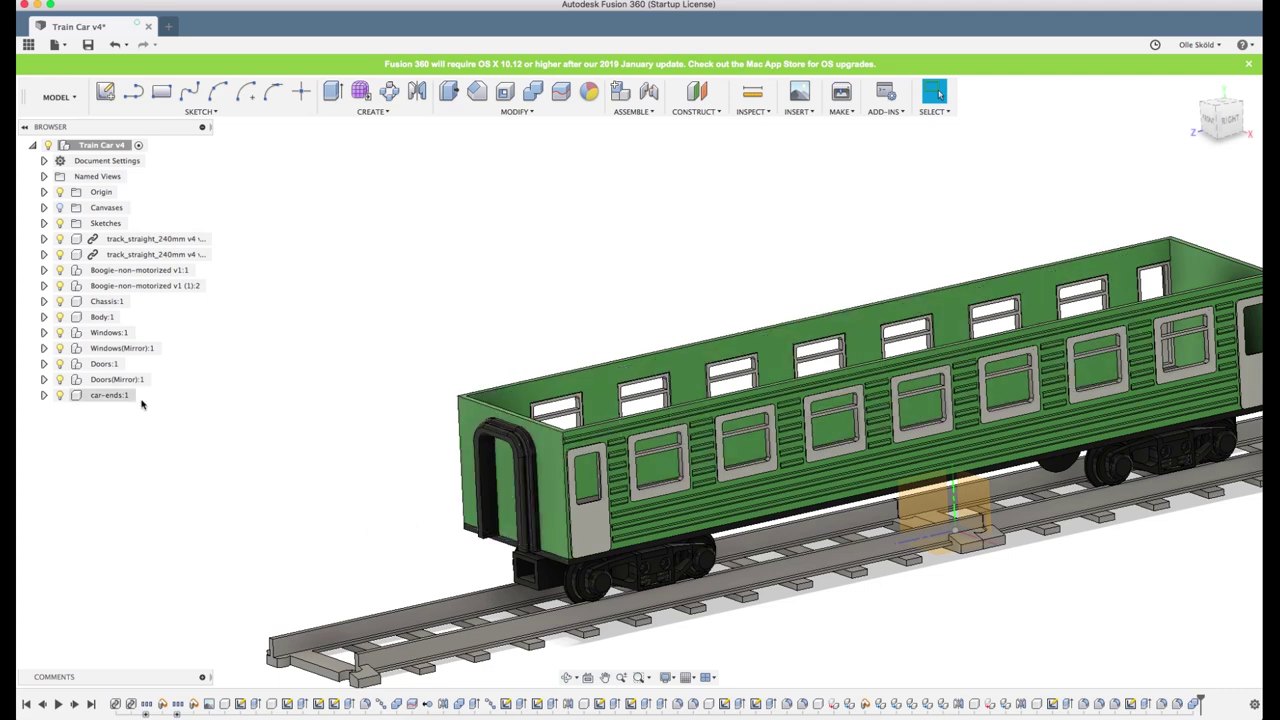
# Copy the car-ends component and paste it into the top-level Train Car v4 assembly
pyautogui.click(110, 396)
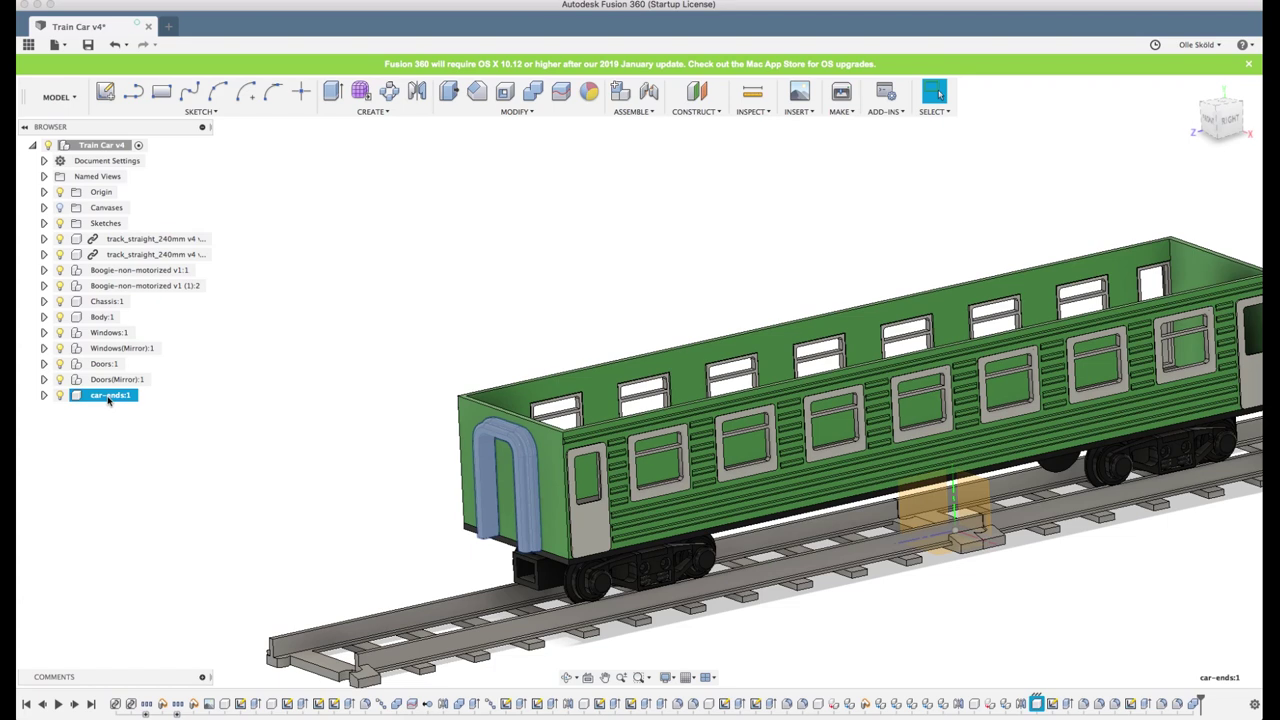
pyautogui.rightClick(103, 399)
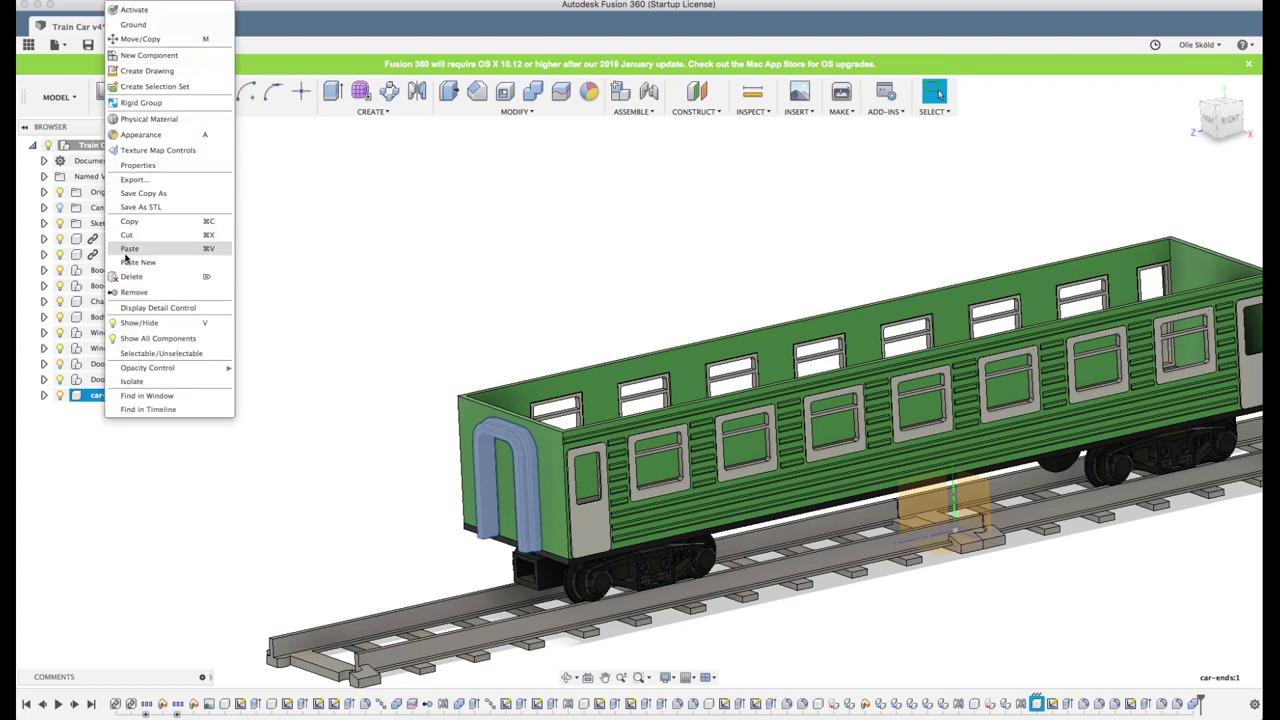
pyautogui.click(131, 226)
pyautogui.rightClick(101, 147)
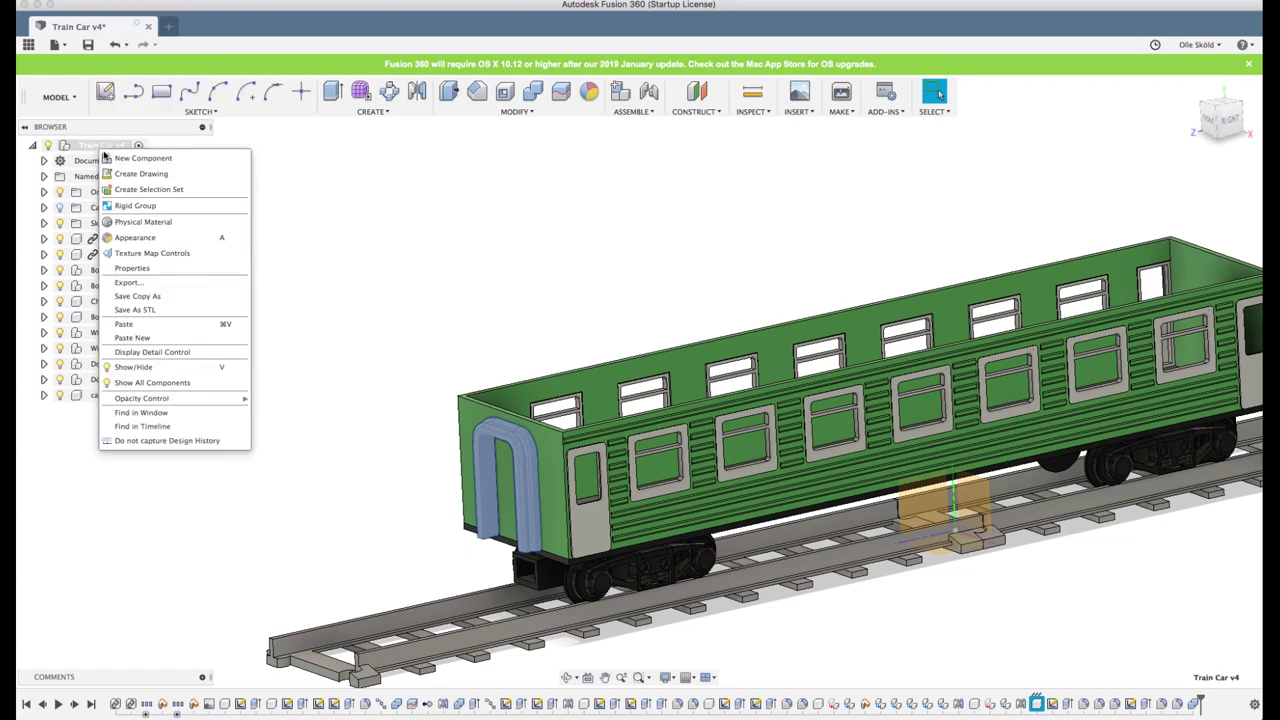
pyautogui.click(124, 323)
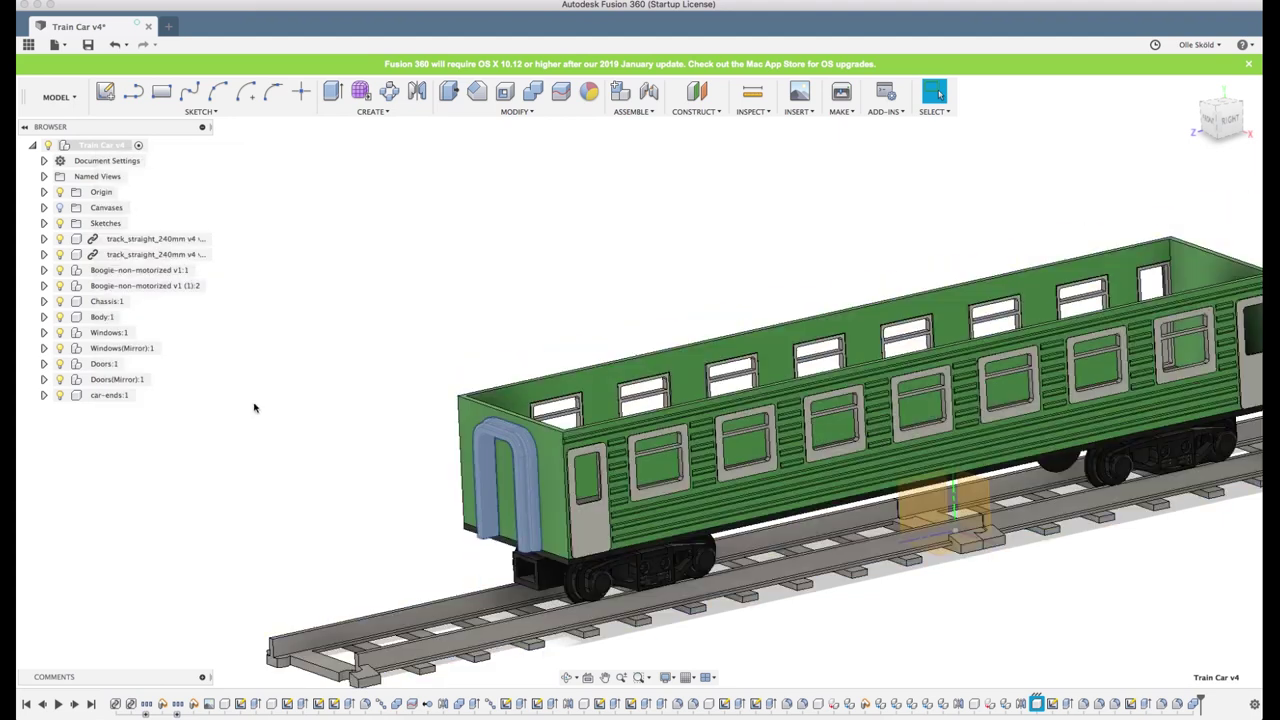
# Move the pasted gangway frame 279 mm in Z along the car toward its opposite end
pyautogui.scroll(-2, 616, 257)
pyautogui.keyDown('shift'); pyautogui.moveTo(571, 263); pyautogui.dragTo(569, 300, button='middle'); pyautogui.keyUp('shift')
pyautogui.moveTo(551, 551); pyautogui.dragTo(478, 474)
pyautogui.moveTo(549, 494); pyautogui.dragTo(1006, 281)
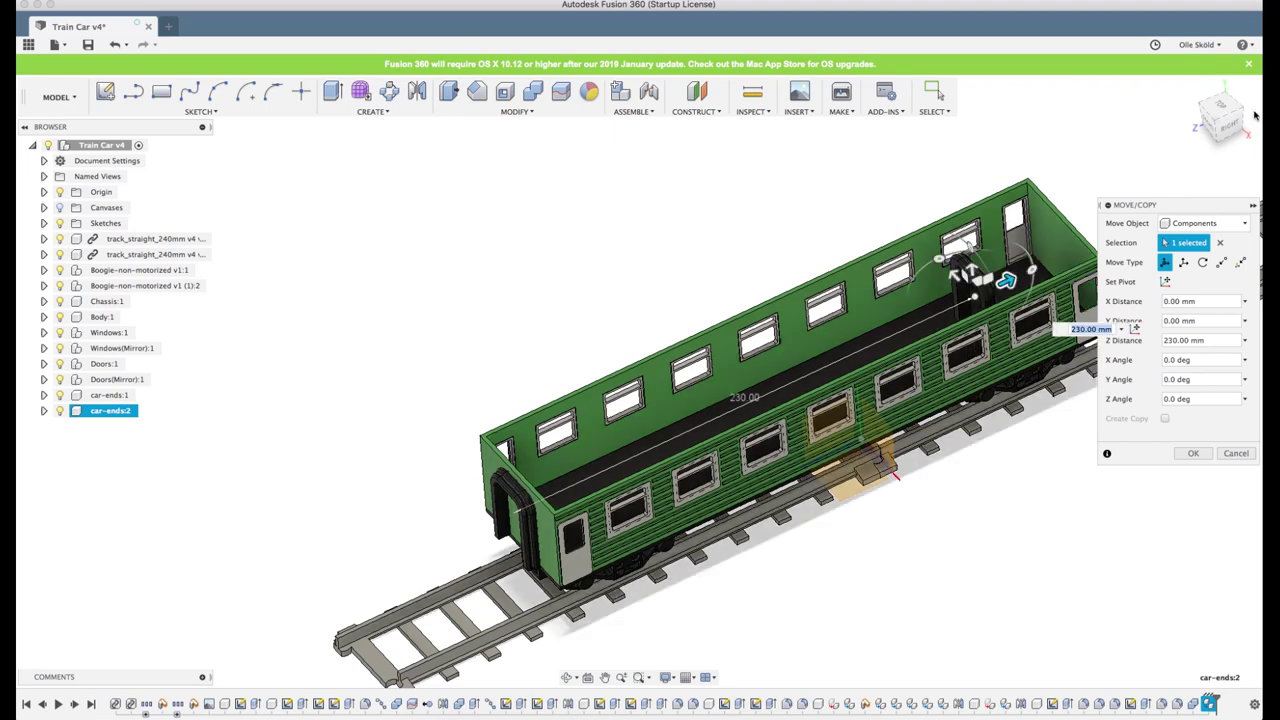
pyautogui.click(1222, 106)
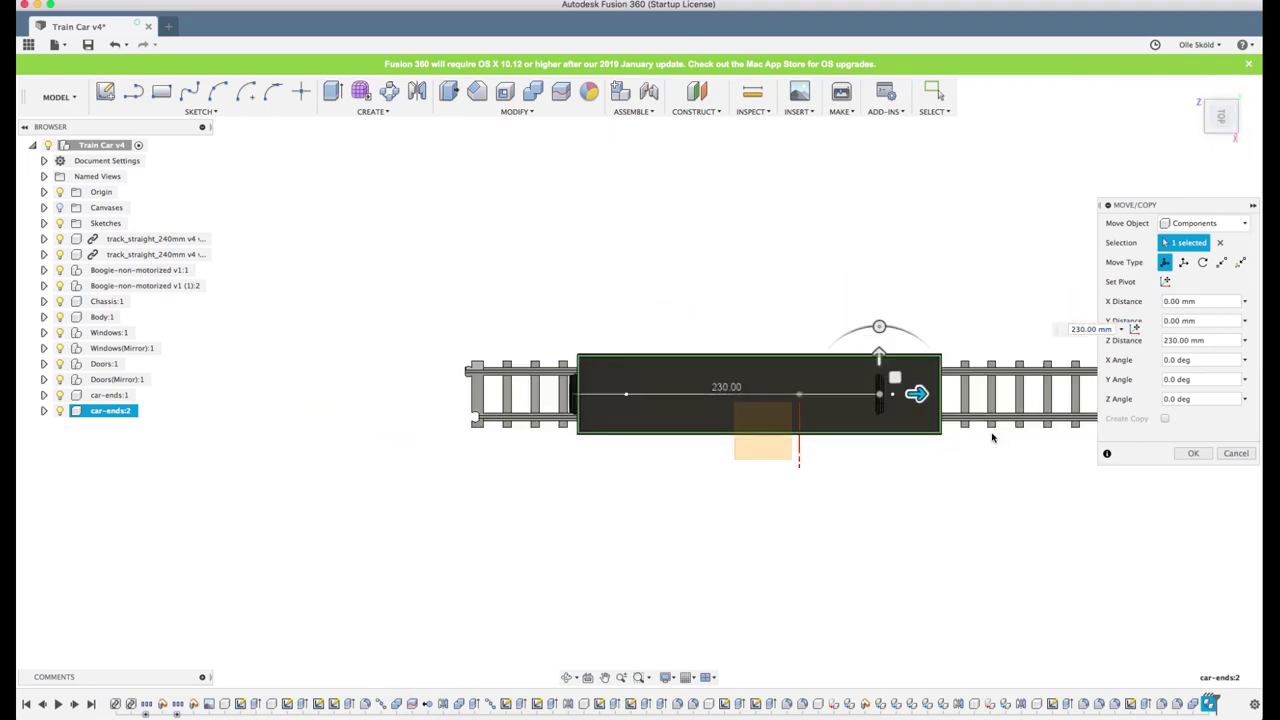
pyautogui.scroll(10, 995, 325)
pyautogui.moveTo(590, 371); pyautogui.dragTo(870, 357)
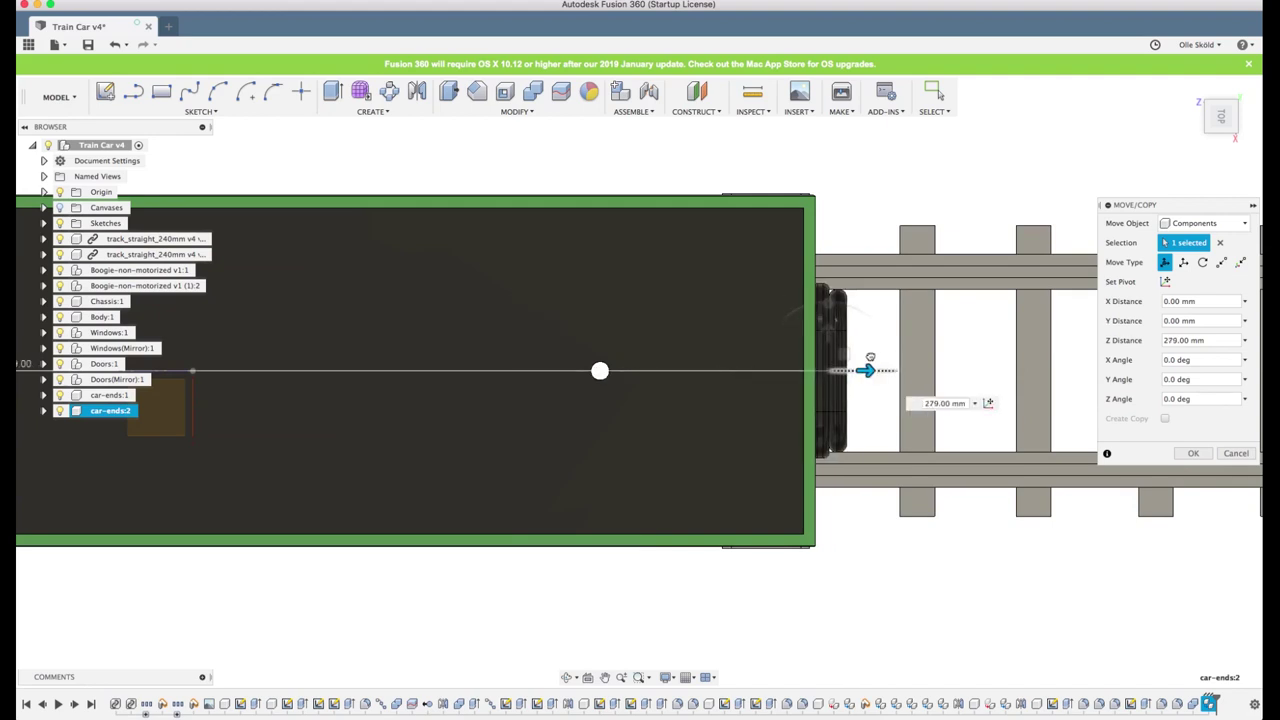
# Refine the copied gangway frame's Z distance to 279.50 mm at the far end wall and finish the move
pyautogui.scroll(8, 870, 360)
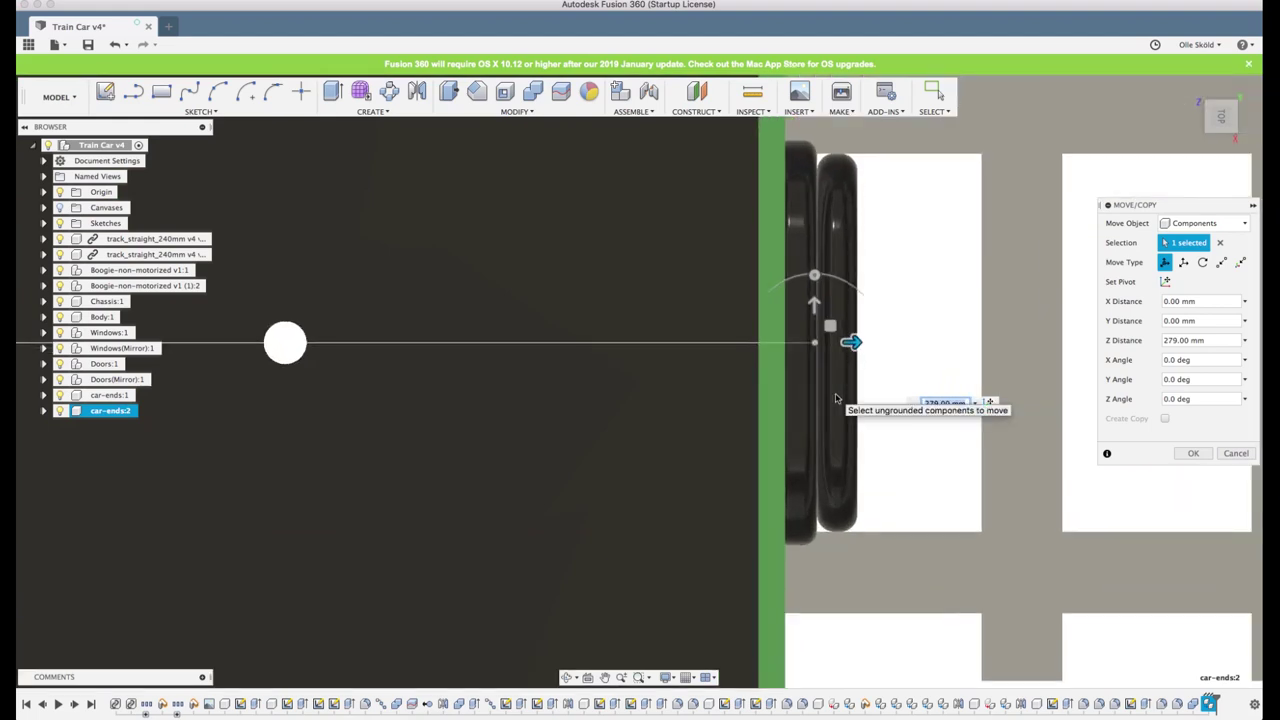
pyautogui.scroll(3, 836, 398)
pyautogui.moveTo(841, 315); pyautogui.dragTo(851, 315)
pyautogui.scroll(-3, 840, 369)
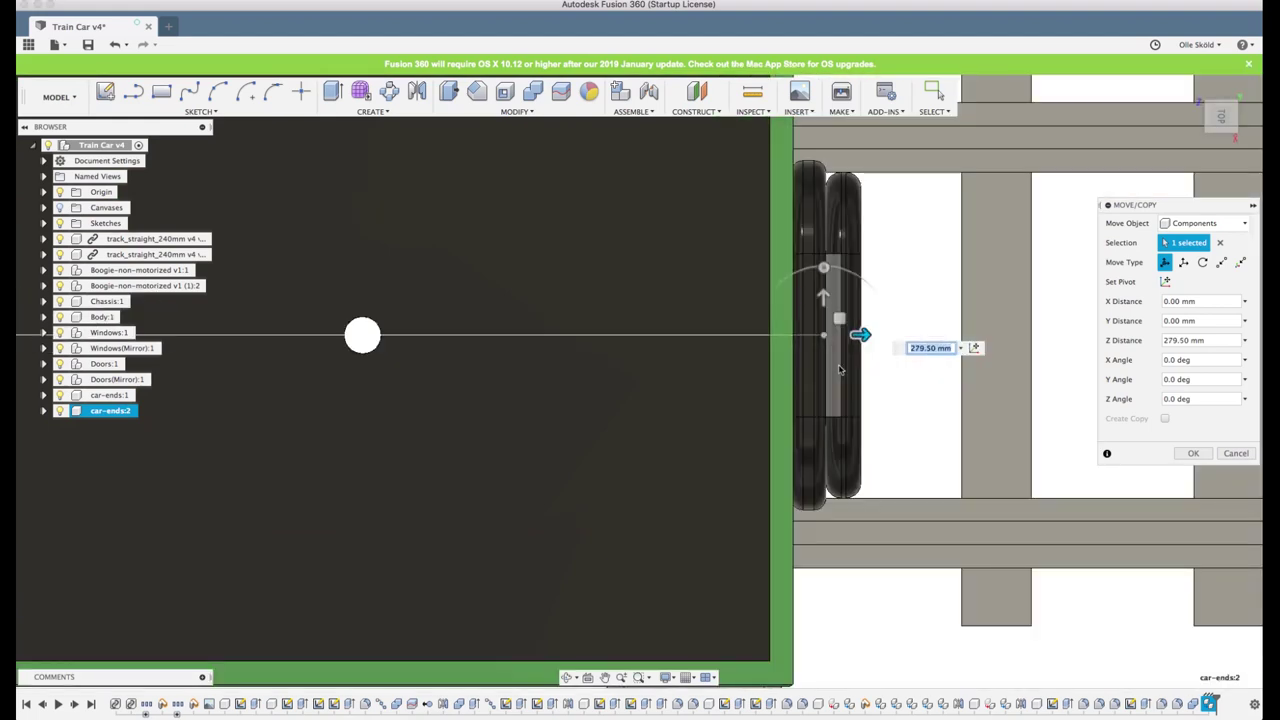
pyautogui.scroll(-10, 840, 369)
pyautogui.keyDown('shift'); pyautogui.moveTo(882, 419); pyautogui.dragTo(838, 332, button='middle'); pyautogui.keyUp('shift')
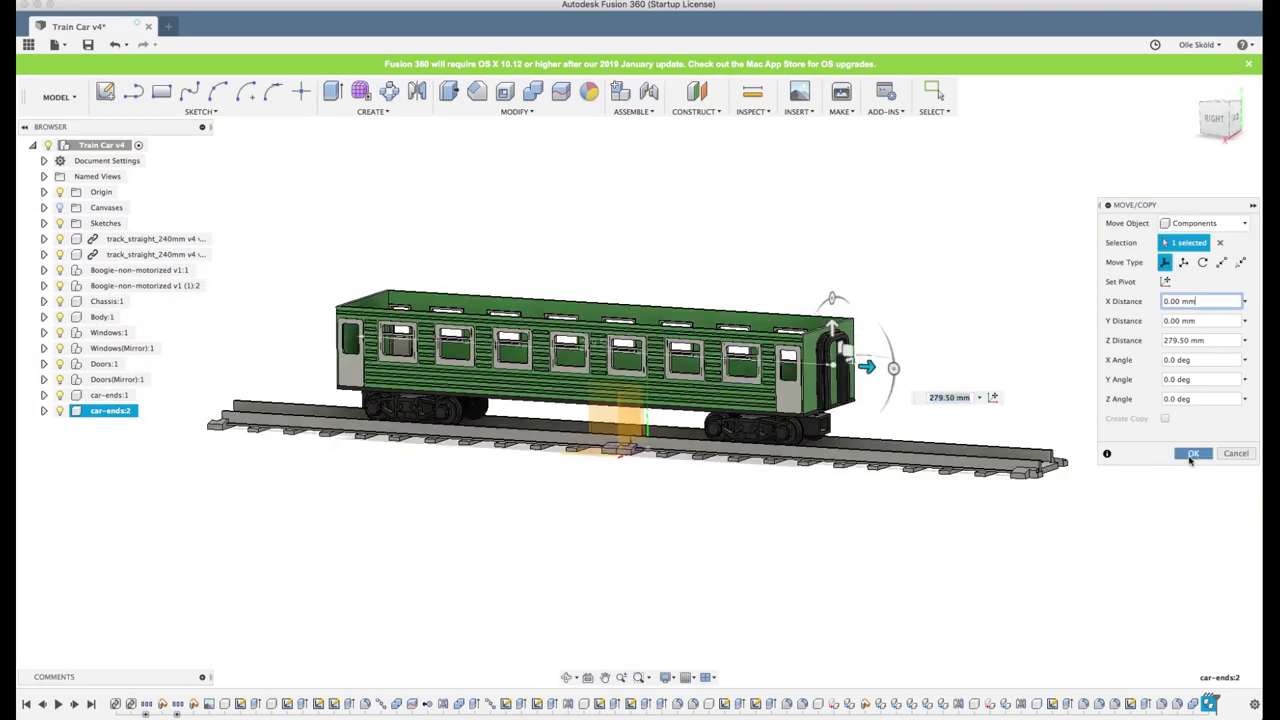
pyautogui.click(1188, 455)
# Hide the assembly's origin planes and look over the complete car with its gangway frames
pyautogui.keyDown('shift'); pyautogui.moveTo(991, 337); pyautogui.dragTo(1043, 364, button='middle'); pyautogui.keyUp('shift')
pyautogui.click(61, 193)
pyautogui.scroll(4, 700, 368)
pyautogui.keyDown('shift'); pyautogui.moveTo(700, 368); pyautogui.dragTo(737, 343, button='middle'); pyautogui.keyUp('shift')
pyautogui.keyDown('shift'); pyautogui.moveTo(580, 376); pyautogui.dragTo(585, 374, button='middle'); pyautogui.keyUp('shift')
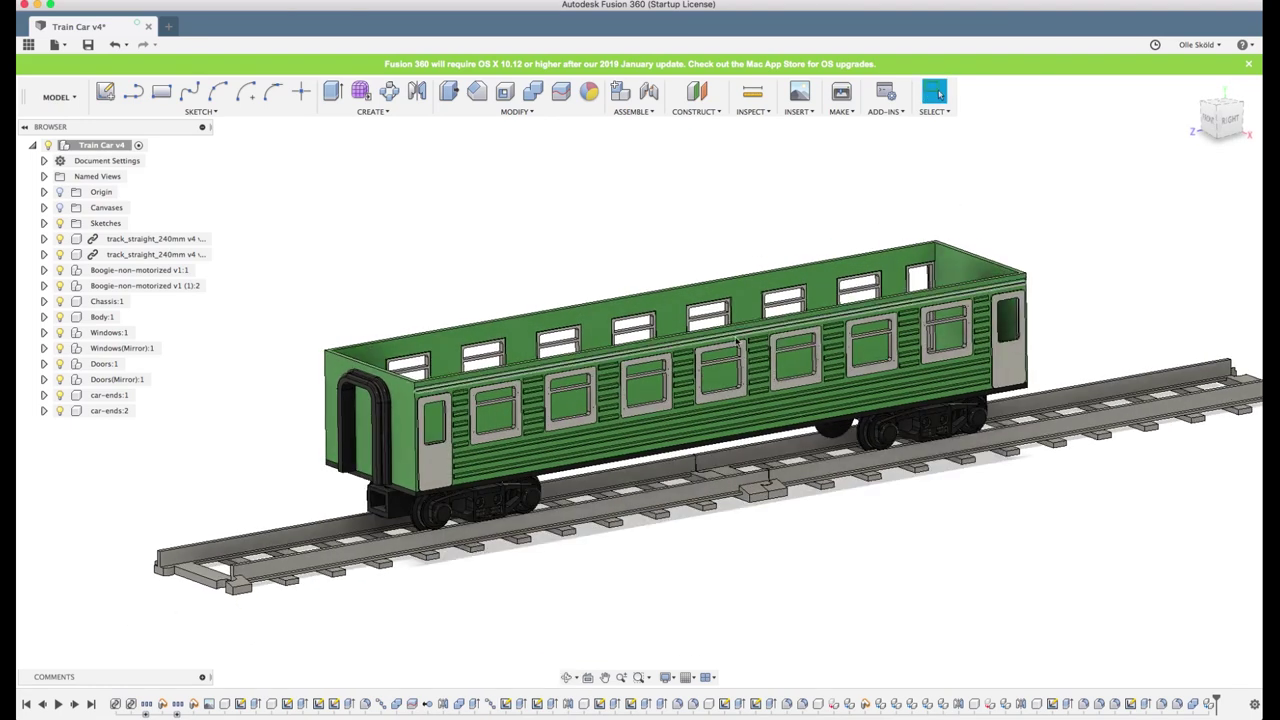
pyautogui.scroll(-2, 727, 362)
pyautogui.keyDown('shift'); pyautogui.moveTo(727, 362); pyautogui.dragTo(784, 358, button='middle'); pyautogui.keyUp('shift')
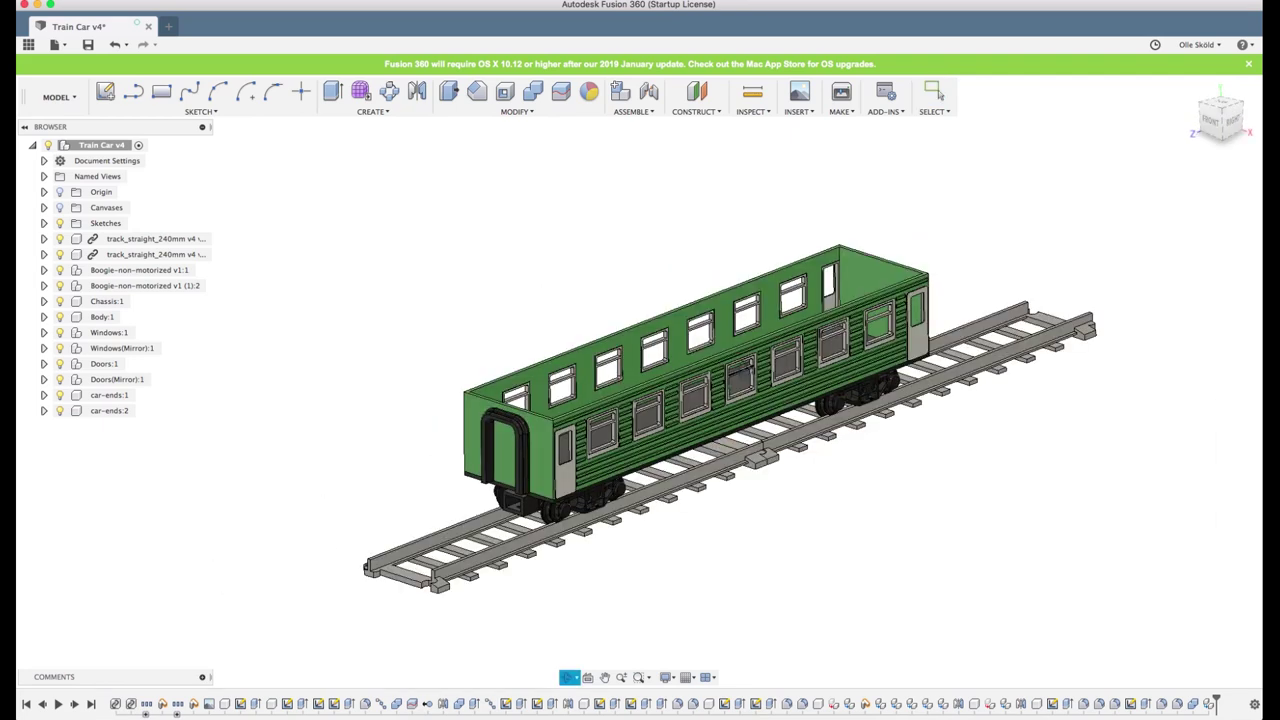
# Make the Body component the active component and clear the selection
pyautogui.scroll(3, 492, 442)
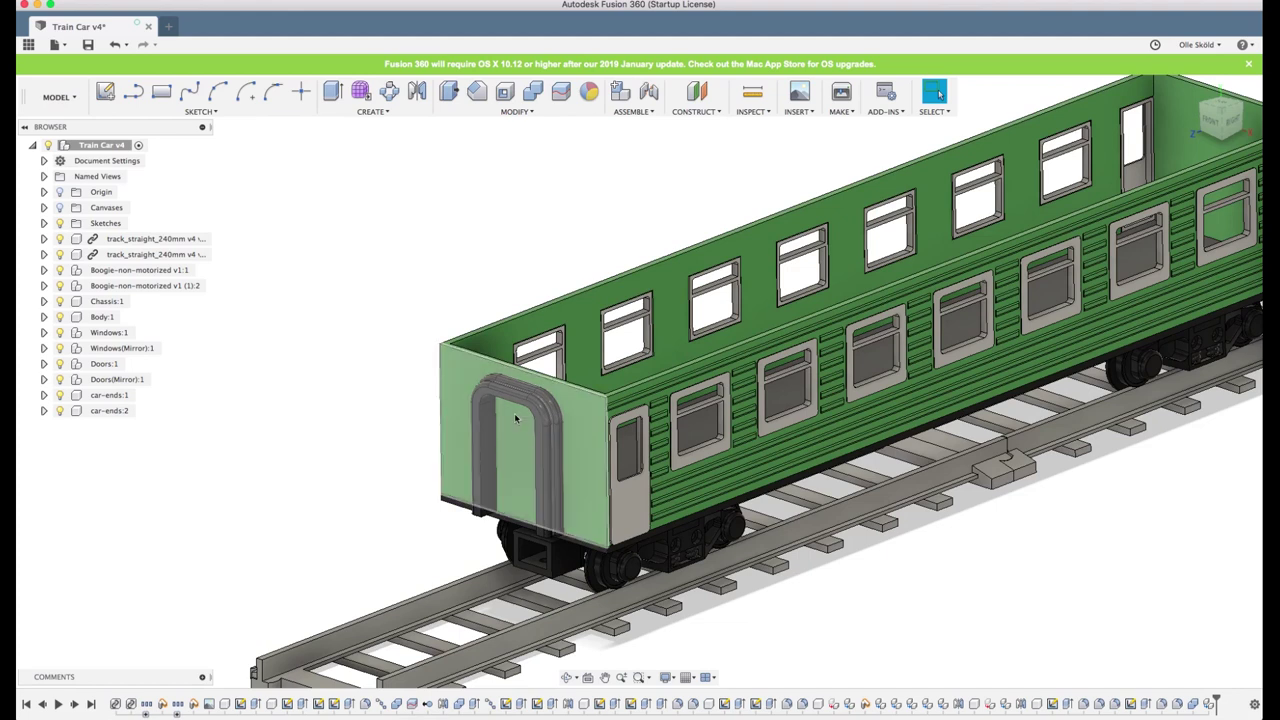
pyautogui.rightClick(92, 320)
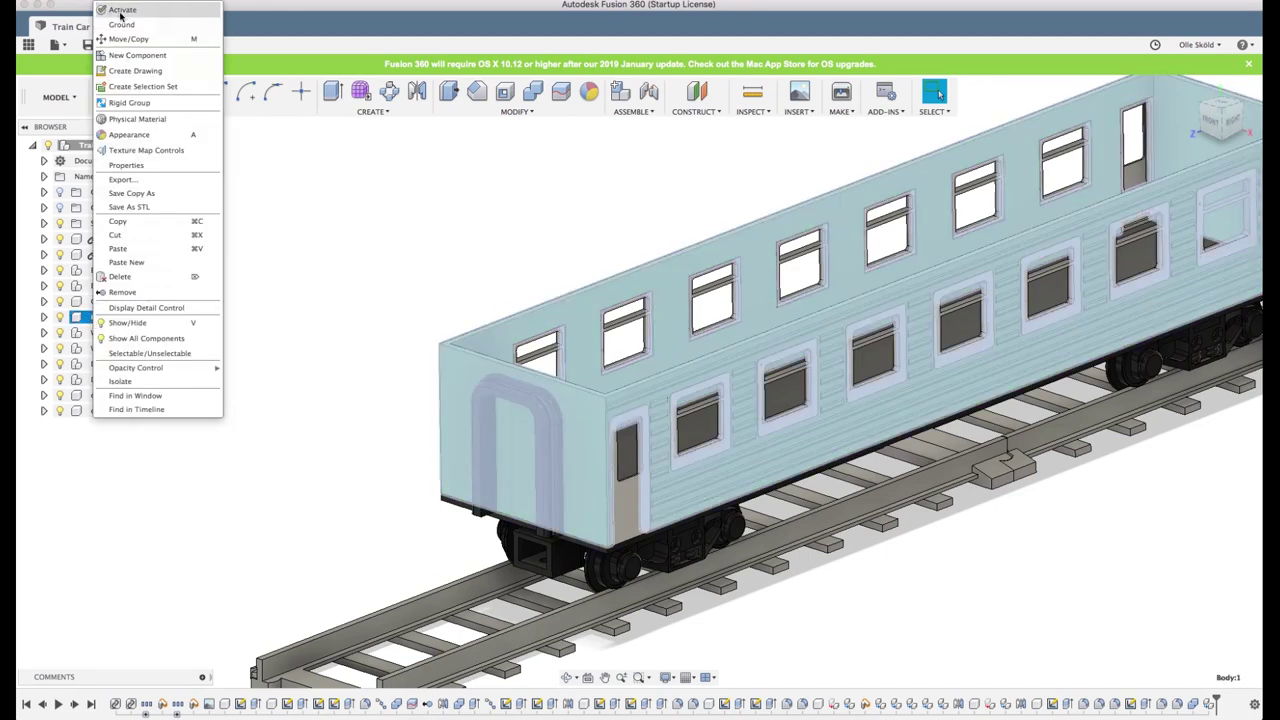
pyautogui.click(121, 11)
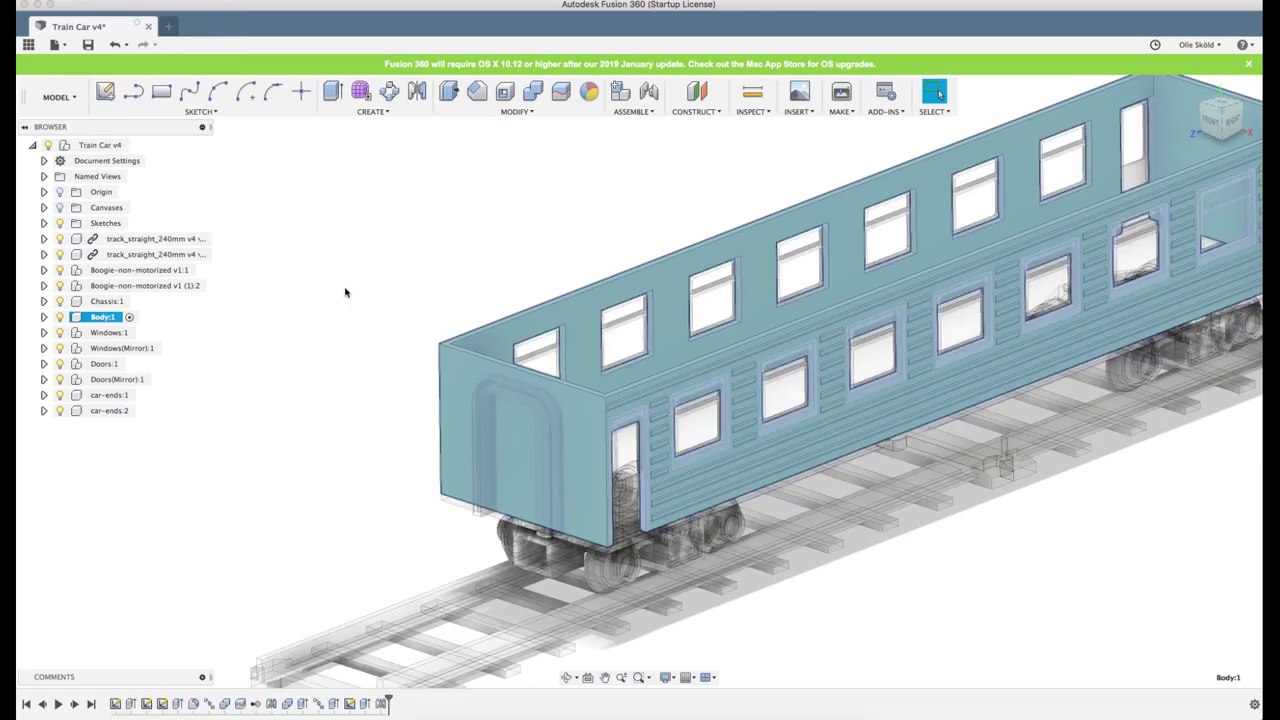
pyautogui.click(304, 405)
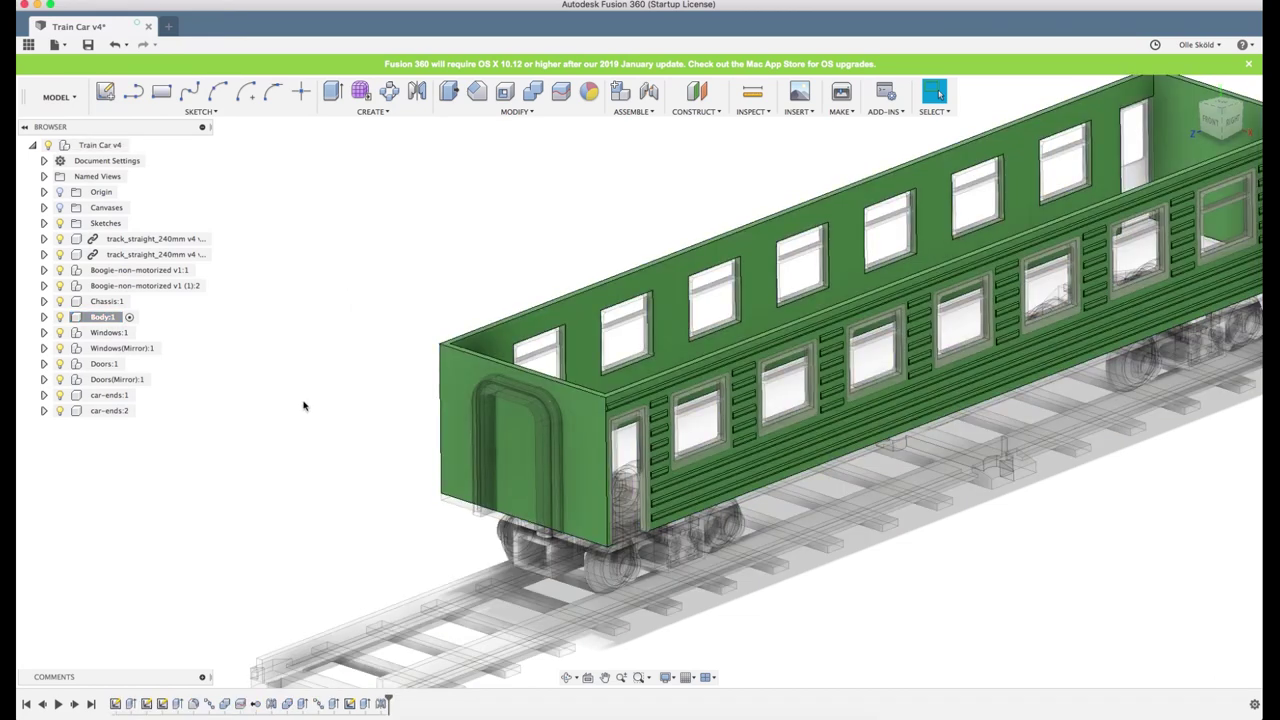
# Show Sketch1 of the first car-ends component
pyautogui.click(44, 395)
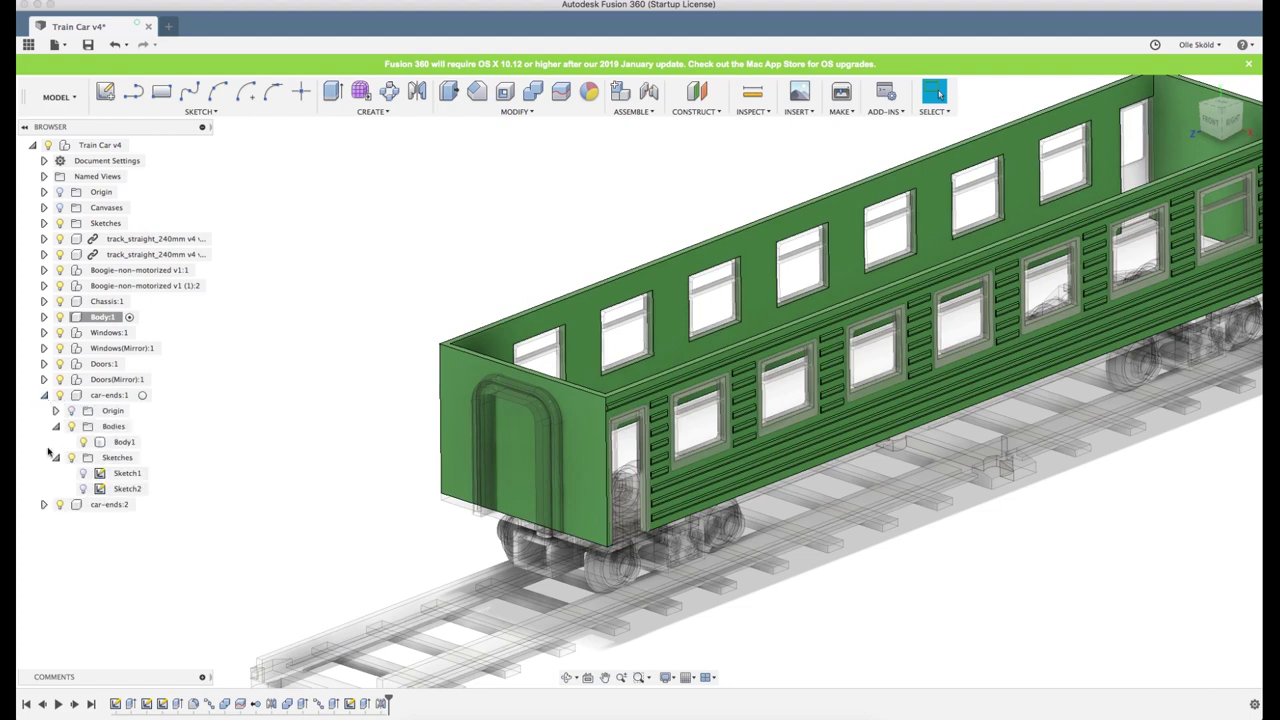
pyautogui.click(85, 477)
pyautogui.click(83, 477)
# Sketch a 12 x 16 mm rectangle on the body's end wall, tracing the window outline inside the gangway frame
pyautogui.click(1213, 122)
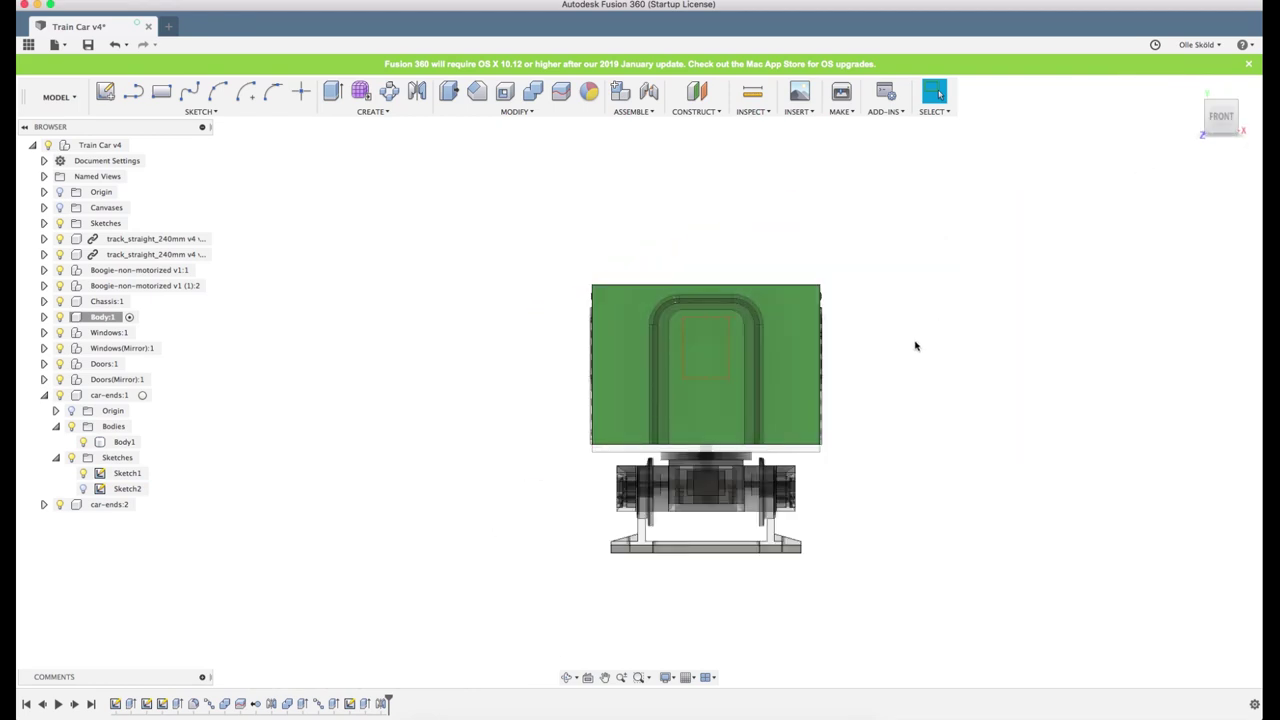
pyautogui.scroll(3, 912, 345)
pyautogui.click(707, 325)
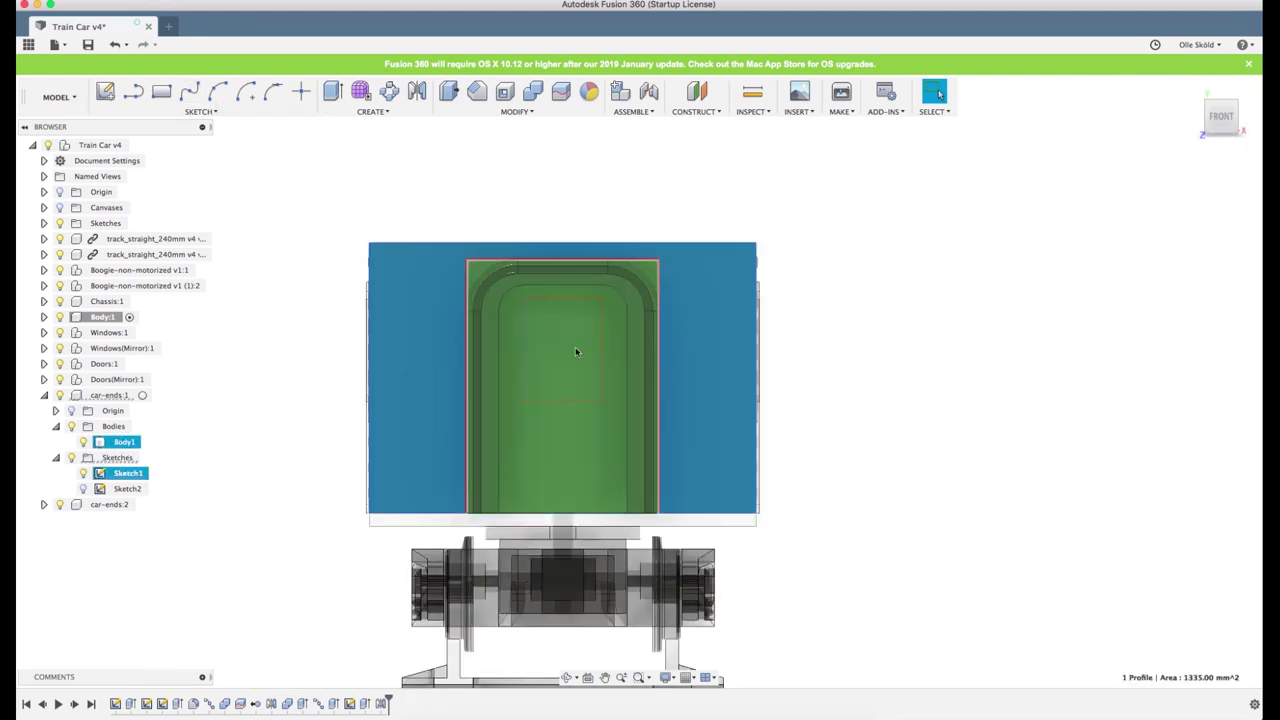
pyautogui.click(575, 351)
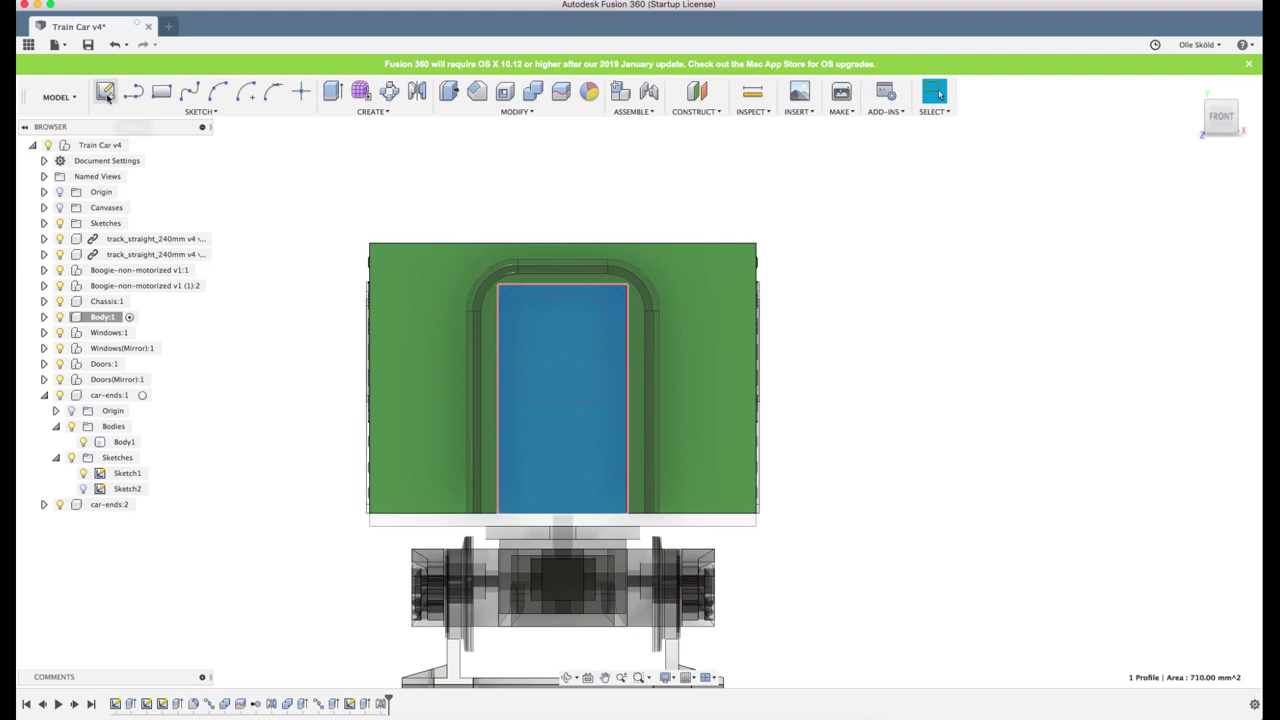
pyautogui.scroll(3, 682, 438)
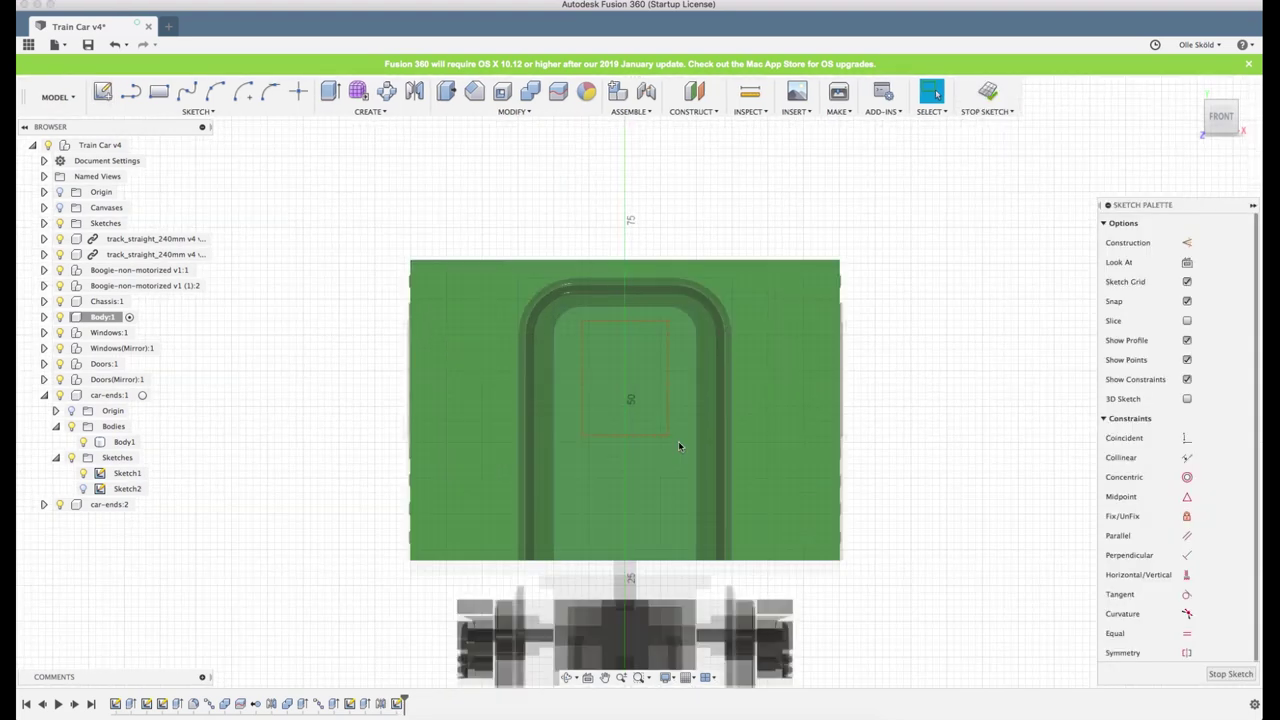
pyautogui.press('r')
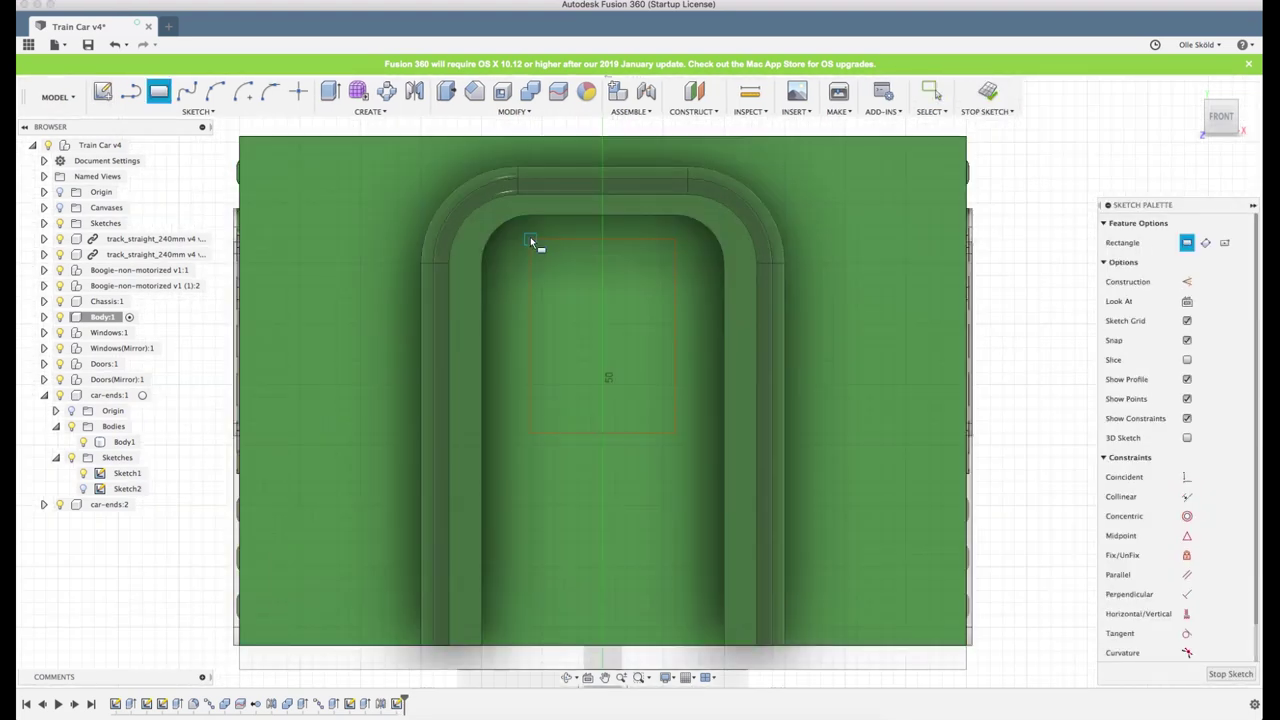
pyautogui.click(530, 239)
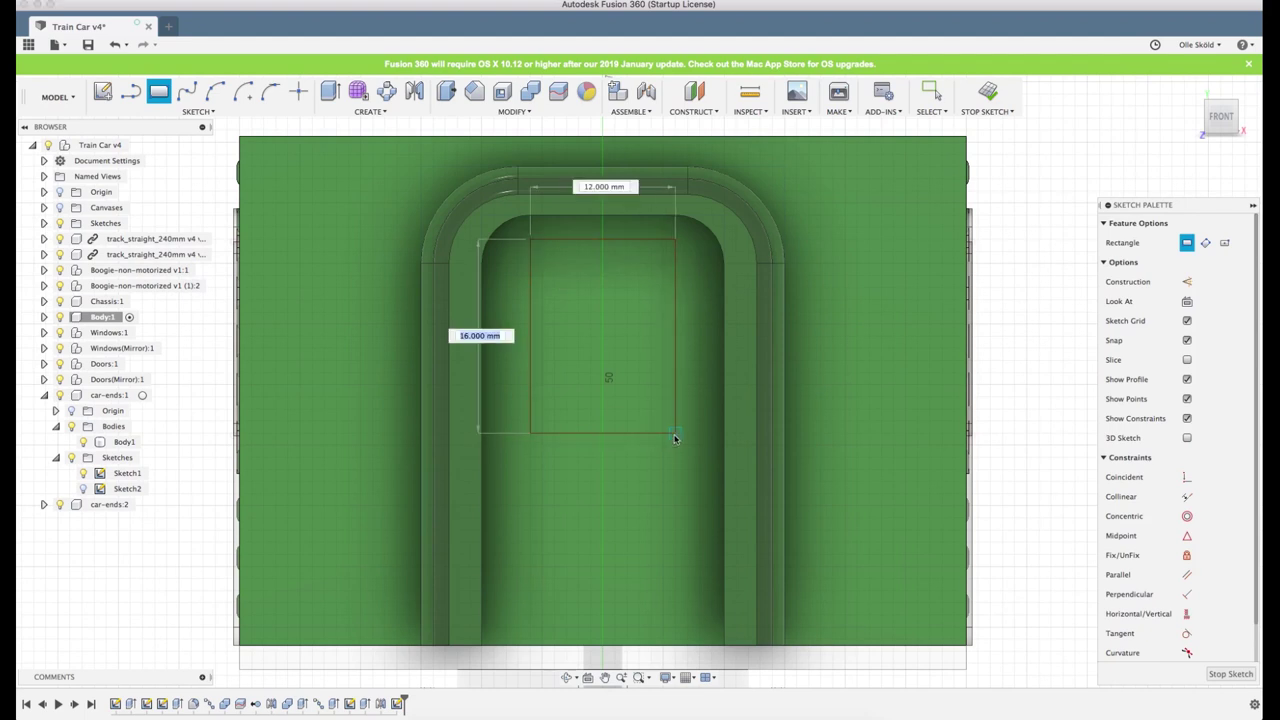
pyautogui.click(675, 433)
pyautogui.press('e')
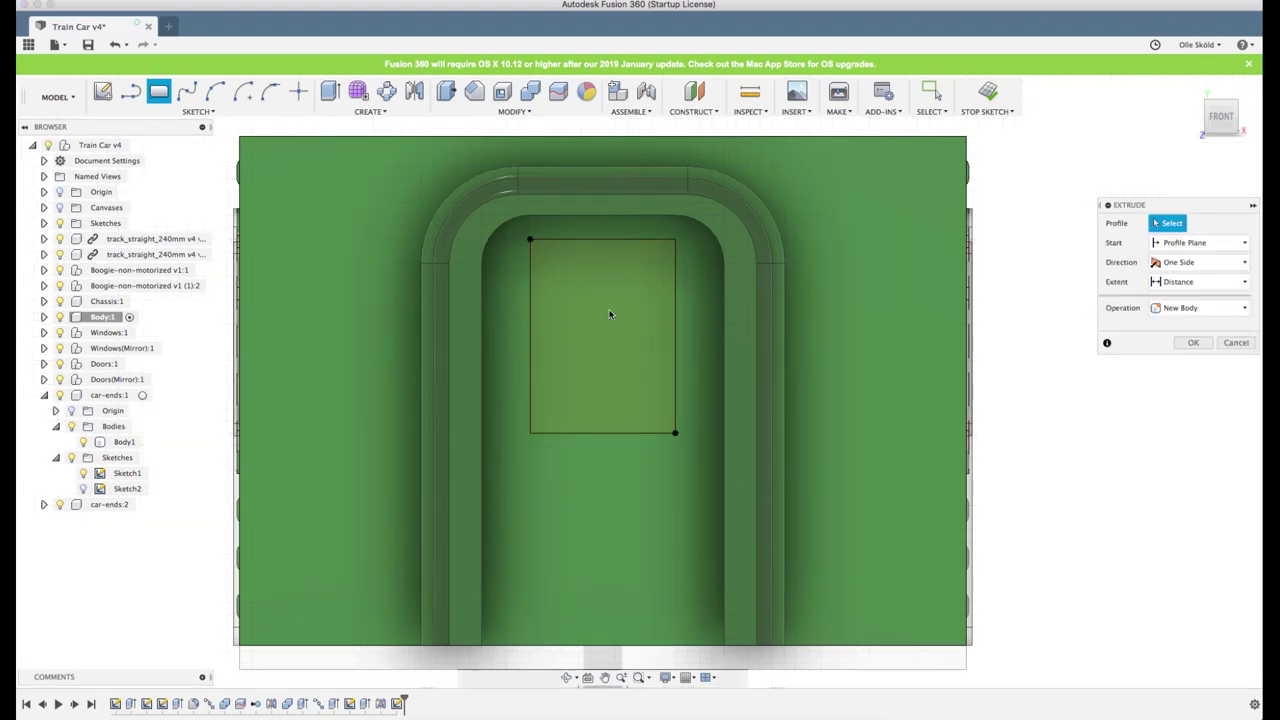
pyautogui.click(613, 313)
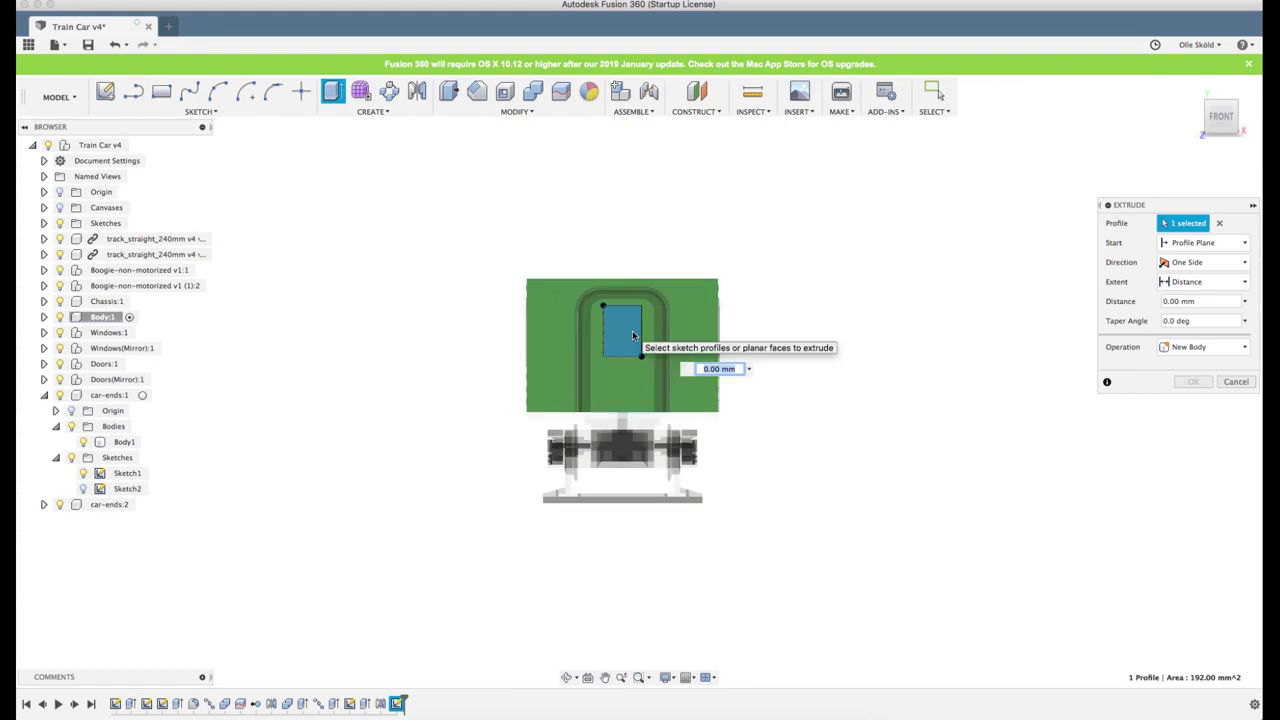
pyautogui.keyDown('shift'); pyautogui.moveTo(638, 333); pyautogui.dragTo(585, 370, button='middle'); pyautogui.keyUp('shift')
pyautogui.scroll(-5, 487, 451)
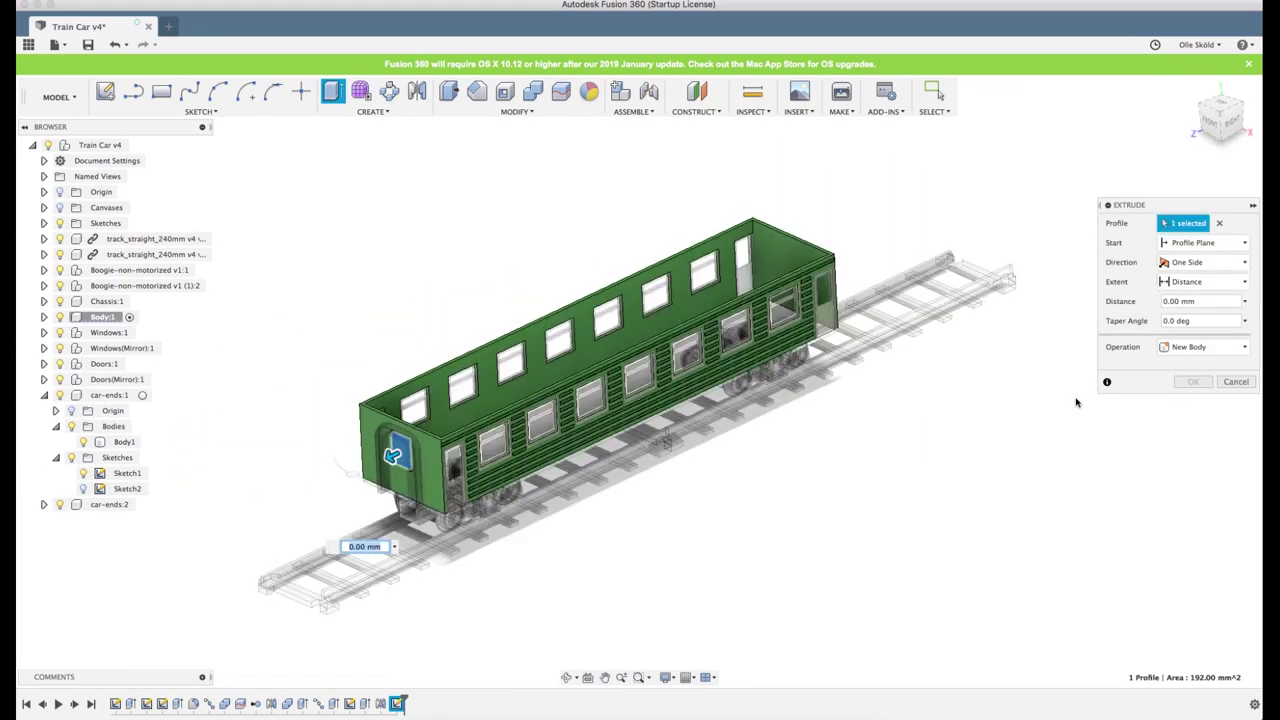
pyautogui.press('Escape')
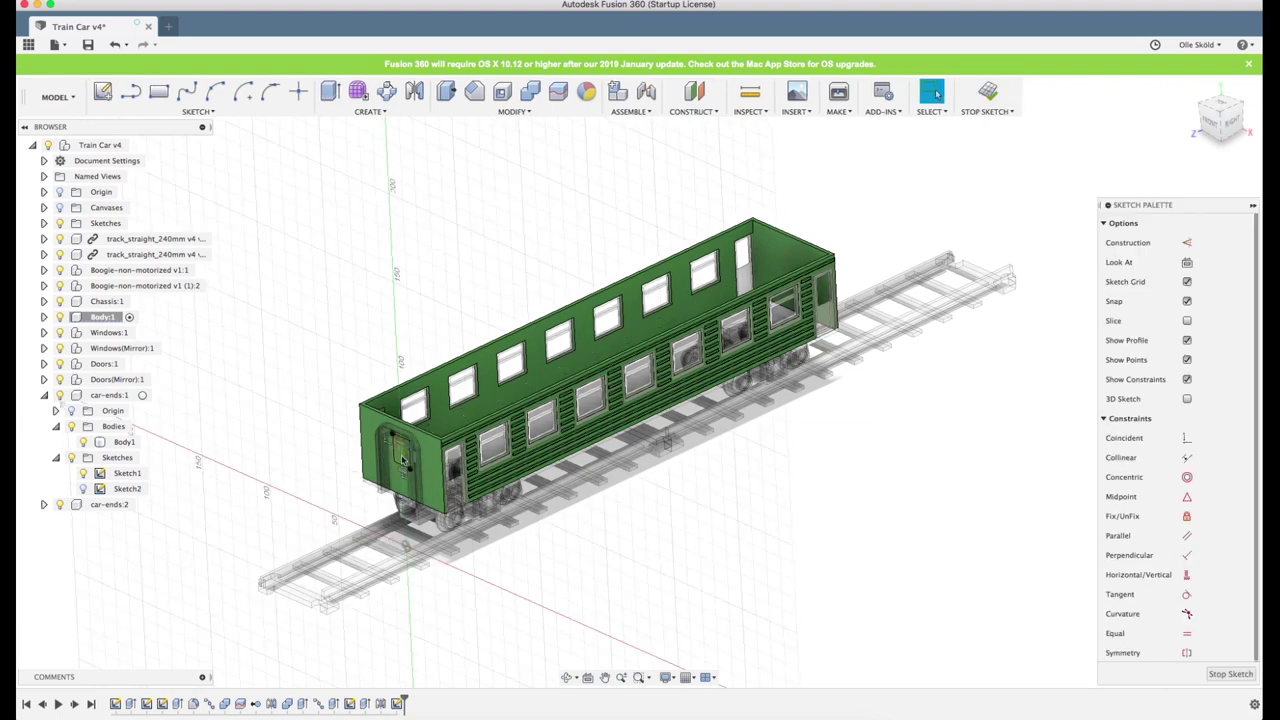
# Extrude the small window rectangle by -300 mm as a cut through both end walls of the Body
pyautogui.scroll(3, 400, 457)
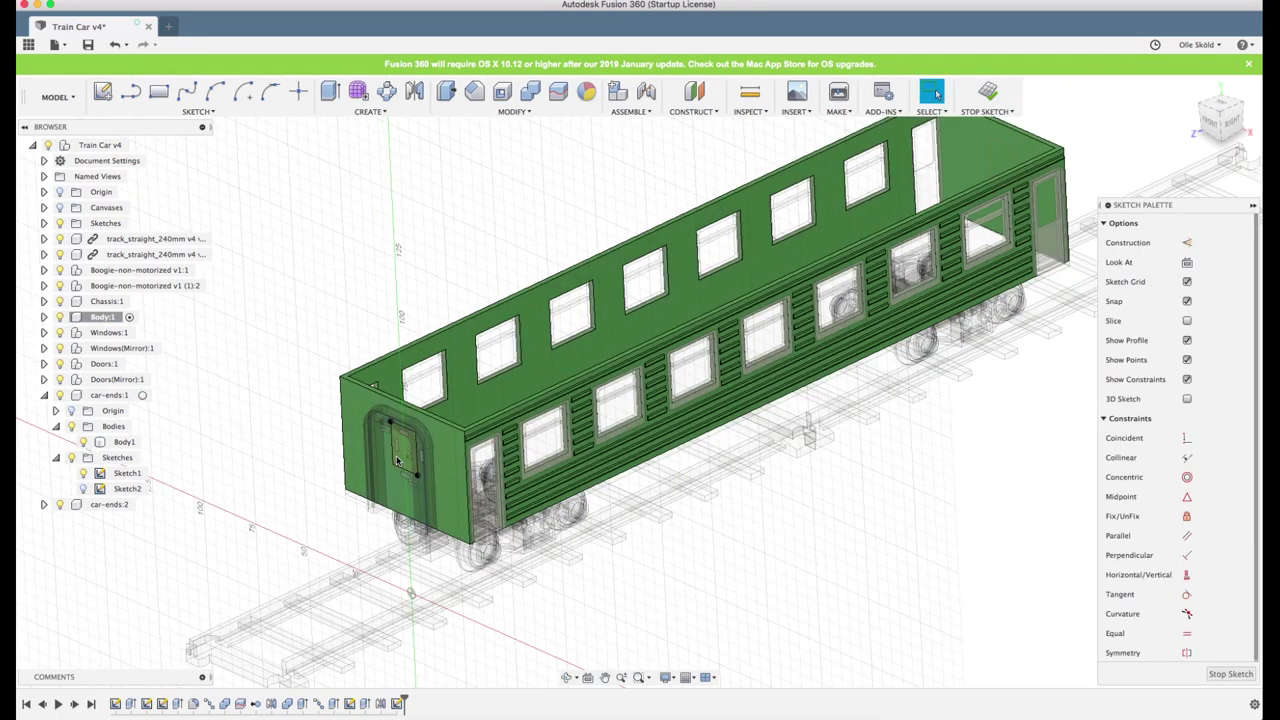
pyautogui.press('e')
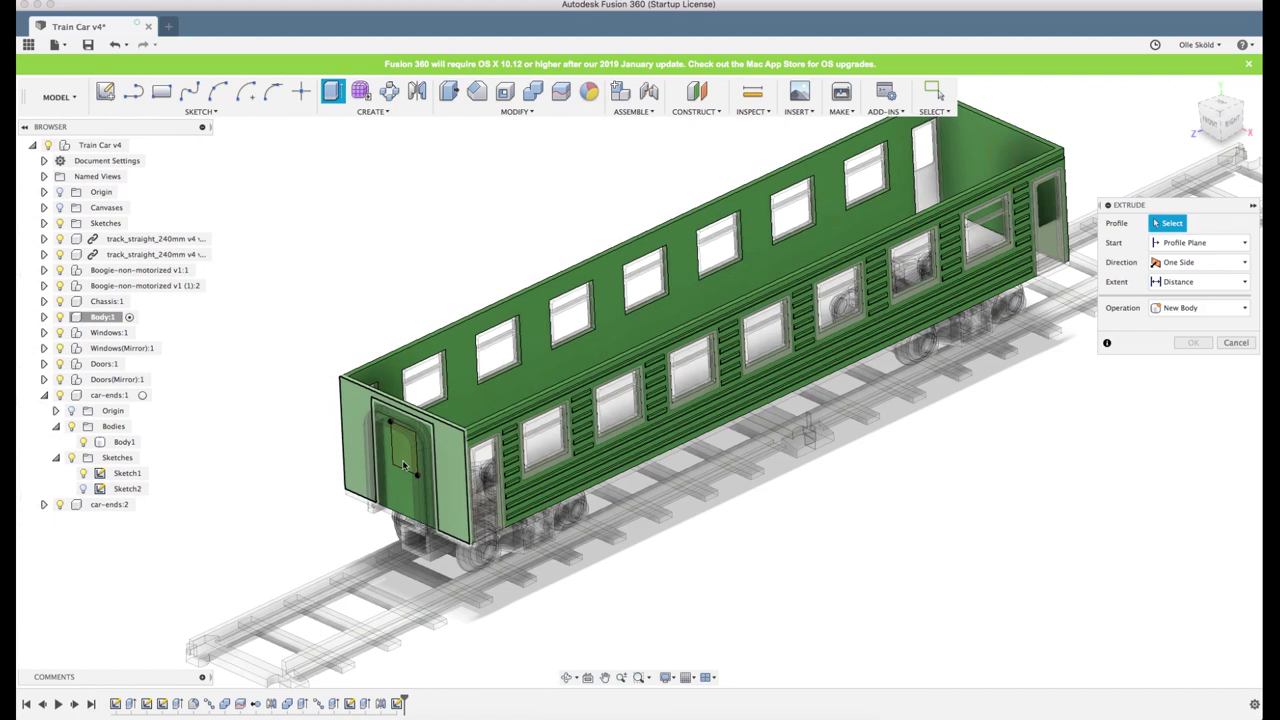
pyautogui.click(405, 460)
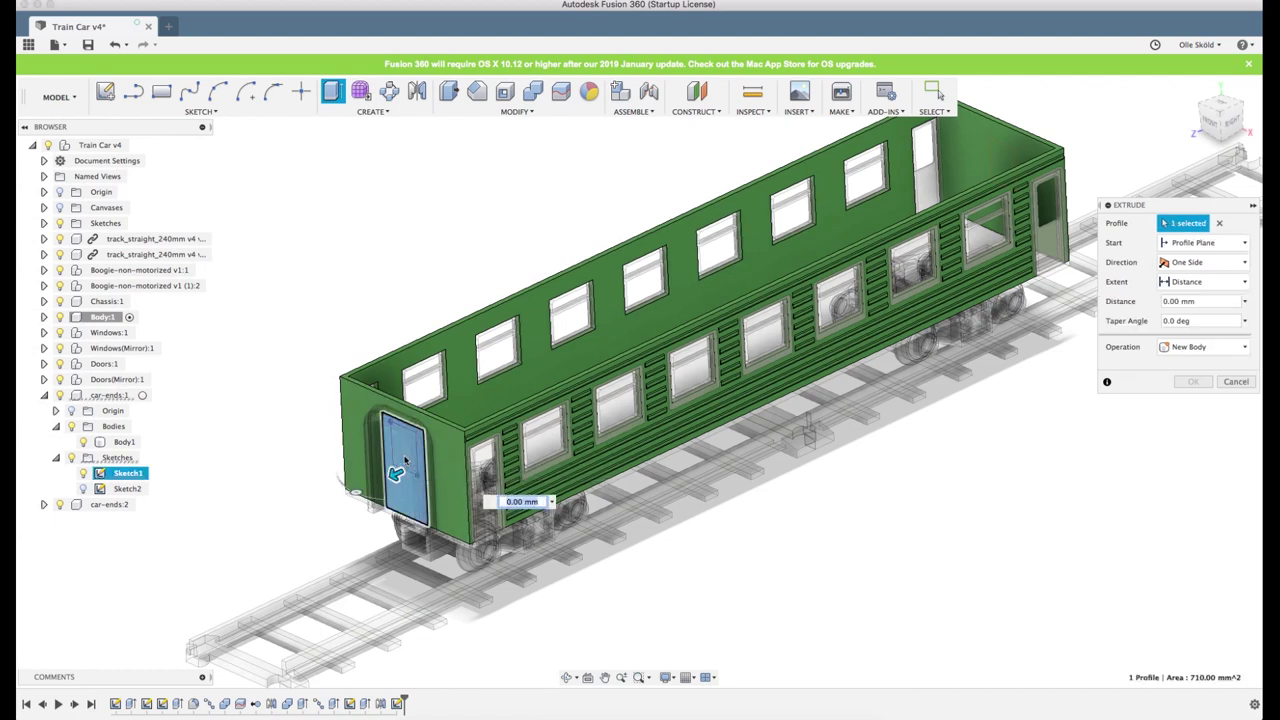
pyautogui.click(402, 452)
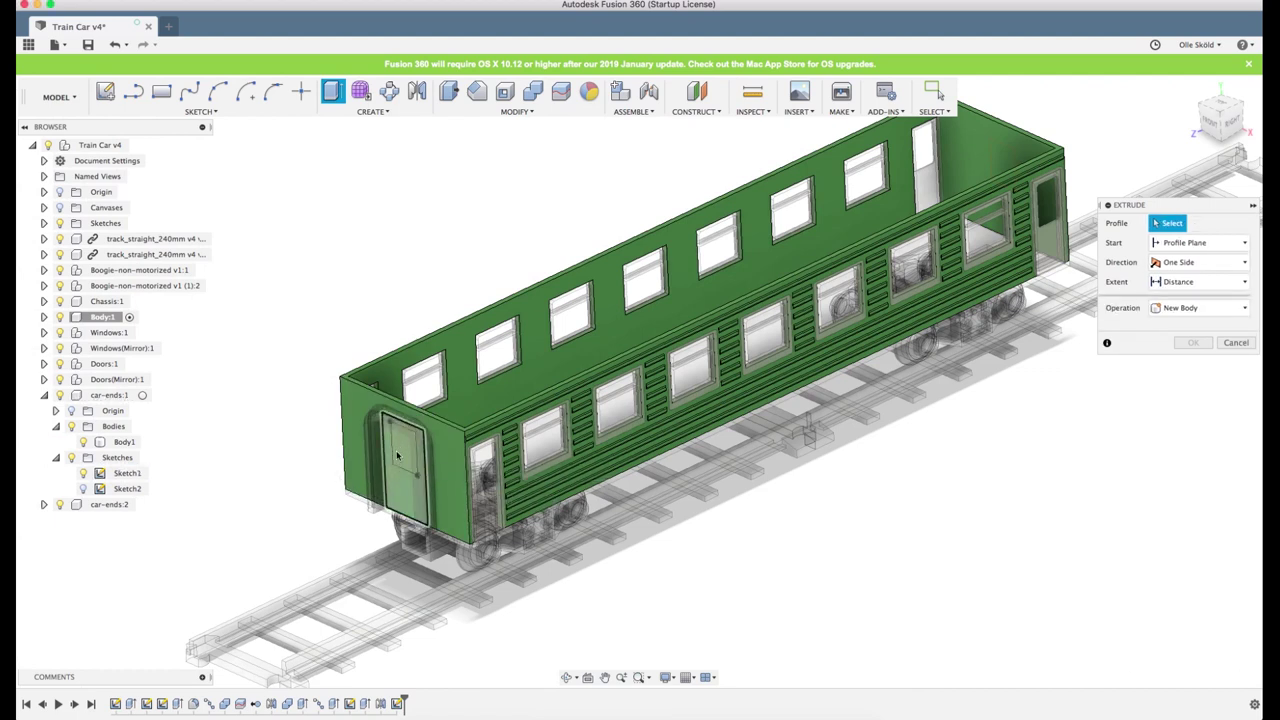
pyautogui.click(397, 455)
pyautogui.moveTo(395, 455); pyautogui.dragTo(1069, 131)
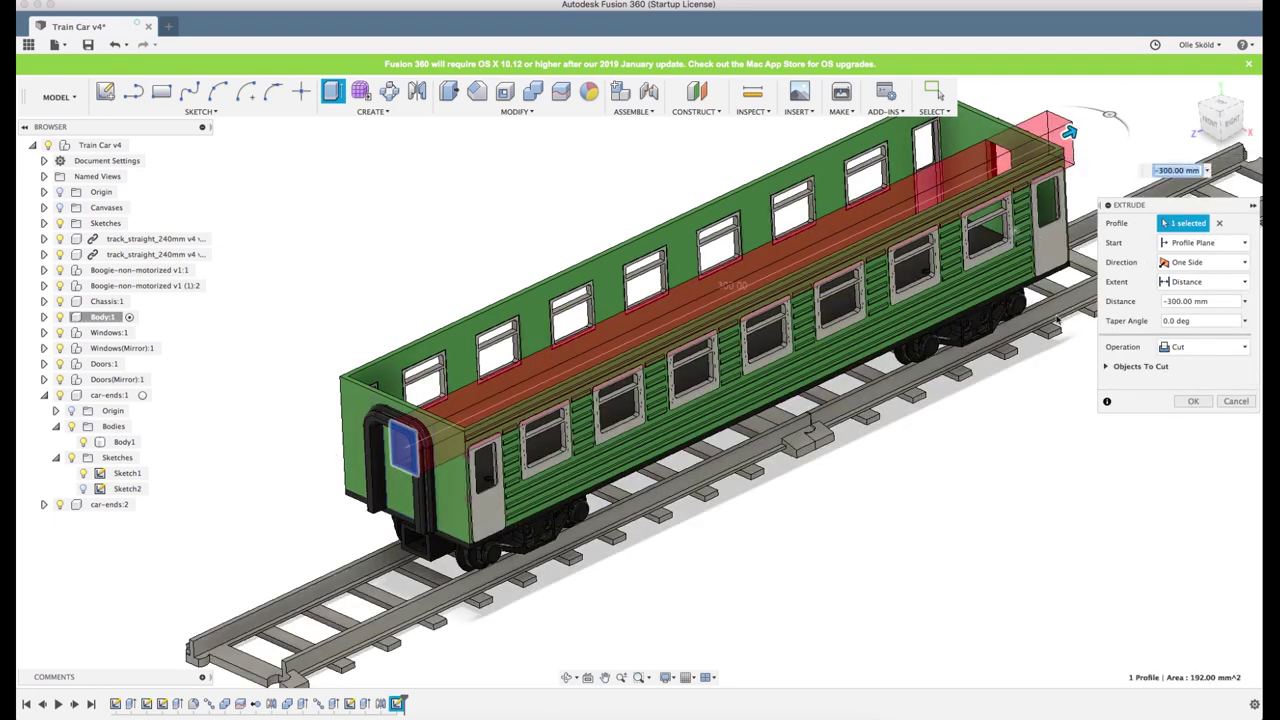
pyautogui.click(1118, 369)
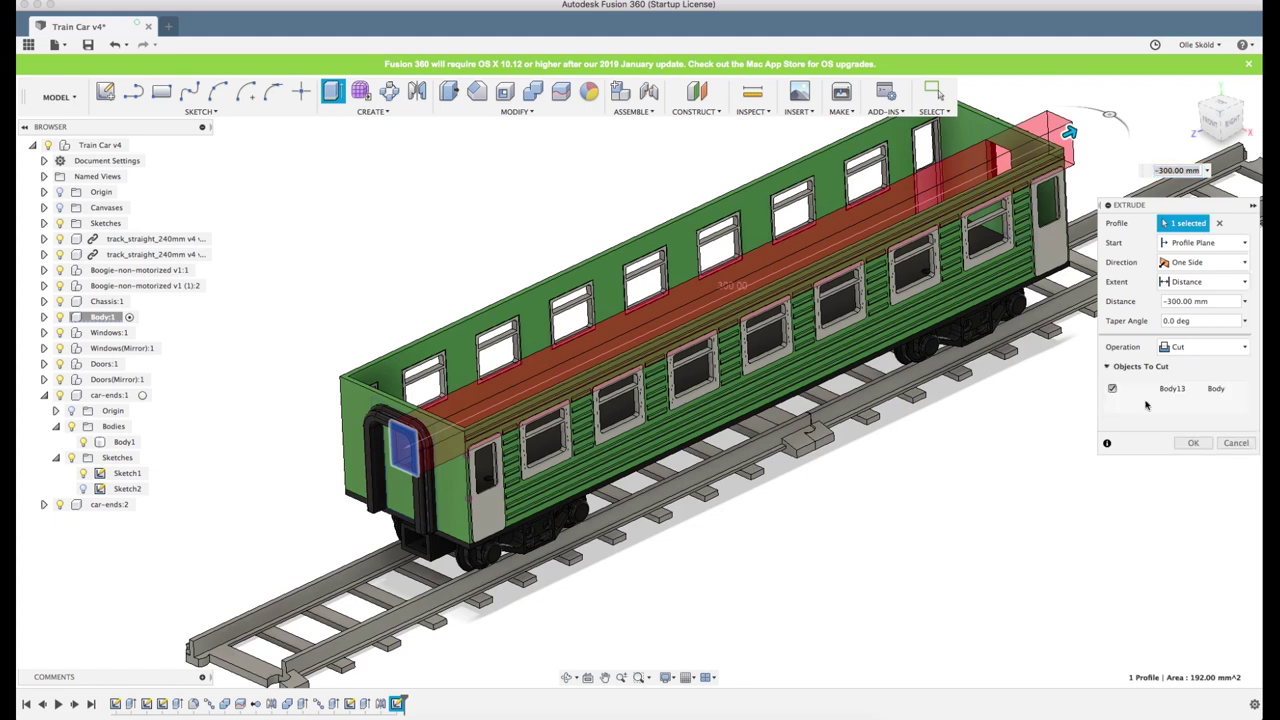
pyautogui.click(1191, 447)
# Make the top-level Train Car component active and look over the car with its end window openings
pyautogui.keyDown('shift'); pyautogui.moveTo(1029, 417); pyautogui.dragTo(997, 403, button='middle'); pyautogui.keyUp('shift')
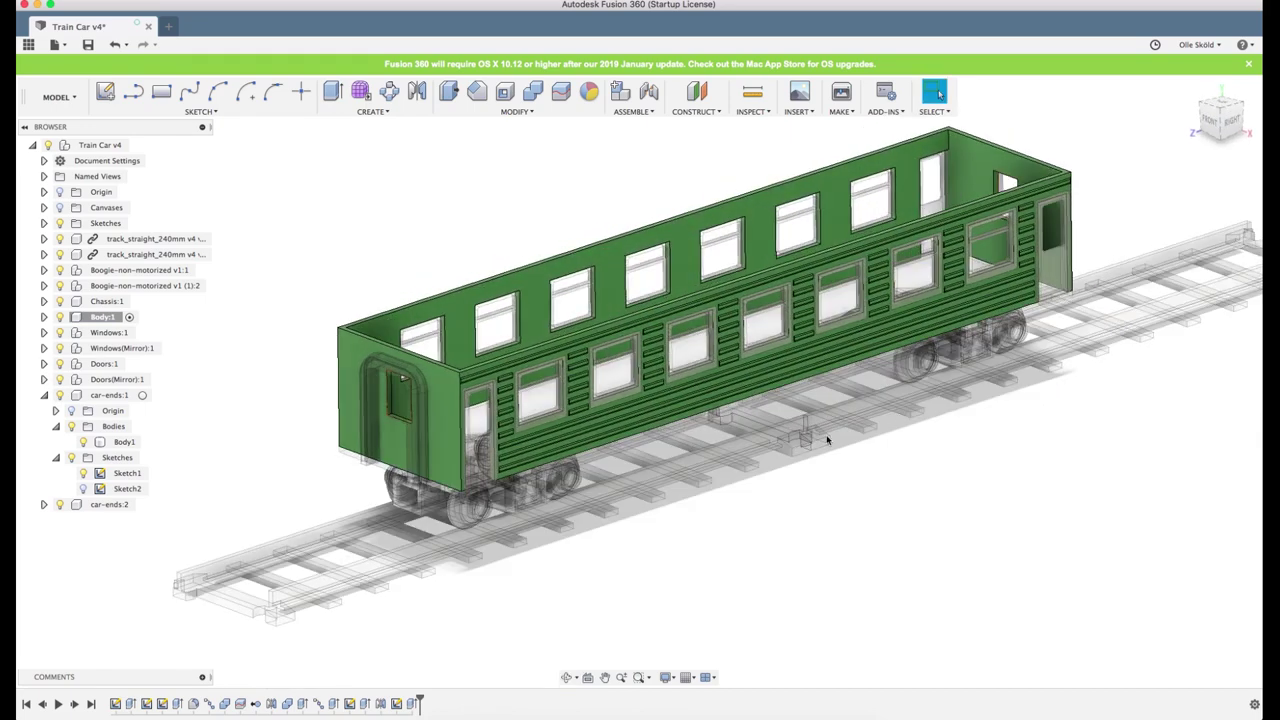
pyautogui.moveTo(823, 440)
pyautogui.keyDown('shift'); pyautogui.mouseDown(button='middle')
pyautogui.moveTo(743, 443)
pyautogui.moveTo(829, 434)
pyautogui.moveTo(814, 443)
pyautogui.mouseUp(button='middle'); pyautogui.keyUp('shift')
pyautogui.click(937, 93)
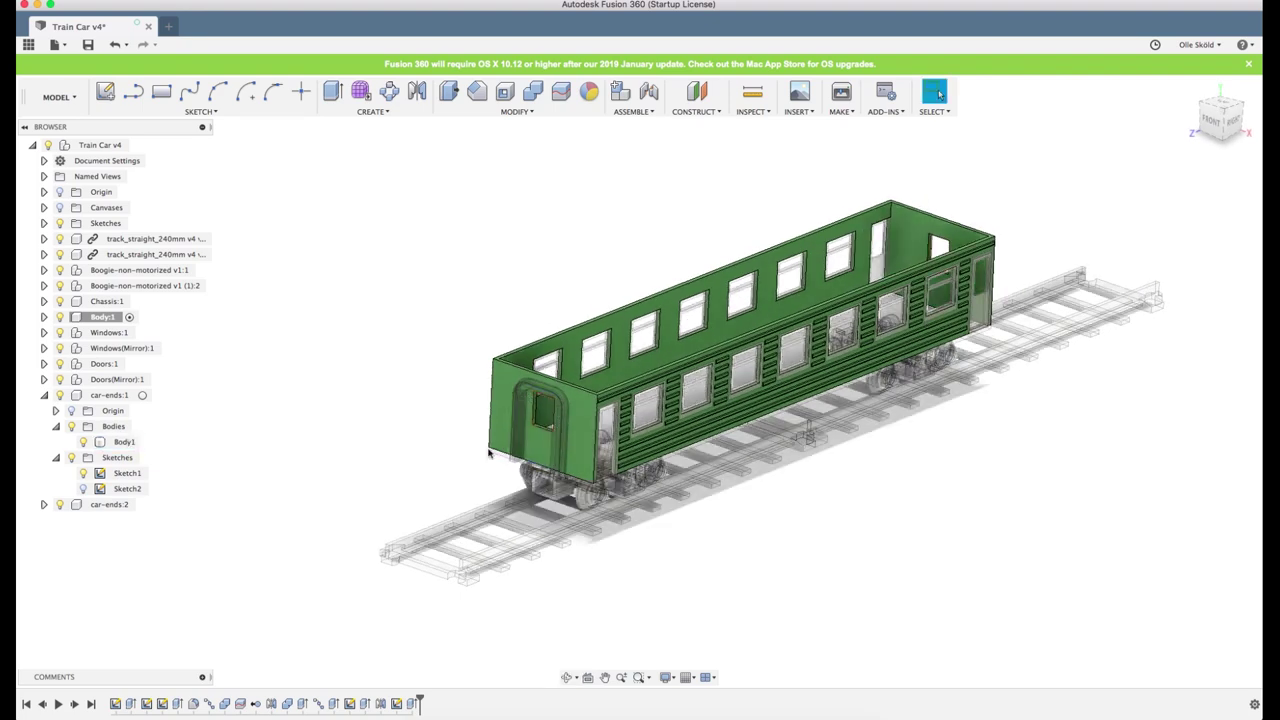
pyautogui.keyDown('shift'); pyautogui.moveTo(748, 476); pyautogui.dragTo(700, 470, button='middle'); pyautogui.keyUp('shift')
pyautogui.rightClick(97, 147)
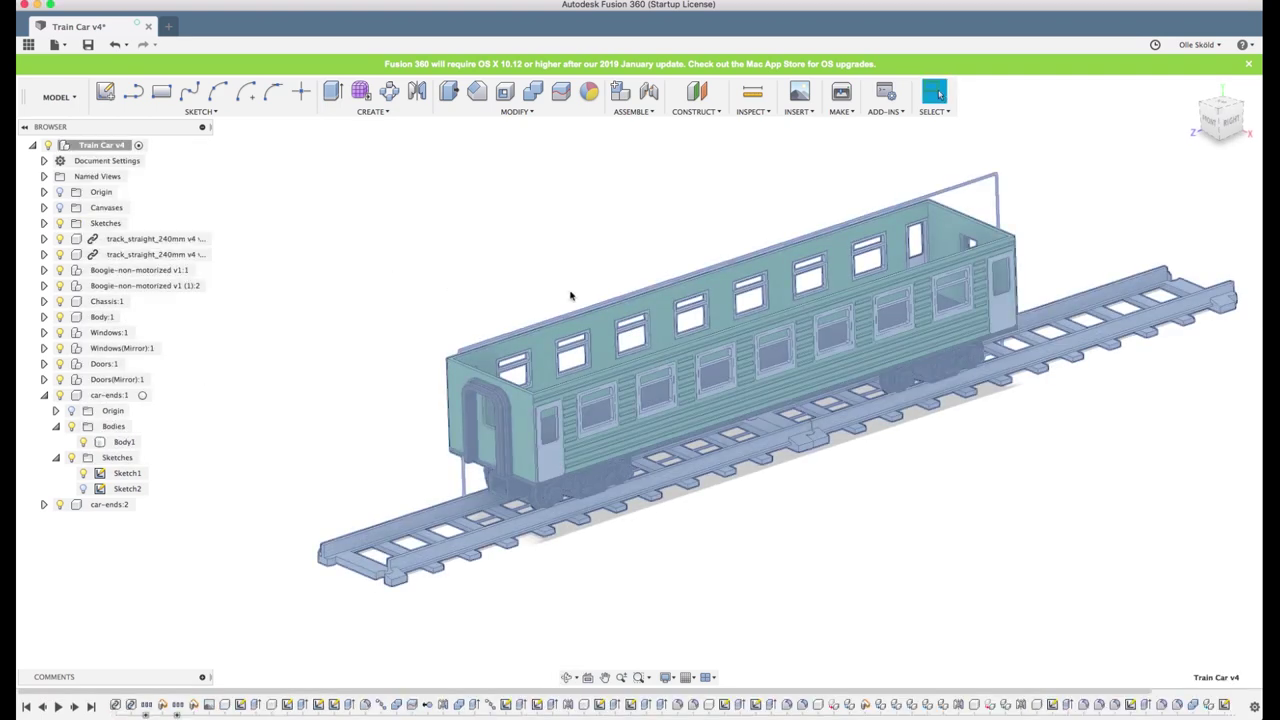
pyautogui.moveTo(579, 292)
pyautogui.keyDown('shift'); pyautogui.mouseDown(button='middle')
pyautogui.moveTo(534, 263)
pyautogui.moveTo(598, 273)
pyautogui.moveTo(585, 271)
pyautogui.mouseUp(button='middle'); pyautogui.keyUp('shift')
pyautogui.press('Escape')
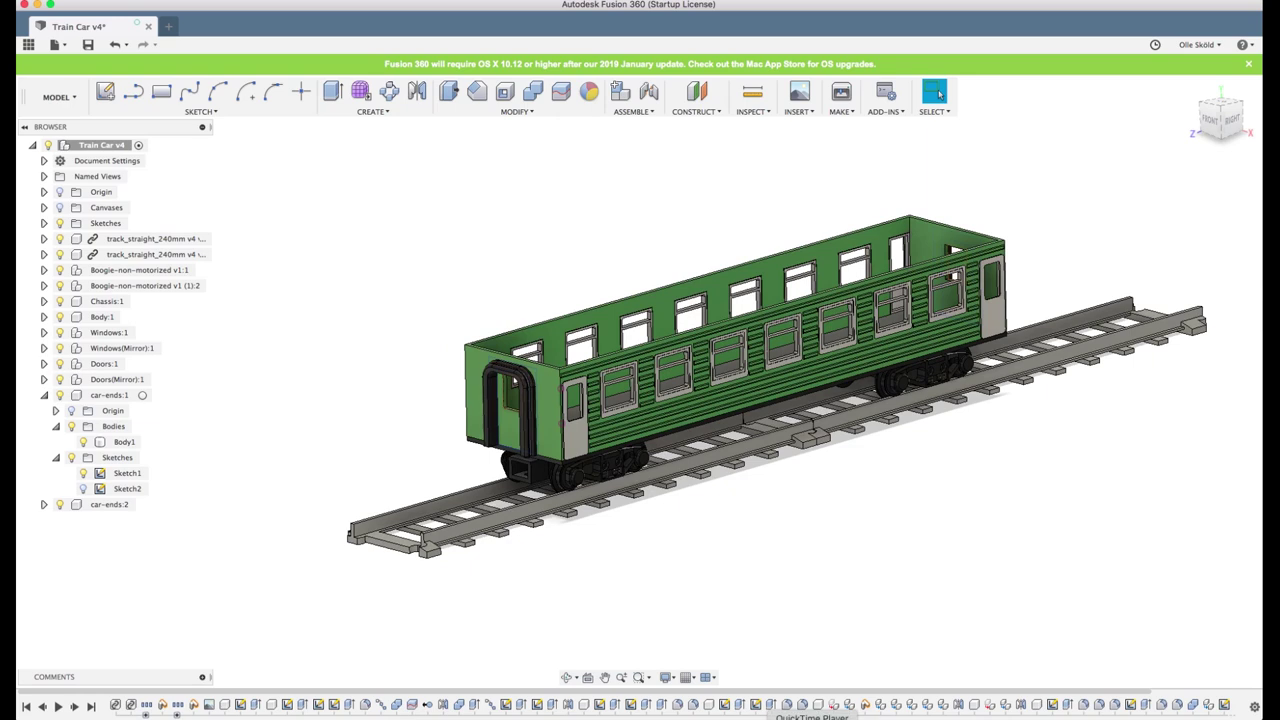
pyautogui.keyDown('shift'); pyautogui.moveTo(817, 586); pyautogui.dragTo(786, 573, button='middle'); pyautogui.keyUp('shift')
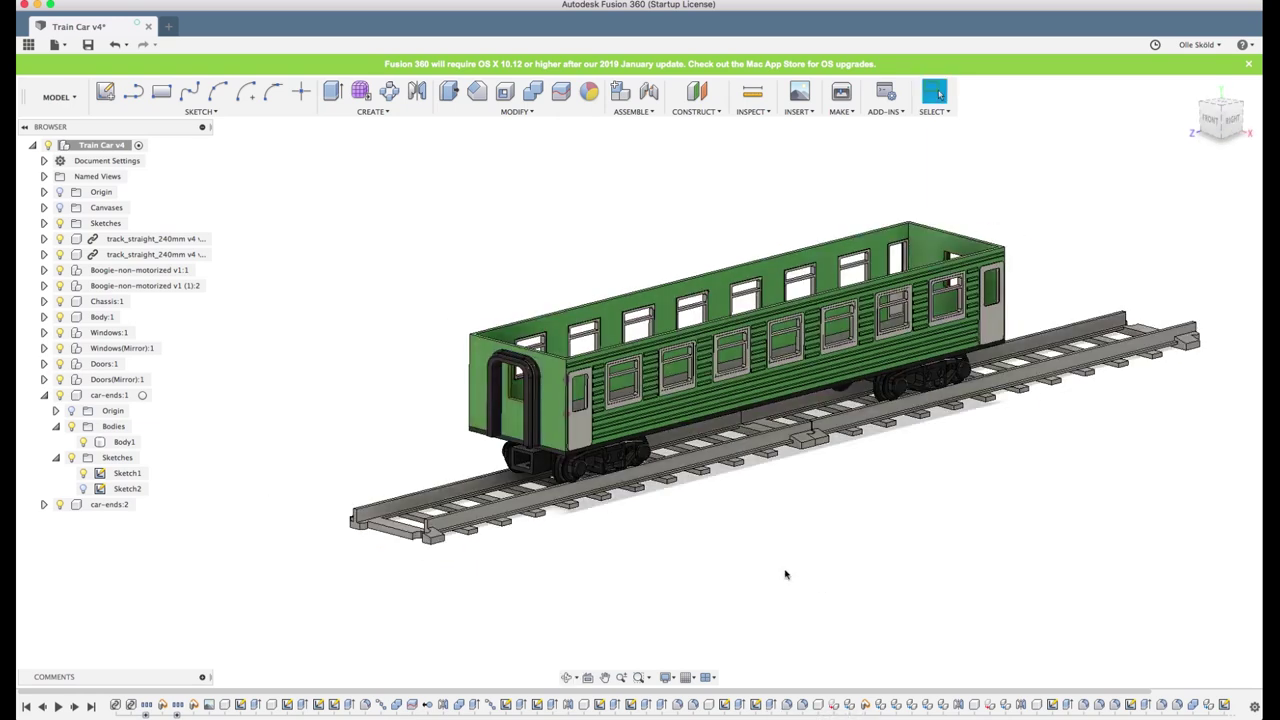
# Collapse the first car-ends component, create a new component under the top-level assembly and name it Roof
pyautogui.click(44, 395)
pyautogui.rightClick(92, 148)
pyautogui.click(103, 314)
pyautogui.doubleClick(111, 427)
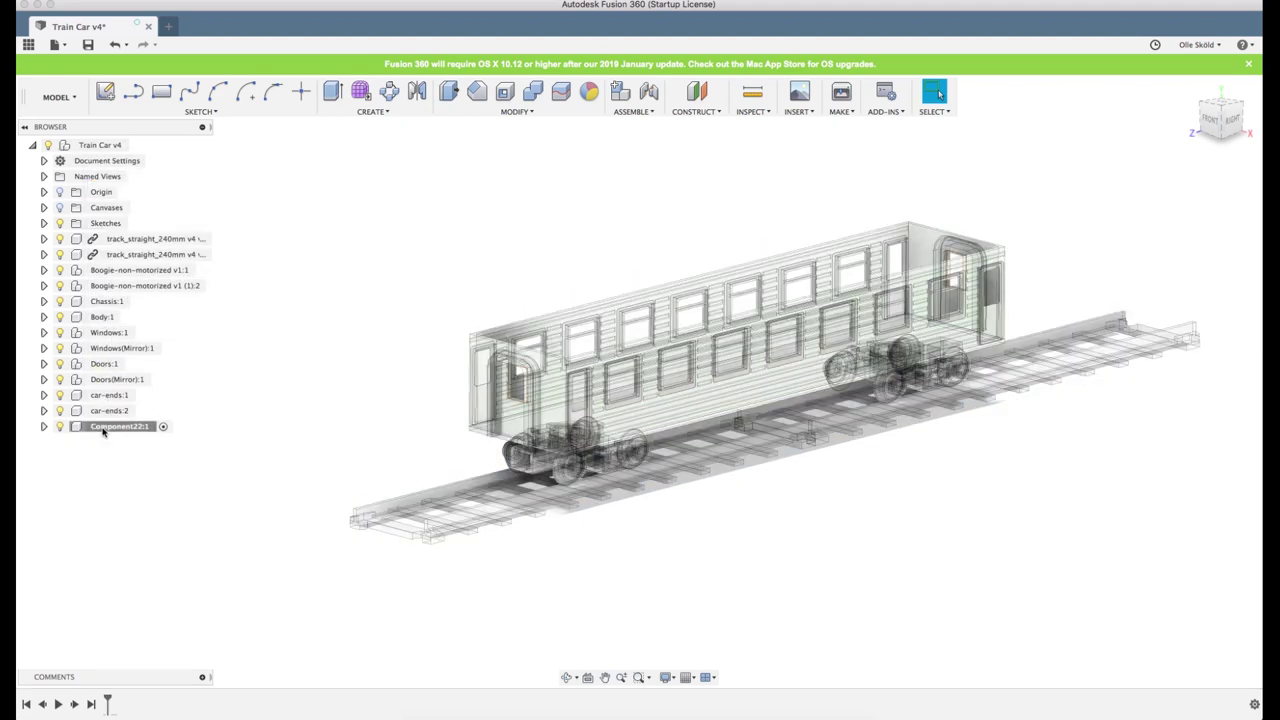
pyautogui.write('Roof')
pyautogui.press('Return')
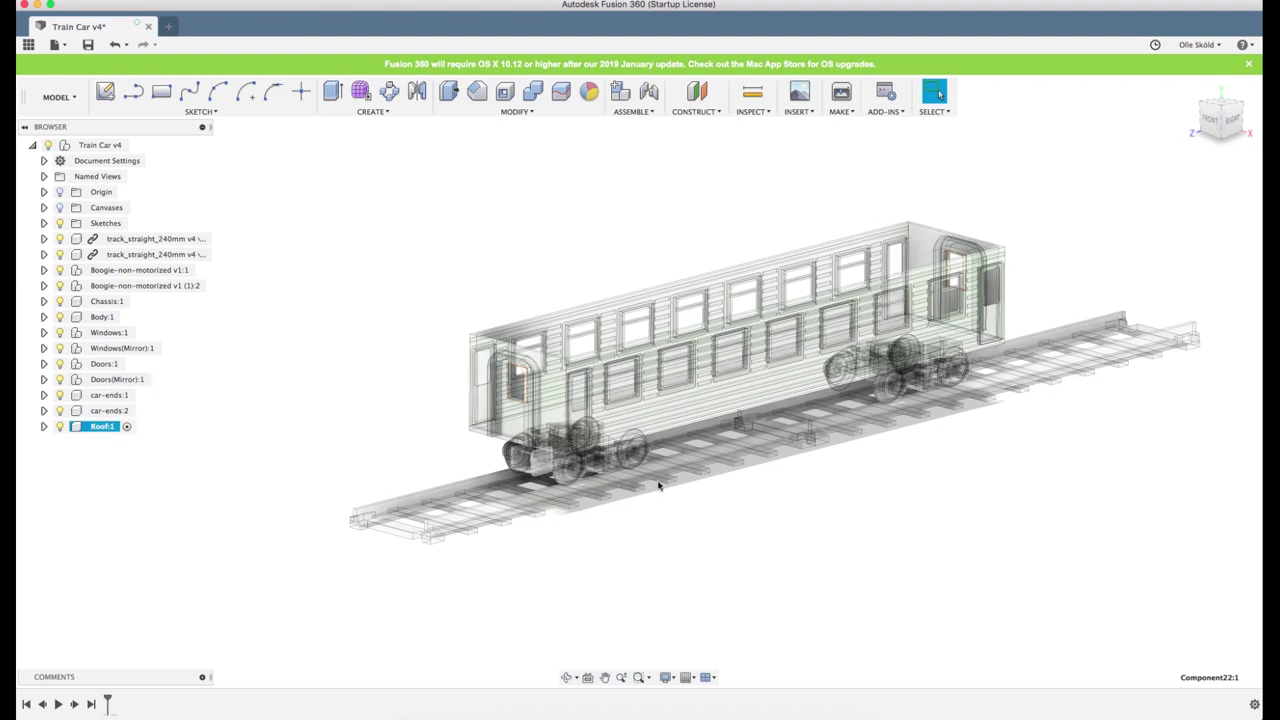
# Switch to the browser, examine the passenger cars' roof shapes in two train illustrations, and return to Fusion 360
pyautogui.hotkey('ctrl', 'Up')
pyautogui.click(362, 604)
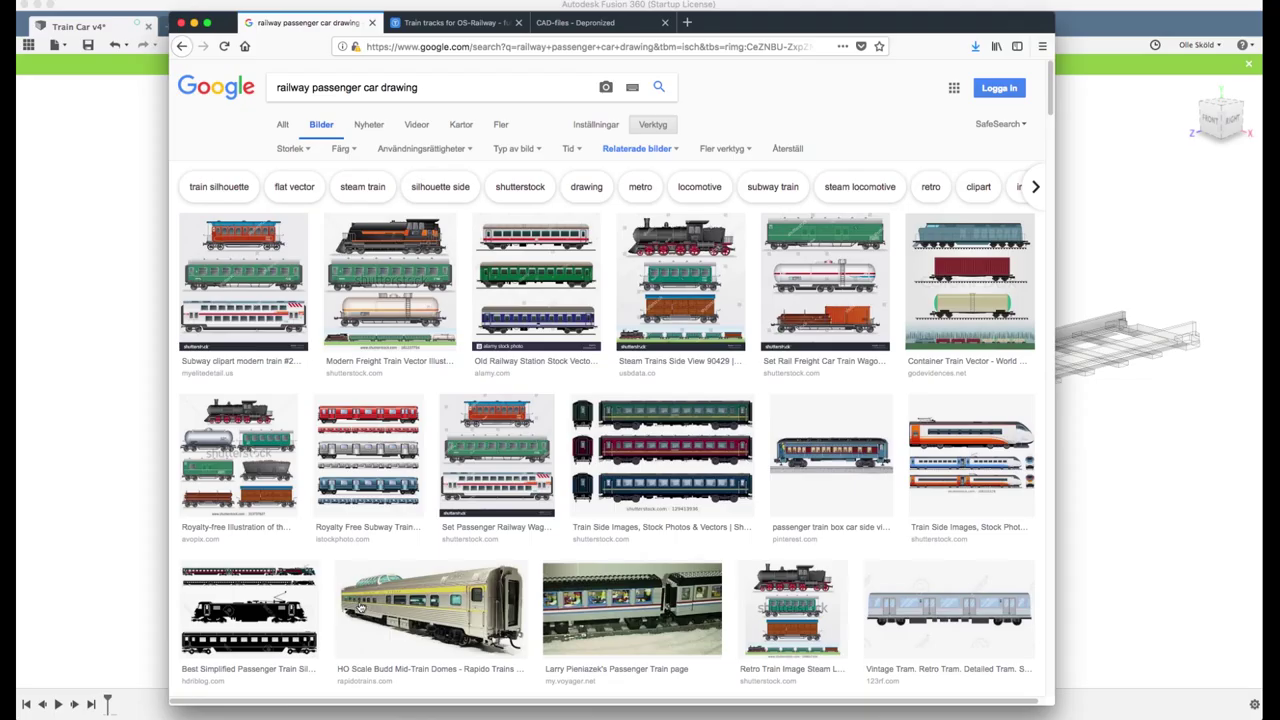
pyautogui.click(390, 290)
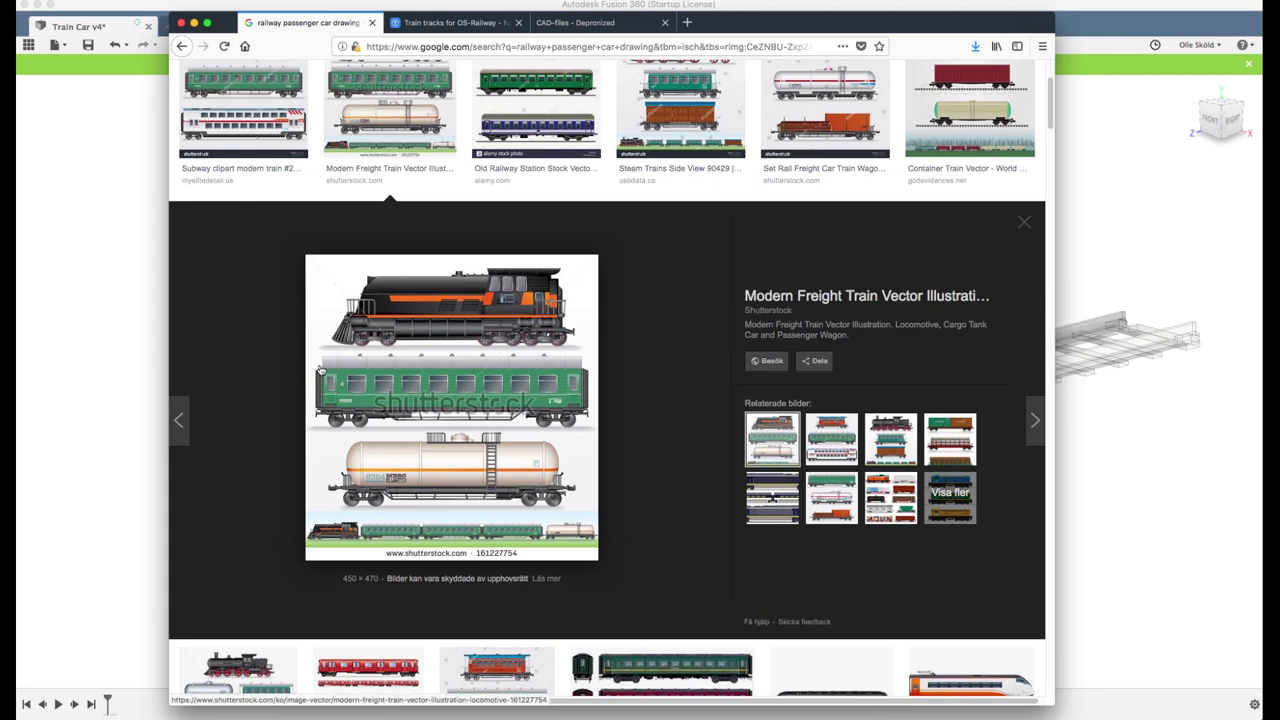
pyautogui.click(1029, 217)
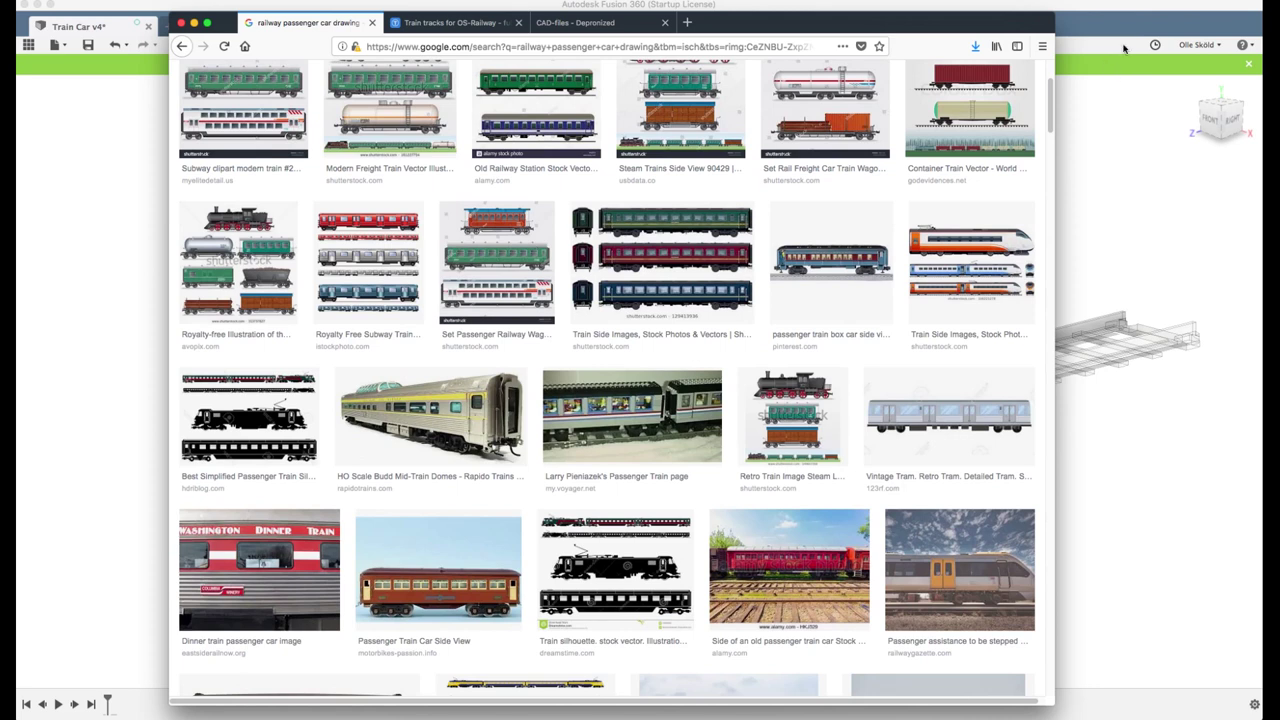
pyautogui.click(1103, 24)
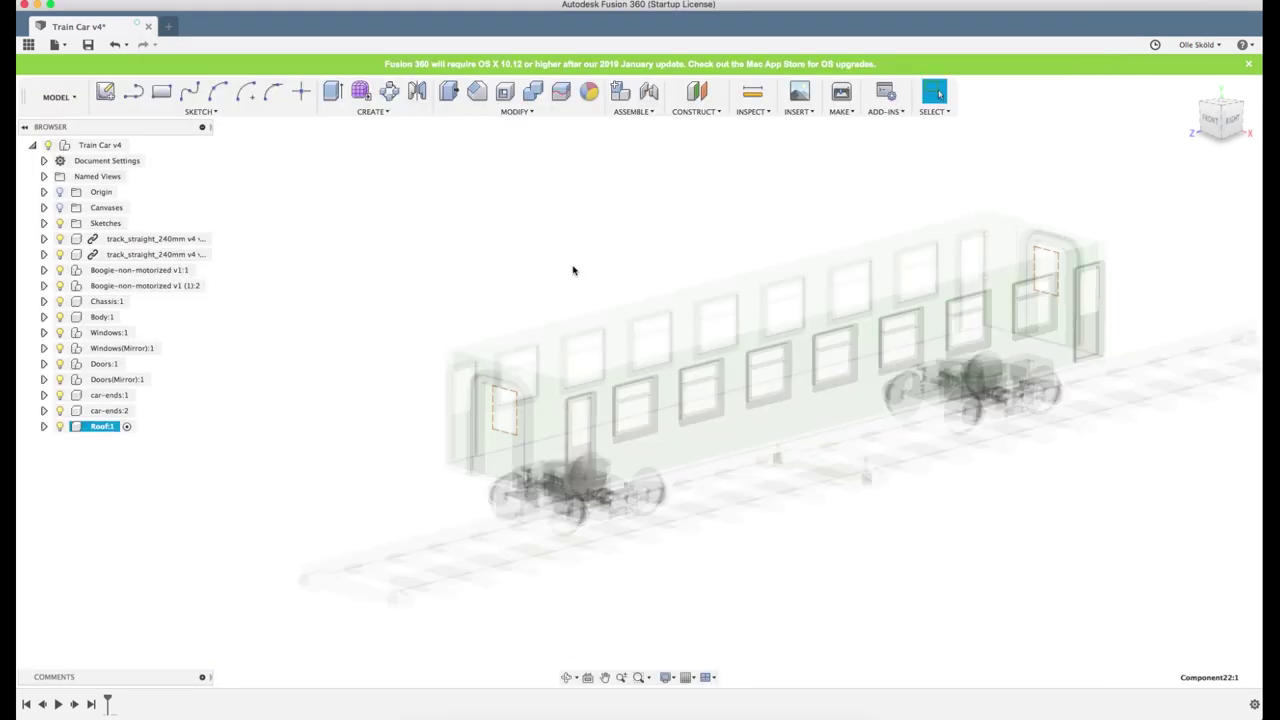
pyautogui.scroll(3, 558, 304)
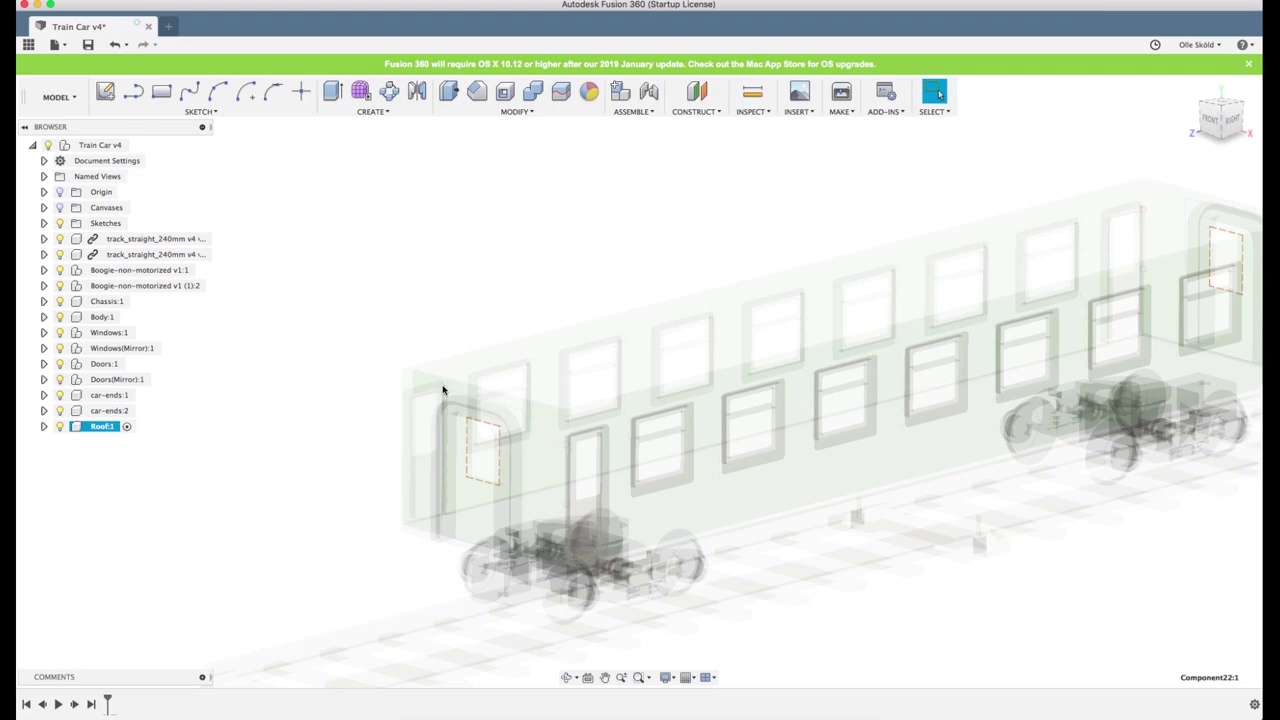
pyautogui.hotkey('ctrl', 'Up')
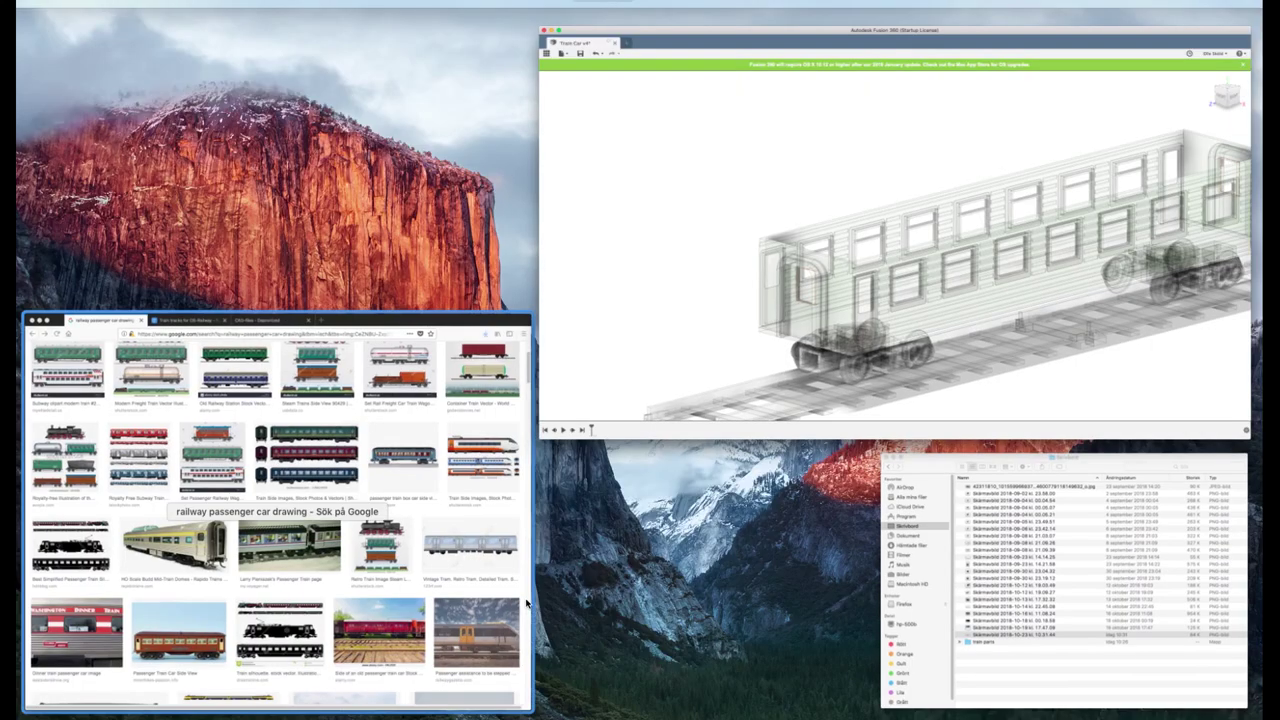
pyautogui.click(304, 578)
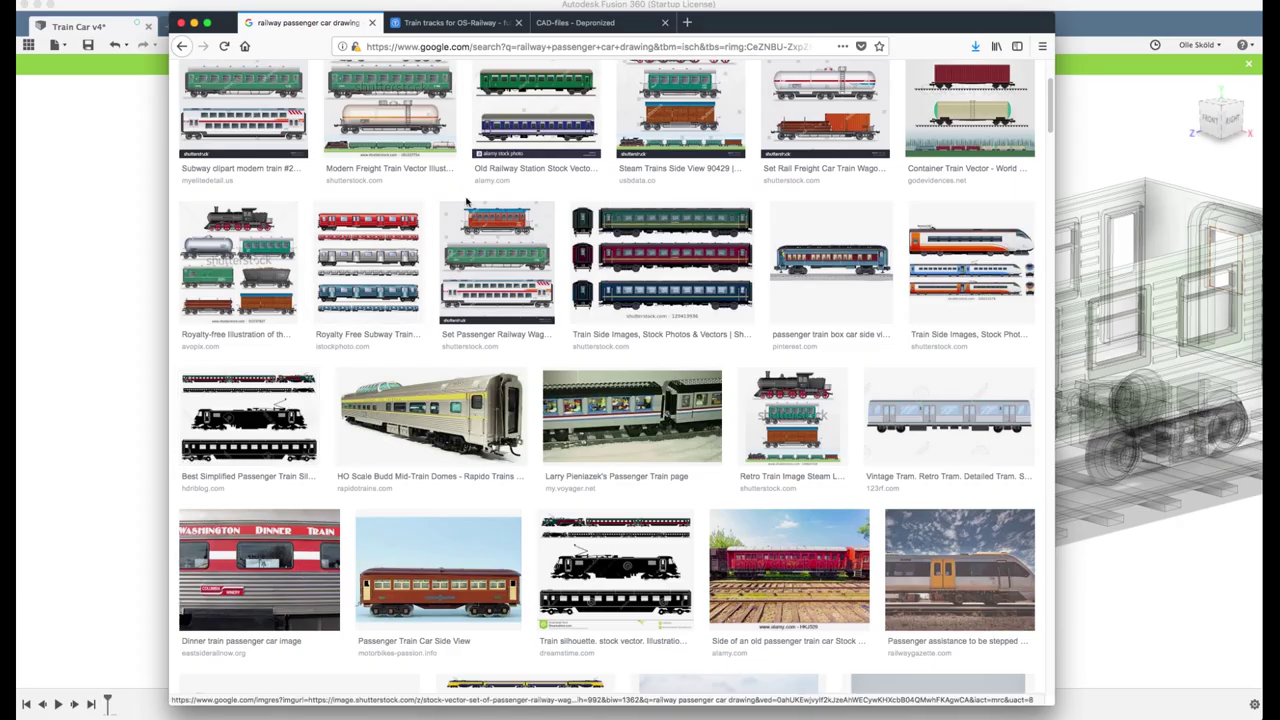
pyautogui.click(517, 273)
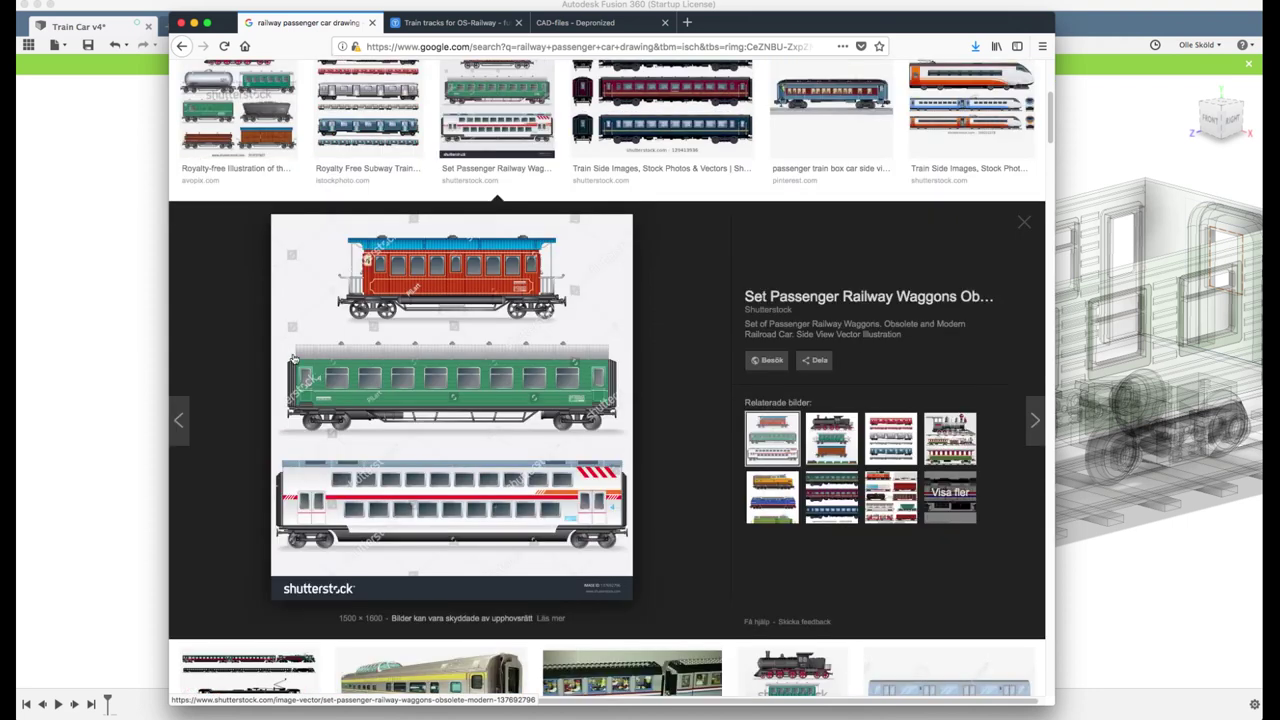
pyautogui.click(1022, 224)
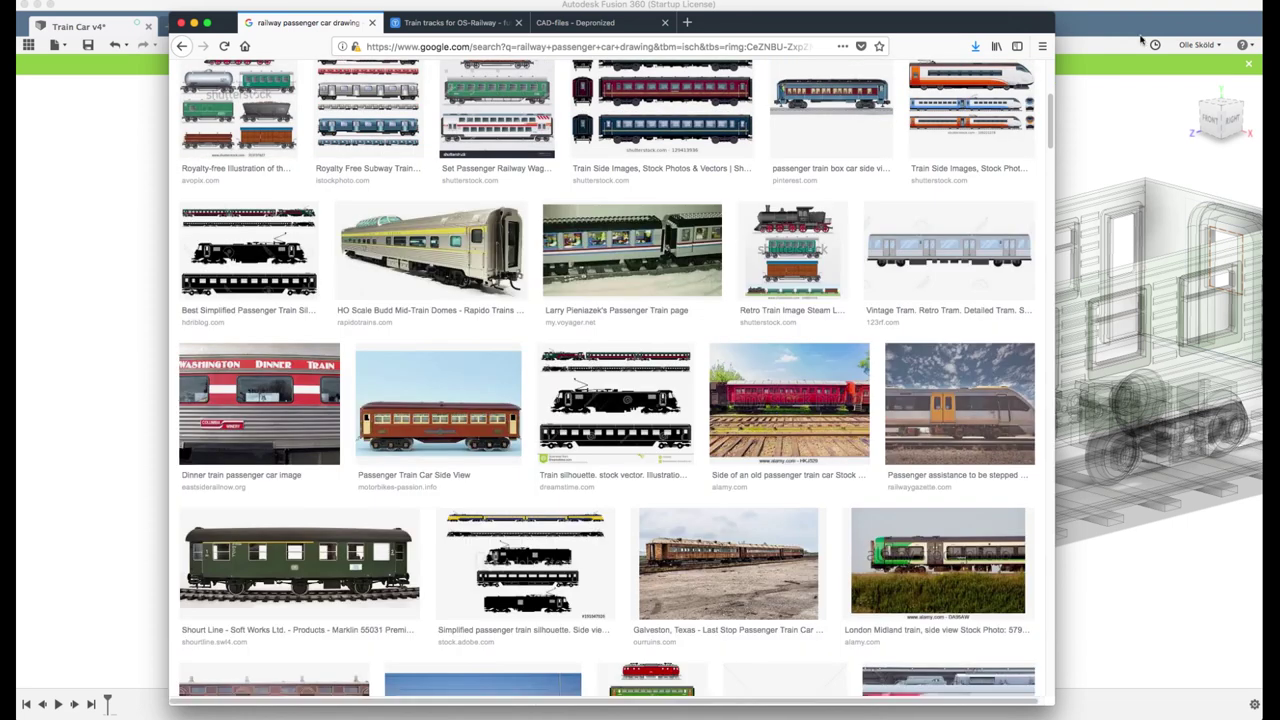
pyautogui.press('super+Tab')
# Start a new sketch for the roof profile on the outer face of the car's front end wall
pyautogui.scroll(3, 471, 397)
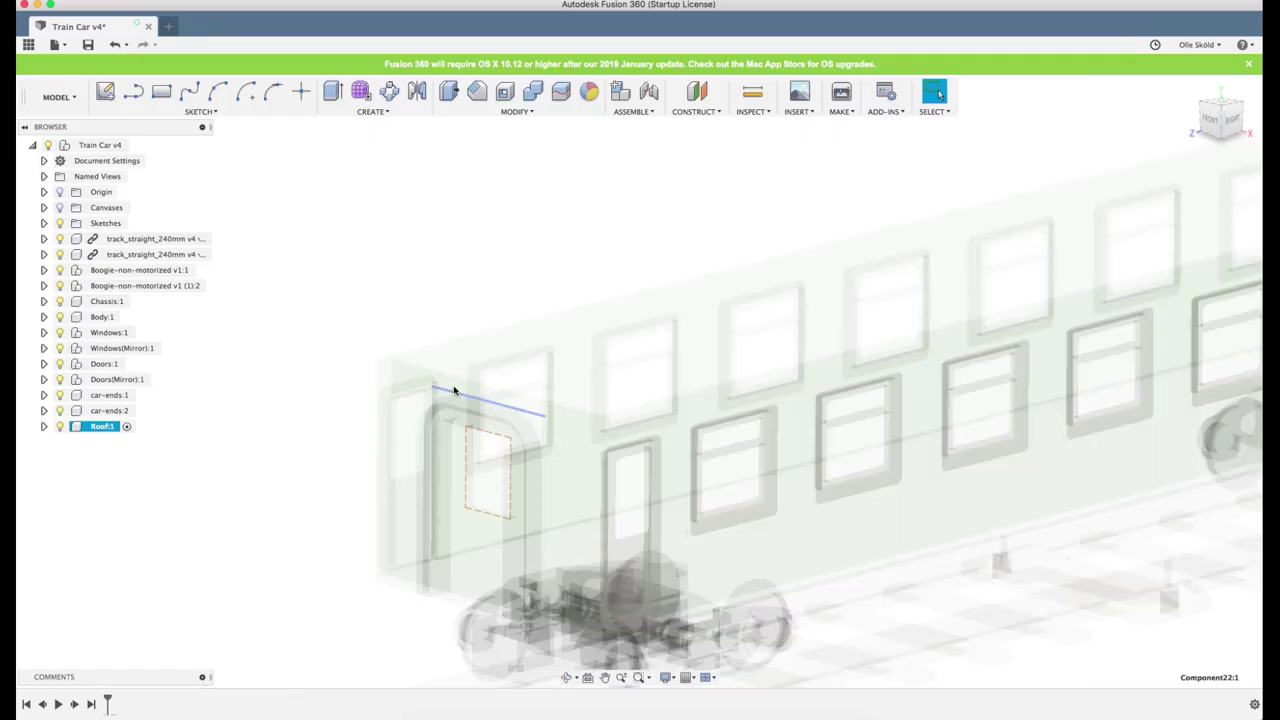
pyautogui.click(559, 425)
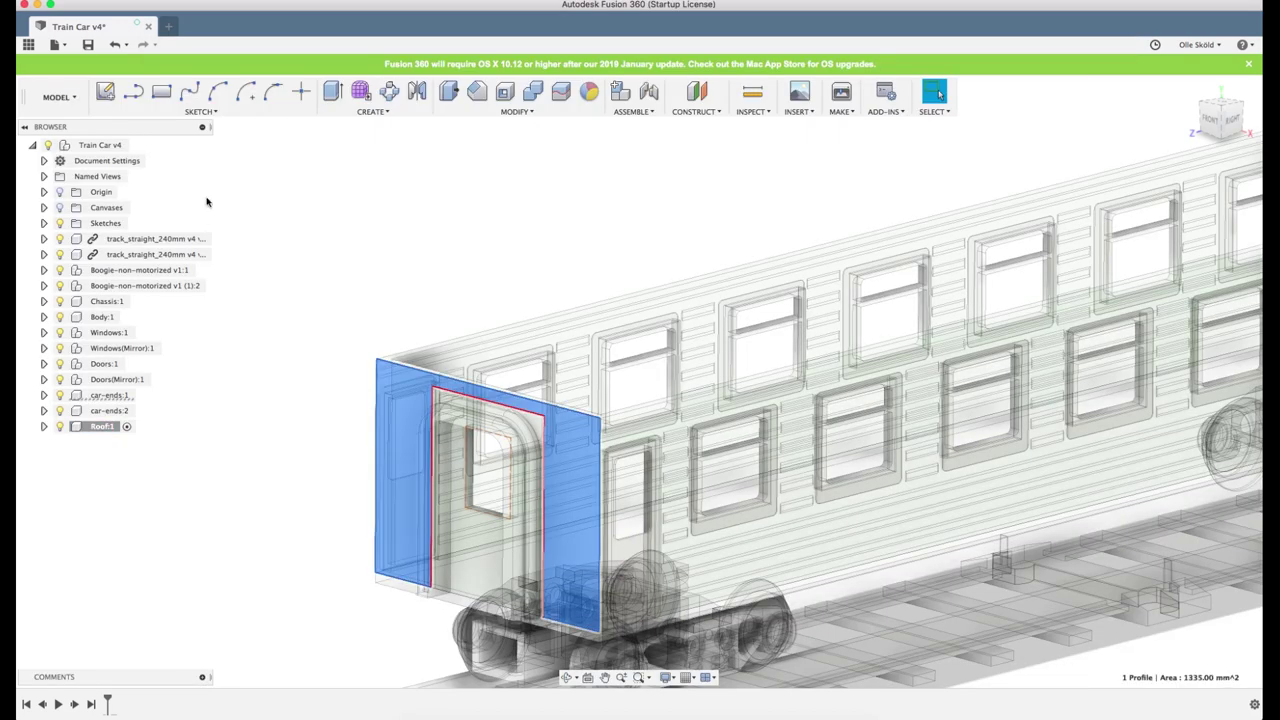
pyautogui.click(105, 91)
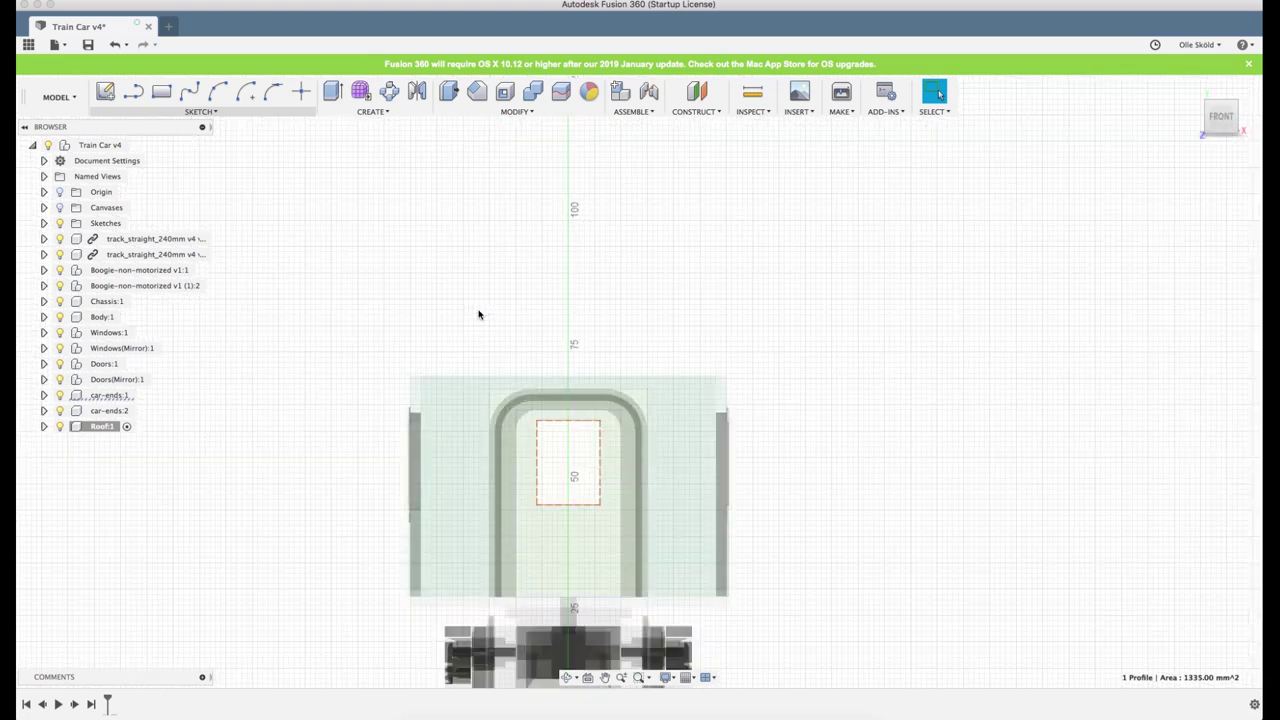
pyautogui.scroll(3, 490, 318)
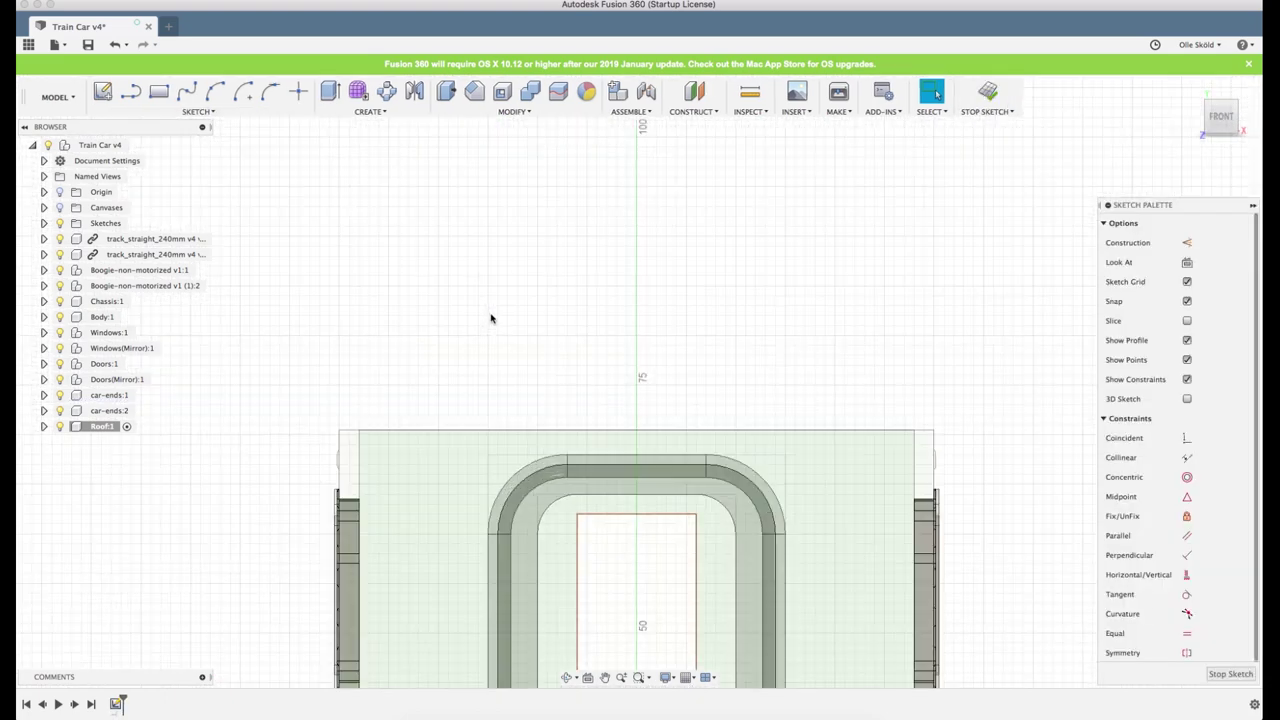
pyautogui.scroll(1, 490, 318)
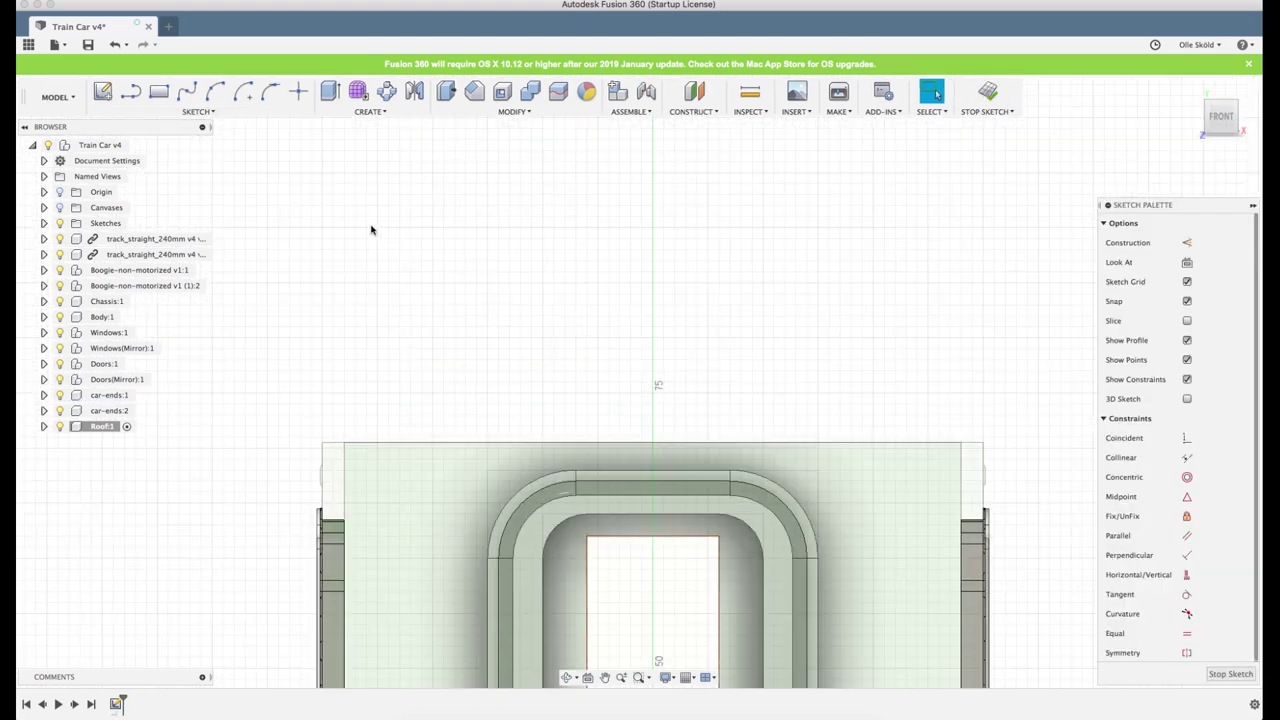
pyautogui.scroll(-1, 329, 269)
pyautogui.scroll(1, 518, 228)
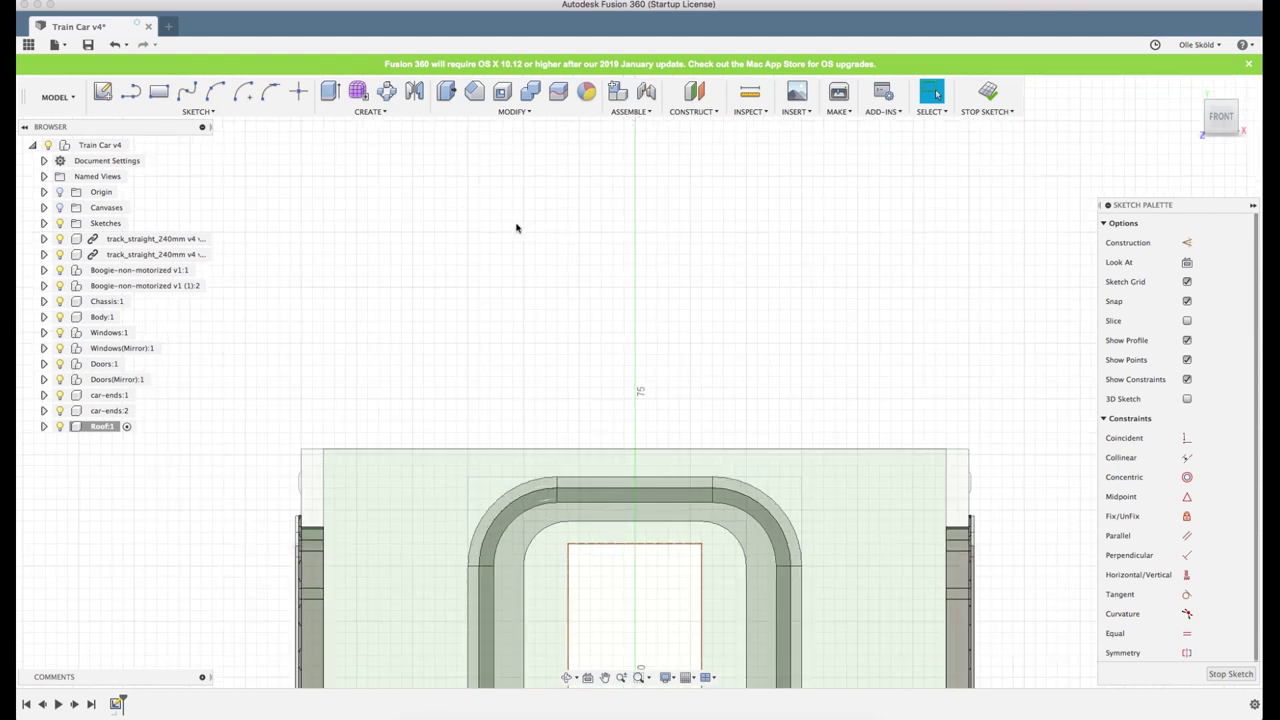
# Draw a four-point fit point spline rising from the end wall's upper left corner to the vertical centre axis at about Y 80 mm
pyautogui.click(188, 97)
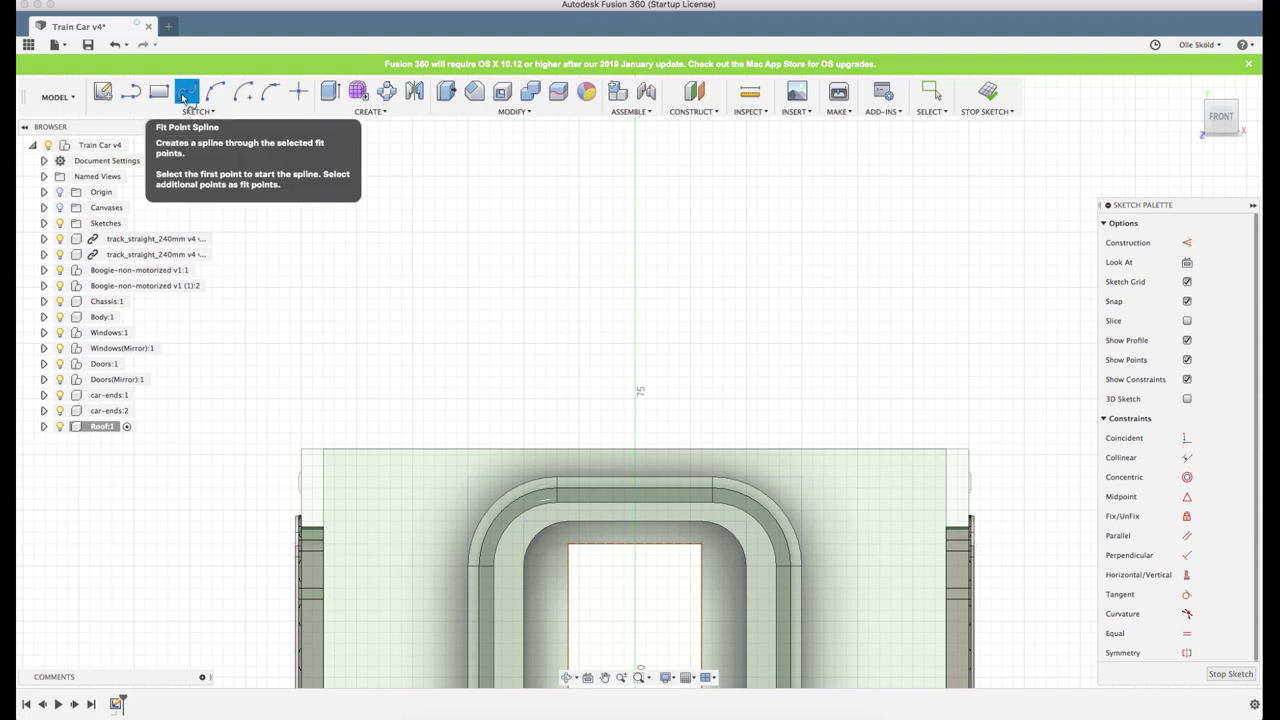
pyautogui.click(300, 449)
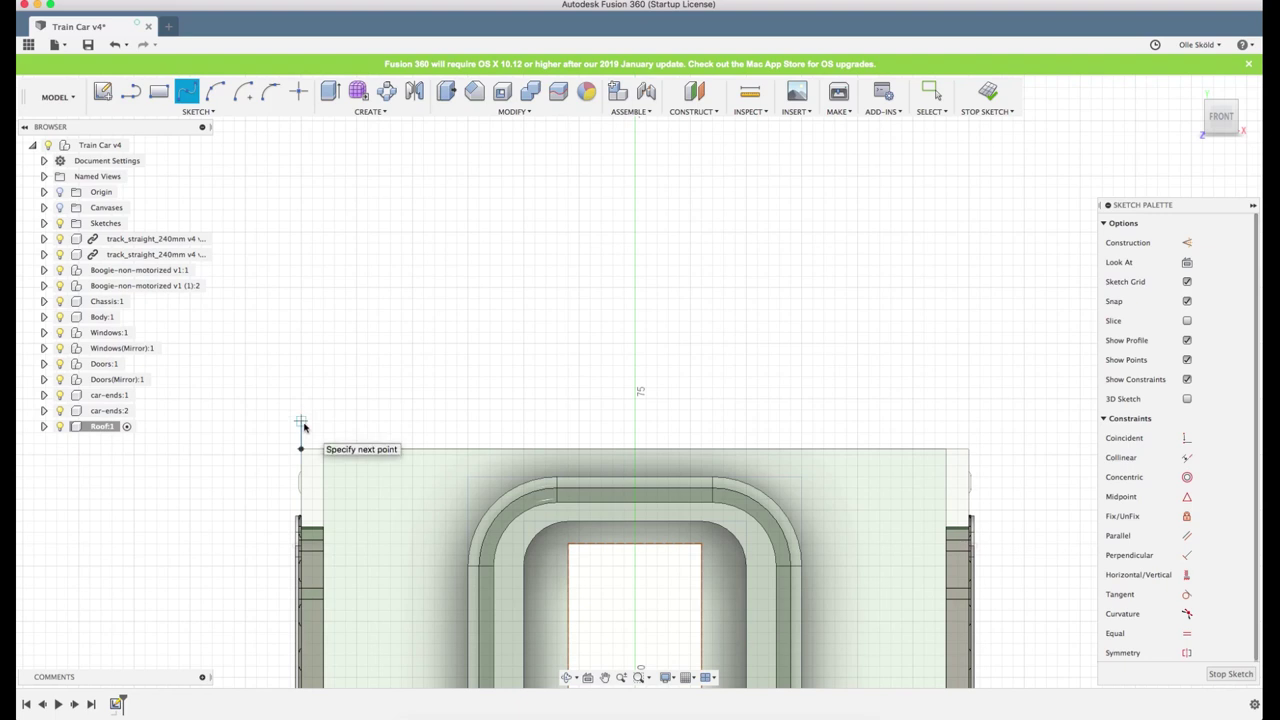
pyautogui.click(300, 421)
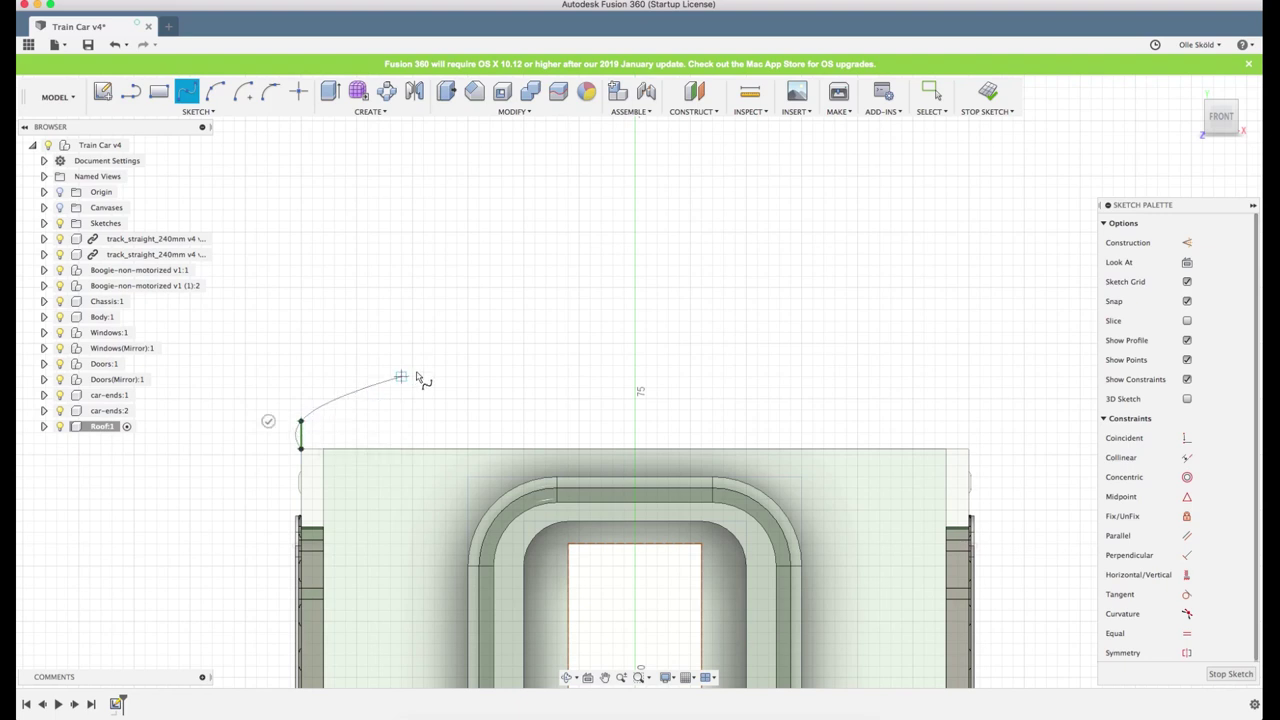
pyautogui.click(478, 355)
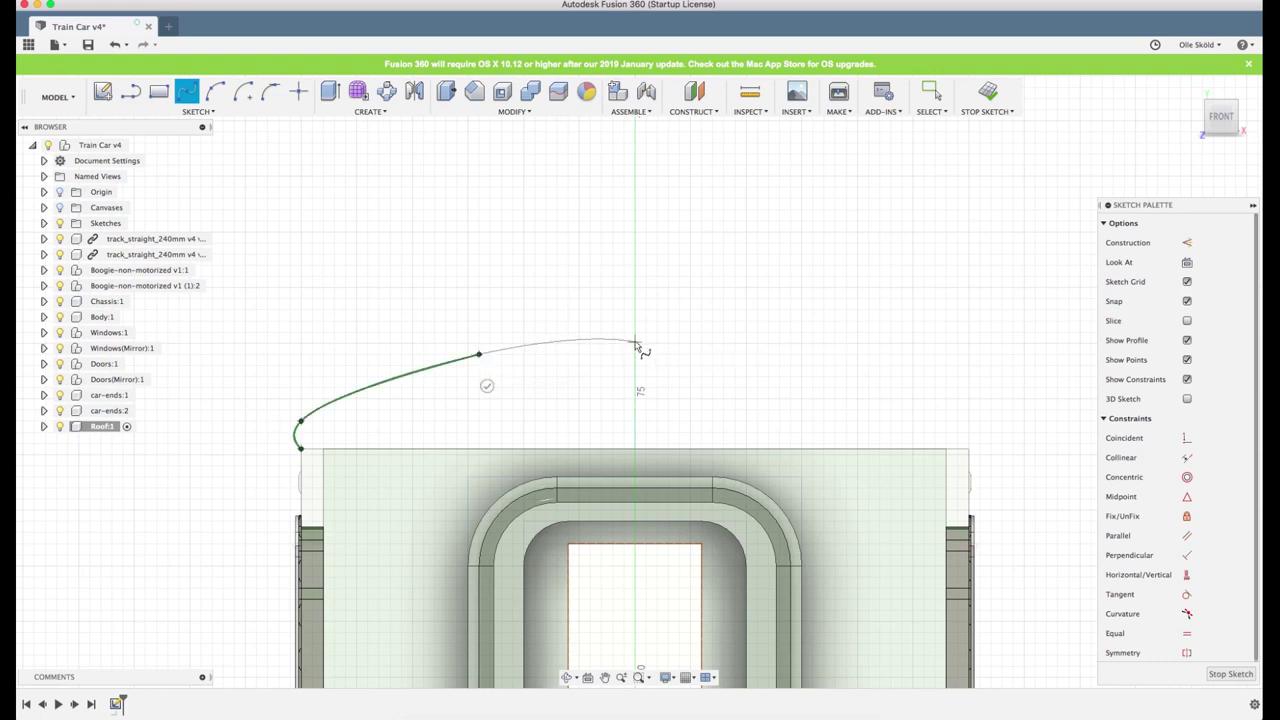
pyautogui.click(636, 343)
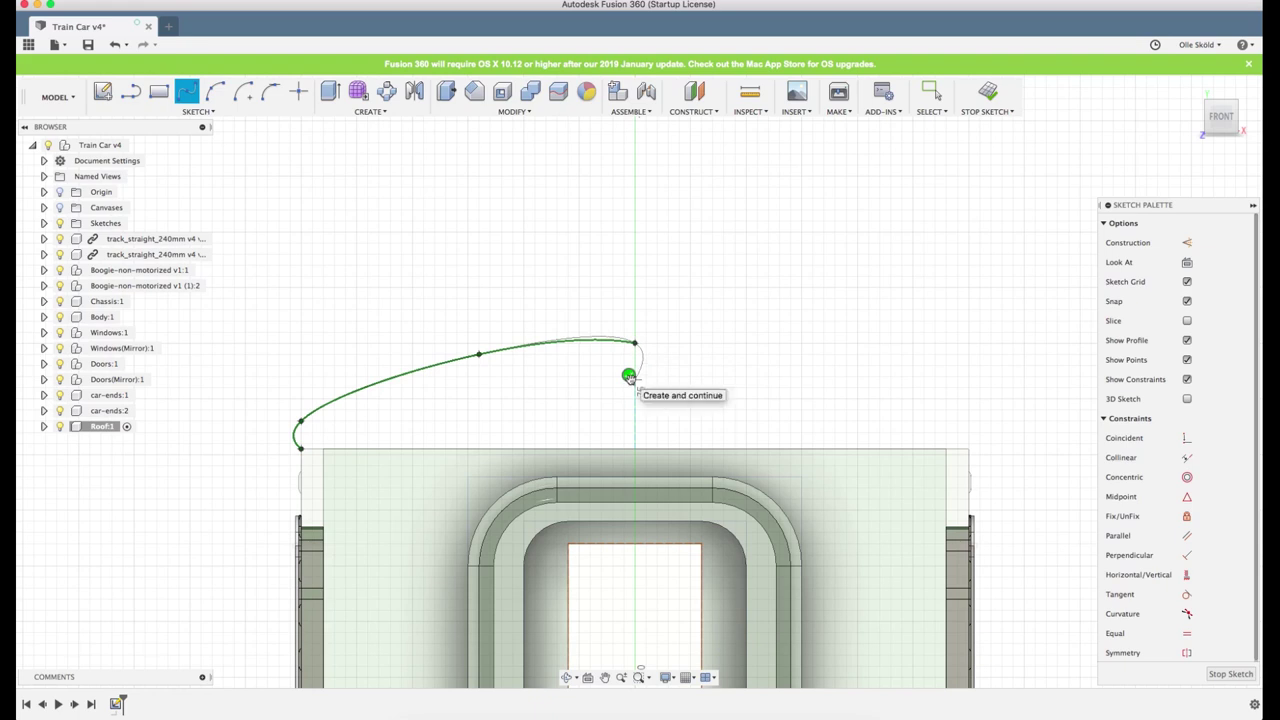
pyautogui.click(628, 376)
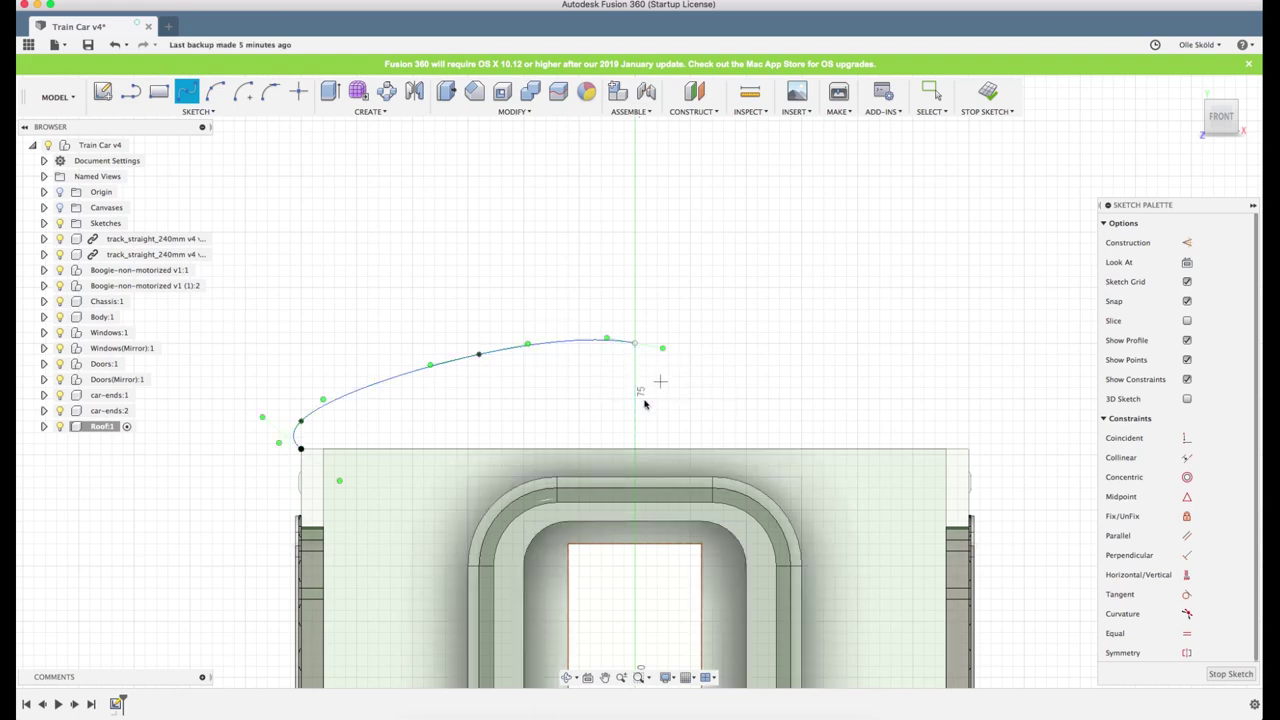
pyautogui.scroll(2, 620, 397)
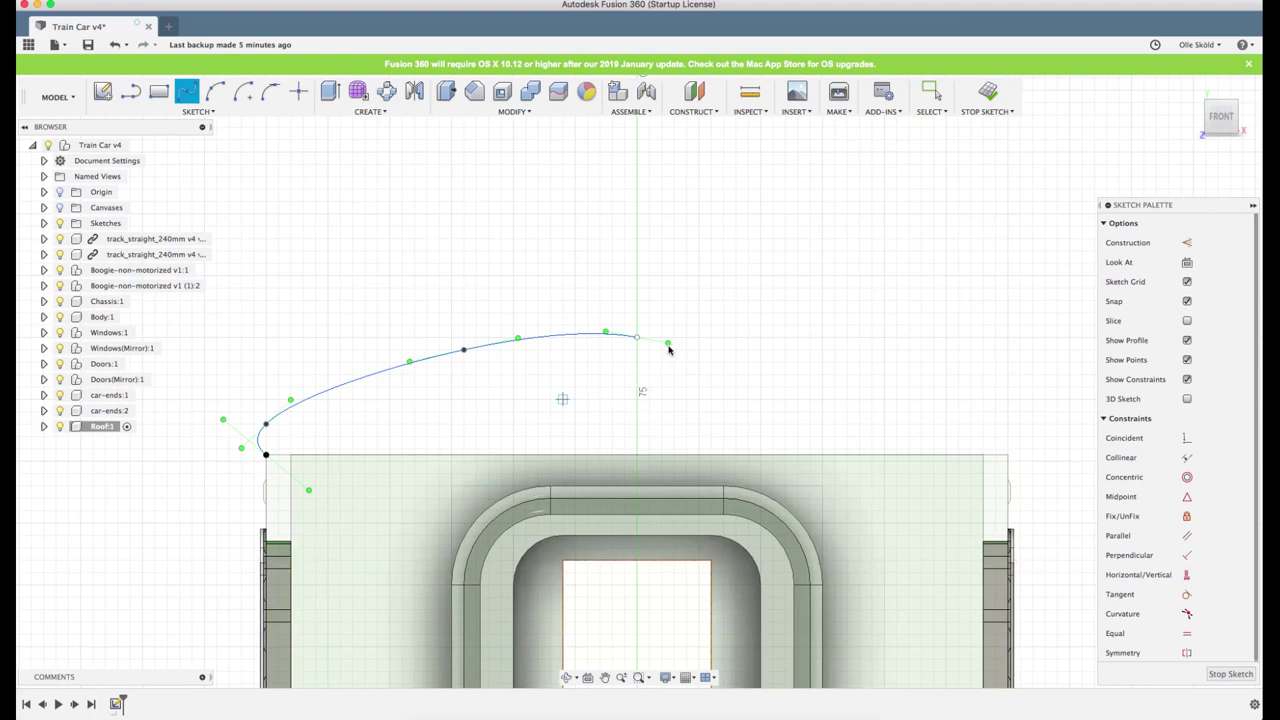
pyautogui.press('Escape')
# Level the tangent handle at the spline's apex and move the two inner fit points to X -28, Y 75 mm and X -17, Y 79 mm
pyautogui.moveTo(669, 343); pyautogui.dragTo(674, 338)
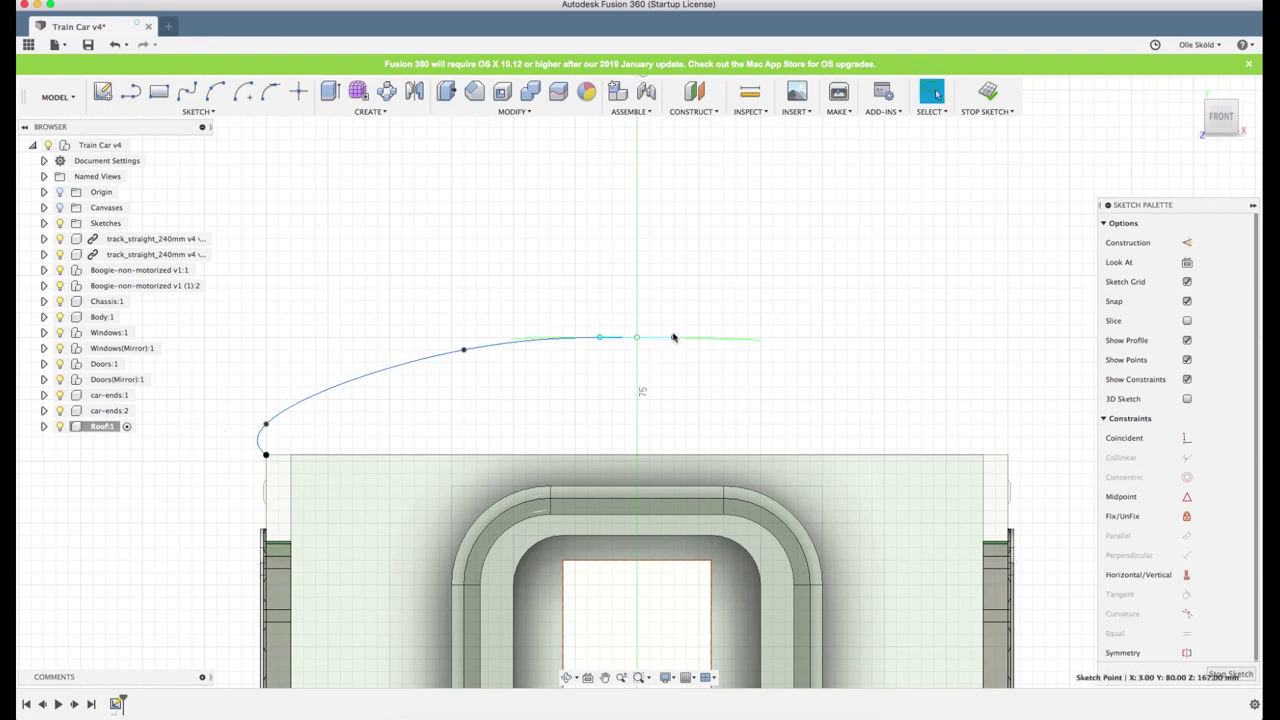
pyautogui.moveTo(464, 353); pyautogui.dragTo(451, 350)
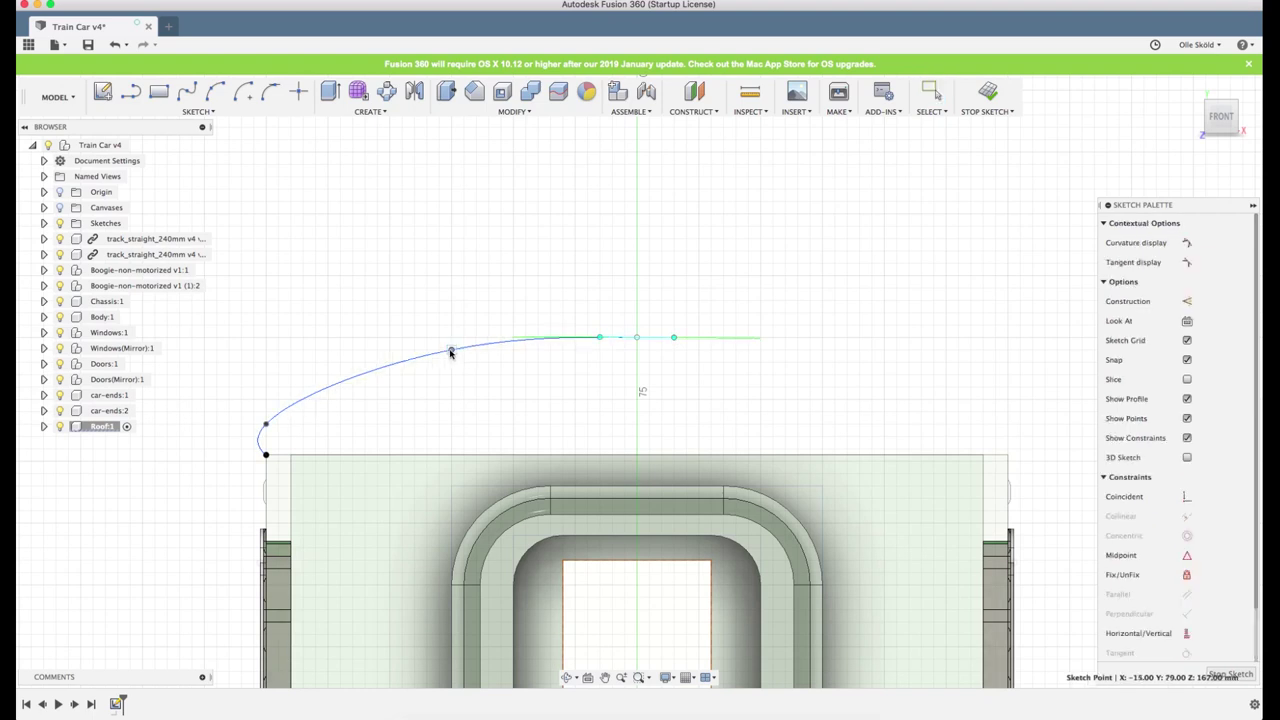
pyautogui.moveTo(265, 429); pyautogui.dragTo(292, 402)
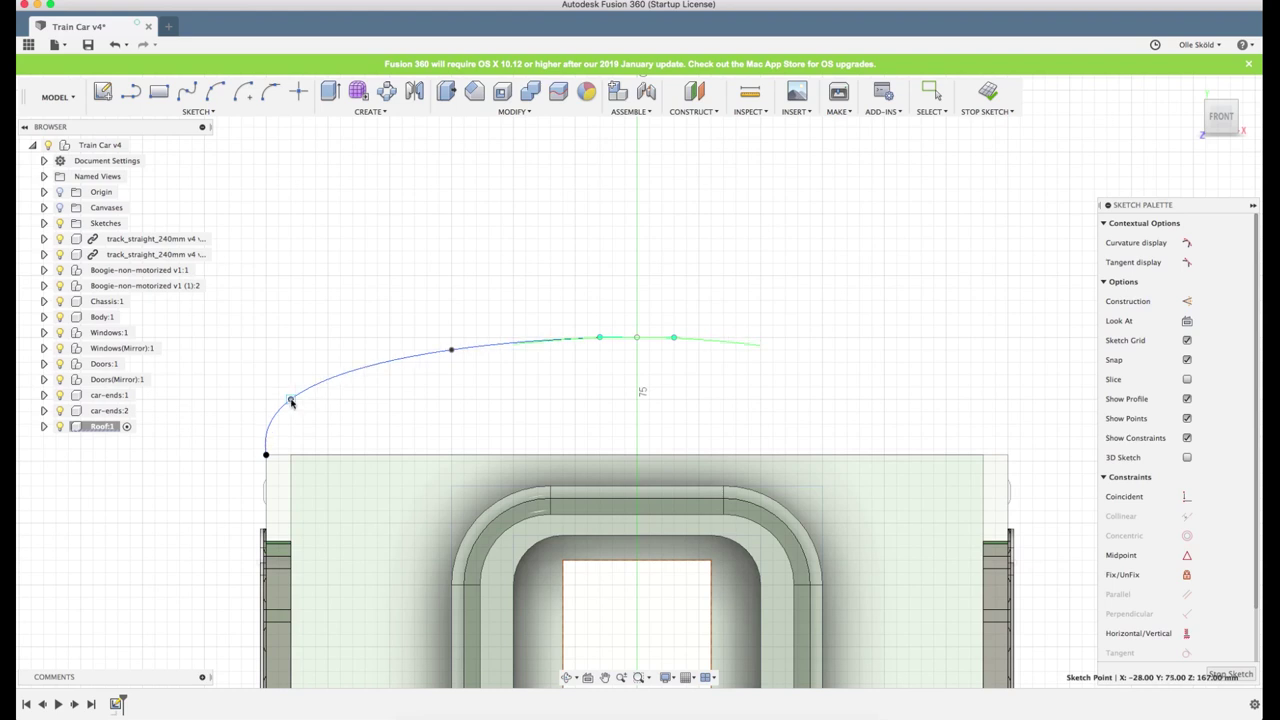
pyautogui.moveTo(450, 352); pyautogui.dragTo(425, 352)
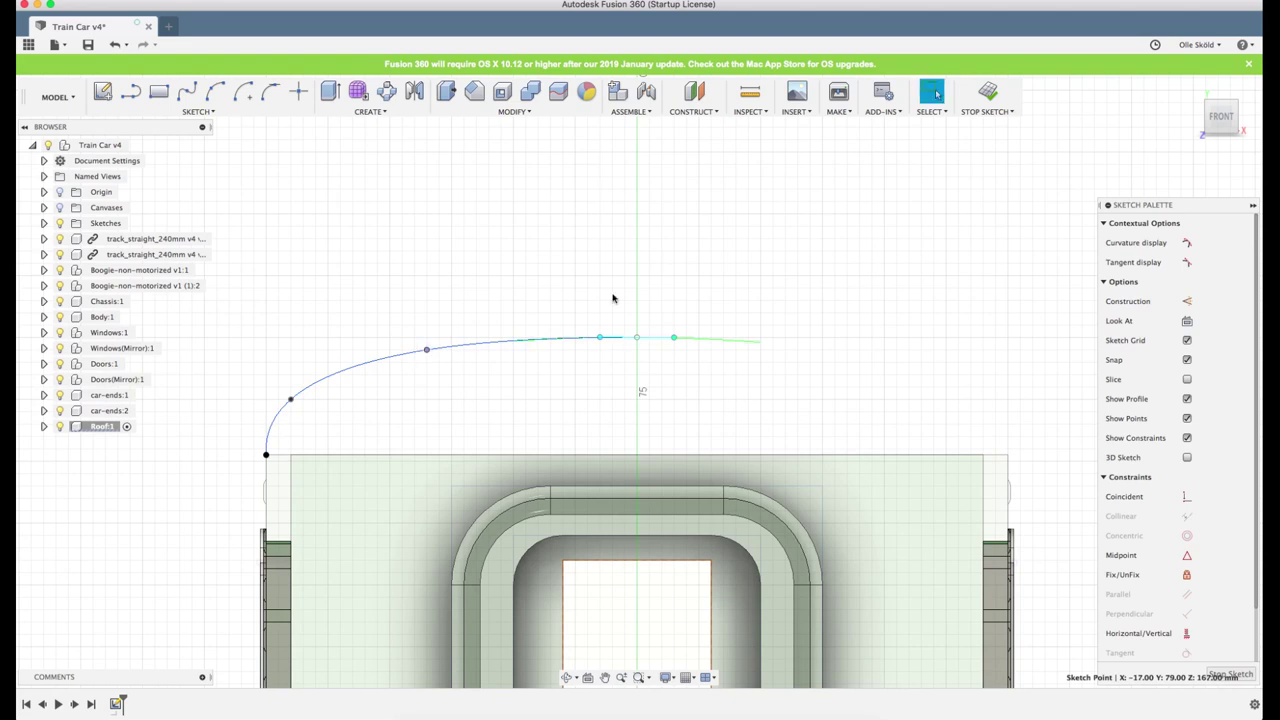
# Show the reference canvases and compare the roof curve's height with the side image of the car
pyautogui.scroll(-6, 611, 297)
pyautogui.keyDown('shift'); pyautogui.moveTo(775, 301); pyautogui.dragTo(540, 327, button='middle'); pyautogui.keyUp('shift')
pyautogui.click(60, 208)
pyautogui.moveTo(675, 217)
pyautogui.keyDown('shift'); pyautogui.mouseDown(button='middle')
pyautogui.moveTo(689, 229)
pyautogui.moveTo(999, 197)
pyautogui.mouseUp(button='middle'); pyautogui.keyUp('shift')
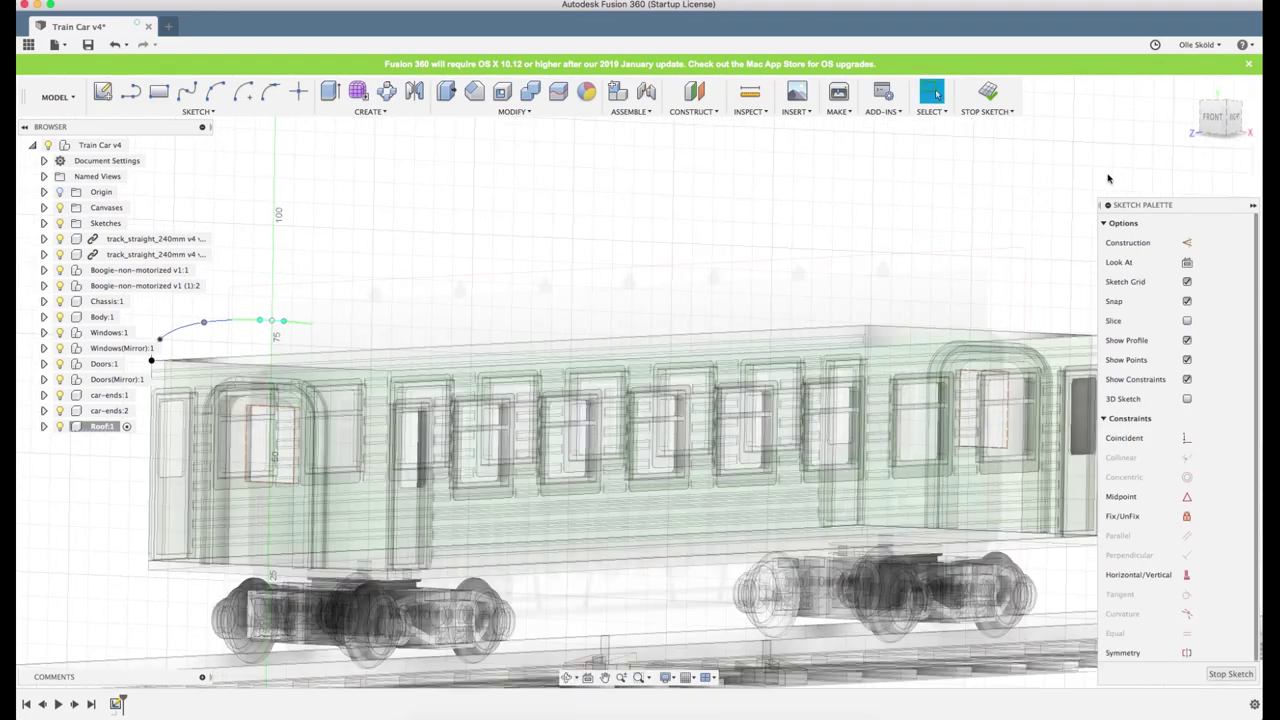
pyautogui.click(1237, 119)
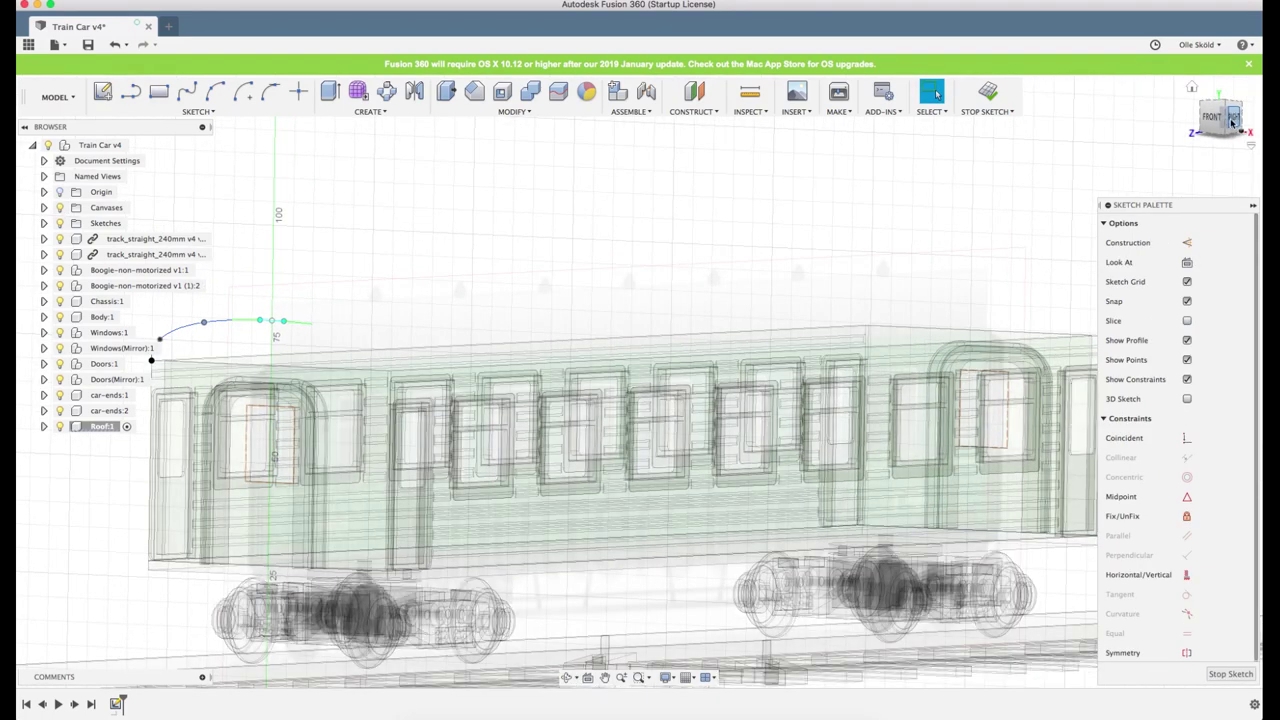
pyautogui.scroll(2, 546, 334)
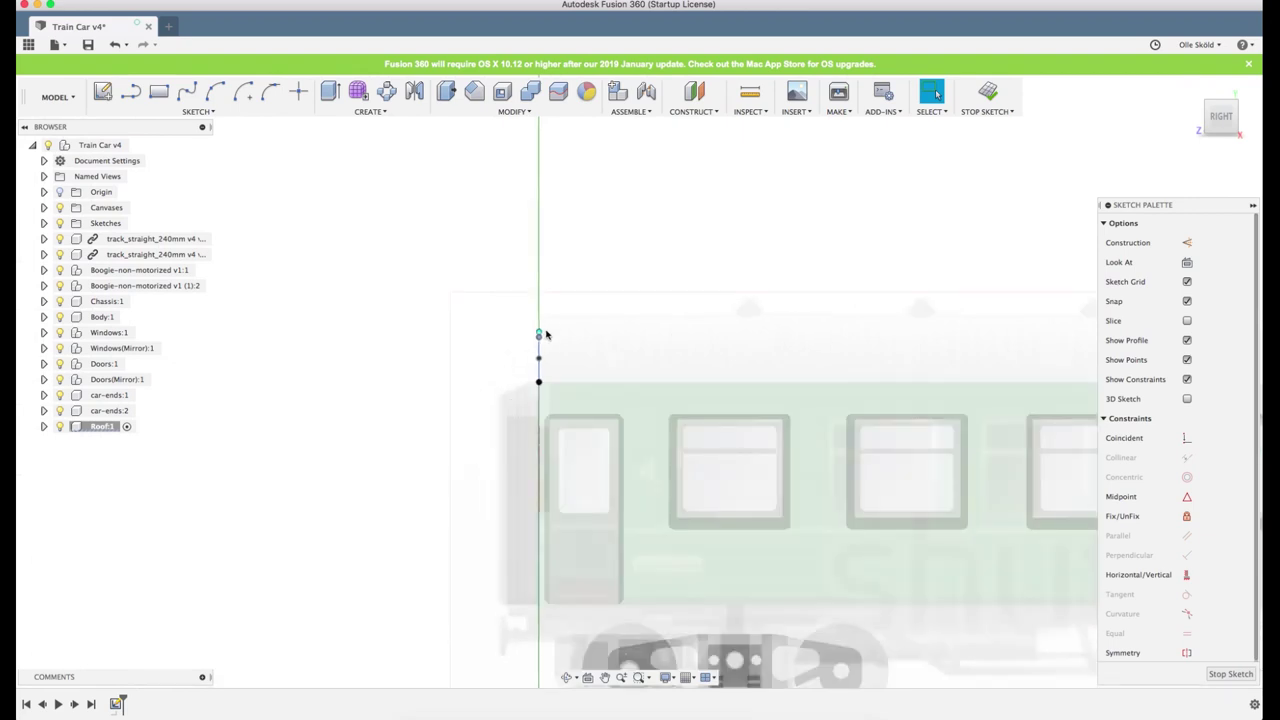
pyautogui.scroll(-4, 546, 334)
pyautogui.keyDown('shift'); pyautogui.moveTo(574, 337); pyautogui.dragTo(592, 334, button='middle'); pyautogui.keyUp('shift')
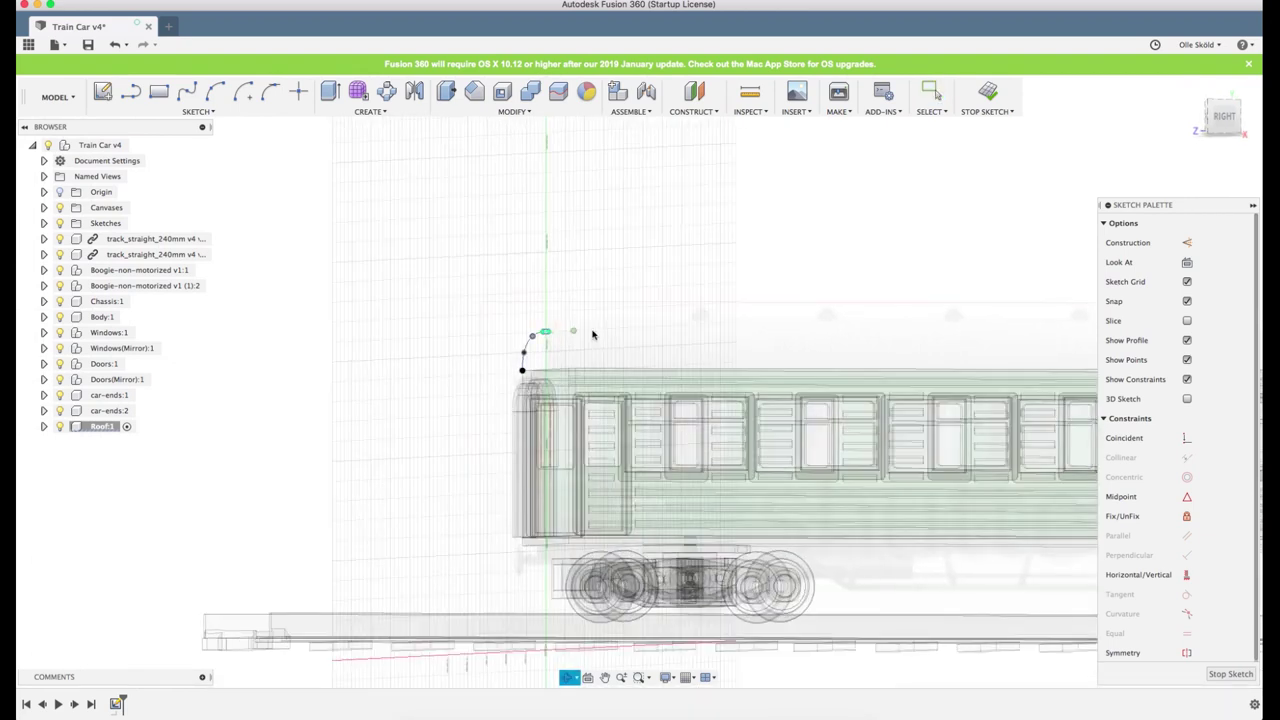
# Raise the spline's apex to Y 83 mm and move its upper inner fit point to X -18, Y 81 mm
pyautogui.click(1210, 119)
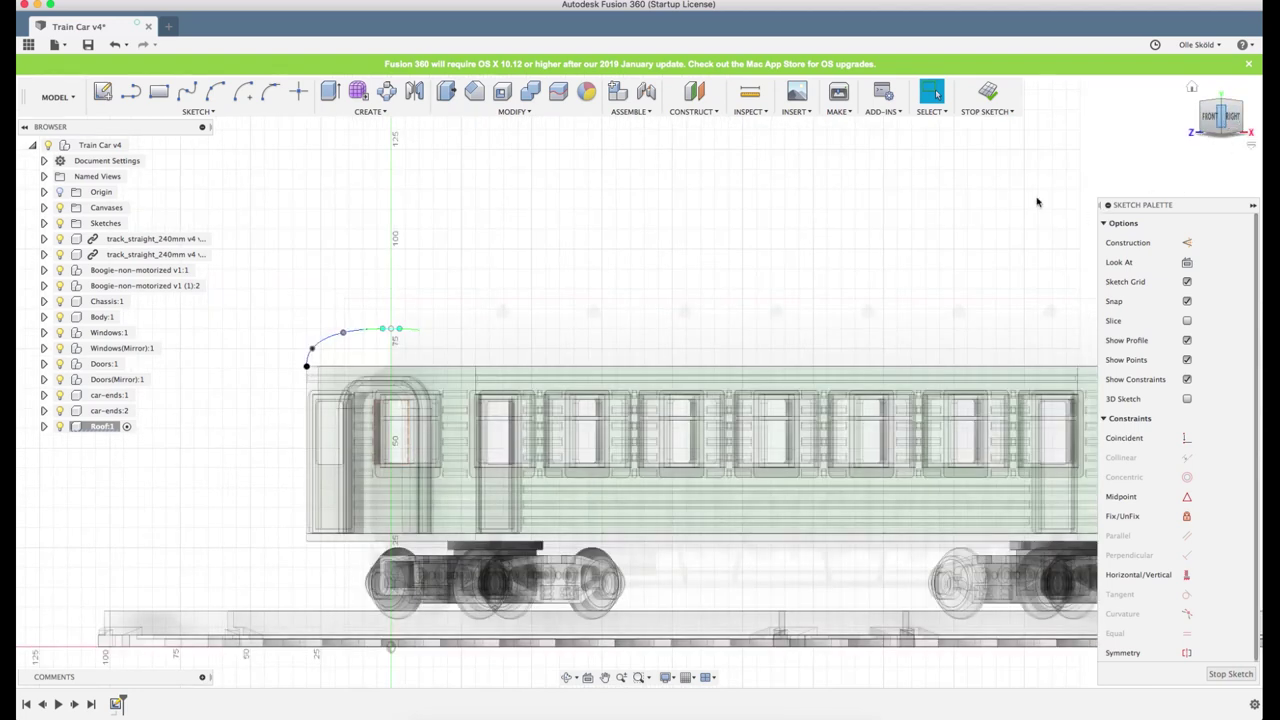
pyautogui.scroll(5, 350, 330)
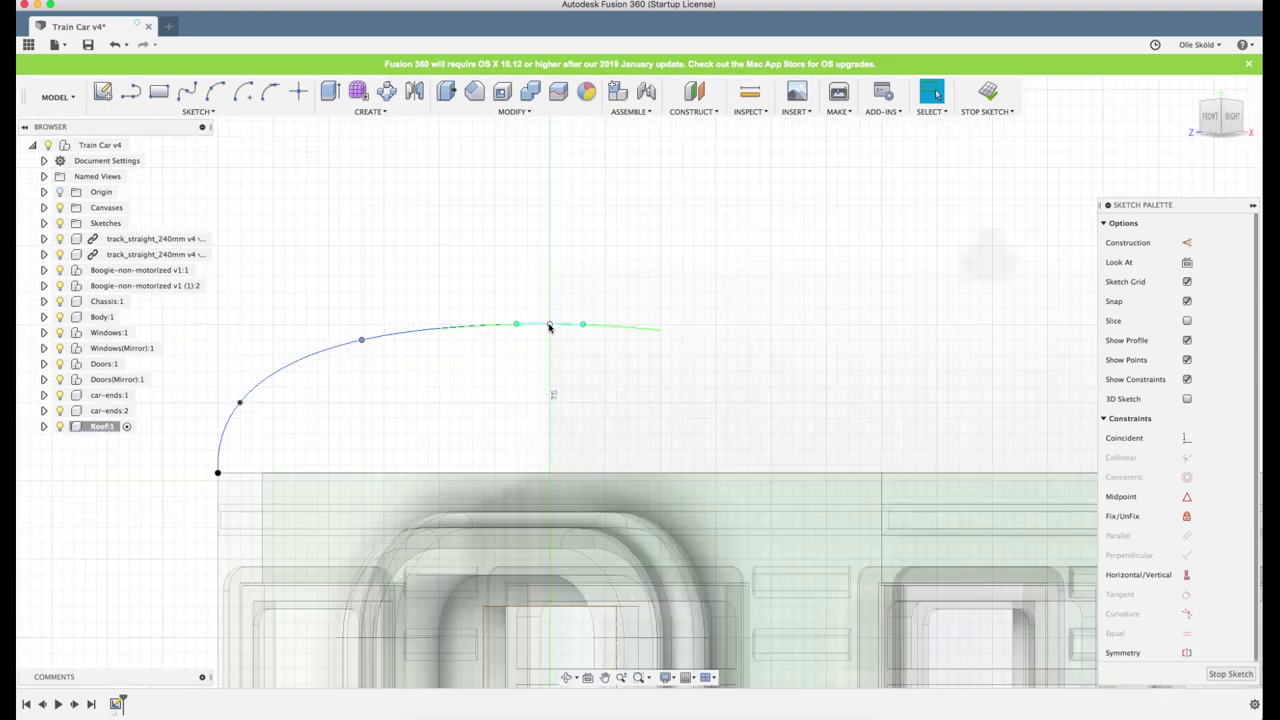
pyautogui.moveTo(549, 326); pyautogui.dragTo(549, 280)
pyautogui.press('Escape')
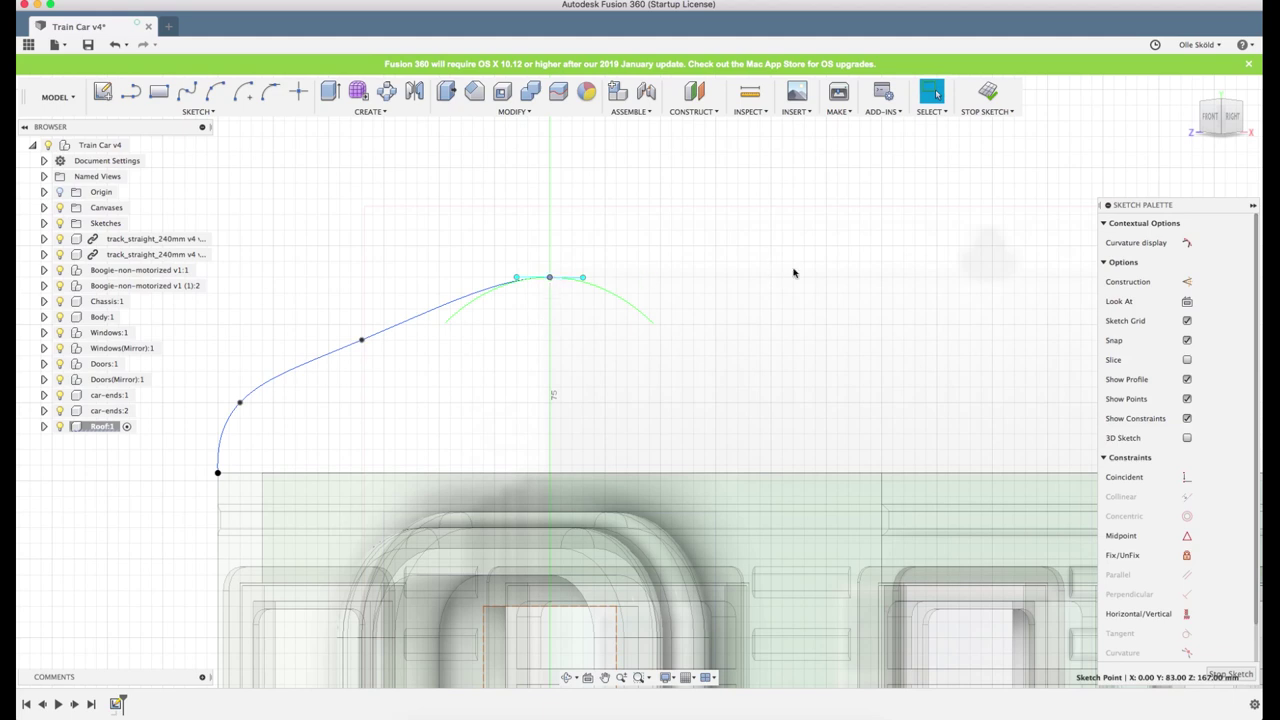
pyautogui.click(1209, 117)
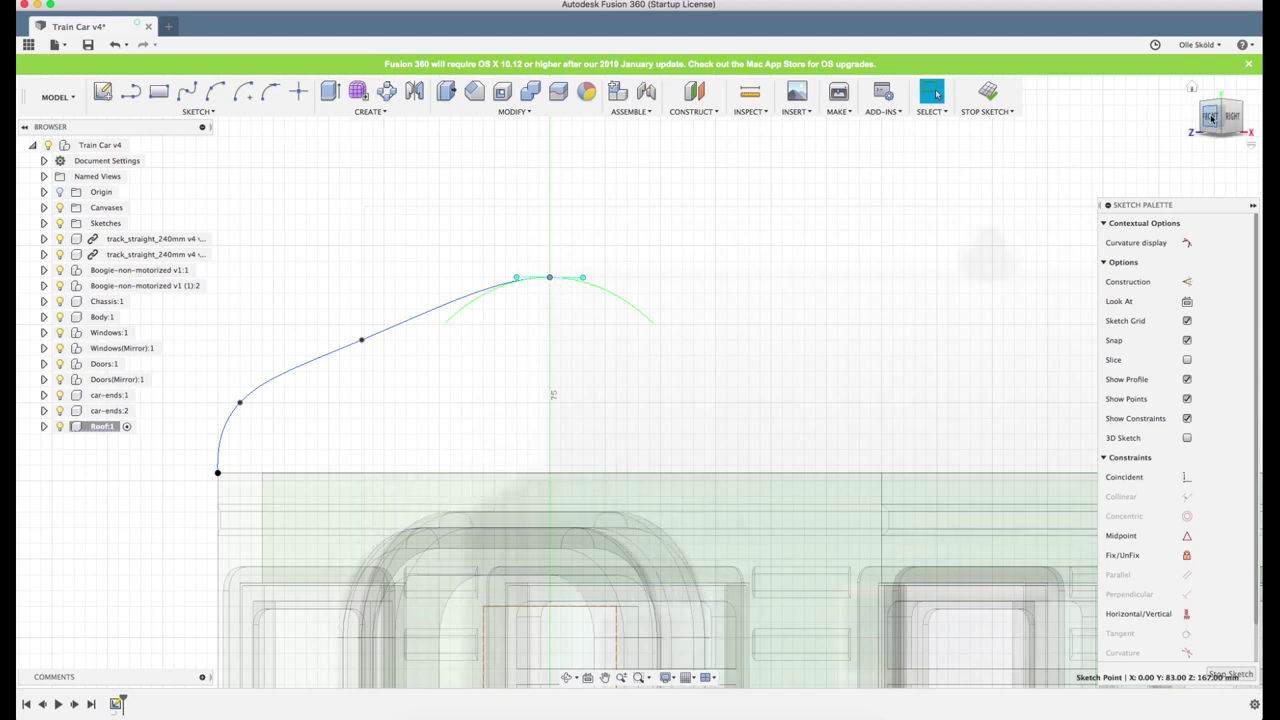
pyautogui.scroll(-4, 934, 312)
pyautogui.scroll(5, 236, 291)
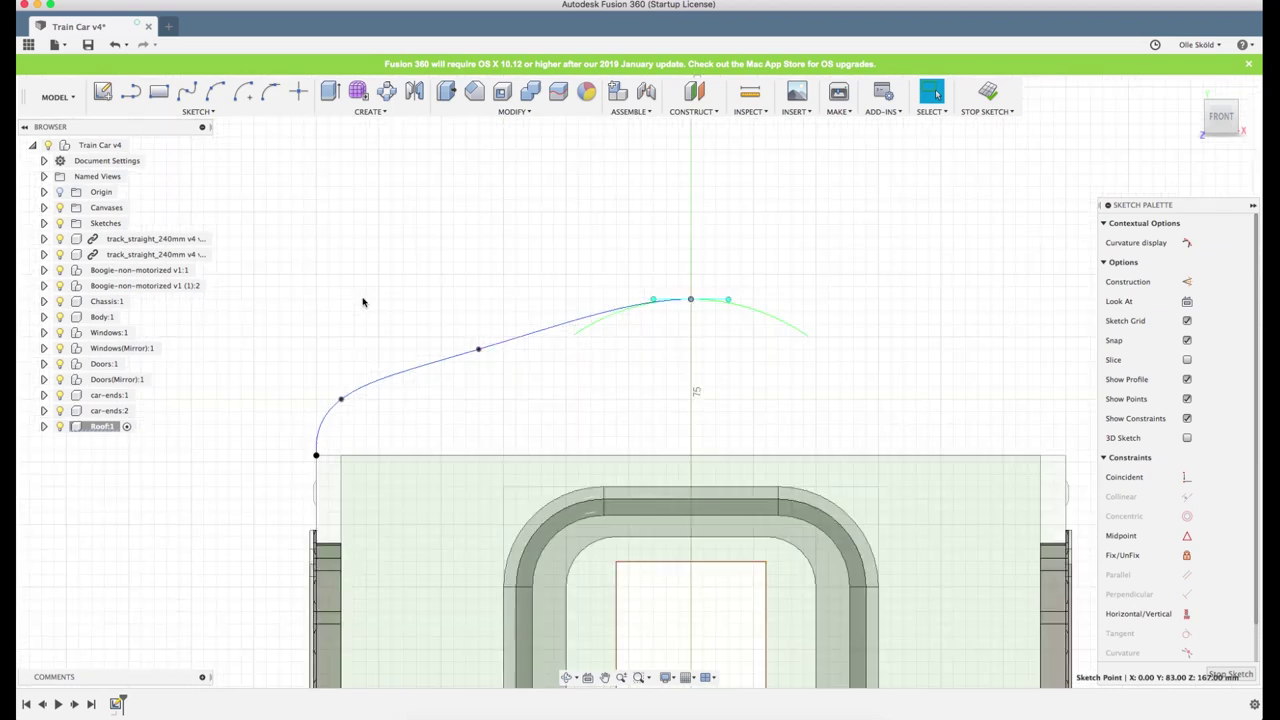
pyautogui.moveTo(519, 369); pyautogui.dragTo(504, 340)
pyautogui.scroll(-3, 420, 329)
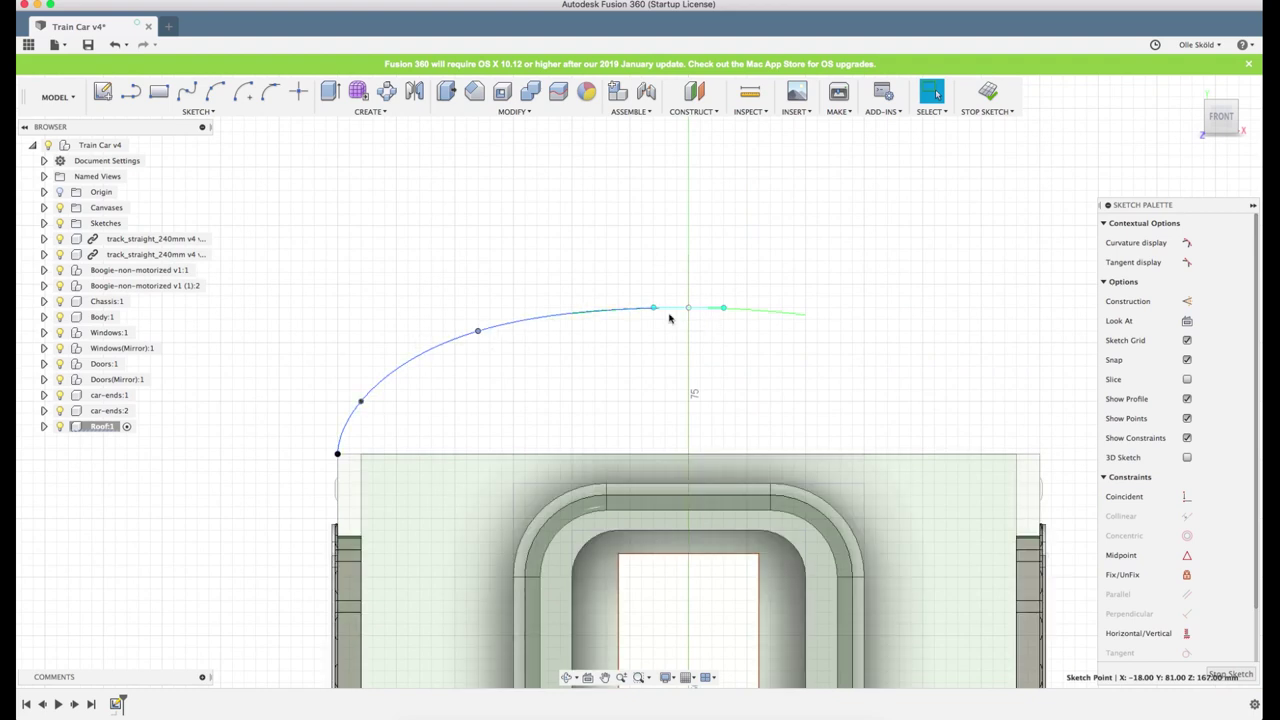
# Close the half roof profile with a vertical line from the spline's apex to the midpoint of the end wall's upper edge
pyautogui.press('l')
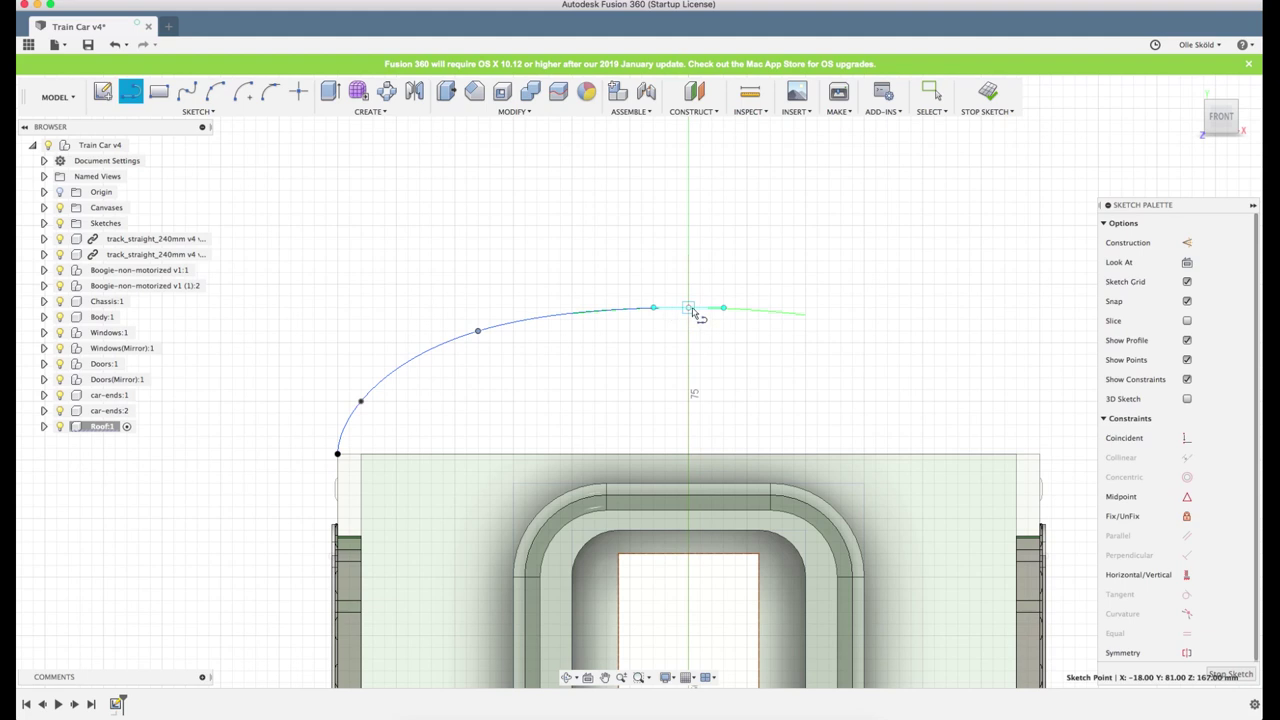
pyautogui.click(688, 308)
pyautogui.click(688, 455)
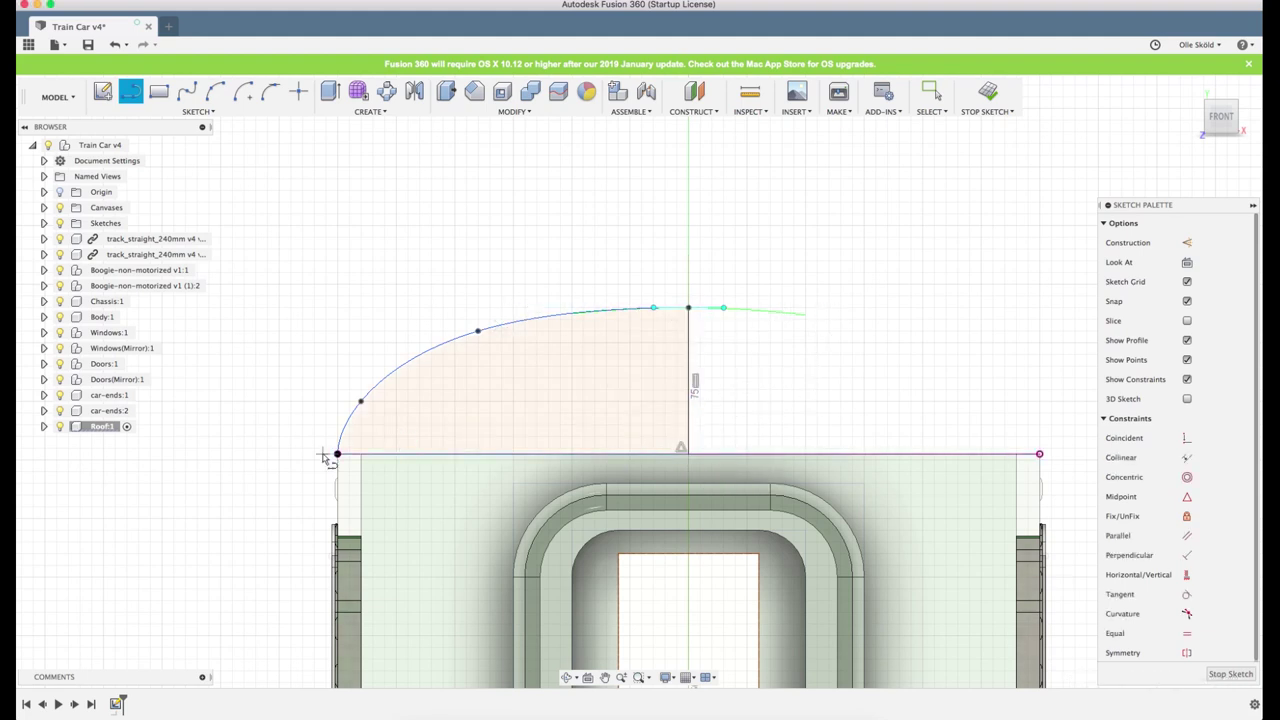
pyautogui.scroll(3, 449, 293)
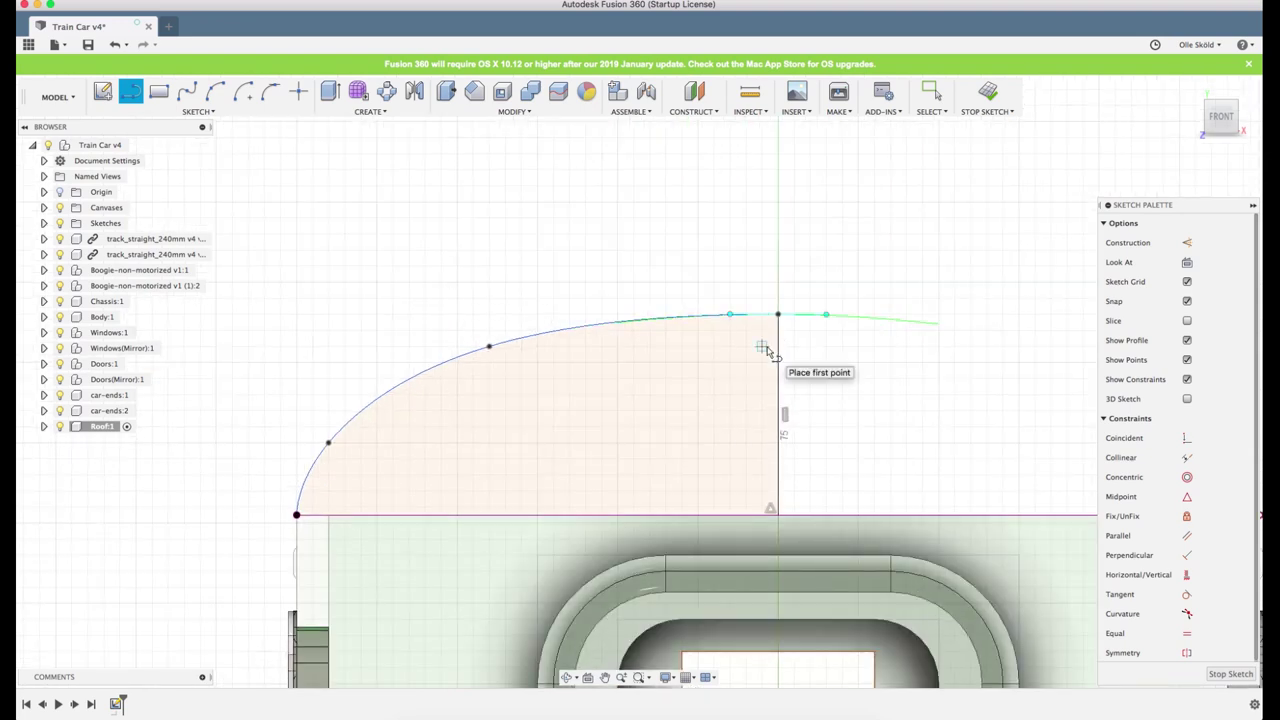
pyautogui.scroll(-3, 572, 300)
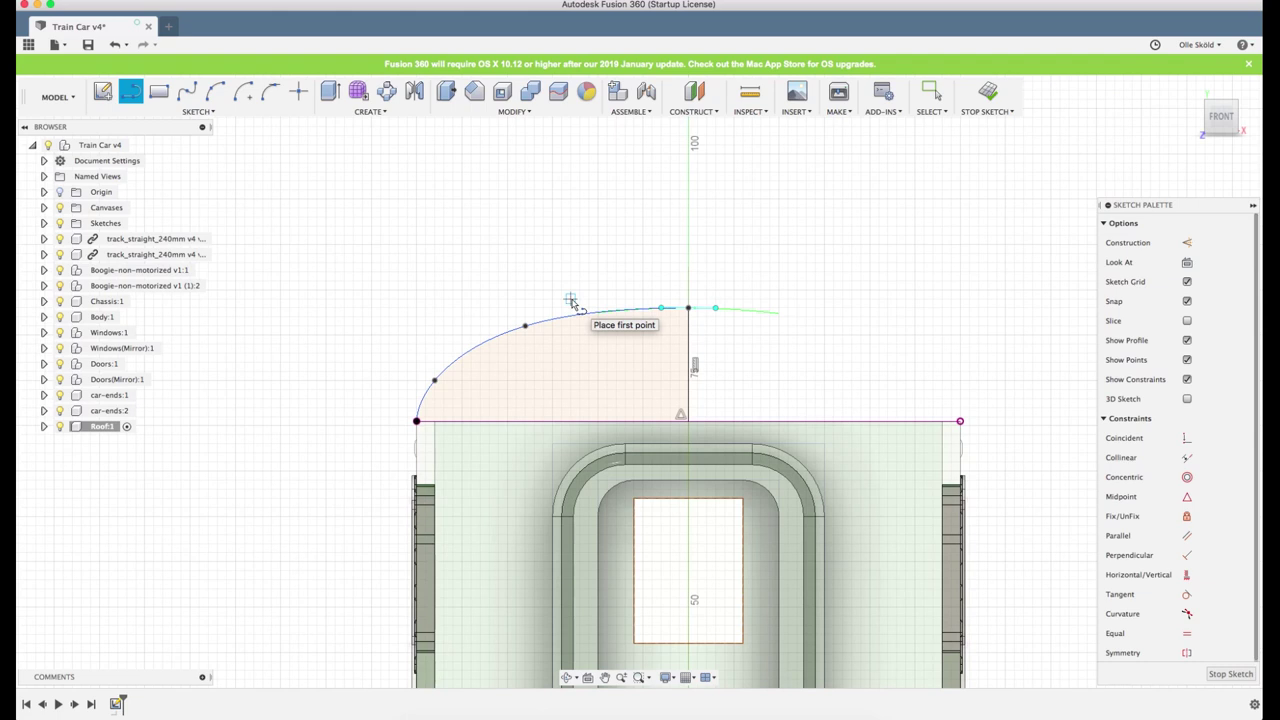
# Extrude the half roof profile by -274 mm along the car to the opposite end as a new body
pyautogui.press('e')
pyautogui.click(560, 380)
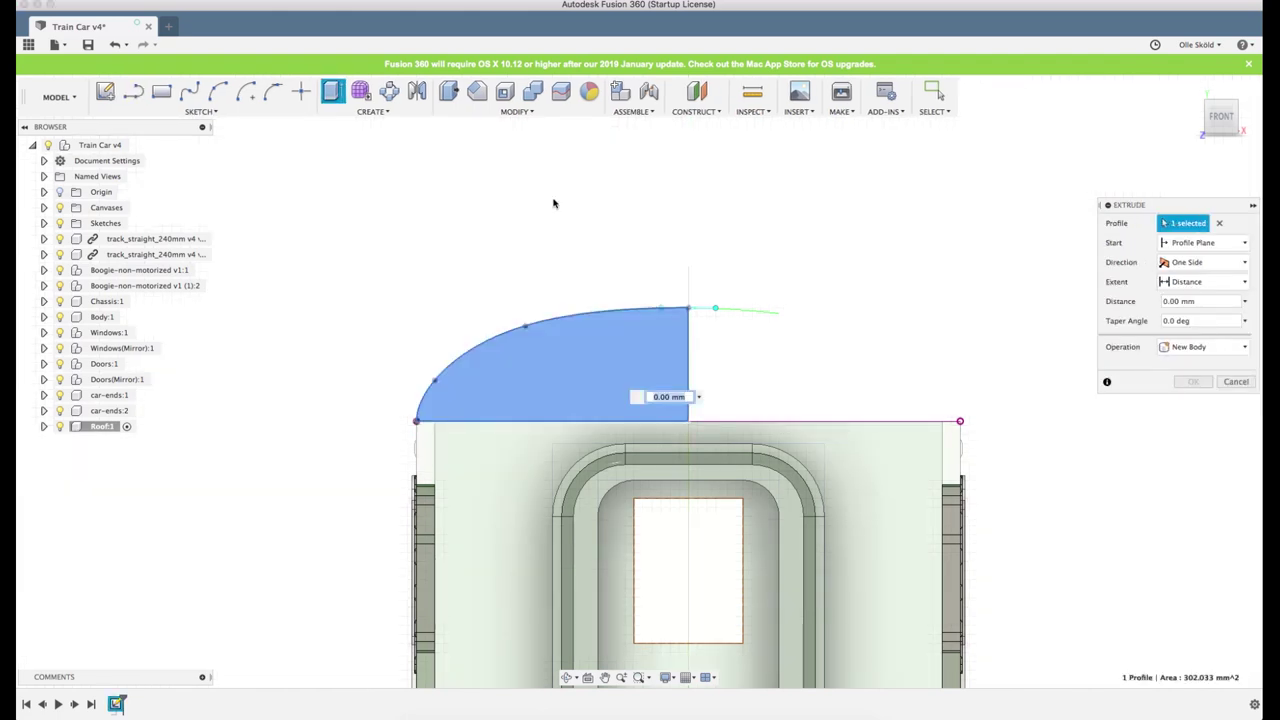
pyautogui.scroll(-5, 668, 244)
pyautogui.keyDown('shift'); pyautogui.moveTo(736, 243); pyautogui.dragTo(769, 244, button='middle'); pyautogui.keyUp('shift')
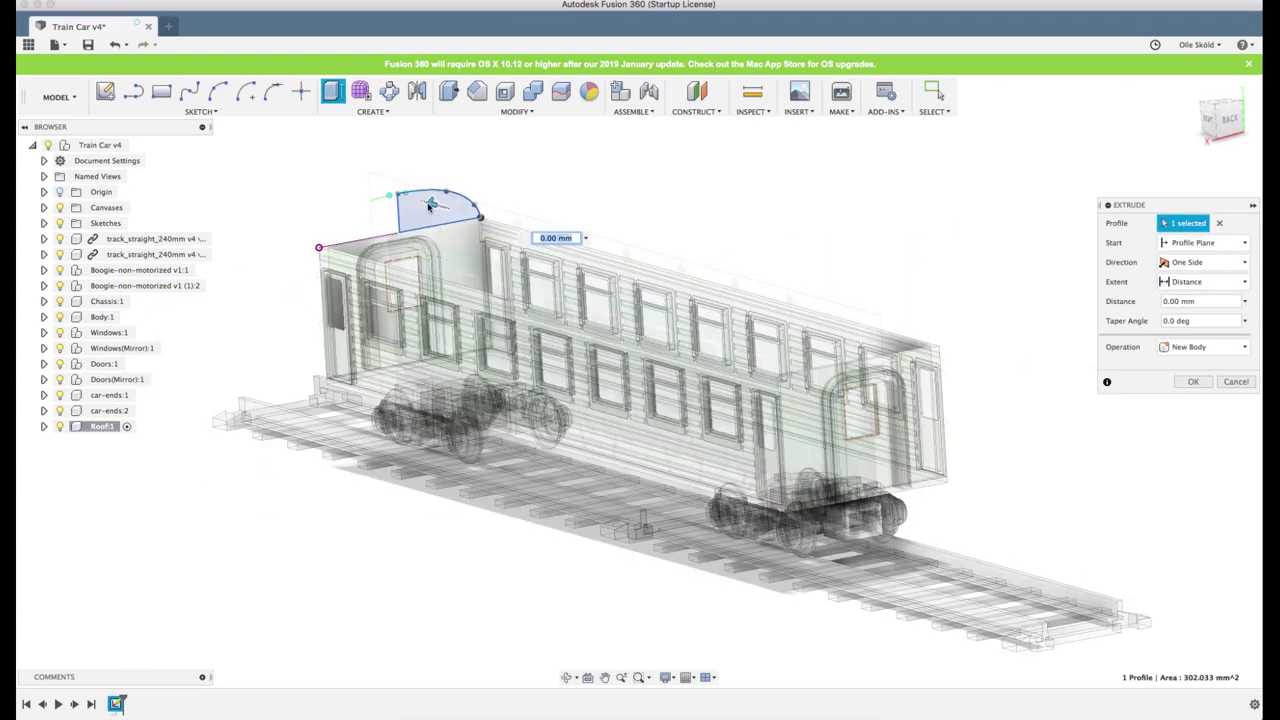
pyautogui.click(924, 361)
pyautogui.keyDown('shift'); pyautogui.moveTo(924, 361); pyautogui.dragTo(963, 326, button='middle'); pyautogui.keyUp('shift')
pyautogui.scroll(3, 963, 323)
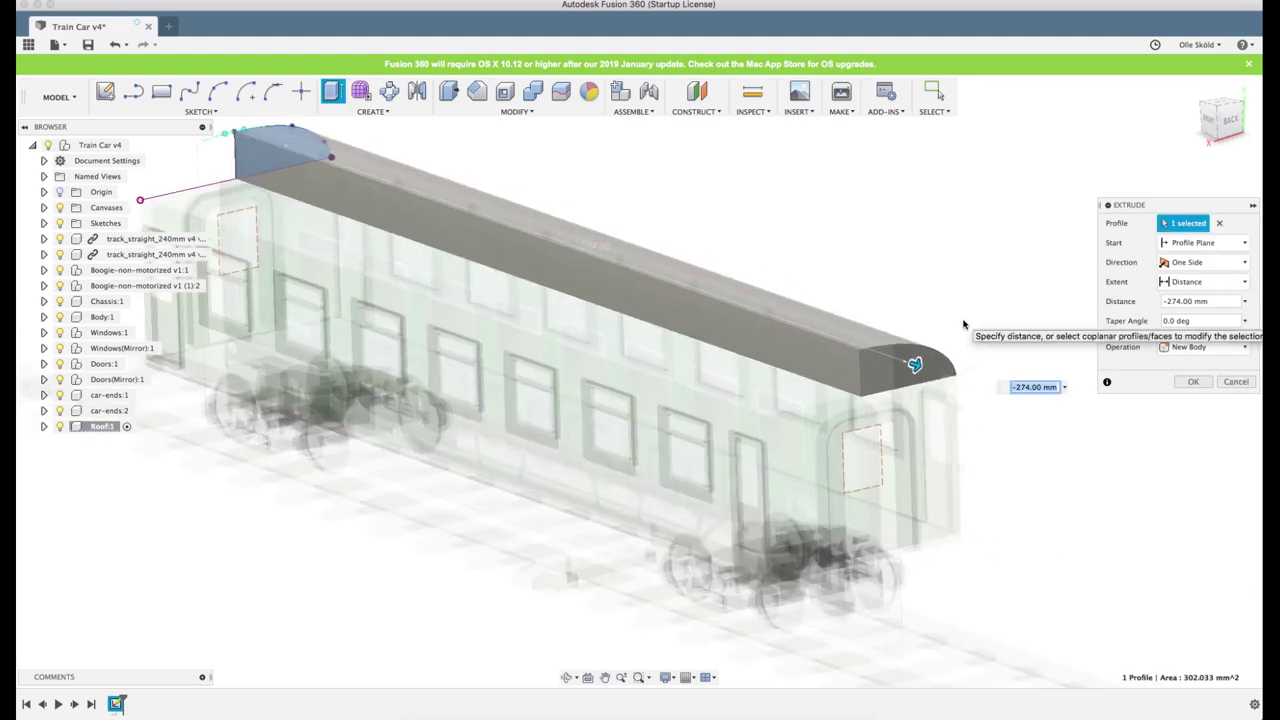
pyautogui.click(1197, 381)
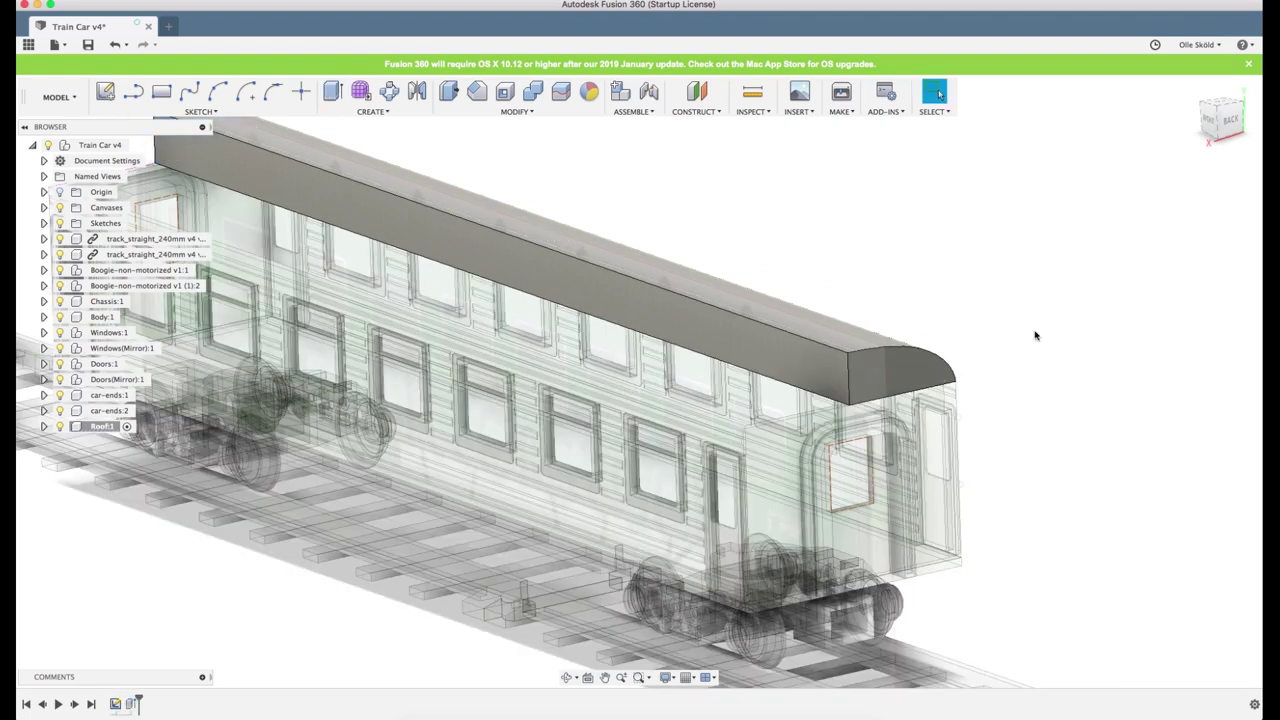
# Examine the extruded half roof along the car's length and at its end face
pyautogui.scroll(-3, 1035, 331)
pyautogui.keyDown('shift'); pyautogui.moveTo(1035, 331); pyautogui.dragTo(940, 341, button='middle'); pyautogui.keyUp('shift')
pyautogui.keyDown('shift'); pyautogui.moveTo(780, 325); pyautogui.dragTo(937, 340, button='middle'); pyautogui.keyUp('shift')
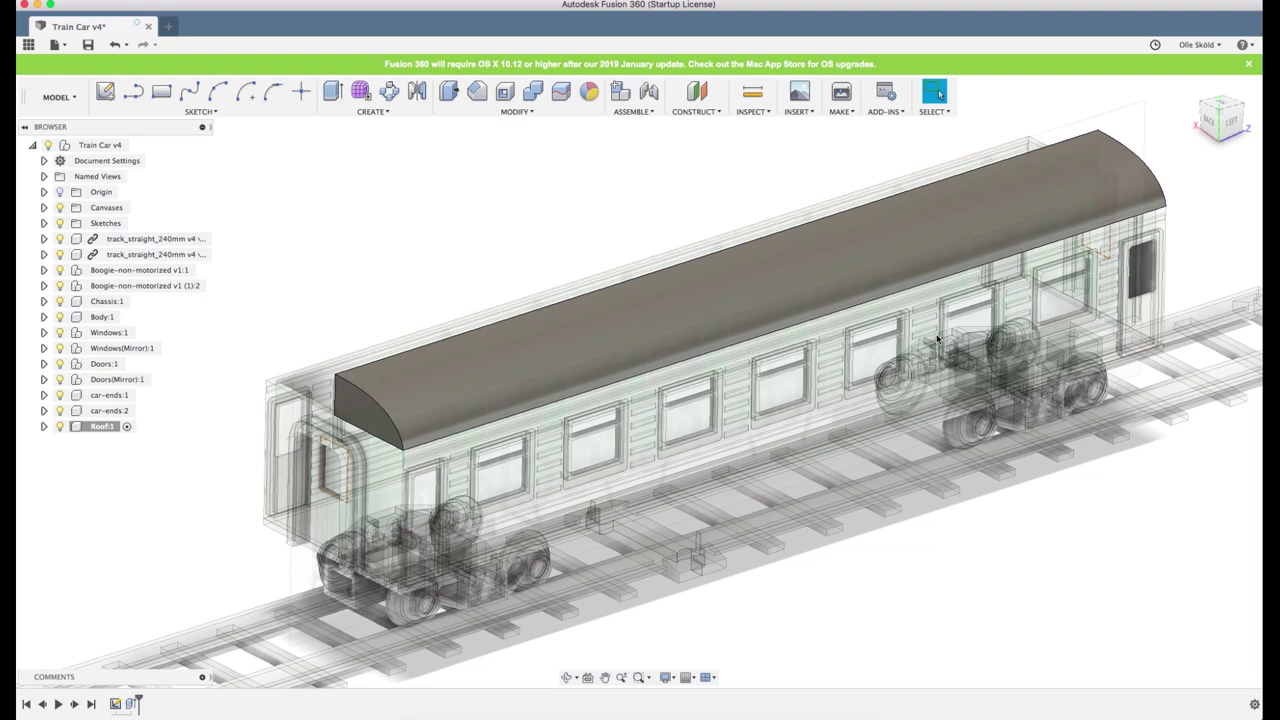
pyautogui.scroll(-3, 382, 410)
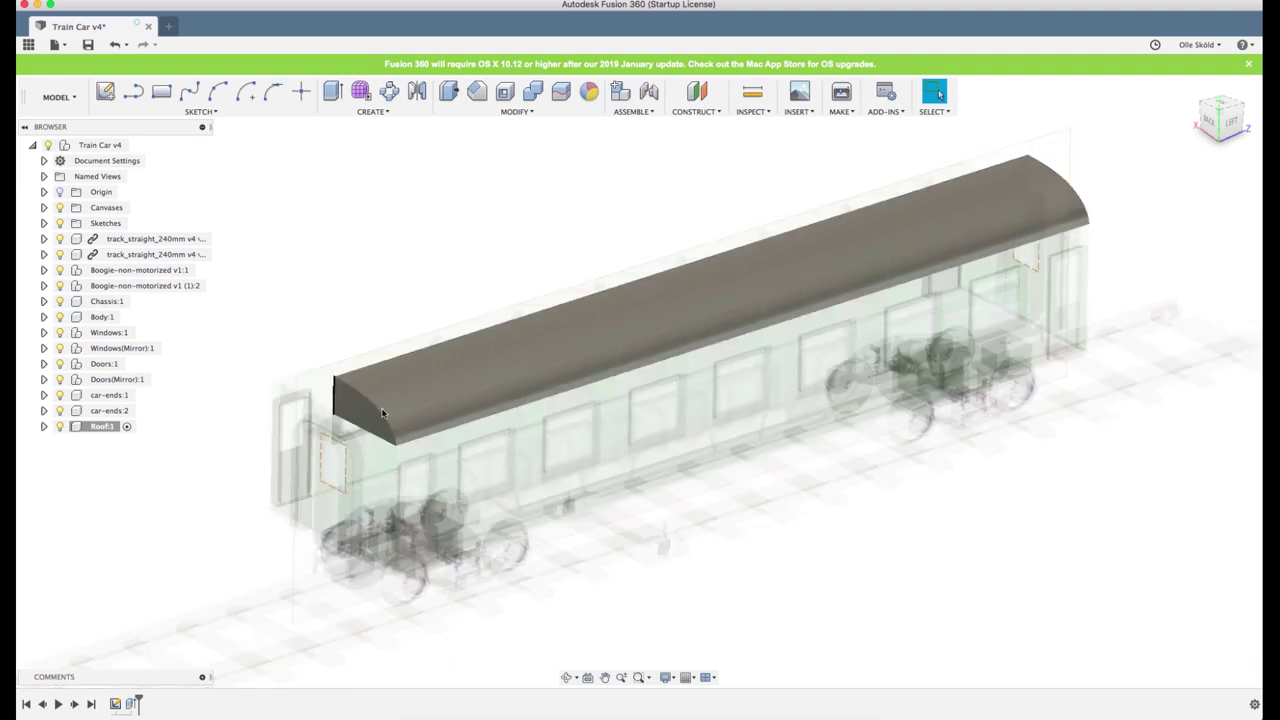
pyautogui.scroll(3, 379, 413)
pyautogui.scroll(4, 379, 412)
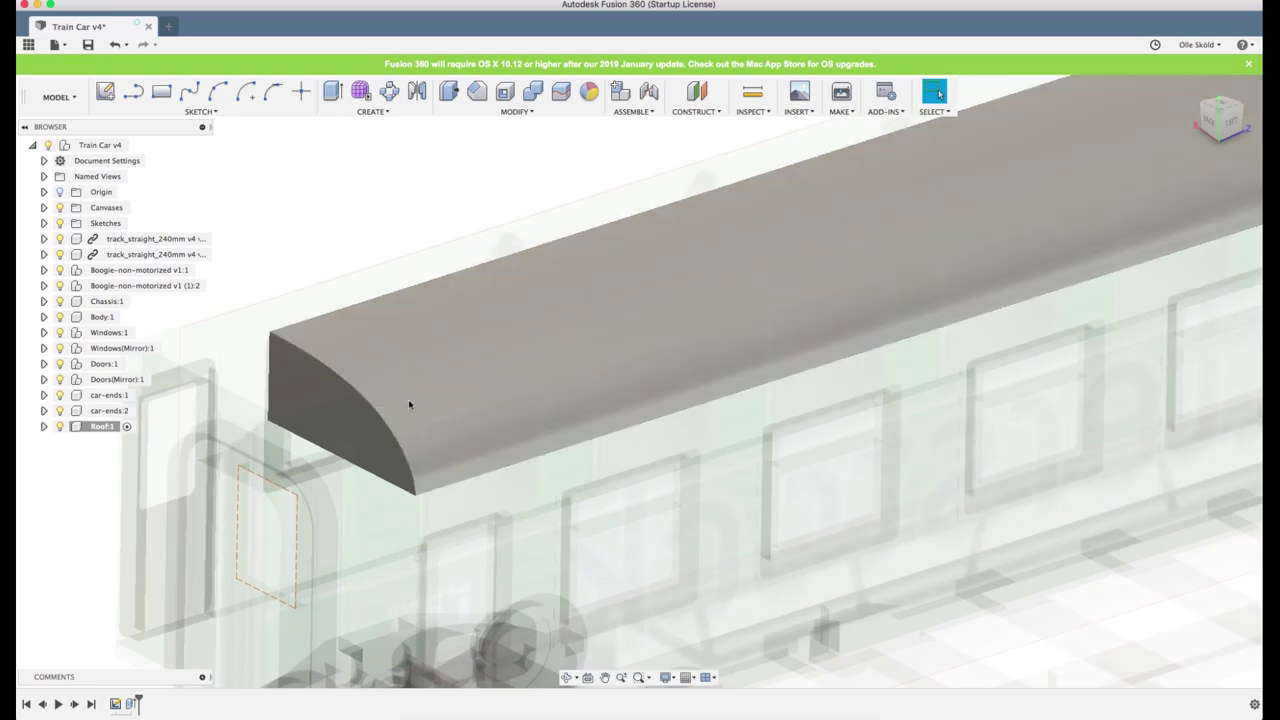
pyautogui.scroll(-5, 404, 402)
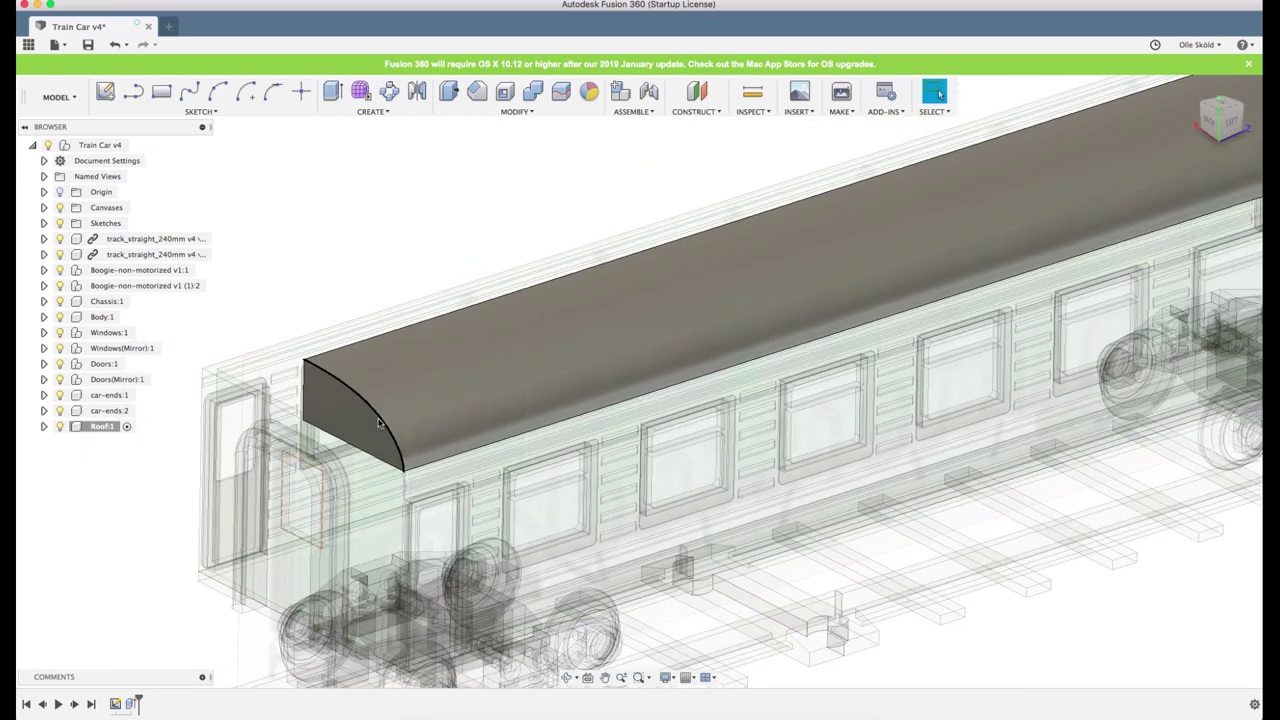
pyautogui.scroll(-3, 379, 422)
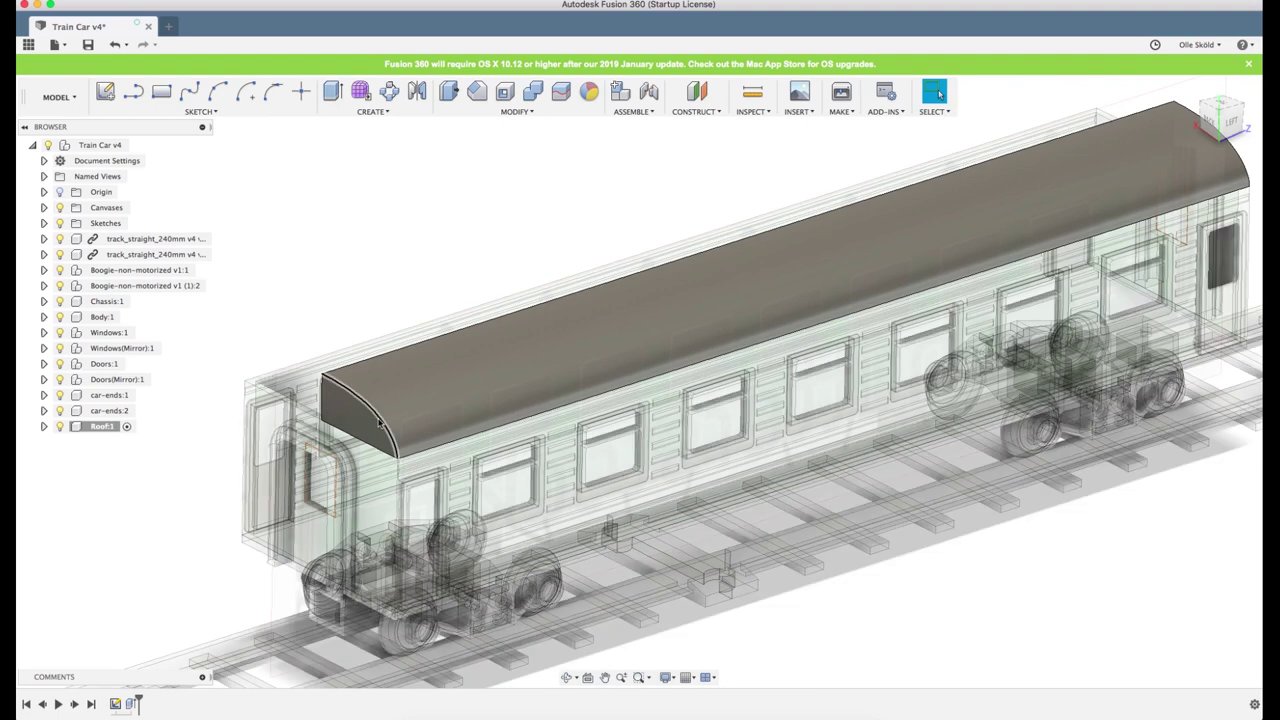
# Start a new sketch on the half roof's flat end face
pyautogui.click(370, 429)
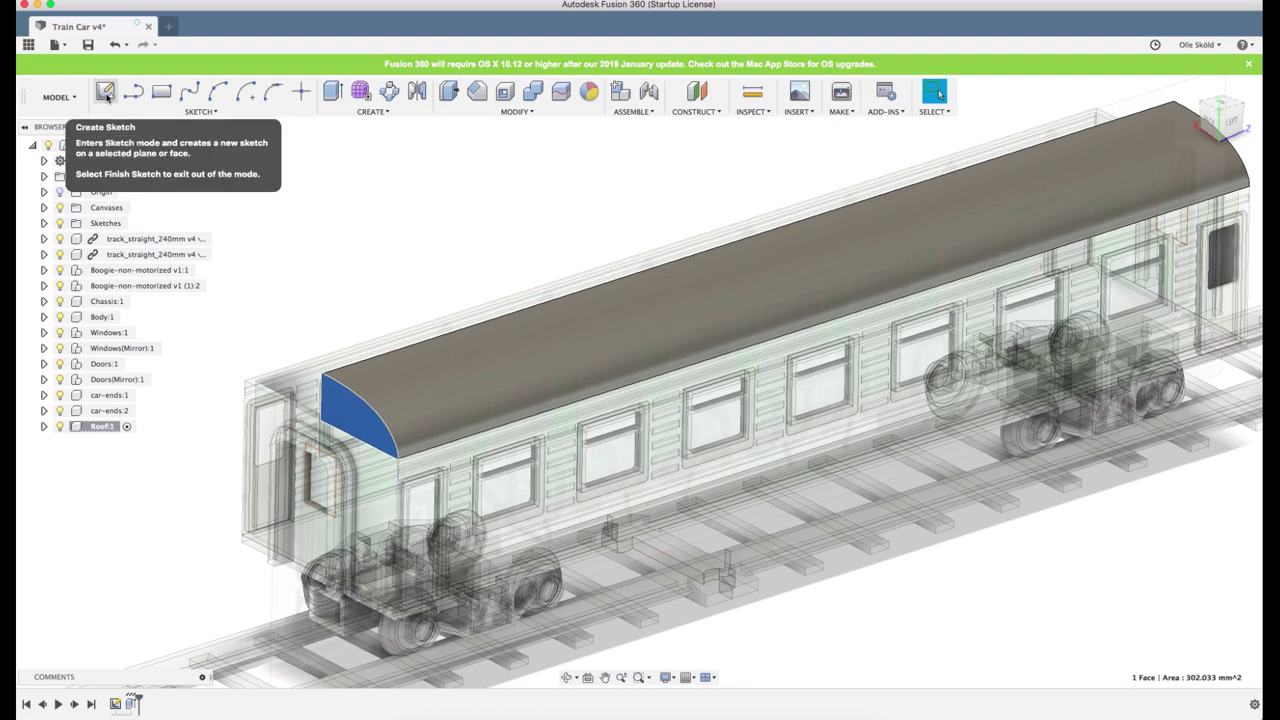
pyautogui.scroll(-1, 349, 371)
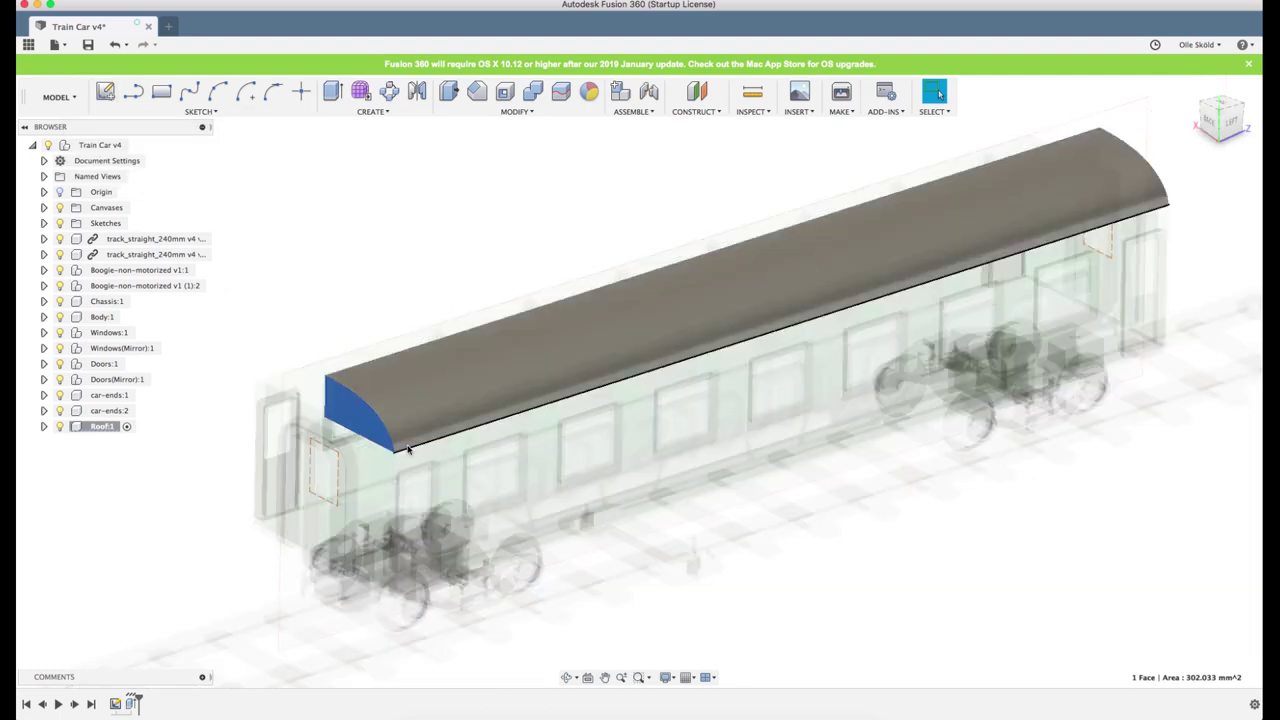
pyautogui.click(106, 94)
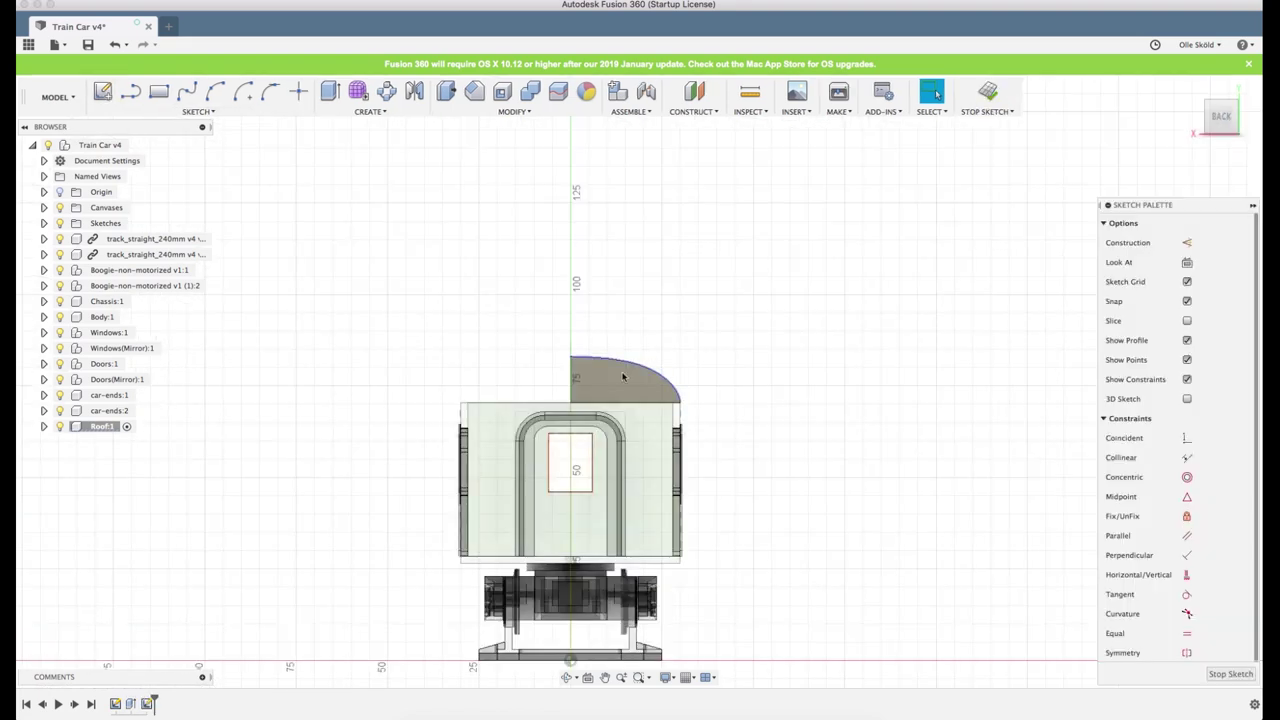
pyautogui.scroll(5, 630, 360)
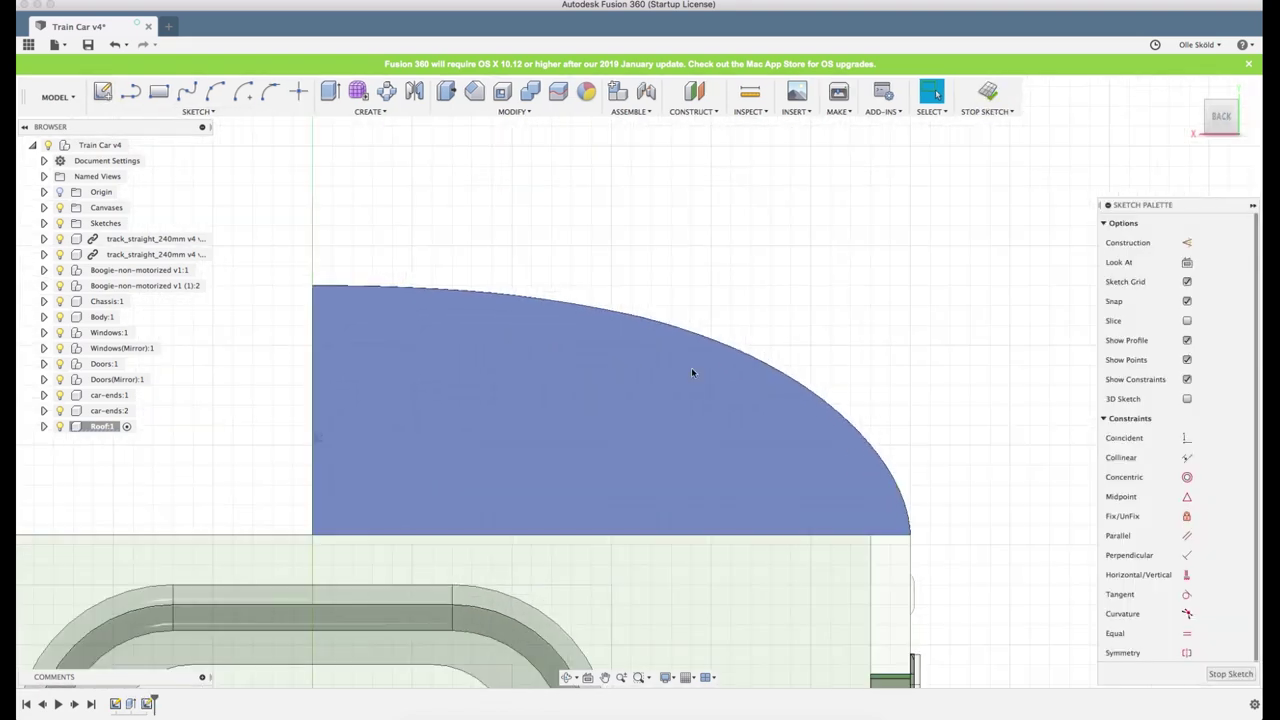
pyautogui.scroll(-1, 705, 362)
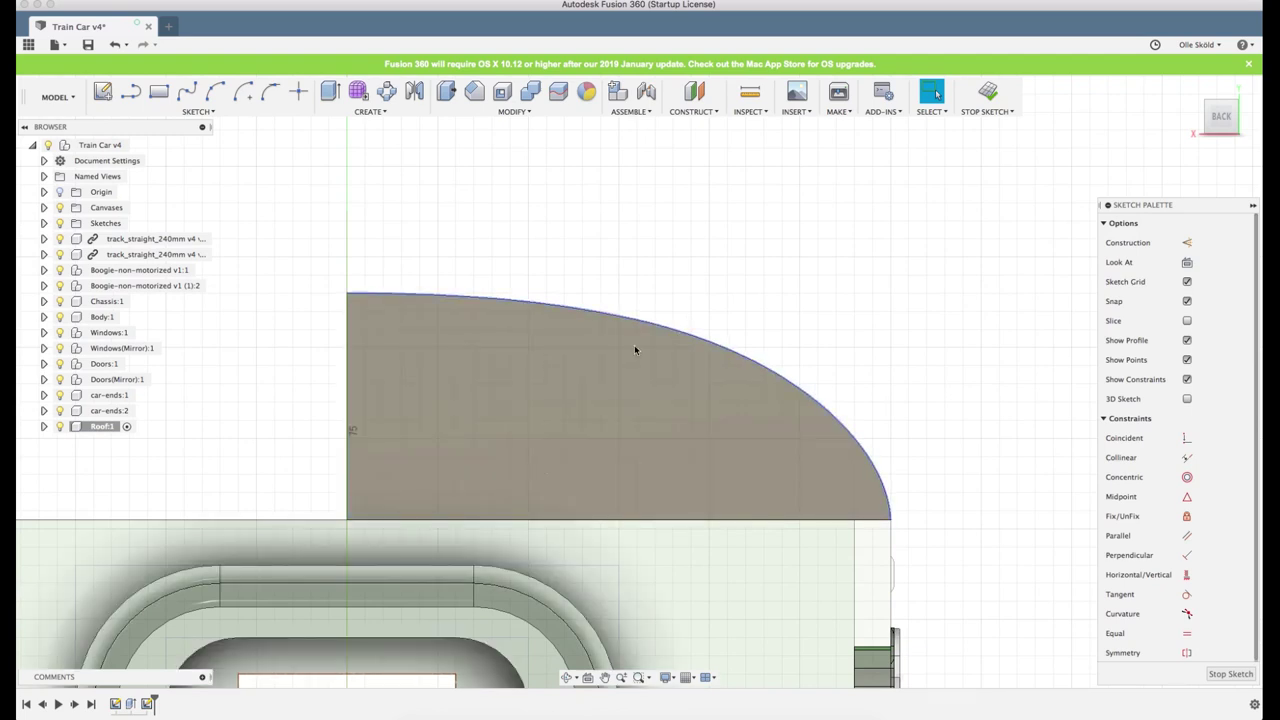
# Offset the end face's curved roof edge inward by about 0.29 mm in the sketch
pyautogui.click(613, 324)
pyautogui.scroll(2, 670, 303)
pyautogui.click(654, 281)
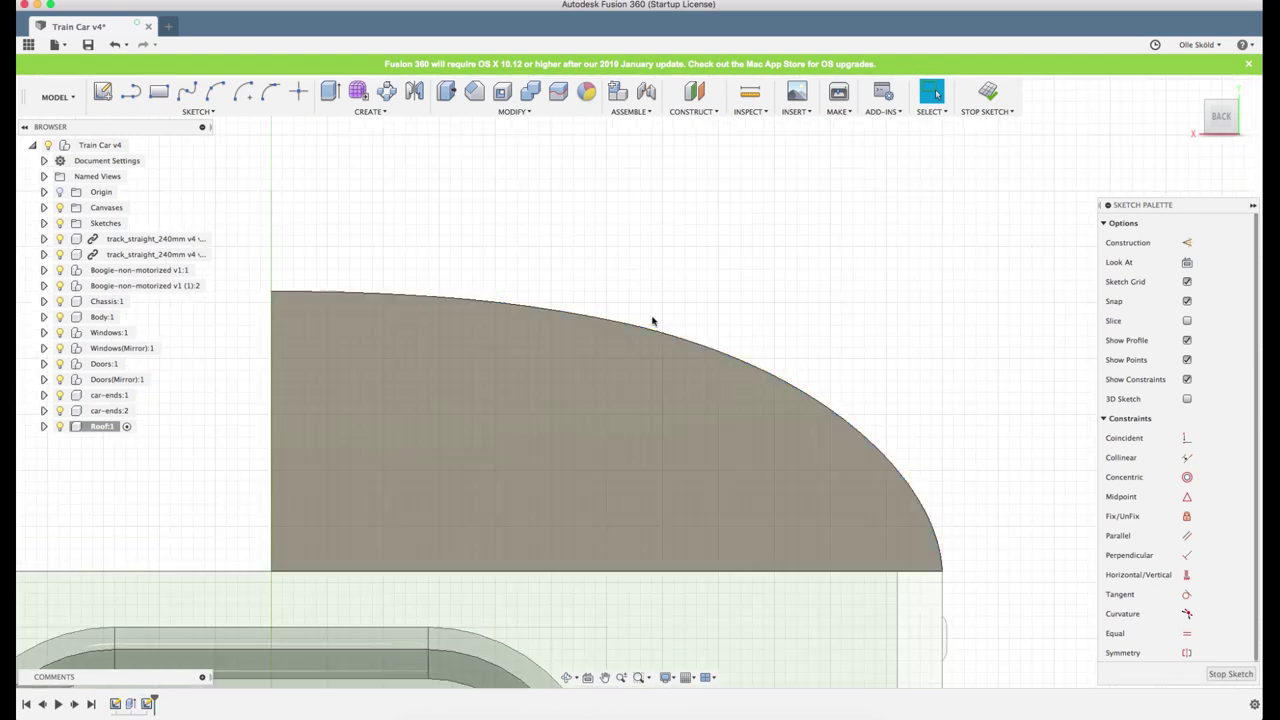
pyautogui.click(649, 331)
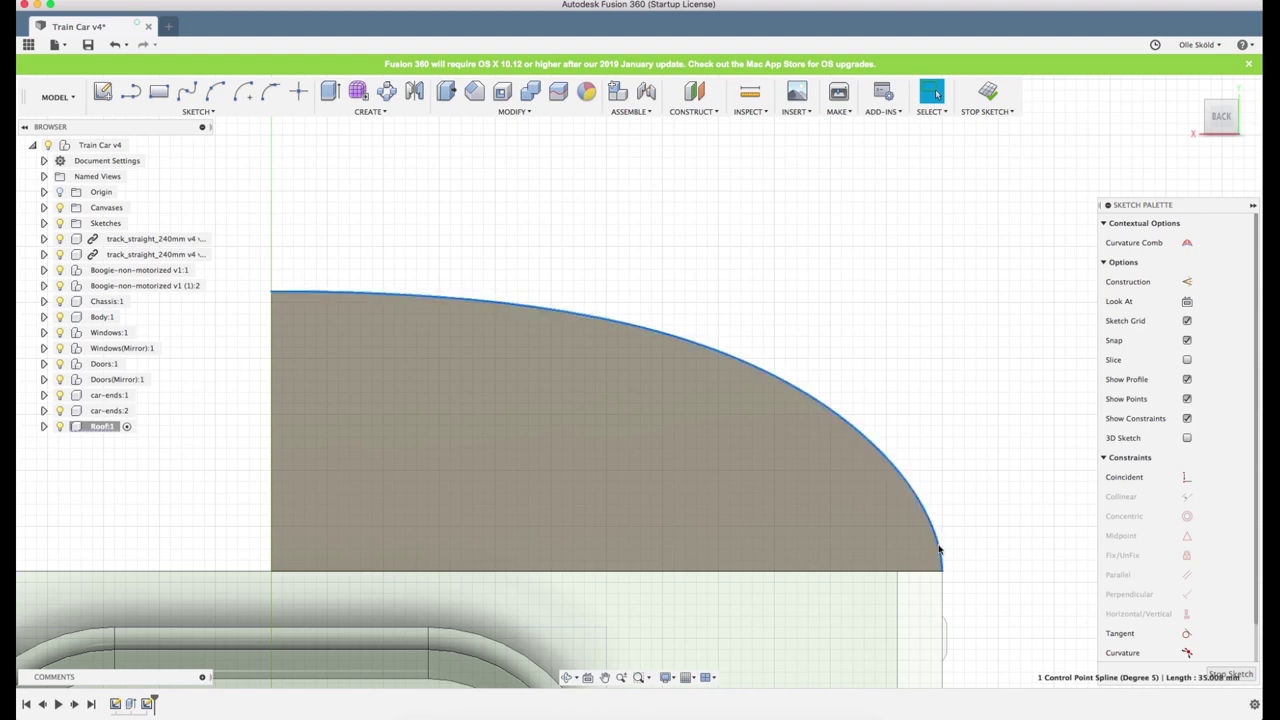
pyautogui.press('o')
pyautogui.scroll(-1, 625, 364)
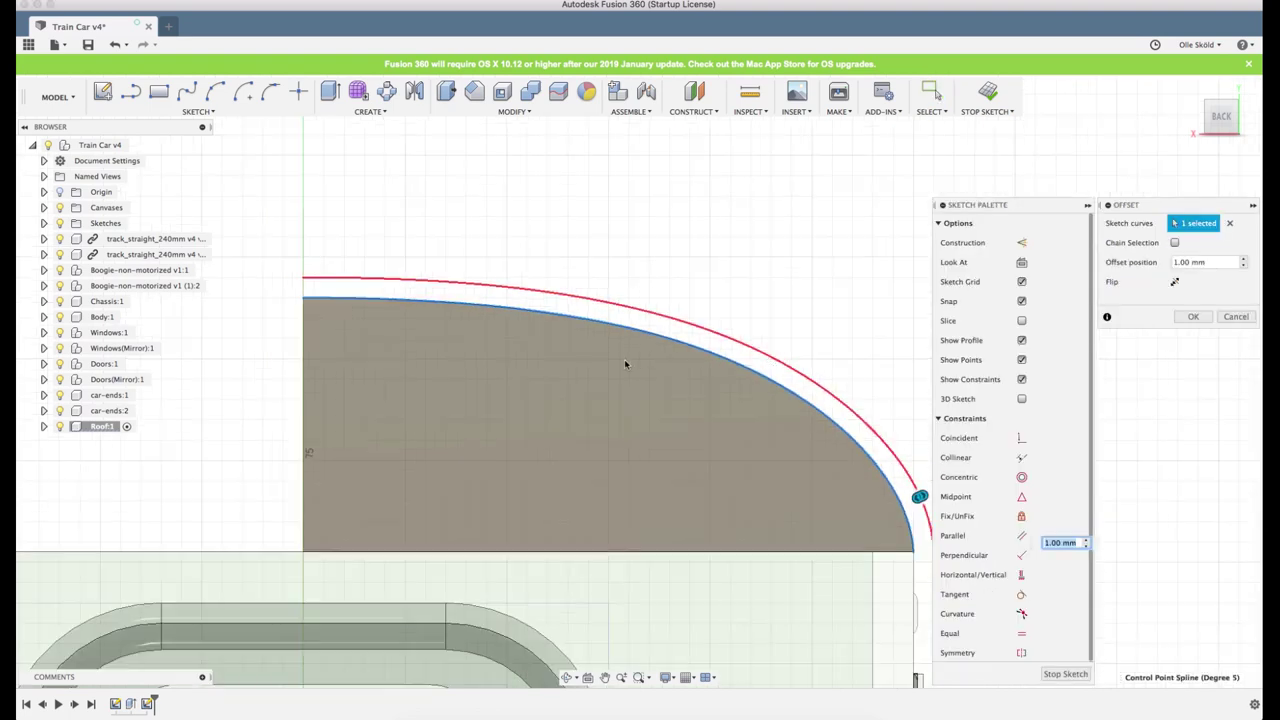
pyautogui.moveTo(920, 497); pyautogui.dragTo(895, 509)
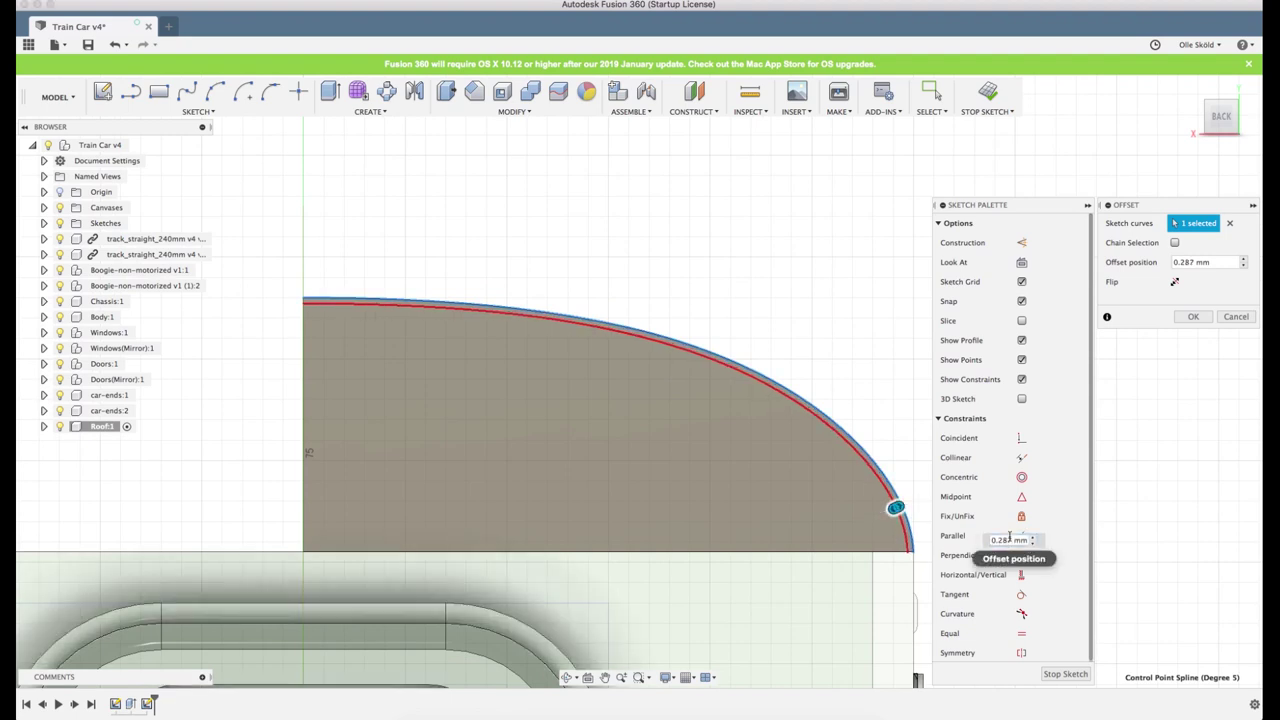
# Offset the curved edge of the roof's end face inward by 0.2 mm
pyautogui.press('Return')
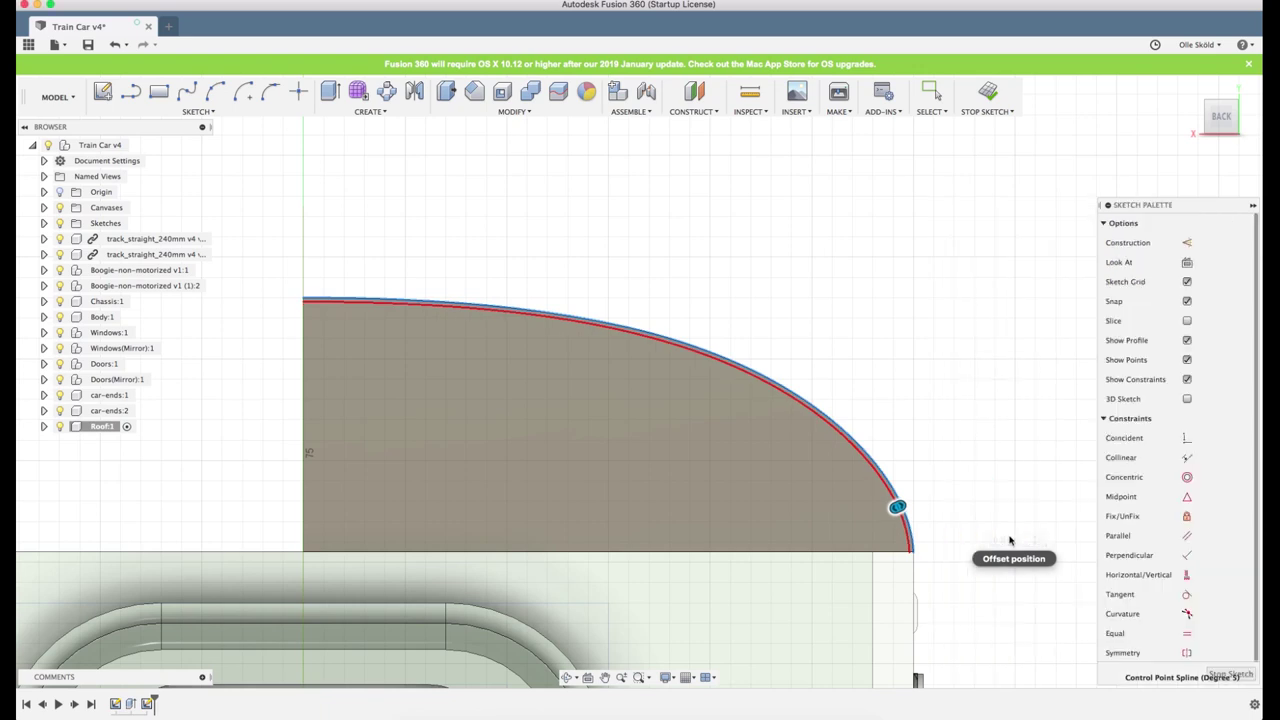
pyautogui.scroll(2, 601, 407)
pyautogui.scroll(2, 601, 407)
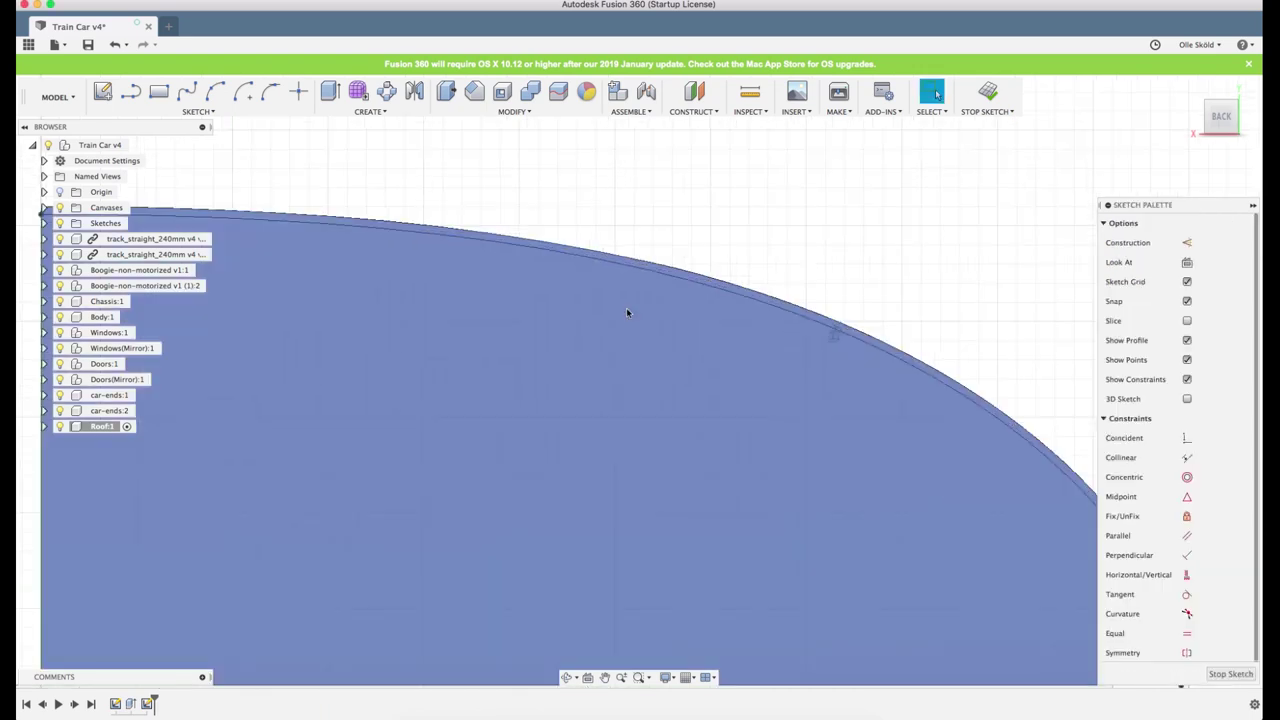
pyautogui.click(642, 264)
pyautogui.scroll(2, 642, 264)
pyautogui.scroll(-5, 794, 316)
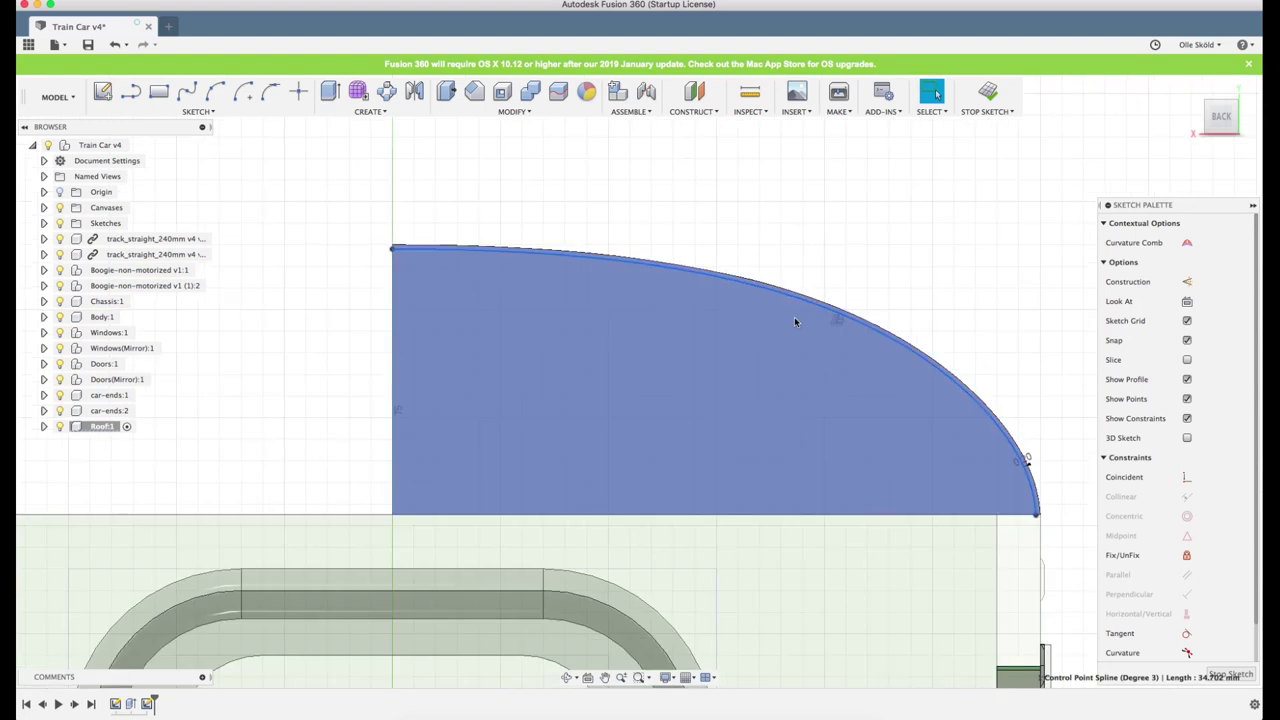
# Draw a short vertical line joining the two curves' upper ends along the roof's centre edge
pyautogui.scroll(8, 291, 248)
pyautogui.scroll(2, 291, 248)
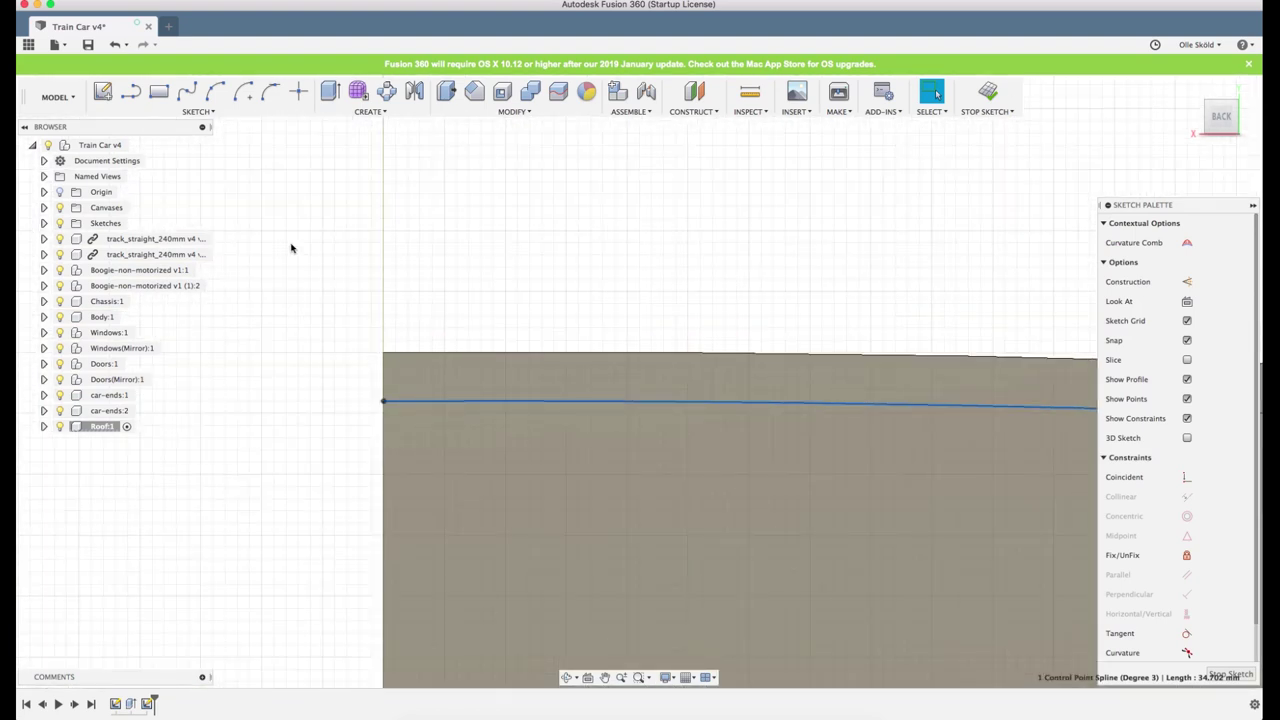
pyautogui.press('l')
pyautogui.click(383, 403)
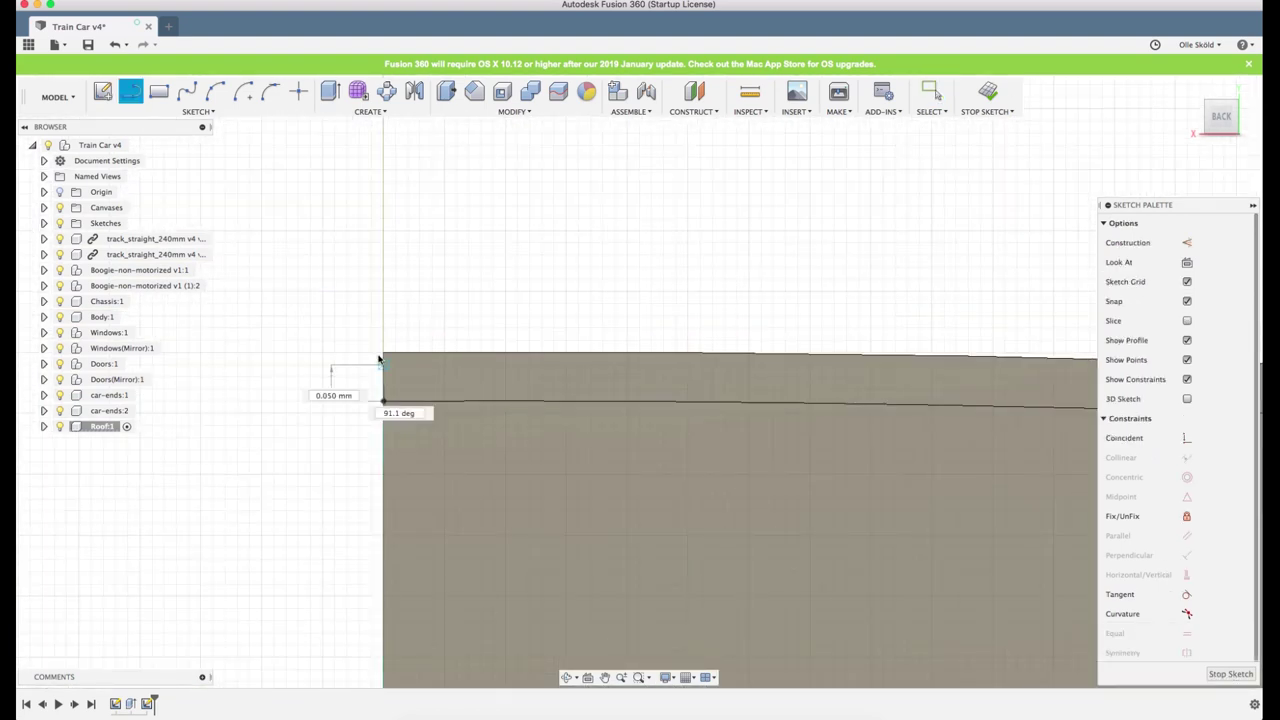
pyautogui.doubleClick(383, 350)
pyautogui.scroll(-3, 305, 270)
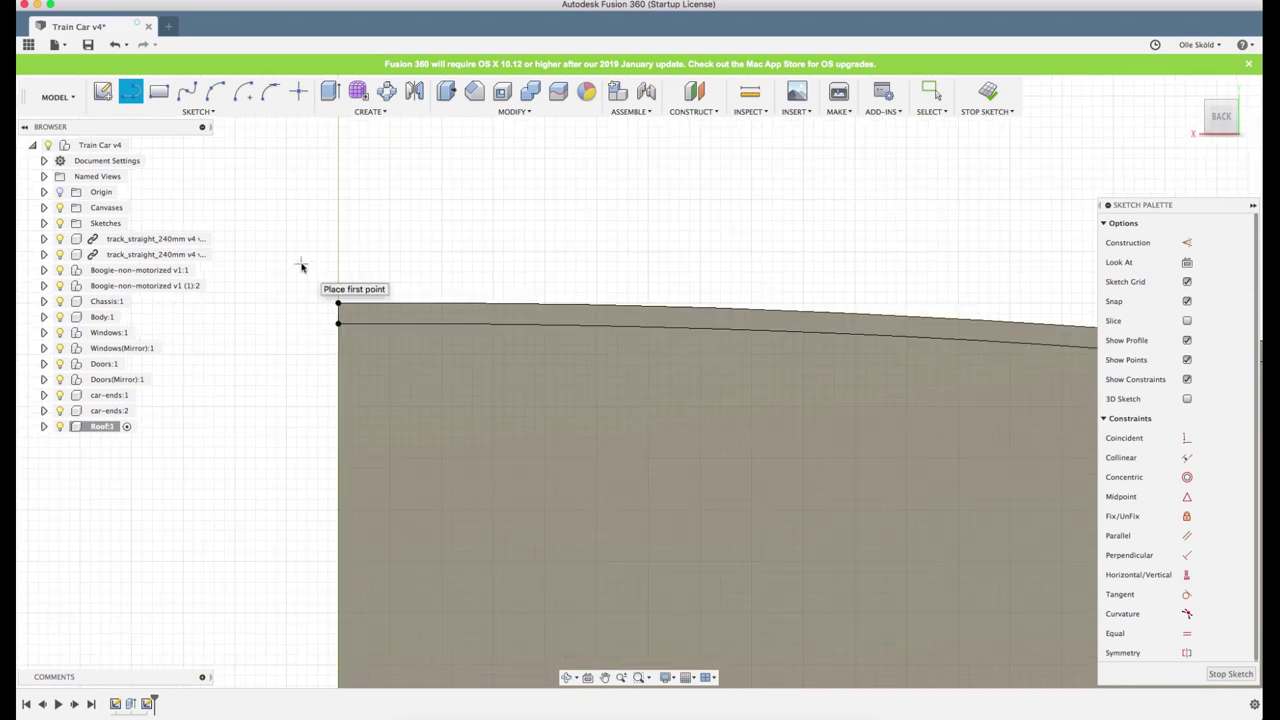
# Draw a short line joining the two curves' lower ends at the roof's outer corner
pyautogui.scroll(-5, 303, 268)
pyautogui.scroll(6, 880, 485)
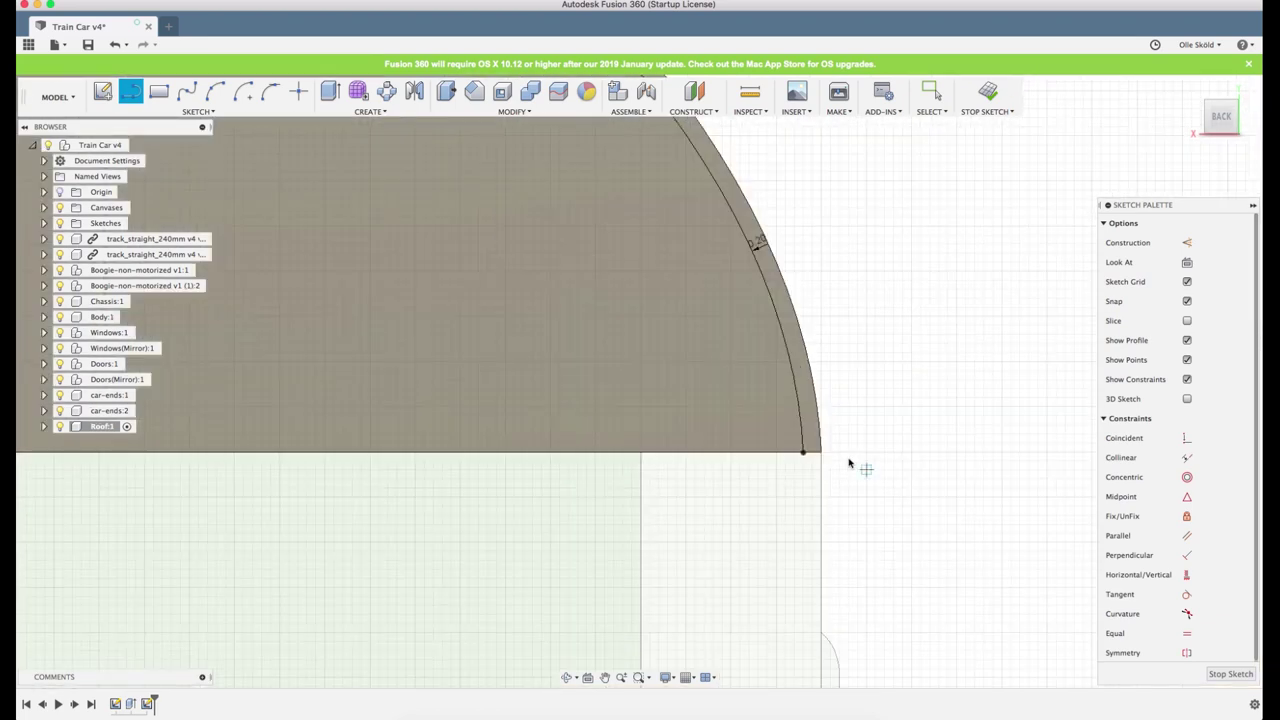
pyautogui.scroll(3, 849, 463)
pyautogui.scroll(3, 765, 449)
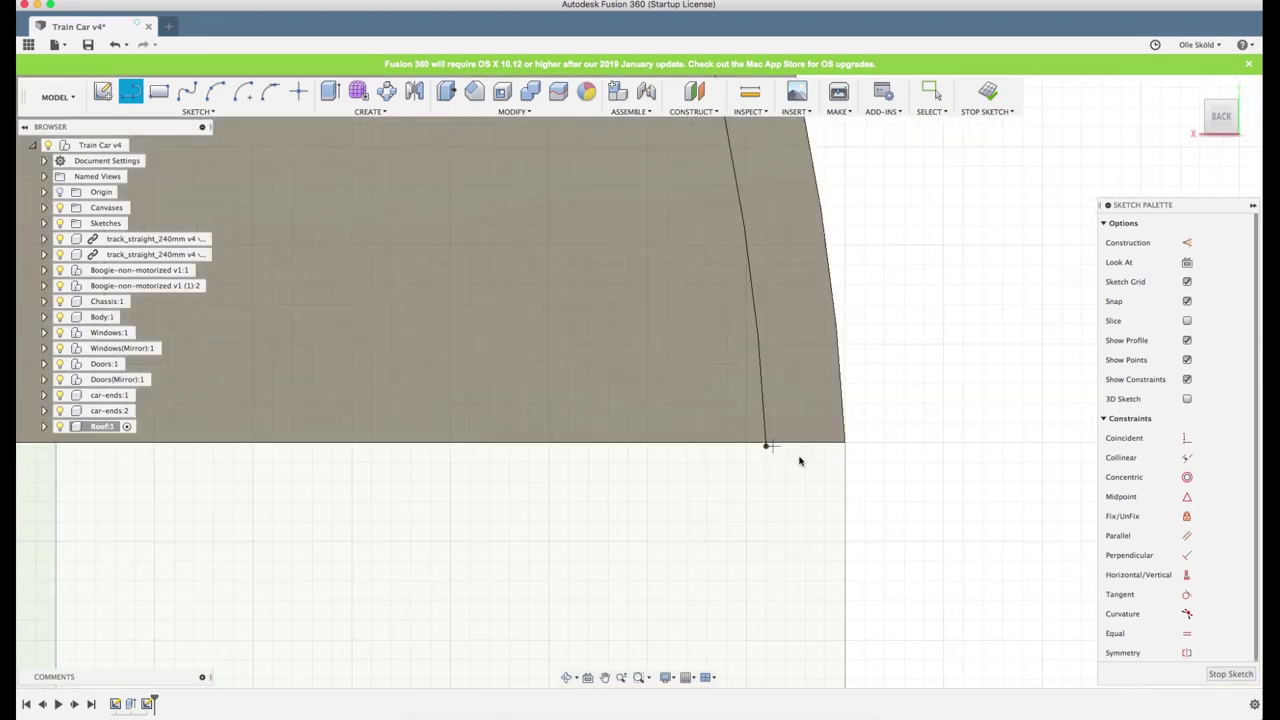
pyautogui.click(867, 440)
pyautogui.click(998, 440)
pyautogui.click(731, 441)
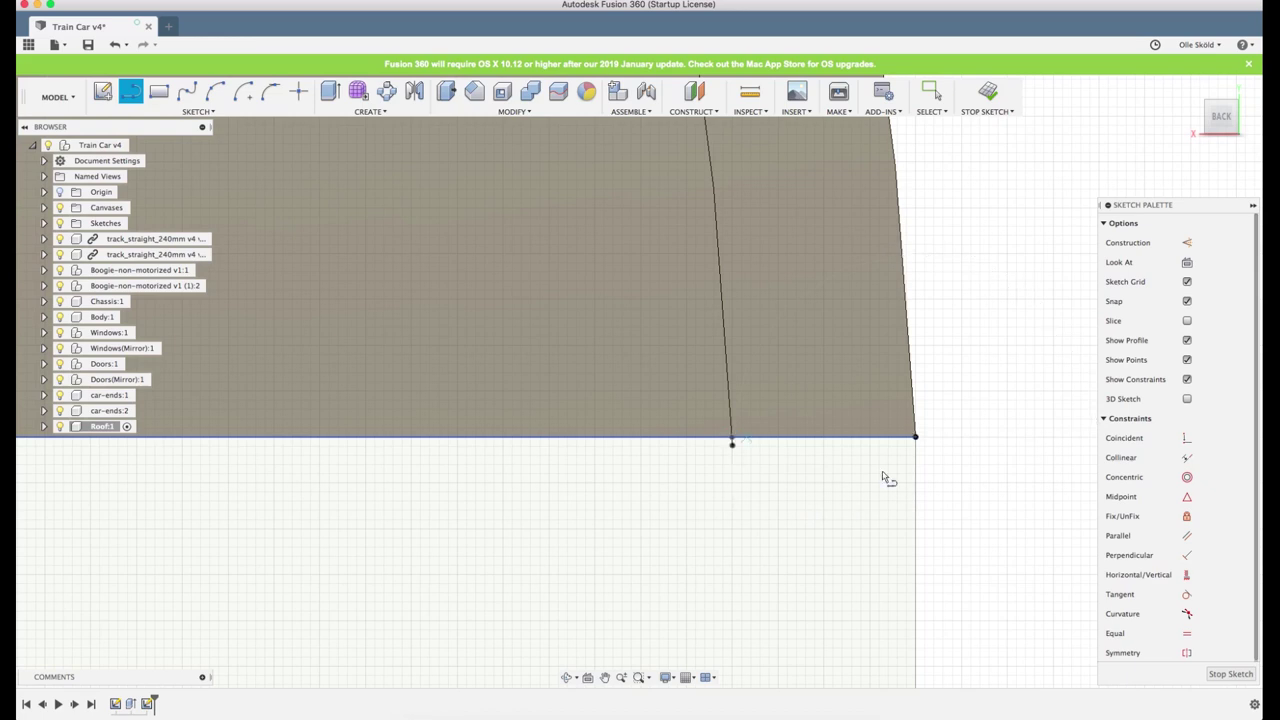
pyautogui.press('e')
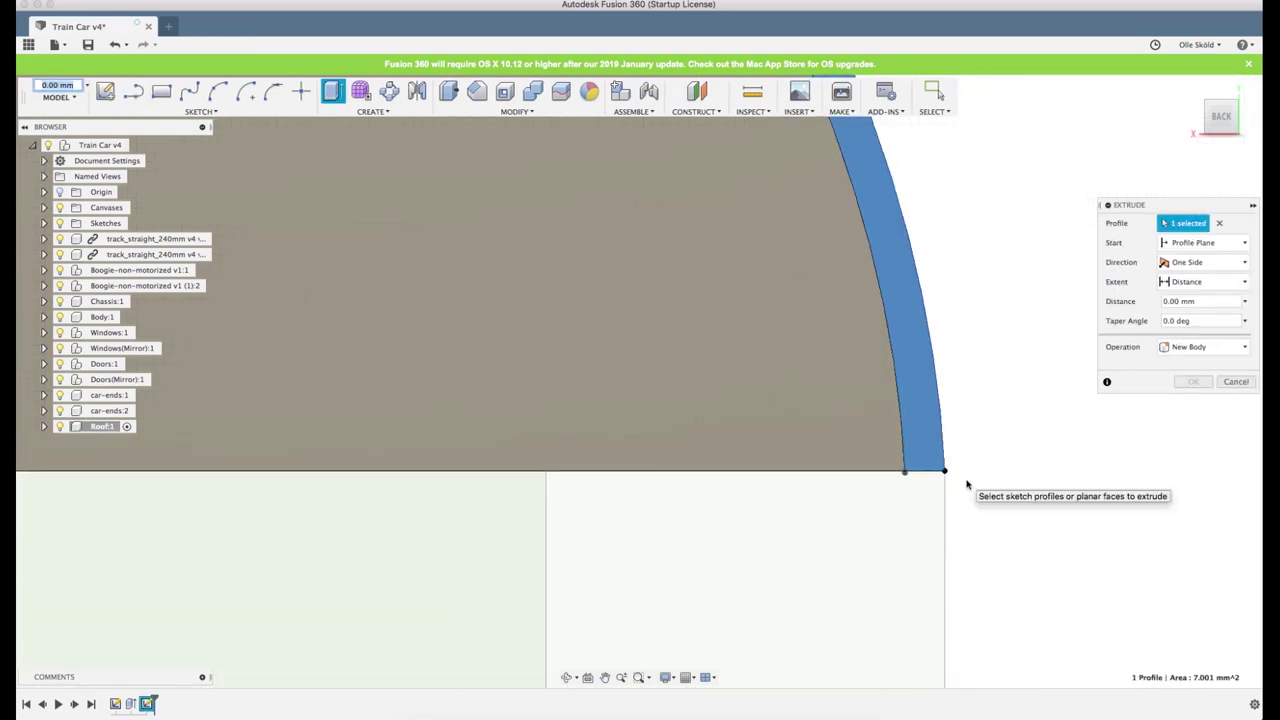
pyautogui.scroll(-5, 966, 485)
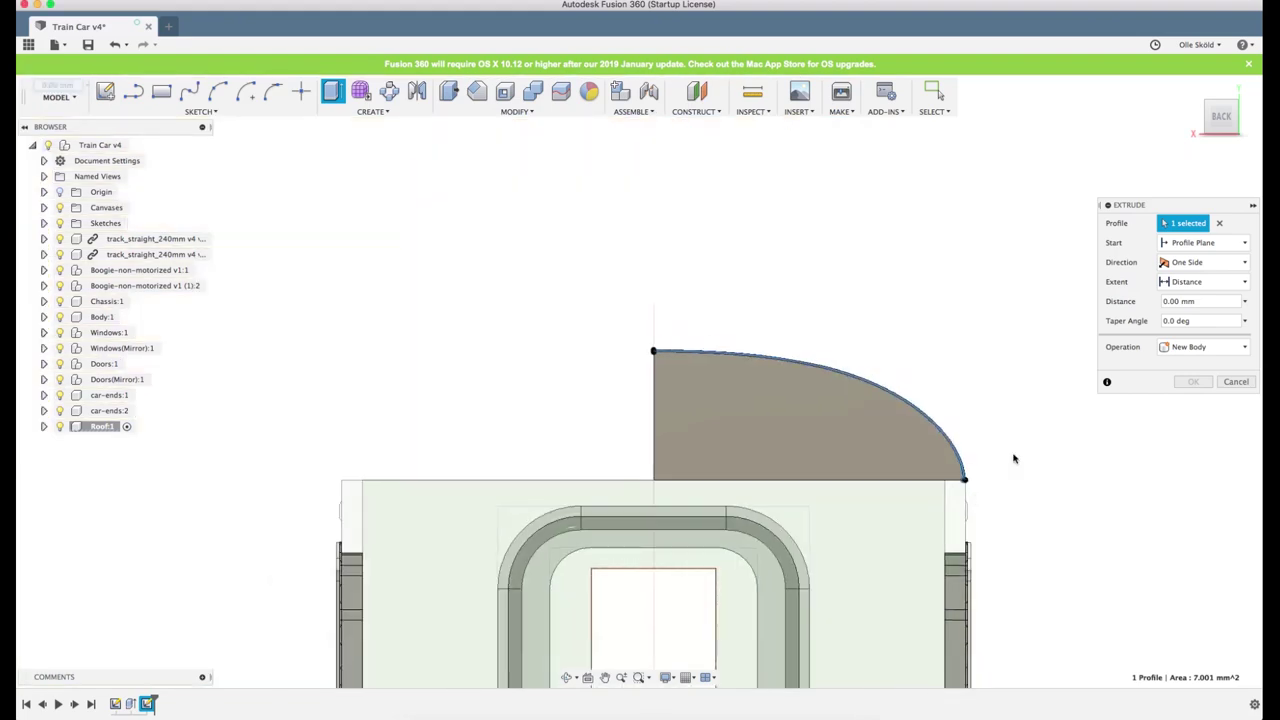
pyautogui.click(1226, 385)
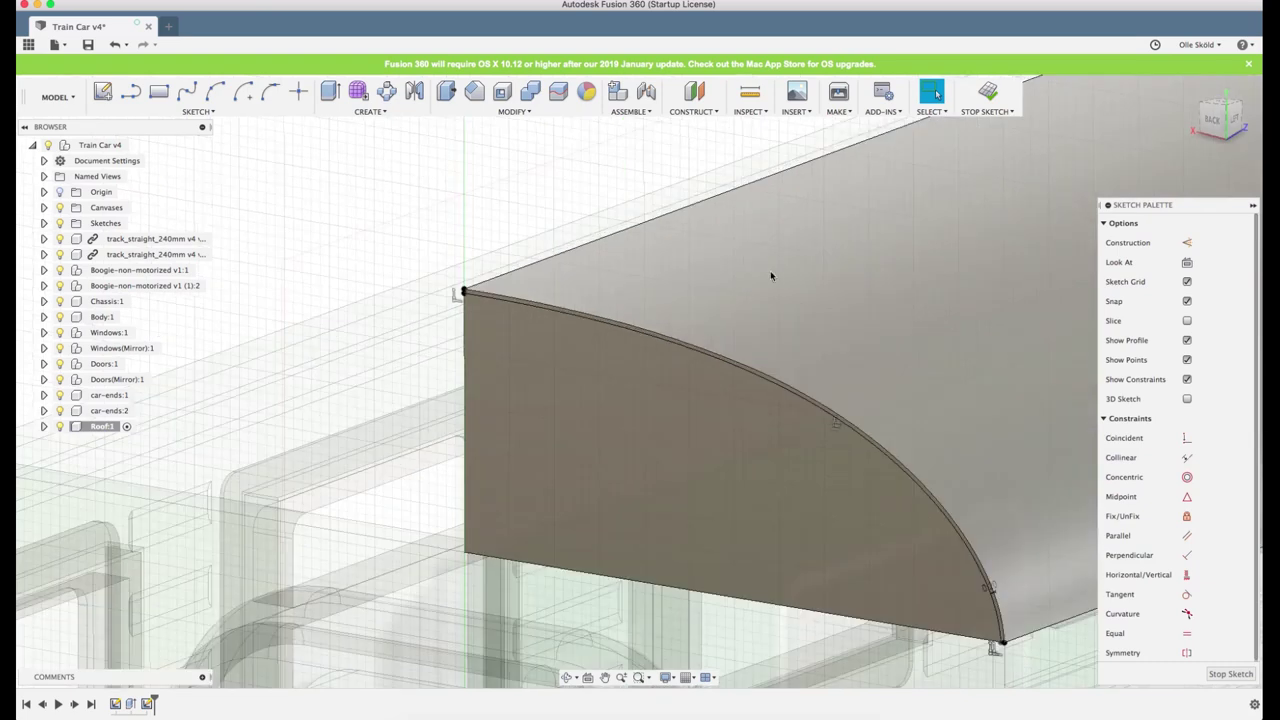
# Extrude the thin curved strip profile into the roof as a cut with a distance of -2 mm
pyautogui.press('e')
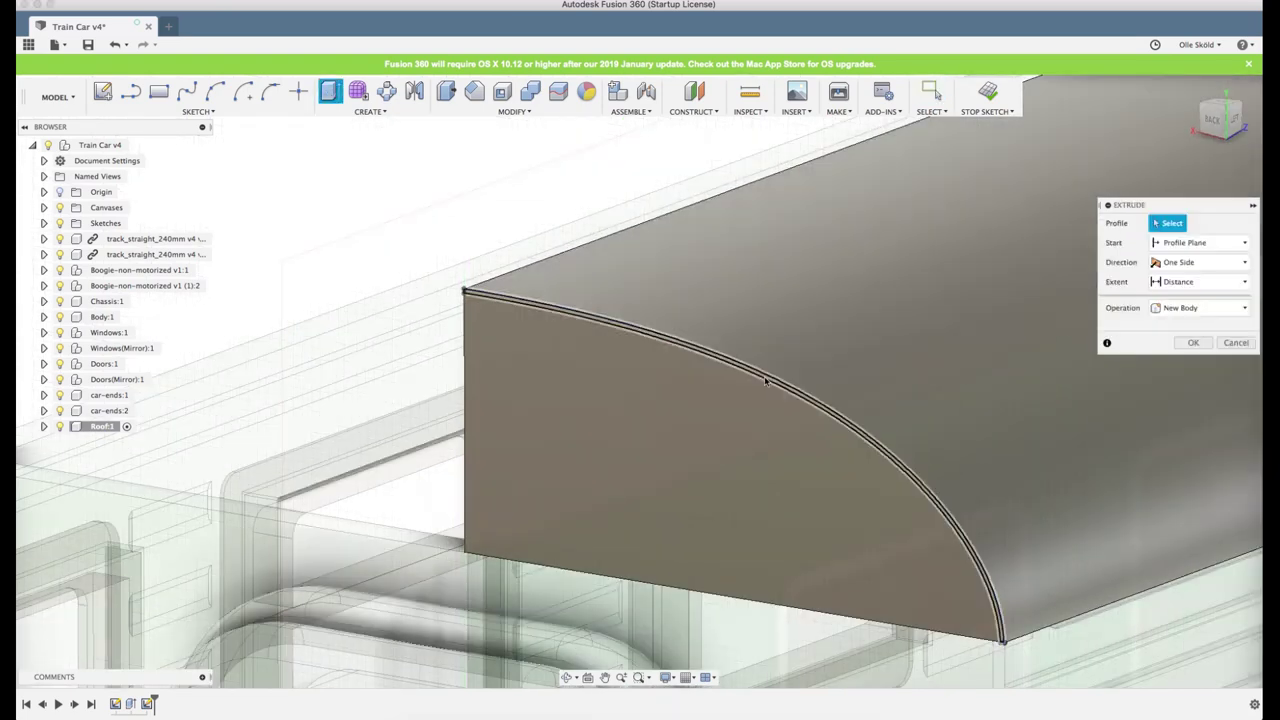
pyautogui.click(766, 381)
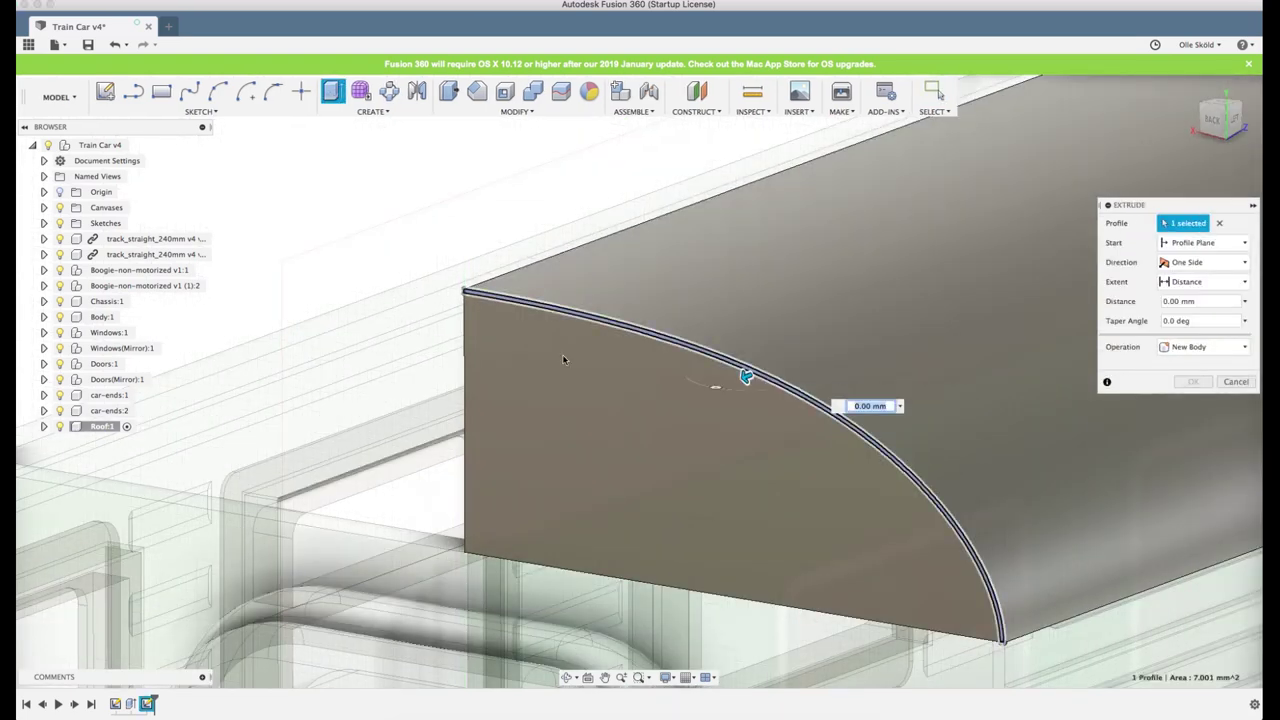
pyautogui.scroll(-1, 565, 358)
pyautogui.scroll(-3, 690, 366)
pyautogui.keyDown('shift'); pyautogui.moveTo(709, 326); pyautogui.dragTo(691, 348, button='middle'); pyautogui.keyUp('shift')
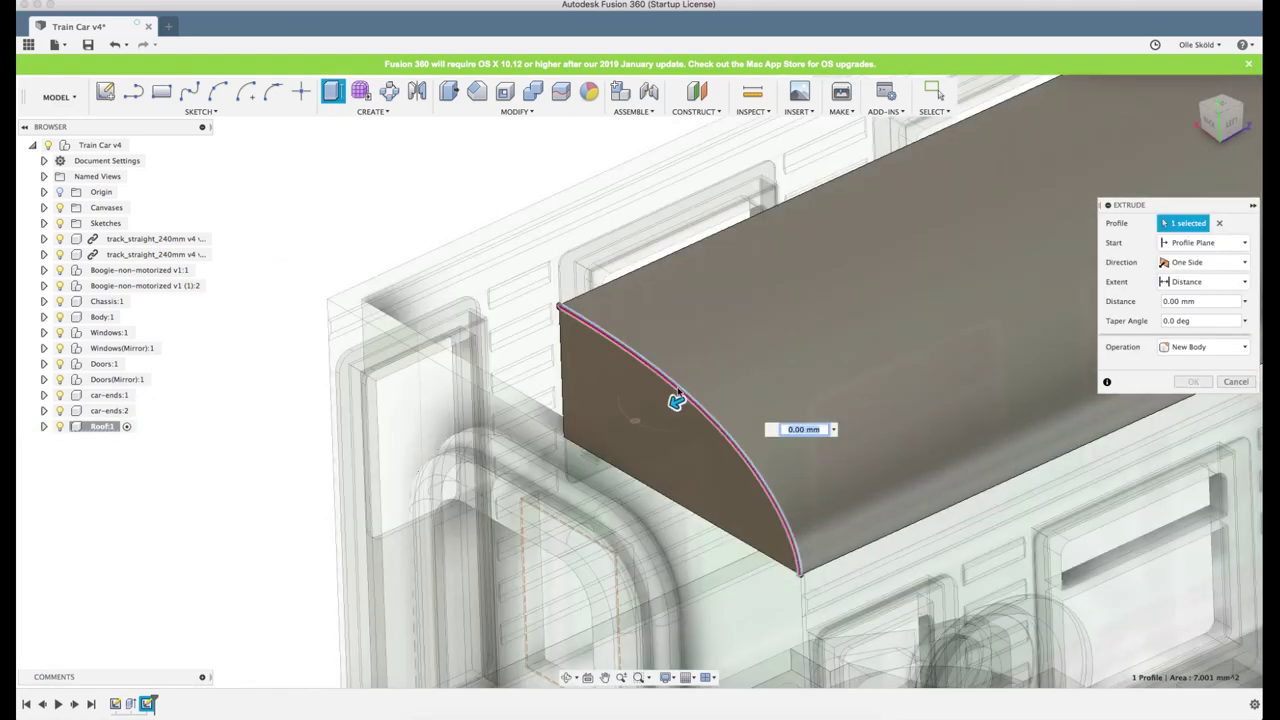
pyautogui.moveTo(697, 393); pyautogui.dragTo(705, 390)
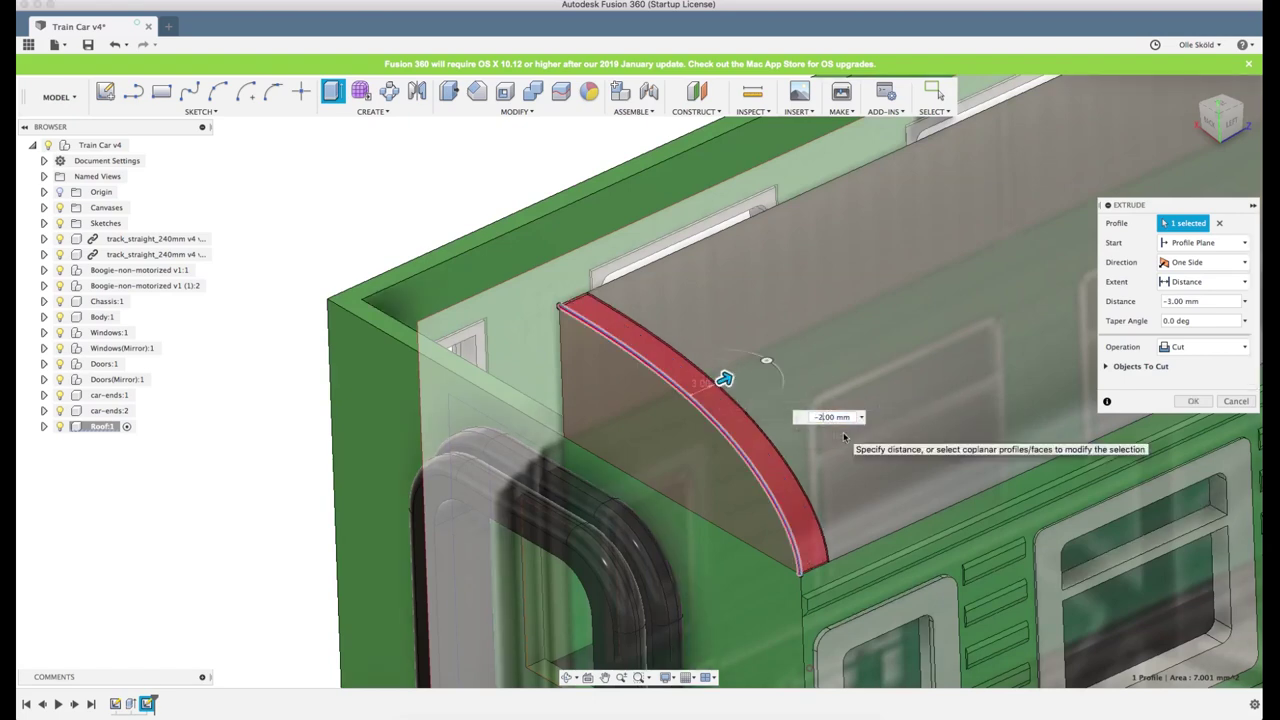
pyautogui.press('Return')
# Start the strip cut from an offset plane with the offset set to -10 mm
pyautogui.click(1187, 263)
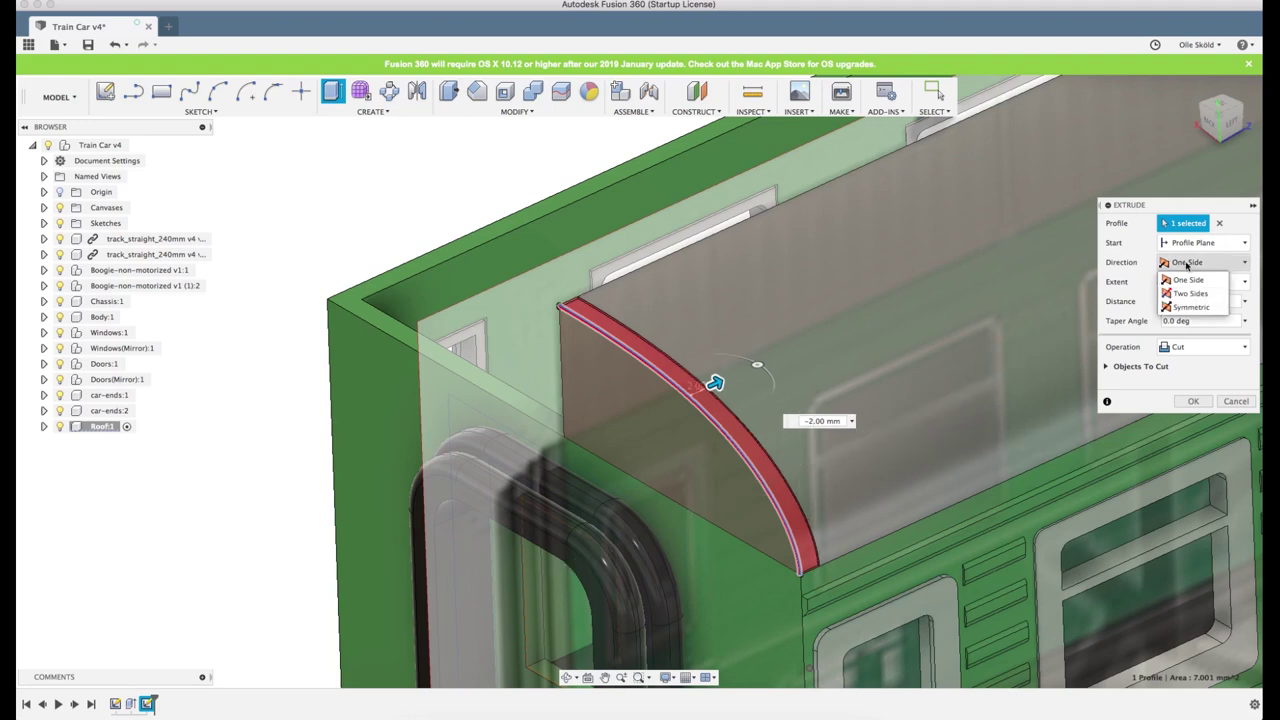
pyautogui.click(1187, 265)
pyautogui.click(1190, 243)
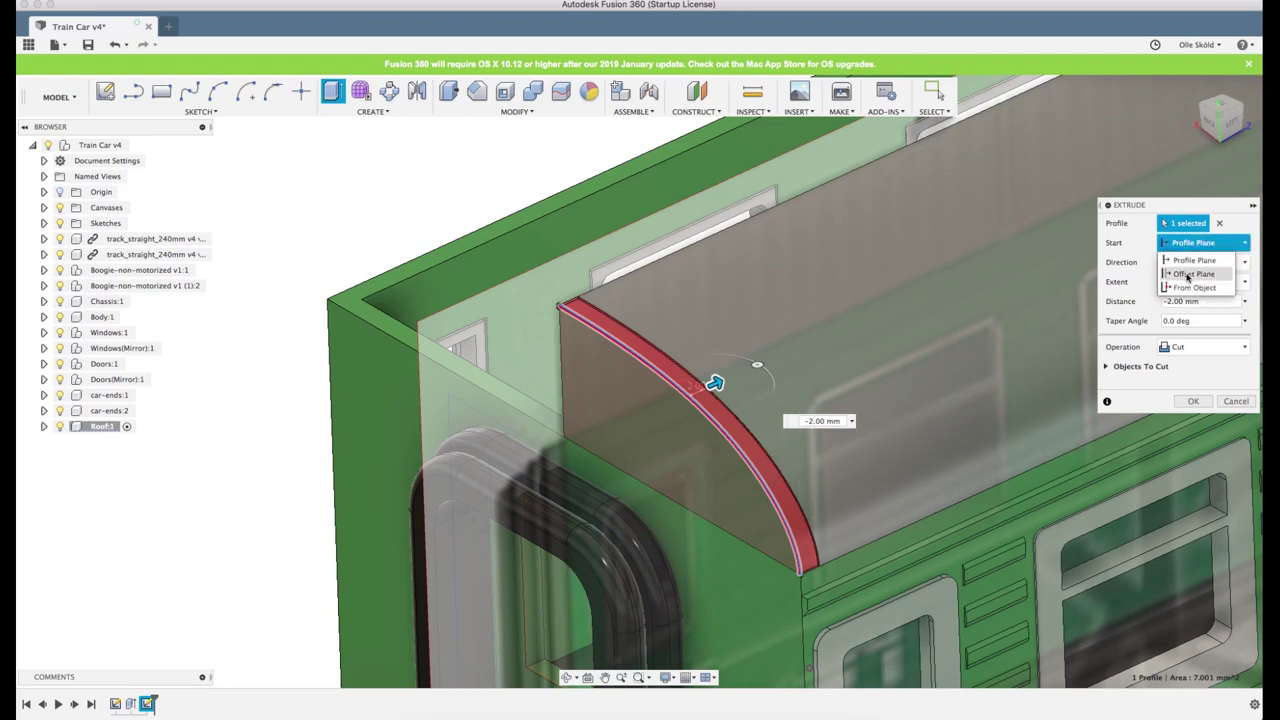
pyautogui.click(1188, 274)
pyautogui.doubleClick(1166, 261)
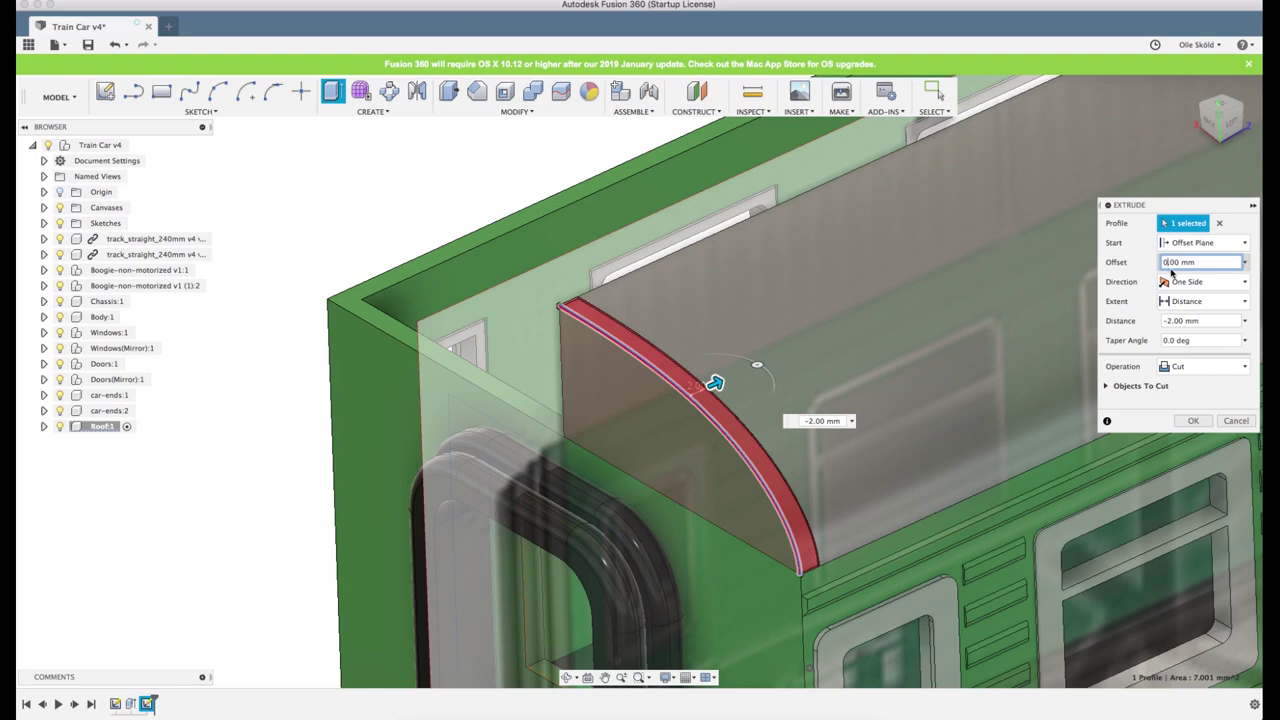
pyautogui.write('10')
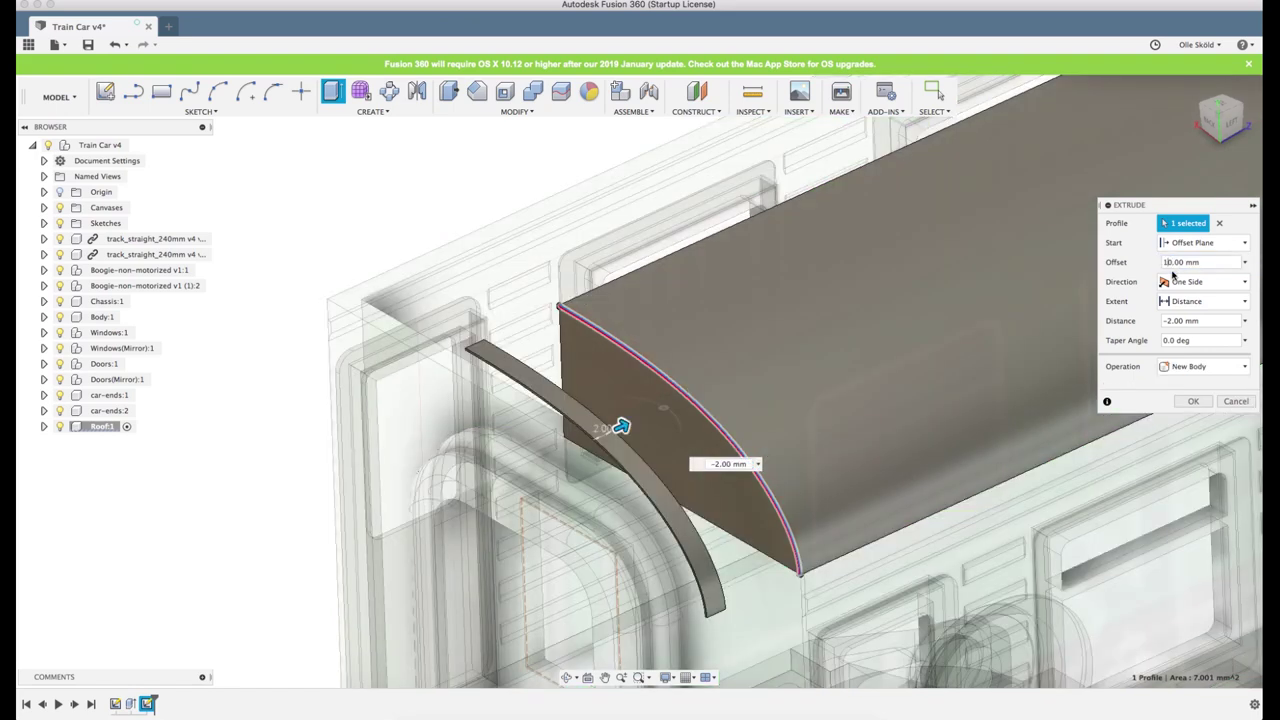
pyautogui.write('-')
pyautogui.press('Return')
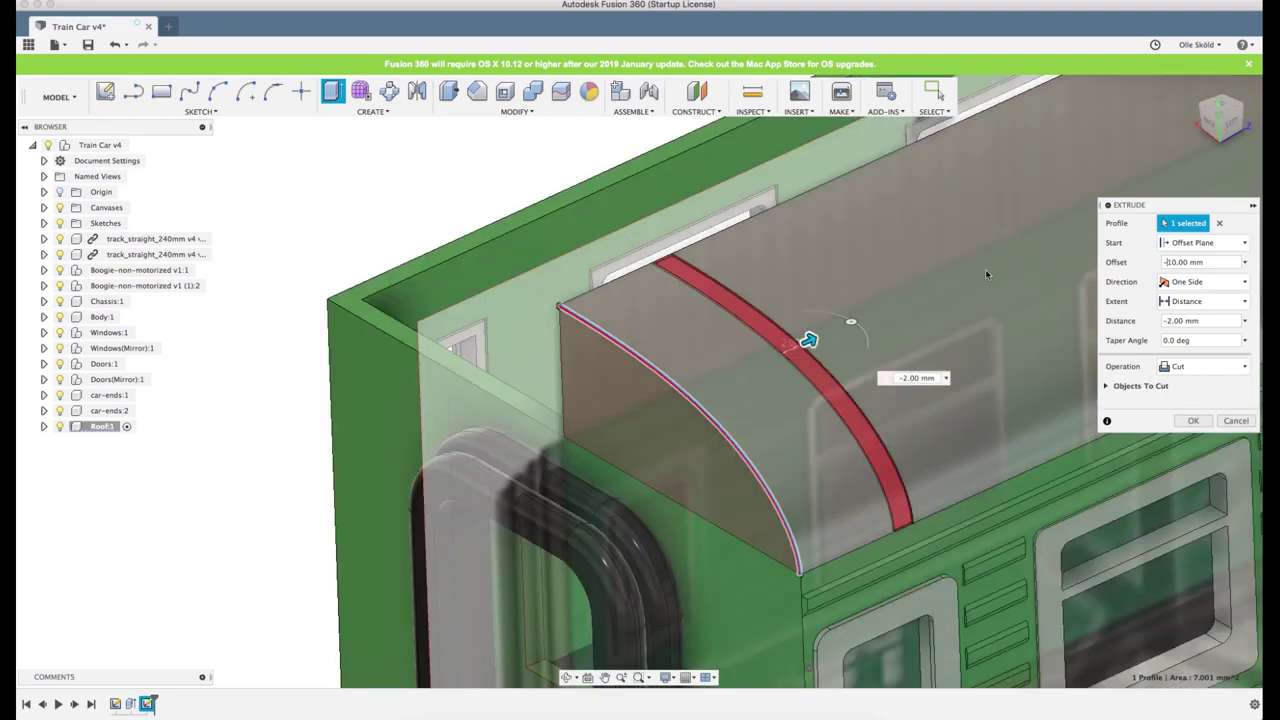
# Set the start offset to -2 mm and cut the groove into the Roof body
pyautogui.scroll(-3, 986, 272)
pyautogui.scroll(2, 990, 295)
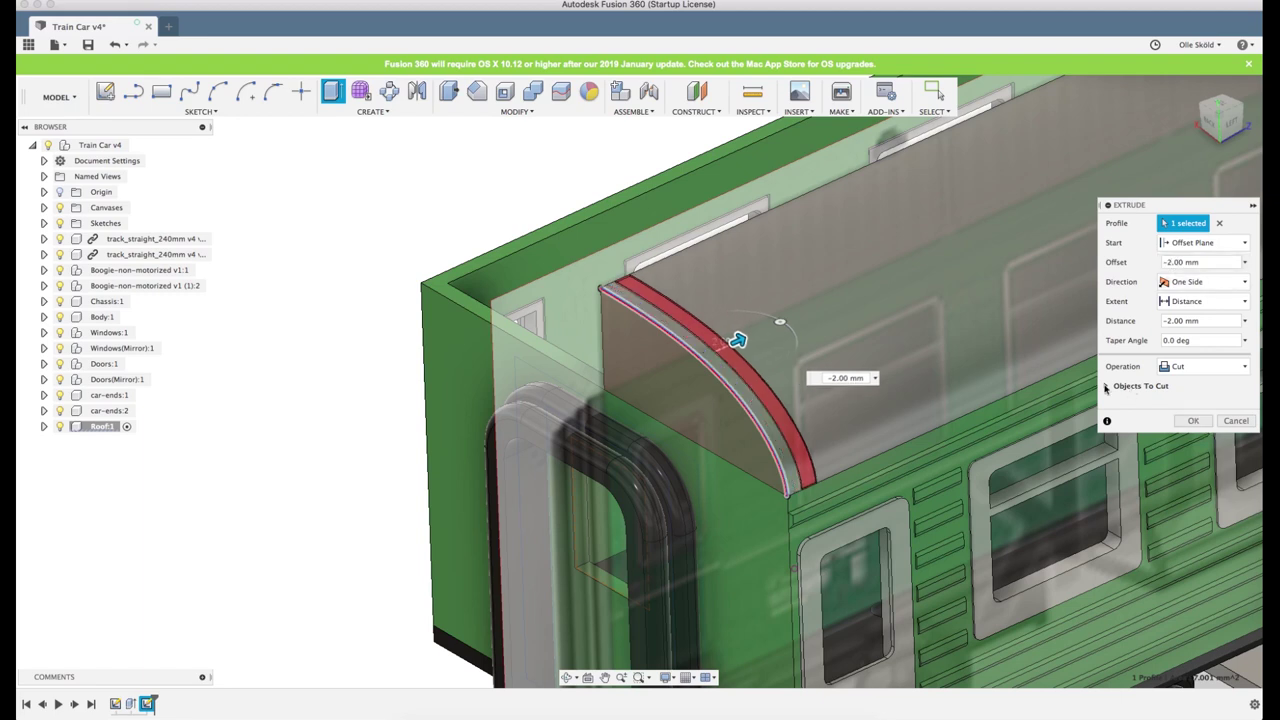
pyautogui.click(1106, 386)
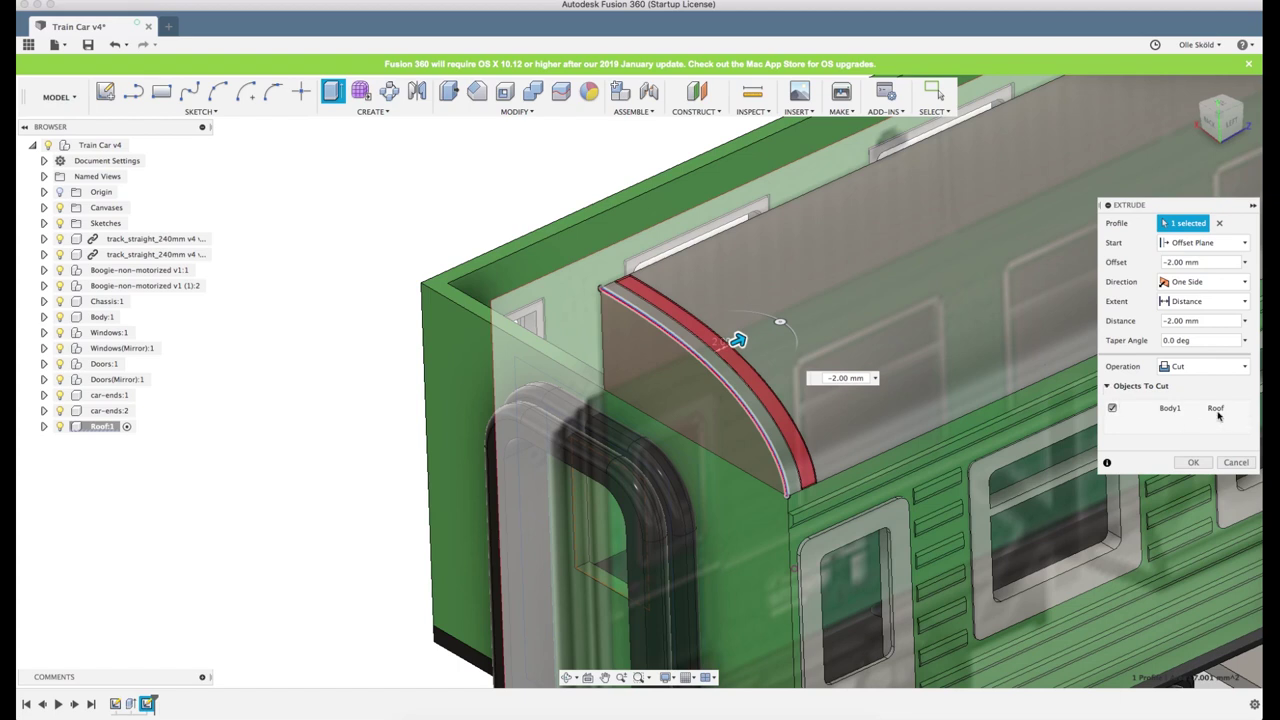
pyautogui.click(1196, 463)
# Reopen the groove's profile sketch and delete the short line joining the two curves at the roof's centre edge
pyautogui.keyDown('shift'); pyautogui.moveTo(878, 292); pyautogui.dragTo(871, 363, button='middle'); pyautogui.keyUp('shift')
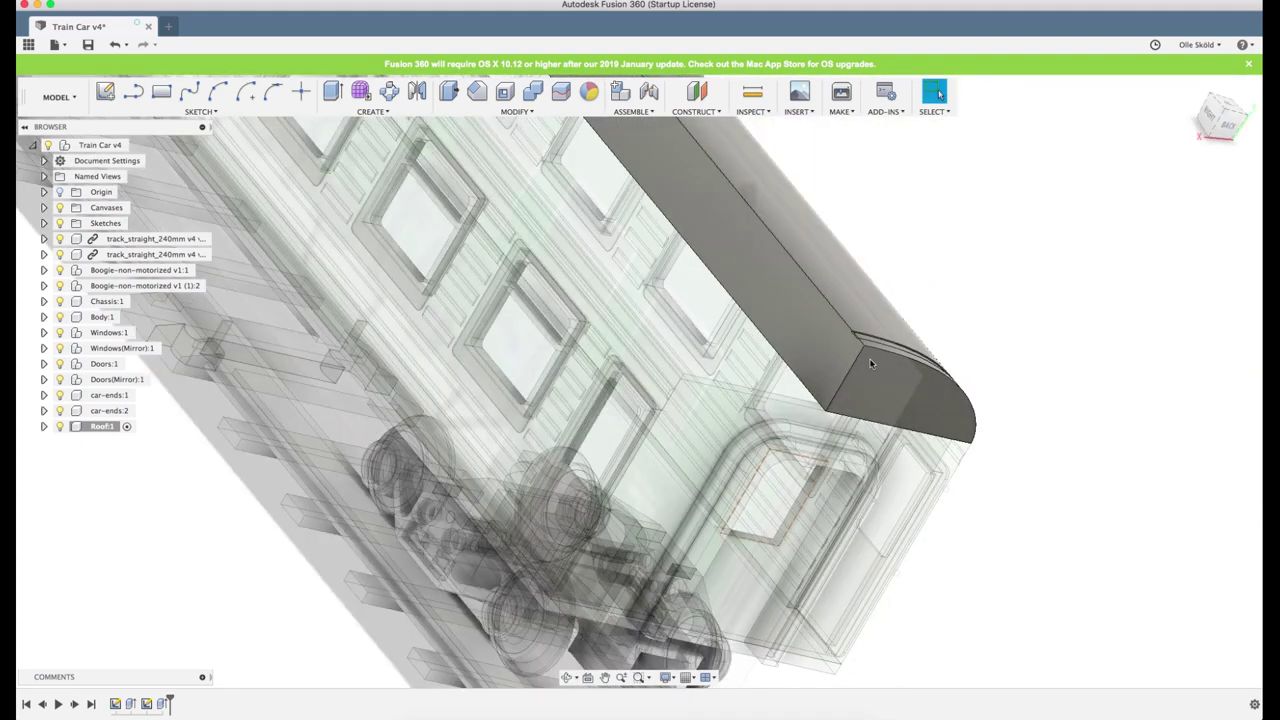
pyautogui.scroll(10, 871, 363)
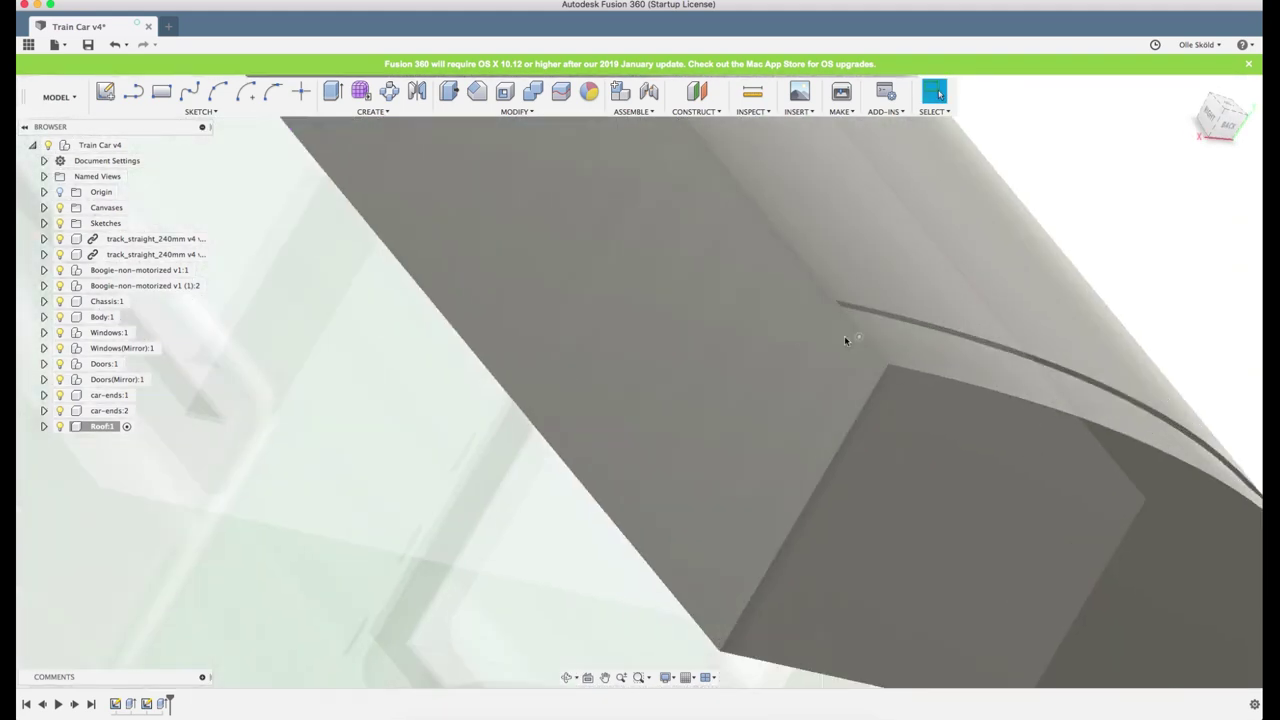
pyautogui.scroll(10, 844, 338)
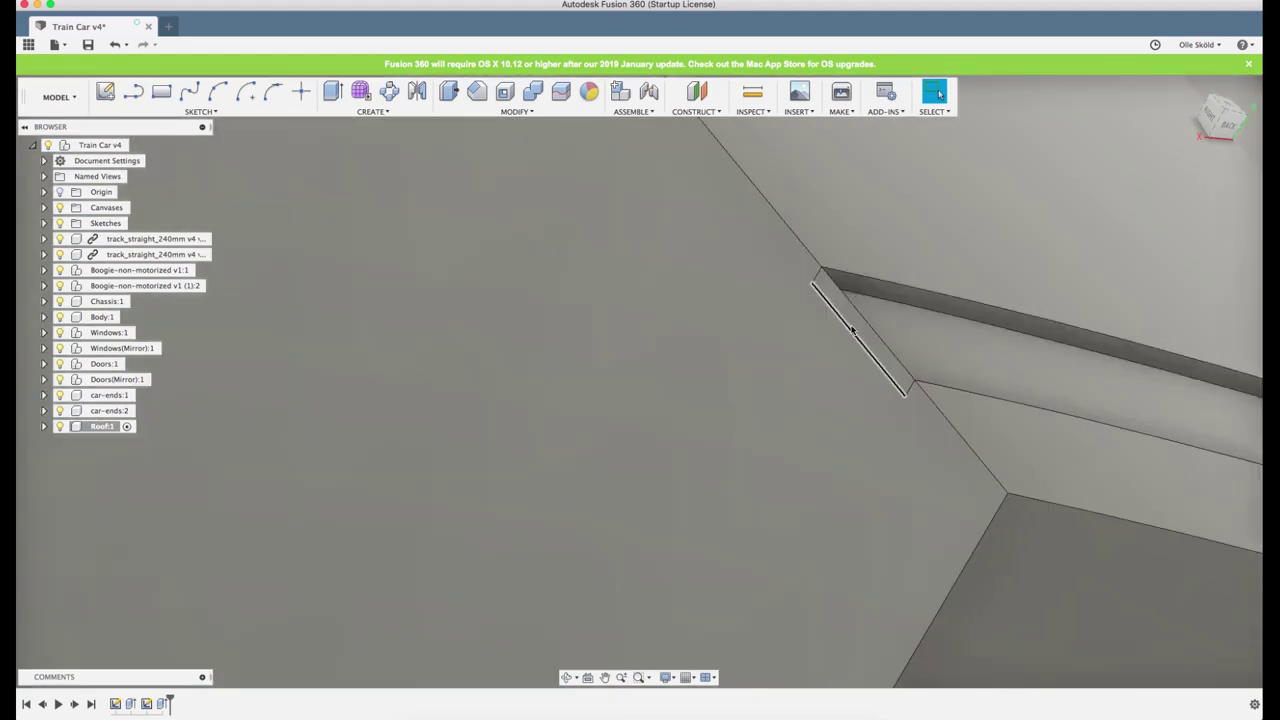
pyautogui.scroll(-10, 848, 334)
pyautogui.keyDown('shift'); pyautogui.moveTo(844, 338); pyautogui.dragTo(809, 334, button='middle'); pyautogui.keyUp('shift')
pyautogui.scroll(2, 951, 368)
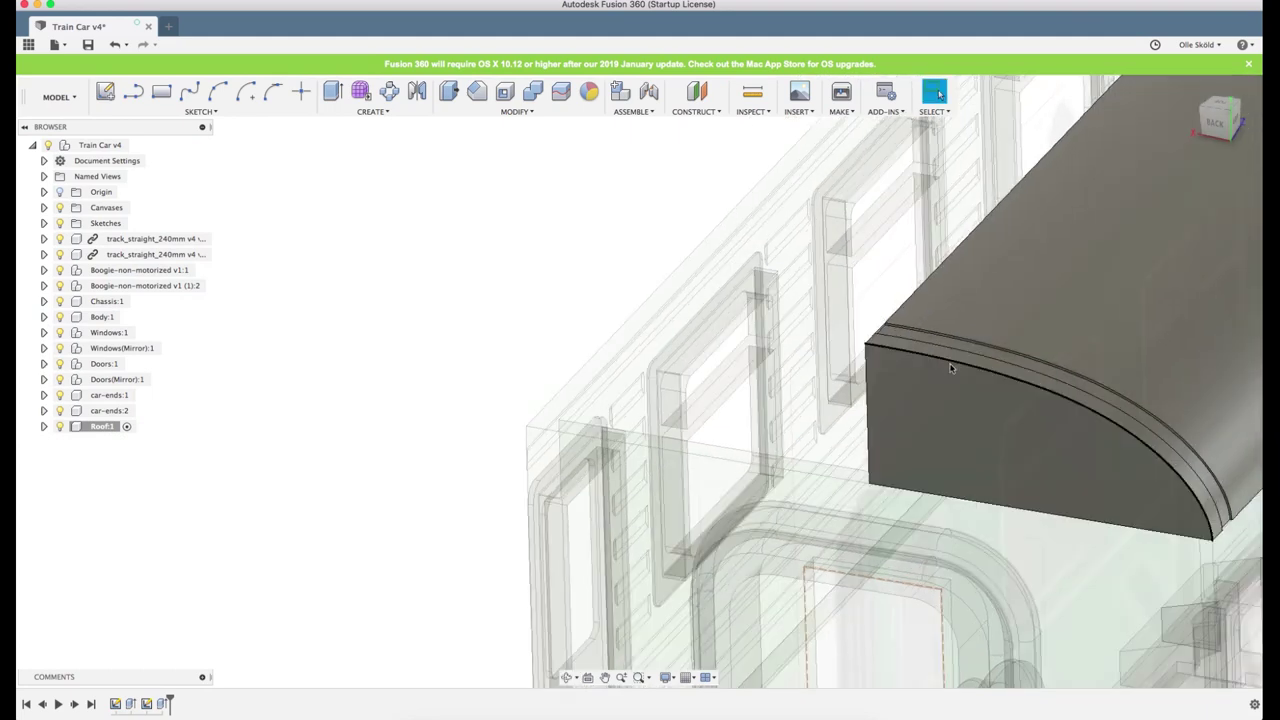
pyautogui.doubleClick(146, 704)
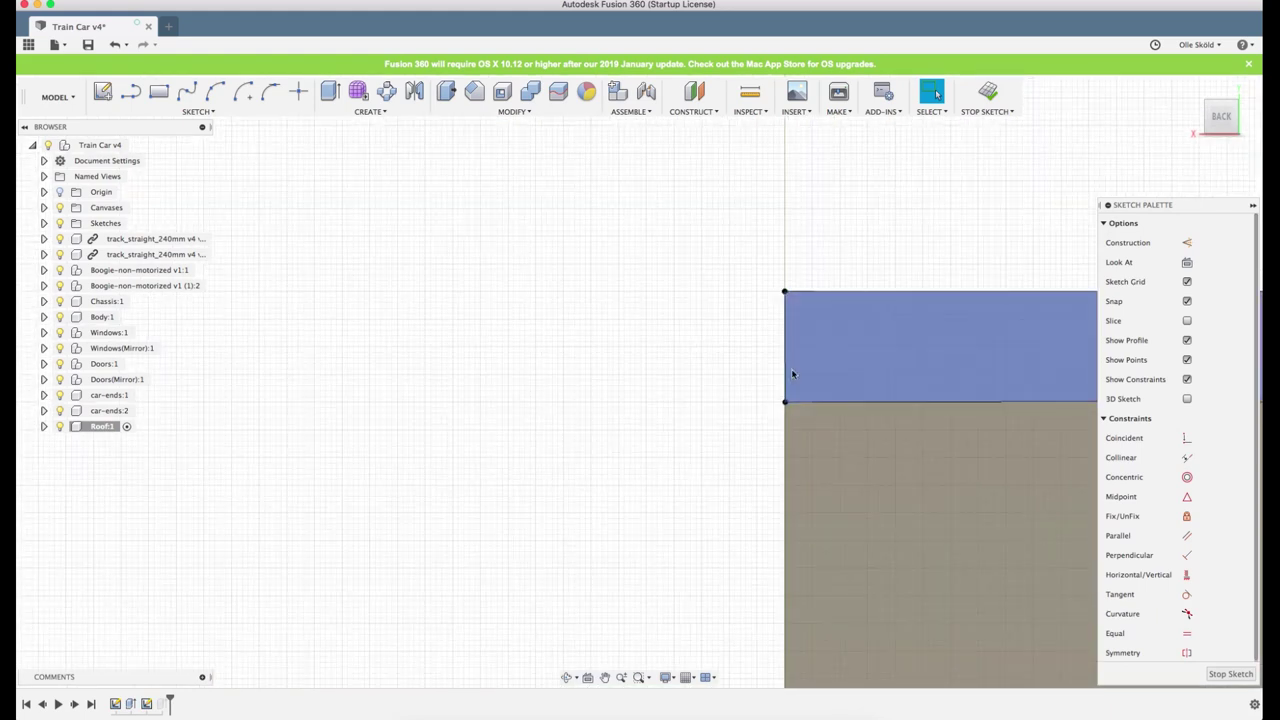
pyautogui.scroll(3, 792, 374)
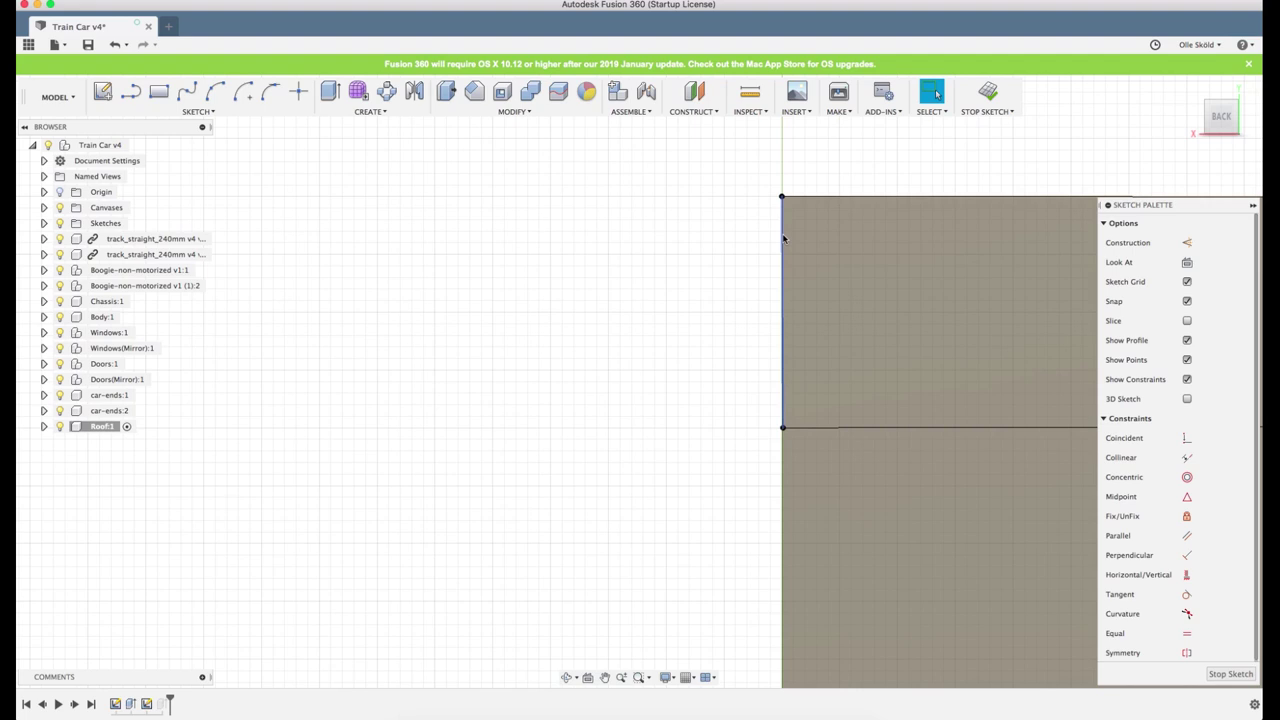
pyautogui.click(784, 238)
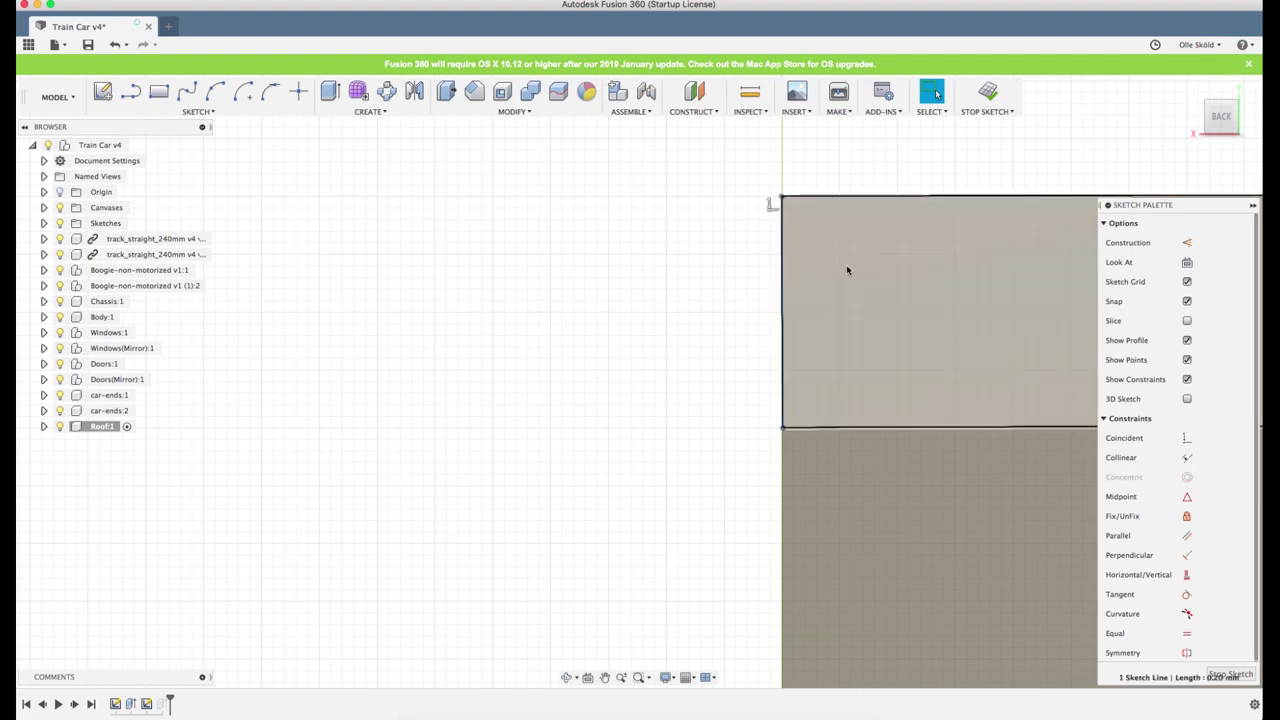
pyautogui.scroll(2, 821, 279)
pyautogui.scroll(3, 757, 469)
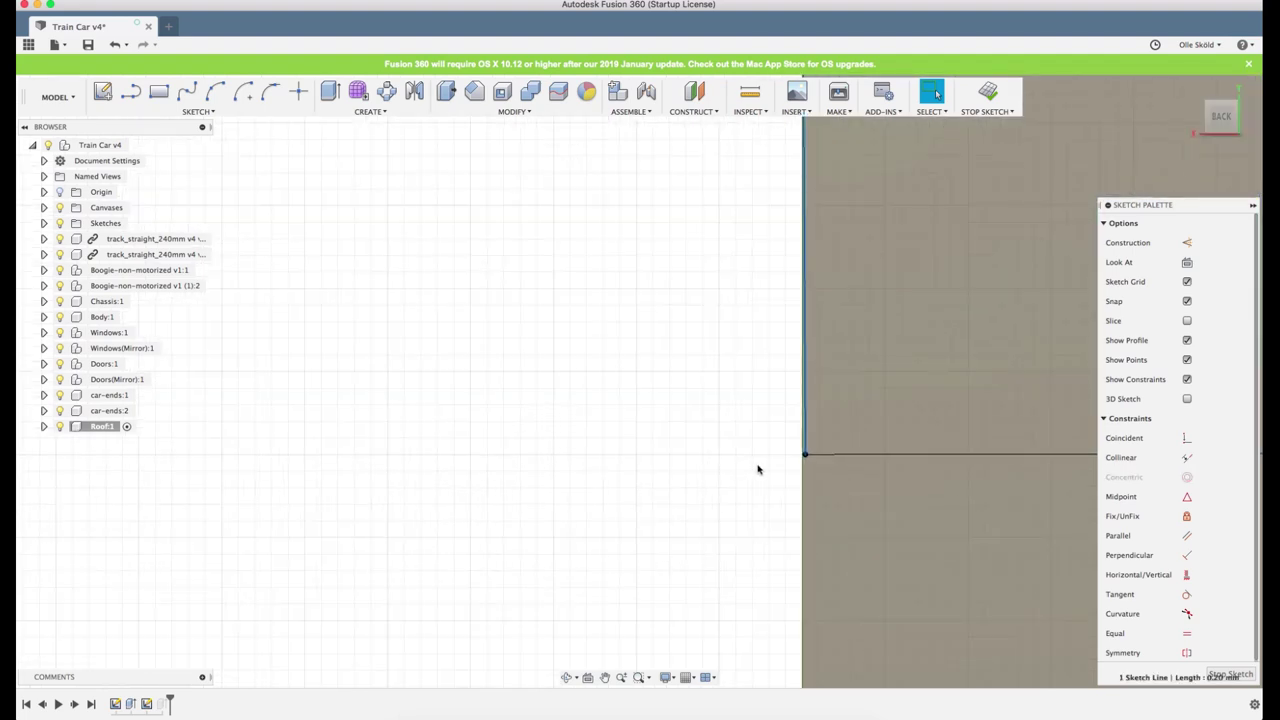
pyautogui.scroll(2, 757, 469)
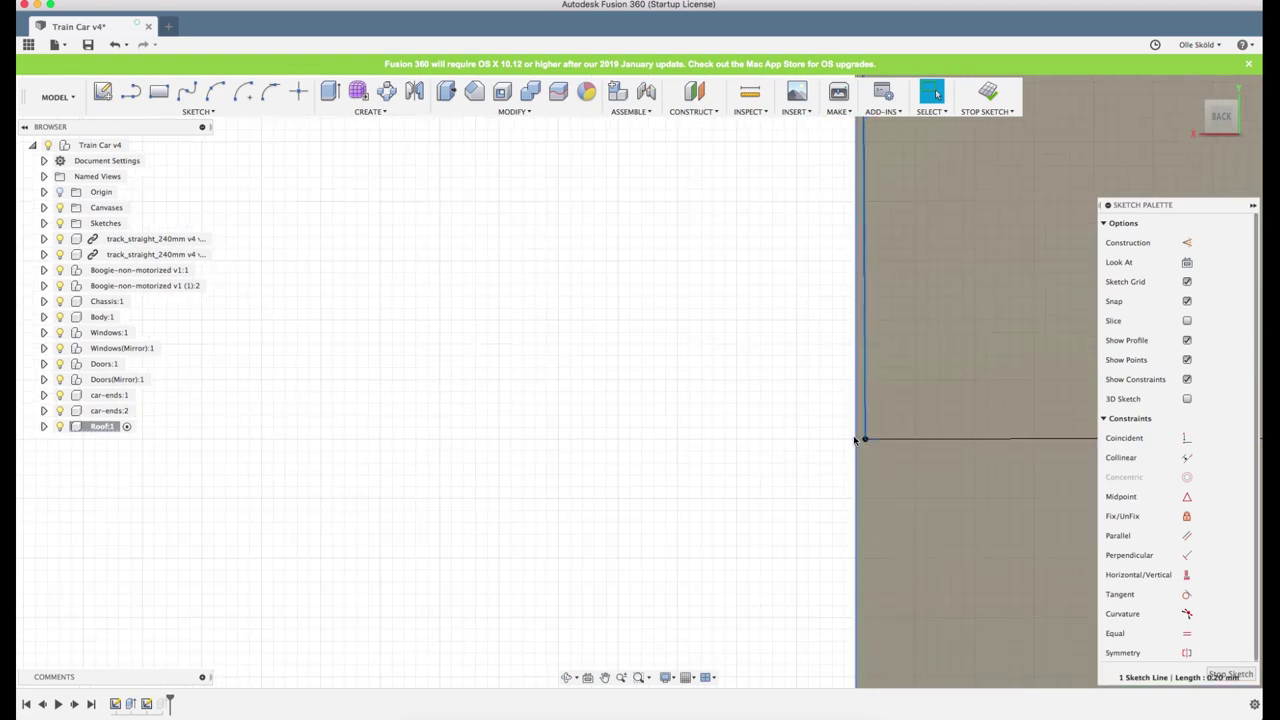
pyautogui.press('Delete')
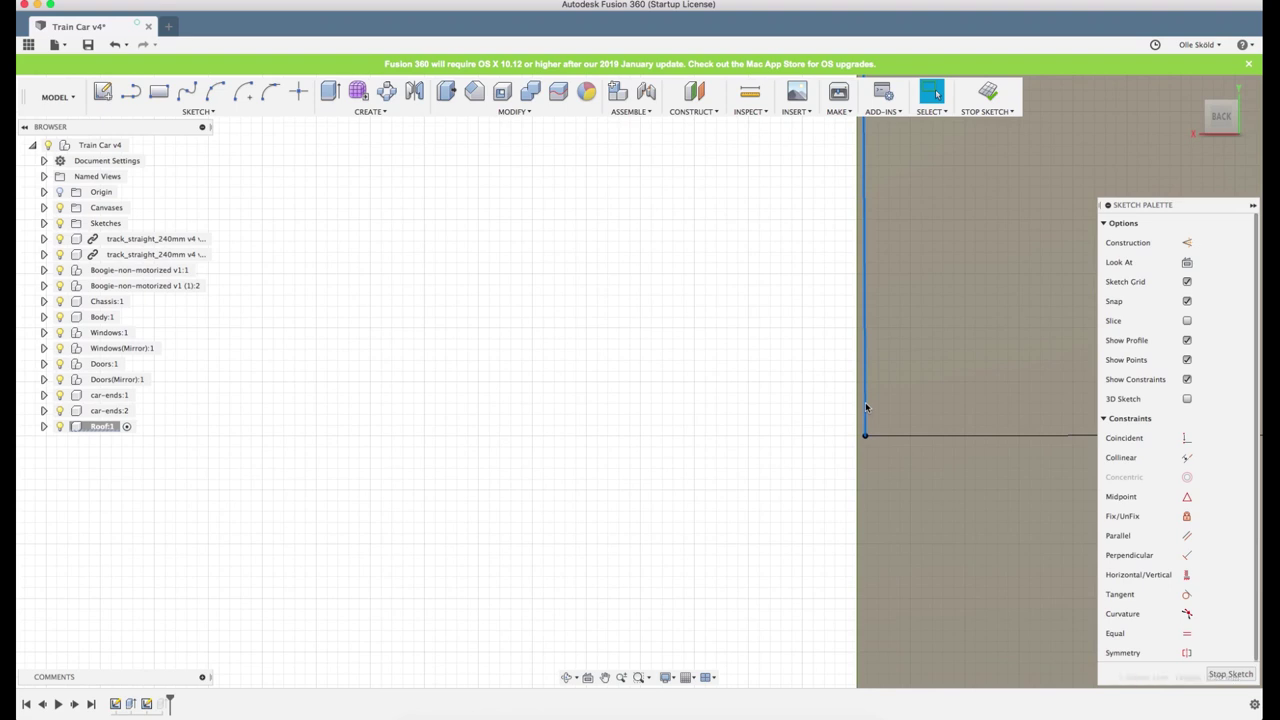
pyautogui.press('l')
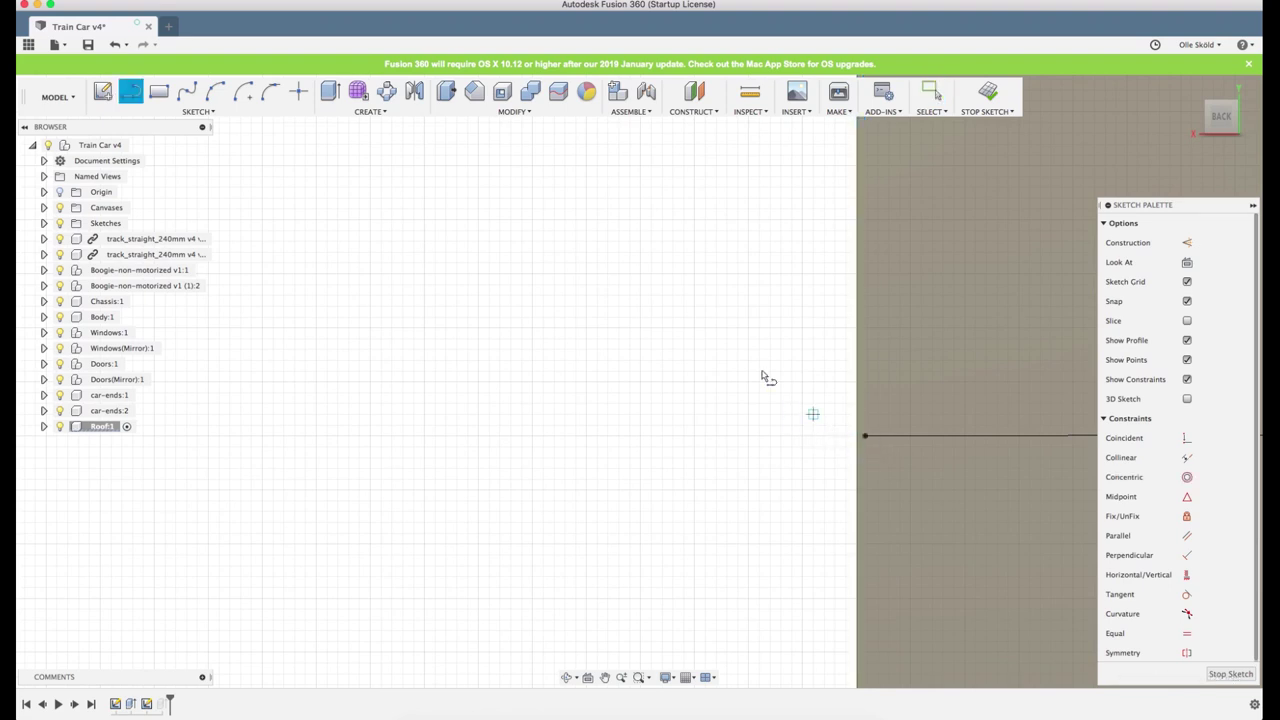
pyautogui.scroll(1, 758, 378)
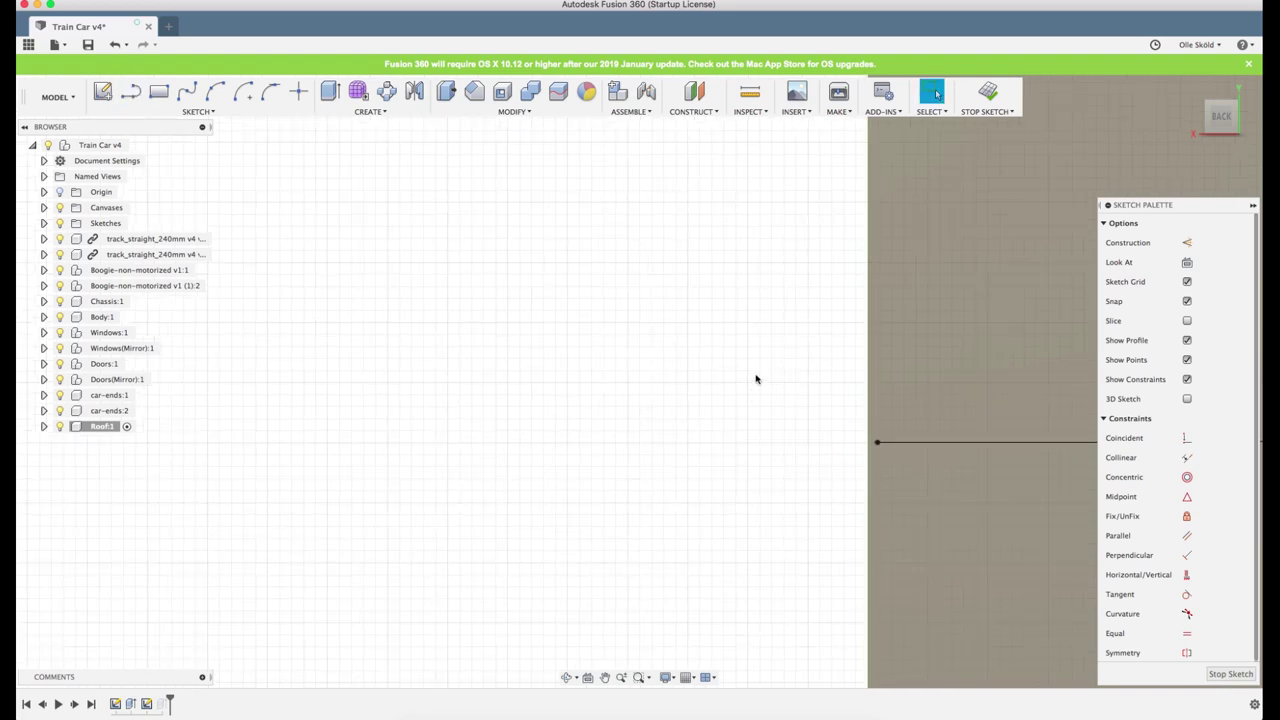
# Draw a line about 0.2 mm long up from the lower curve's end, running just outside the roof's centre edge
pyautogui.click(840, 449)
pyautogui.click(839, 445)
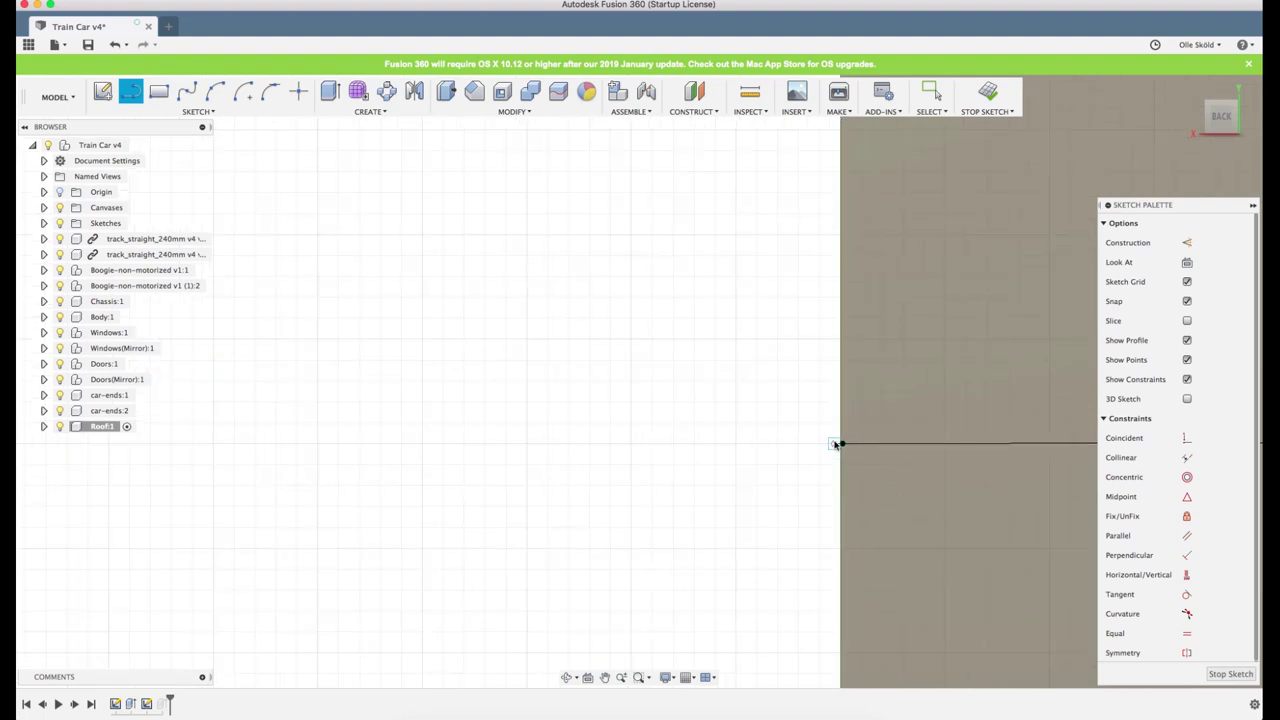
pyautogui.click(838, 444)
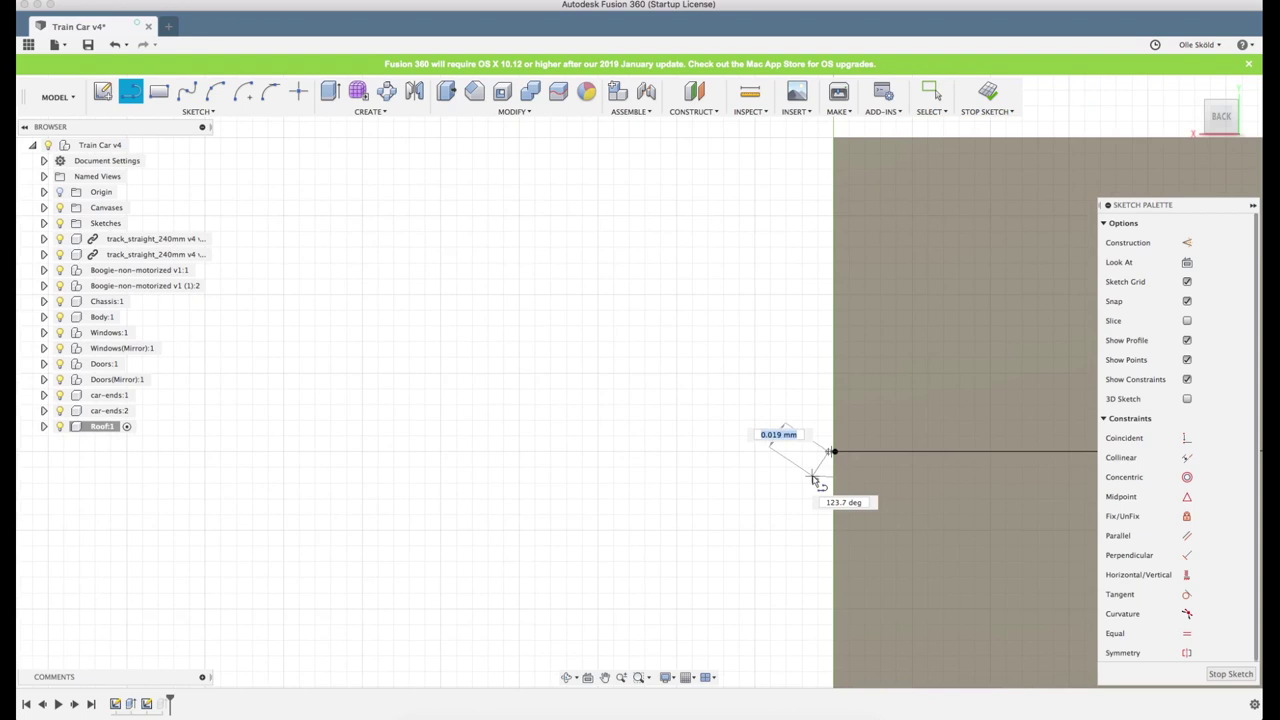
pyautogui.scroll(5, 826, 170)
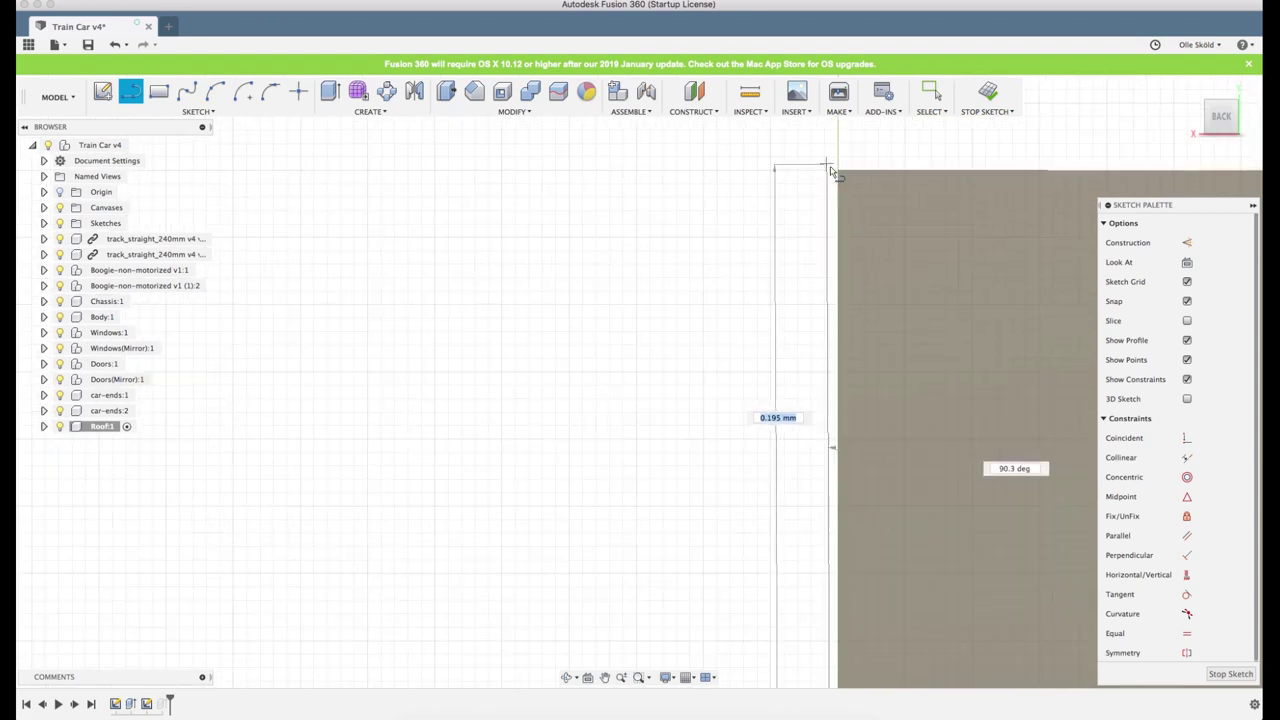
pyautogui.scroll(3, 830, 167)
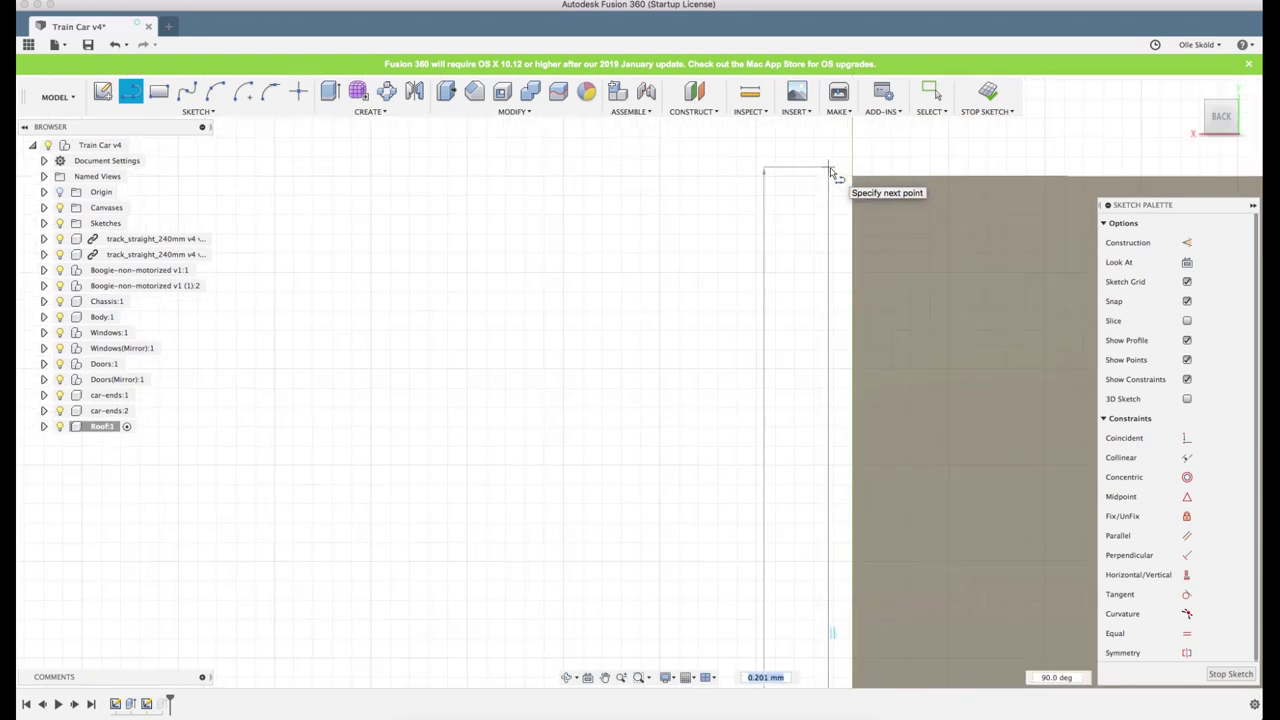
pyautogui.click(831, 170)
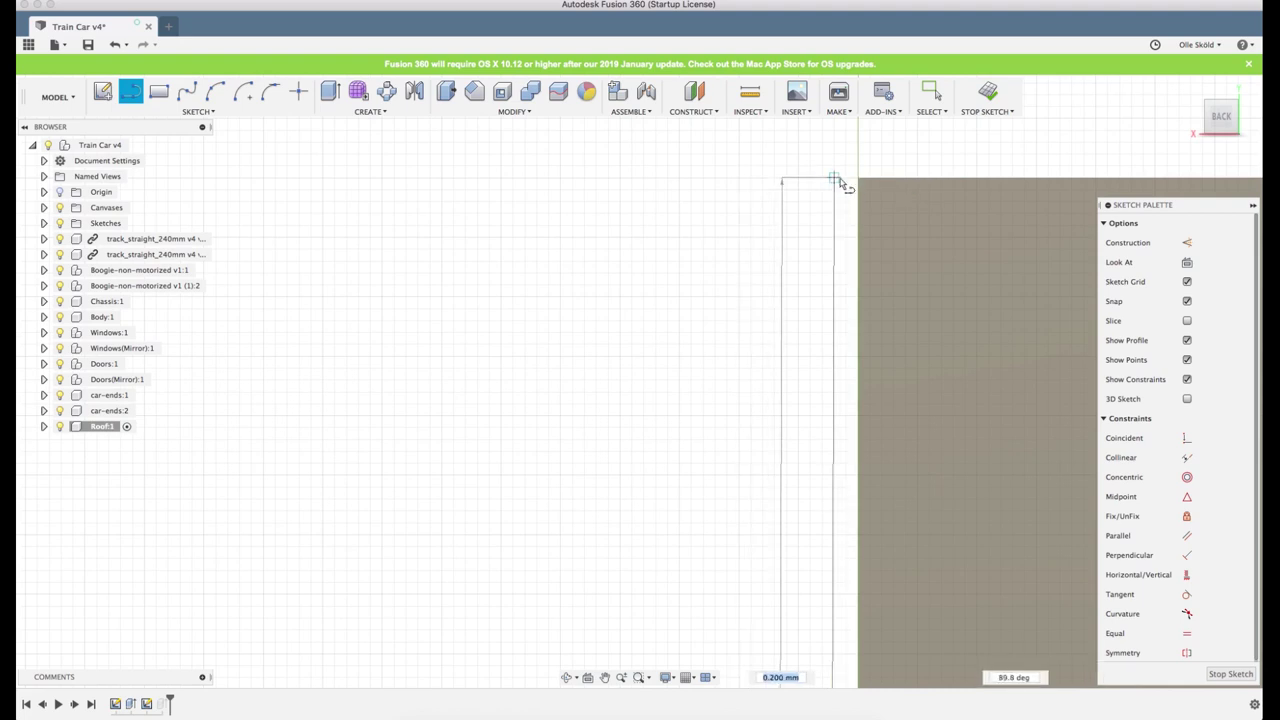
pyautogui.press('Escape')
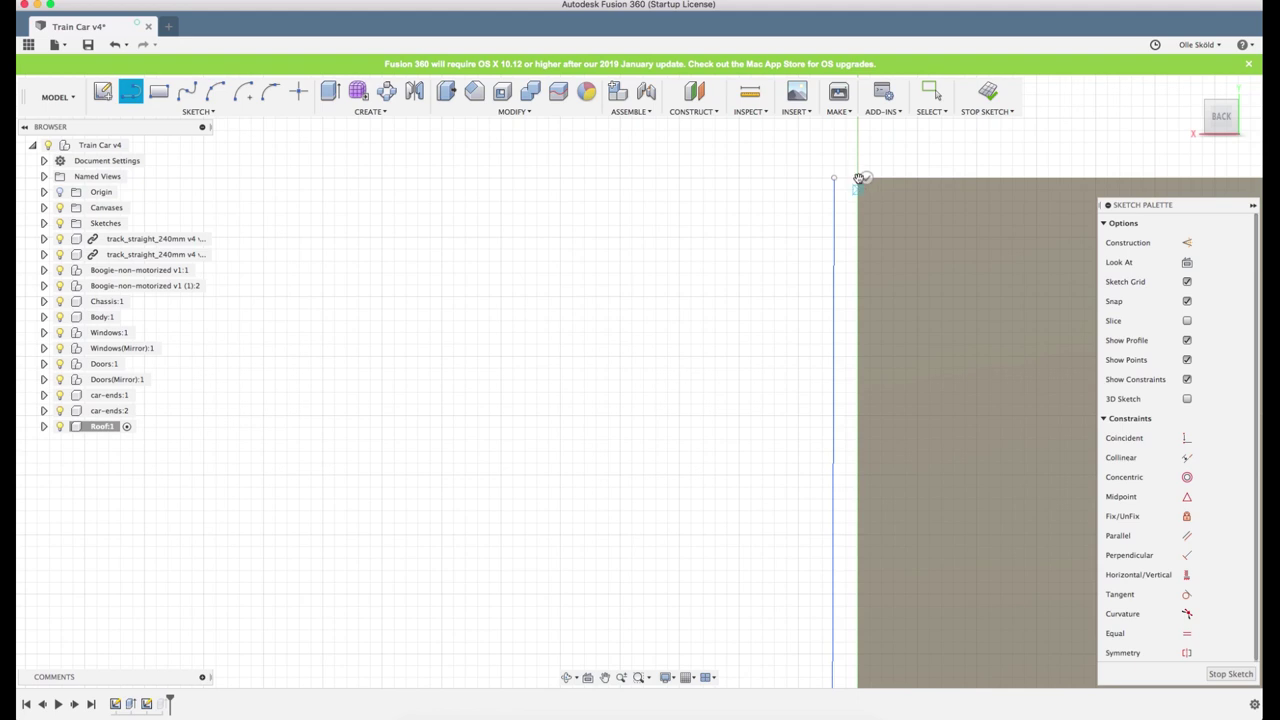
# Close the strip outline with a short horizontal line about 0.003 mm long from the upper curve's endpoint to the vertical line's top
pyautogui.click(862, 180)
pyautogui.scroll(2, 859, 181)
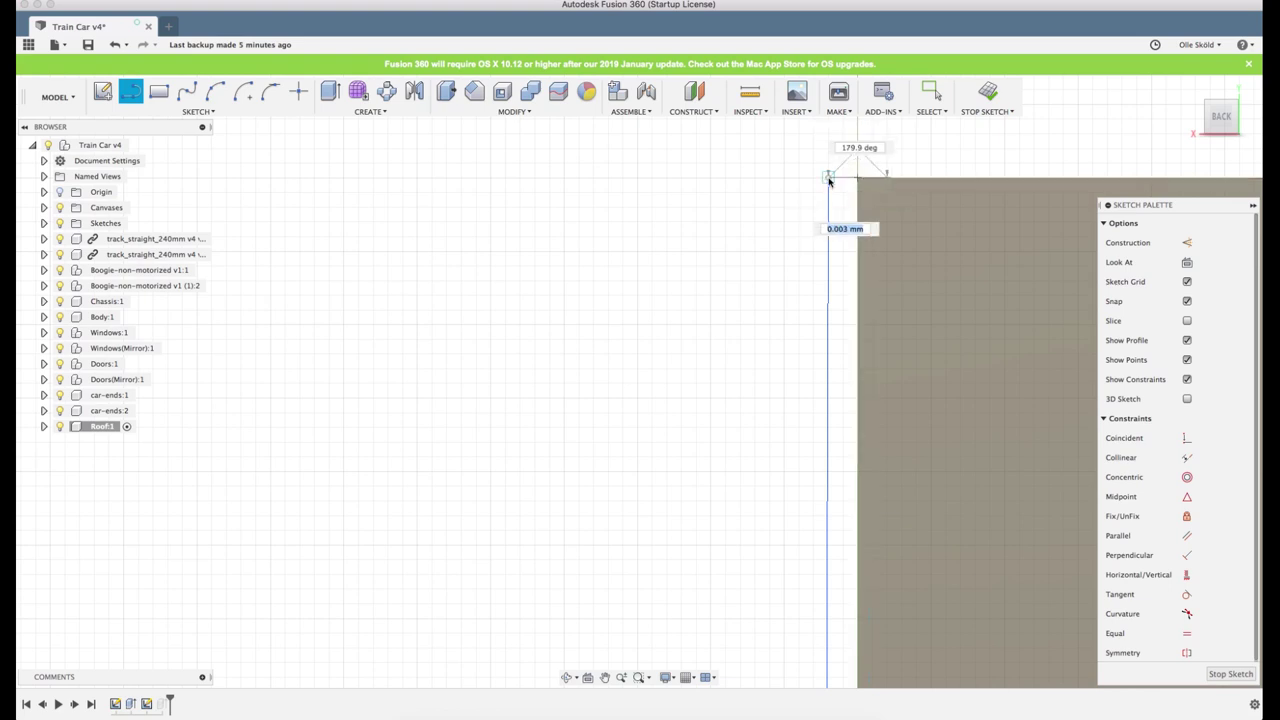
pyautogui.click(828, 179)
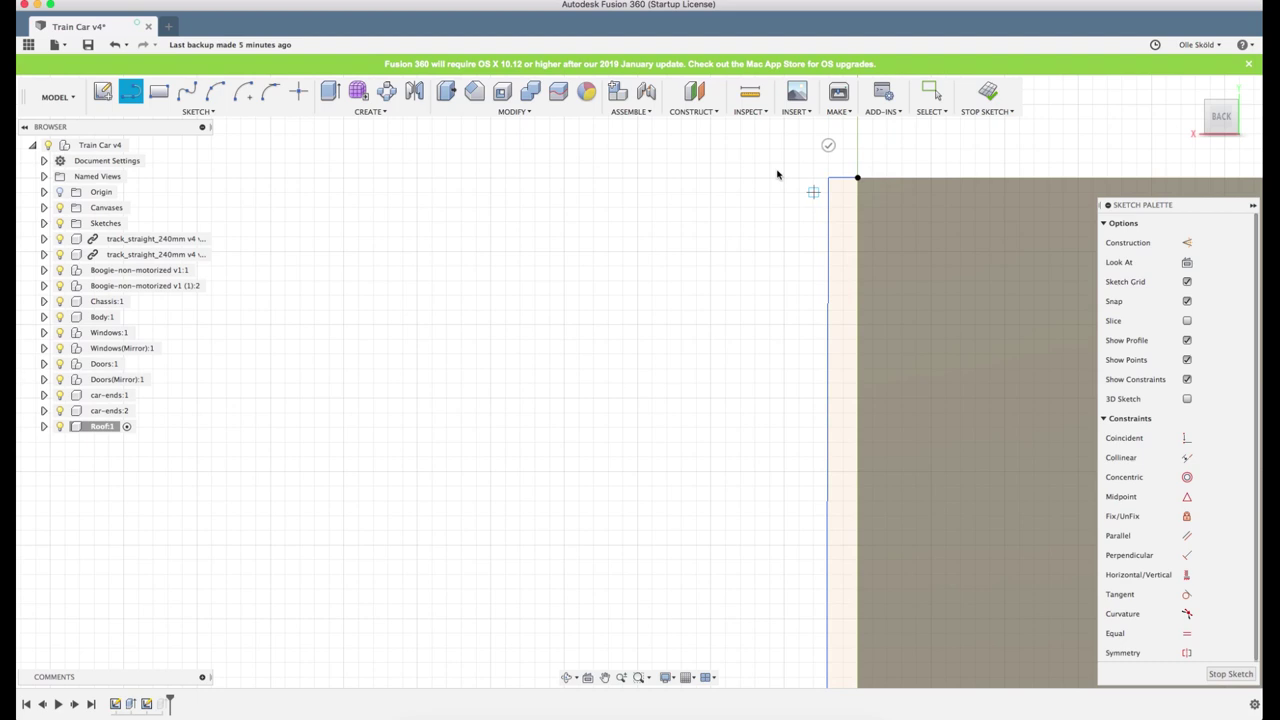
pyautogui.scroll(-2, 777, 175)
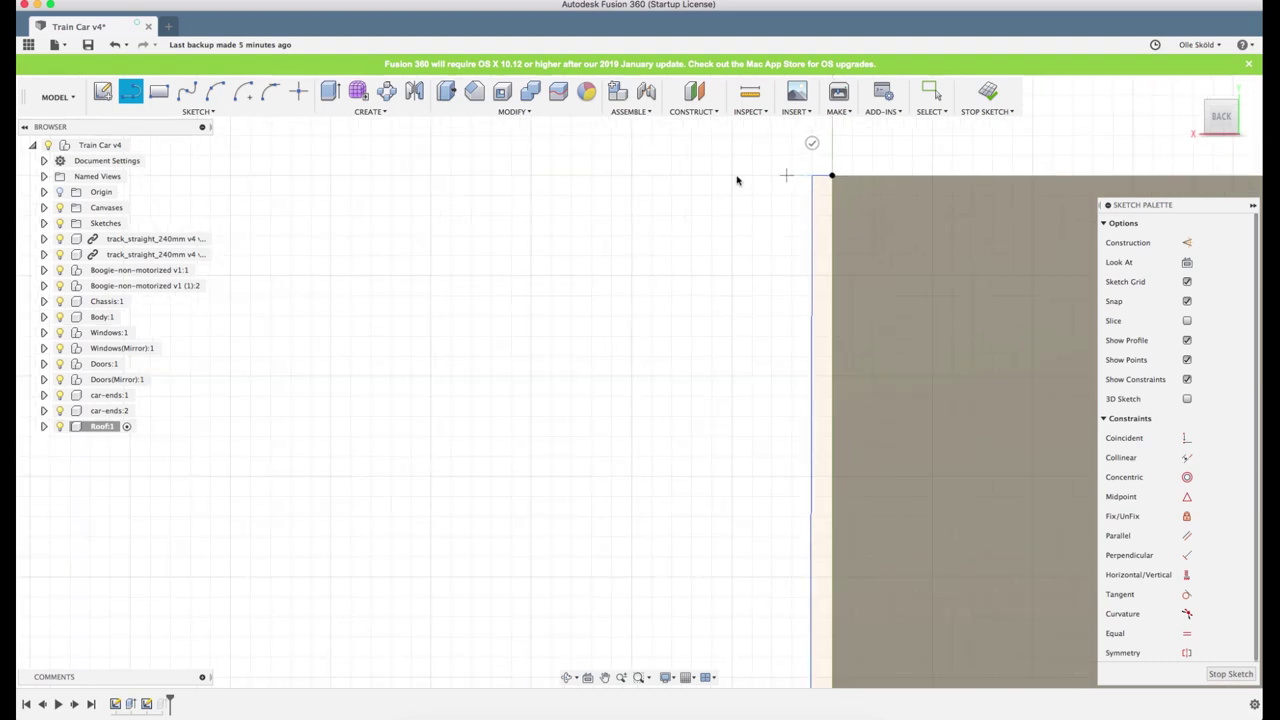
pyautogui.scroll(-3, 643, 213)
pyautogui.scroll(-4, 643, 213)
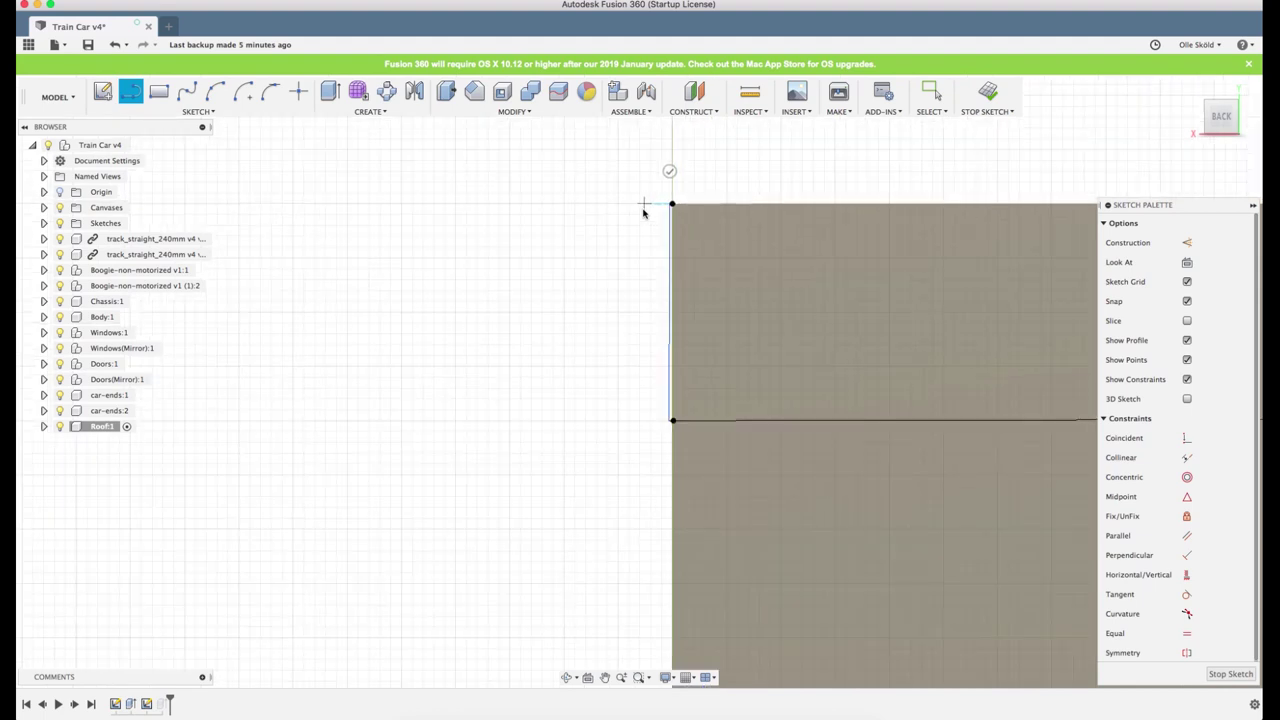
# Finish the sketch and add the thin sliver beside the roof's centre edge to the groove cut's profiles
pyautogui.press('e')
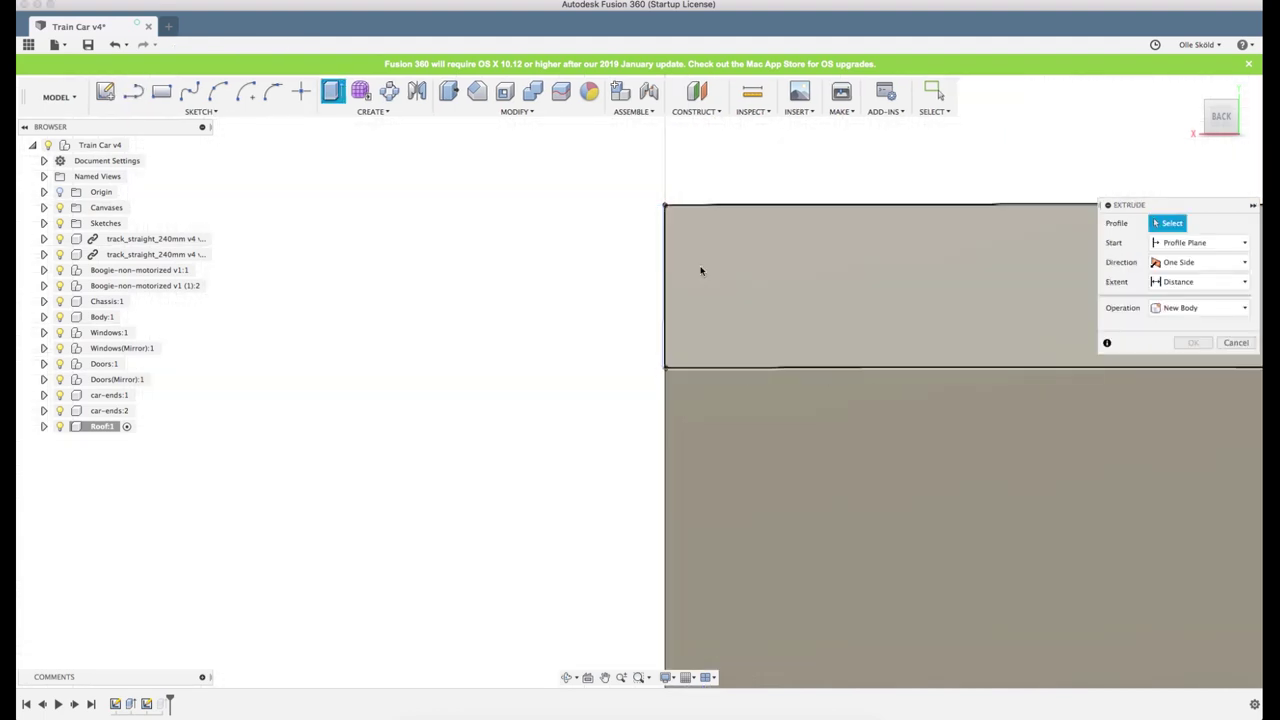
pyautogui.click(1236, 342)
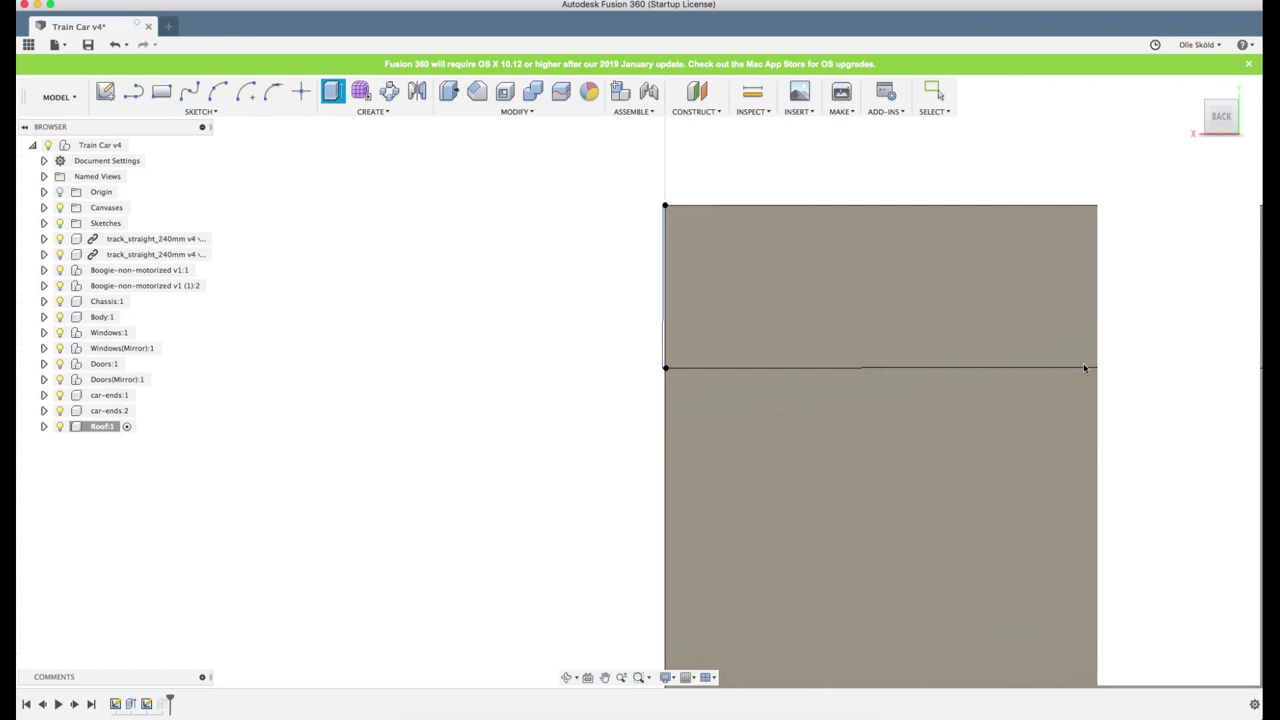
pyautogui.doubleClick(740, 208)
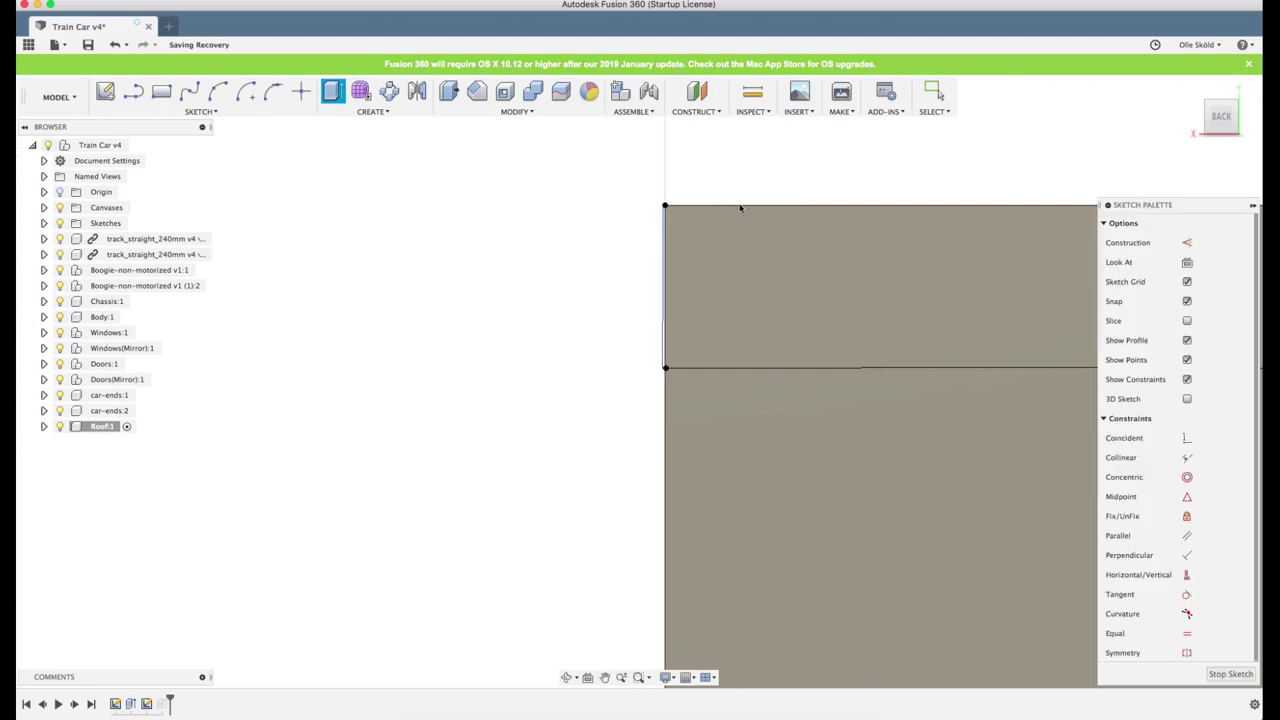
pyautogui.click(1213, 666)
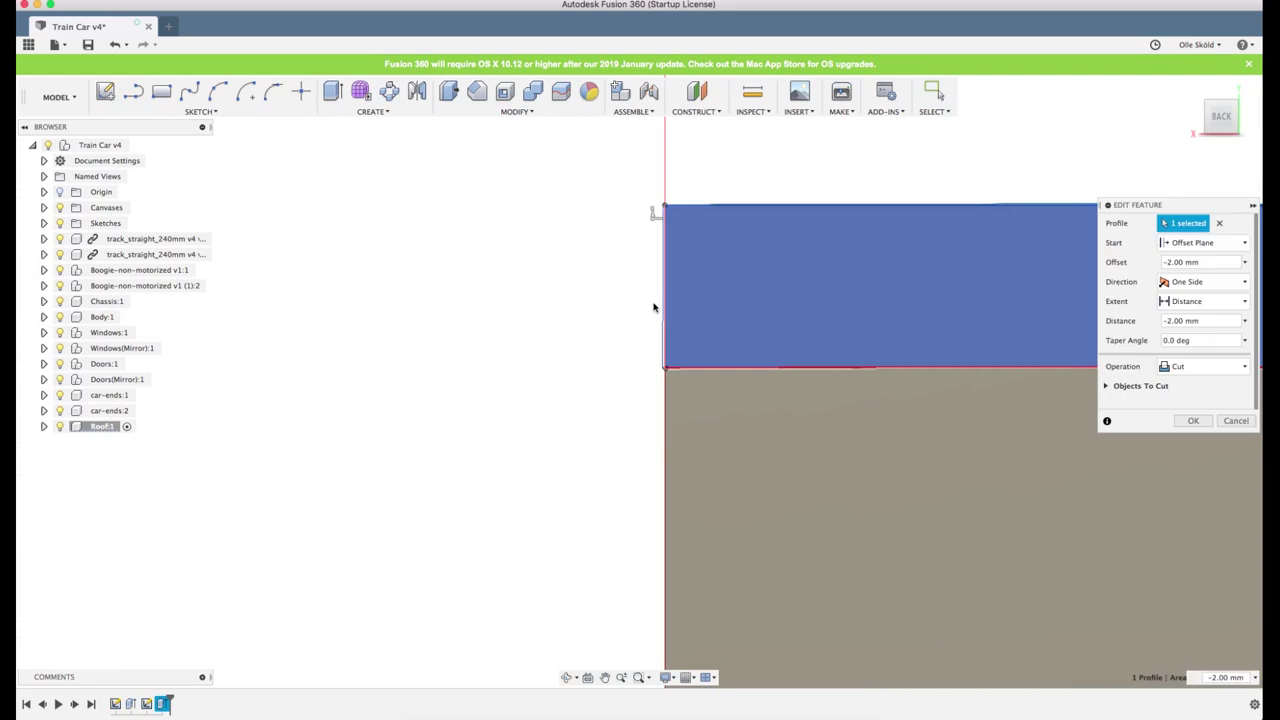
pyautogui.scroll(2, 654, 308)
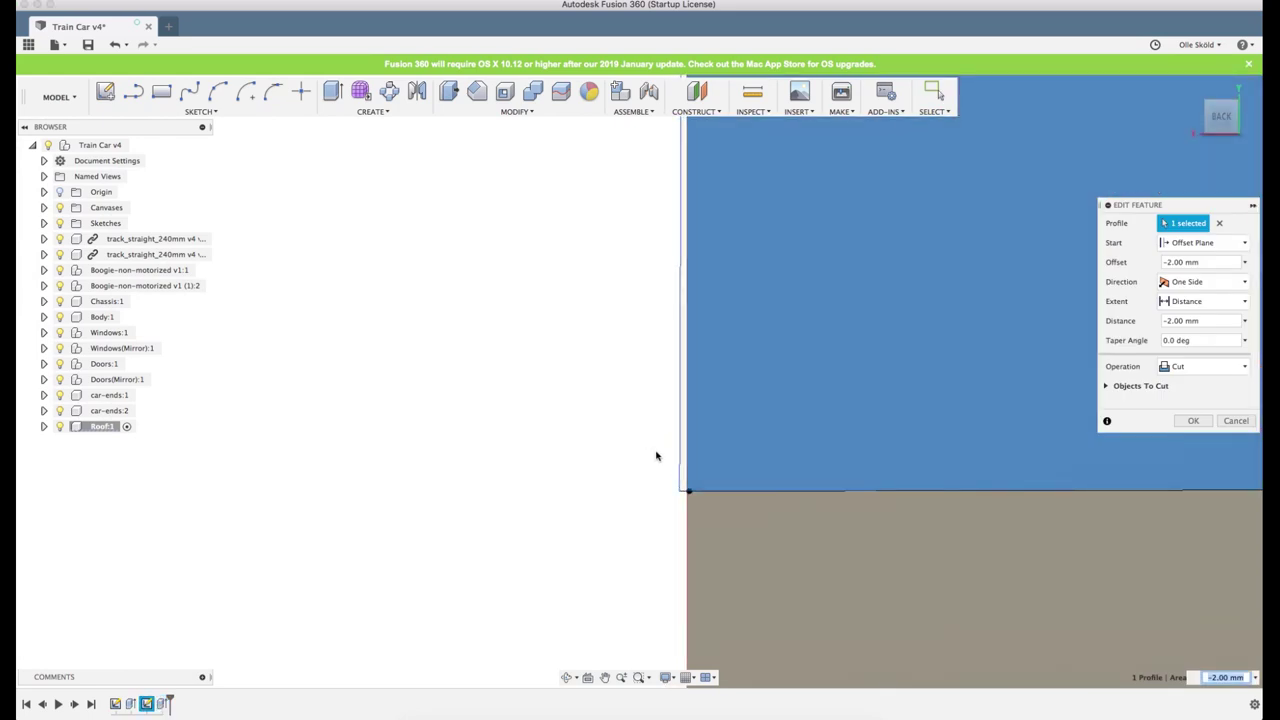
pyautogui.click(683, 458)
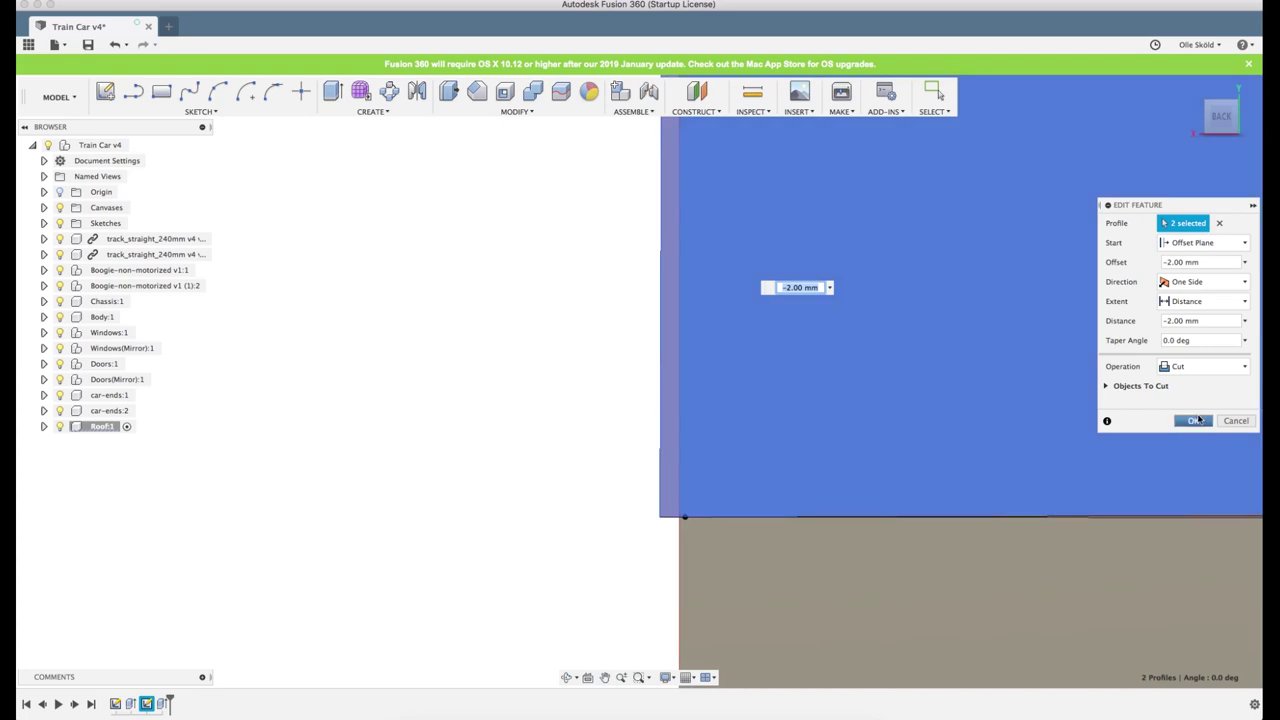
pyautogui.click(1193, 420)
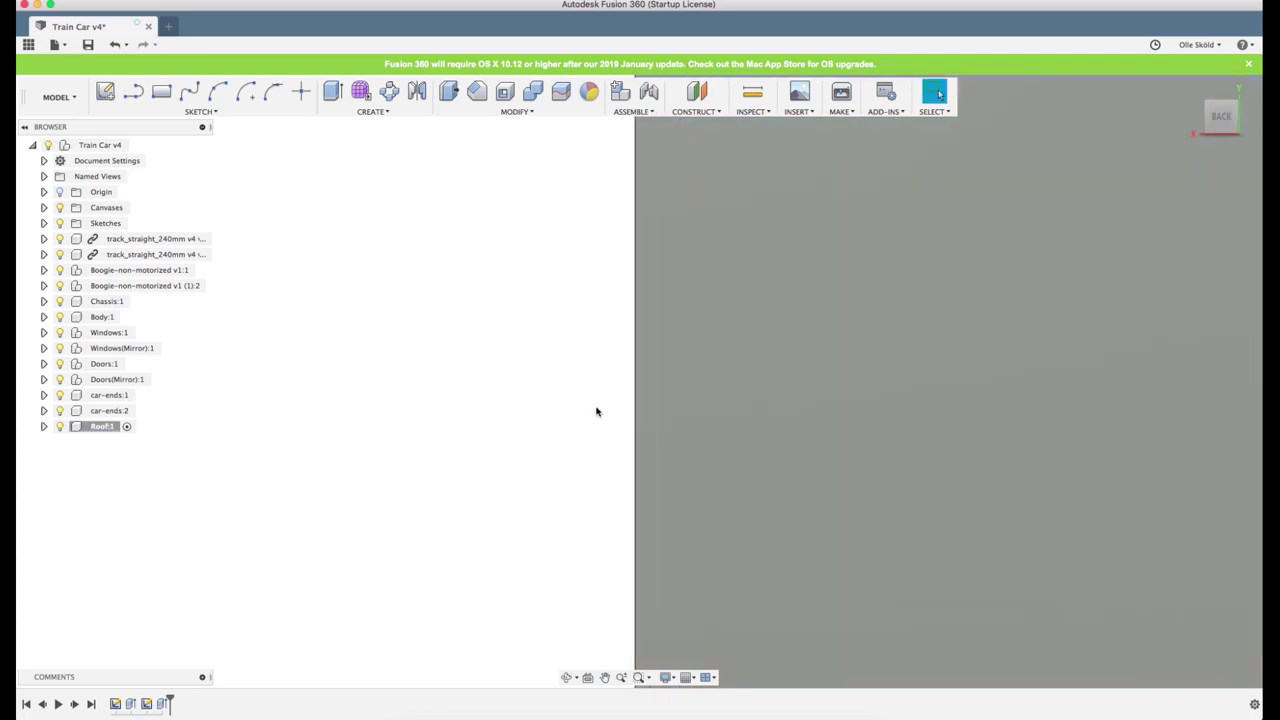
# Examine the groove across the roof's end and at its centre edge, from close up and with the whole car in view
pyautogui.scroll(-10, 725, 315)
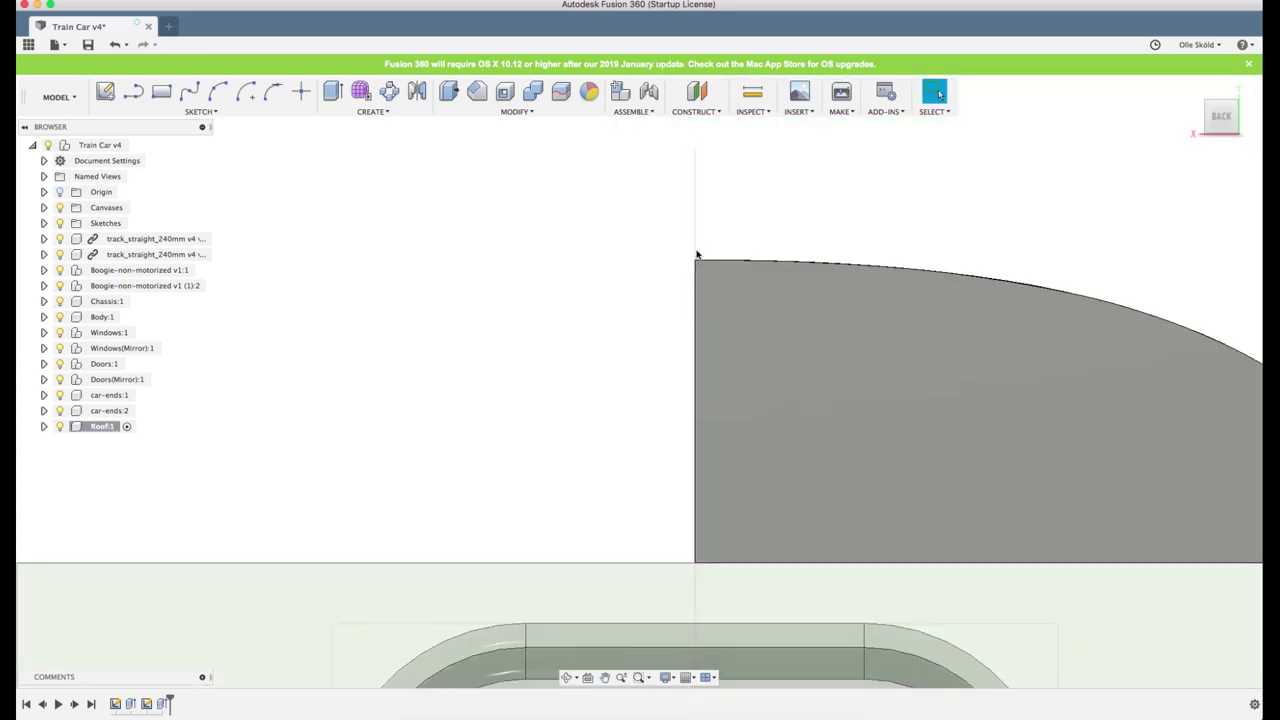
pyautogui.keyDown('shift'); pyautogui.moveTo(736, 268); pyautogui.dragTo(734, 305, button='middle'); pyautogui.keyUp('shift')
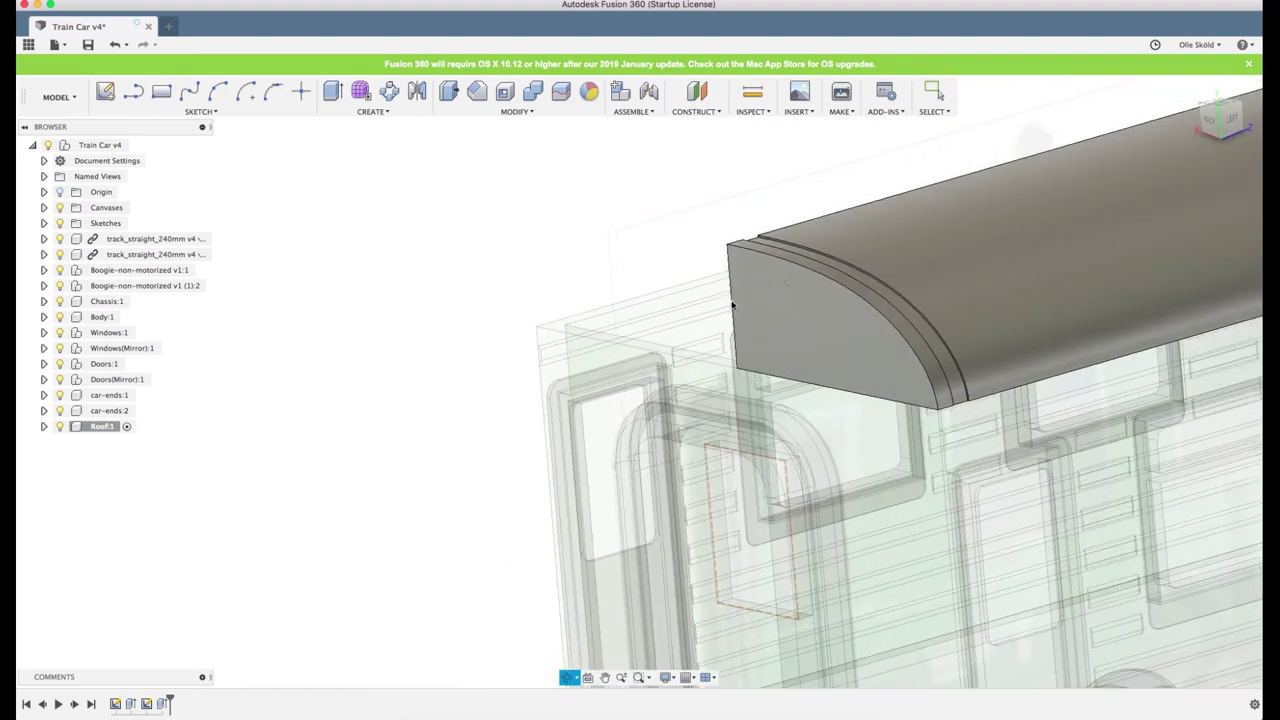
pyautogui.scroll(6, 924, 330)
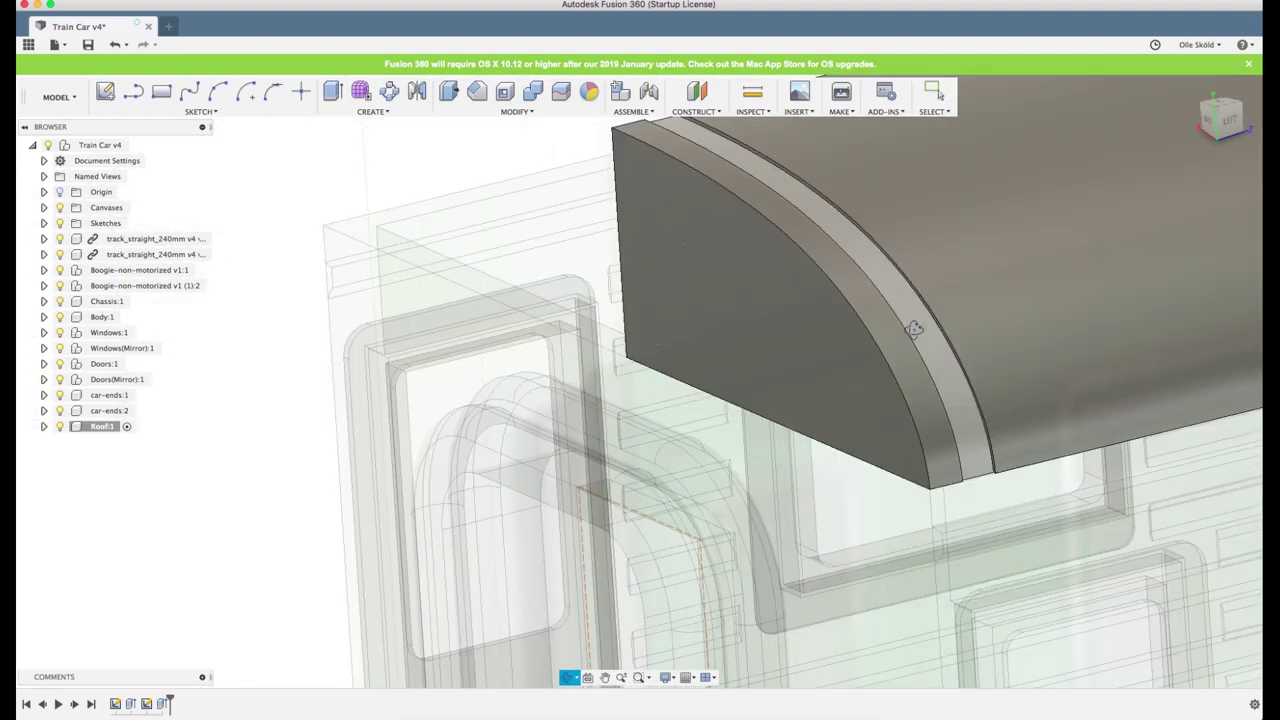
pyautogui.keyDown('shift'); pyautogui.moveTo(913, 330); pyautogui.dragTo(957, 243, button='middle'); pyautogui.keyUp('shift')
pyautogui.scroll(3, 955, 241)
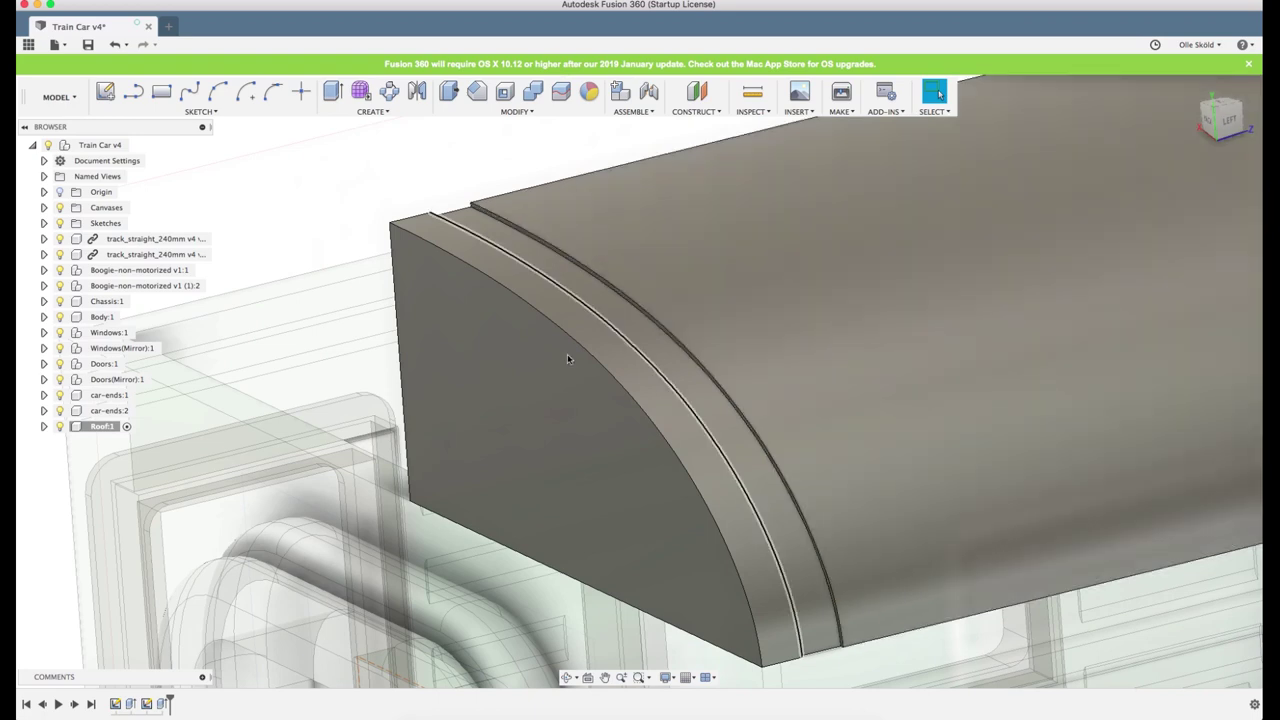
pyautogui.scroll(-5, 567, 354)
pyautogui.moveTo(567, 354)
pyautogui.keyDown('shift'); pyautogui.mouseDown(button='middle')
pyautogui.moveTo(577, 358)
pyautogui.moveTo(566, 364)
pyautogui.mouseUp(button='middle'); pyautogui.keyUp('shift')
pyautogui.scroll(-10, 566, 364)
pyautogui.press('Escape')
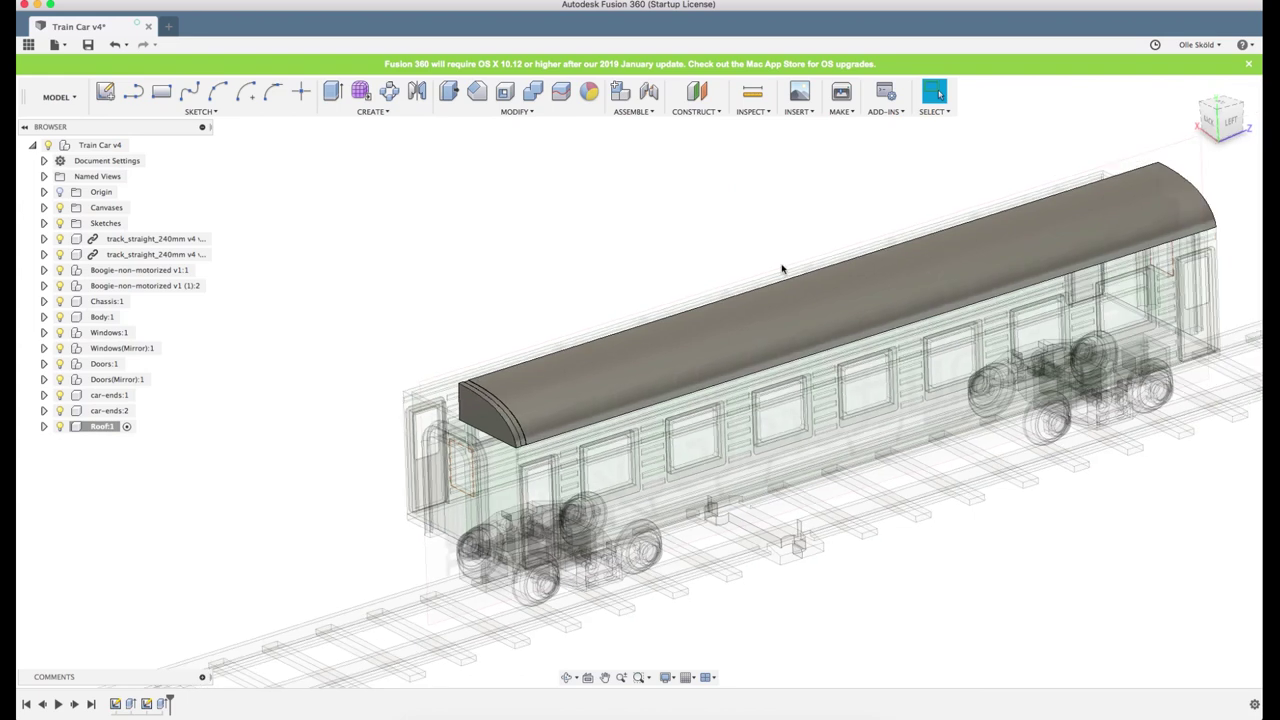
# Start a Pattern on Path of the groove cut feature along the roof's long centre edge, extending it about 93 mm
pyautogui.click(370, 111)
pyautogui.moveTo(348, 347)
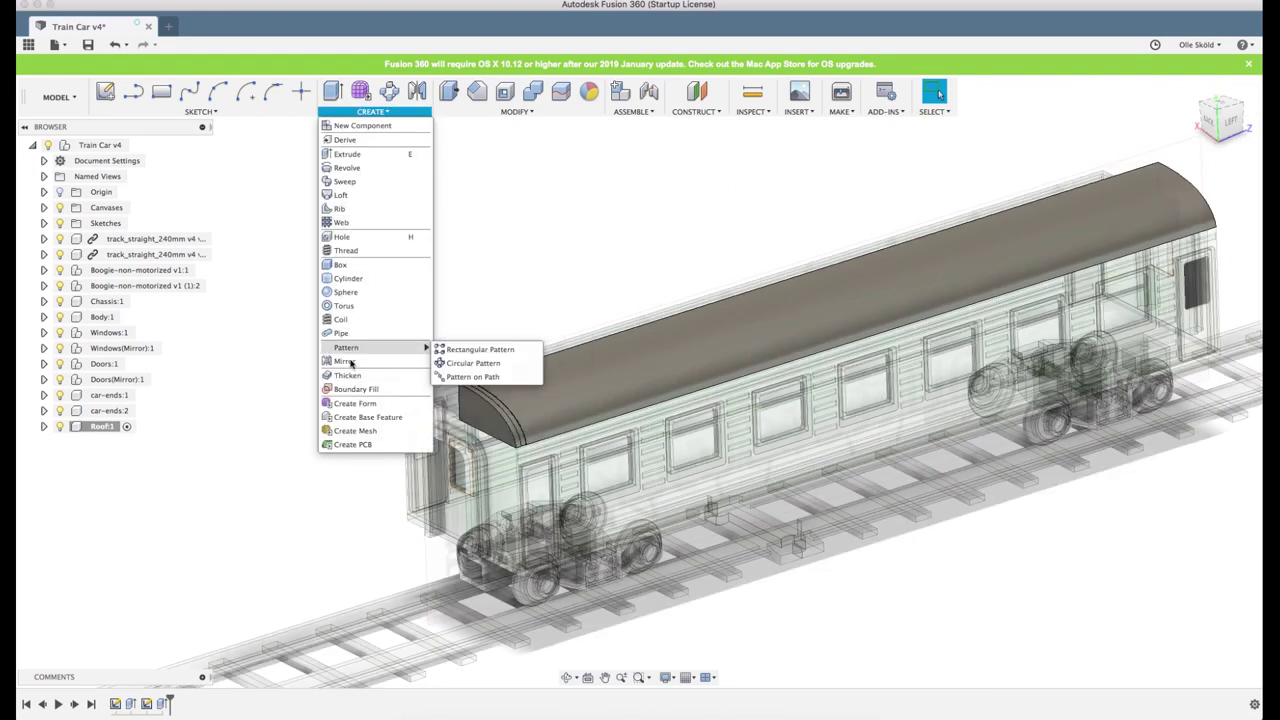
pyautogui.click(472, 376)
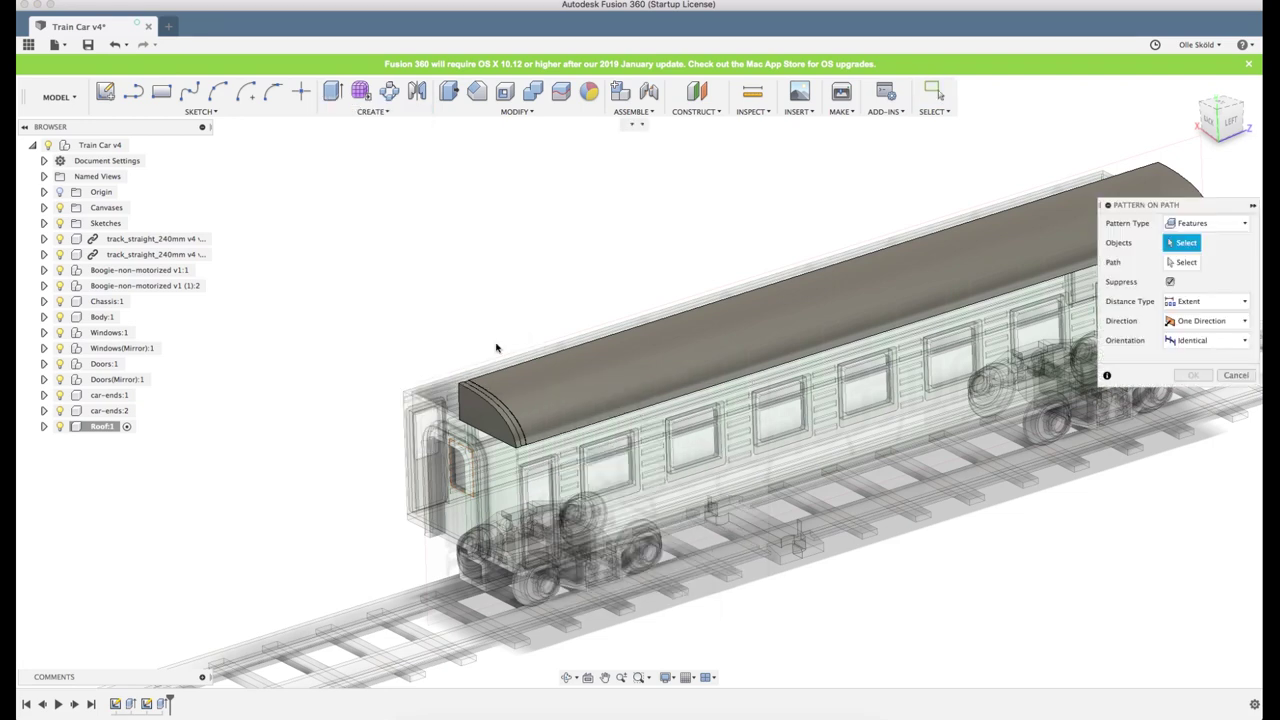
pyautogui.scroll(-1, 340, 590)
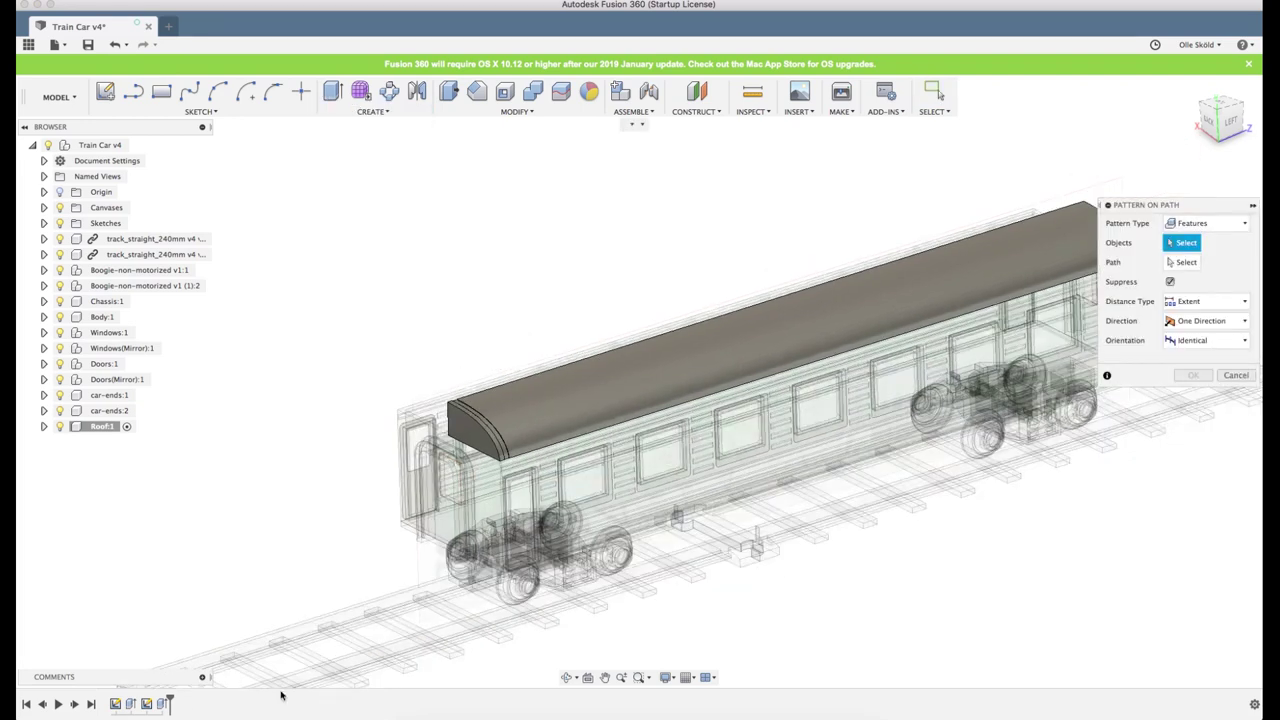
pyautogui.click(165, 704)
pyautogui.click(1190, 262)
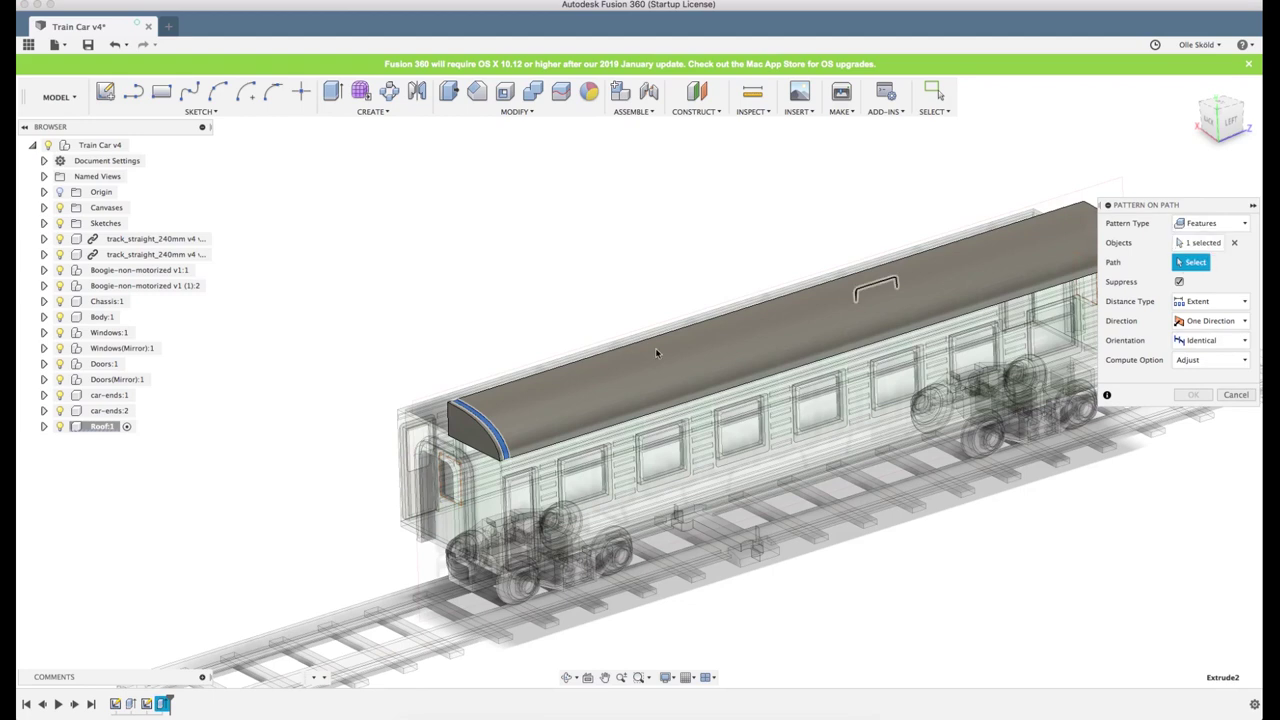
pyautogui.click(650, 343)
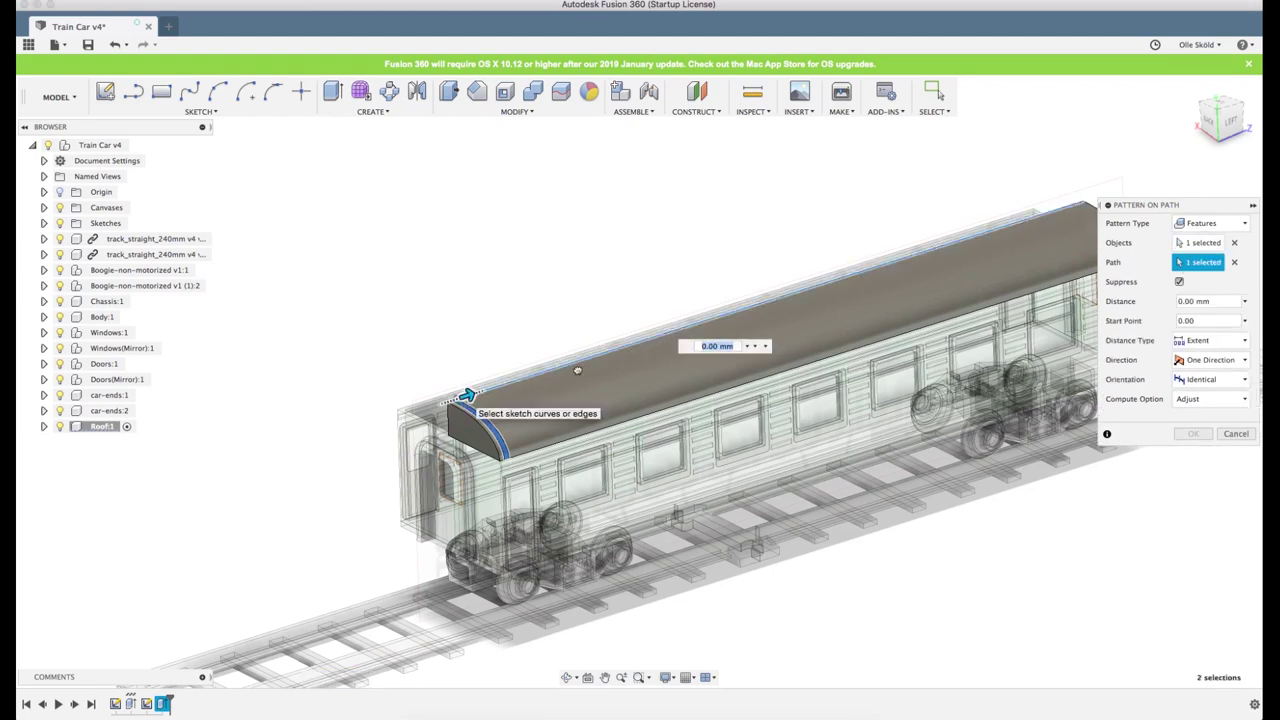
pyautogui.moveTo(467, 397); pyautogui.dragTo(683, 327)
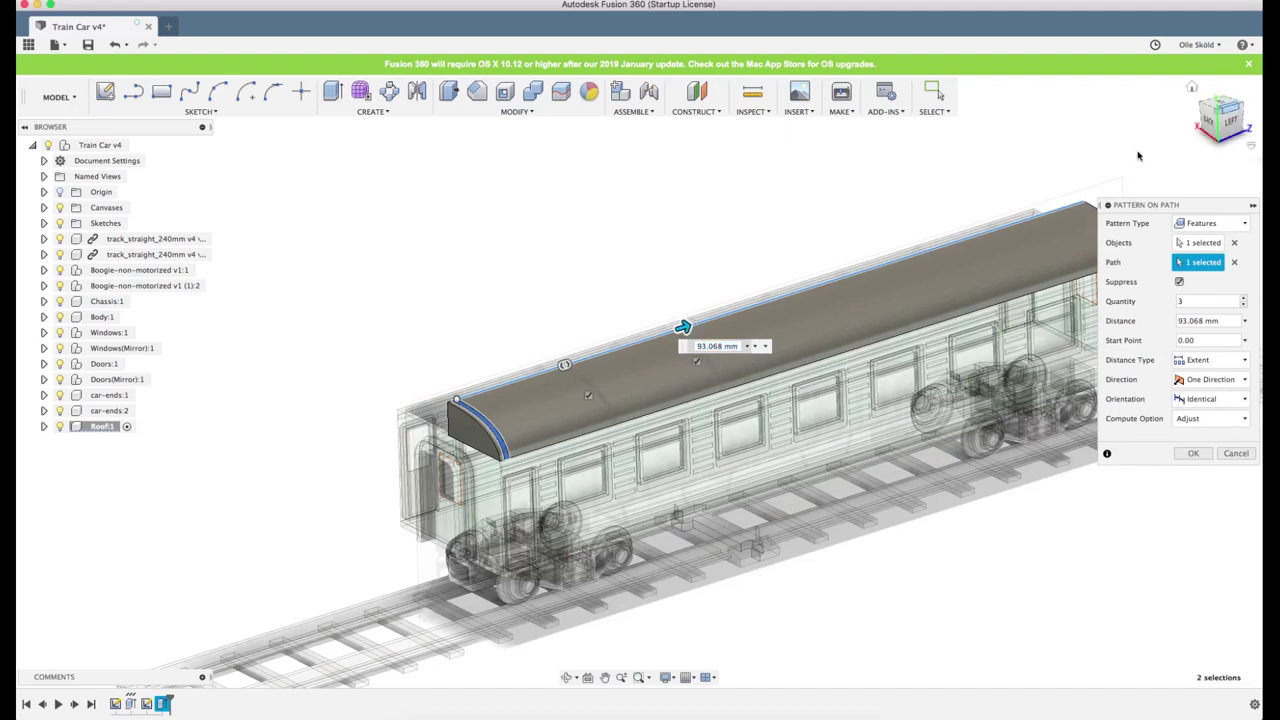
# Extend the groove pattern towards the roof's far end and set its distance to 268 mm
pyautogui.click(1235, 109)
pyautogui.scroll(4, 420, 358)
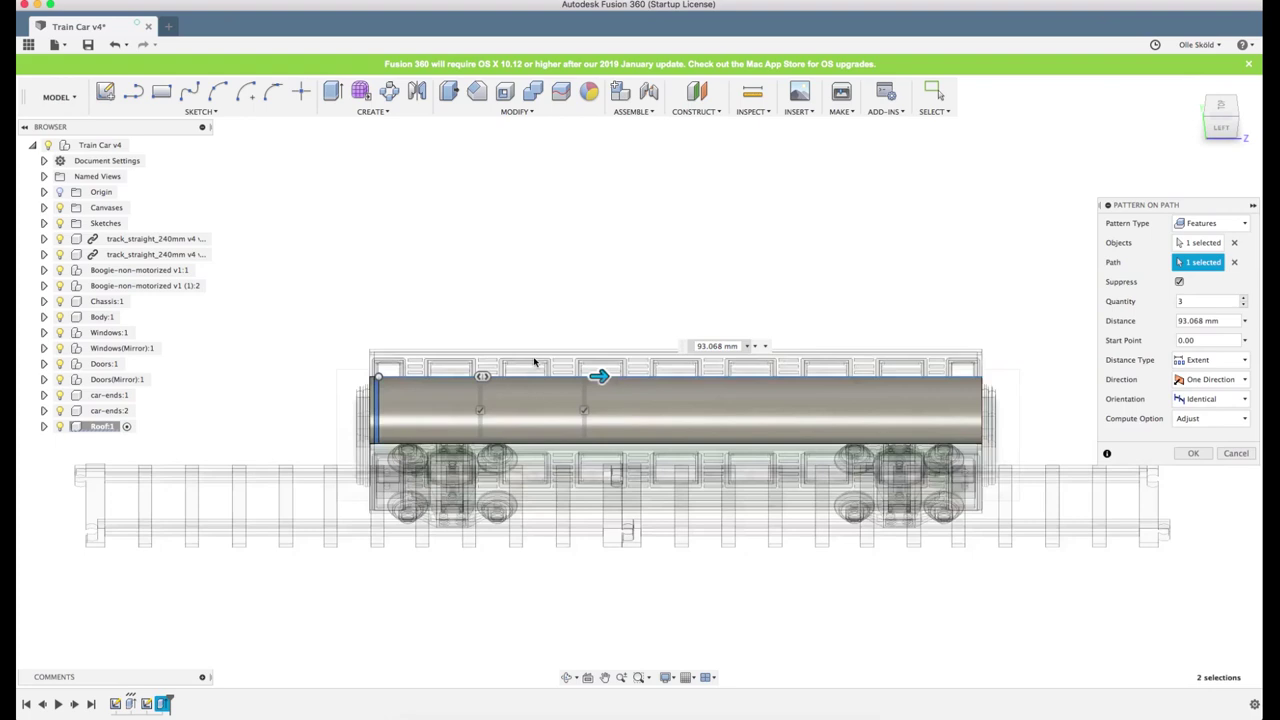
pyautogui.scroll(-2, 592, 348)
pyautogui.scroll(3, 680, 184)
pyautogui.scroll(2, 688, 183)
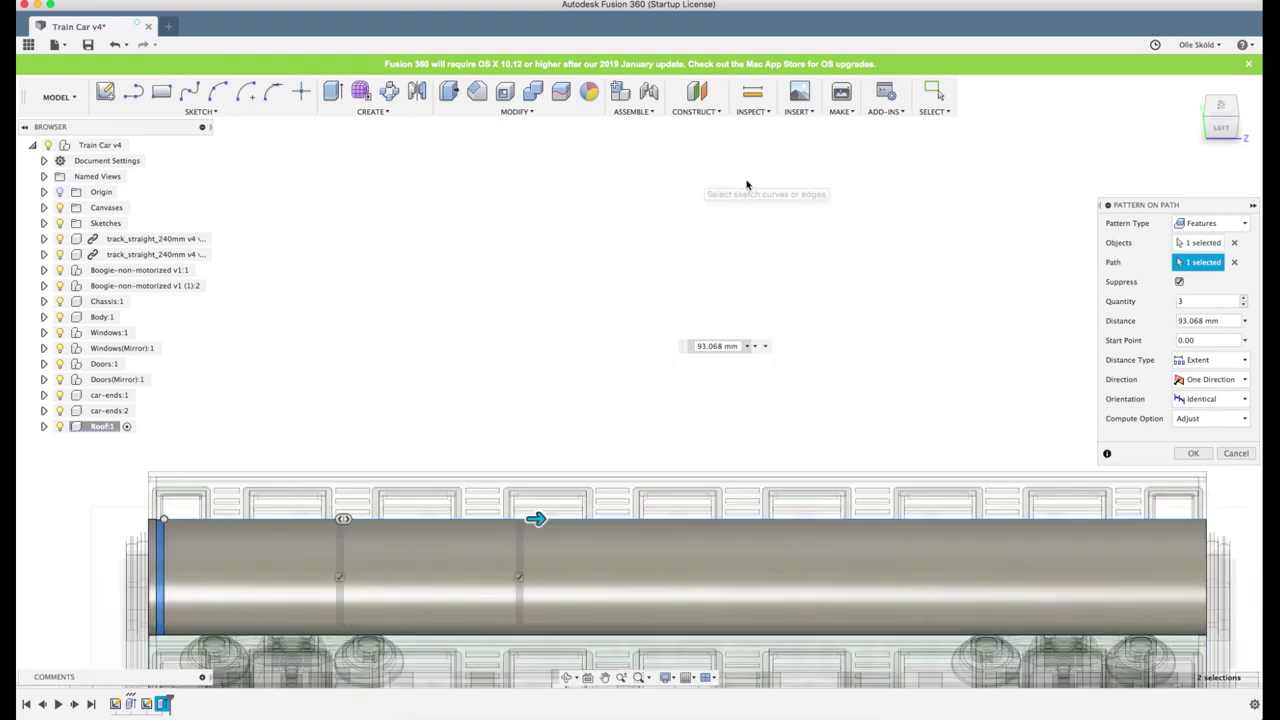
pyautogui.scroll(-1, 434, 383)
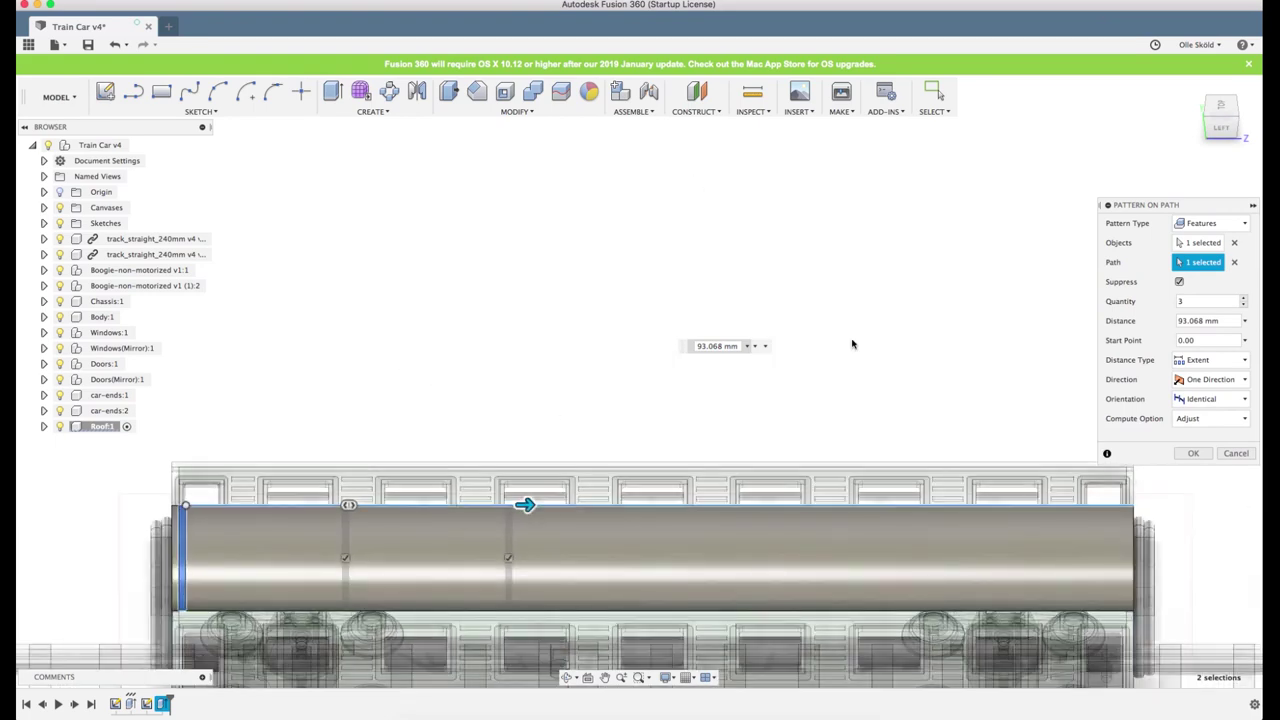
pyautogui.moveTo(584, 507); pyautogui.dragTo(1139, 506)
pyautogui.scroll(10, 1155, 558)
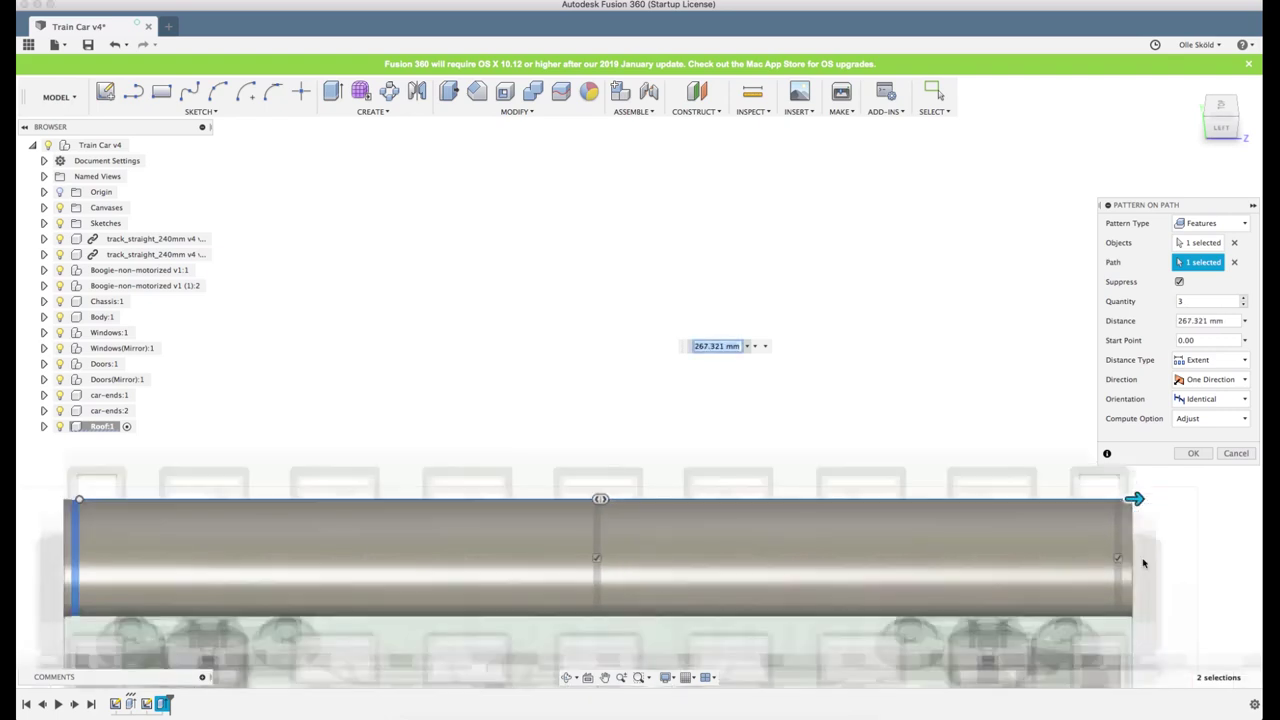
pyautogui.scroll(10, 977, 443)
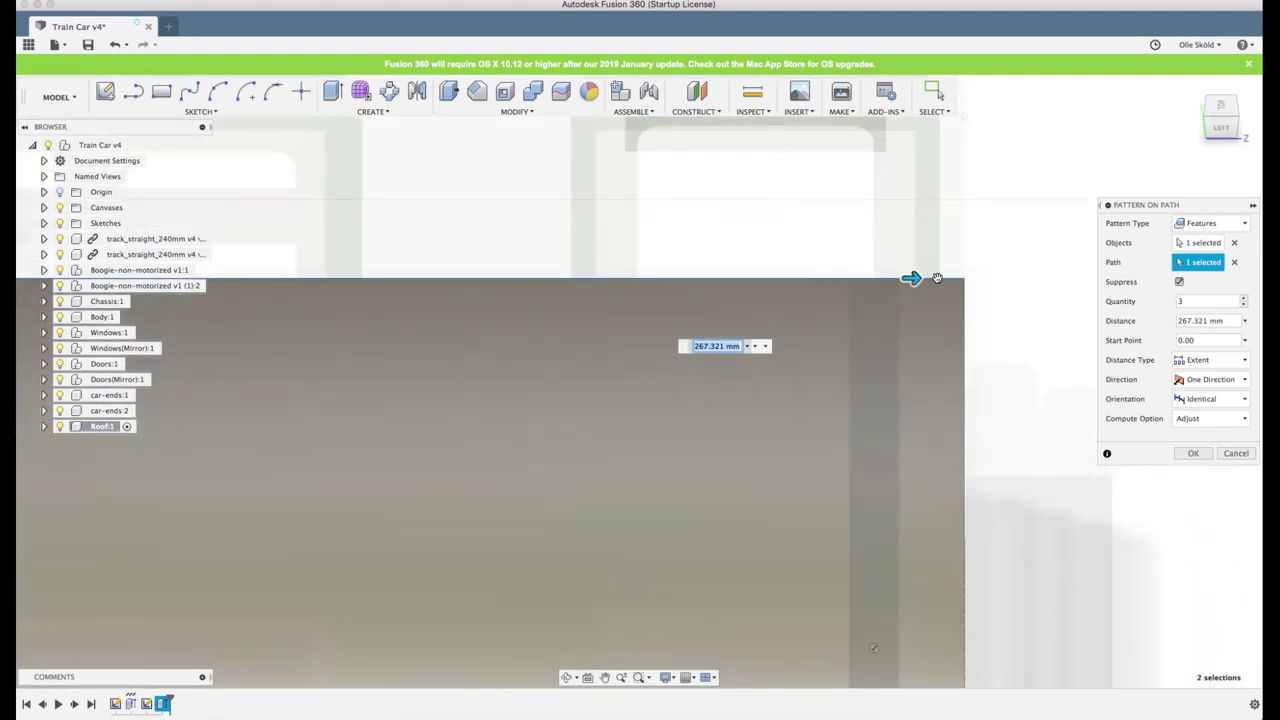
pyautogui.moveTo(916, 278); pyautogui.dragTo(977, 279)
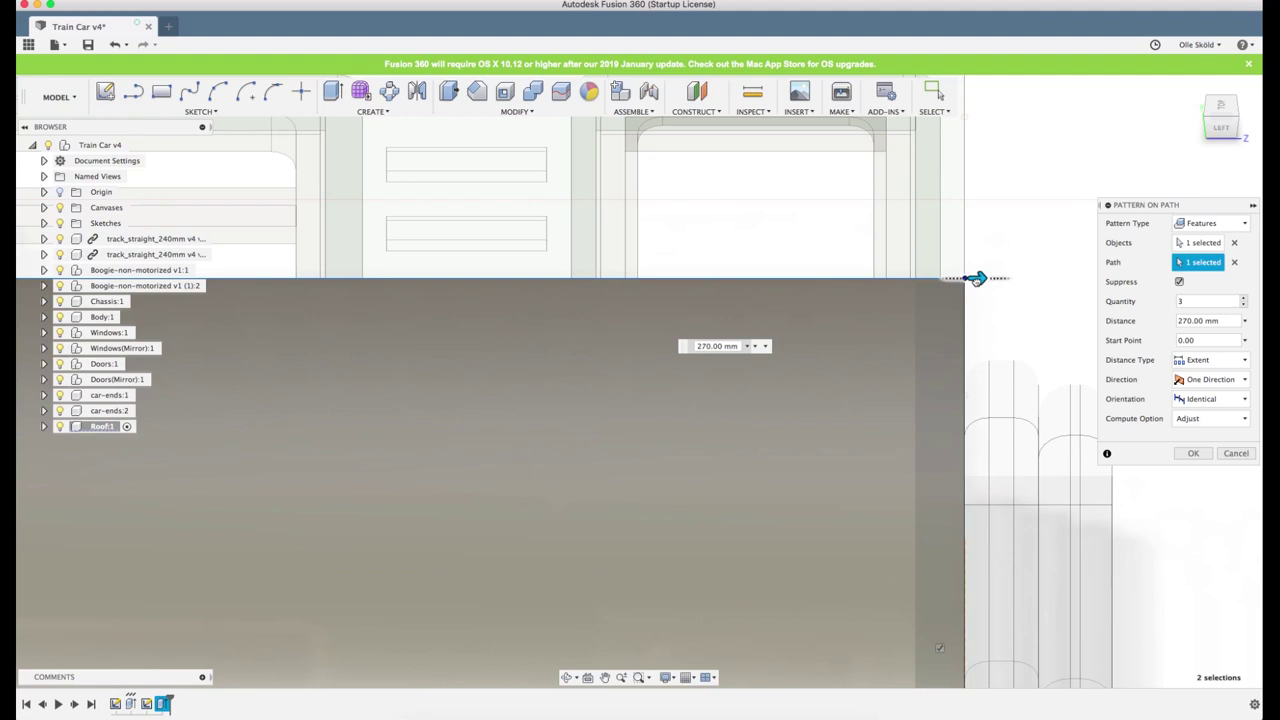
pyautogui.moveTo(970, 279); pyautogui.dragTo(950, 279)
pyautogui.write('268')
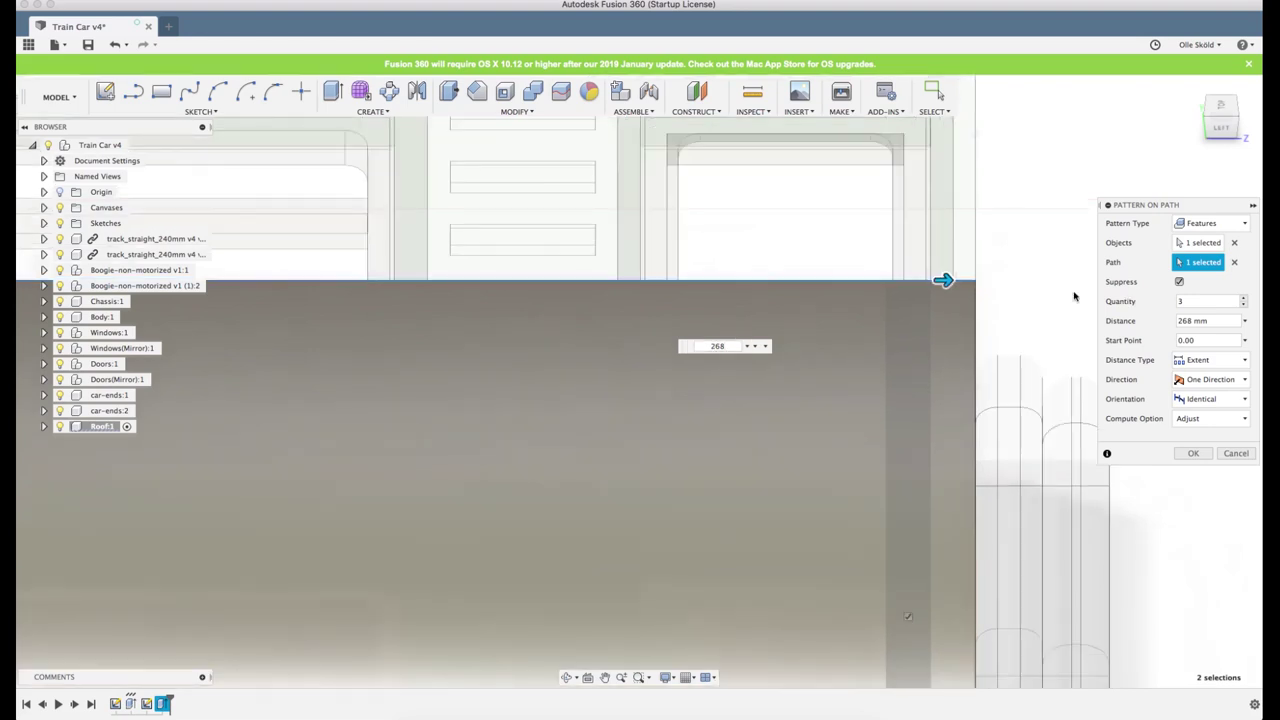
# Raise the groove pattern's quantity to 53 along the roof's length
pyautogui.scroll(-5, 1077, 298)
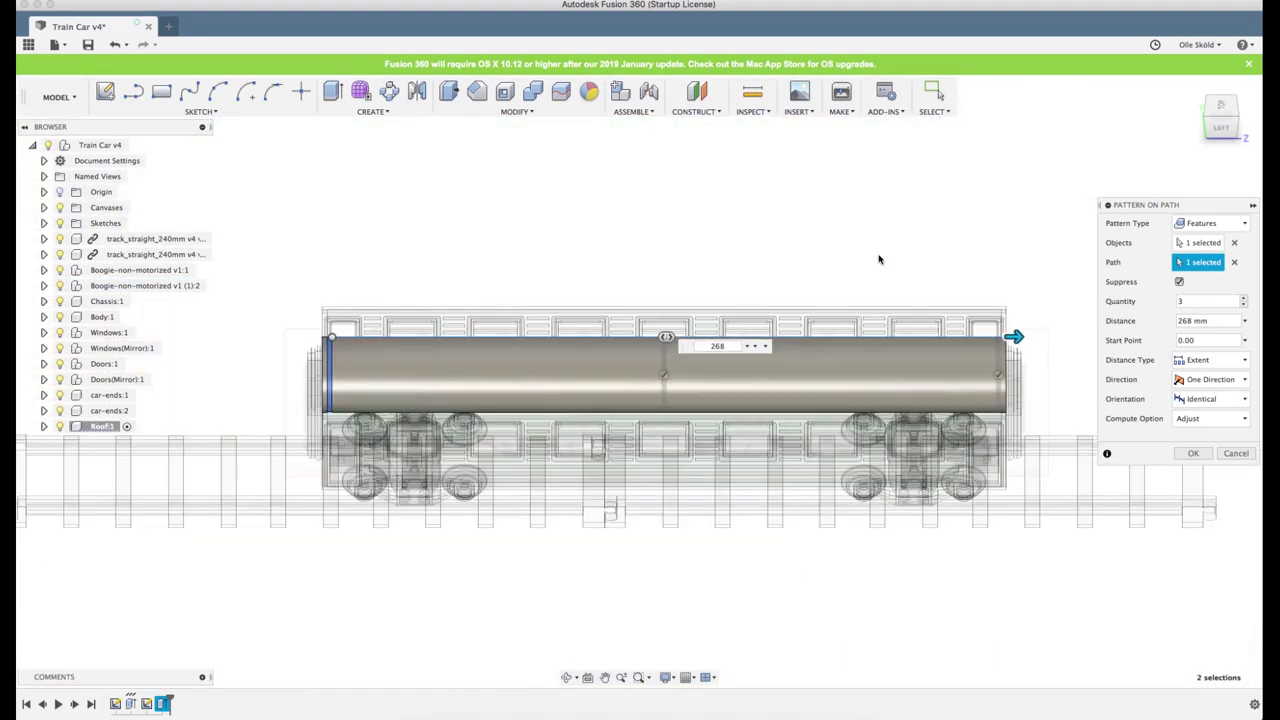
pyautogui.click(1245, 298)
pyautogui.click(1245, 298)
pyautogui.click(1245, 298)
pyautogui.click(1245, 298)
pyautogui.click(1245, 298)
pyautogui.click(1245, 298)
pyautogui.click(1245, 298)
pyautogui.click(1245, 298)
pyautogui.click(1245, 298)
pyautogui.click(1245, 298)
pyautogui.click(1245, 298)
pyautogui.click(1245, 298)
pyautogui.click(1245, 298)
pyautogui.click(1245, 298)
pyautogui.click(1245, 298)
pyautogui.click(1245, 298)
pyautogui.click(1245, 298)
pyautogui.click(1245, 298)
pyautogui.click(1245, 298)
pyautogui.click(1245, 298)
pyautogui.click(1245, 298)
pyautogui.click(1245, 298)
pyautogui.click(1245, 298)
pyautogui.click(1245, 298)
pyautogui.click(1245, 298)
pyautogui.click(1245, 298)
pyautogui.click(1245, 298)
pyautogui.click(1245, 298)
pyautogui.click(1245, 298)
pyautogui.click(1245, 298)
pyautogui.click(1245, 298)
pyautogui.click(1245, 298)
pyautogui.click(1245, 298)
pyautogui.click(1245, 298)
pyautogui.click(1245, 298)
pyautogui.click(1245, 298)
pyautogui.click(1245, 298)
pyautogui.click(1245, 298)
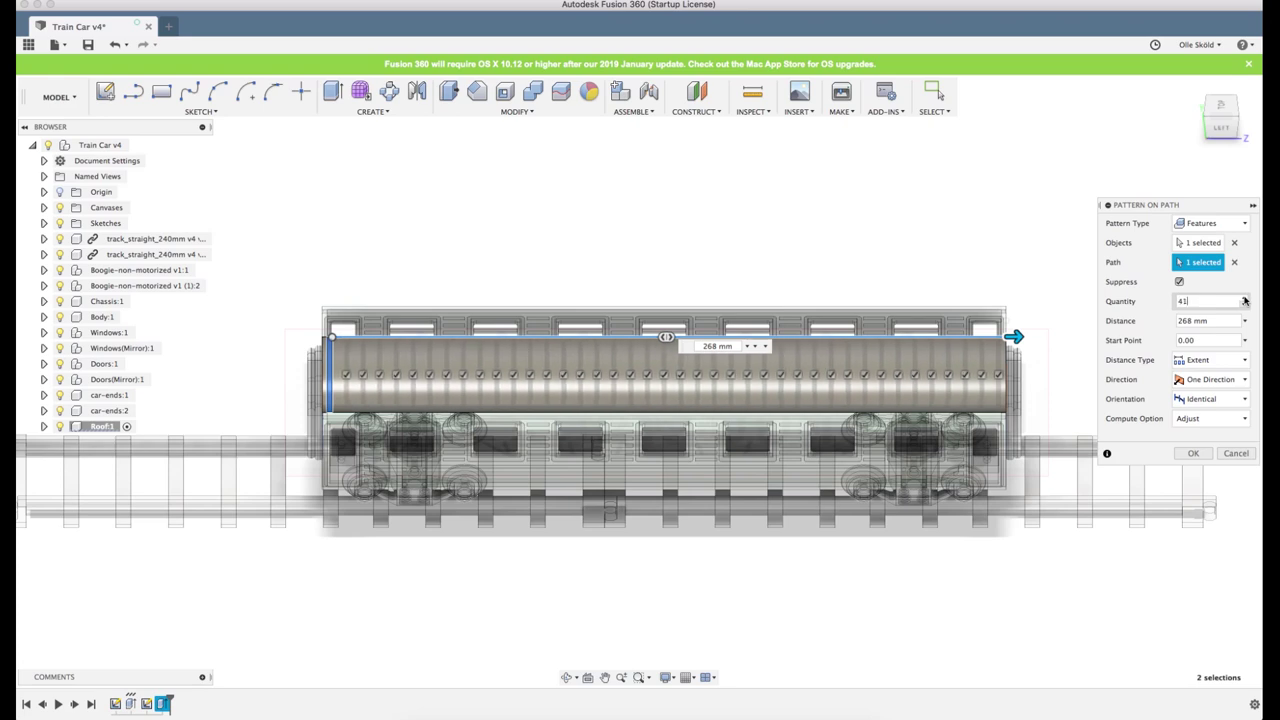
pyautogui.click(1245, 298)
pyautogui.click(1245, 298)
pyautogui.click(1245, 298)
pyautogui.click(1245, 298)
pyautogui.click(1245, 298)
pyautogui.click(1245, 298)
pyautogui.click(1245, 298)
pyautogui.click(1245, 298)
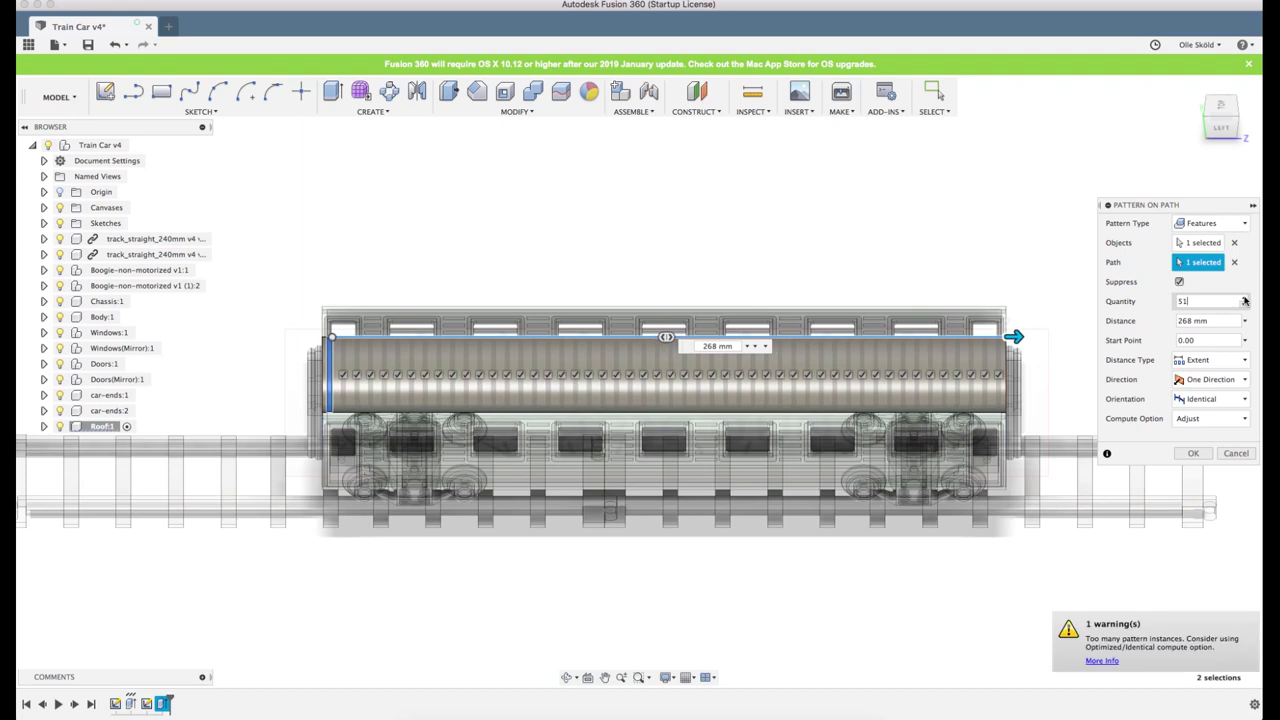
pyautogui.click(1245, 298)
pyautogui.click(1245, 298)
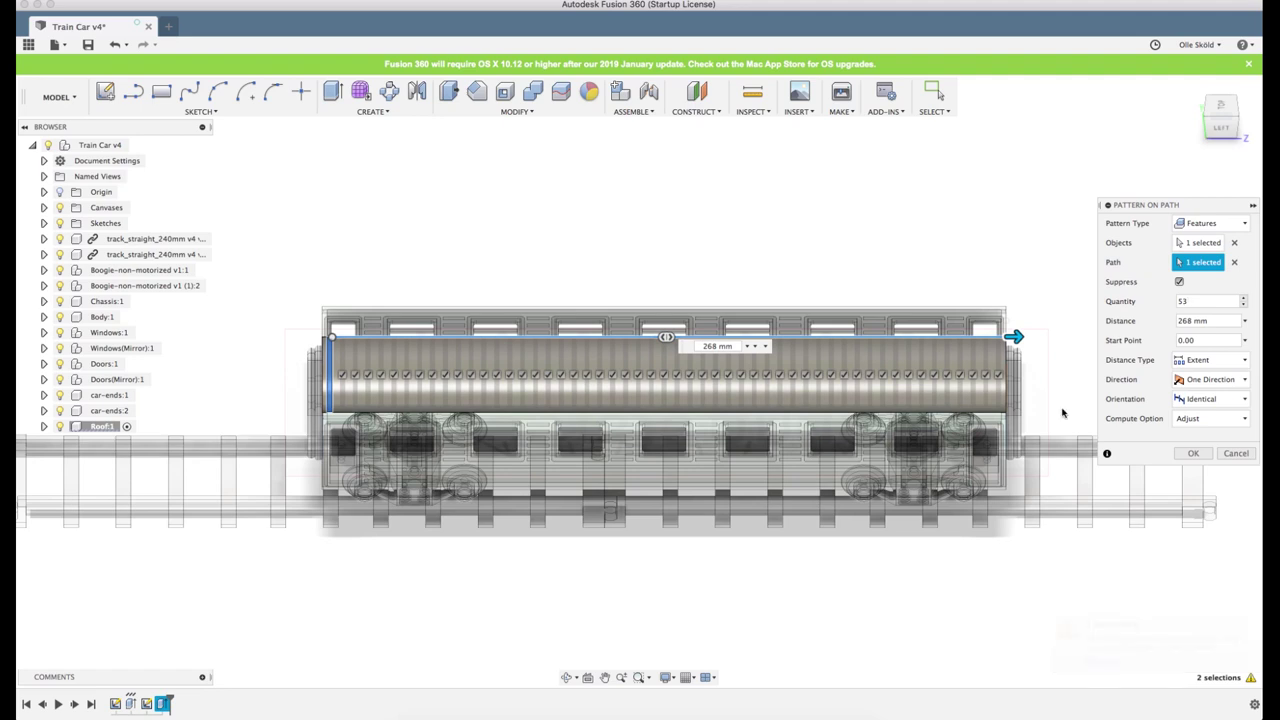
# Tighten the groove spacing by setting the pattern quantity to 57, and complete the pattern on path
pyautogui.scroll(5, 1048, 319)
pyautogui.scroll(1, 1048, 319)
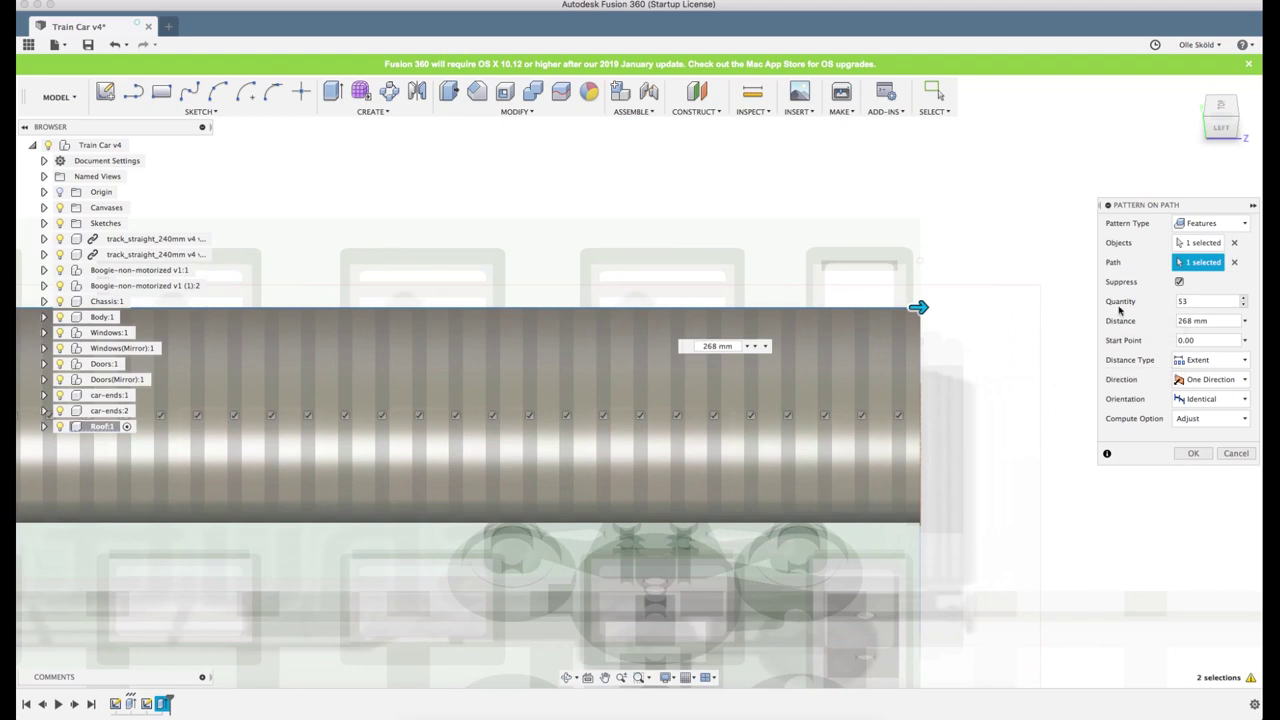
pyautogui.click(1245, 299)
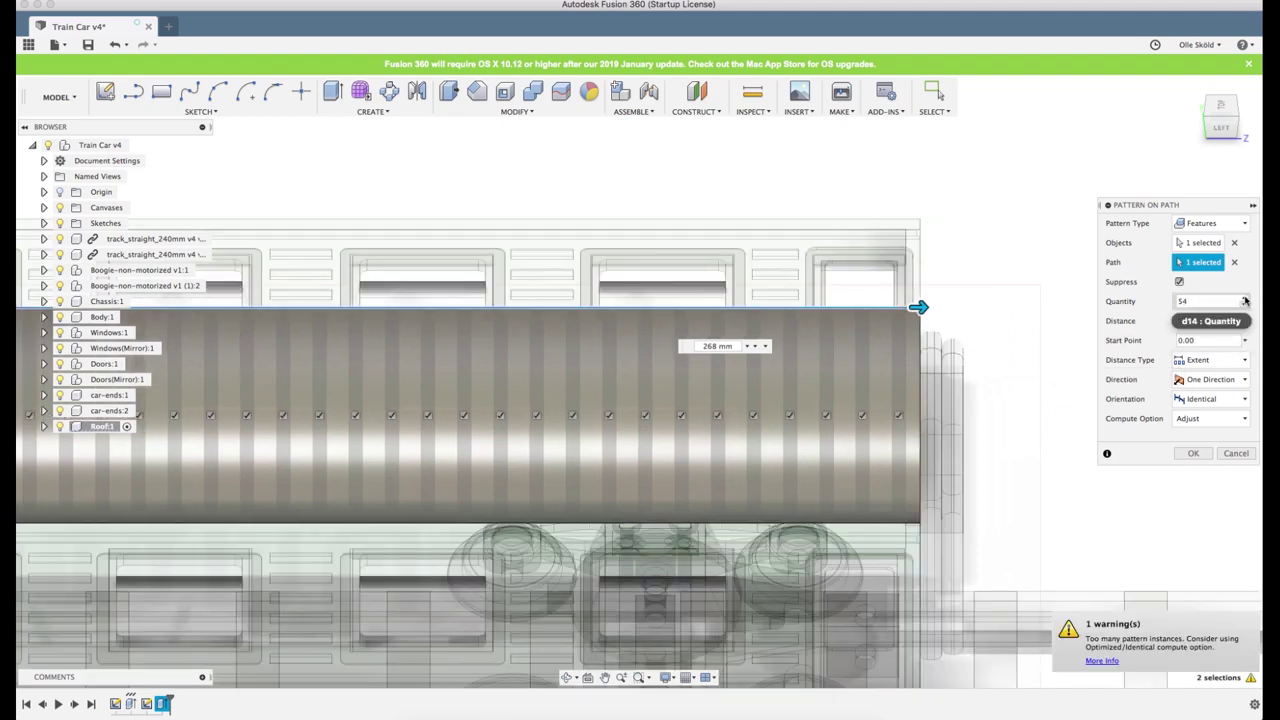
pyautogui.click(1245, 299)
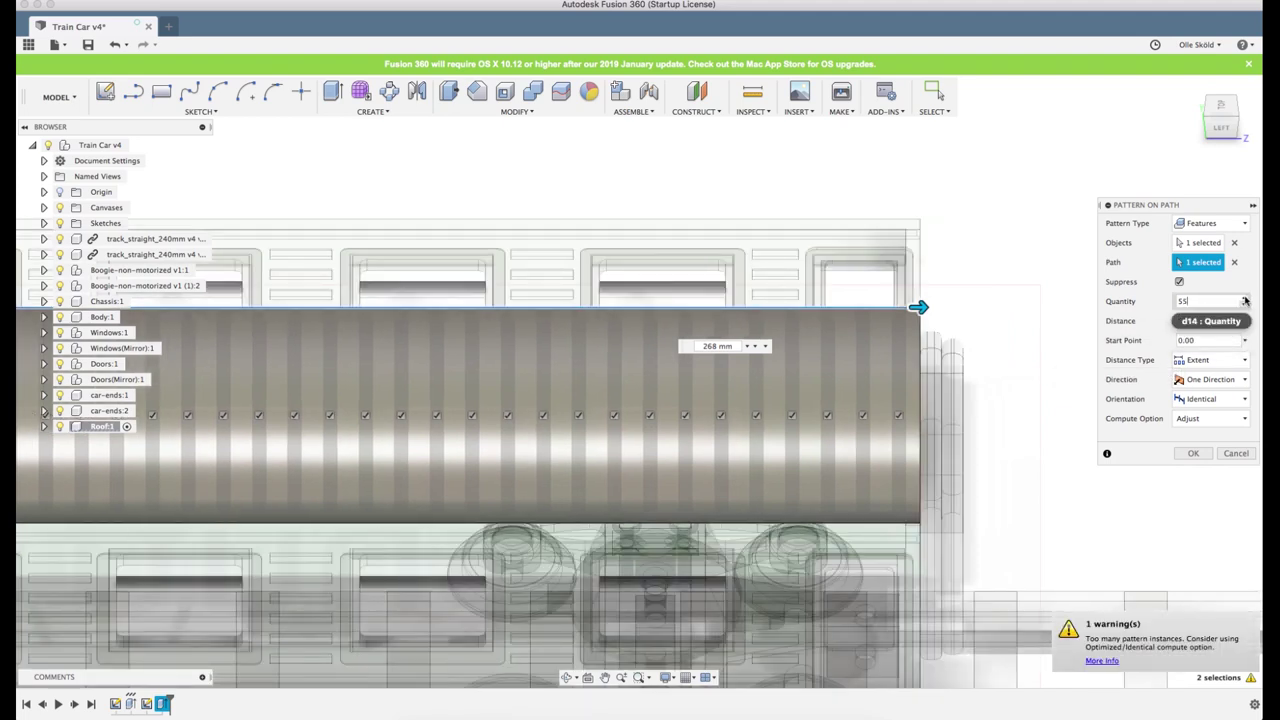
pyautogui.click(1245, 299)
pyautogui.click(1245, 299)
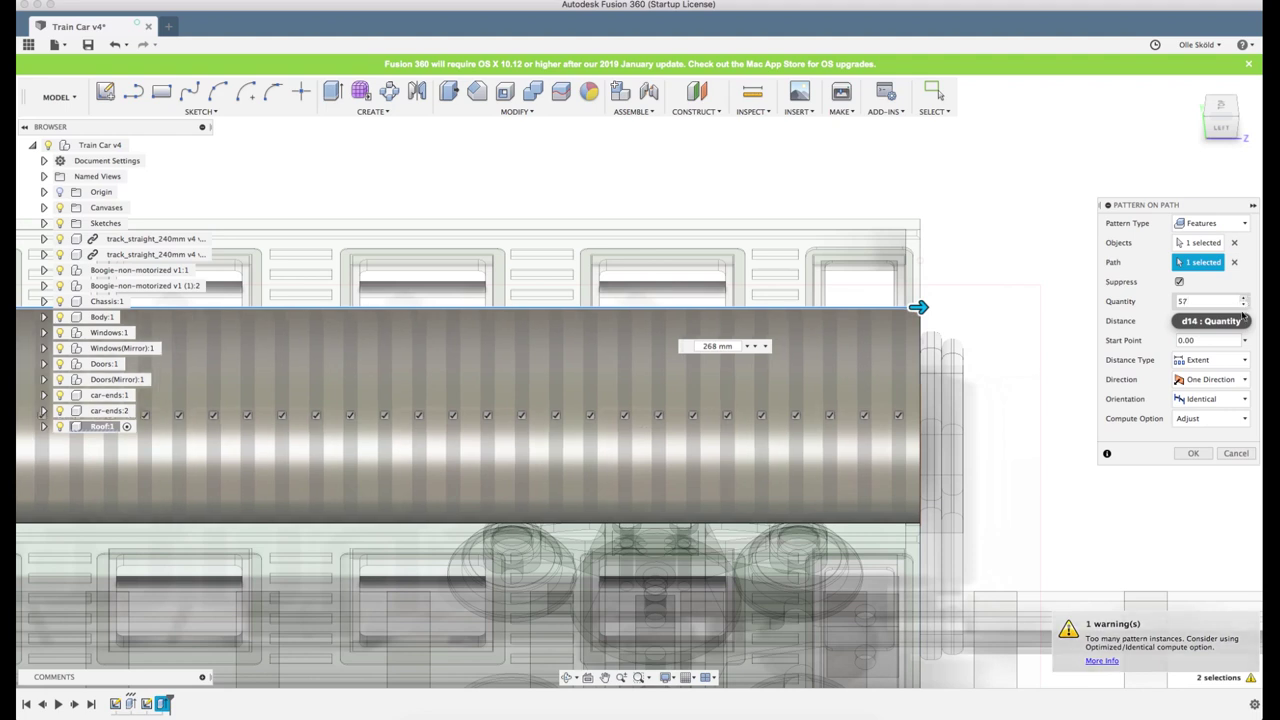
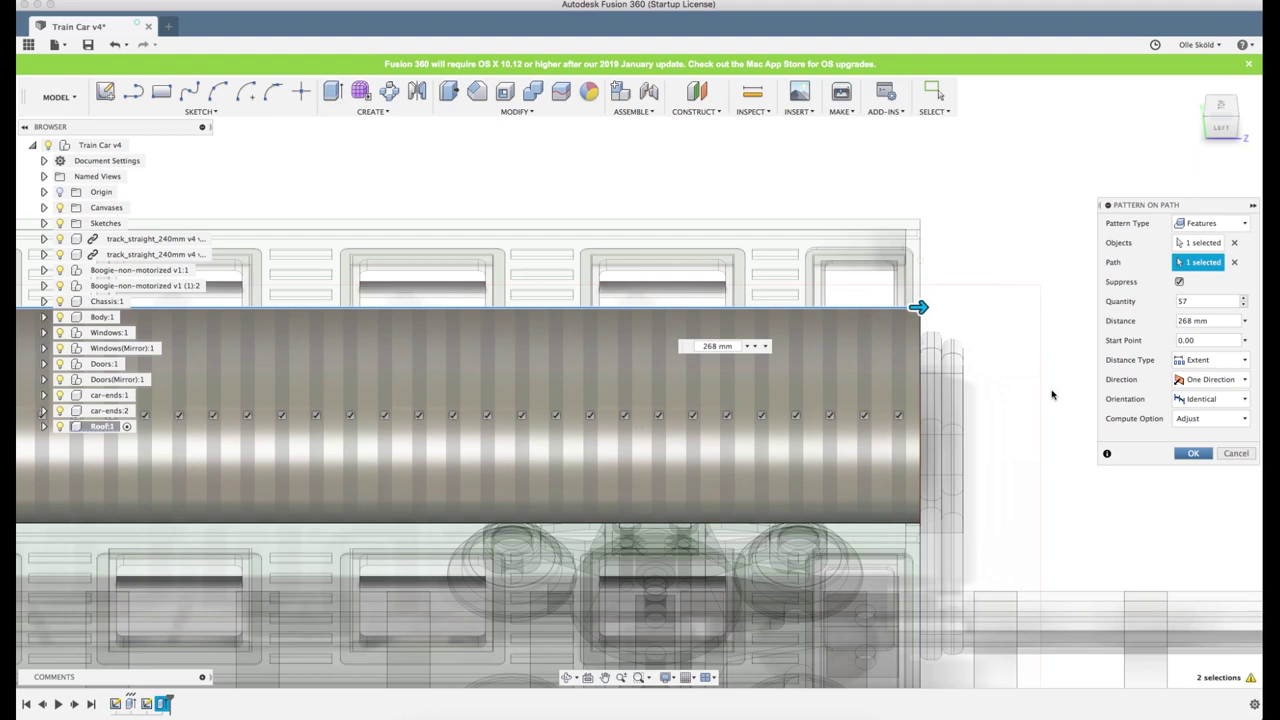
pyautogui.press('Return')
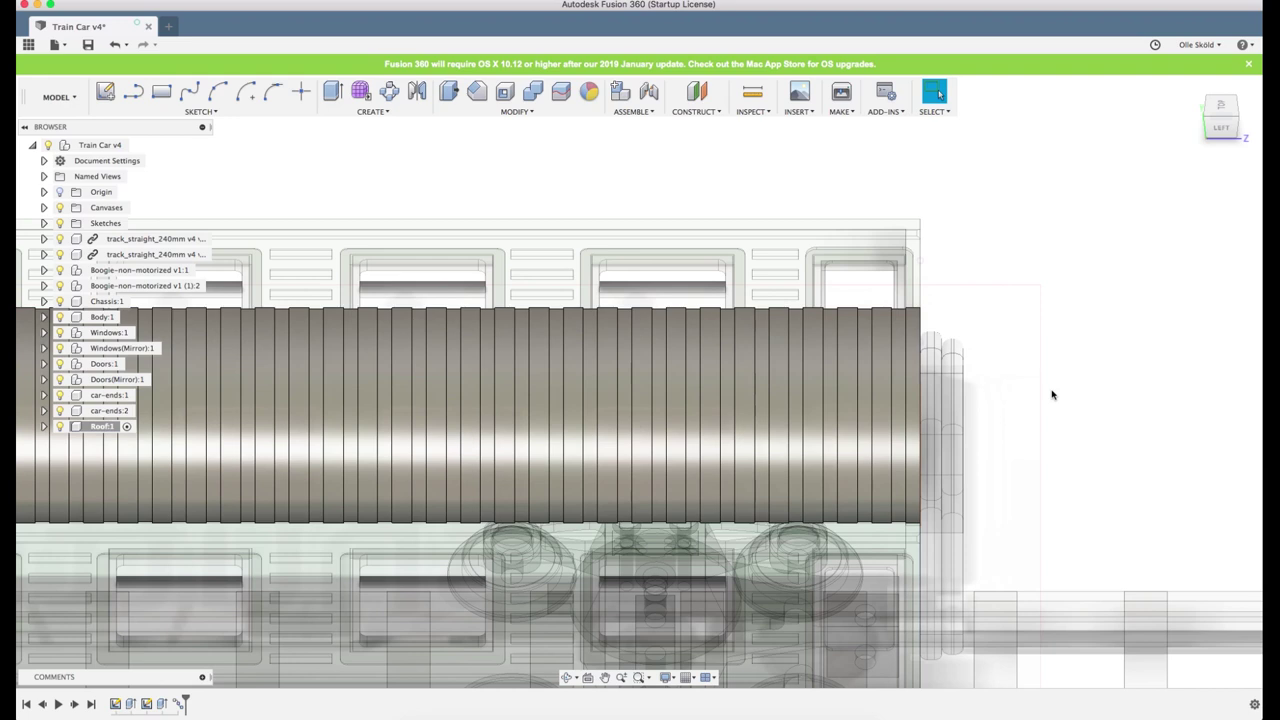
# Mirror the grooved roof half as a body across the vertical origin plane running along the car's centre
pyautogui.scroll(-5, 1040, 362)
pyautogui.keyDown('shift'); pyautogui.moveTo(1023, 349); pyautogui.dragTo(1129, 320, button='middle'); pyautogui.keyUp('shift')
pyautogui.scroll(4, 920, 322)
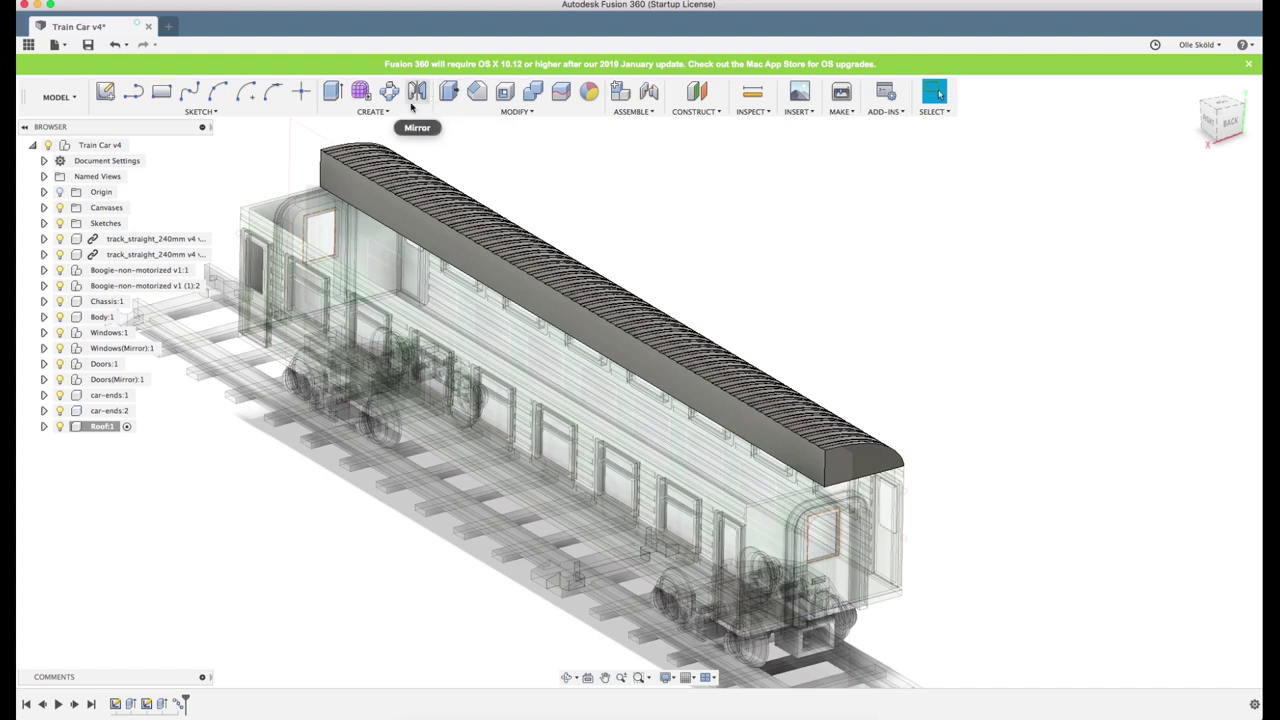
pyautogui.click(43, 426)
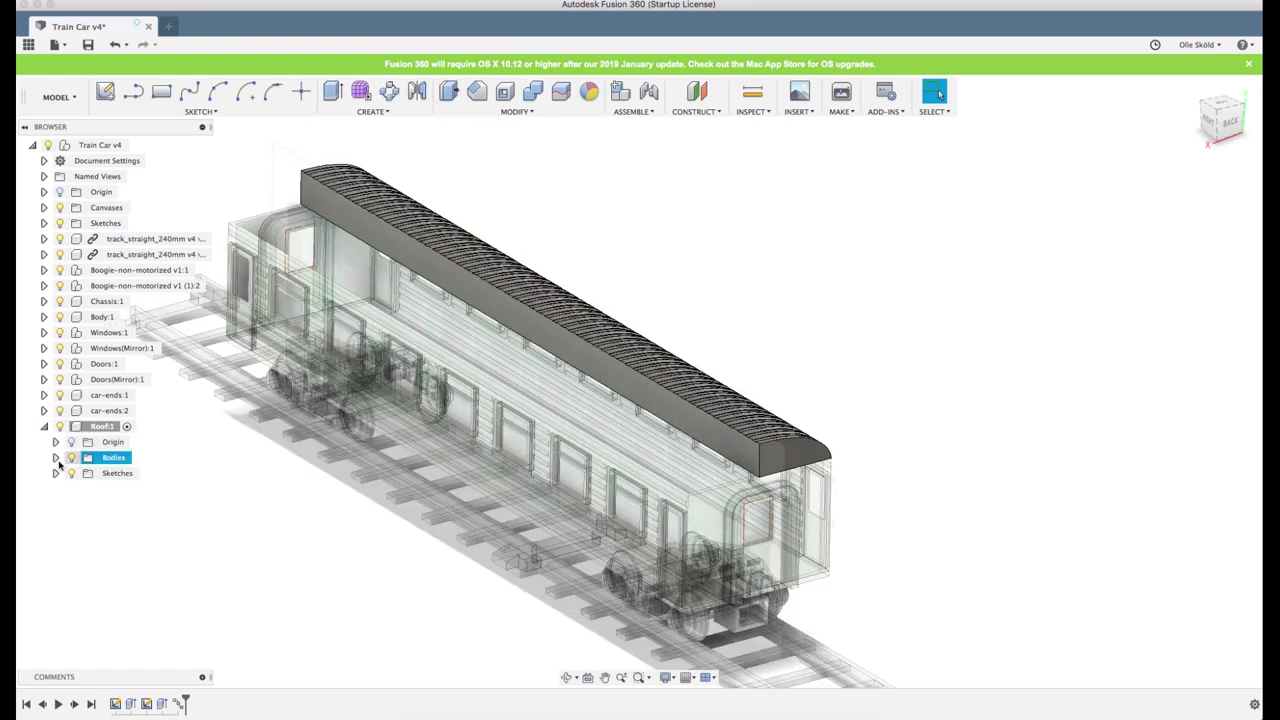
pyautogui.click(55, 457)
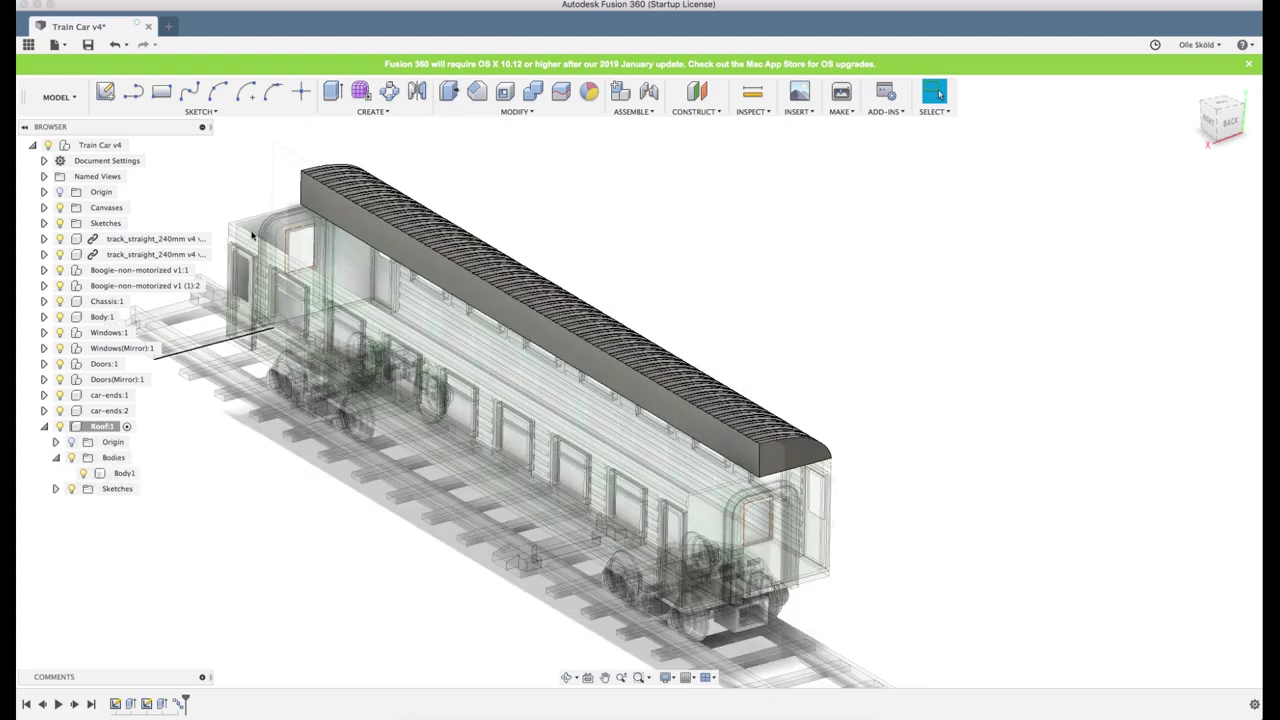
pyautogui.click(417, 93)
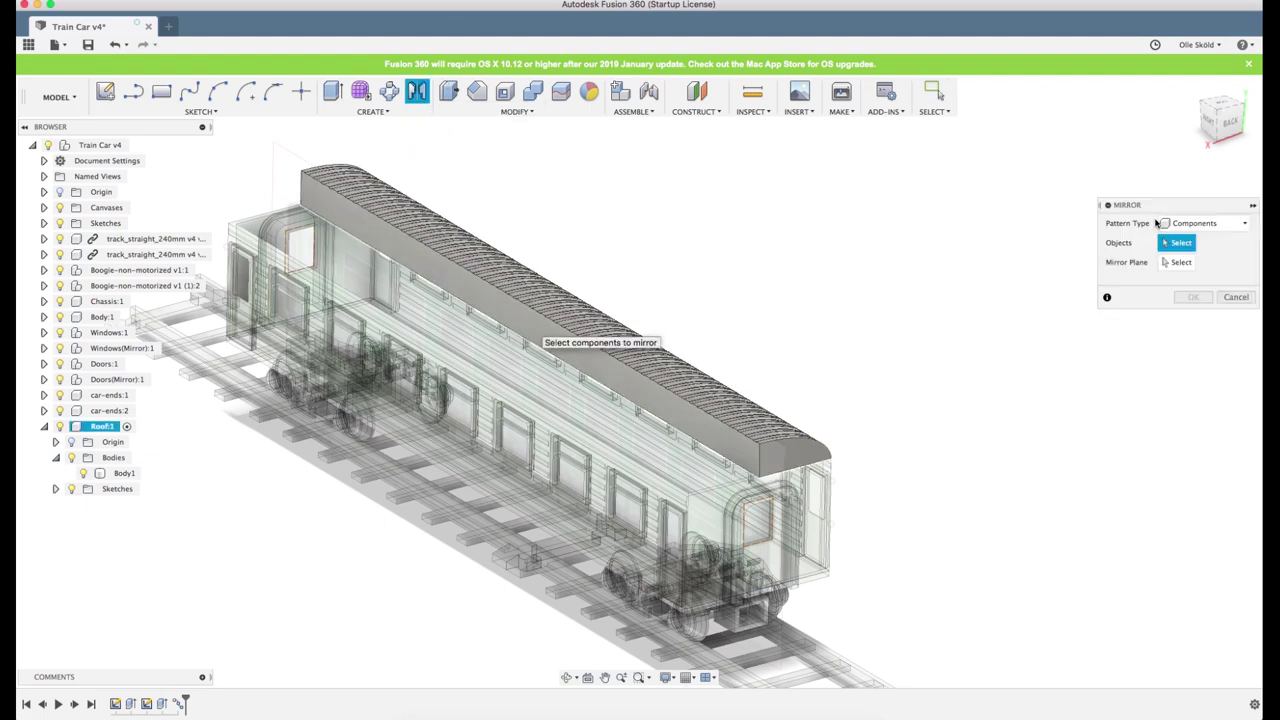
pyautogui.click(1200, 226)
pyautogui.click(1185, 255)
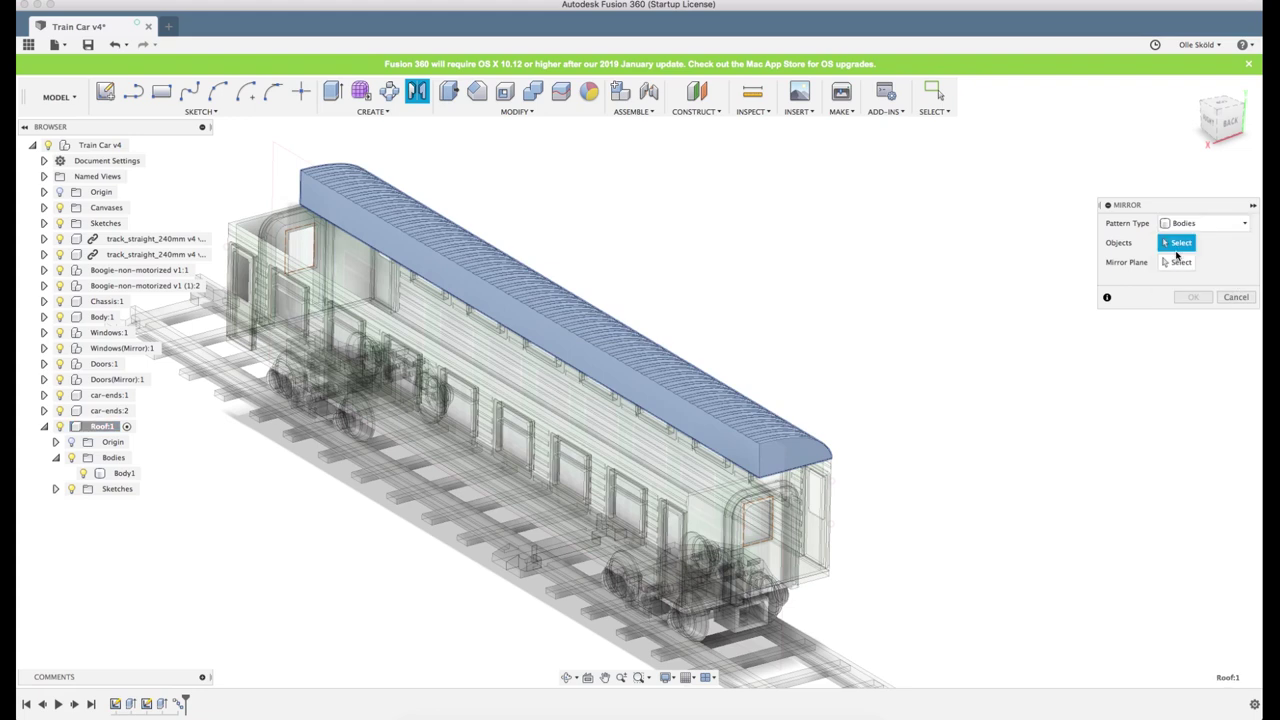
pyautogui.click(550, 341)
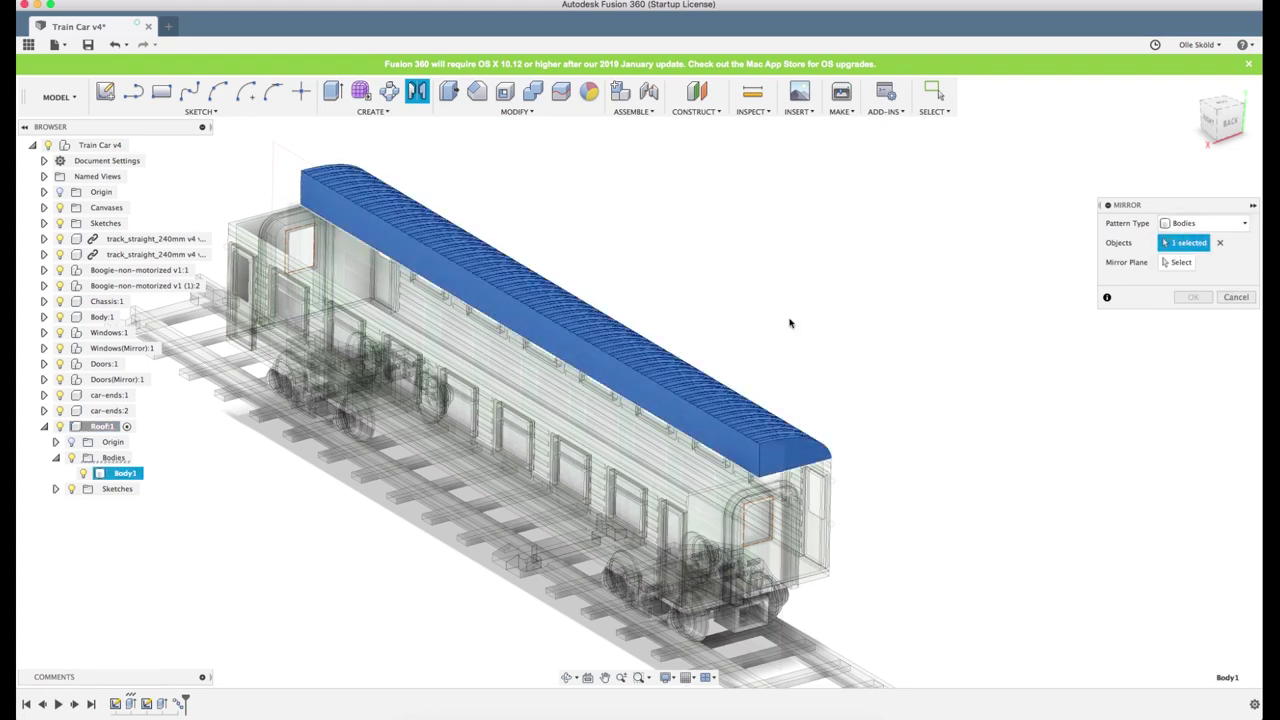
pyautogui.click(1176, 262)
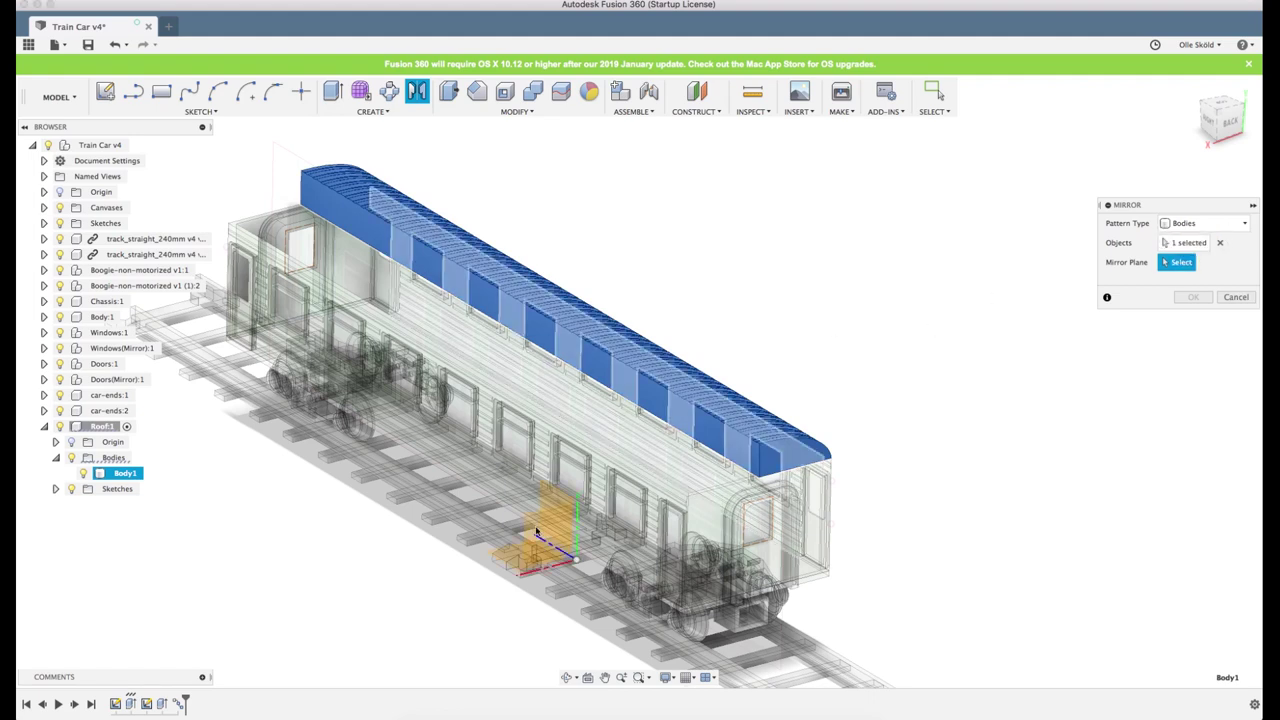
pyautogui.keyDown('shift'); pyautogui.moveTo(866, 319); pyautogui.dragTo(903, 294, button='middle'); pyautogui.keyUp('shift')
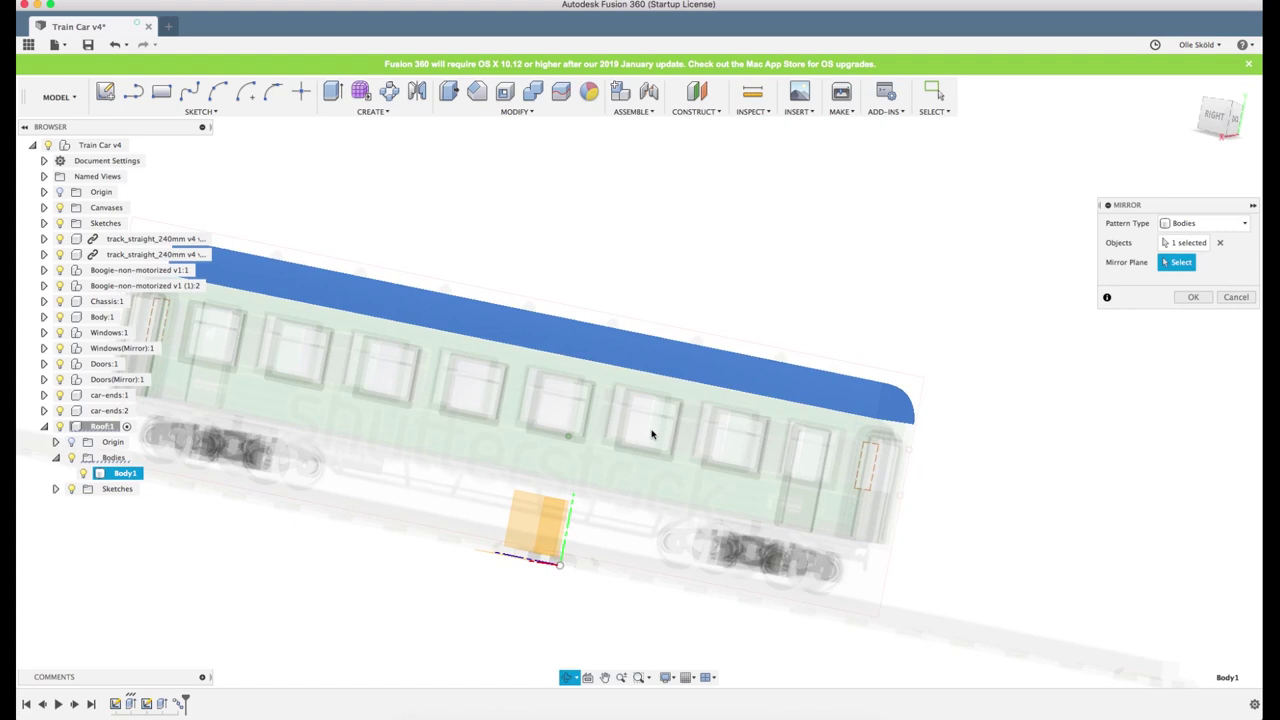
pyautogui.click(537, 530)
pyautogui.keyDown('shift'); pyautogui.moveTo(898, 306); pyautogui.dragTo(837, 321, button='middle'); pyautogui.keyUp('shift')
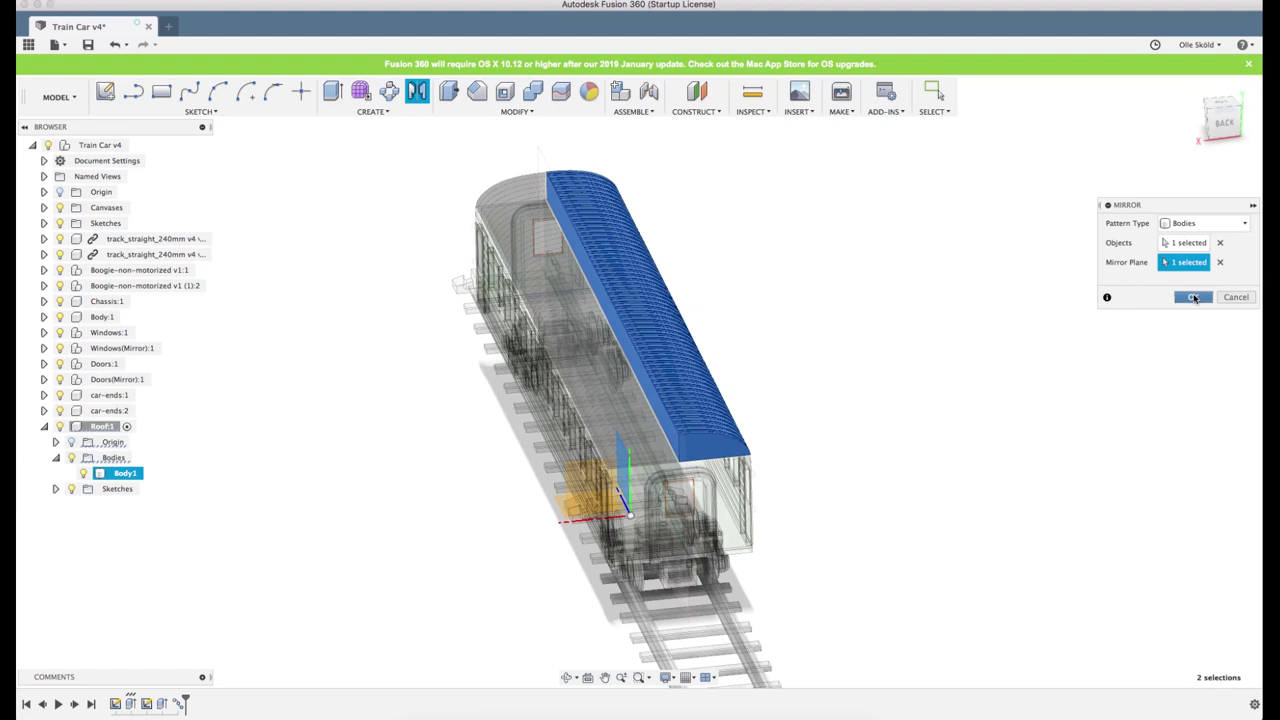
pyautogui.click(1193, 297)
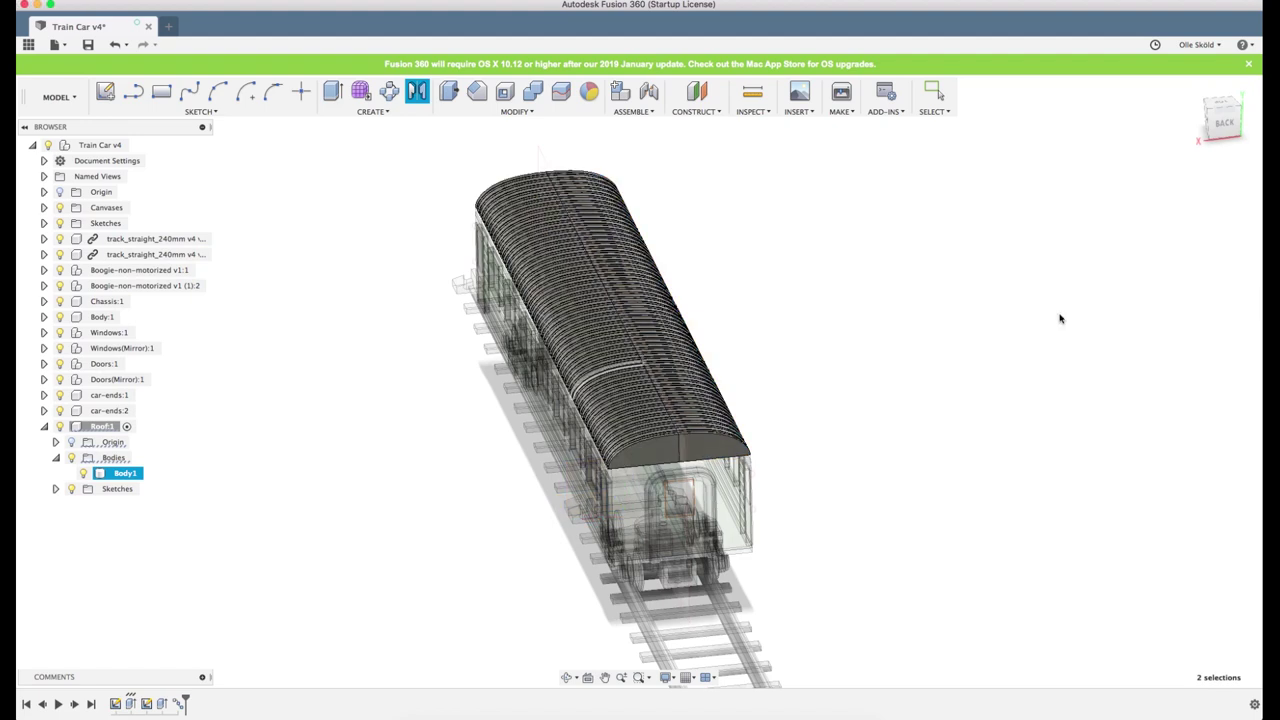
# Combine the two mirrored roof halves into a single body with the Join operation
pyautogui.keyDown('shift'); pyautogui.moveTo(868, 346); pyautogui.dragTo(786, 360, button='middle'); pyautogui.keyUp('shift')
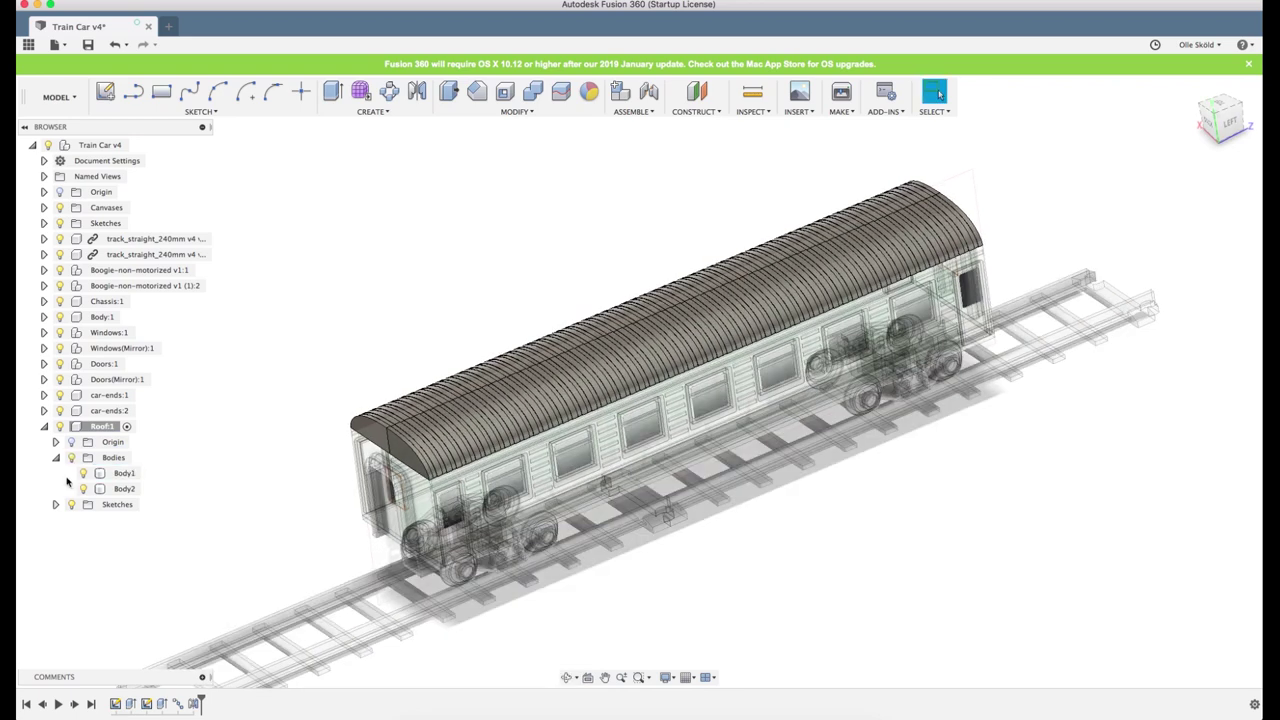
pyautogui.click(118, 474)
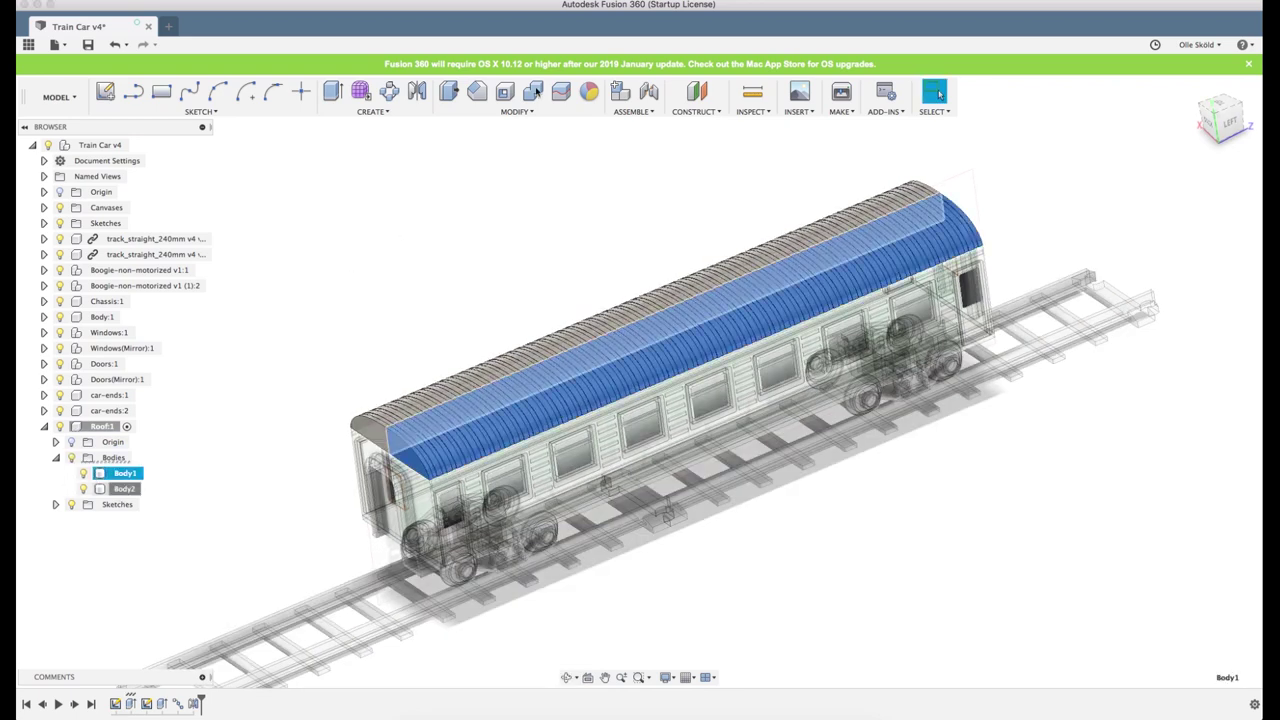
pyautogui.keyDown('shift'); pyautogui.click(941, 245); pyautogui.keyUp('shift')
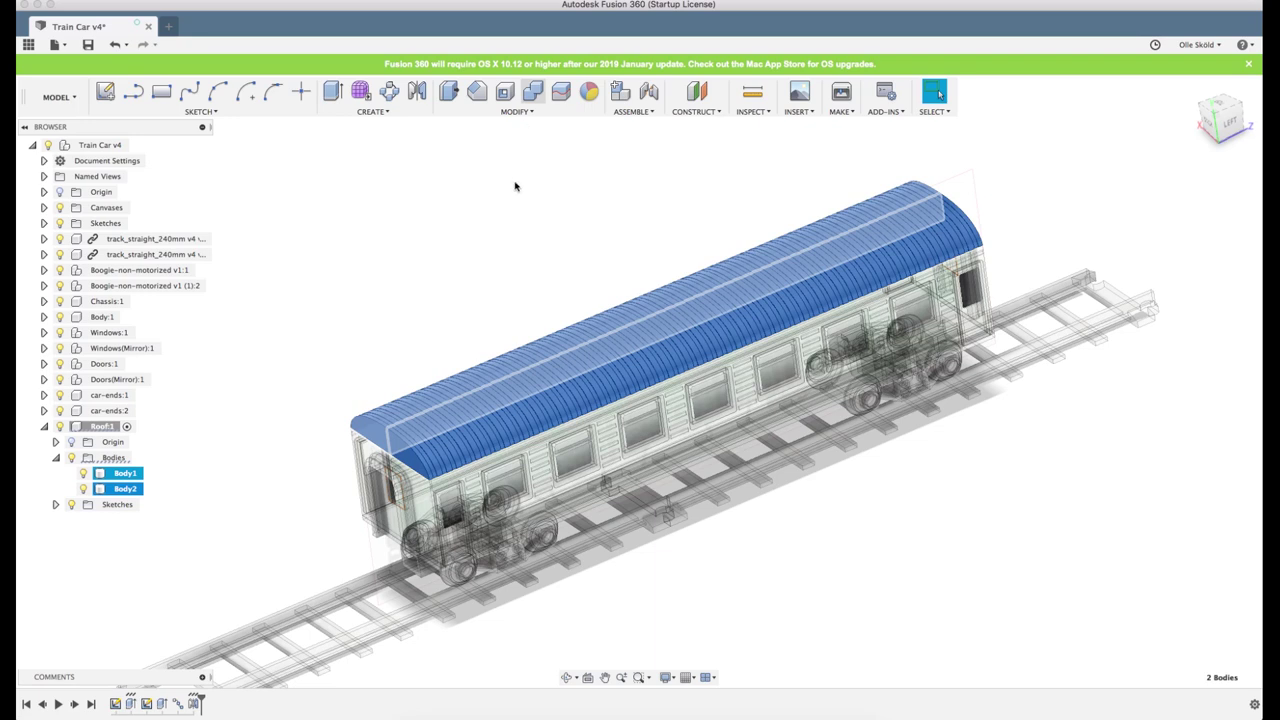
pyautogui.click(1195, 336)
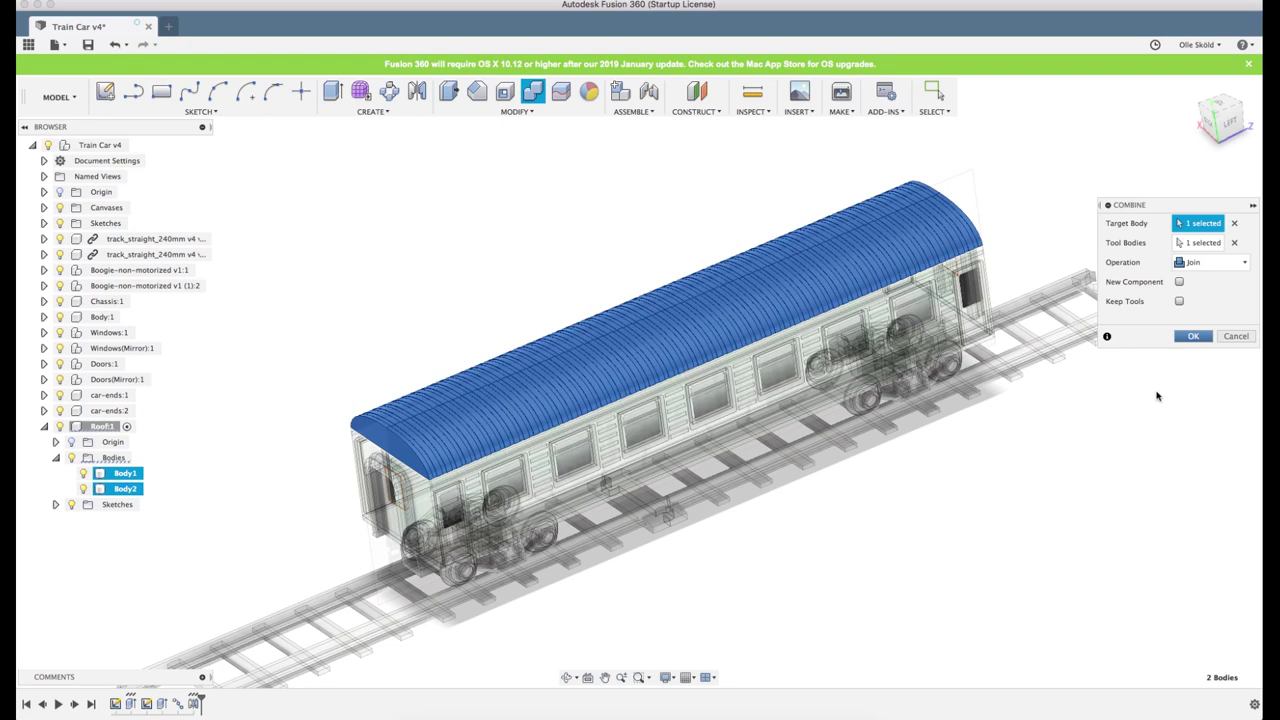
pyautogui.press('Return')
# Activate the top-level Train Car component and hide the canvases
pyautogui.keyDown('shift'); pyautogui.moveTo(1045, 401); pyautogui.dragTo(1008, 392, button='middle'); pyautogui.keyUp('shift')
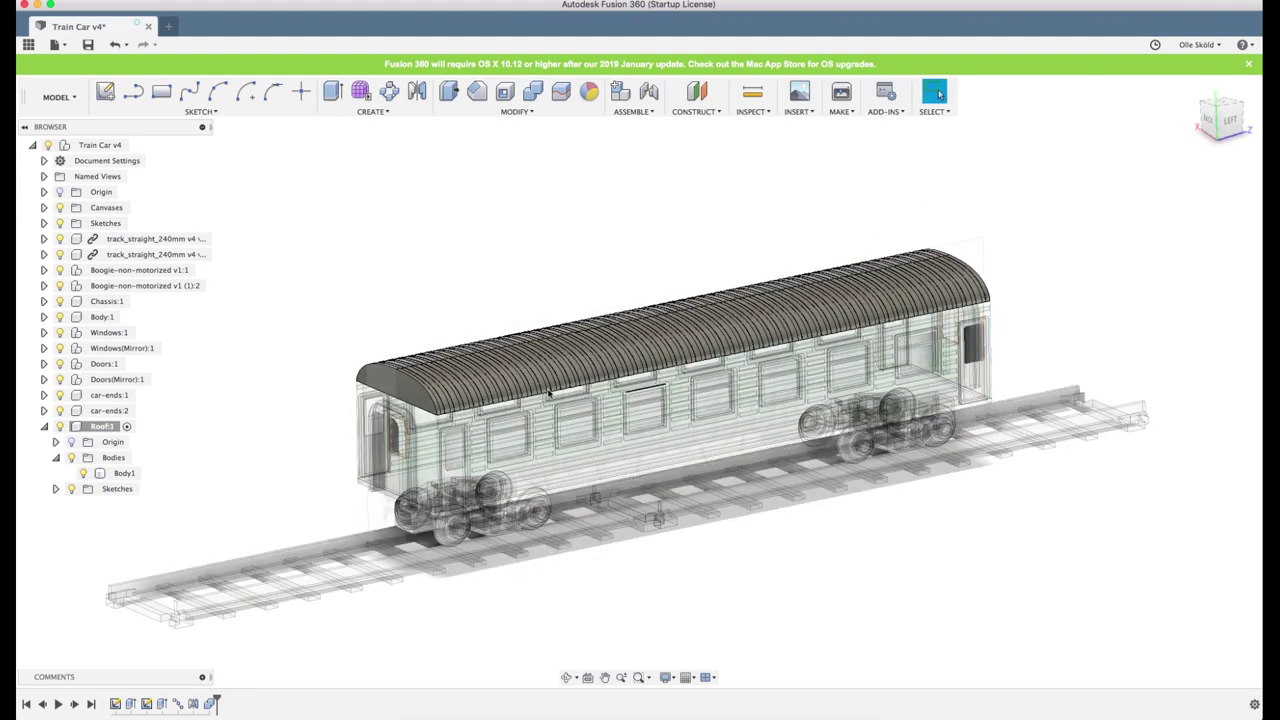
pyautogui.scroll(3, 645, 388)
pyautogui.scroll(2, 640, 332)
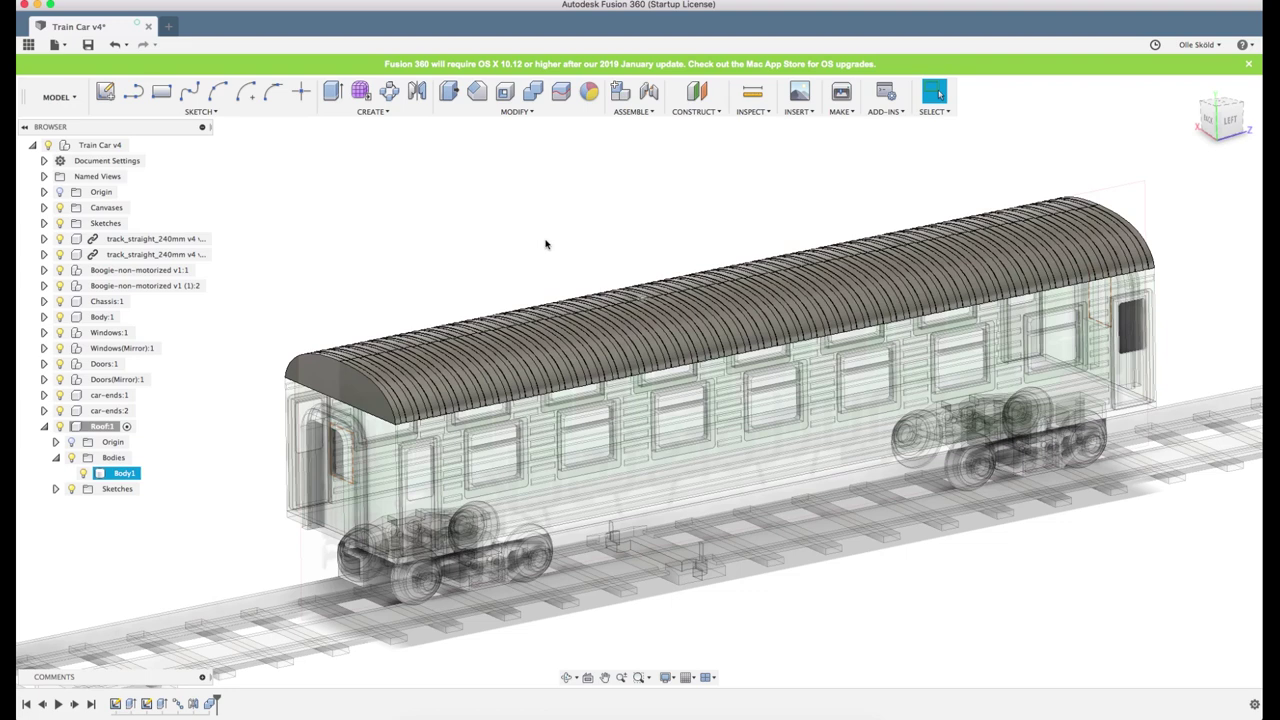
pyautogui.scroll(-3, 384, 350)
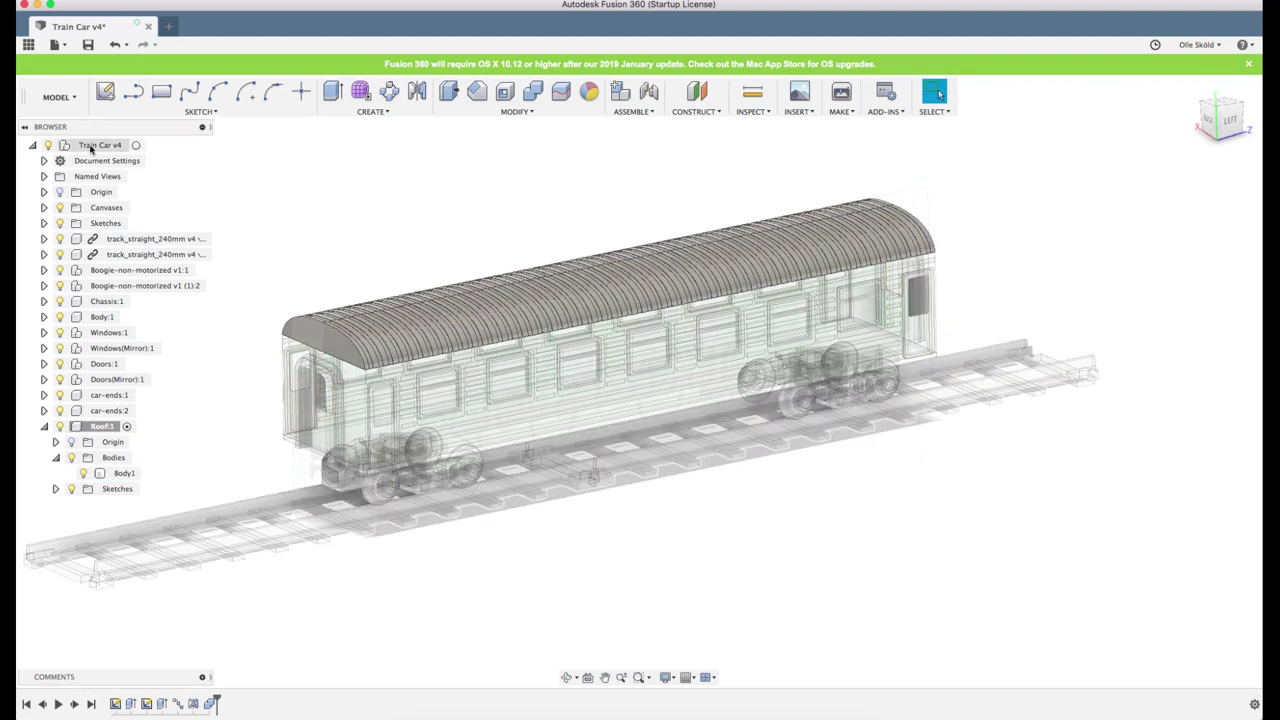
pyautogui.click(92, 146)
pyautogui.click(394, 193)
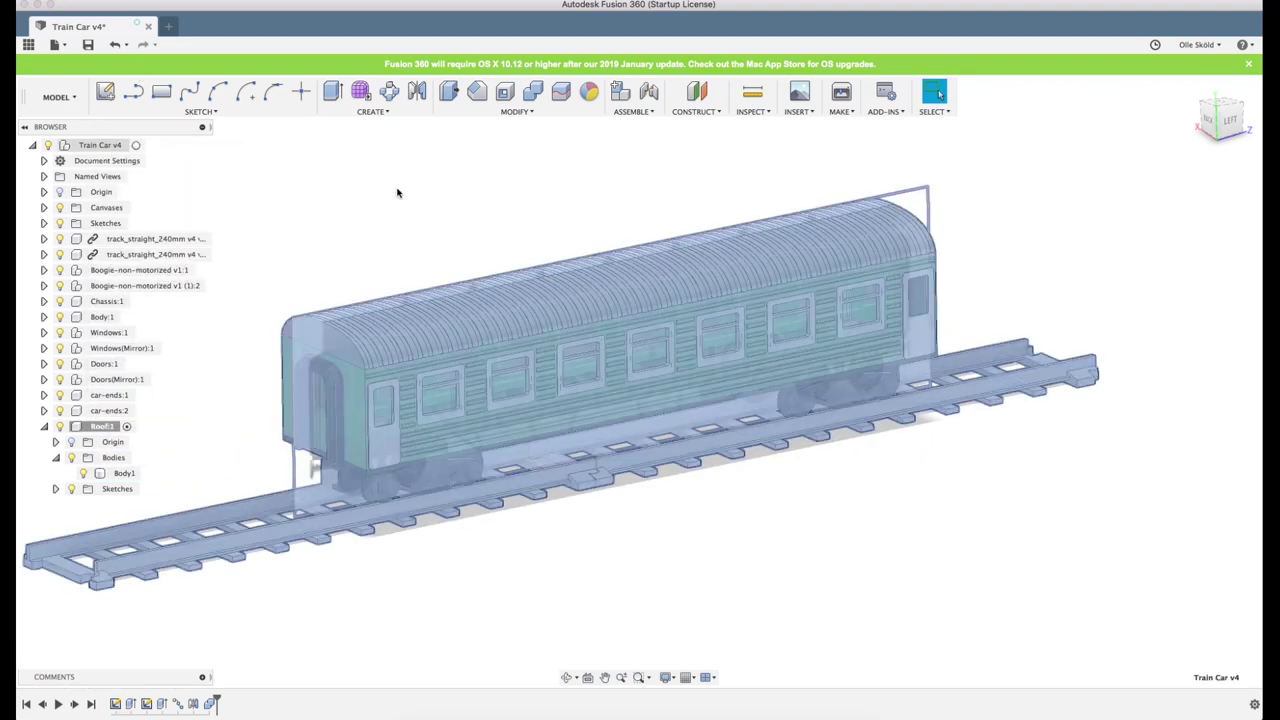
pyautogui.scroll(-2, 599, 217)
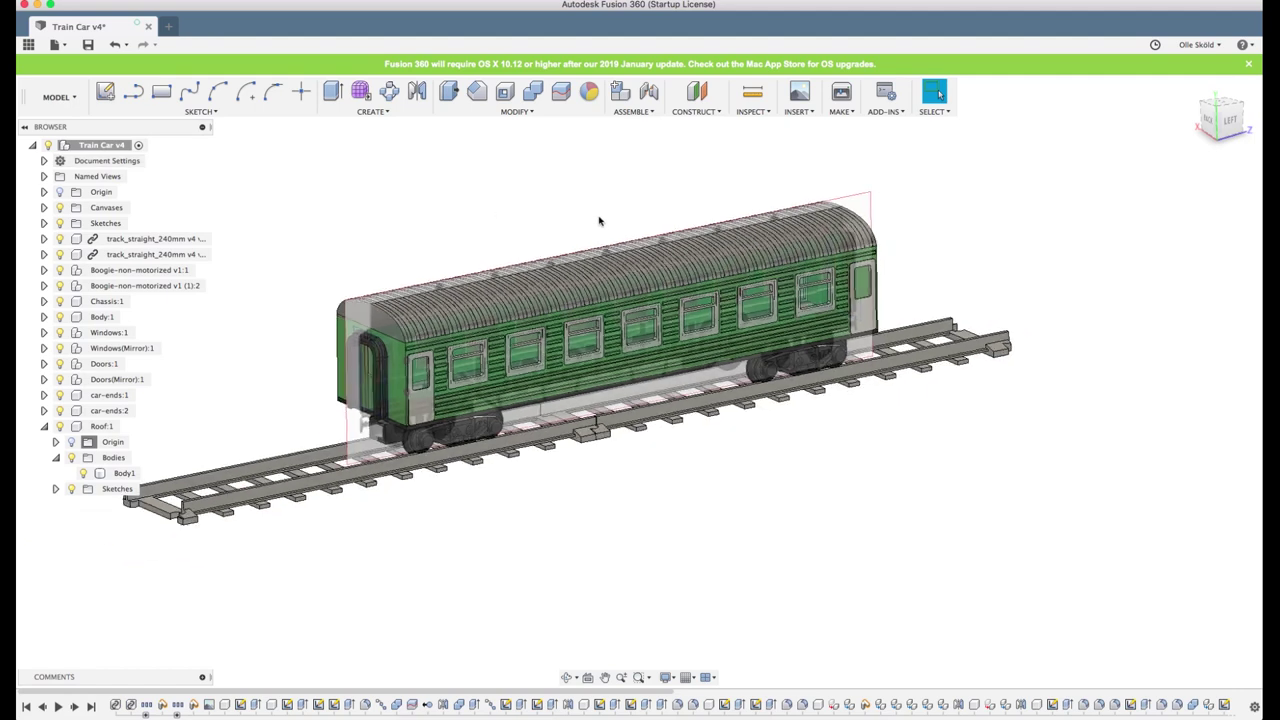
pyautogui.click(60, 208)
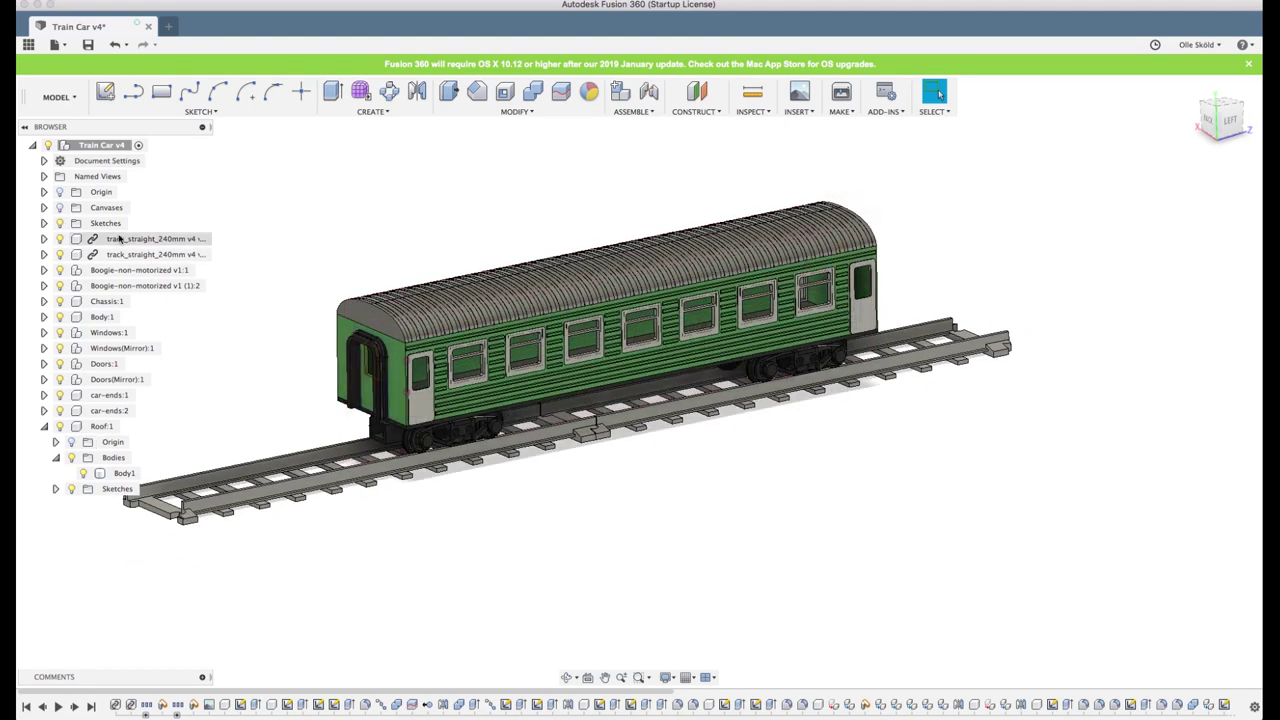
# Examine the completed car with its grooved roof as a whole, and its end with the gangway frame from closer up
pyautogui.scroll(-2, 618, 472)
pyautogui.scroll(2, 463, 326)
pyautogui.scroll(2, 463, 329)
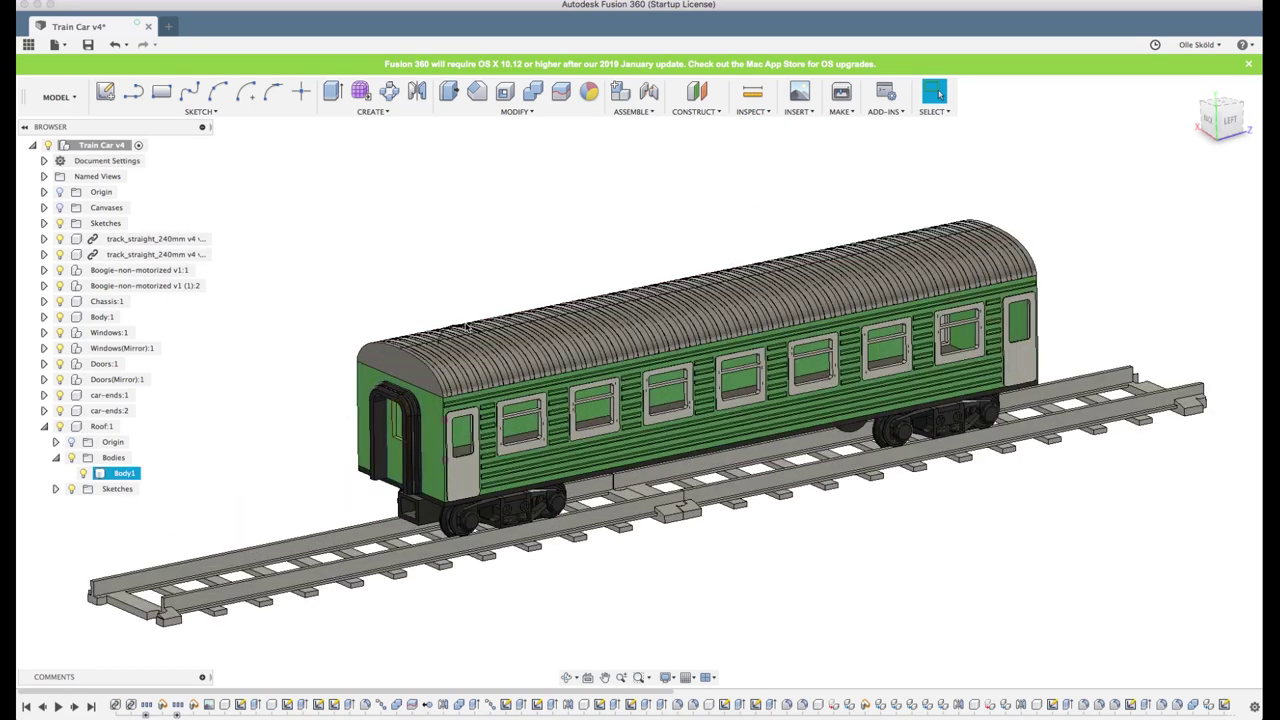
pyautogui.keyDown('shift'); pyautogui.moveTo(609, 349); pyautogui.dragTo(657, 371, button='middle'); pyautogui.keyUp('shift')
pyautogui.scroll(1, 646, 276)
pyautogui.scroll(2, 647, 273)
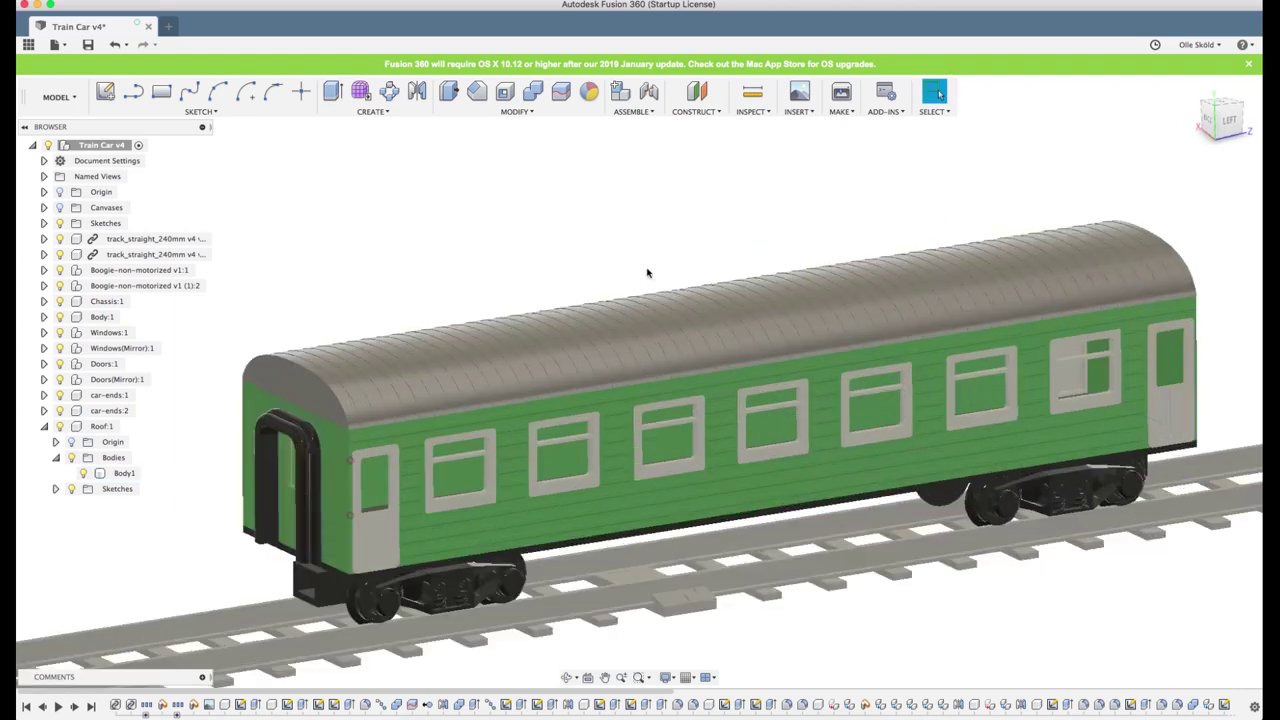
pyautogui.scroll(-1, 651, 281)
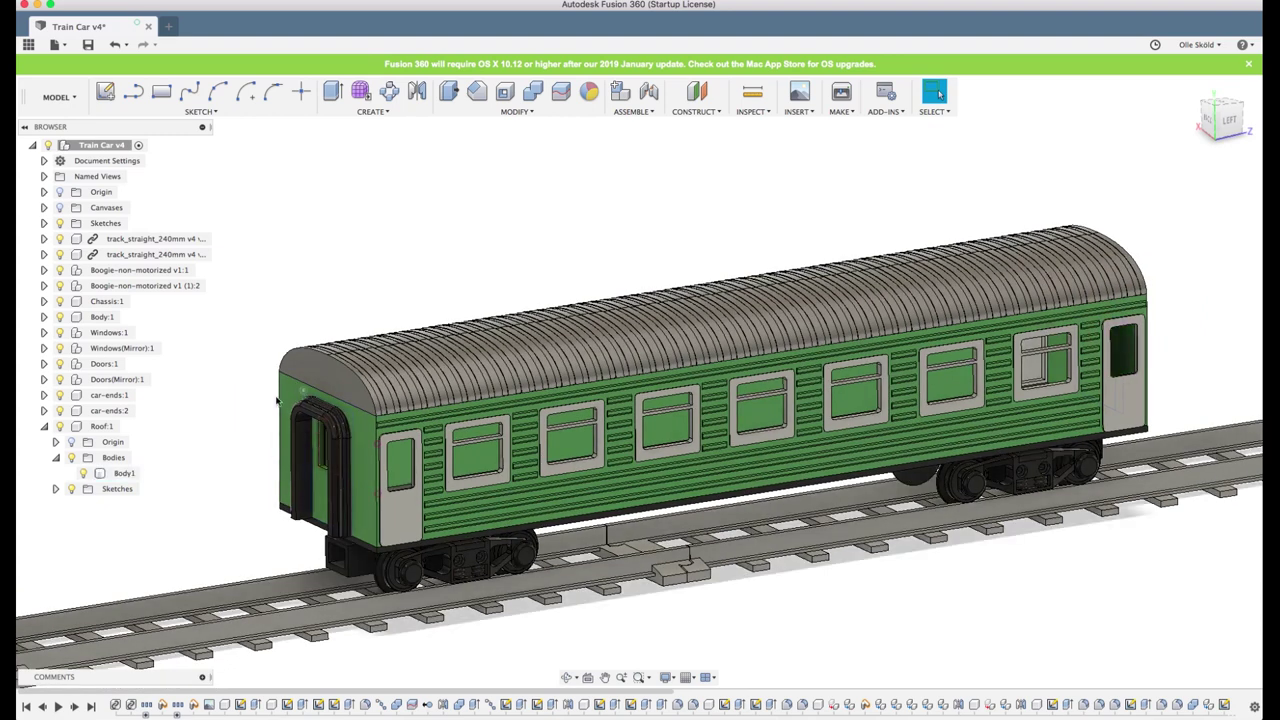
pyautogui.scroll(1, 338, 445)
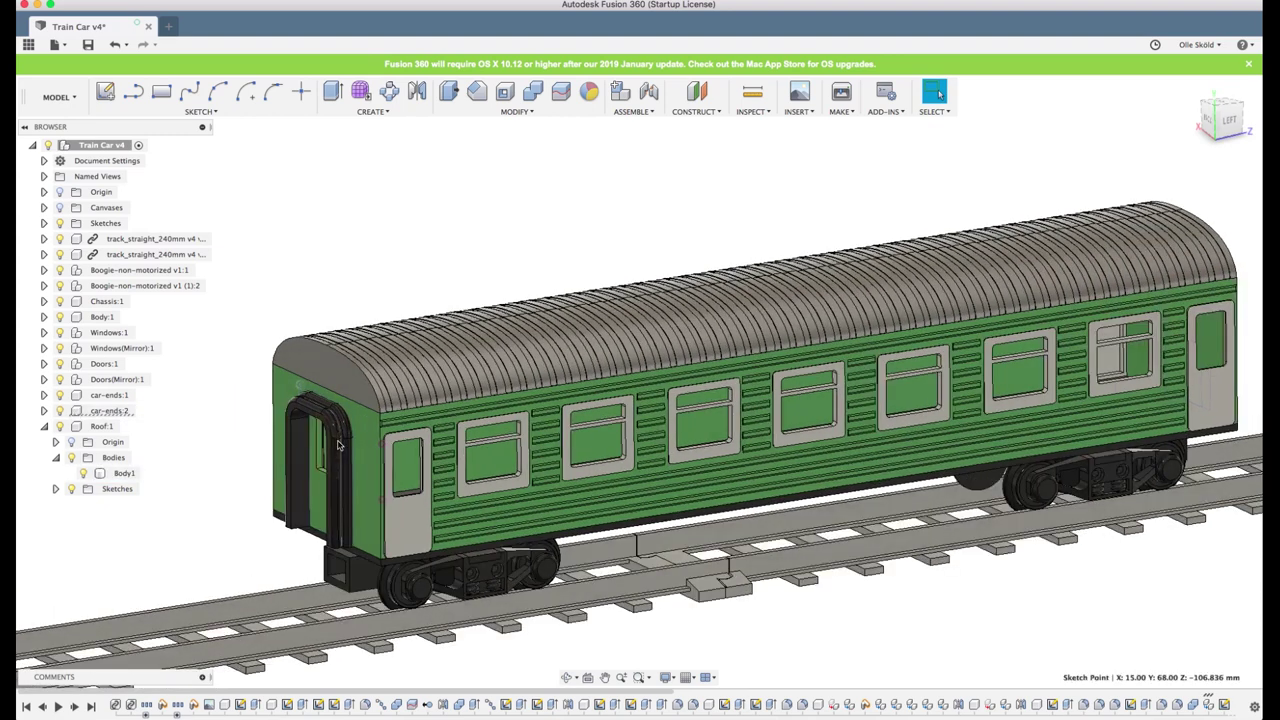
pyautogui.scroll(1, 338, 445)
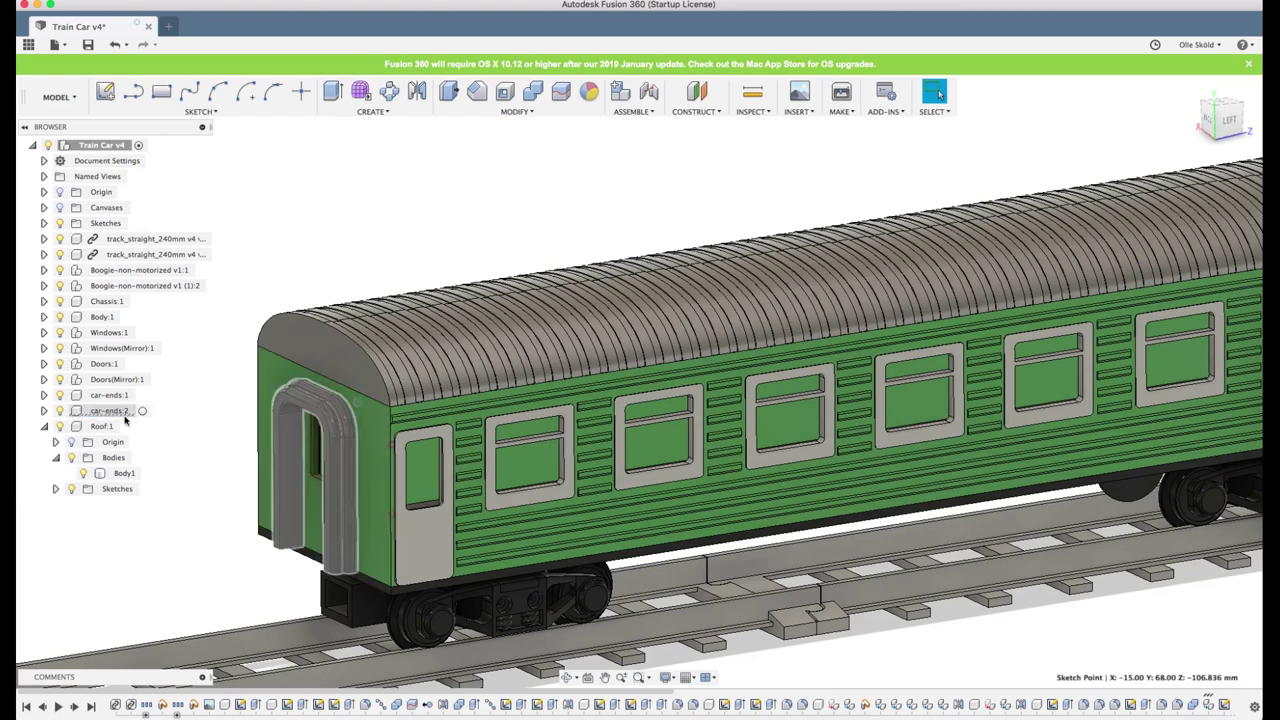
# Check the sketches inside the second car-ends component, and collapse that component and the Roof component in the model tree
pyautogui.click(44, 411)
pyautogui.scroll(-2, 42, 423)
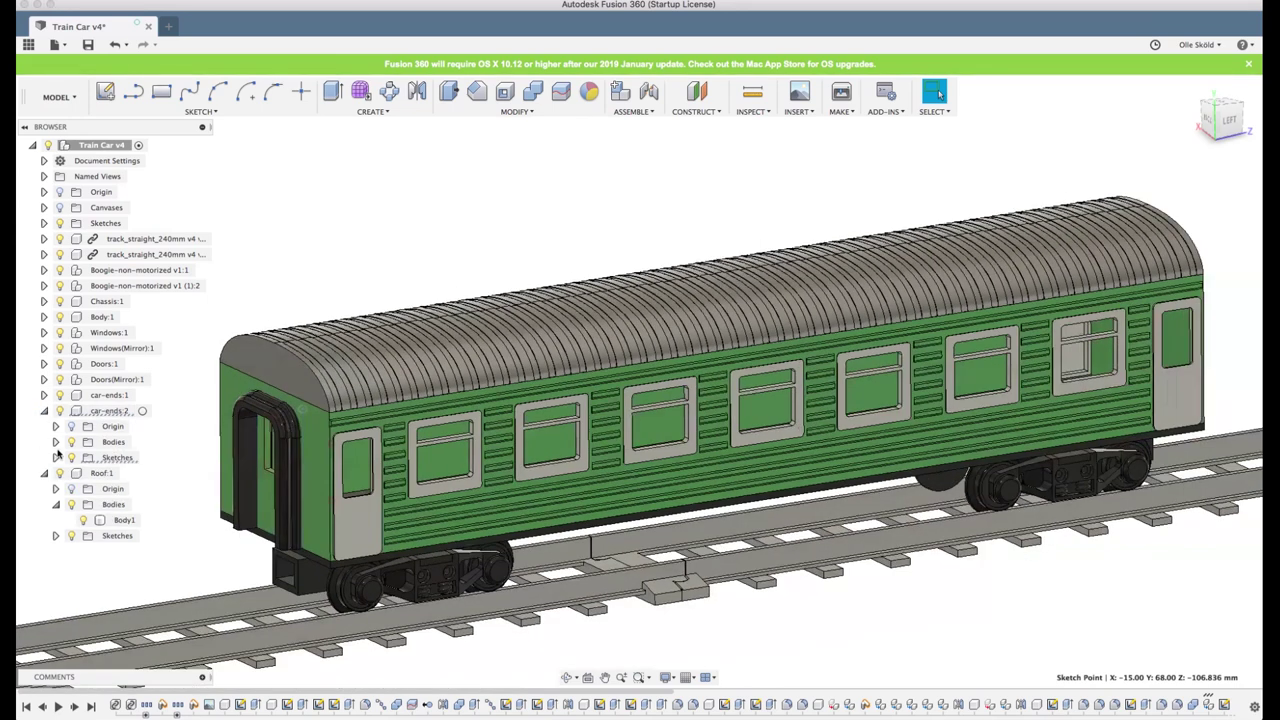
pyautogui.click(56, 458)
pyautogui.click(85, 473)
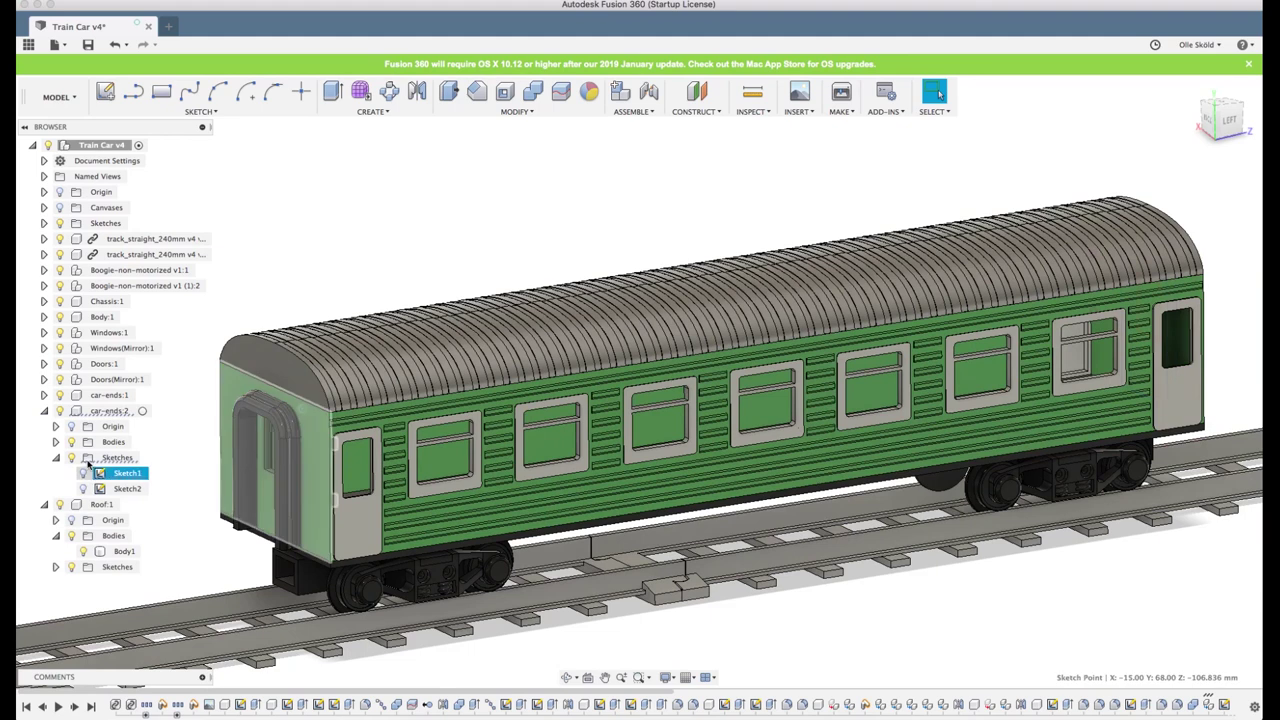
pyautogui.click(44, 411)
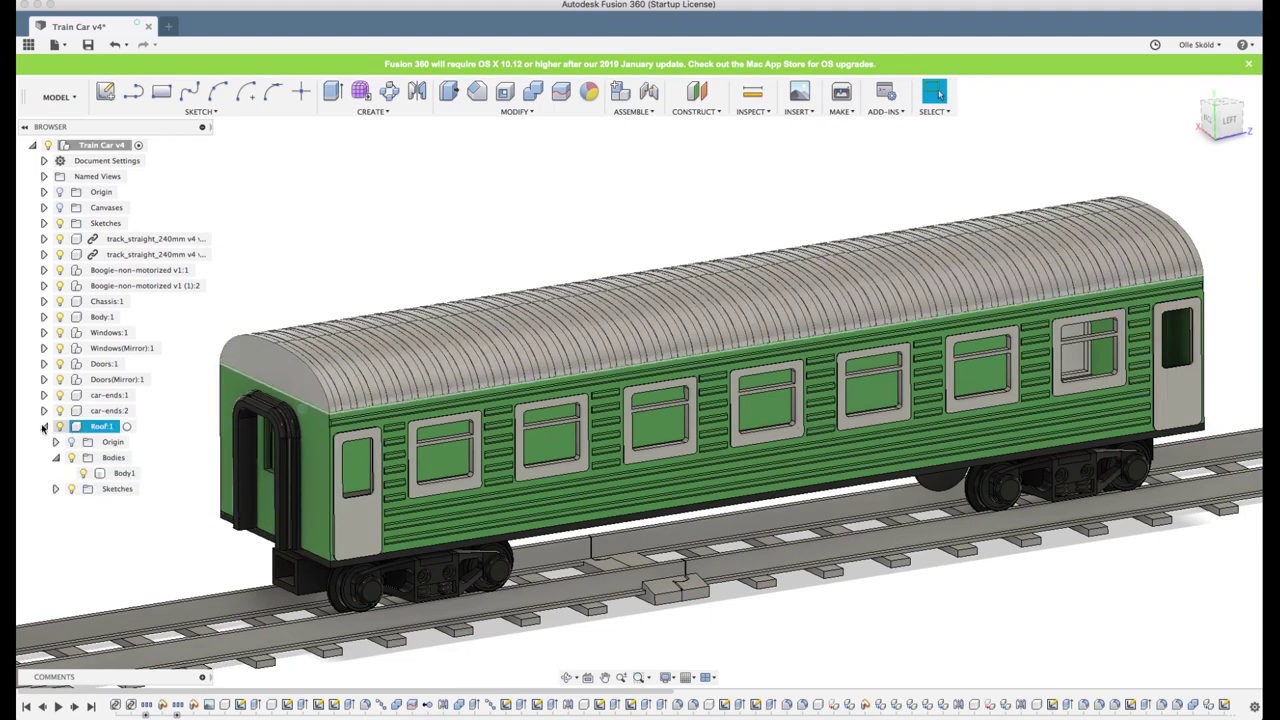
pyautogui.click(44, 426)
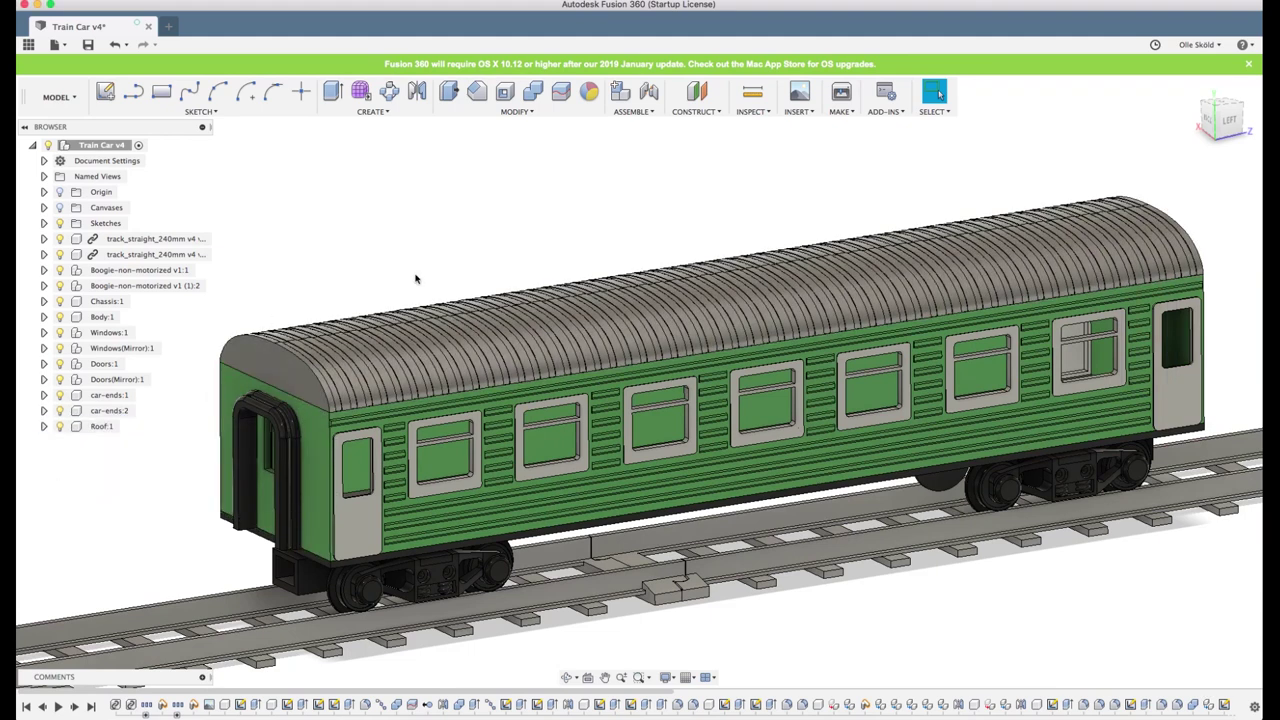
# Examine the whole car on its track from a raised corner angle and in the straight left side view
pyautogui.scroll(2, 422, 268)
pyautogui.keyDown('shift'); pyautogui.moveTo(419, 275); pyautogui.dragTo(446, 273, button='middle'); pyautogui.keyUp('shift')
pyautogui.scroll(-5, 430, 272)
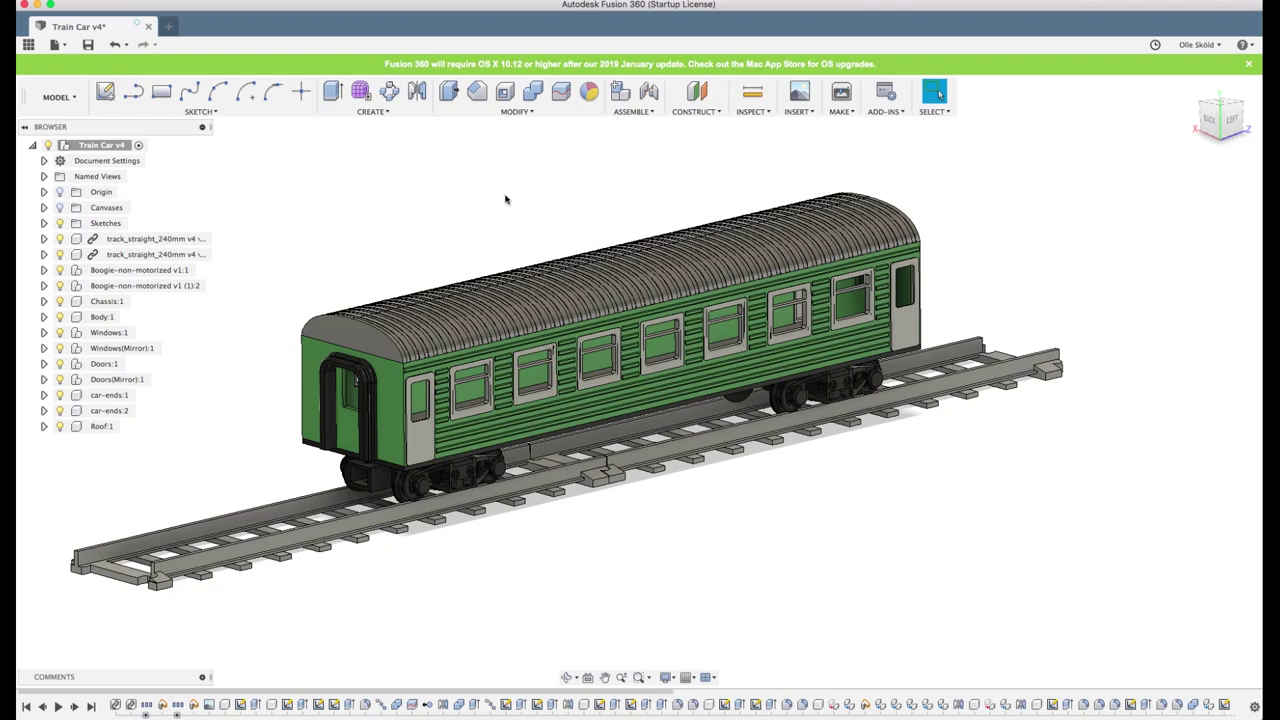
pyautogui.keyDown('shift'); pyautogui.moveTo(508, 200); pyautogui.dragTo(660, 388, button='middle'); pyautogui.keyUp('shift')
pyautogui.click(672, 679)
pyautogui.moveTo(686, 636)
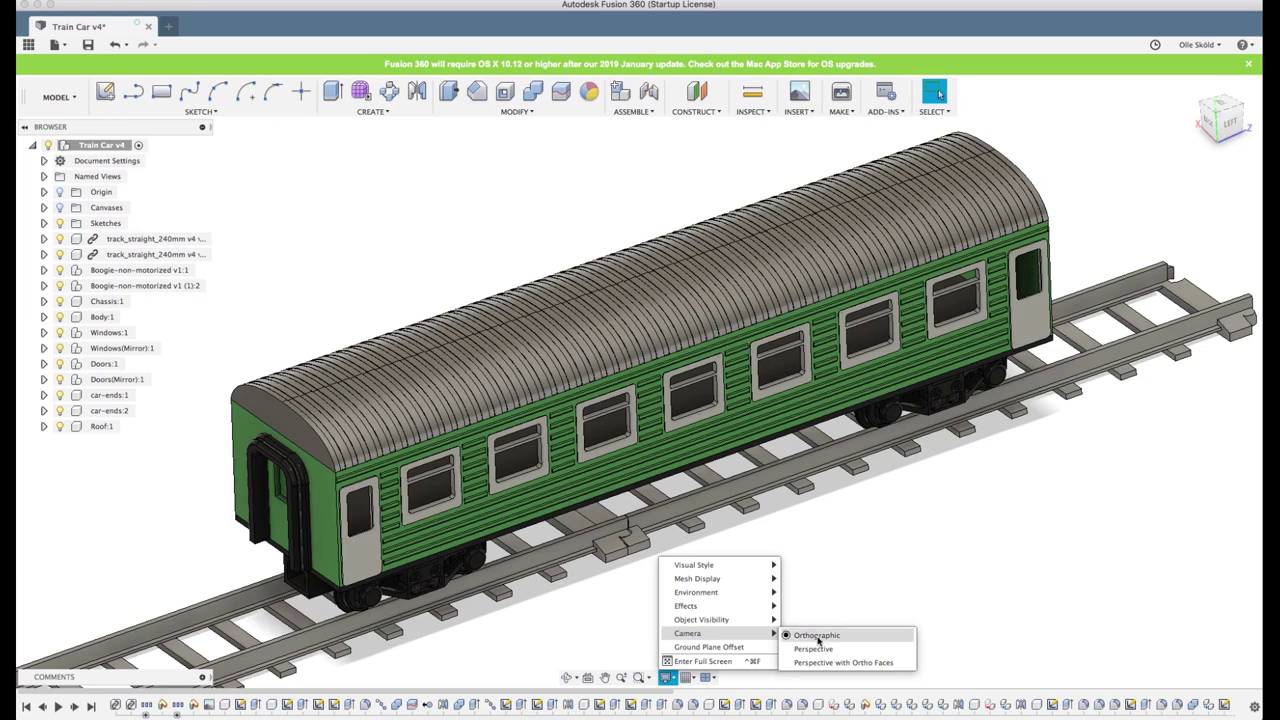
pyautogui.click(838, 541)
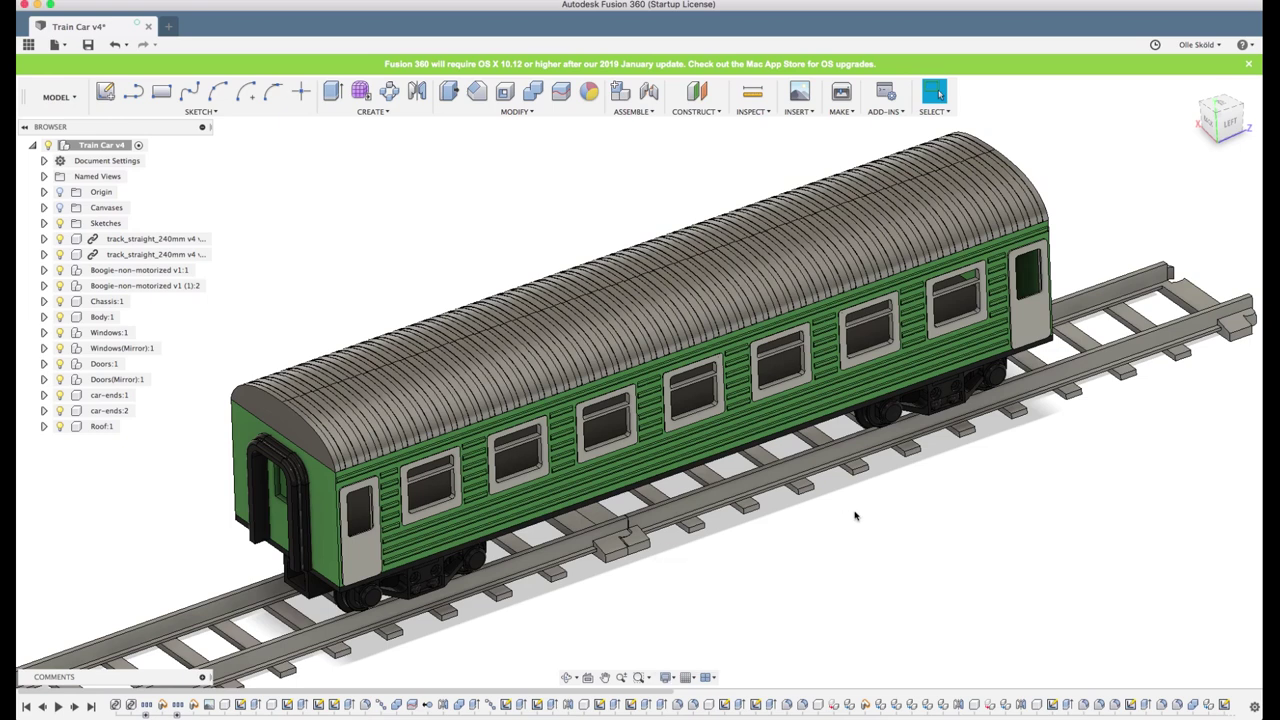
pyautogui.click(1230, 122)
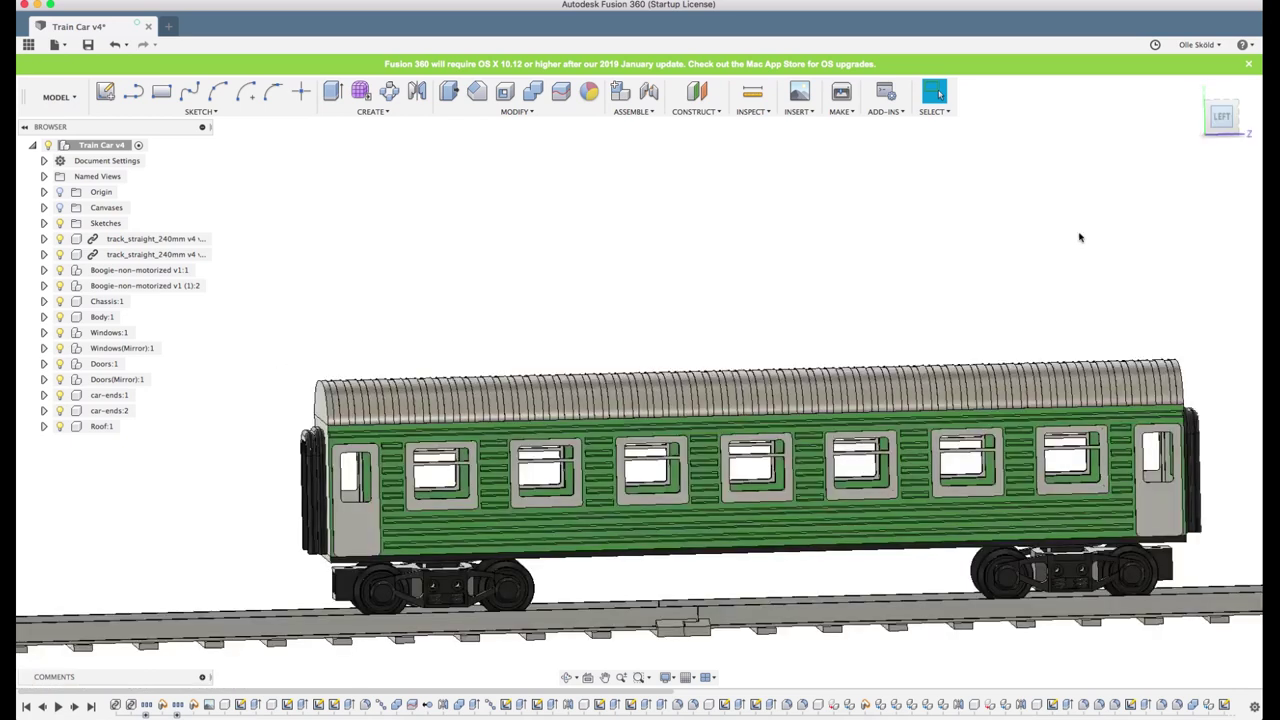
pyautogui.scroll(-3, 331, 418)
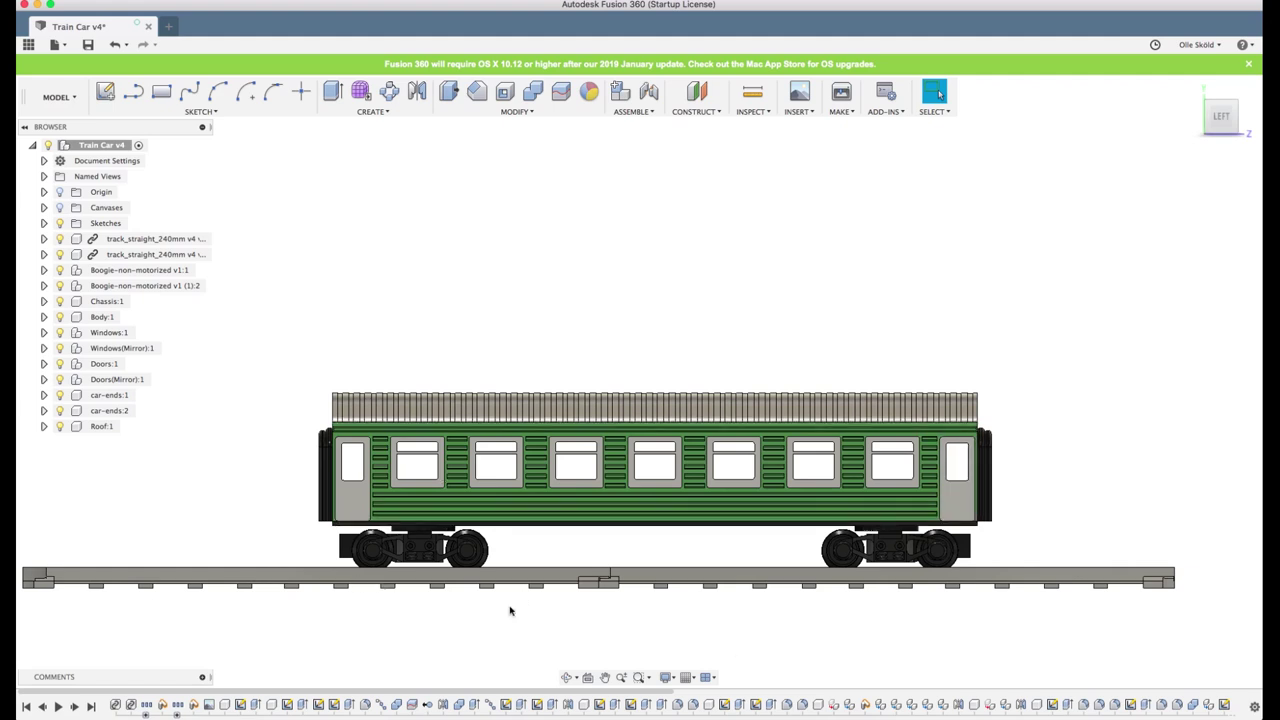
# Switch the camera to Perspective and examine the car from its back-left corner at different distances
pyautogui.click(665, 677)
pyautogui.moveTo(687, 636)
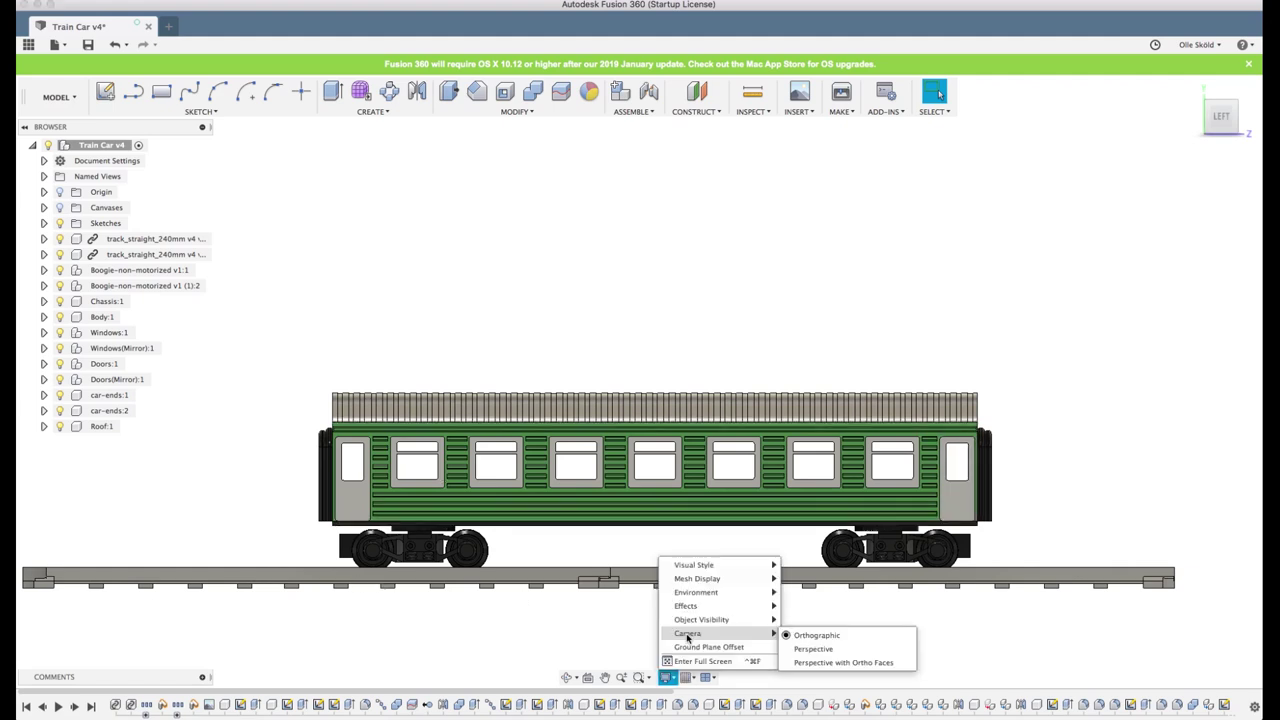
pyautogui.click(813, 648)
pyautogui.moveTo(766, 320)
pyautogui.keyDown('shift'); pyautogui.mouseDown(button='middle')
pyautogui.moveTo(845, 310)
pyautogui.moveTo(830, 323)
pyautogui.mouseUp(button='middle'); pyautogui.keyUp('shift')
pyautogui.scroll(5, 645, 425)
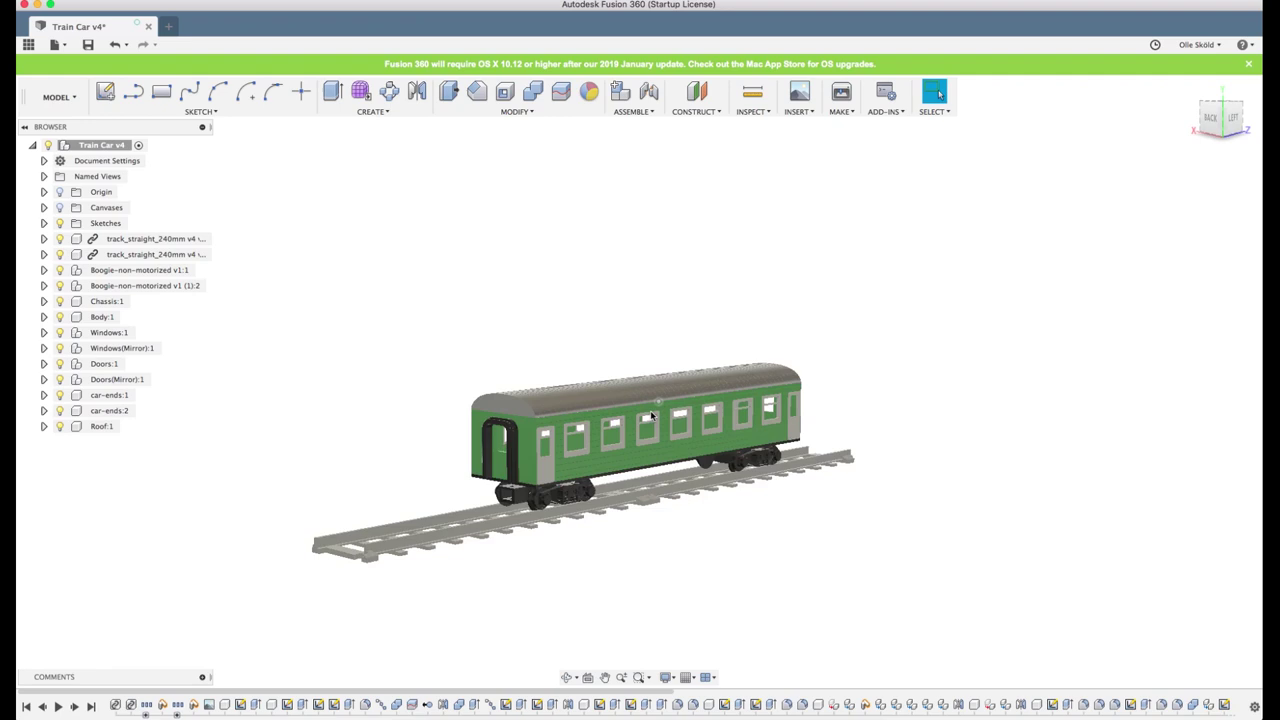
pyautogui.keyDown('shift'); pyautogui.moveTo(620, 427); pyautogui.dragTo(622, 432, button='middle'); pyautogui.keyUp('shift')
pyautogui.scroll(-4, 856, 369)
pyautogui.moveTo(738, 383)
pyautogui.keyDown('shift'); pyautogui.mouseDown(button='middle')
pyautogui.moveTo(713, 345)
pyautogui.moveTo(716, 358)
pyautogui.mouseUp(button='middle'); pyautogui.keyUp('shift')
pyautogui.scroll(6, 717, 358)
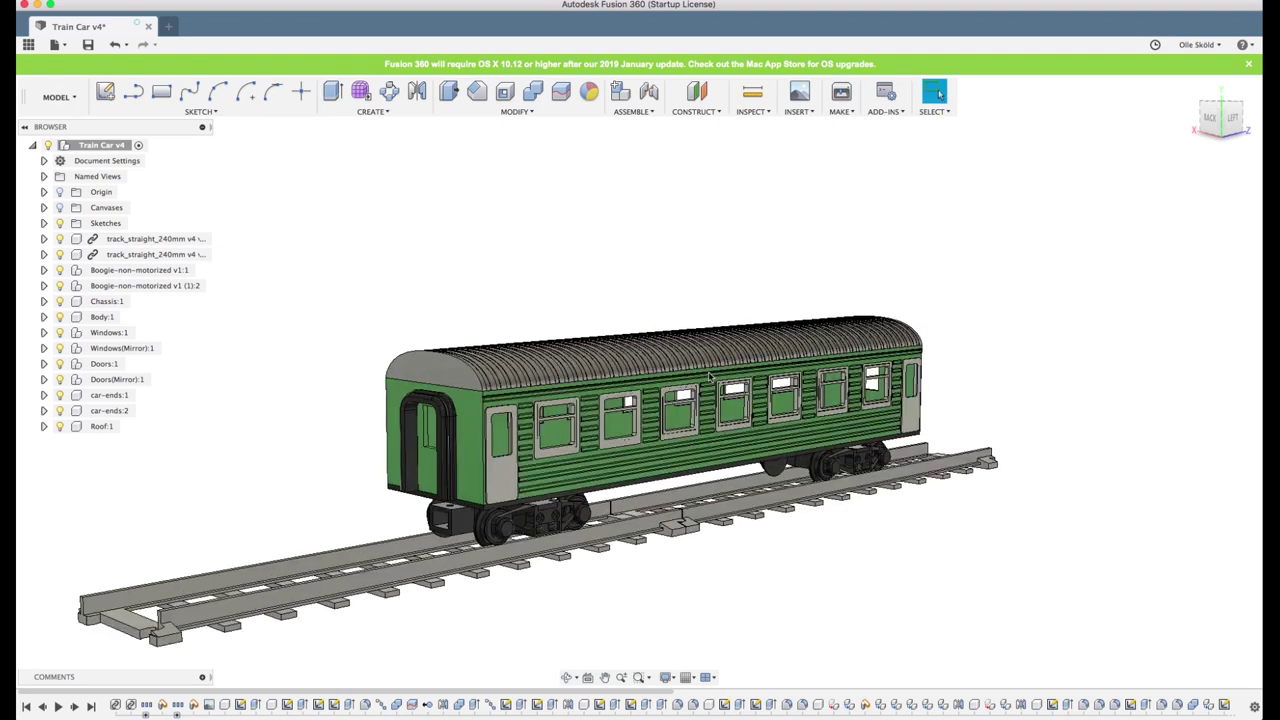
pyautogui.scroll(2, 709, 378)
pyautogui.scroll(-2, 709, 378)
# Apply the Plastic - Glossy (Grey) appearance to the car's grooved roof body
pyautogui.click(590, 93)
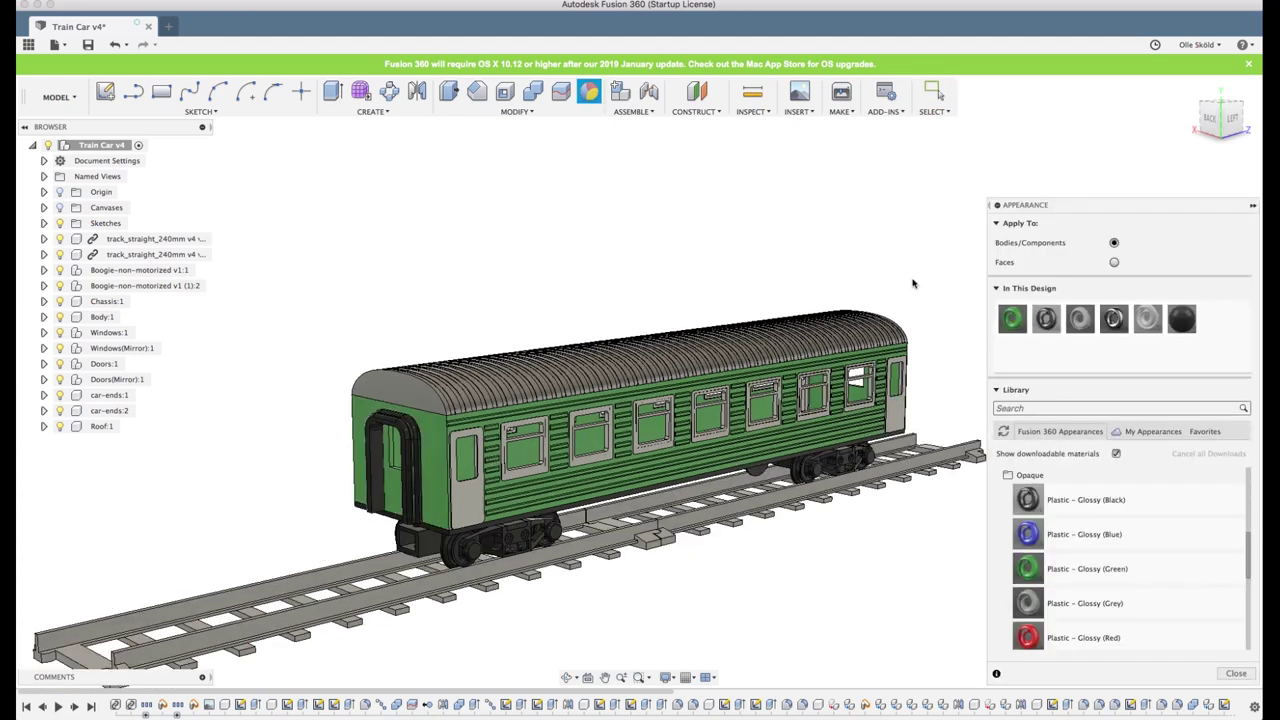
pyautogui.scroll(1, 715, 308)
pyautogui.scroll(3, 1022, 545)
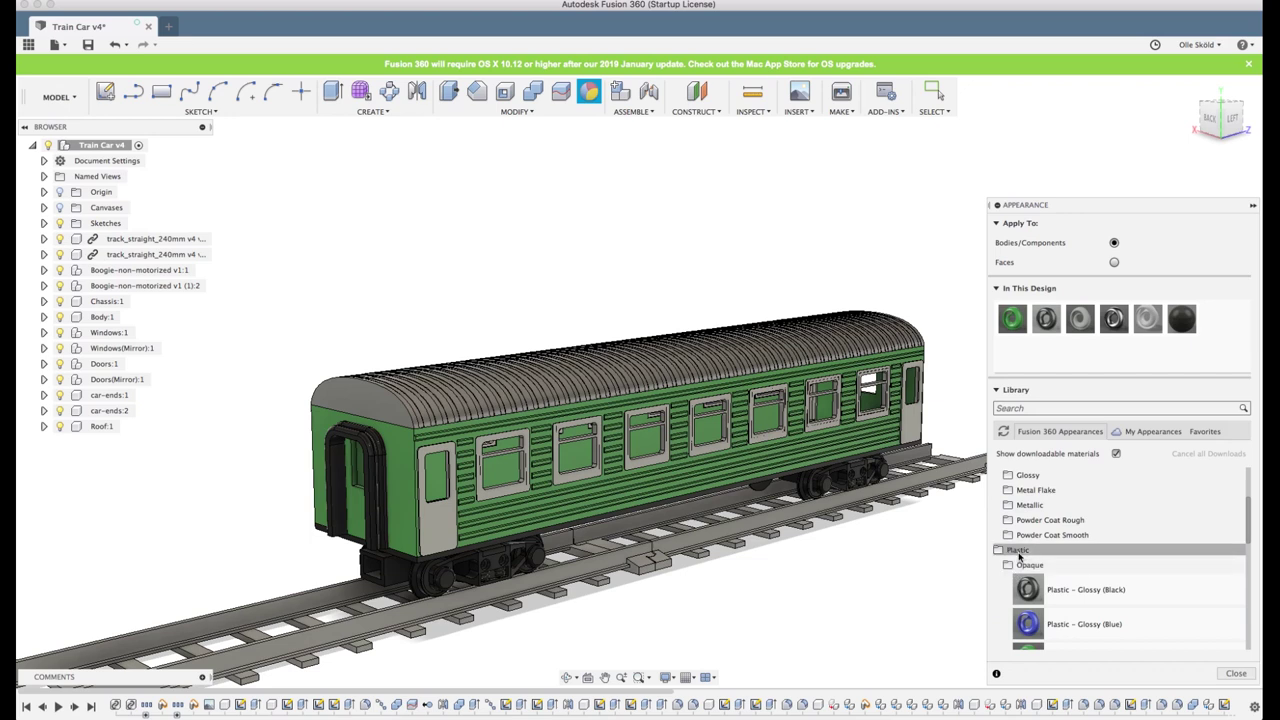
pyautogui.scroll(-3, 1040, 565)
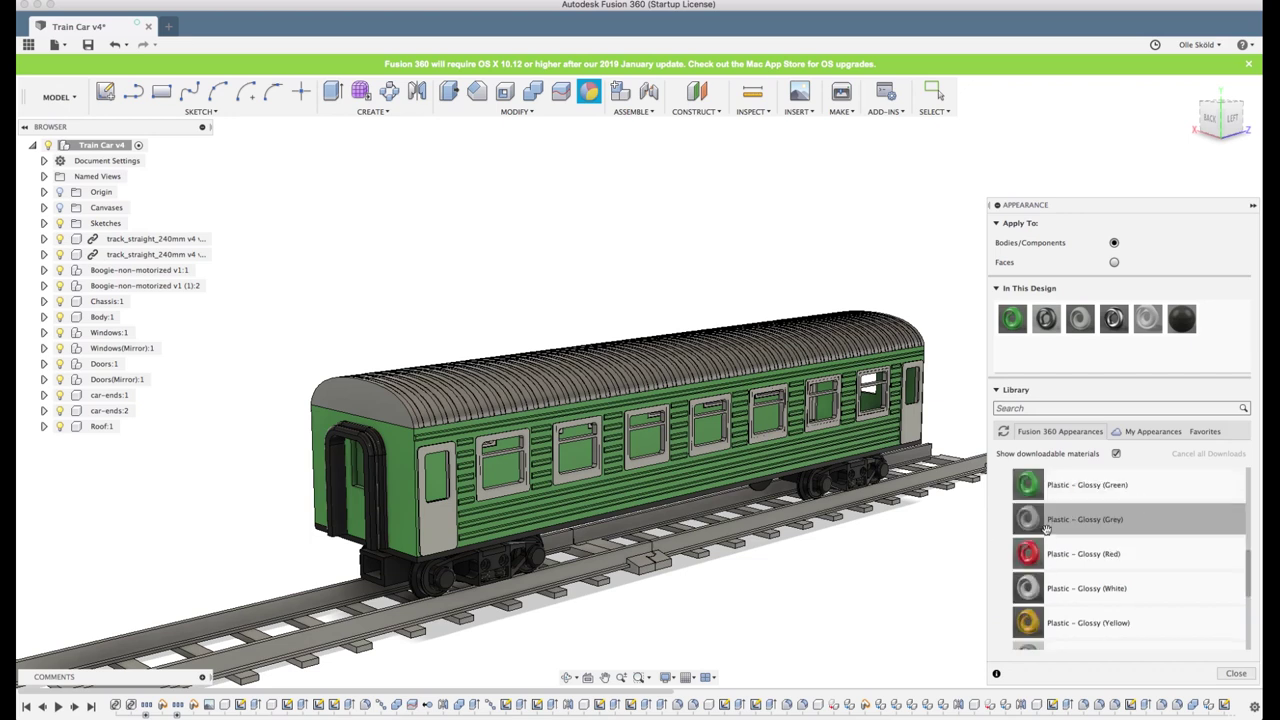
pyautogui.moveTo(1103, 525); pyautogui.dragTo(720, 343)
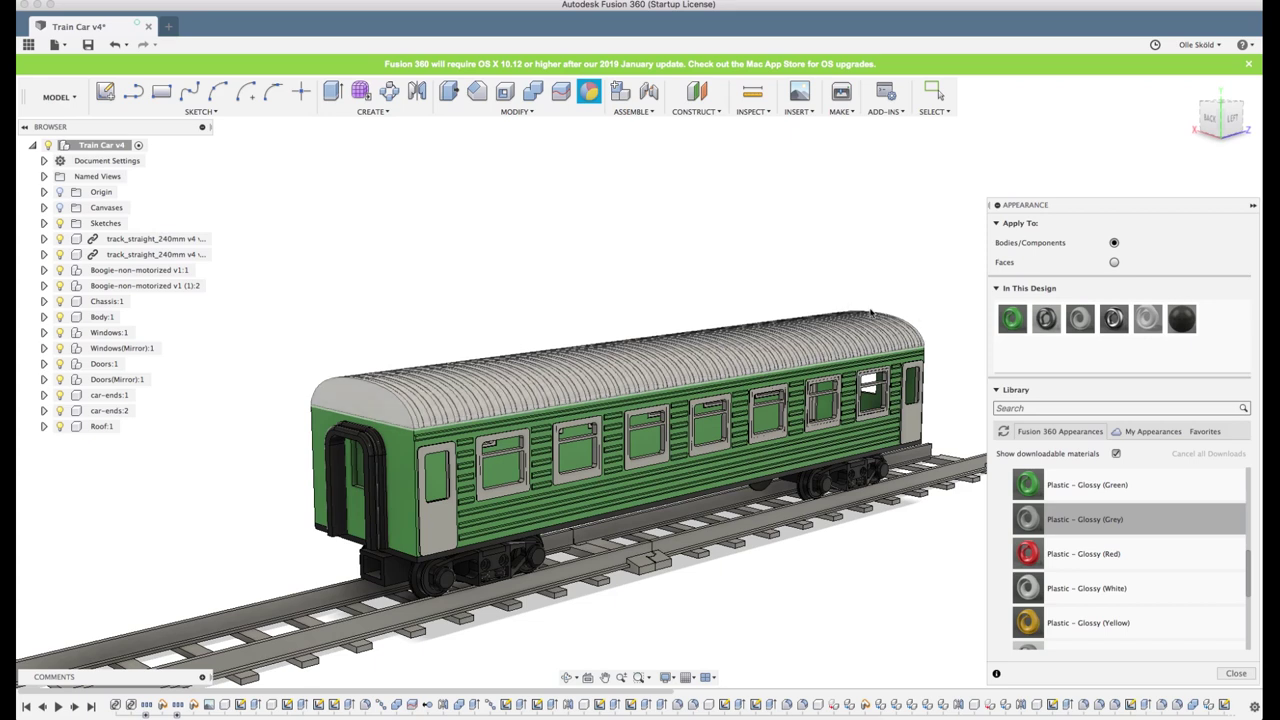
# Try the Plastic - Matte (Gray) appearance on the roof
pyautogui.scroll(-1, 817, 255)
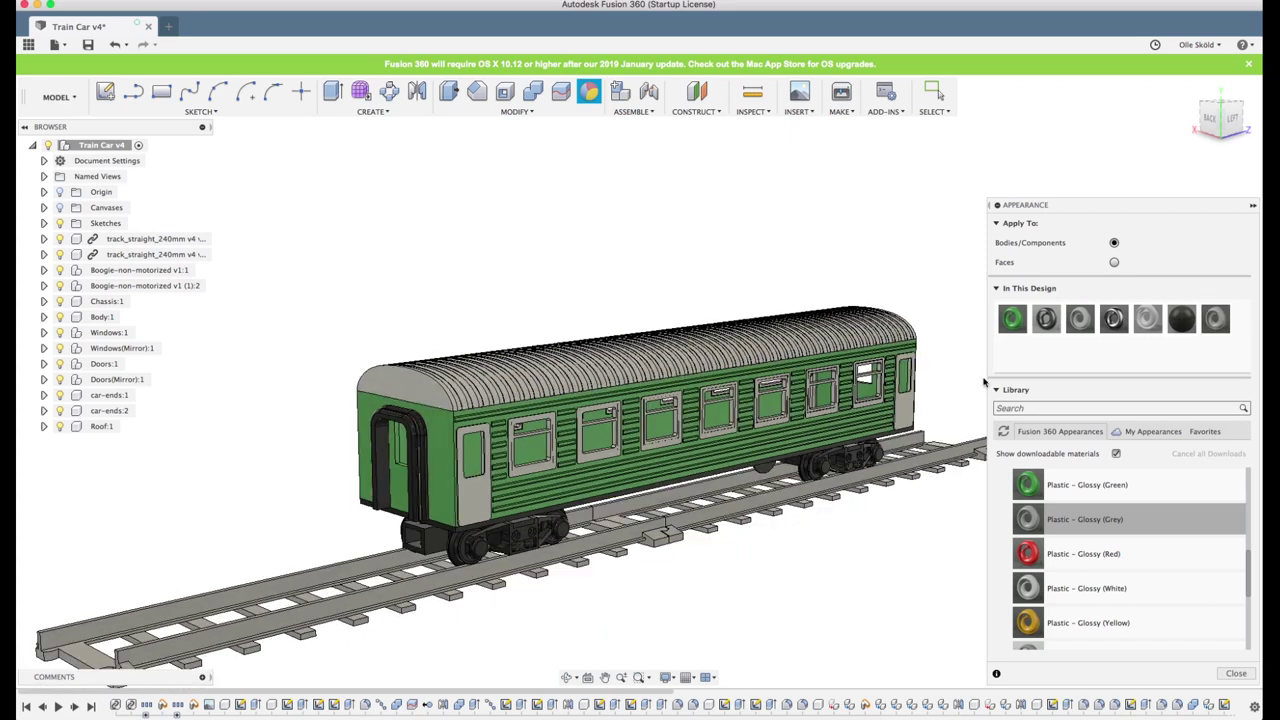
pyautogui.scroll(-3, 1063, 530)
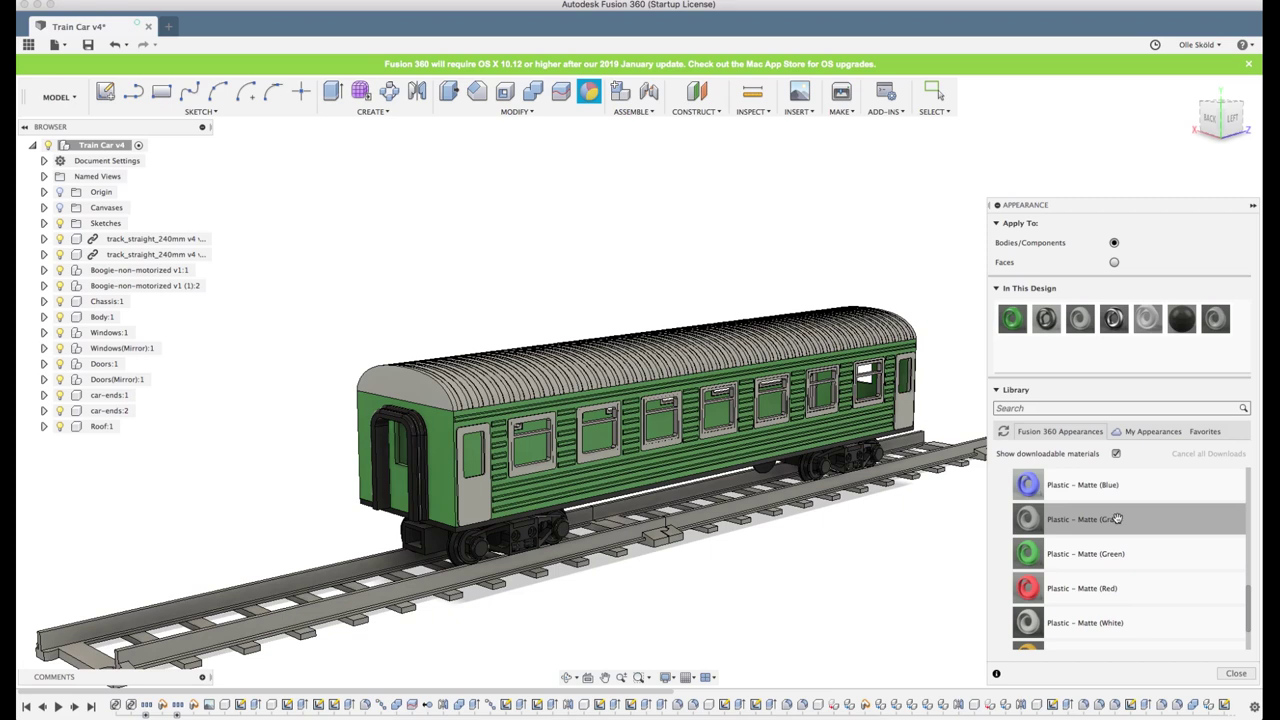
pyautogui.moveTo(1090, 525); pyautogui.dragTo(727, 348)
# Look through the matte and textured plastics in the appearance library and try Plastic - Glossy (Black) on the roof
pyautogui.scroll(-3, 1040, 570)
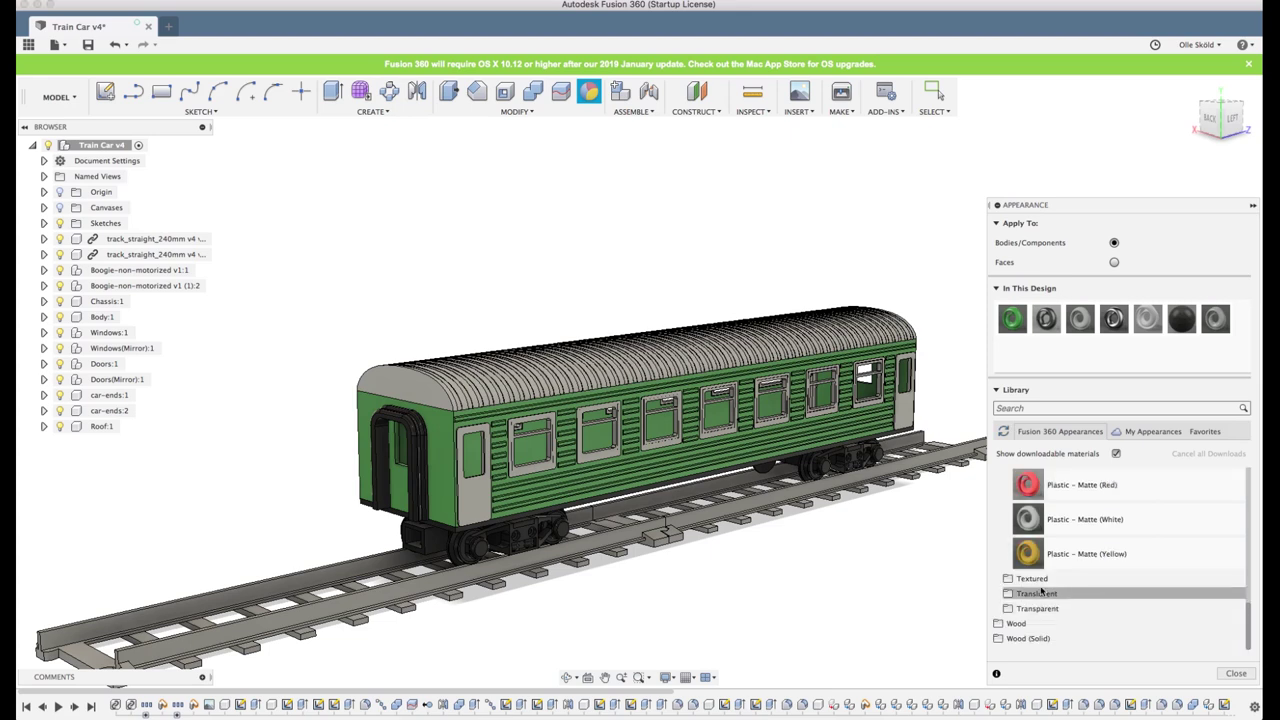
pyautogui.scroll(5, 1045, 588)
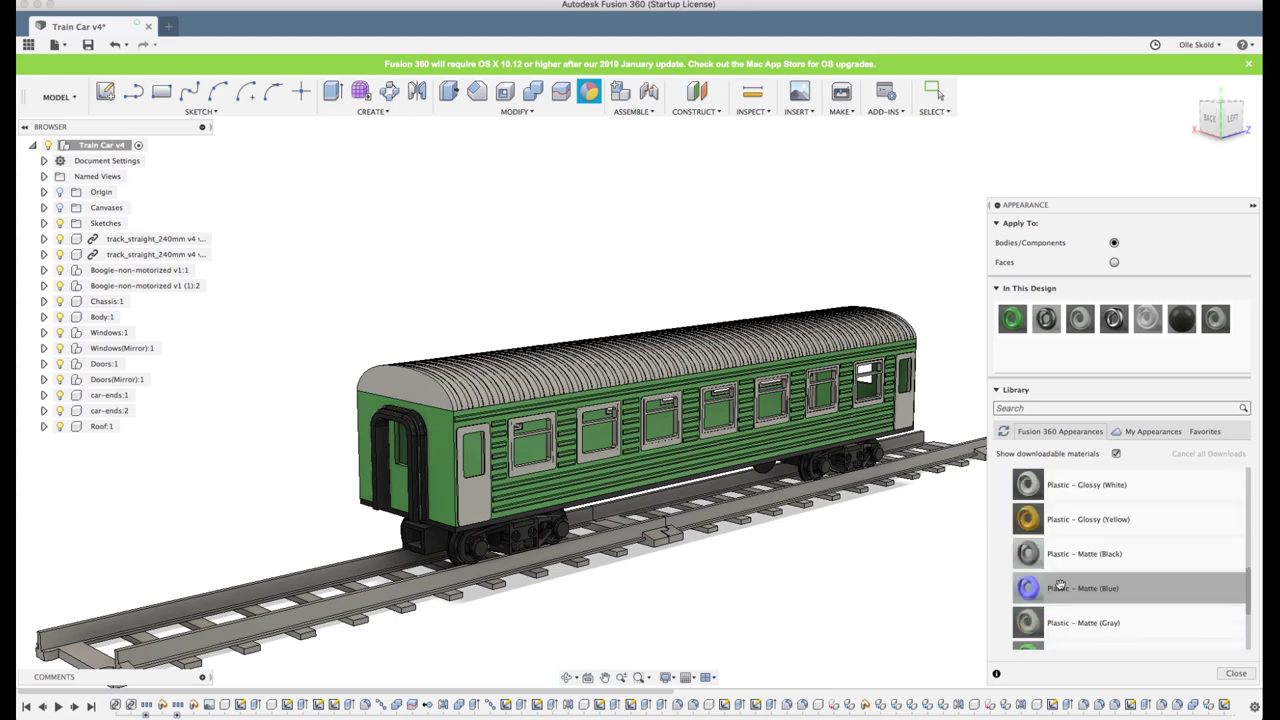
pyautogui.scroll(-4, 1060, 586)
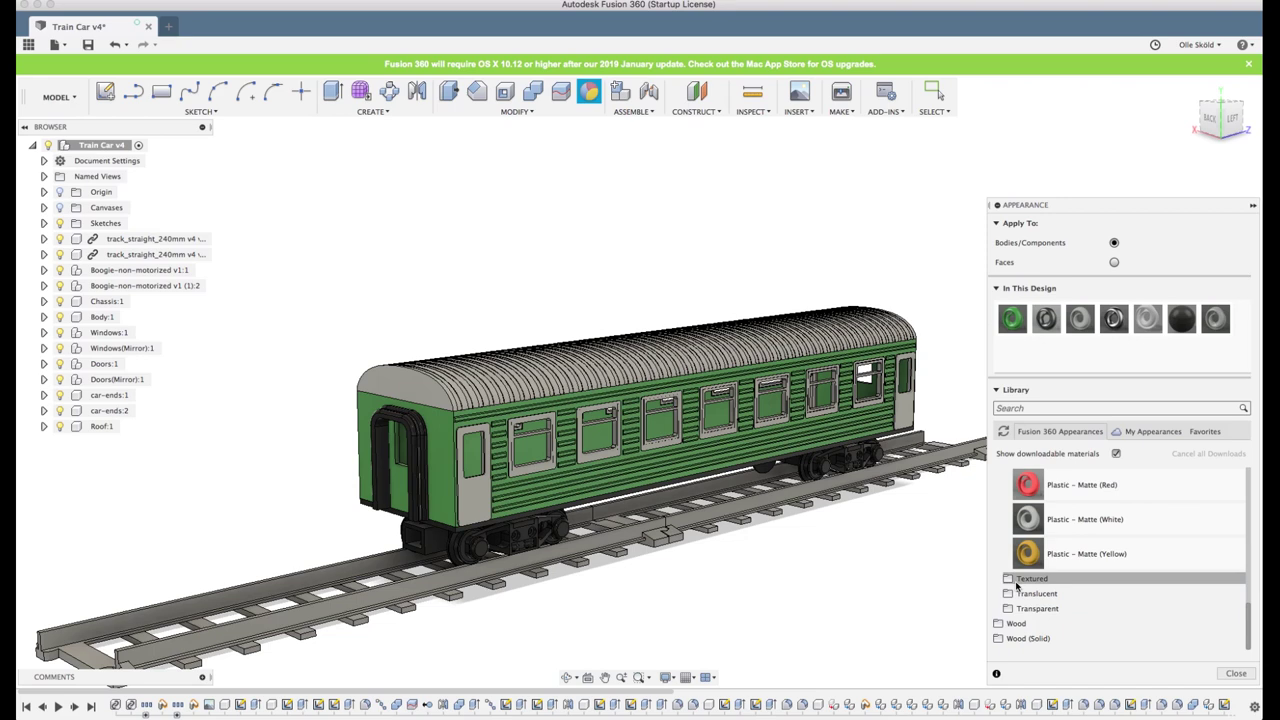
pyautogui.click(1045, 585)
pyautogui.scroll(-4, 1060, 590)
pyautogui.scroll(5, 1077, 597)
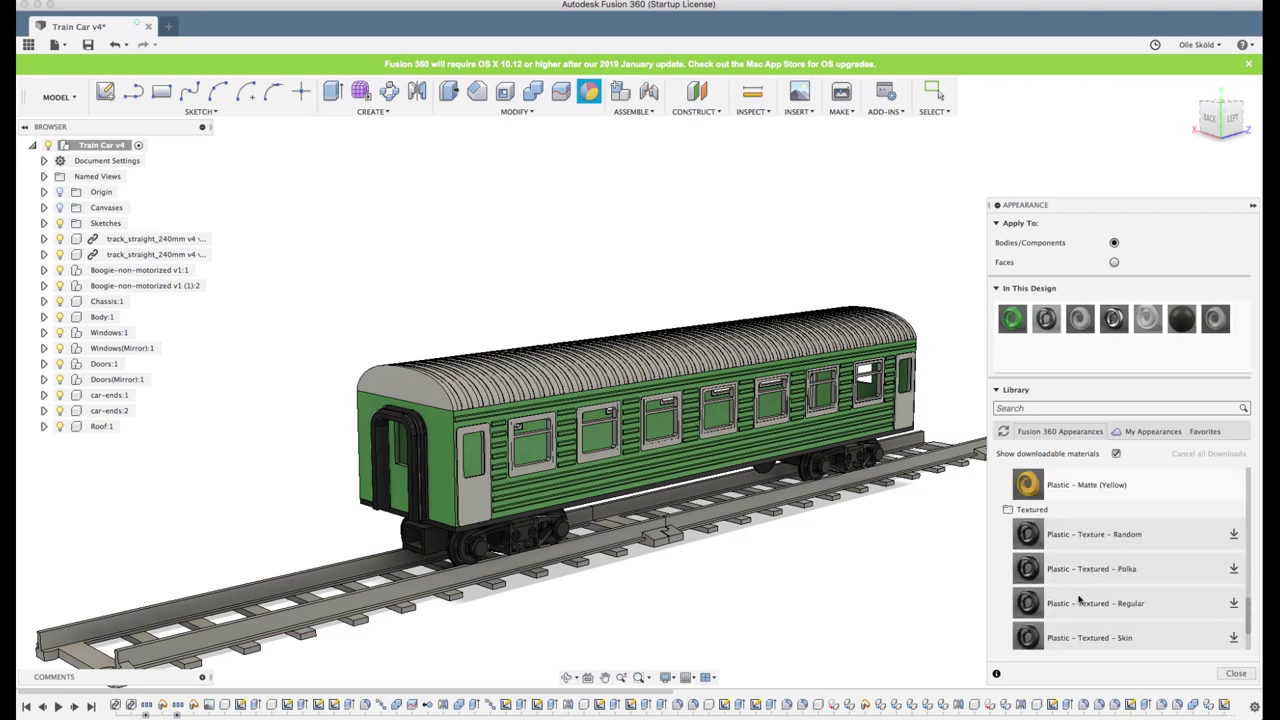
pyautogui.click(1058, 612)
pyautogui.scroll(3, 1068, 587)
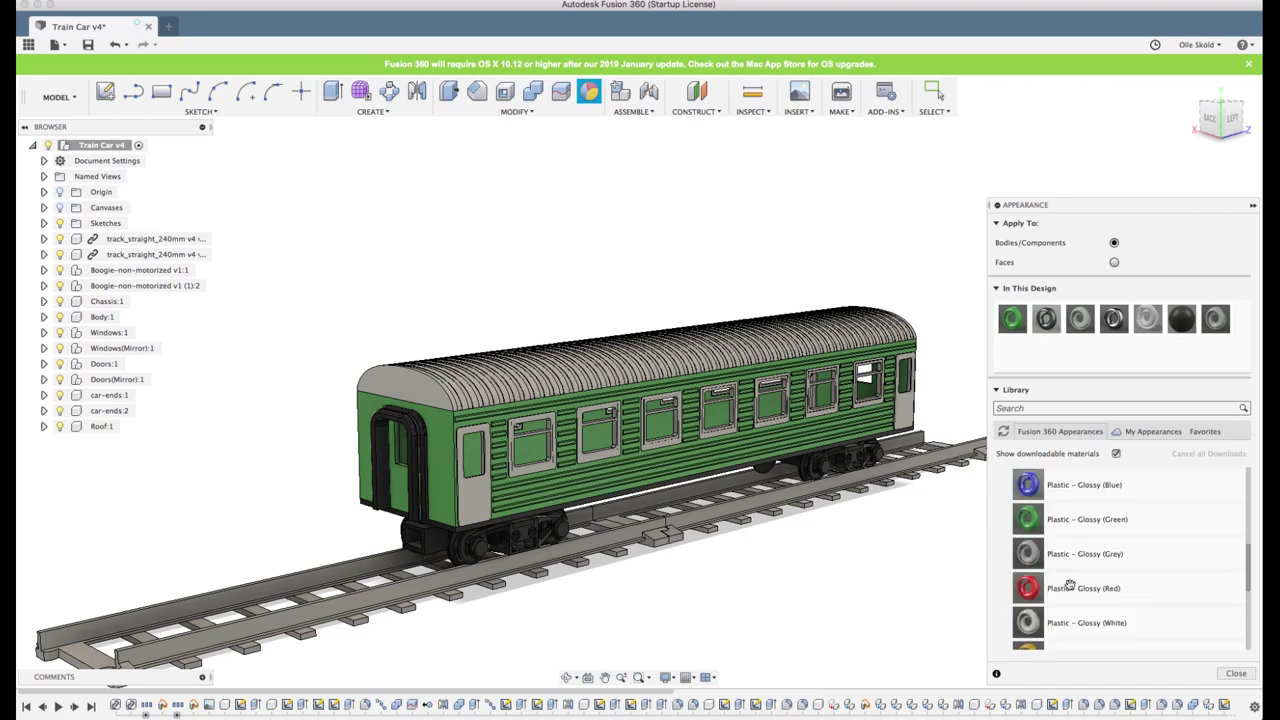
pyautogui.scroll(2, 1068, 575)
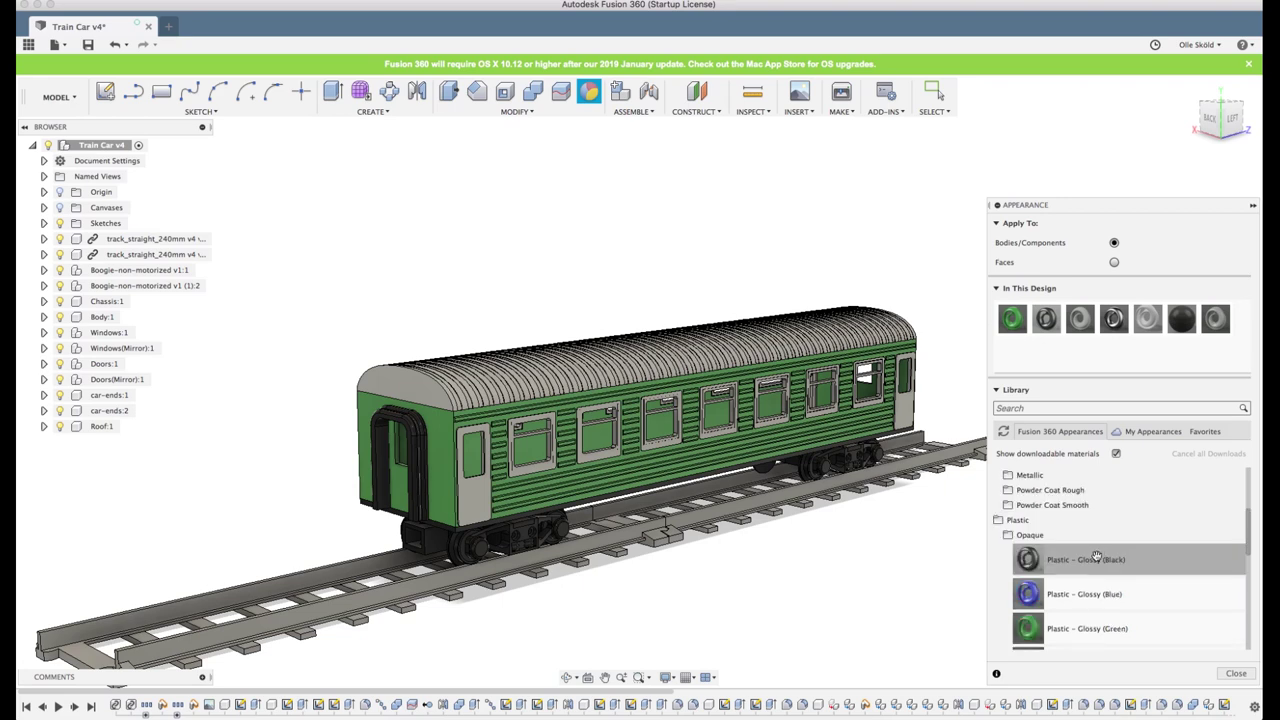
pyautogui.scroll(2, 1065, 562)
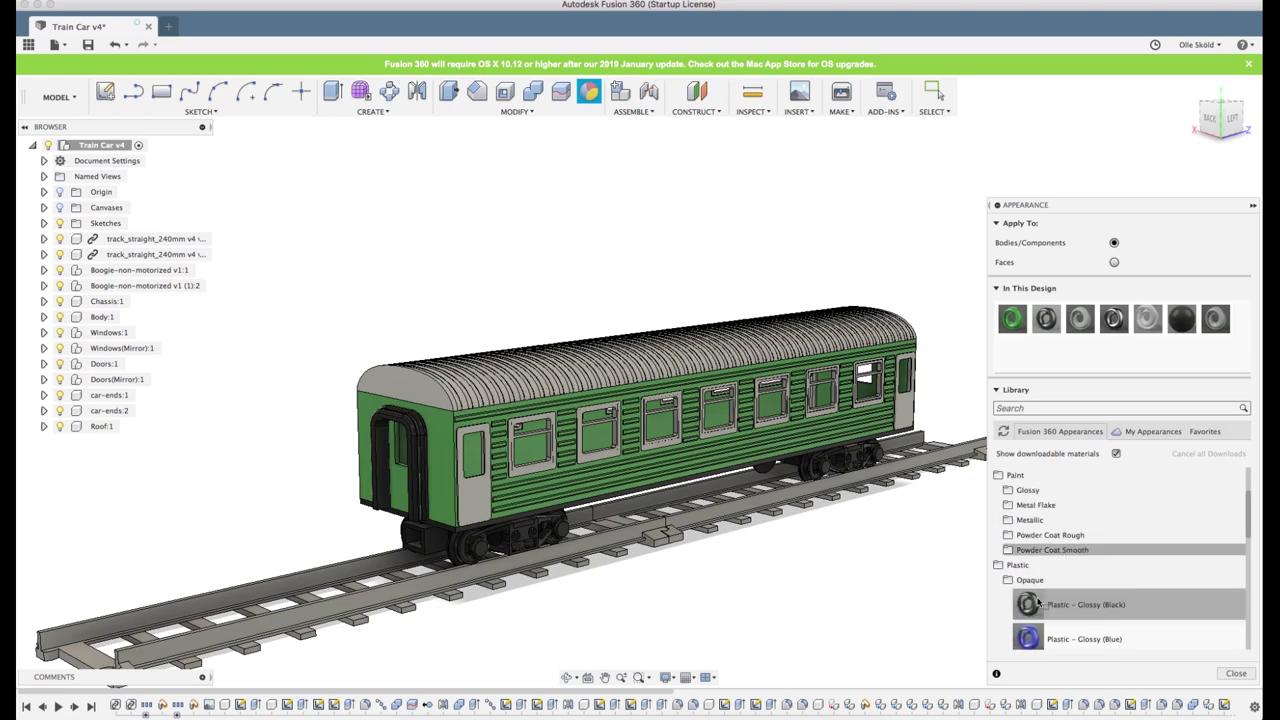
pyautogui.moveTo(1047, 598); pyautogui.dragTo(642, 346)
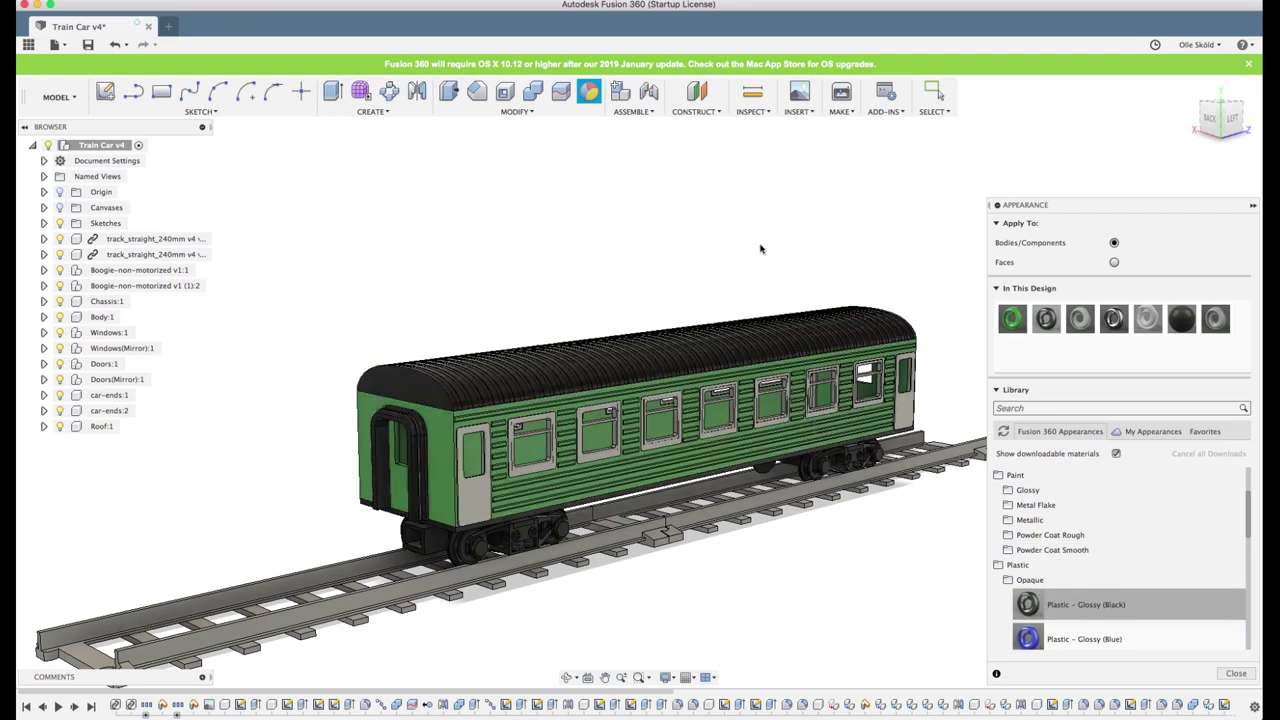
pyautogui.moveTo(755, 225)
pyautogui.keyDown('shift'); pyautogui.mouseDown(button='middle')
pyautogui.moveTo(700, 209)
pyautogui.moveTo(777, 214)
pyautogui.moveTo(755, 224)
pyautogui.moveTo(770, 238)
pyautogui.mouseUp(button='middle'); pyautogui.keyUp('shift')
# Give the roof the Plastic - Glossy (Grey) appearance again and finish editing appearances
pyautogui.scroll(-3, 1062, 553)
pyautogui.moveTo(1048, 522); pyautogui.dragTo(727, 347)
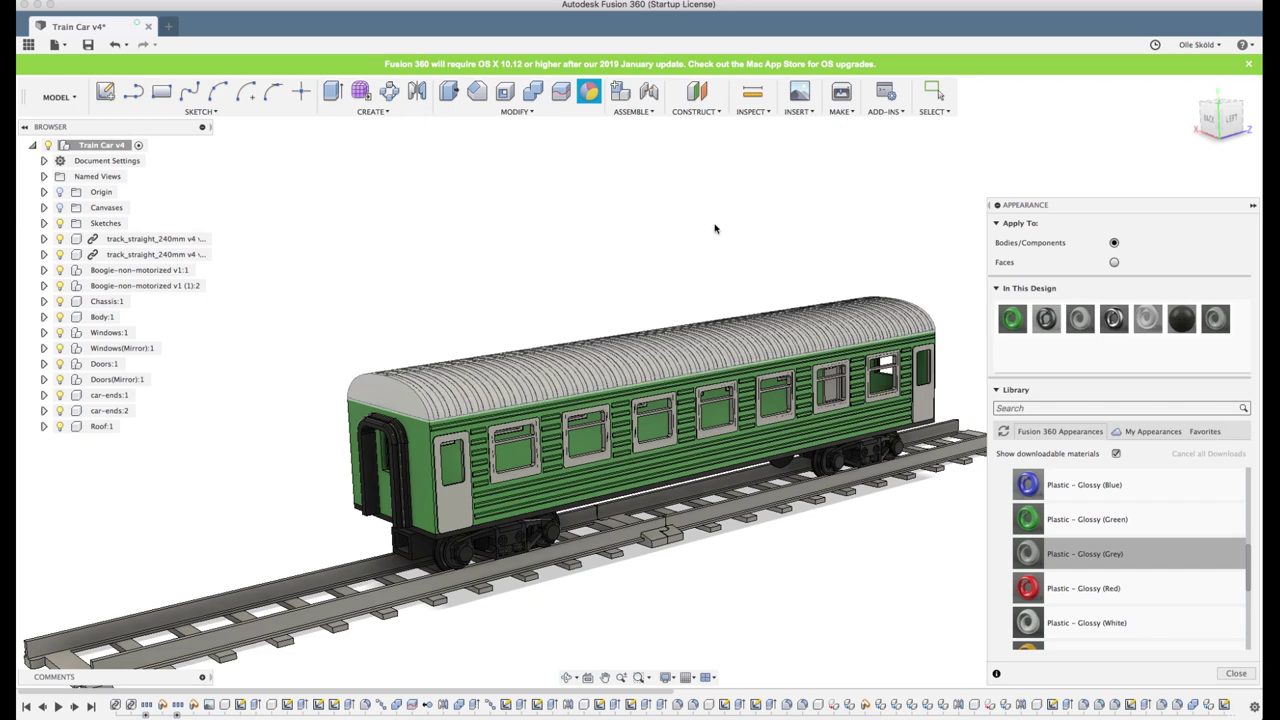
pyautogui.click(1236, 673)
pyautogui.moveTo(1040, 271)
pyautogui.keyDown('shift'); pyautogui.mouseDown(button='middle')
pyautogui.moveTo(1009, 267)
pyautogui.moveTo(1071, 266)
pyautogui.moveTo(1024, 282)
pyautogui.mouseUp(button='middle'); pyautogui.keyUp('shift')
pyautogui.scroll(2, 589, 369)
pyautogui.moveTo(589, 369)
pyautogui.keyDown('shift'); pyautogui.mouseDown(button='middle')
pyautogui.moveTo(594, 351)
pyautogui.moveTo(607, 374)
pyautogui.moveTo(590, 372)
pyautogui.mouseUp(button='middle'); pyautogui.keyUp('shift')
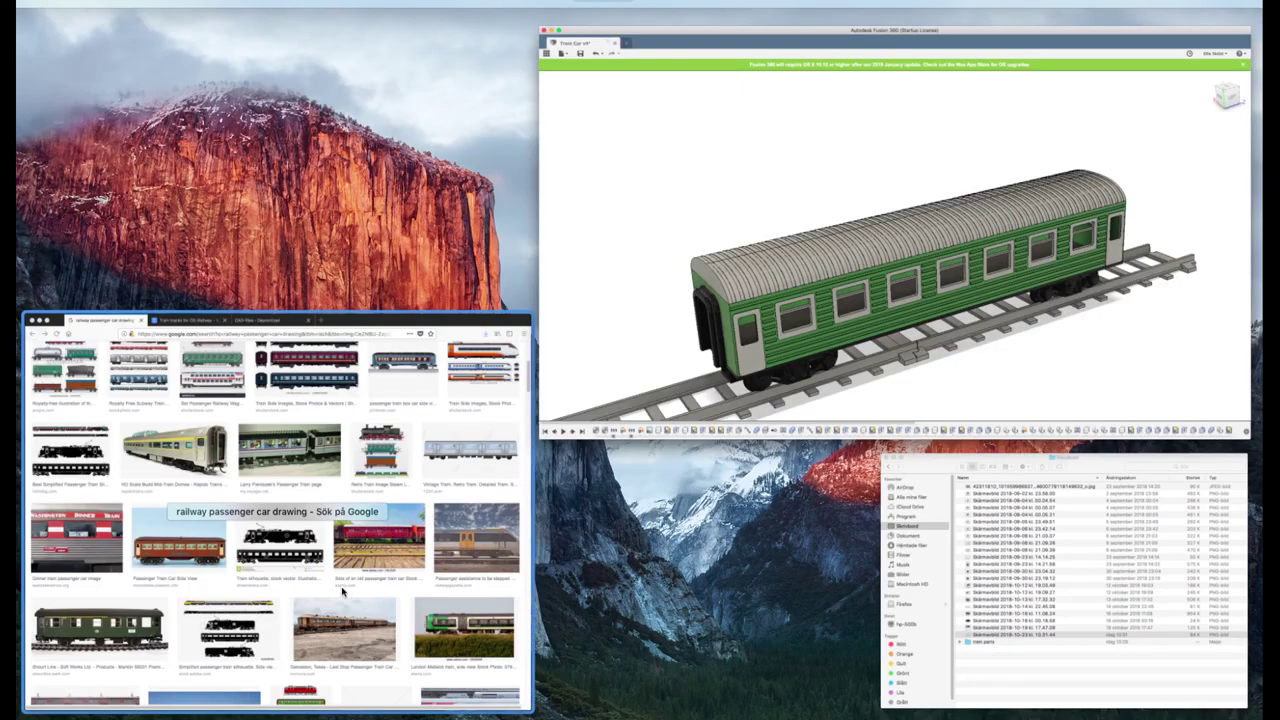
# Switch to the browser, compare the enlarged freight train and old railway station passenger car reference images, and return to Fusion 360
pyautogui.click(342, 592)
pyautogui.scroll(5, 329, 517)
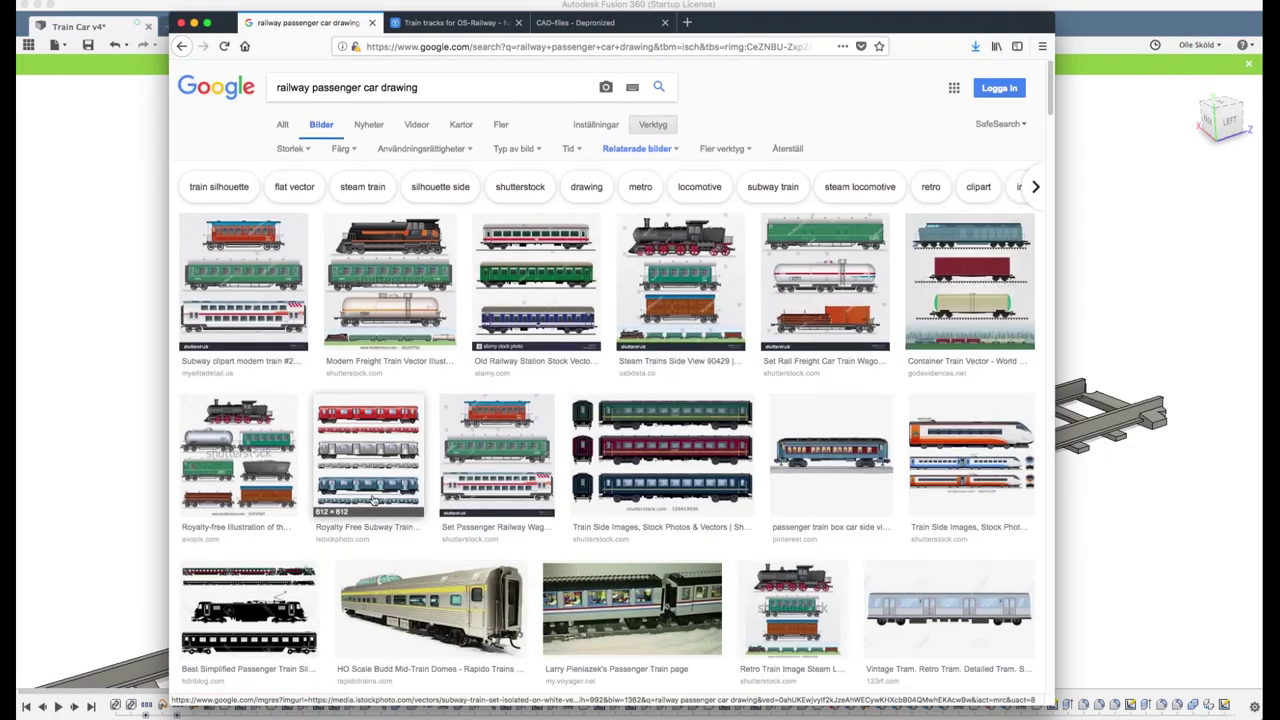
pyautogui.click(396, 300)
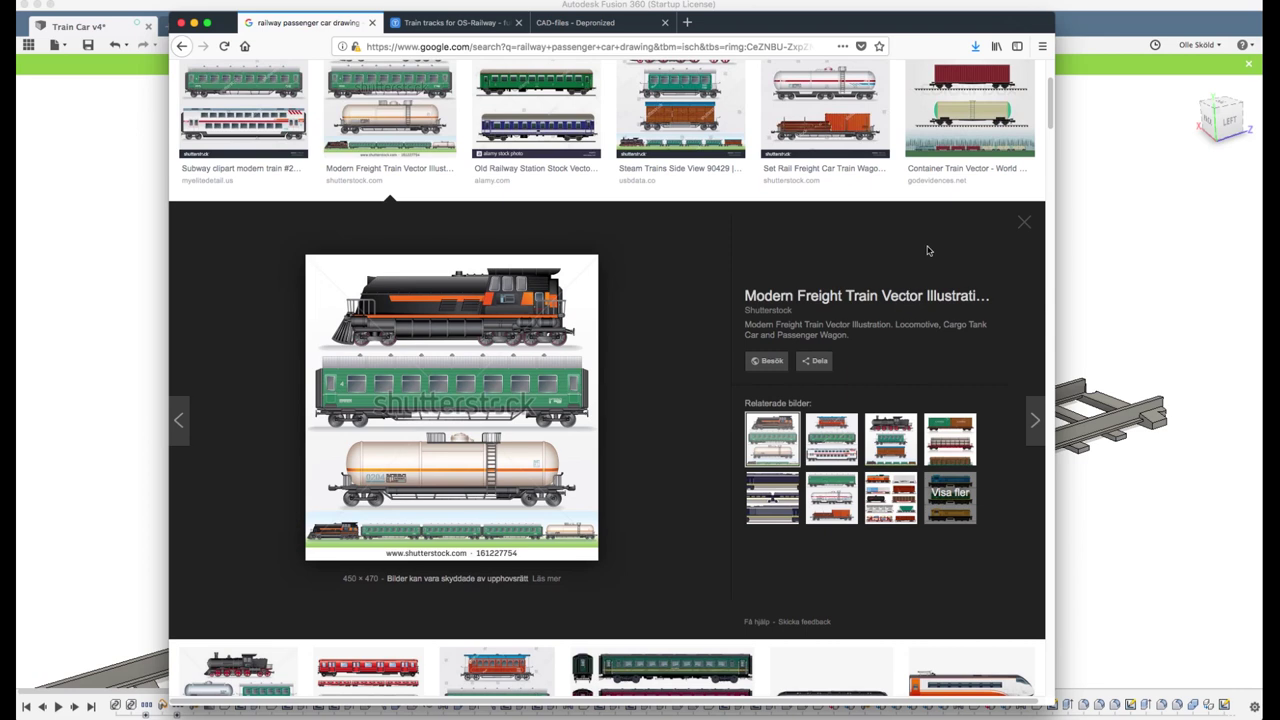
pyautogui.click(1022, 222)
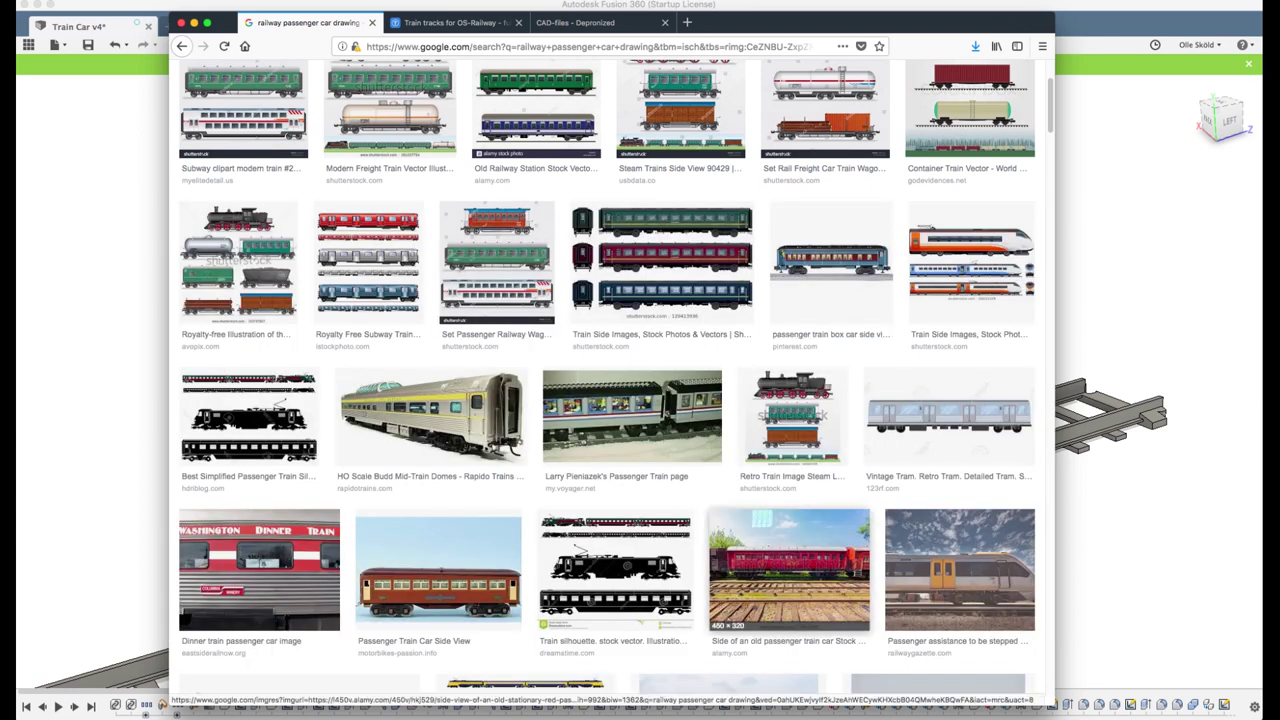
pyautogui.scroll(3, 712, 478)
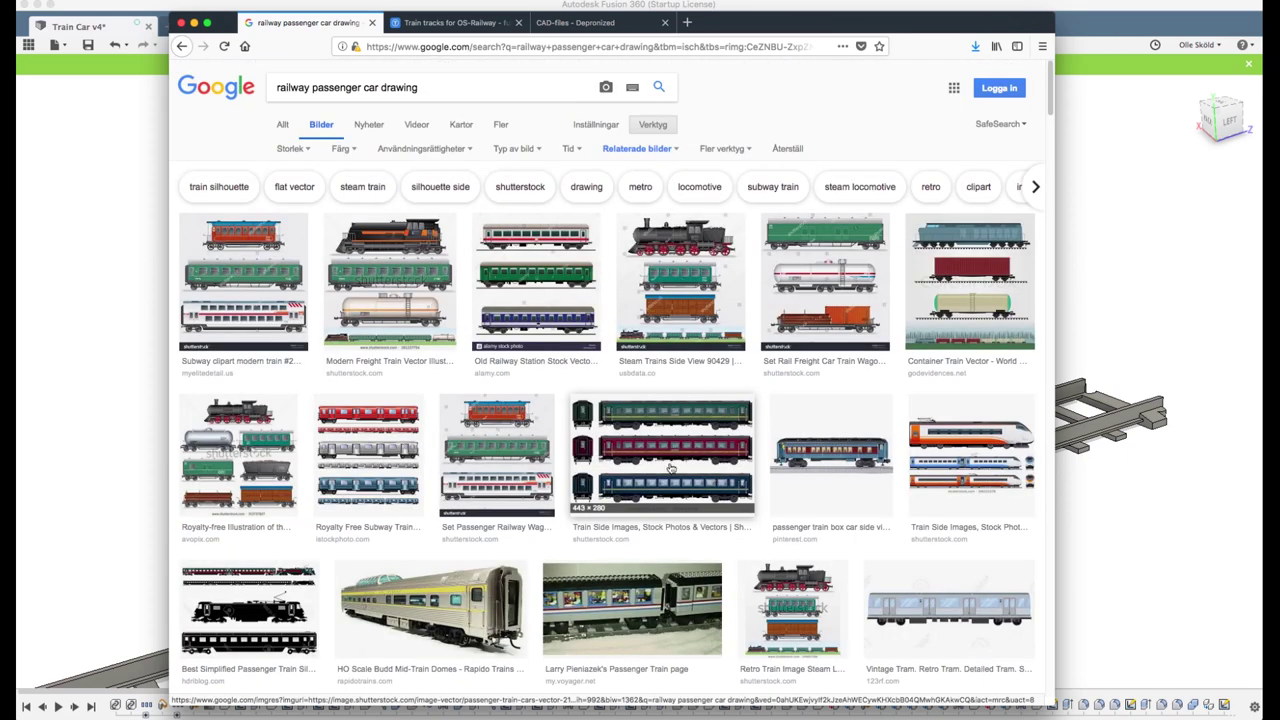
pyautogui.click(536, 285)
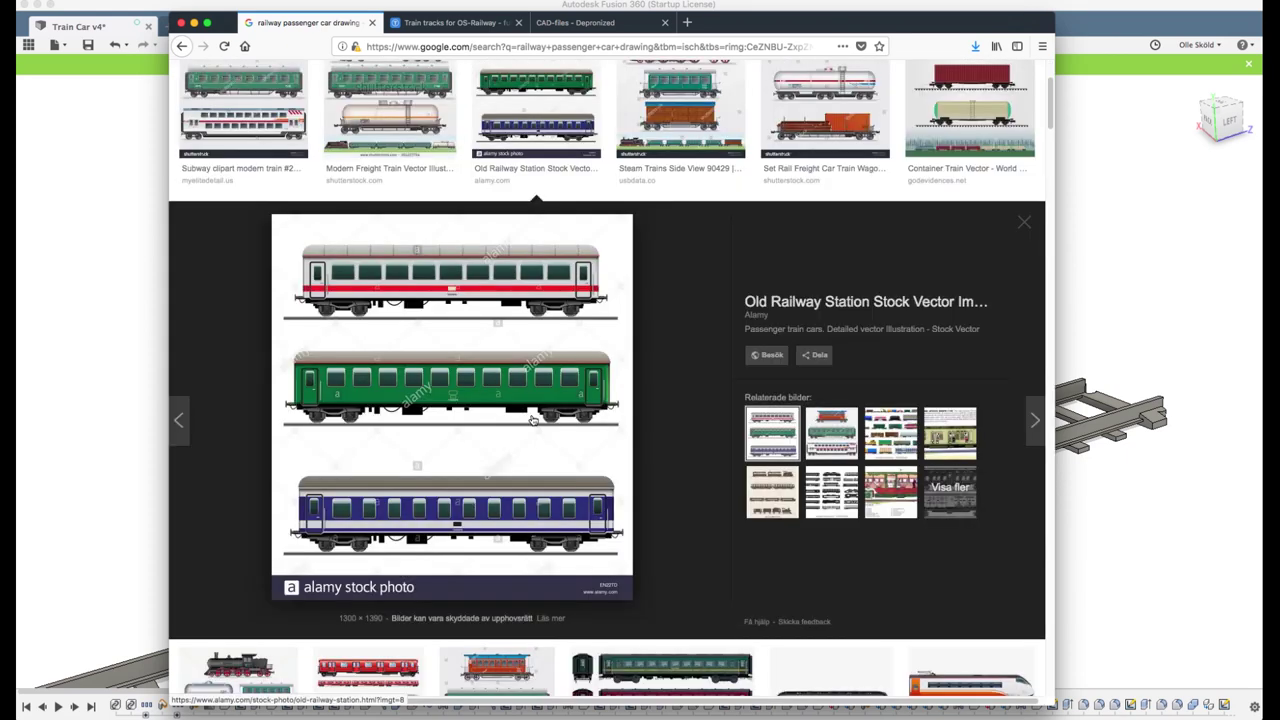
pyautogui.click(1023, 222)
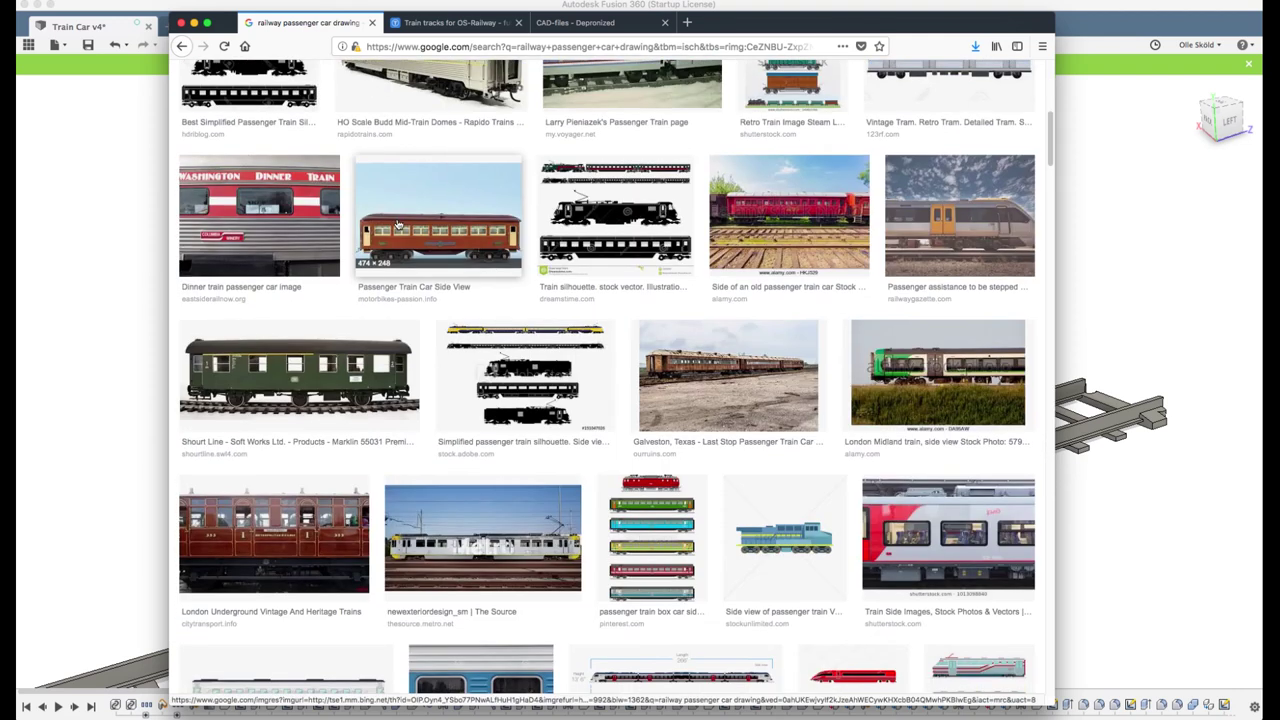
pyautogui.click(1090, 232)
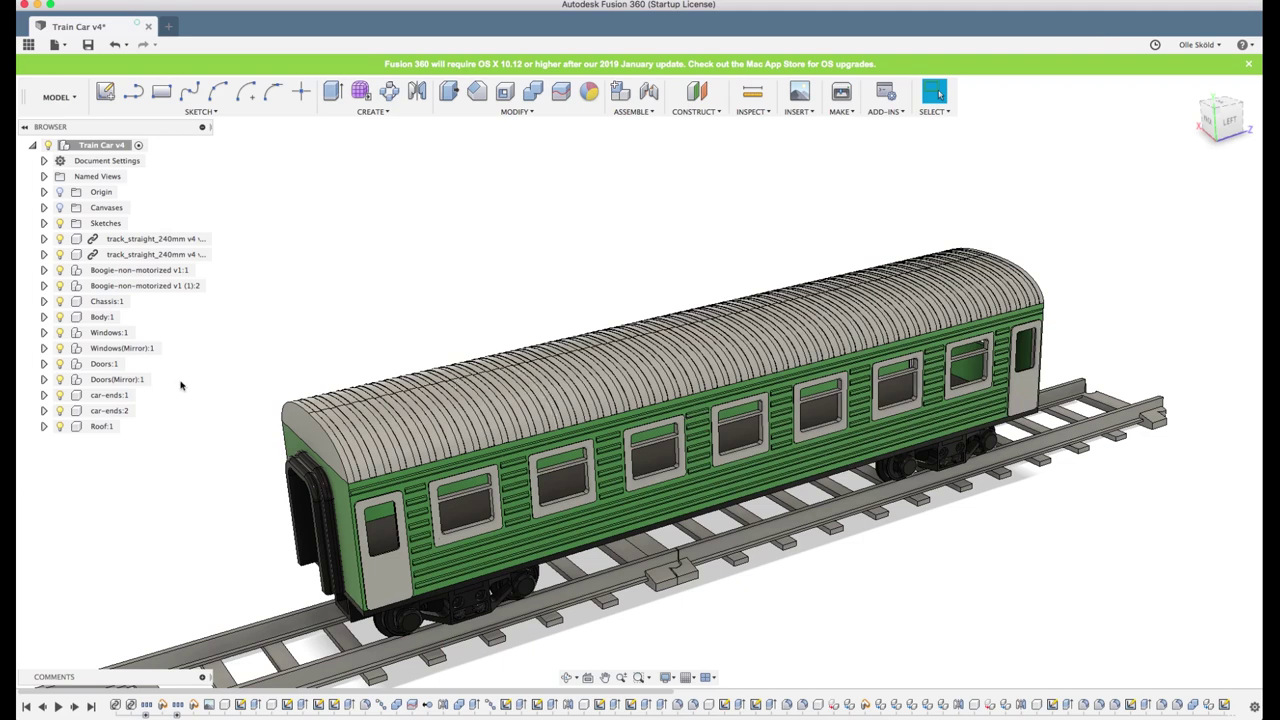
# Make the Roof component the active component for editing
pyautogui.scroll(-3, 467, 327)
pyautogui.keyDown('shift'); pyautogui.moveTo(448, 334); pyautogui.dragTo(455, 286, button='middle'); pyautogui.keyUp('shift')
pyautogui.scroll(3, 456, 328)
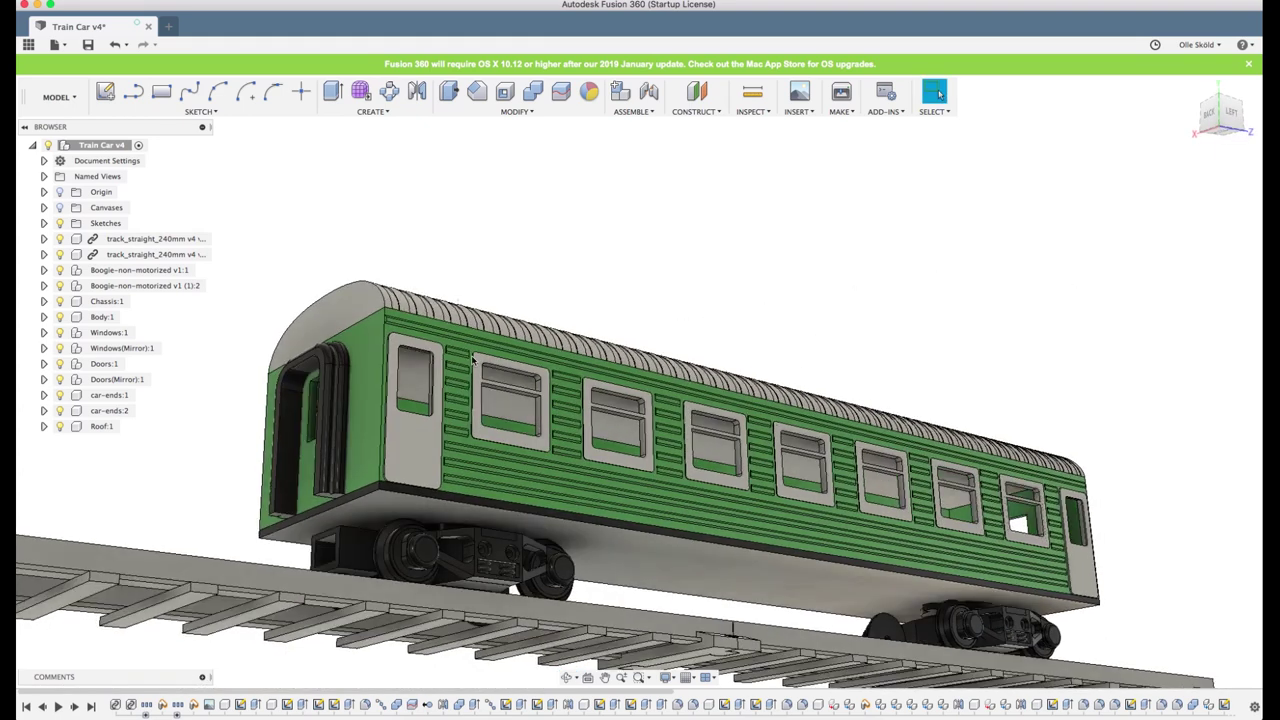
pyautogui.rightClick(98, 427)
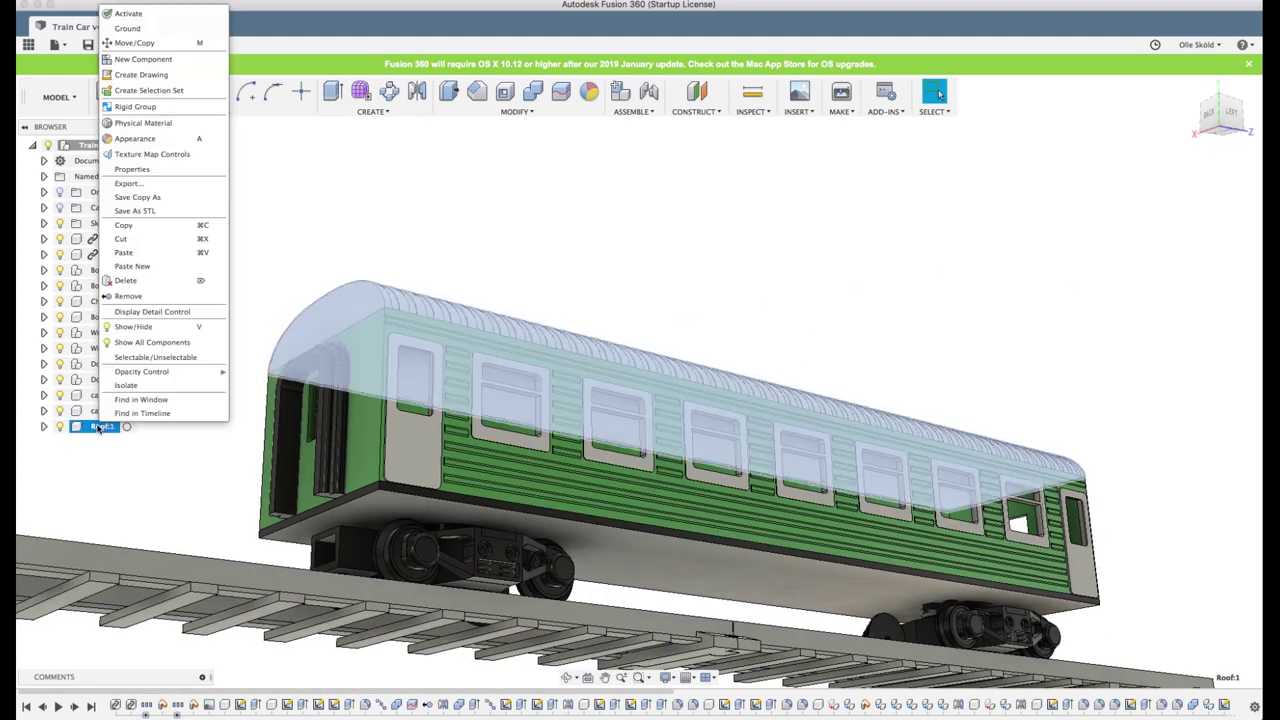
pyautogui.click(130, 14)
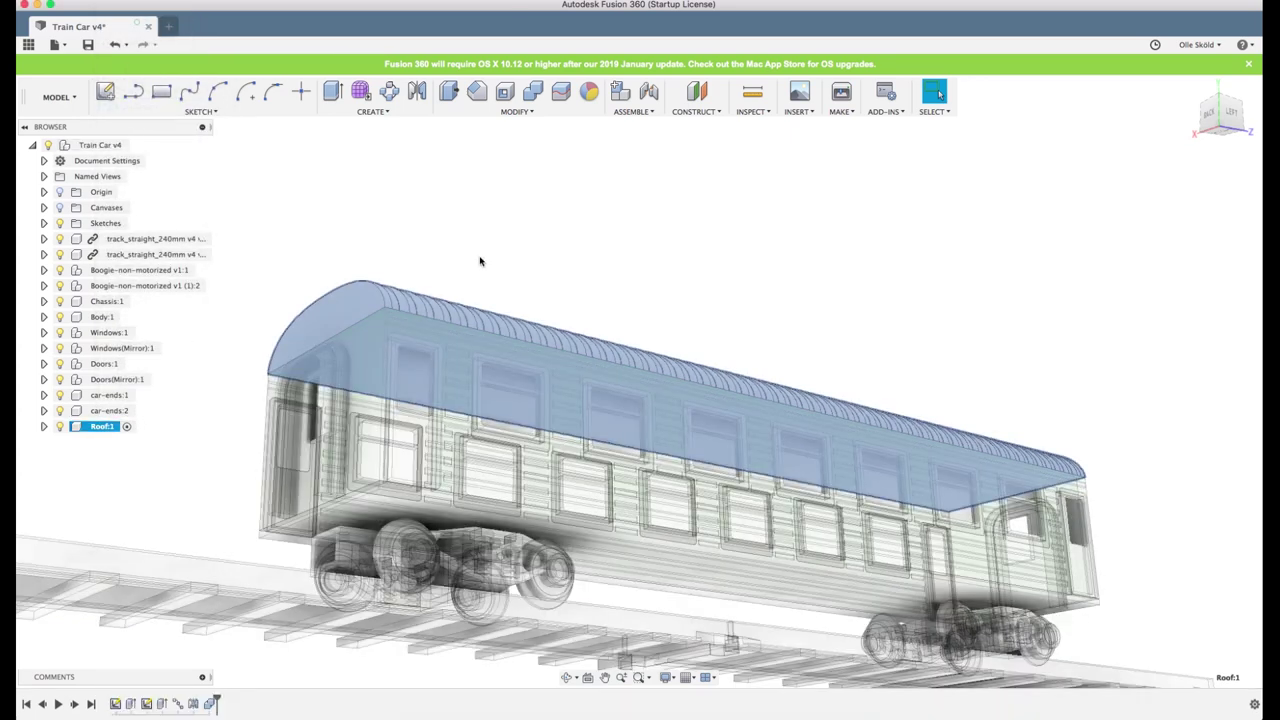
pyautogui.scroll(1, 500, 420)
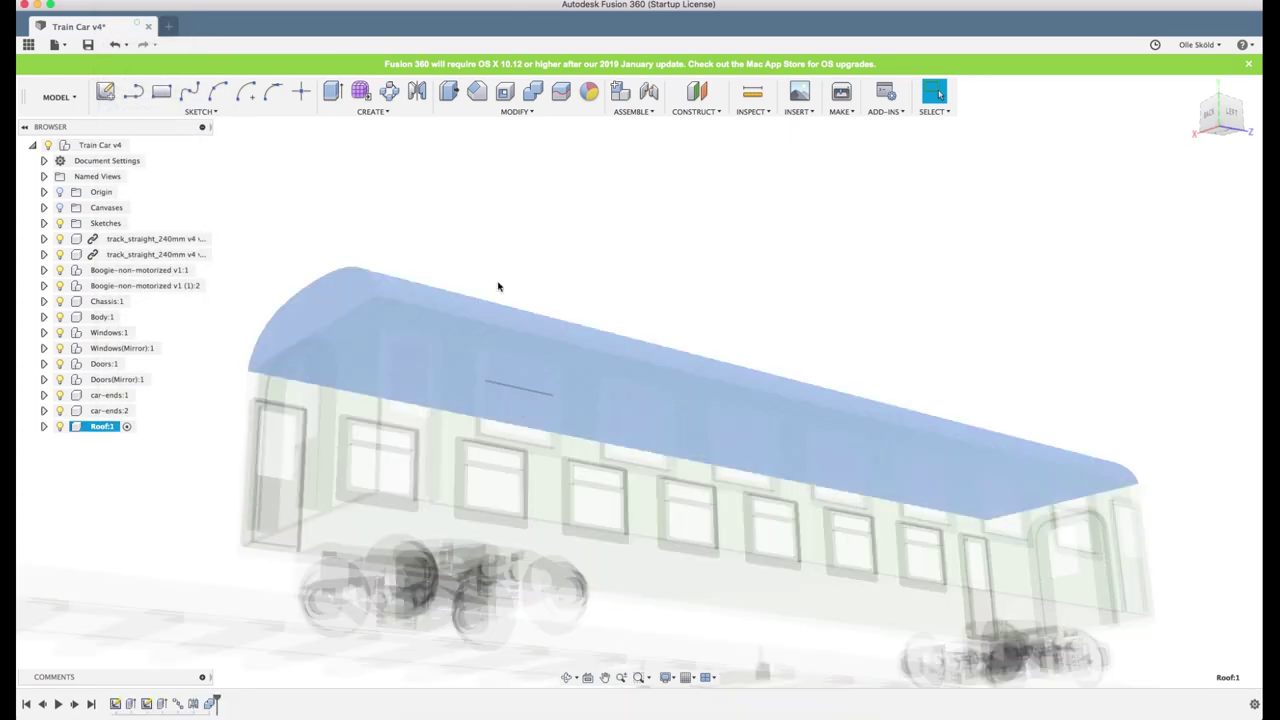
pyautogui.scroll(-3, 488, 232)
pyautogui.scroll(3, 475, 331)
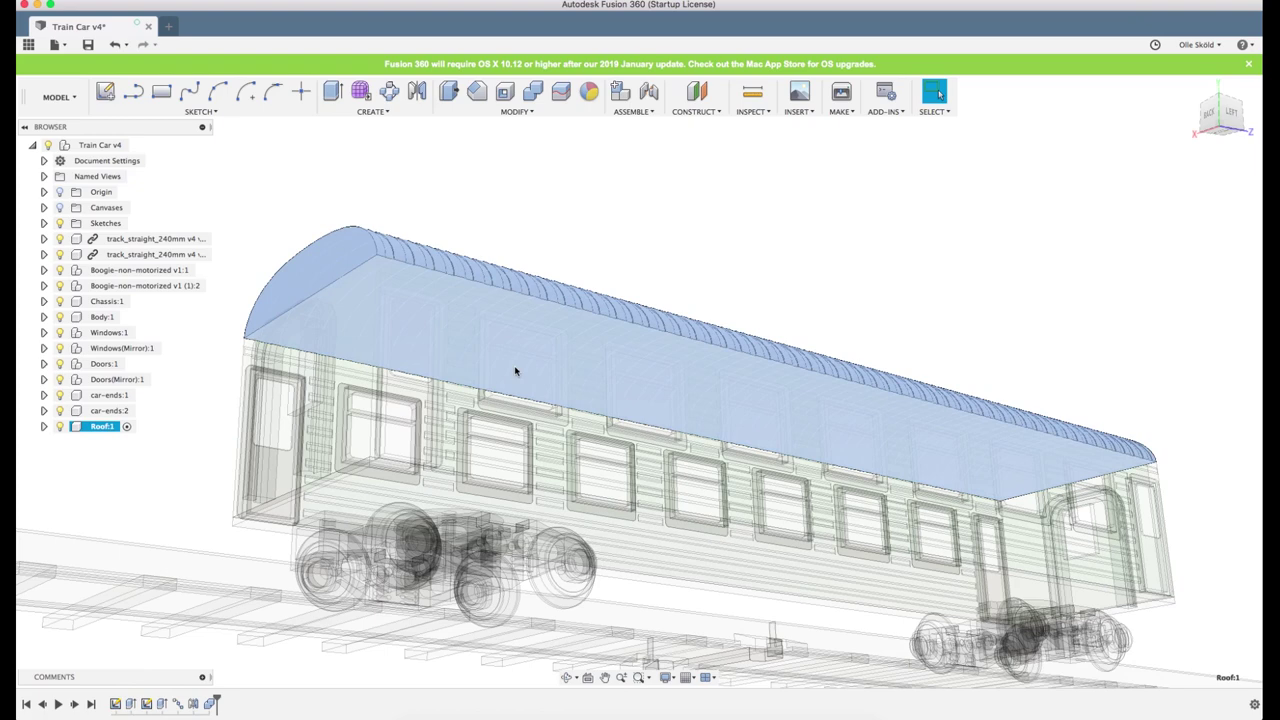
pyautogui.keyDown('shift'); pyautogui.moveTo(575, 233); pyautogui.dragTo(589, 184, button='middle'); pyautogui.keyUp('shift')
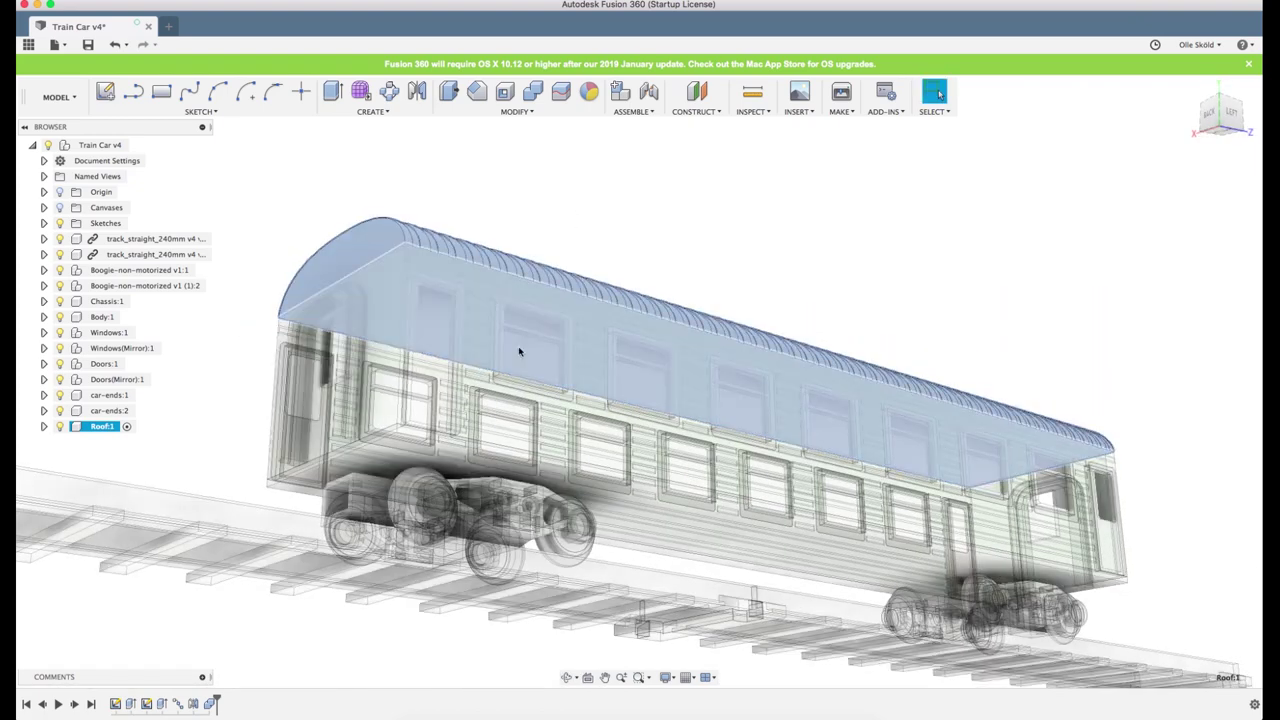
# Start a sketch on the flat underside face of the roof
pyautogui.click(519, 351)
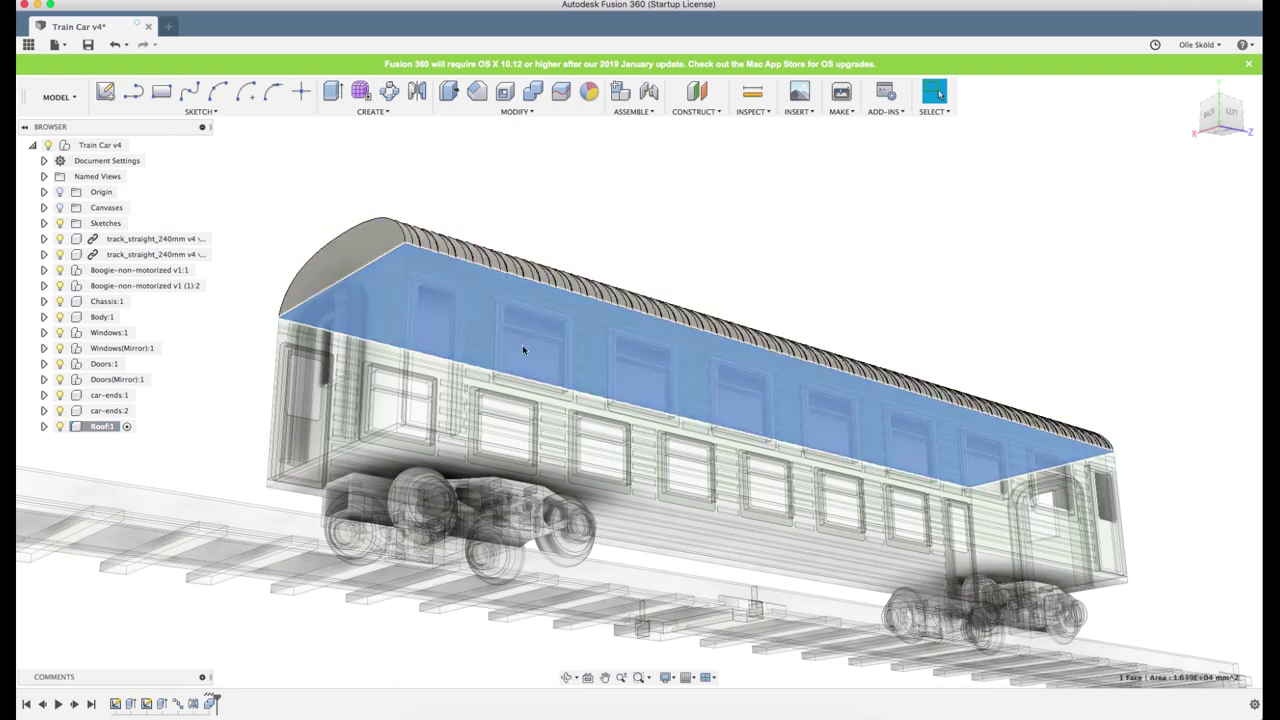
pyautogui.keyDown('shift'); pyautogui.moveTo(522, 344); pyautogui.dragTo(740, 290, button='middle'); pyautogui.keyUp('shift')
pyautogui.keyDown('shift'); pyautogui.moveTo(651, 220); pyautogui.dragTo(555, 393, button='middle'); pyautogui.keyUp('shift')
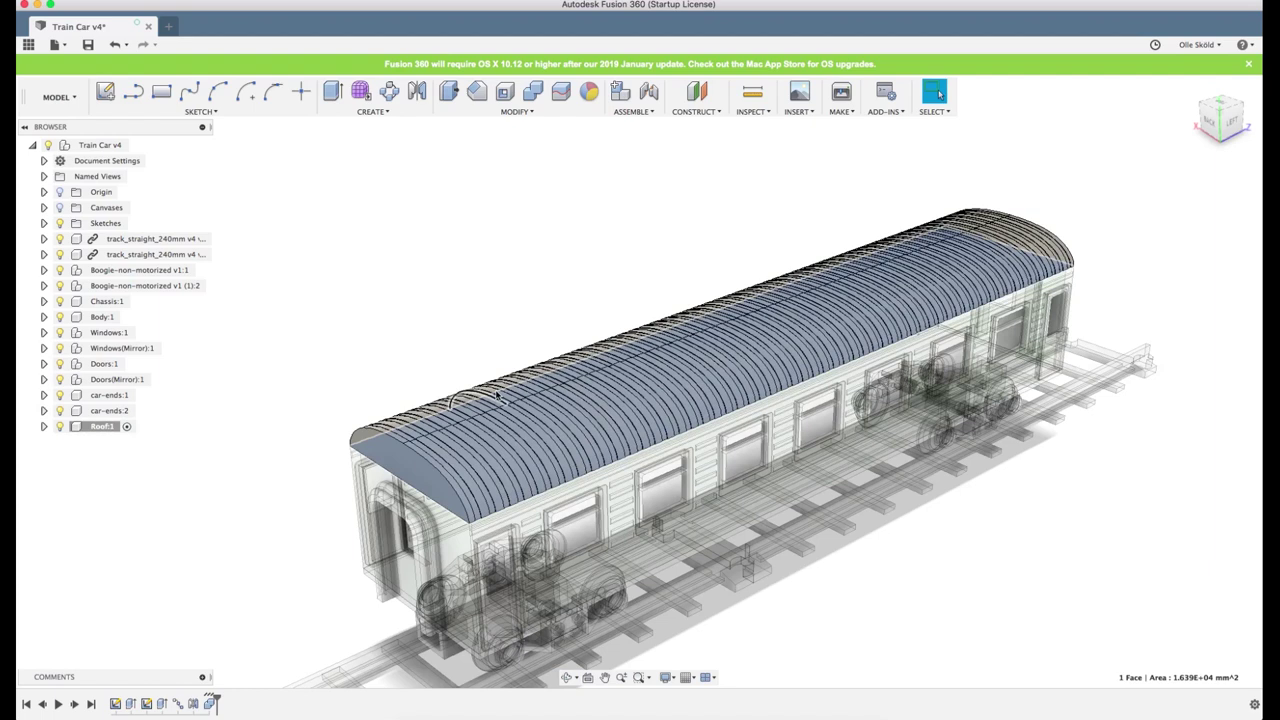
pyautogui.keyDown('shift'); pyautogui.moveTo(626, 370); pyautogui.dragTo(574, 397, button='middle'); pyautogui.keyUp('shift')
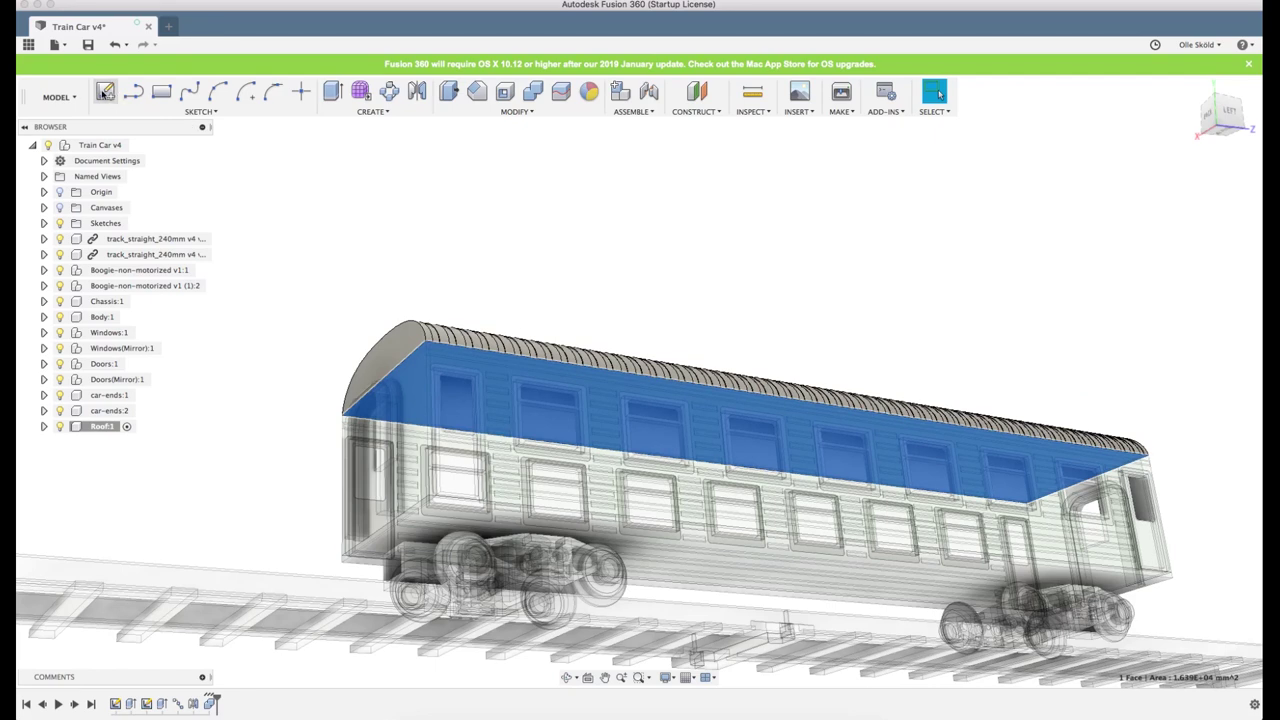
pyautogui.click(105, 92)
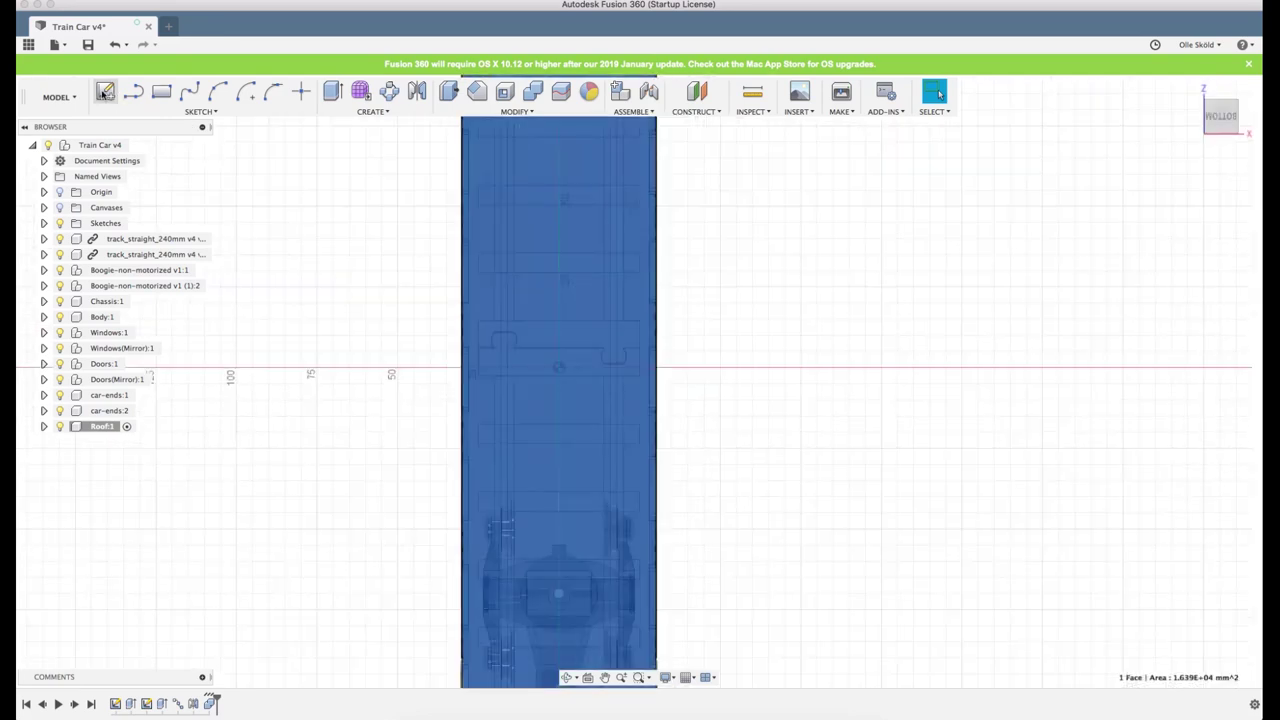
pyautogui.scroll(-6, 790, 250)
pyautogui.moveTo(809, 323)
pyautogui.keyDown('shift'); pyautogui.mouseDown(button='middle')
pyautogui.moveTo(787, 287)
pyautogui.moveTo(640, 223)
pyautogui.moveTo(660, 190)
pyautogui.mouseUp(button='middle'); pyautogui.keyUp('shift')
pyautogui.click(1221, 111)
pyautogui.scroll(4, 729, 184)
pyautogui.scroll(8, 697, 363)
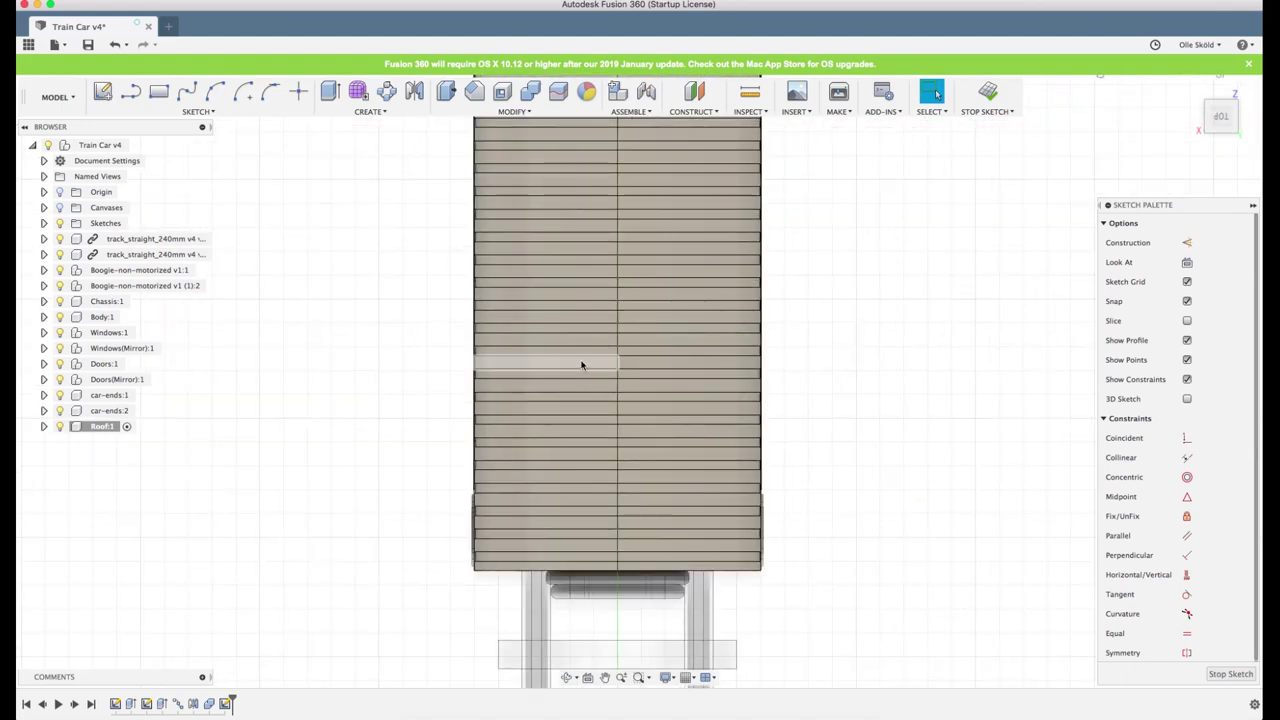
# Sketch a 10 mm diameter circle on the roof's lengthwise centreline, near one end of the car
pyautogui.press('c')
pyautogui.click(618, 408)
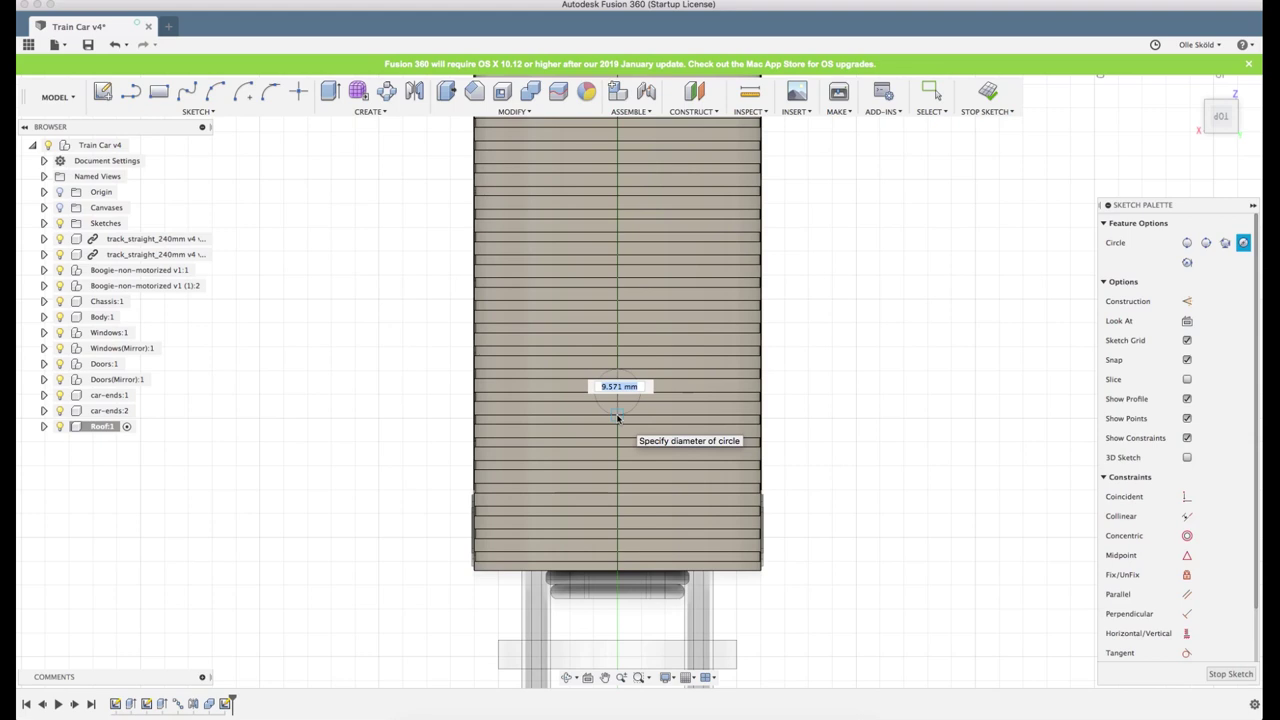
pyautogui.write('01')
pyautogui.press('Tab')
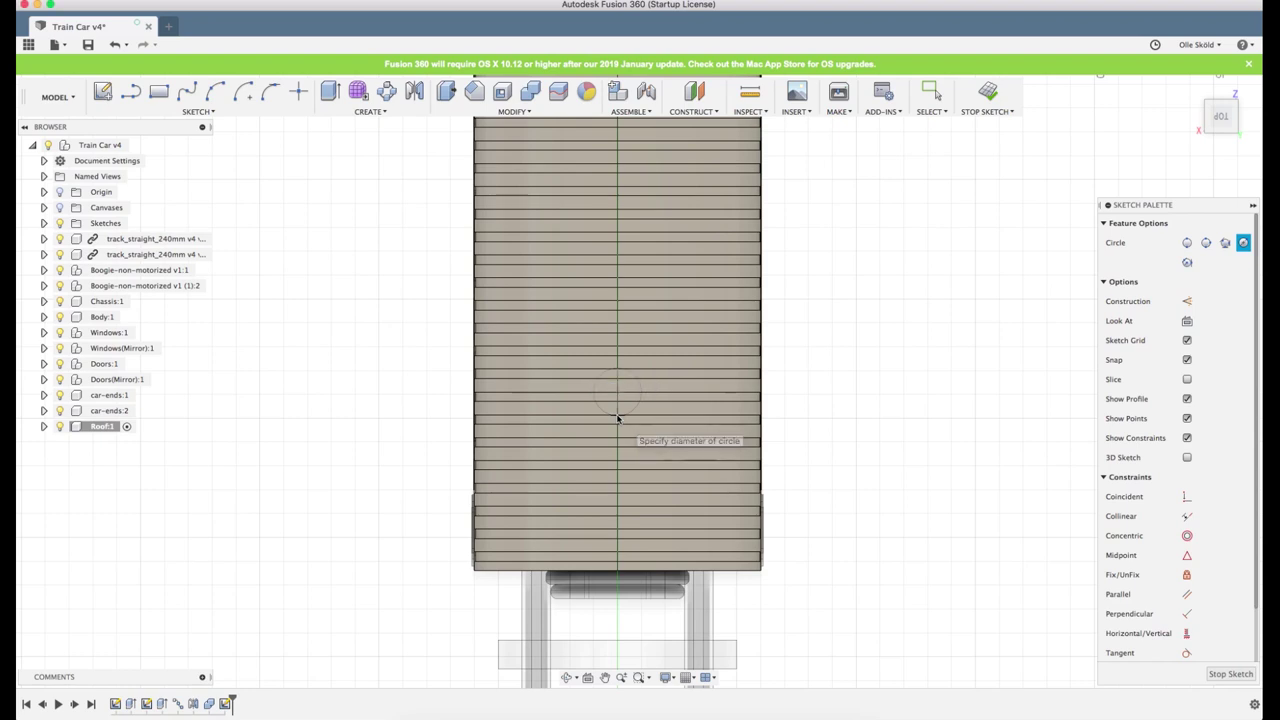
pyautogui.press('Escape')
pyautogui.scroll(5, 618, 416)
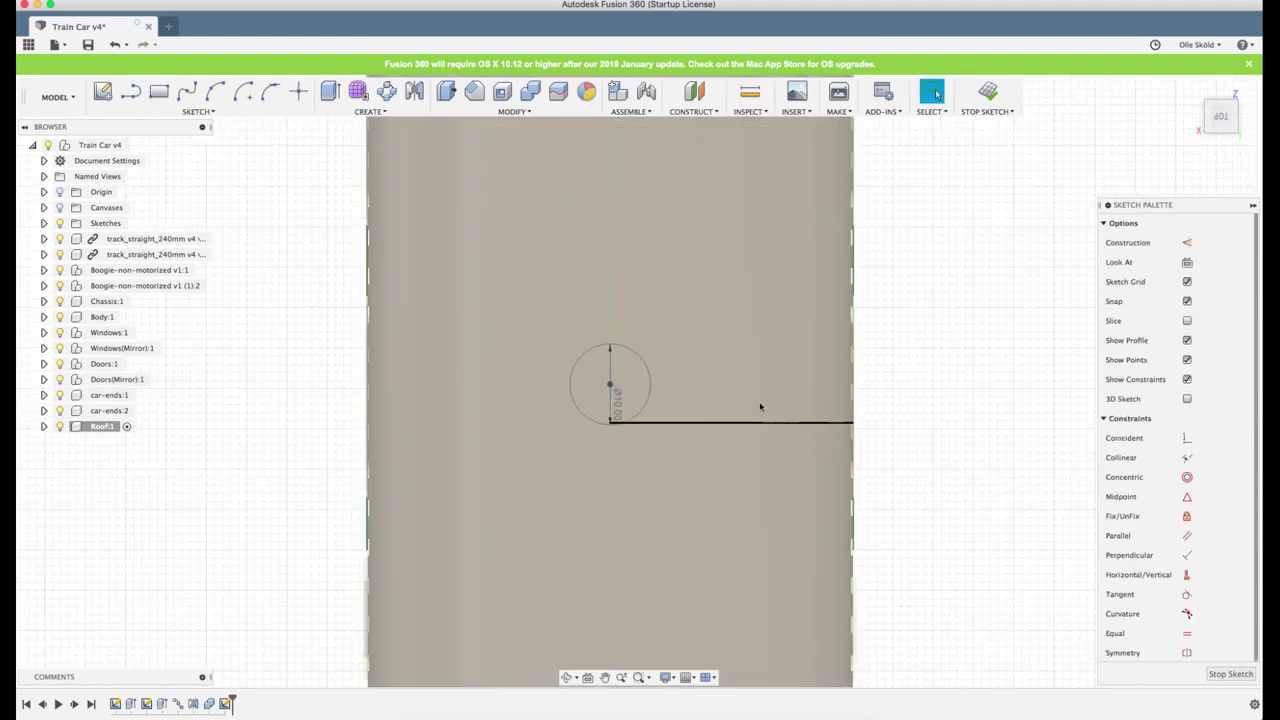
# Extrude the circle upward through the roof with a distance of -20 mm, using the Join operation
pyautogui.click(334, 96)
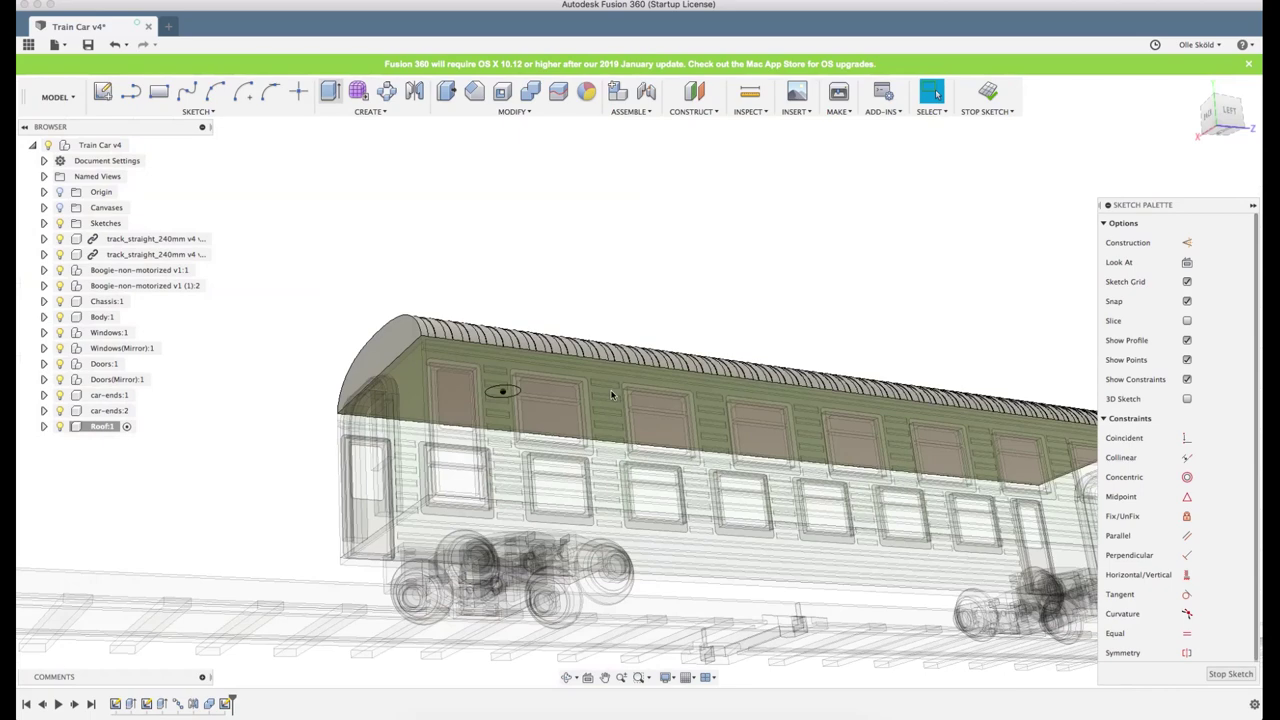
pyautogui.scroll(10, 505, 398)
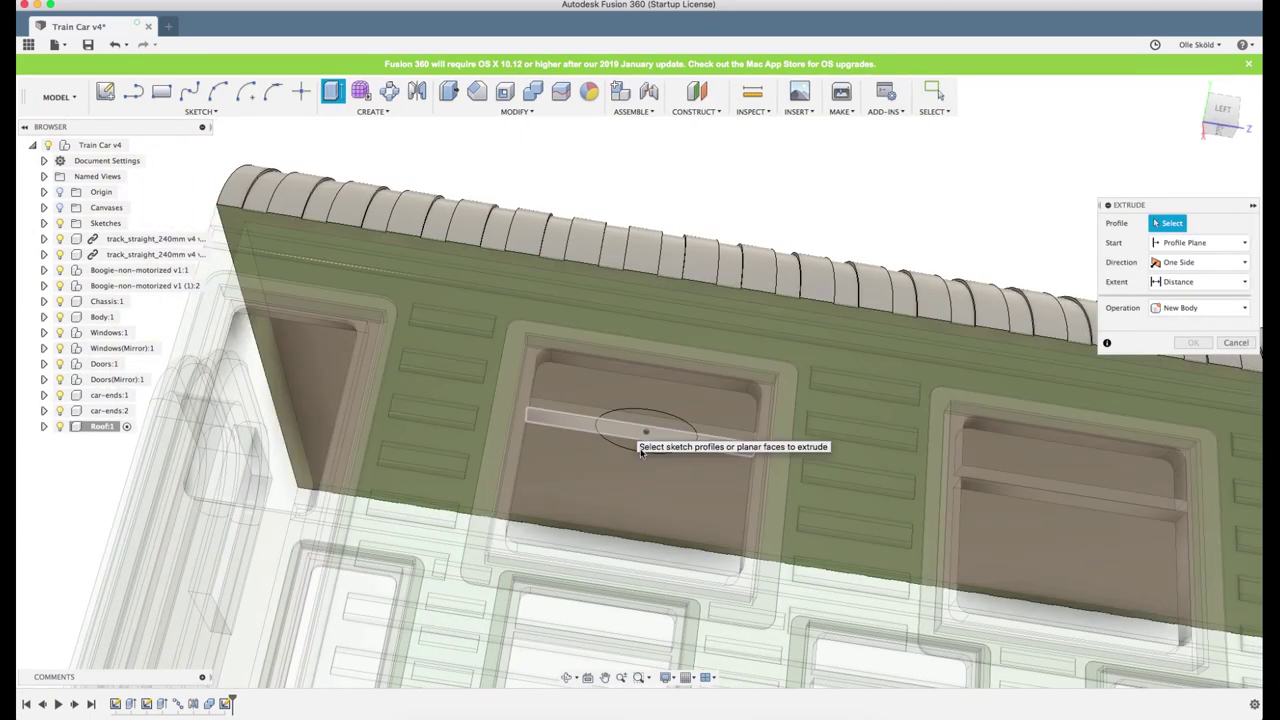
pyautogui.click(637, 444)
pyautogui.scroll(-5, 684, 393)
pyautogui.keyDown('shift'); pyautogui.moveTo(688, 389); pyautogui.dragTo(717, 457, button='middle'); pyautogui.keyUp('shift')
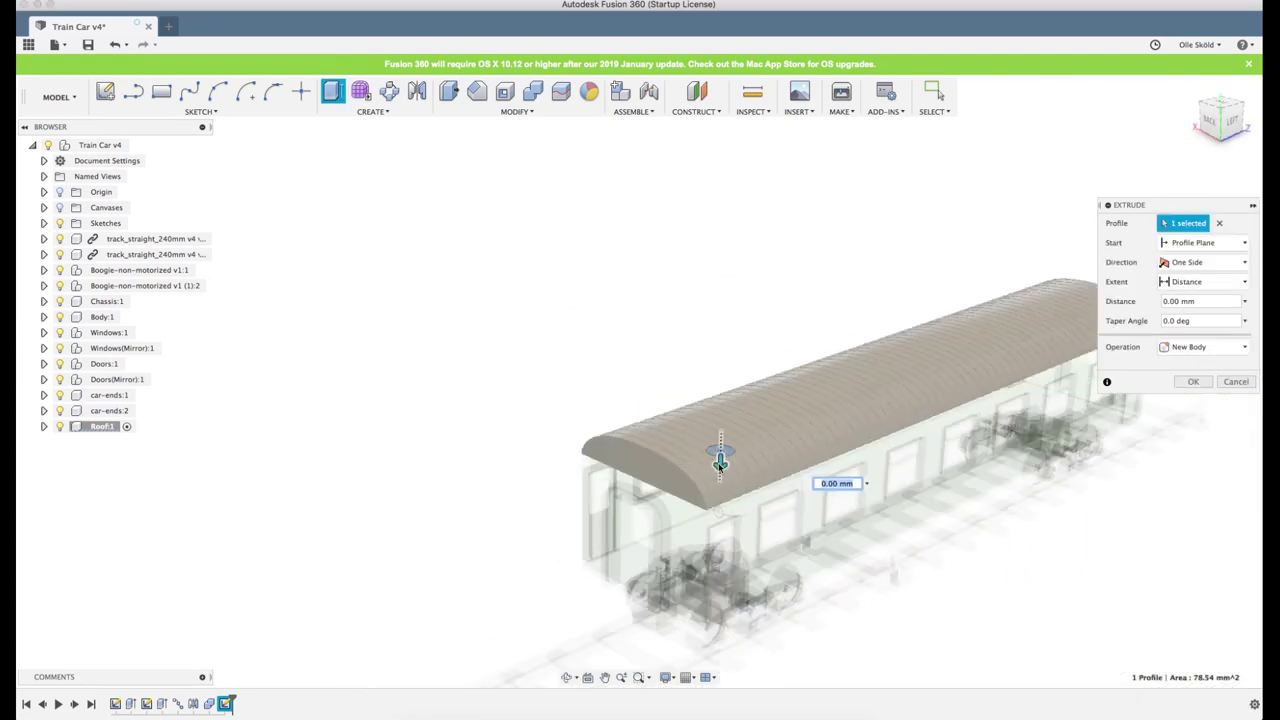
pyautogui.moveTo(720, 461); pyautogui.dragTo(722, 384)
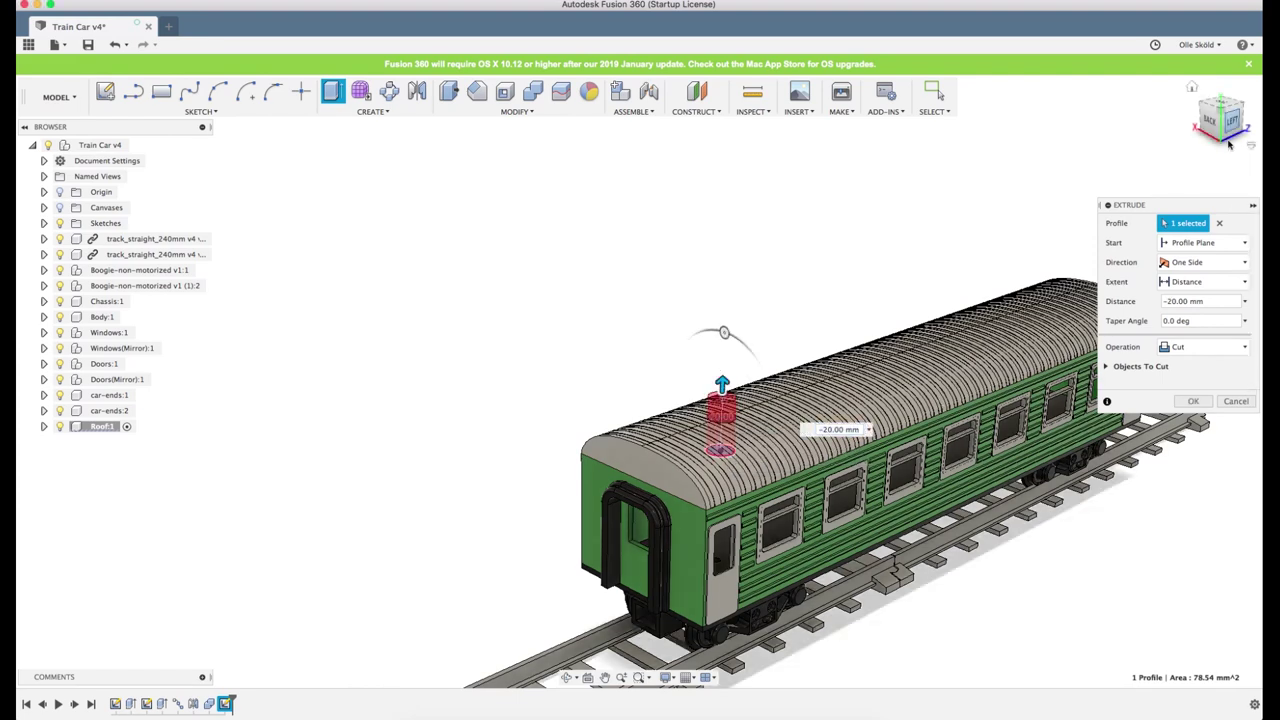
pyautogui.click(1230, 143)
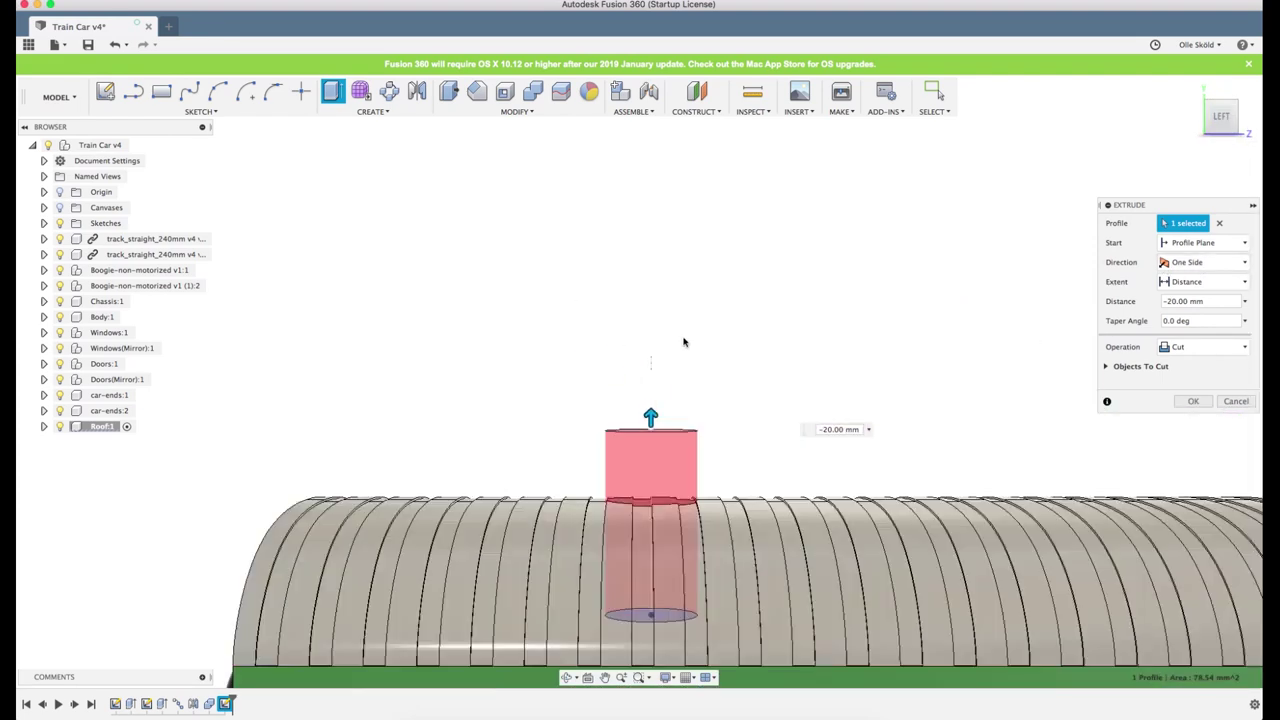
pyautogui.click(1185, 347)
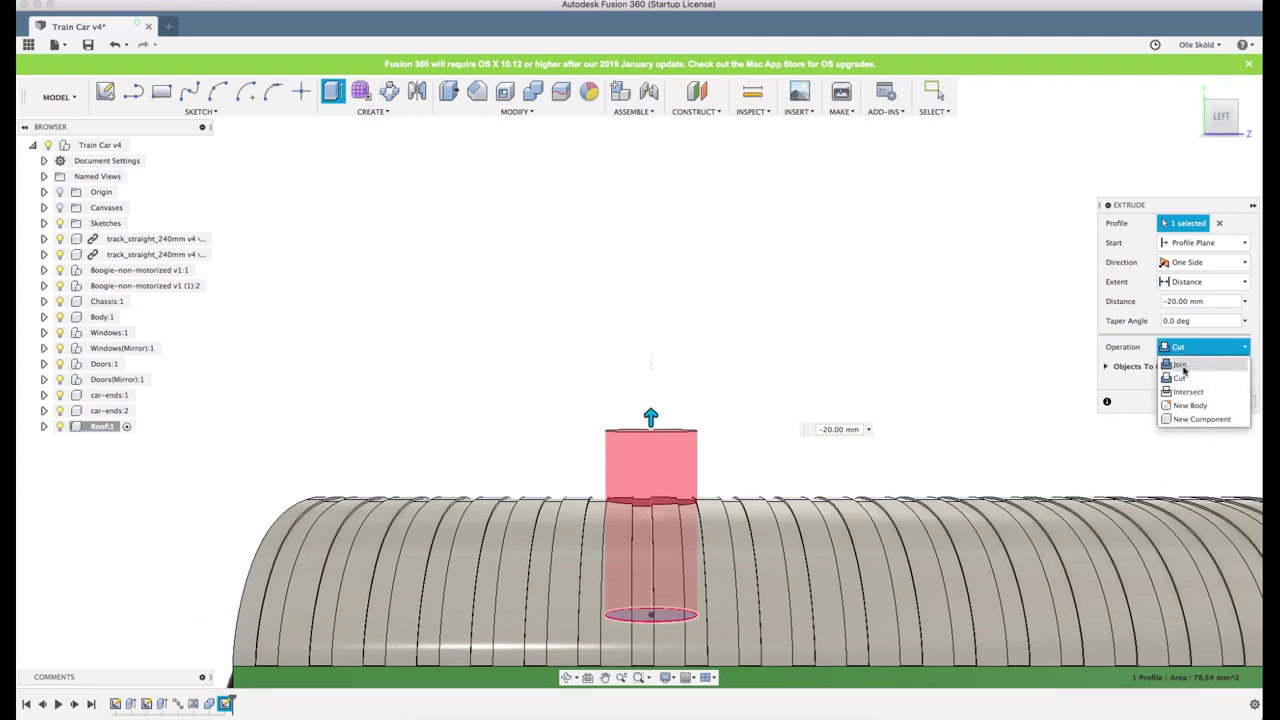
pyautogui.click(1180, 364)
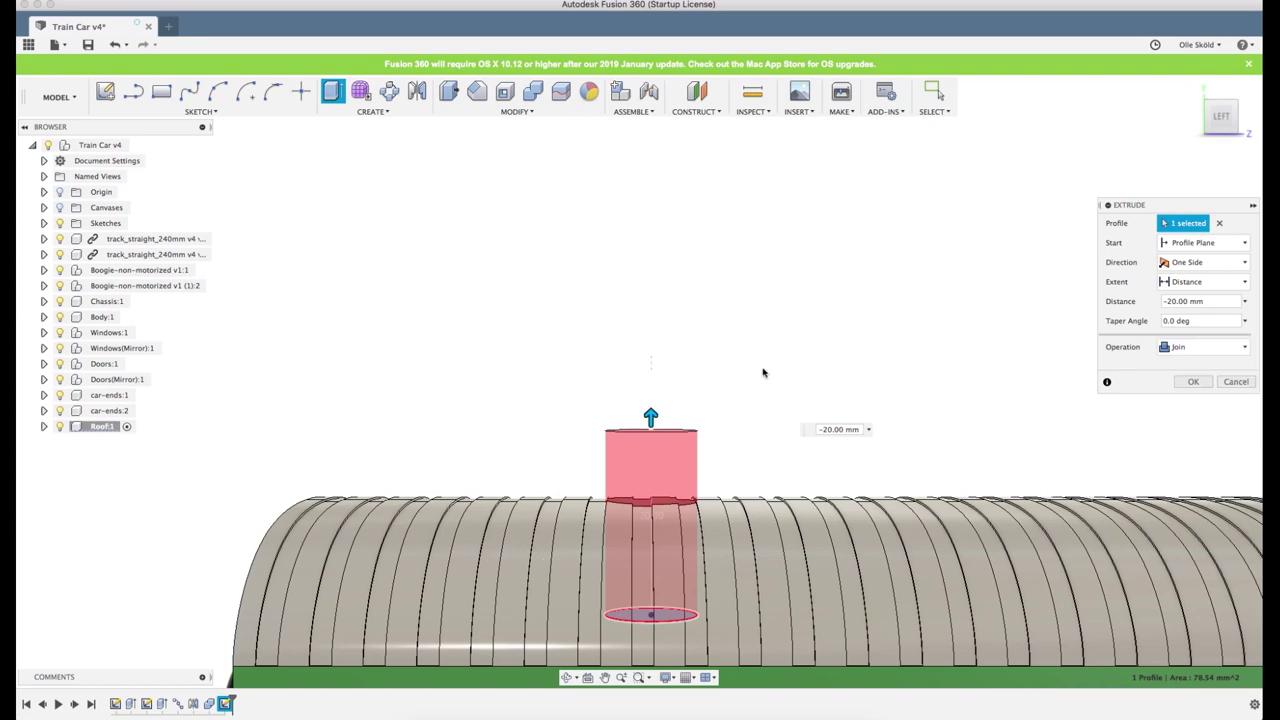
# Set the extrusion distance to -15 mm and finish joining the round vent to the roof
pyautogui.scroll(-5, 689, 338)
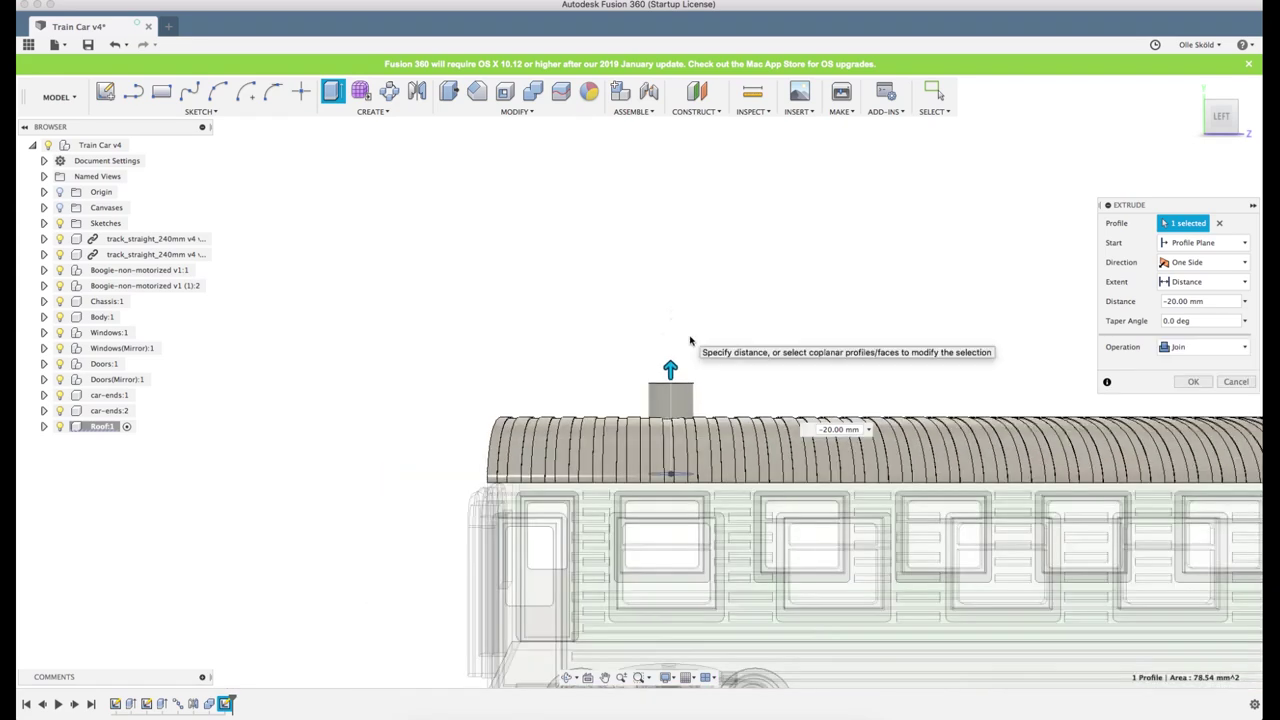
pyautogui.keyDown('shift'); pyautogui.moveTo(731, 343); pyautogui.dragTo(773, 365, button='middle'); pyautogui.keyUp('shift')
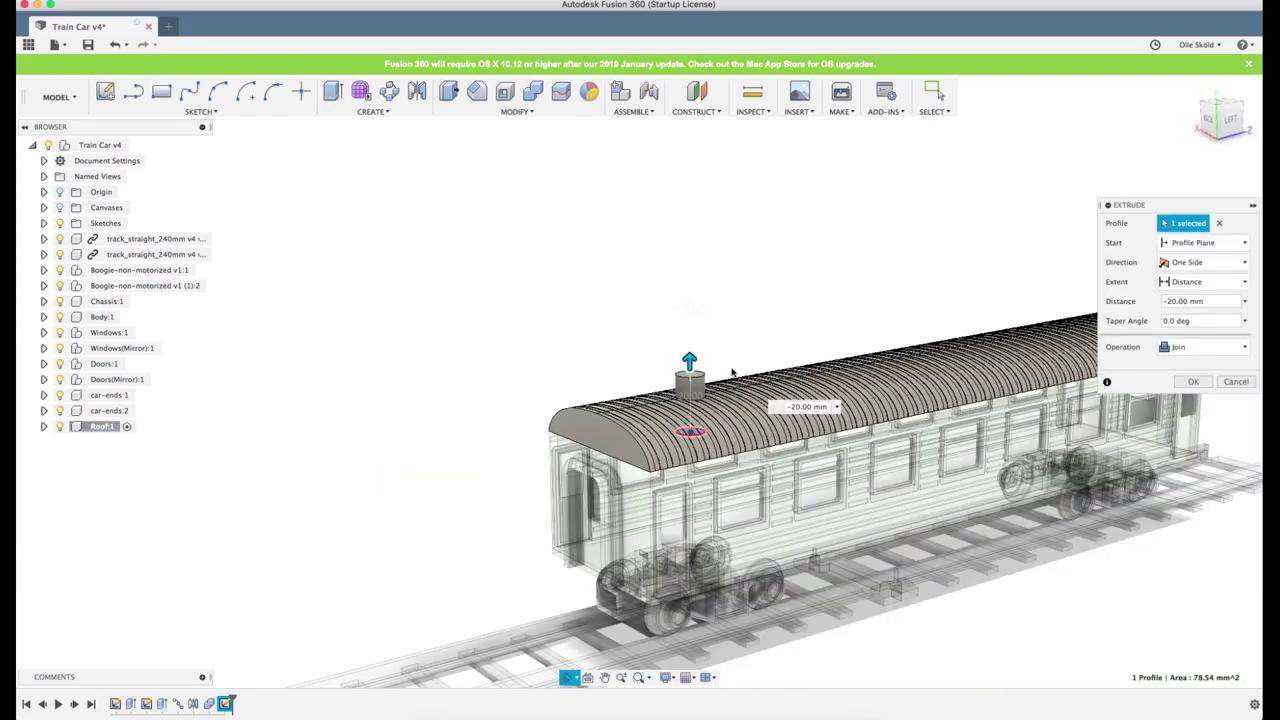
pyautogui.scroll(4, 686, 401)
pyautogui.scroll(4, 686, 401)
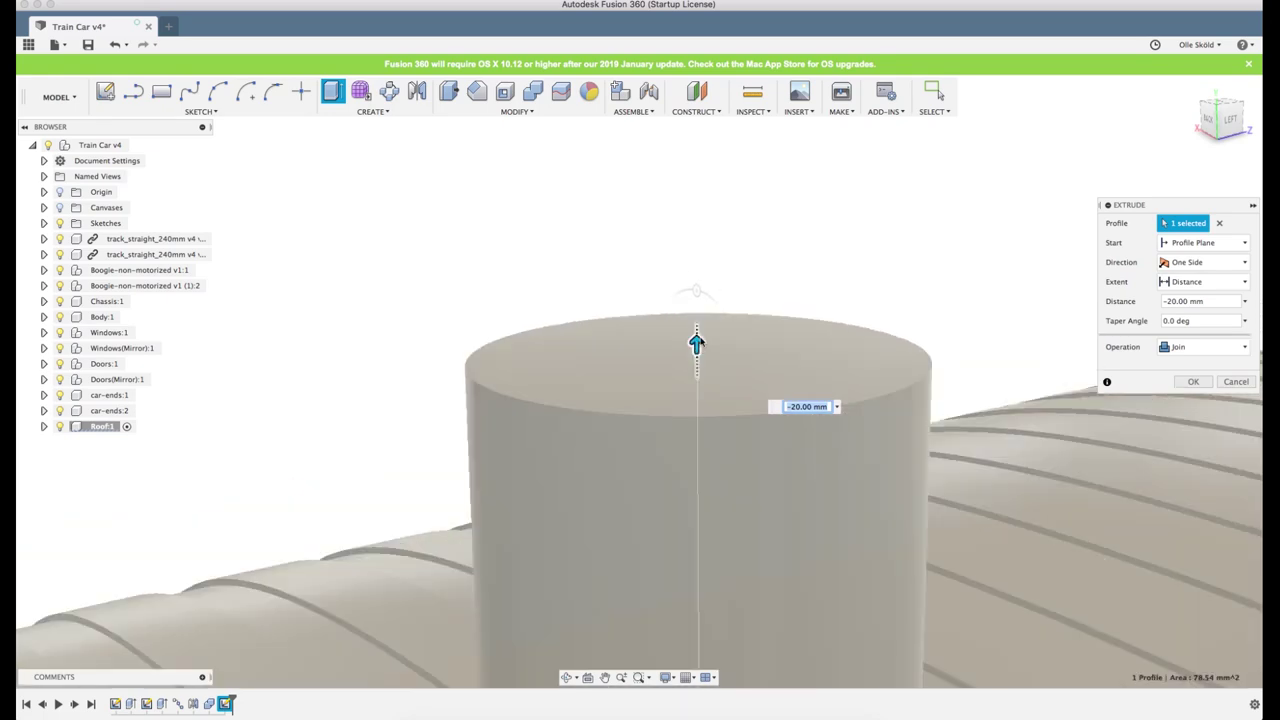
pyautogui.scroll(-5, 697, 343)
pyautogui.moveTo(694, 336); pyautogui.dragTo(698, 415)
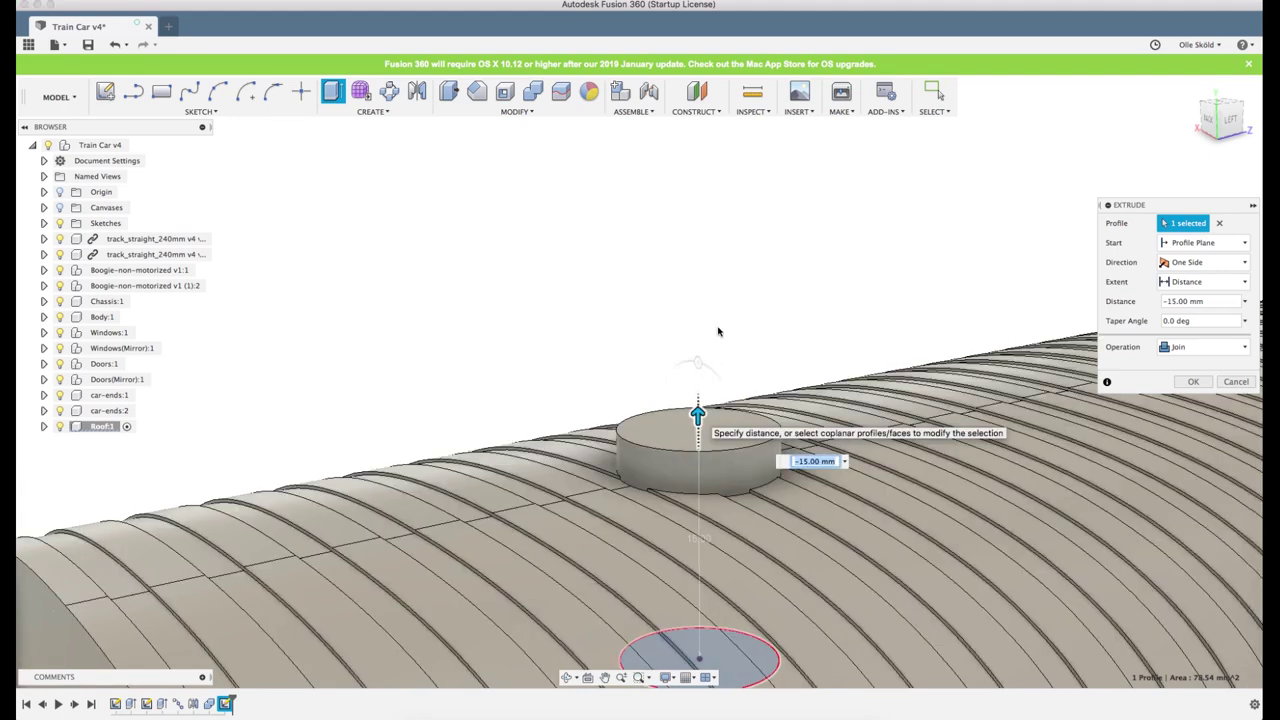
pyautogui.scroll(-4, 717, 331)
pyautogui.moveTo(749, 316)
pyautogui.keyDown('shift'); pyautogui.mouseDown(button='middle')
pyautogui.moveTo(696, 308)
pyautogui.moveTo(694, 291)
pyautogui.moveTo(751, 320)
pyautogui.moveTo(738, 328)
pyautogui.mouseUp(button='middle'); pyautogui.keyUp('shift')
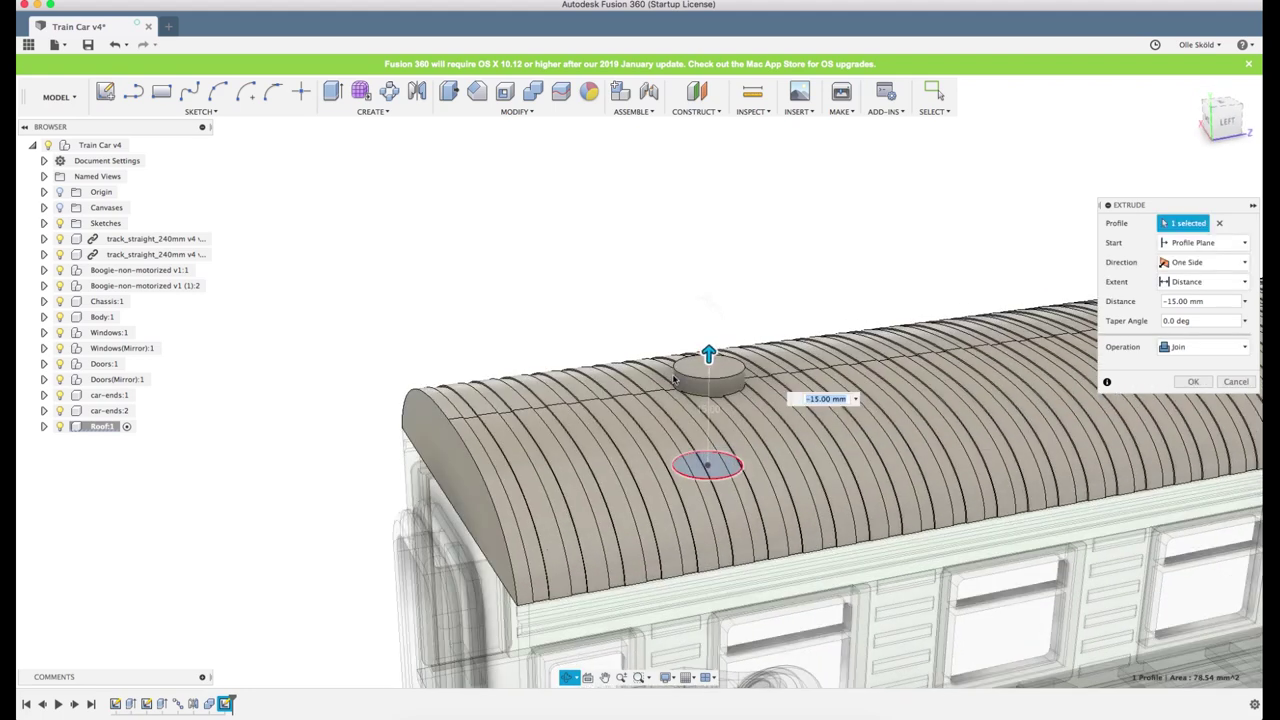
pyautogui.scroll(-3, 646, 395)
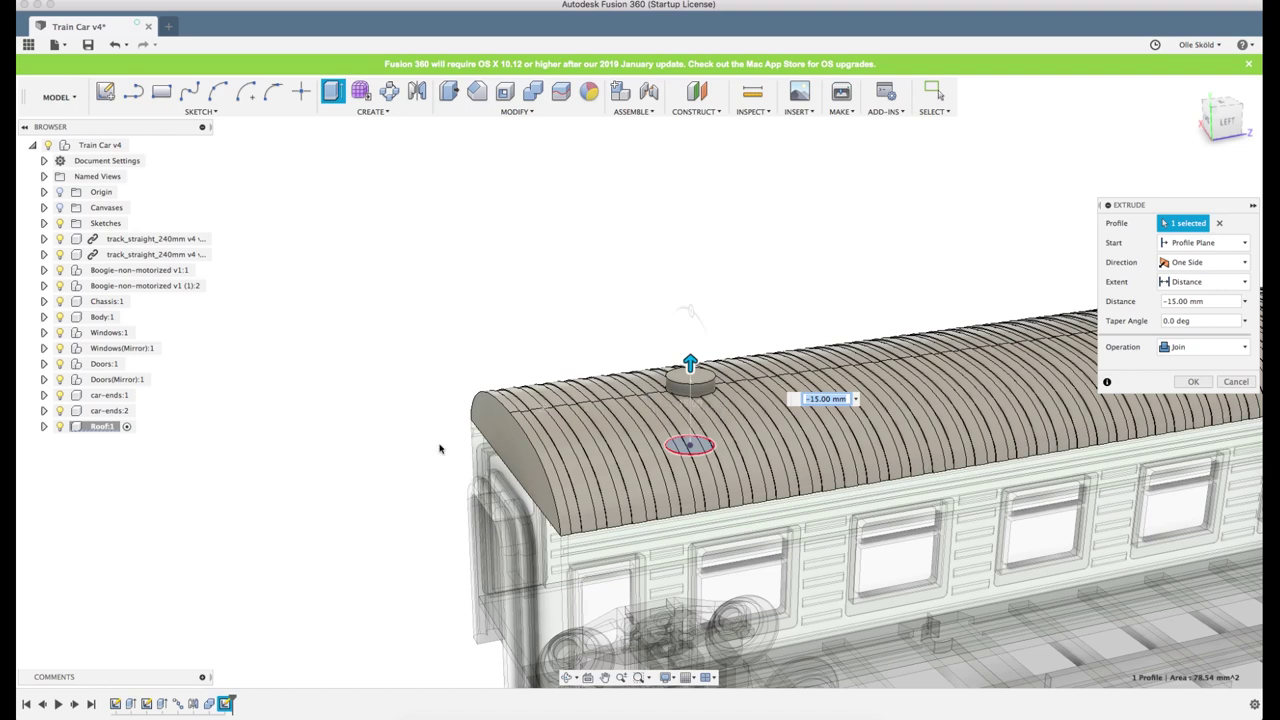
pyautogui.scroll(-4, 439, 449)
pyautogui.scroll(1, 664, 426)
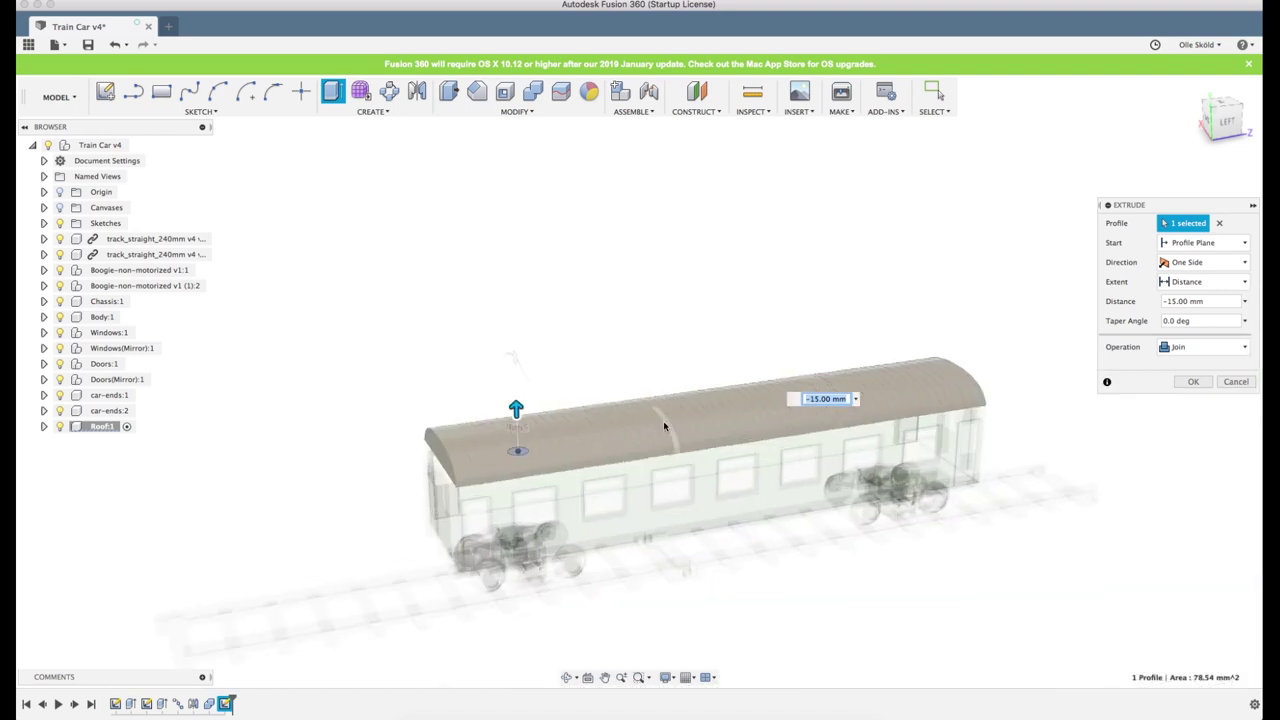
pyautogui.scroll(3, 389, 491)
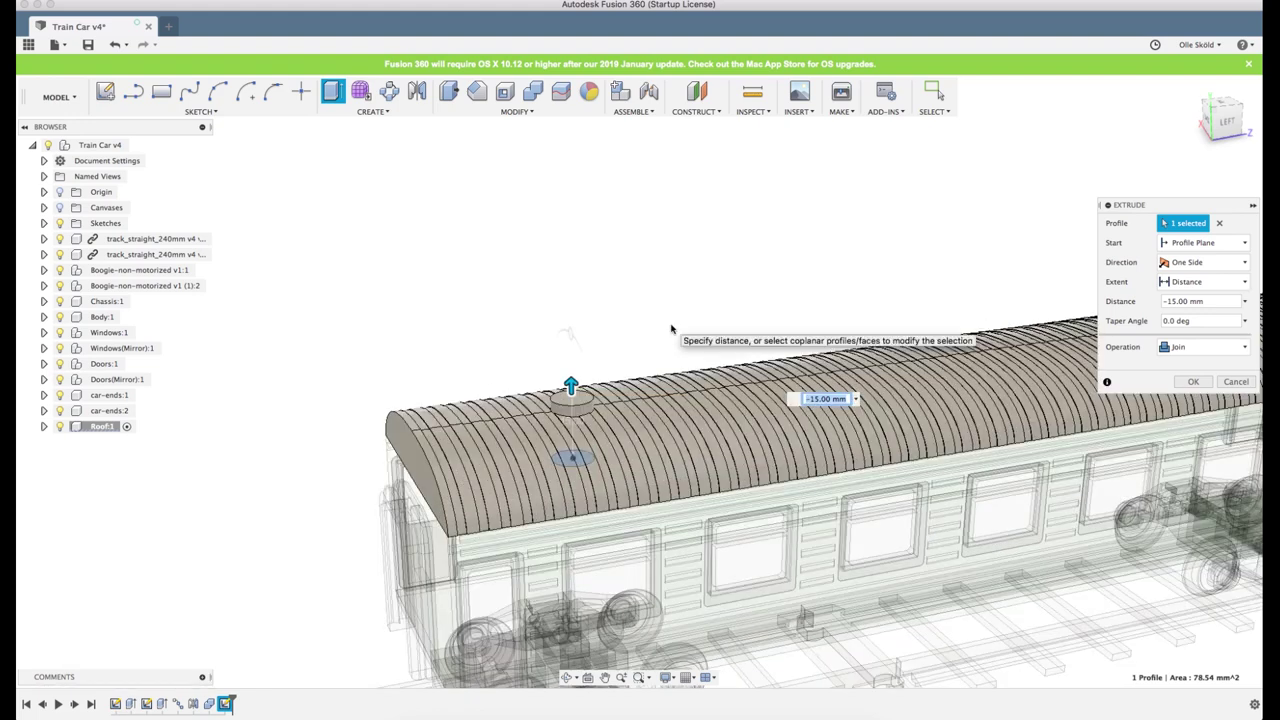
pyautogui.keyDown('shift'); pyautogui.moveTo(671, 327); pyautogui.dragTo(666, 369, button='middle'); pyautogui.keyUp('shift')
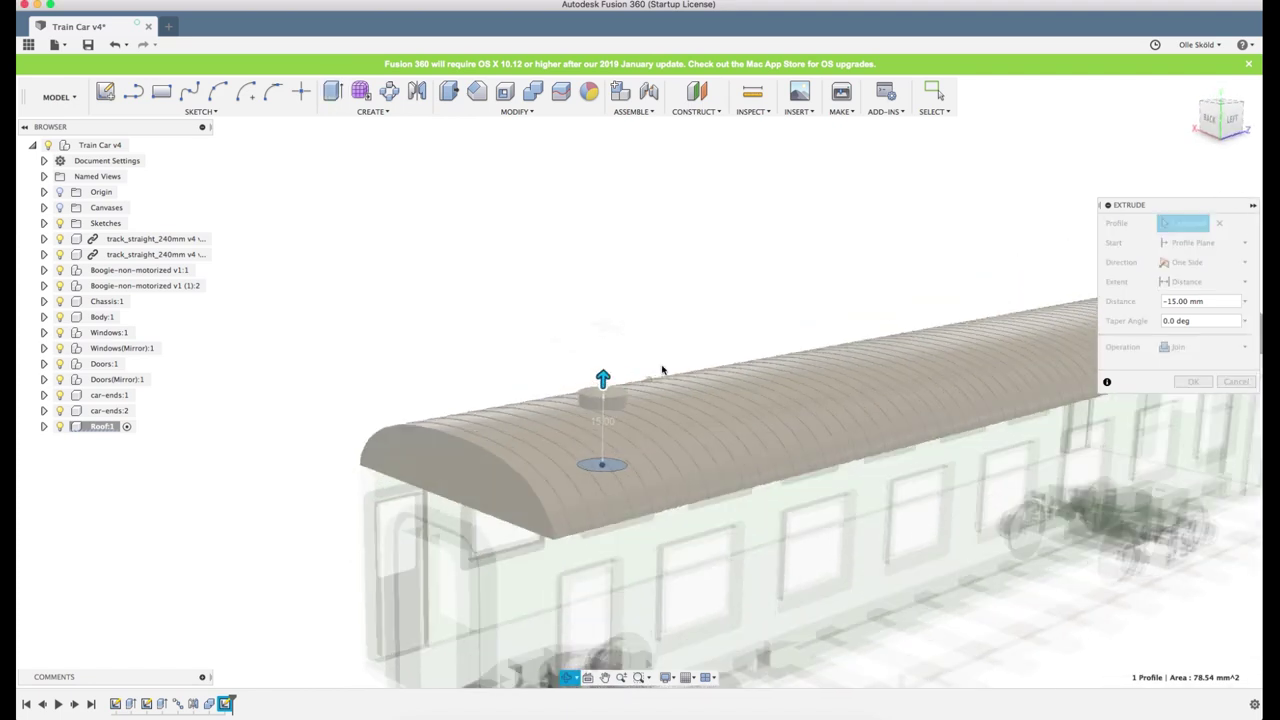
pyautogui.keyDown('shift'); pyautogui.moveTo(525, 443); pyautogui.dragTo(1039, 353, button='middle'); pyautogui.keyUp('shift')
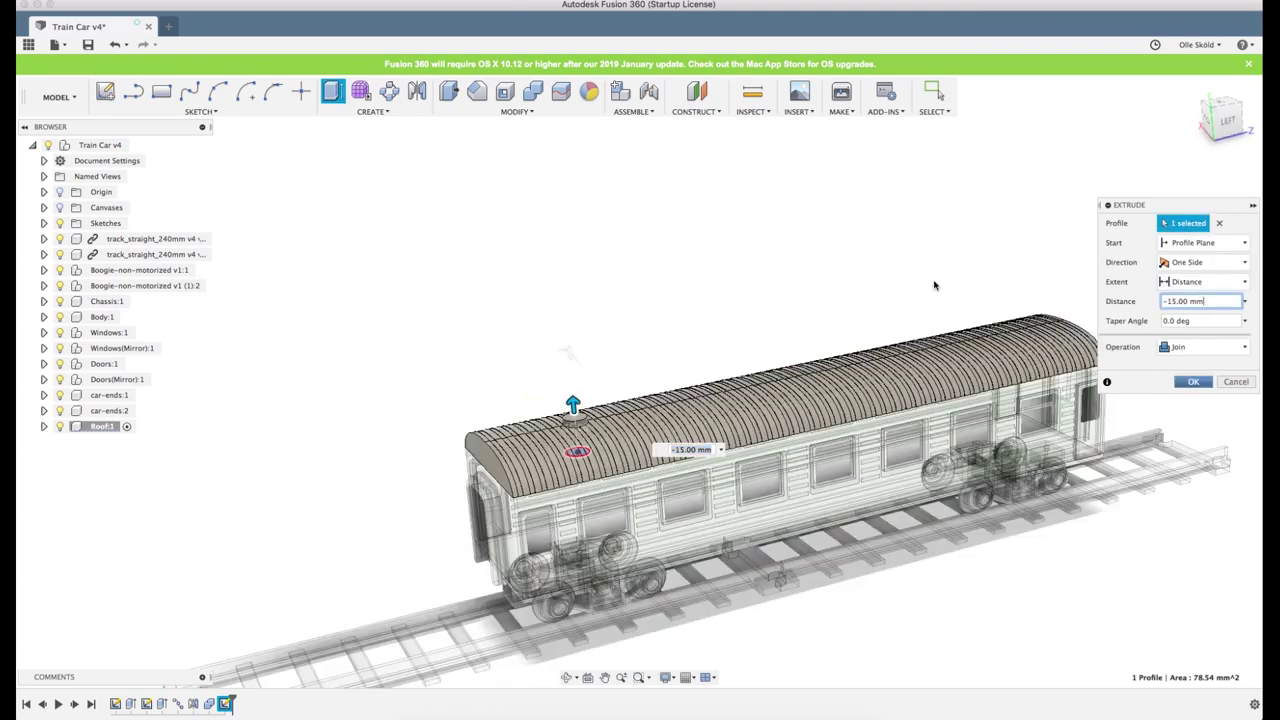
pyautogui.press('Return')
# Reopen the vent sketch and add a driven dimension from the circle's centre to the nearest end edge of the roof
pyautogui.keyDown('shift'); pyautogui.moveTo(934, 285); pyautogui.dragTo(845, 359, button='middle'); pyautogui.keyUp('shift')
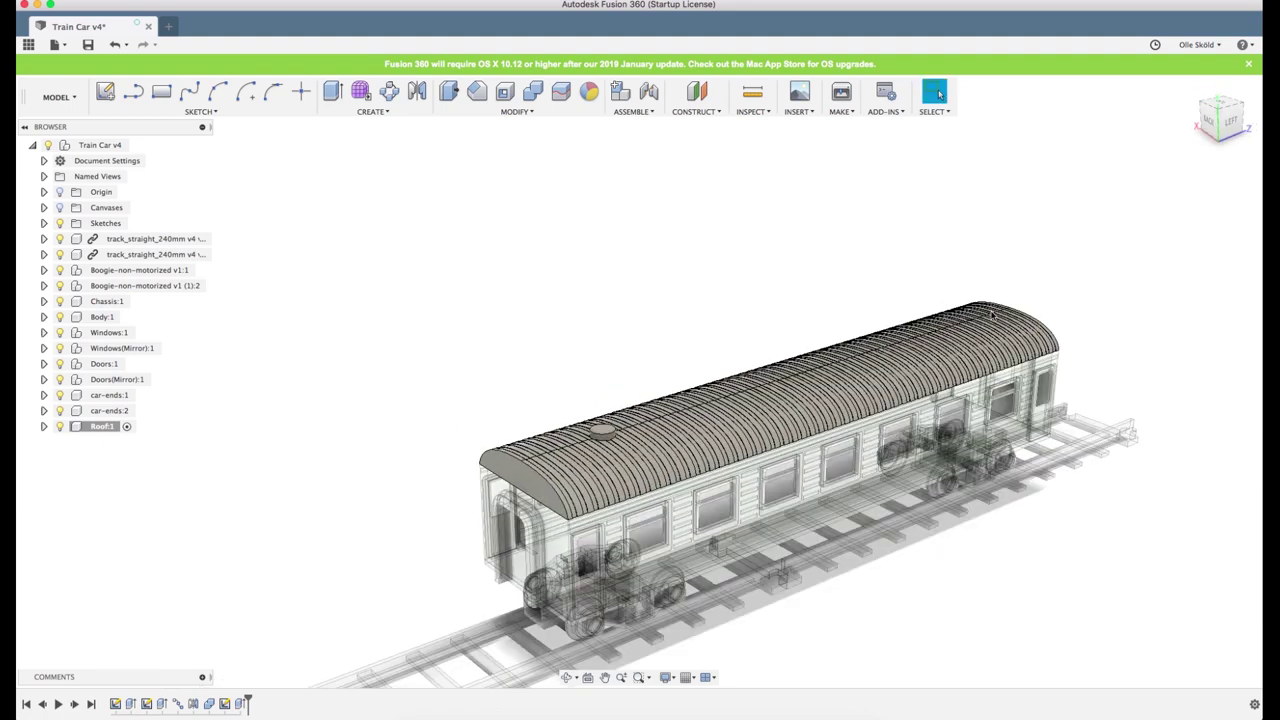
pyautogui.doubleClick(224, 703)
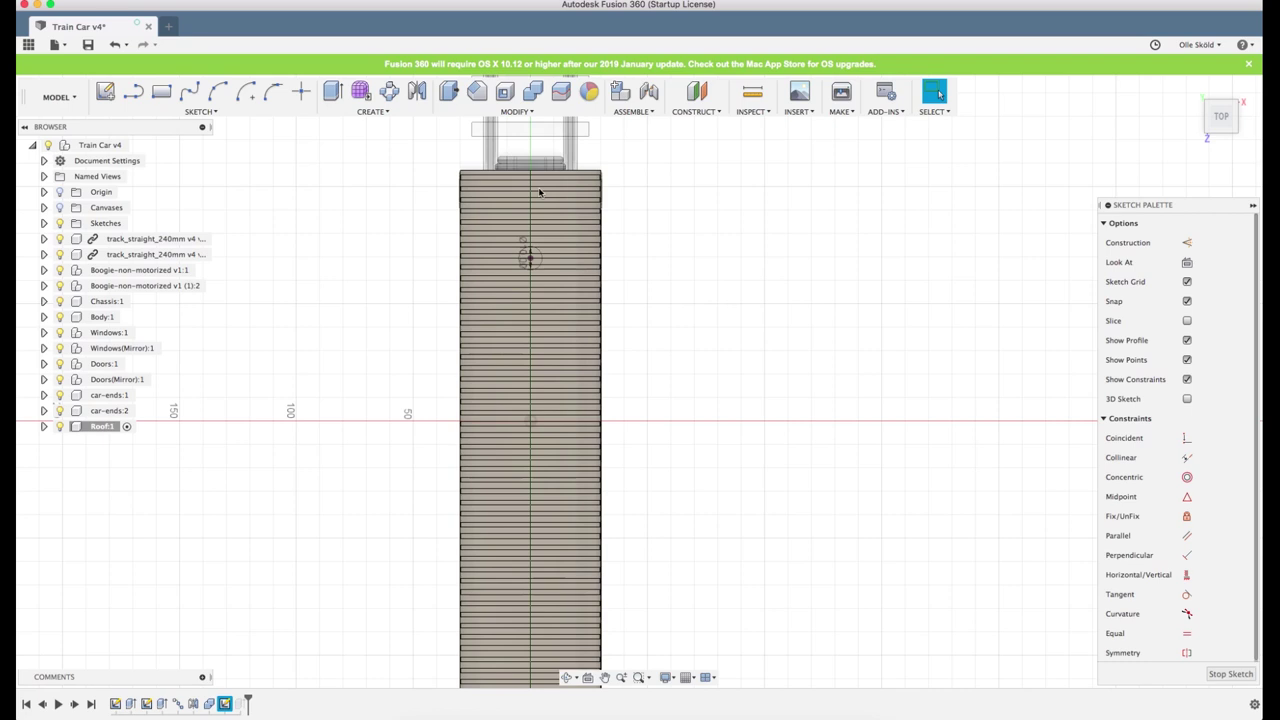
pyautogui.scroll(5, 512, 155)
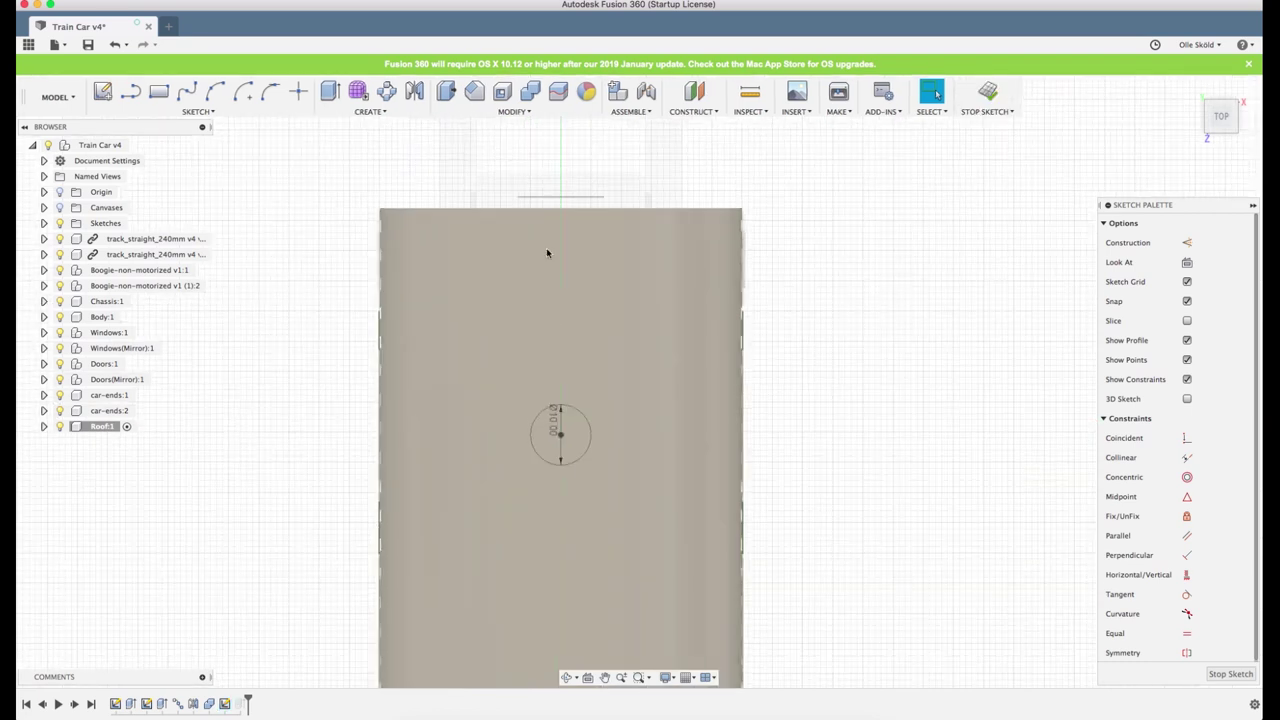
pyautogui.click(560, 436)
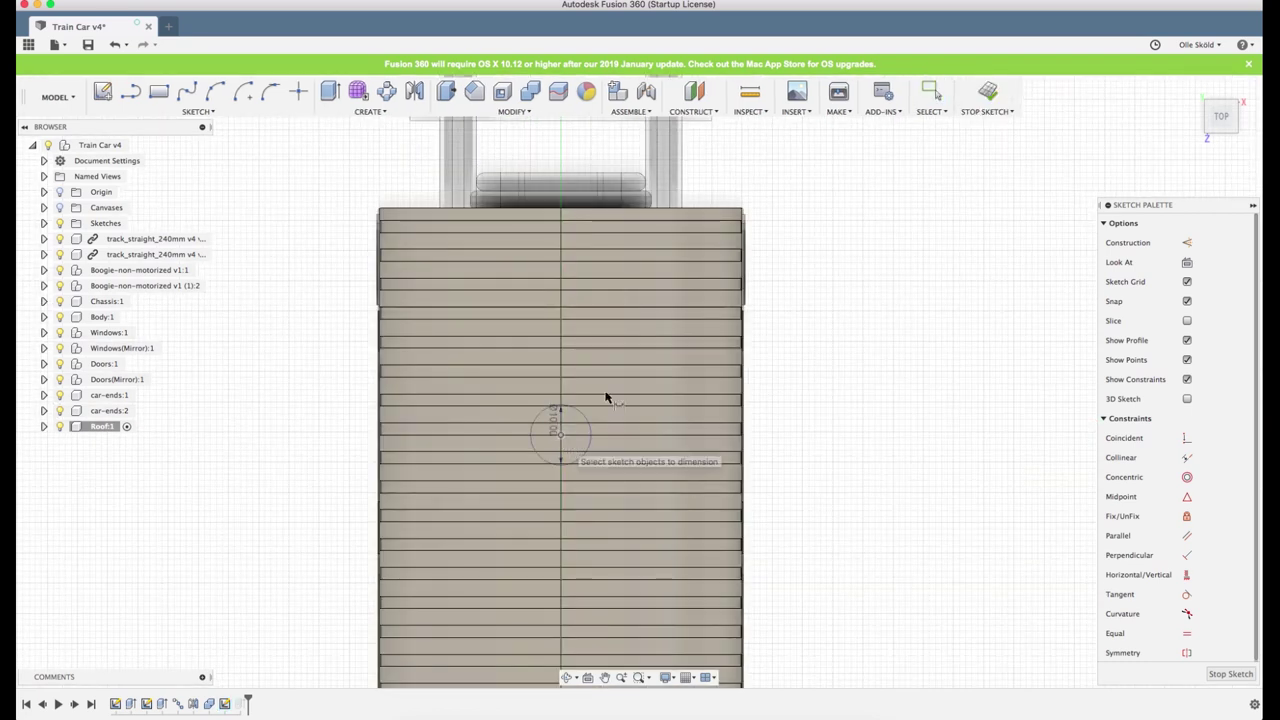
pyautogui.click(634, 208)
pyautogui.click(870, 368)
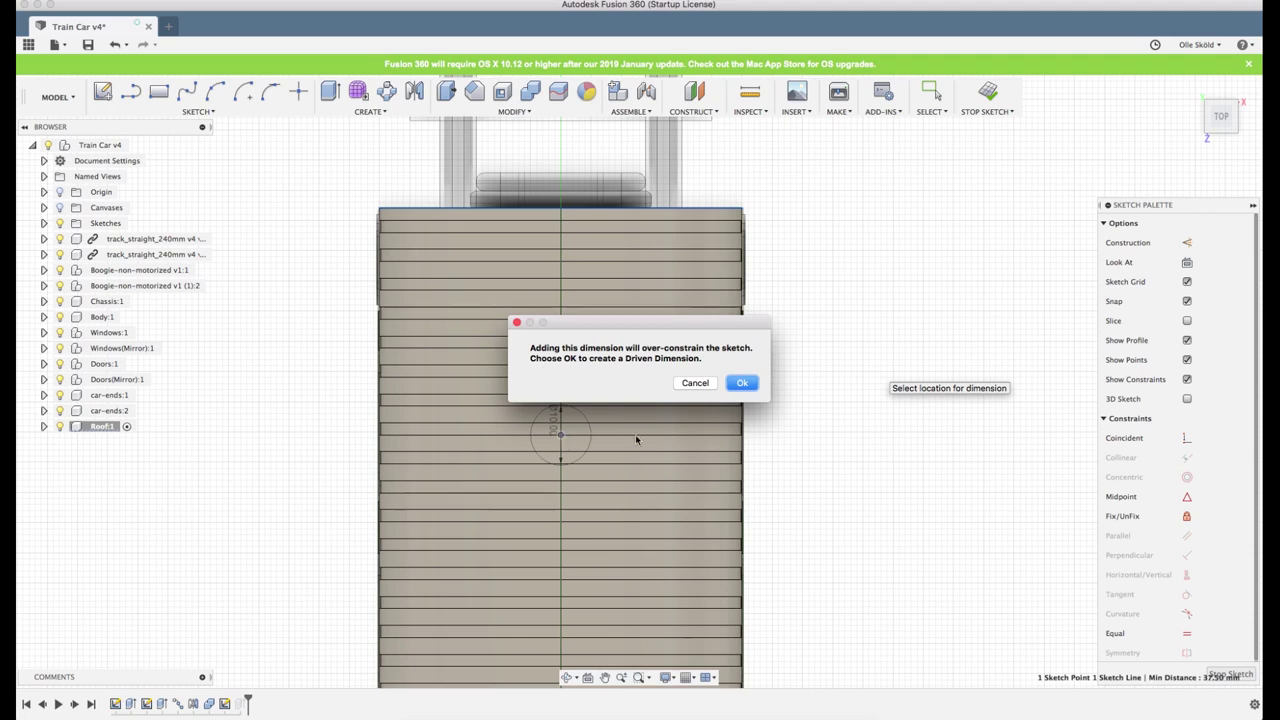
pyautogui.click(742, 384)
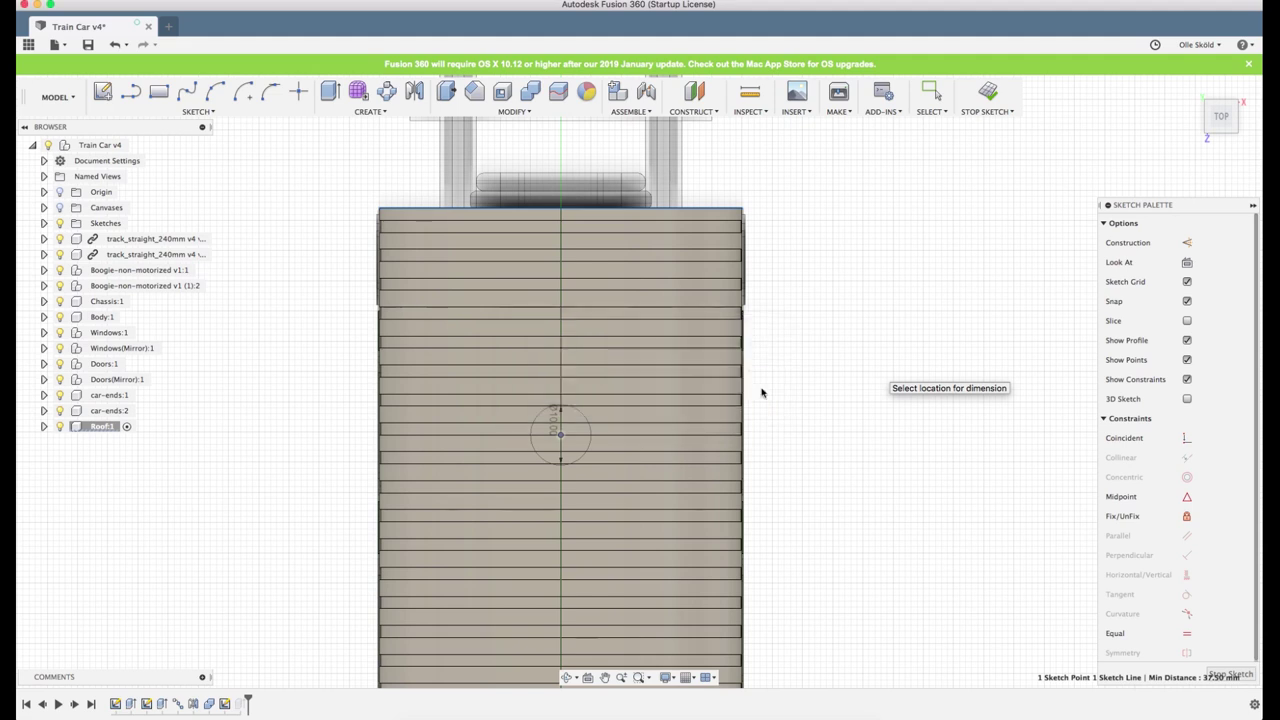
pyautogui.click(817, 388)
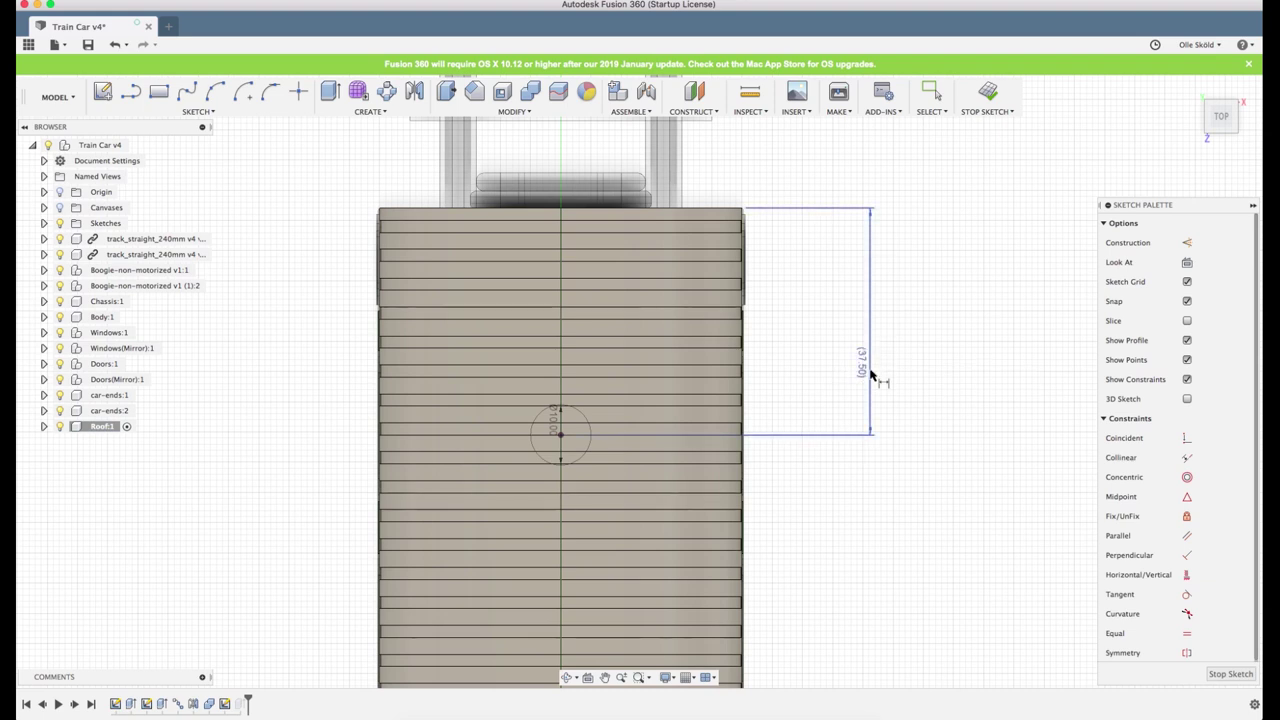
pyautogui.press('Escape')
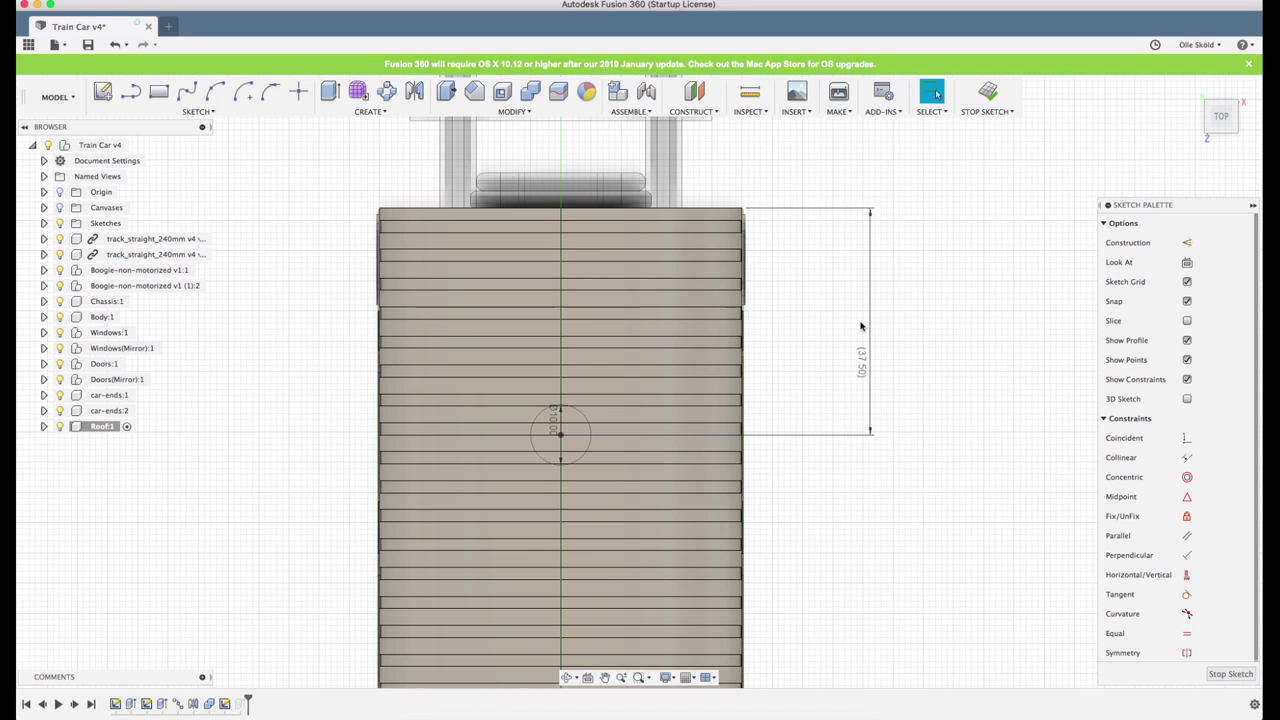
pyautogui.scroll(-5, 732, 240)
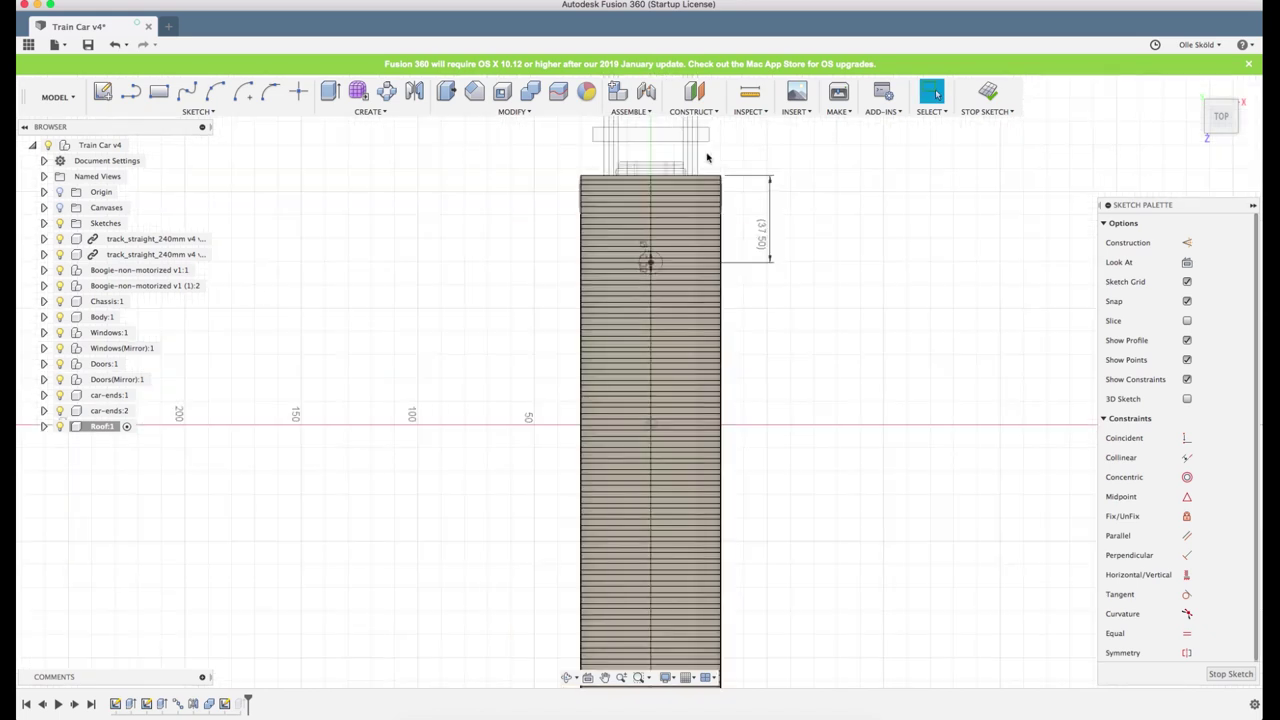
pyautogui.scroll(5, 716, 537)
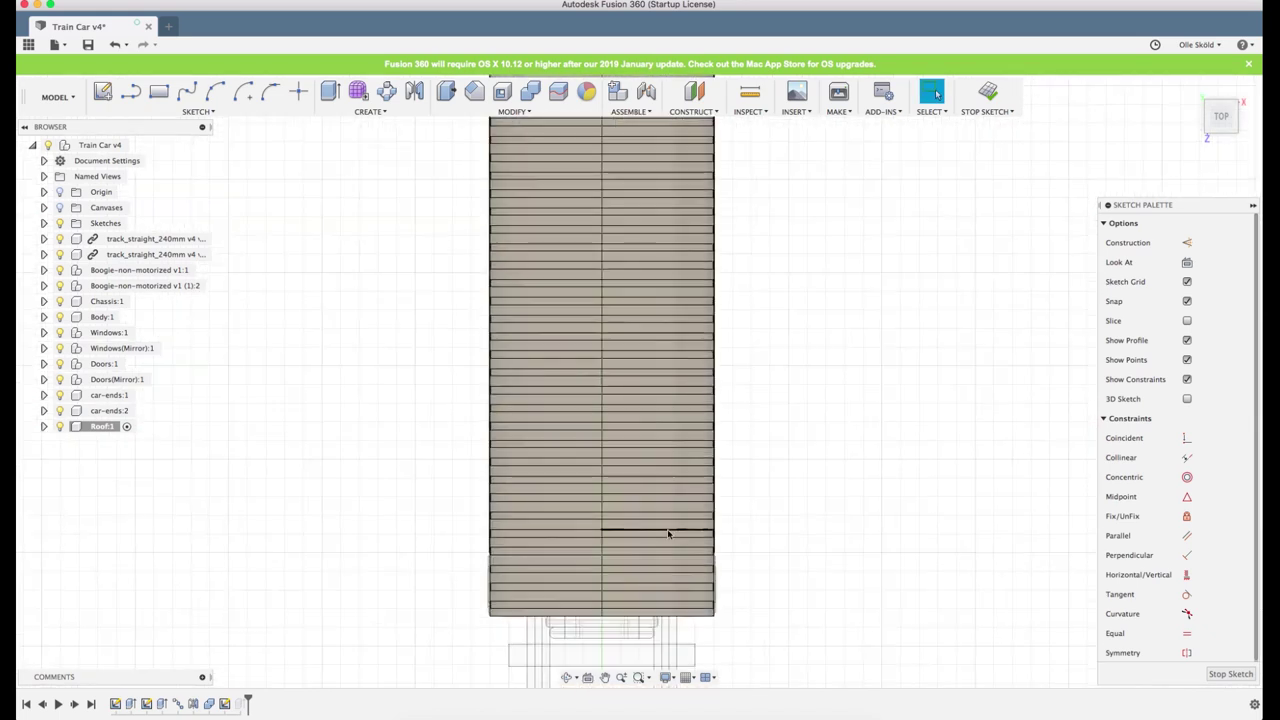
pyautogui.press('c')
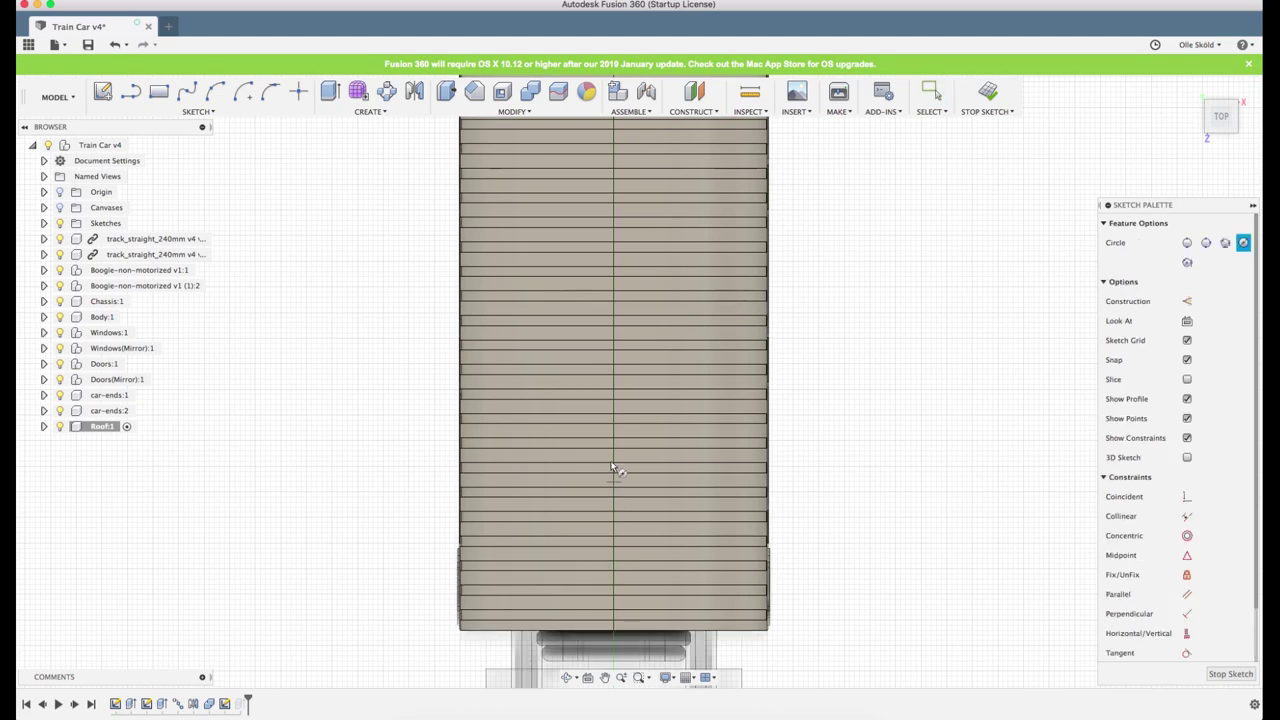
pyautogui.scroll(4, 613, 478)
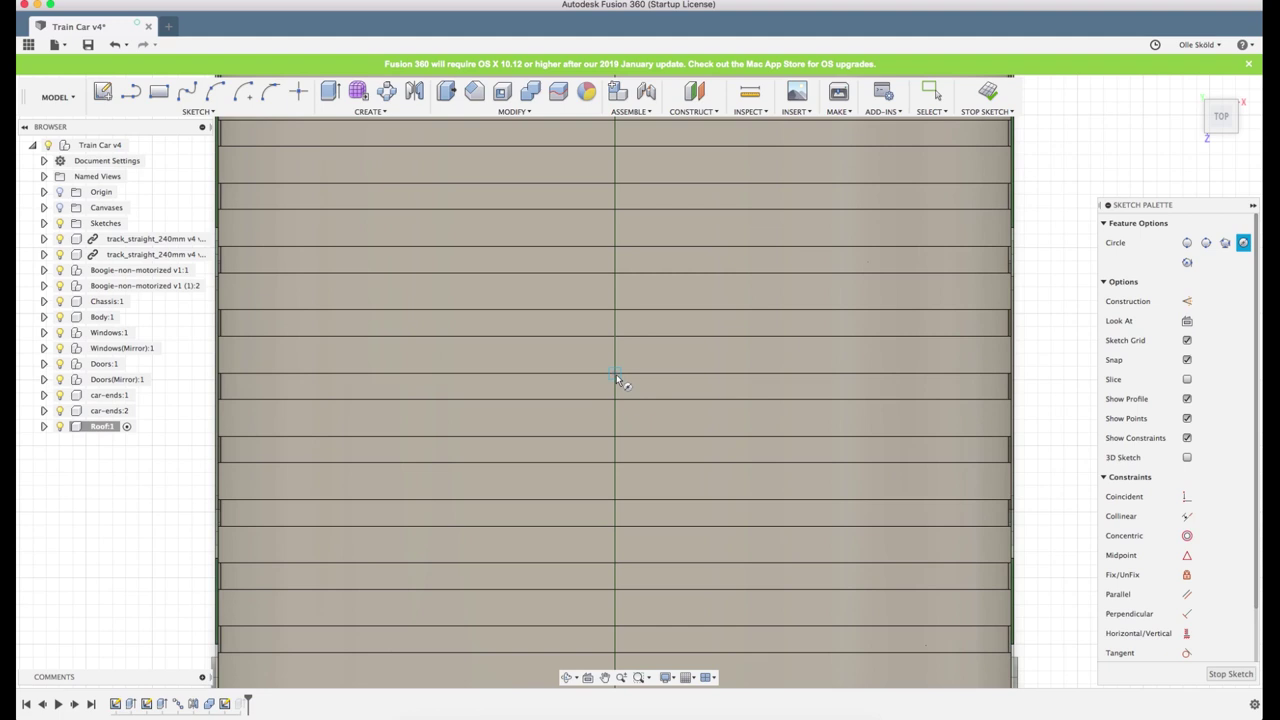
pyautogui.scroll(-5, 617, 380)
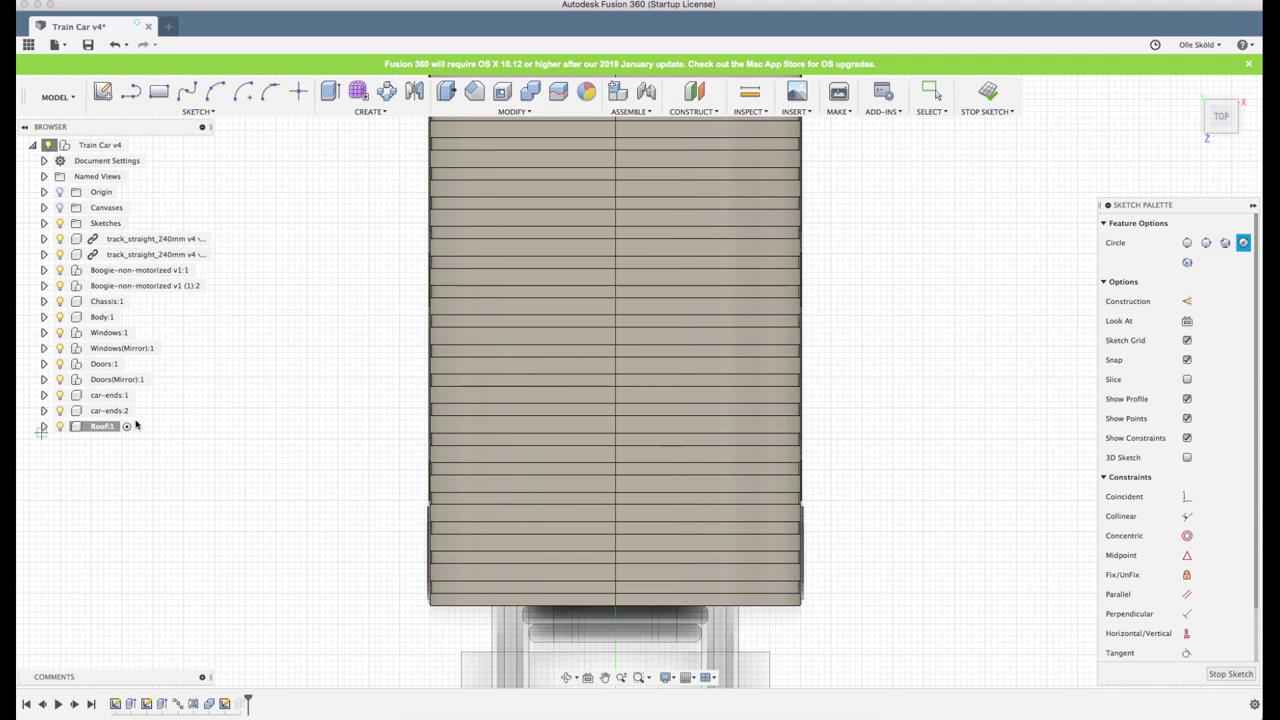
pyautogui.press('Escape')
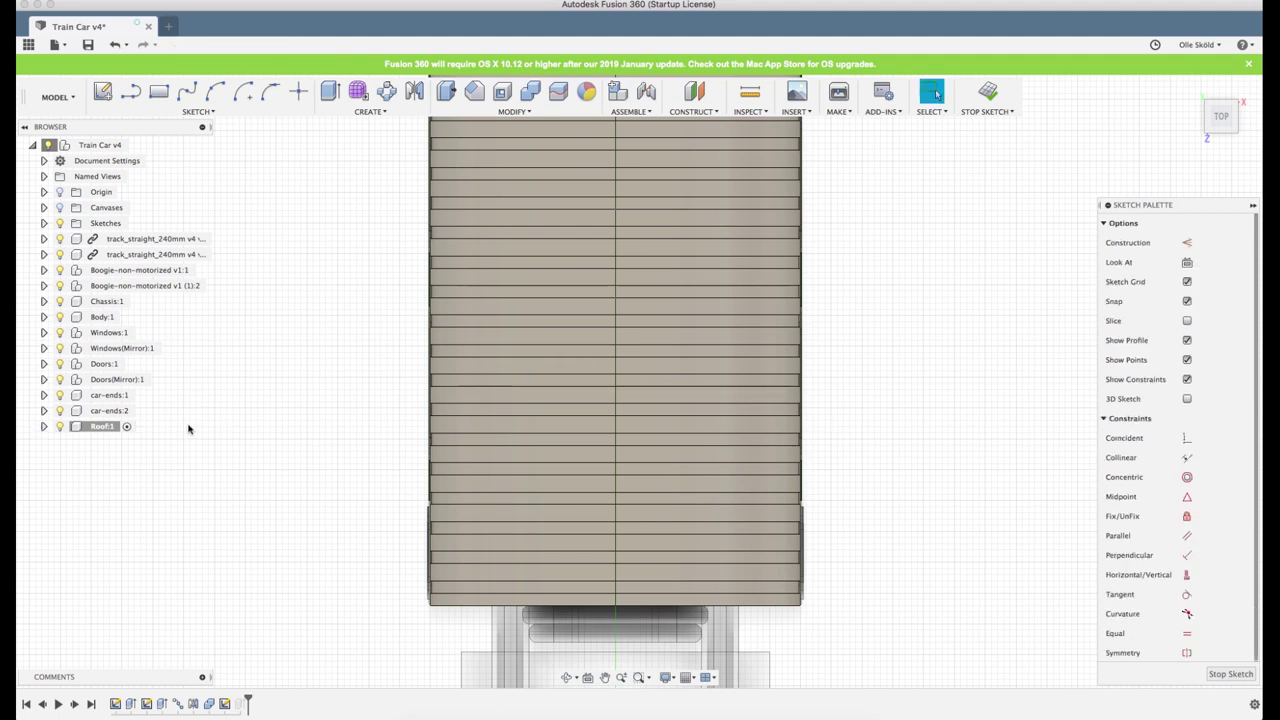
# Hide the roof body, the bogies and the tracks to clear the view of the sketch plane
pyautogui.click(43, 426)
pyautogui.click(55, 457)
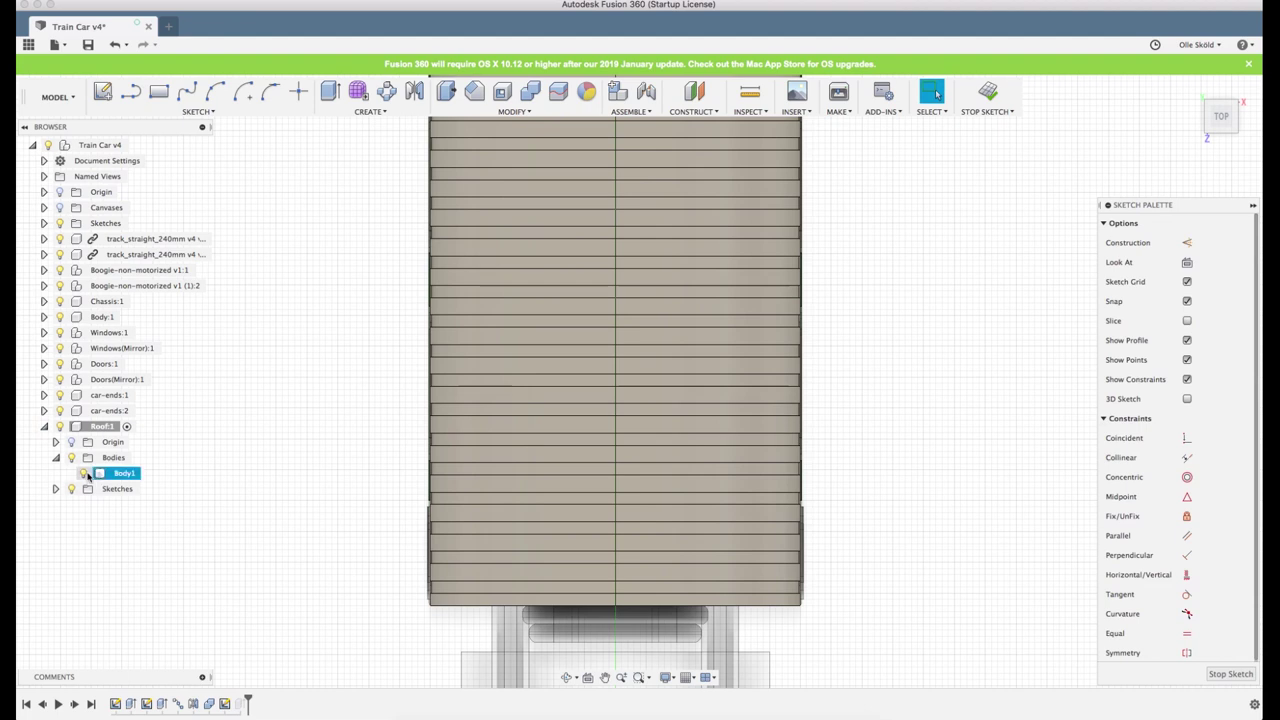
pyautogui.click(83, 473)
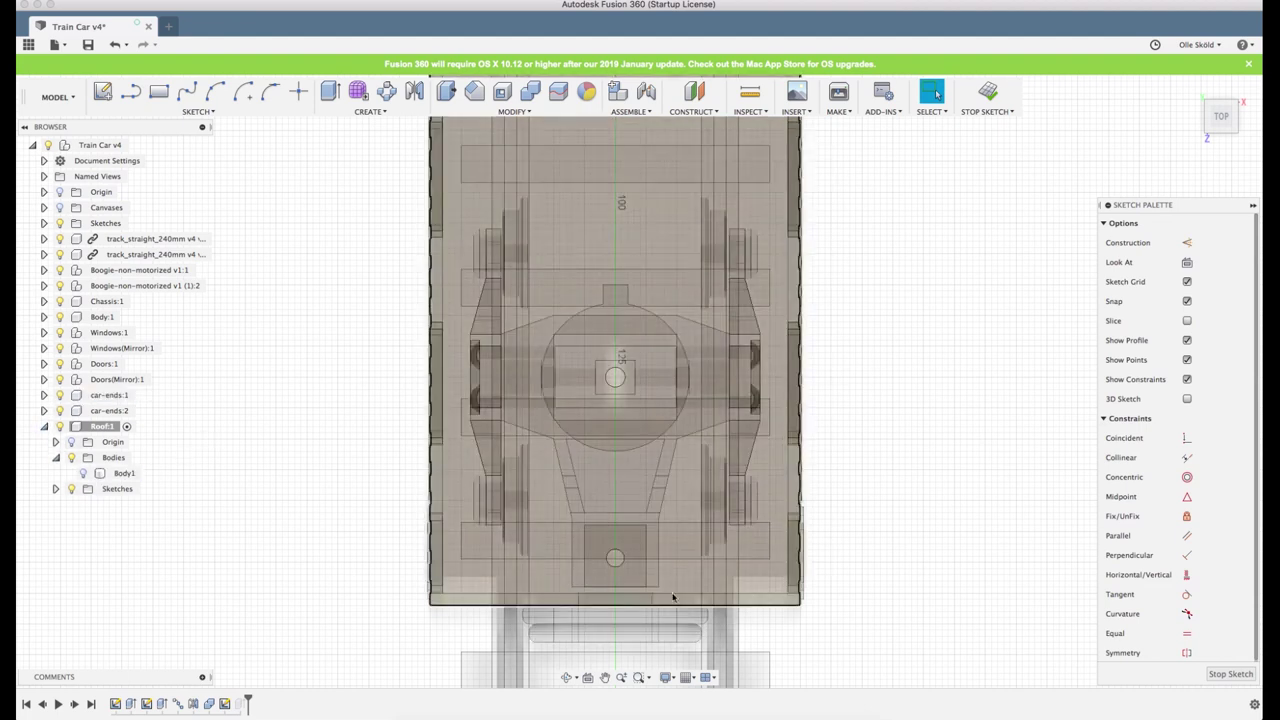
pyautogui.click(60, 271)
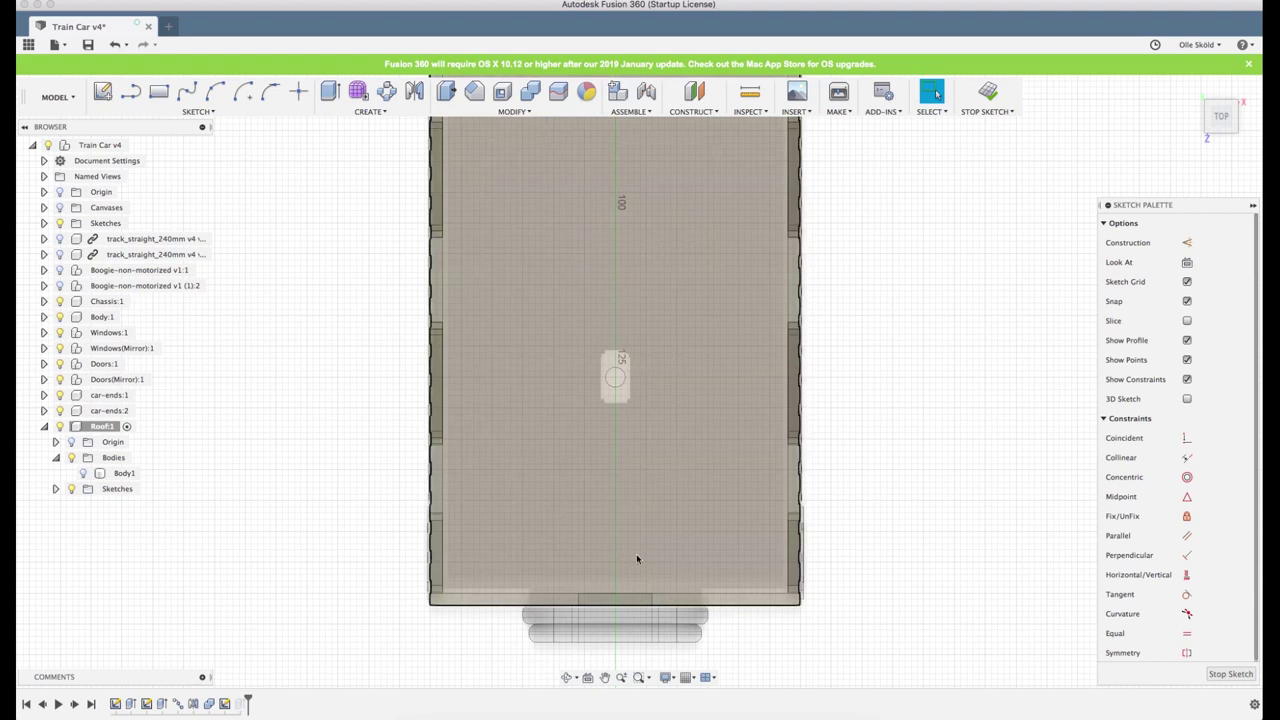
# Sketch a second 10 mm diameter circle on the lengthwise centreline, near the opposite end of the car
pyautogui.press('c')
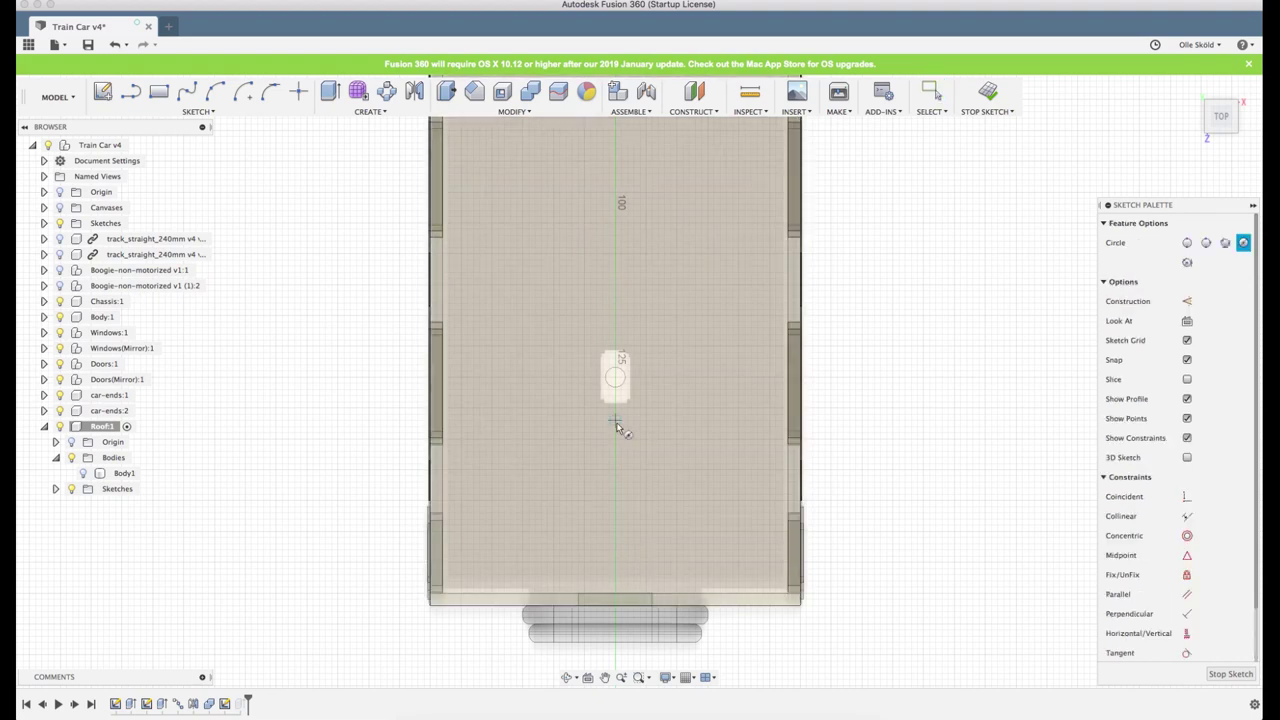
pyautogui.click(615, 421)
pyautogui.write('10')
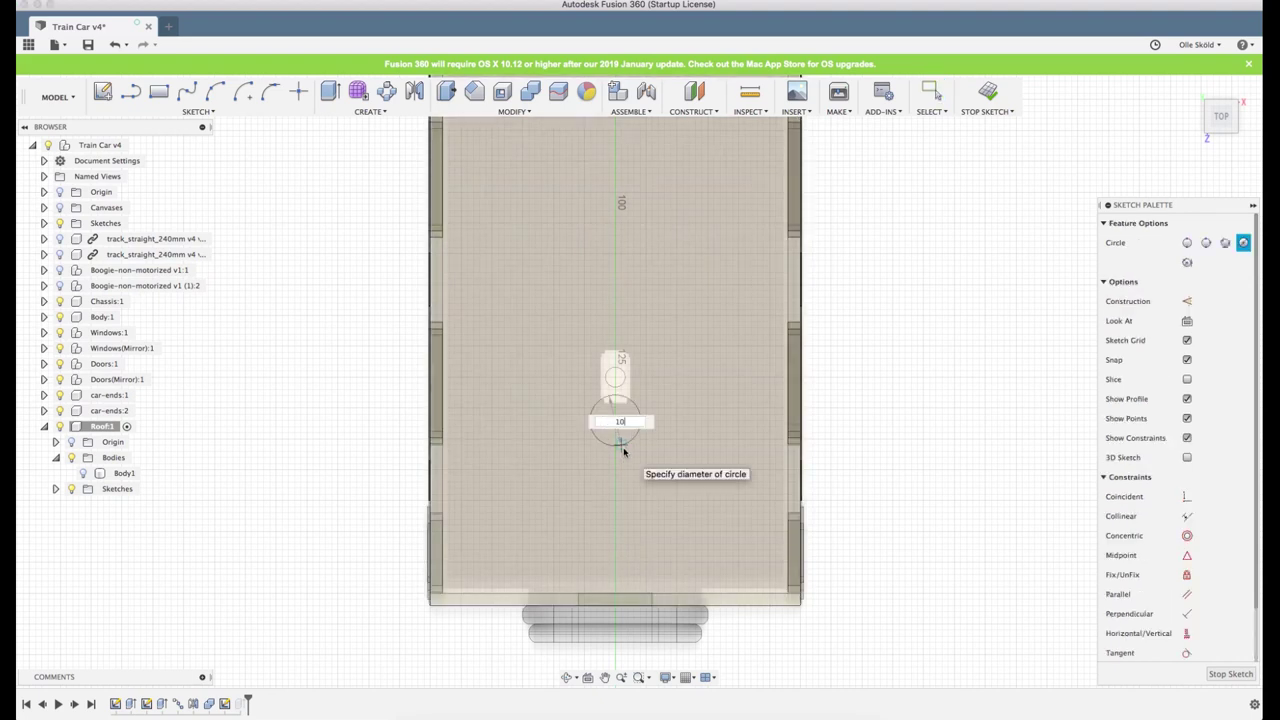
pyautogui.press('Tab')
pyautogui.press('Return')
pyautogui.press('Escape')
# Dimension the new circle's centre at 37.5 mm from the nearest end edge of the roof
pyautogui.press('d')
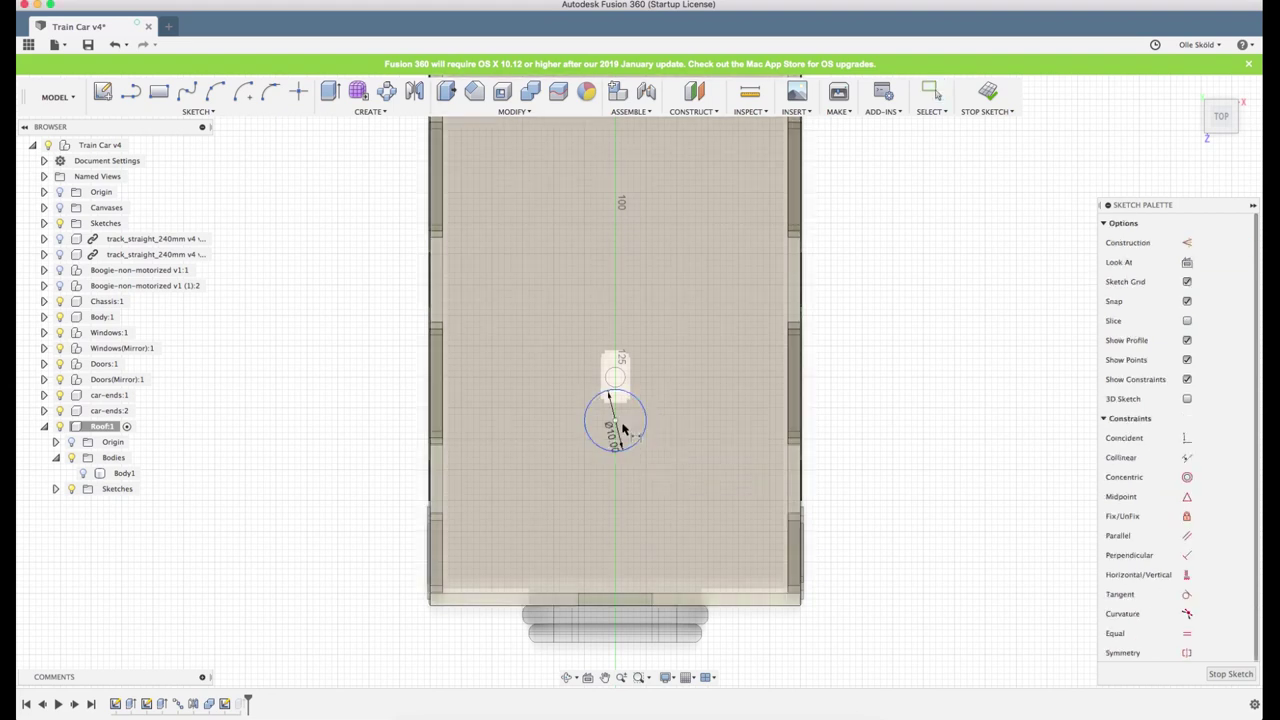
pyautogui.click(615, 422)
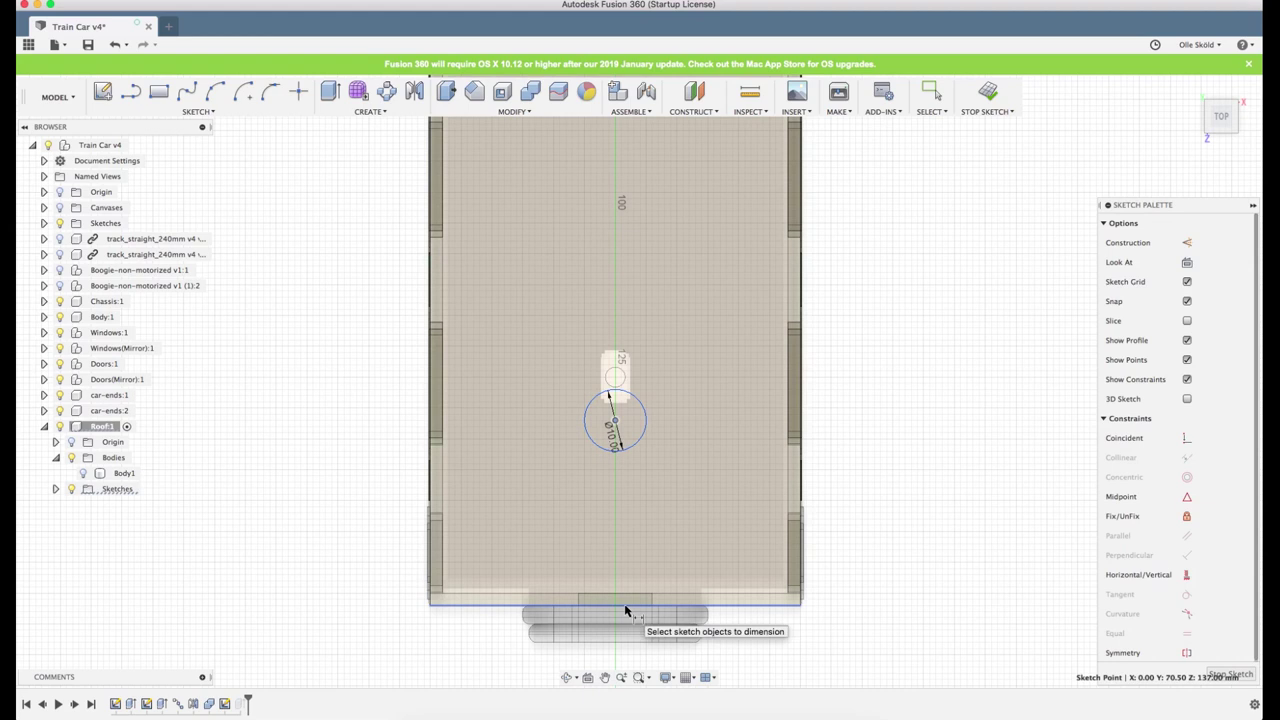
pyautogui.keyDown('shift'); pyautogui.click(691, 601); pyautogui.keyUp('shift')
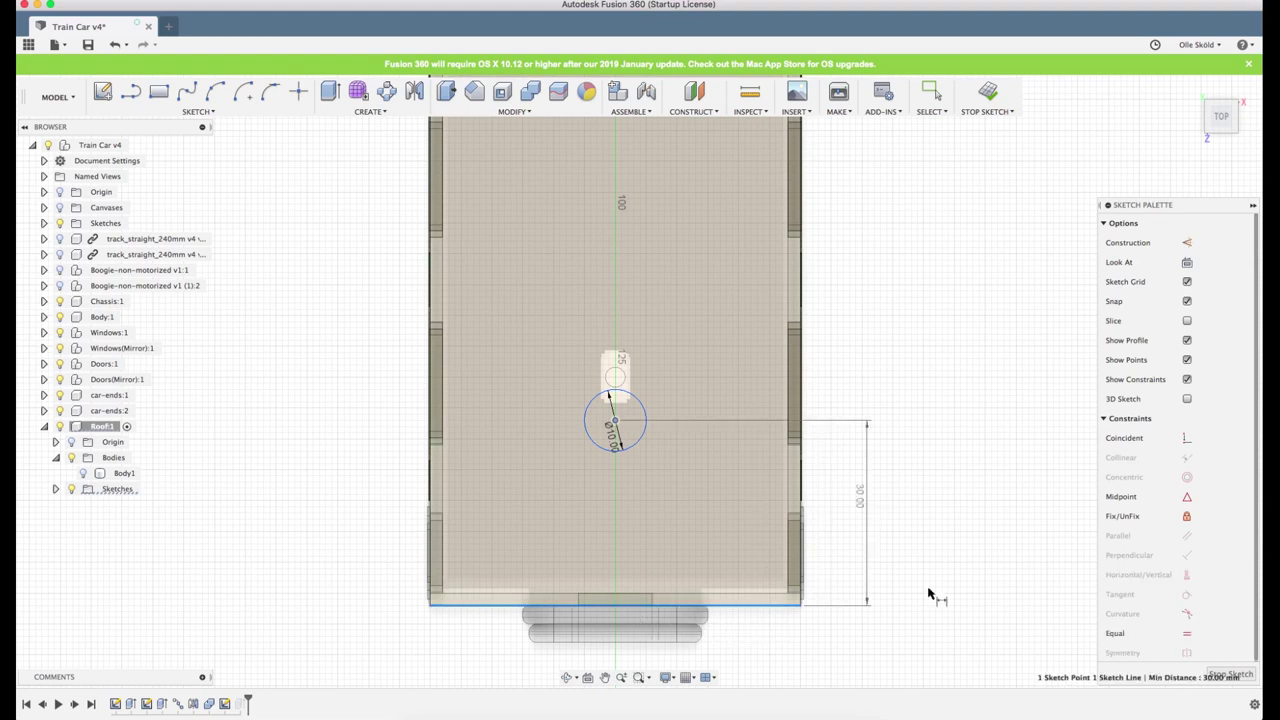
pyautogui.click(878, 500)
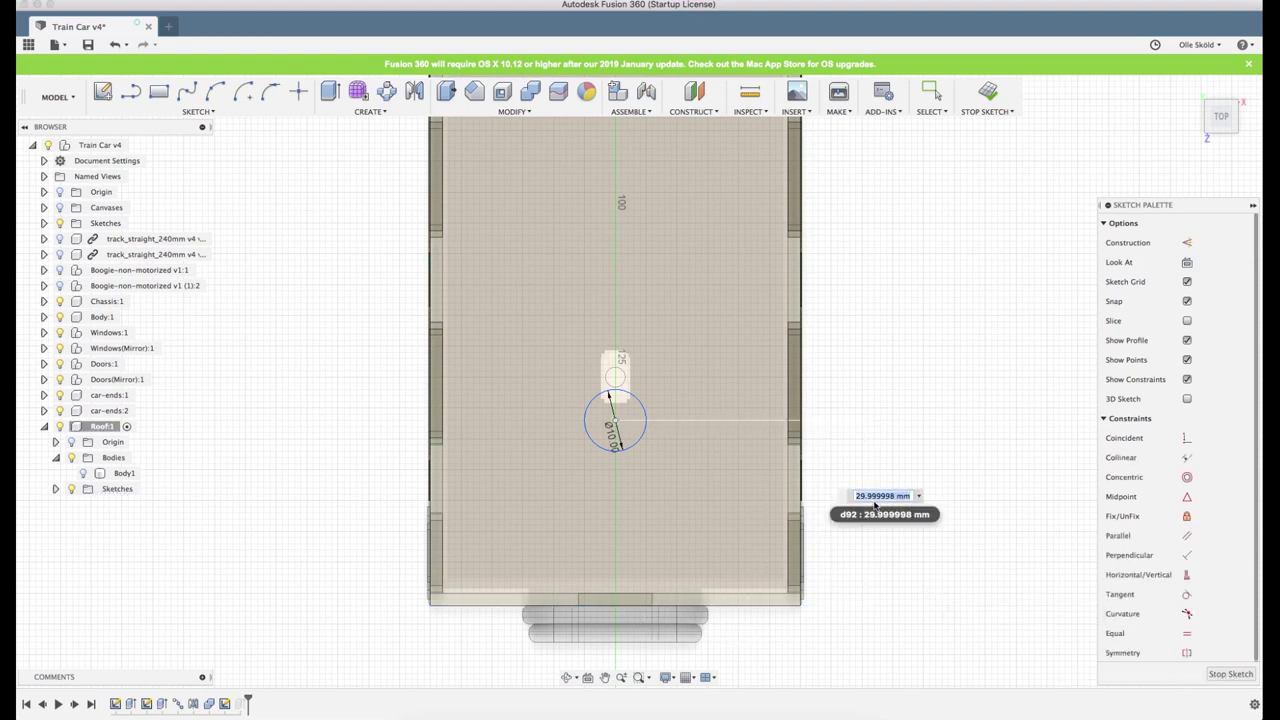
pyautogui.write('37.5')
pyautogui.press('Return')
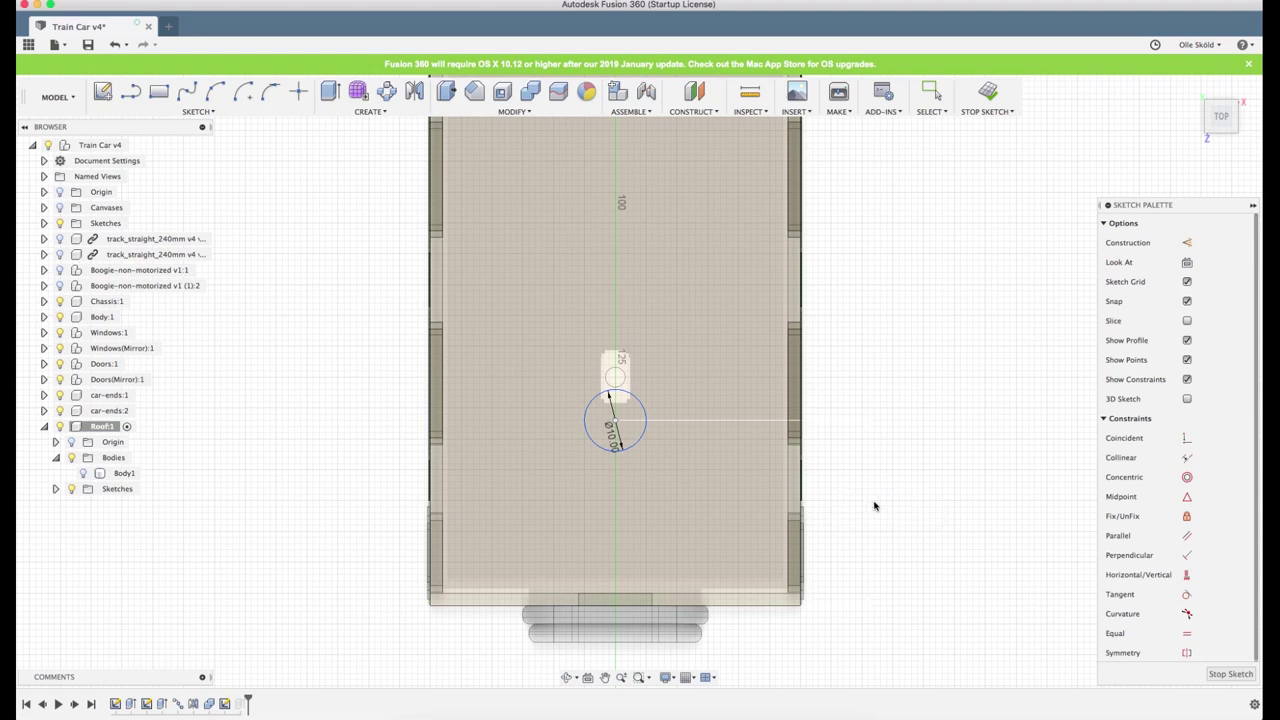
# Show the roof body again and finish editing the vent sketch
pyautogui.click(1230, 674)
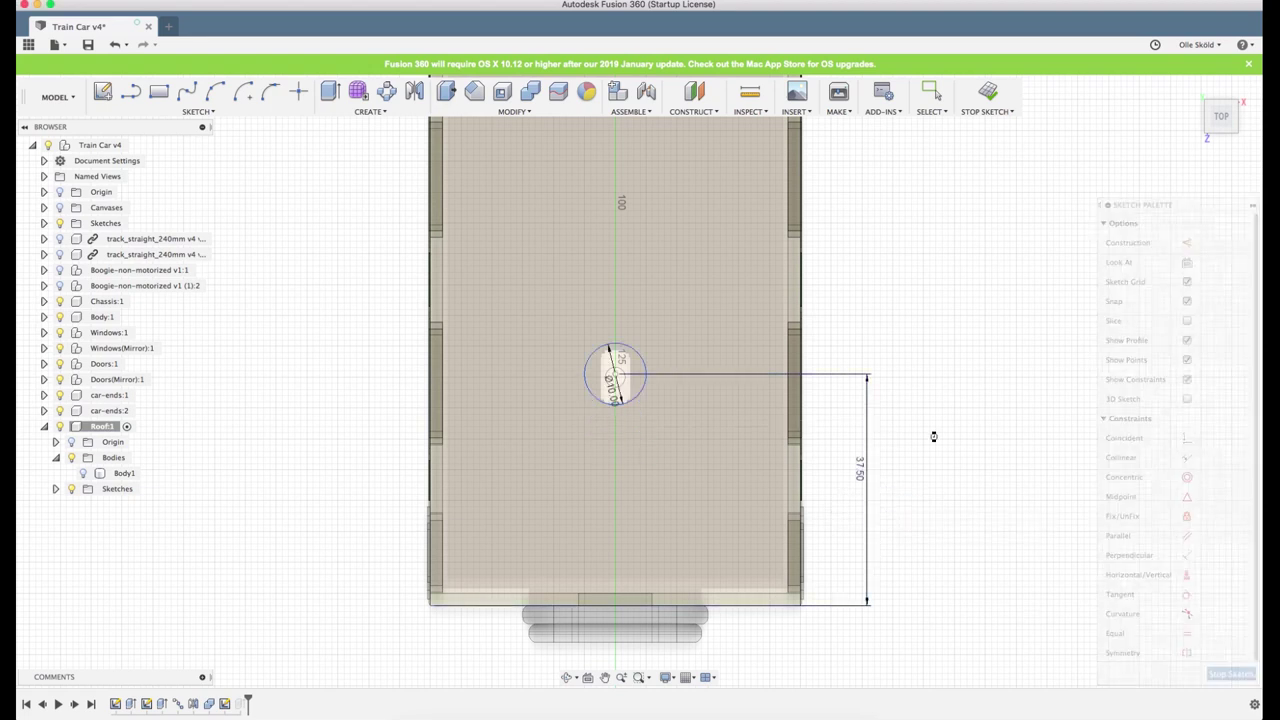
pyautogui.doubleClick(926, 451)
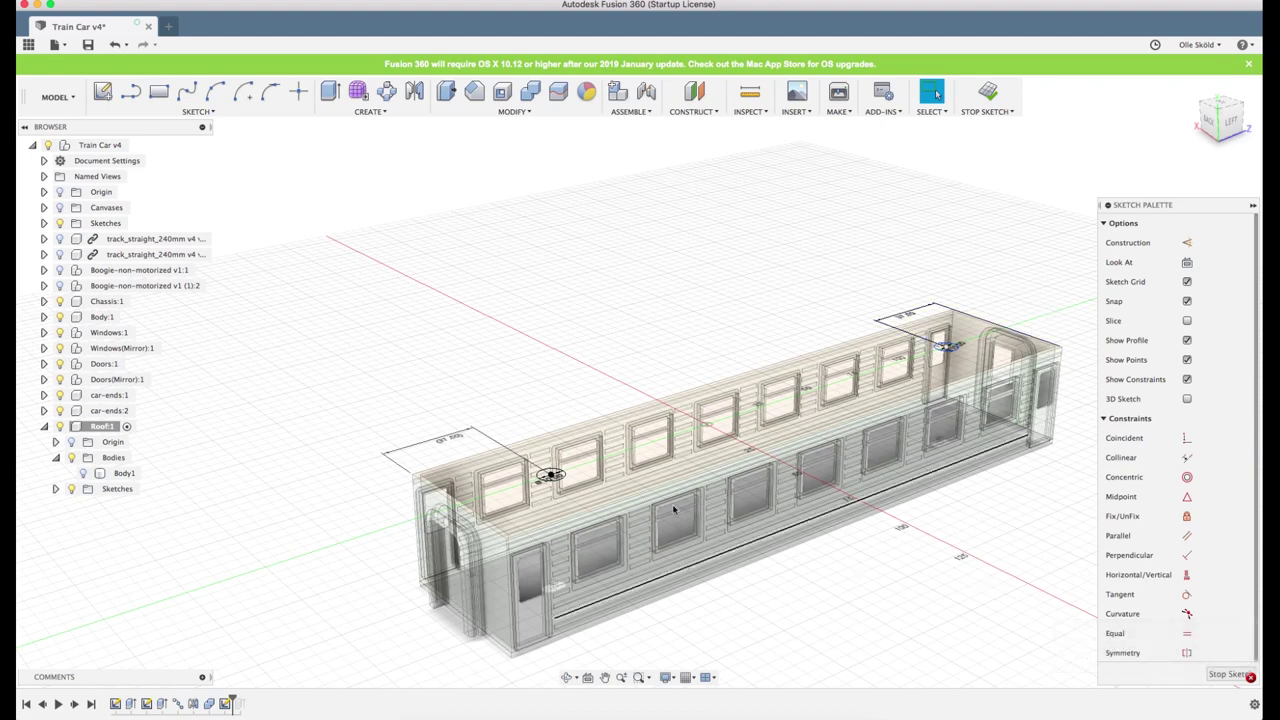
pyautogui.click(85, 477)
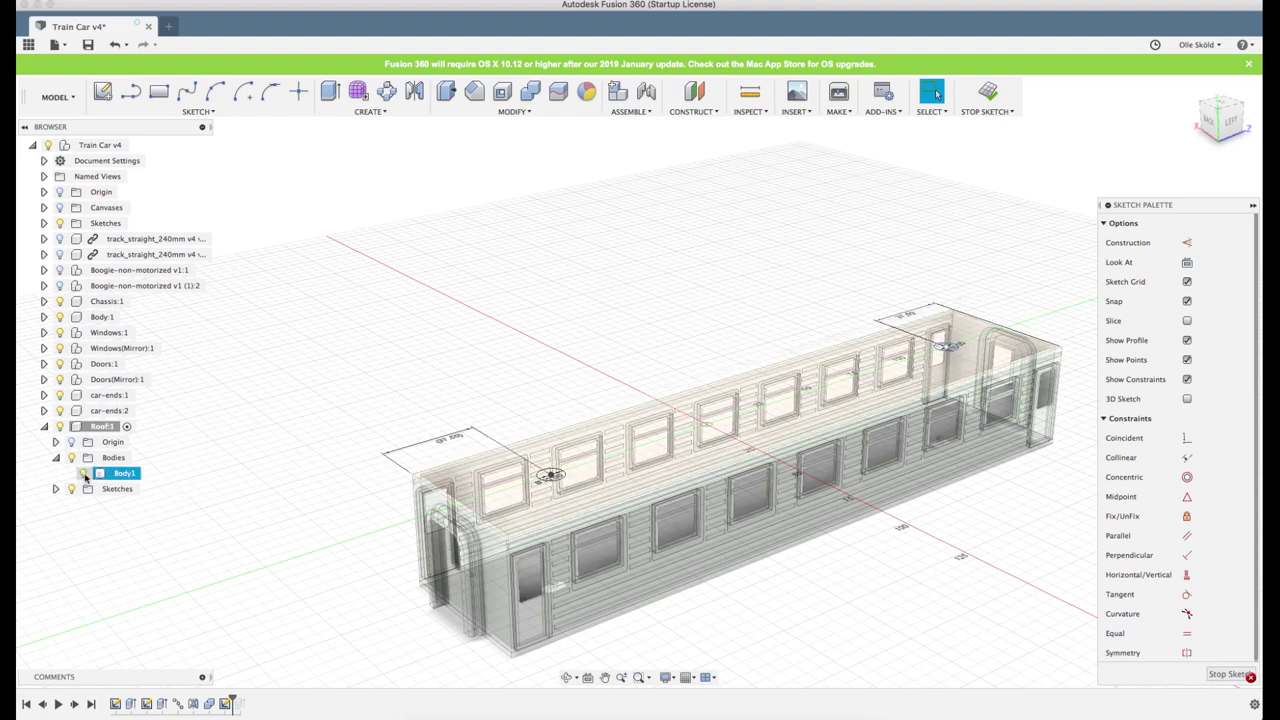
pyautogui.click(84, 474)
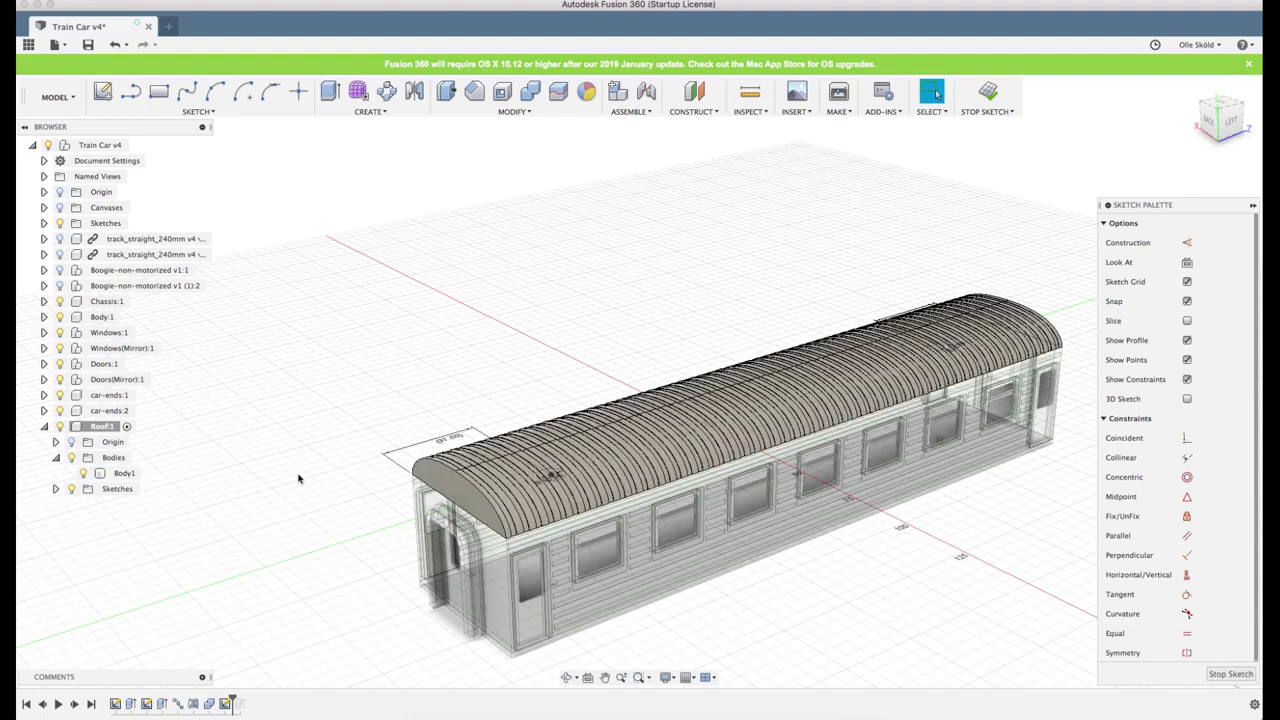
pyautogui.click(1230, 674)
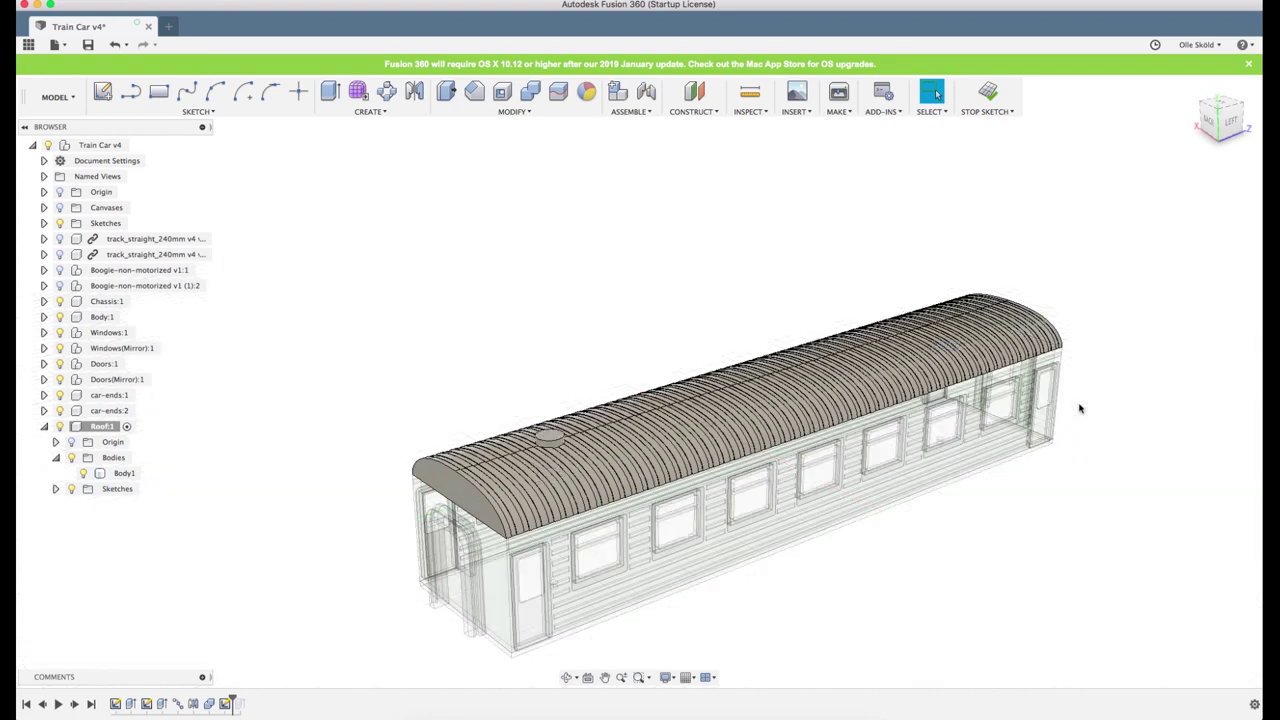
# Edit the vent extrusion to include the second circle as a profile, keeping the -15 mm distance and Join operation
pyautogui.moveTo(1078, 374)
pyautogui.keyDown('shift'); pyautogui.mouseDown(button='middle')
pyautogui.moveTo(1074, 363)
pyautogui.moveTo(1023, 383)
pyautogui.moveTo(1022, 405)
pyautogui.mouseUp(button='middle'); pyautogui.keyUp('shift')
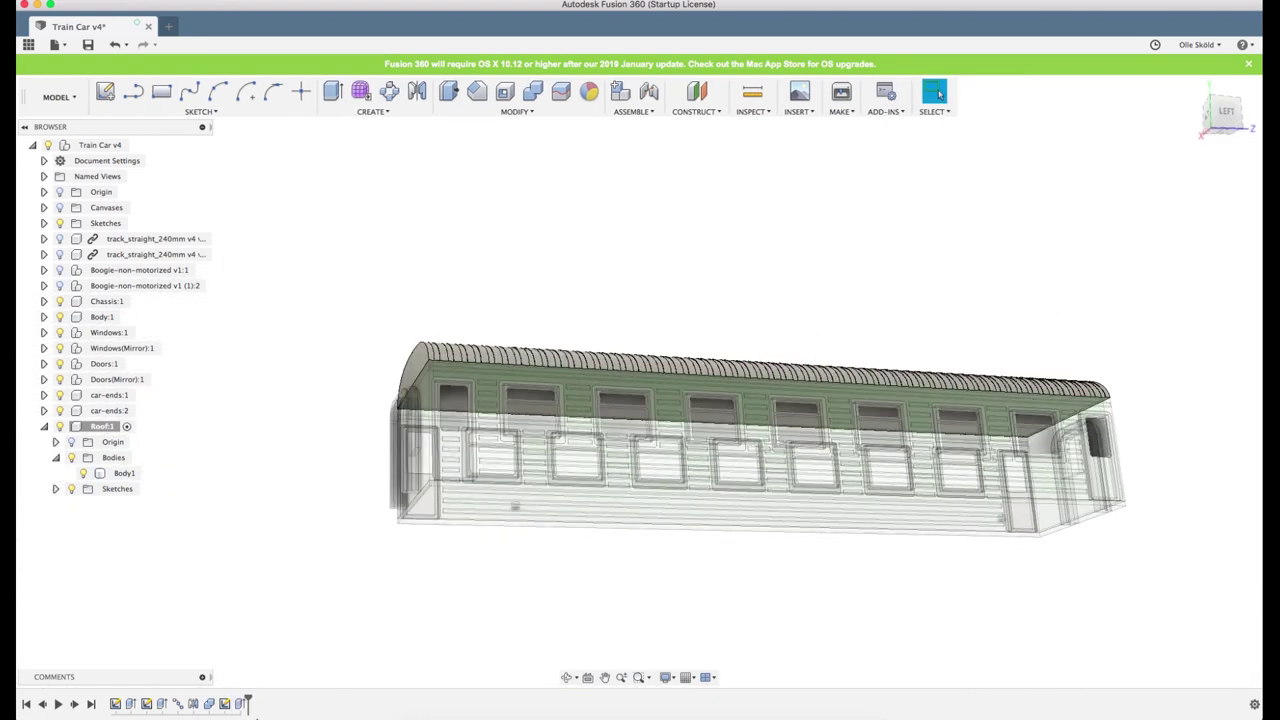
pyautogui.click(241, 705)
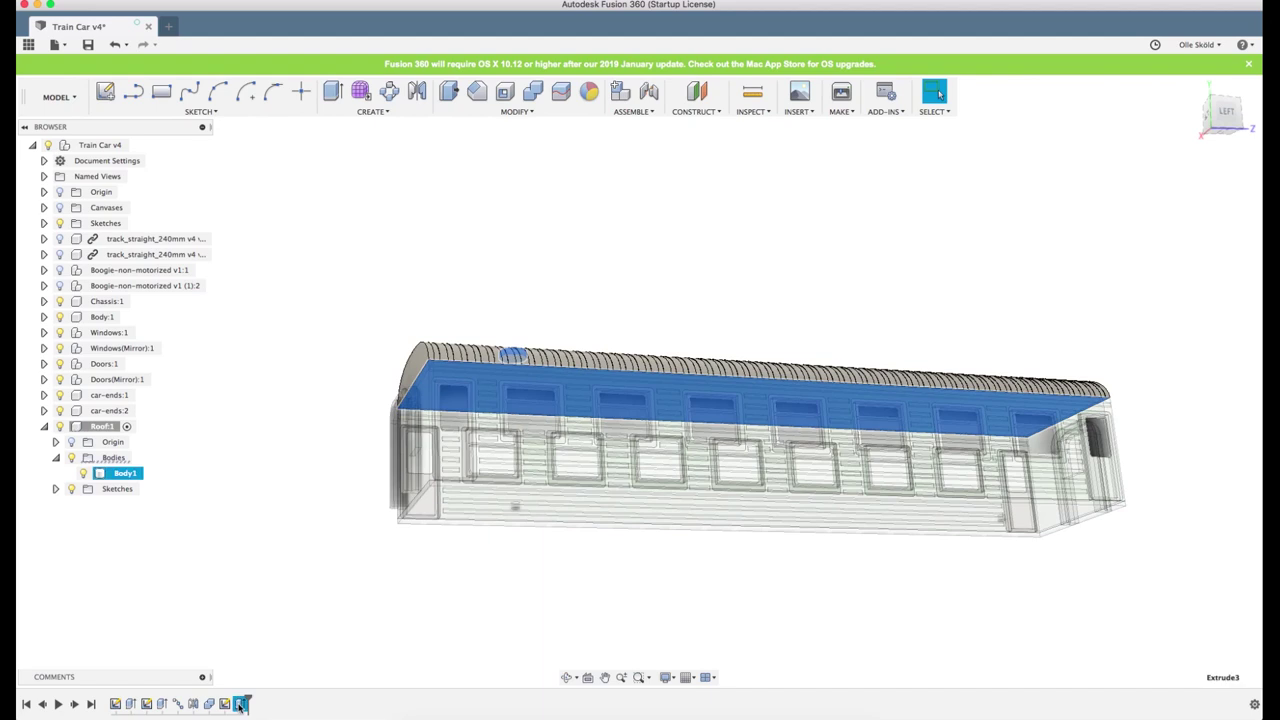
pyautogui.doubleClick(241, 705)
pyautogui.scroll(2, 977, 441)
pyautogui.moveTo(977, 441)
pyautogui.keyDown('shift'); pyautogui.mouseDown(button='middle')
pyautogui.moveTo(990, 427)
pyautogui.moveTo(955, 440)
pyautogui.mouseUp(button='middle'); pyautogui.keyUp('shift')
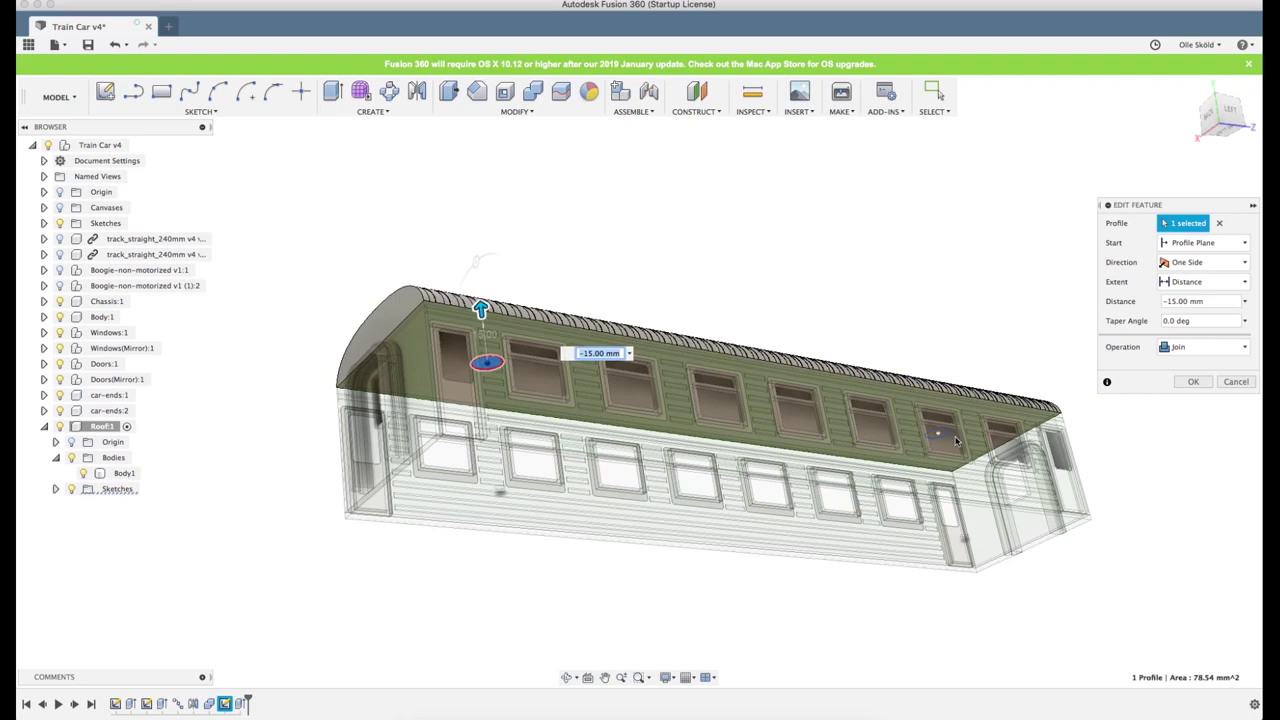
pyautogui.scroll(5, 950, 438)
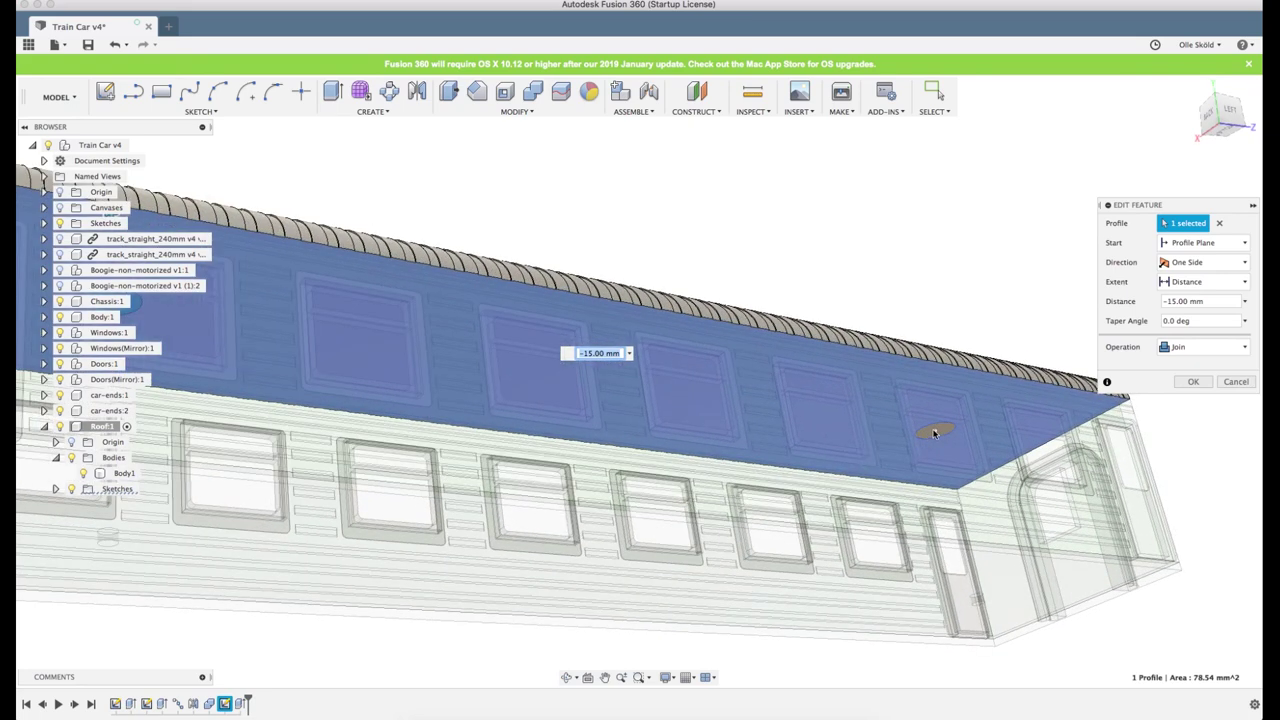
pyautogui.scroll(2, 944, 424)
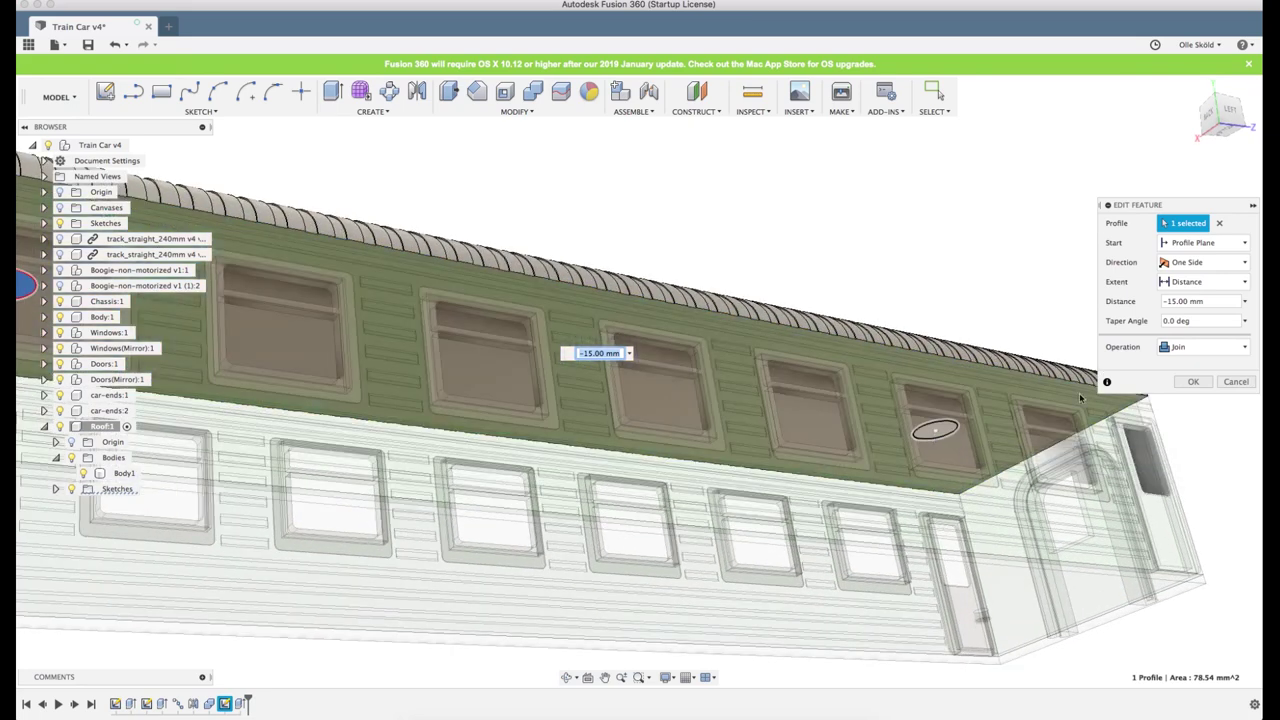
pyautogui.click(935, 430)
pyautogui.click(1194, 383)
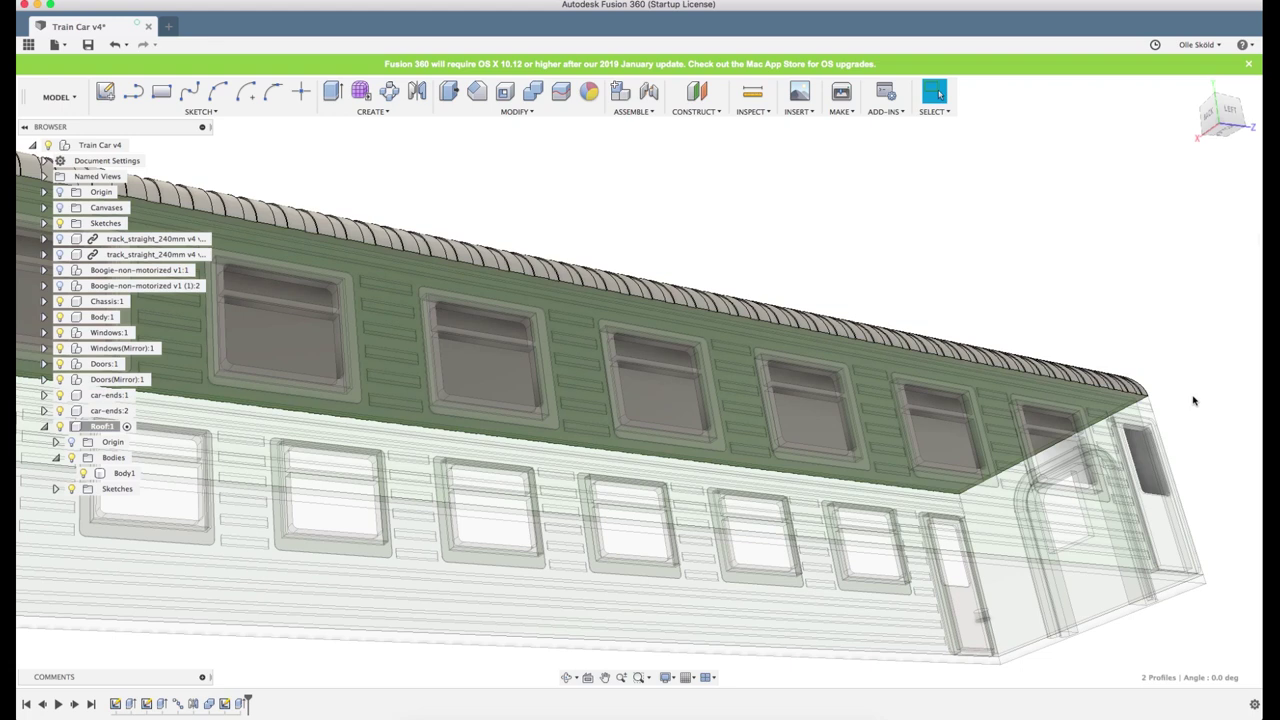
# Collapse the roof component in the browser and show both boogies and both straight track sections with the car again
pyautogui.scroll(-5, 1117, 338)
pyautogui.moveTo(1027, 360)
pyautogui.keyDown('shift'); pyautogui.mouseDown(button='middle')
pyautogui.moveTo(1066, 385)
pyautogui.moveTo(1100, 362)
pyautogui.moveTo(957, 360)
pyautogui.moveTo(1040, 375)
pyautogui.mouseUp(button='middle'); pyautogui.keyUp('shift')
pyautogui.scroll(3, 1131, 341)
pyautogui.scroll(2, 1131, 343)
pyautogui.scroll(2, 1057, 385)
pyautogui.scroll(-2, 1057, 385)
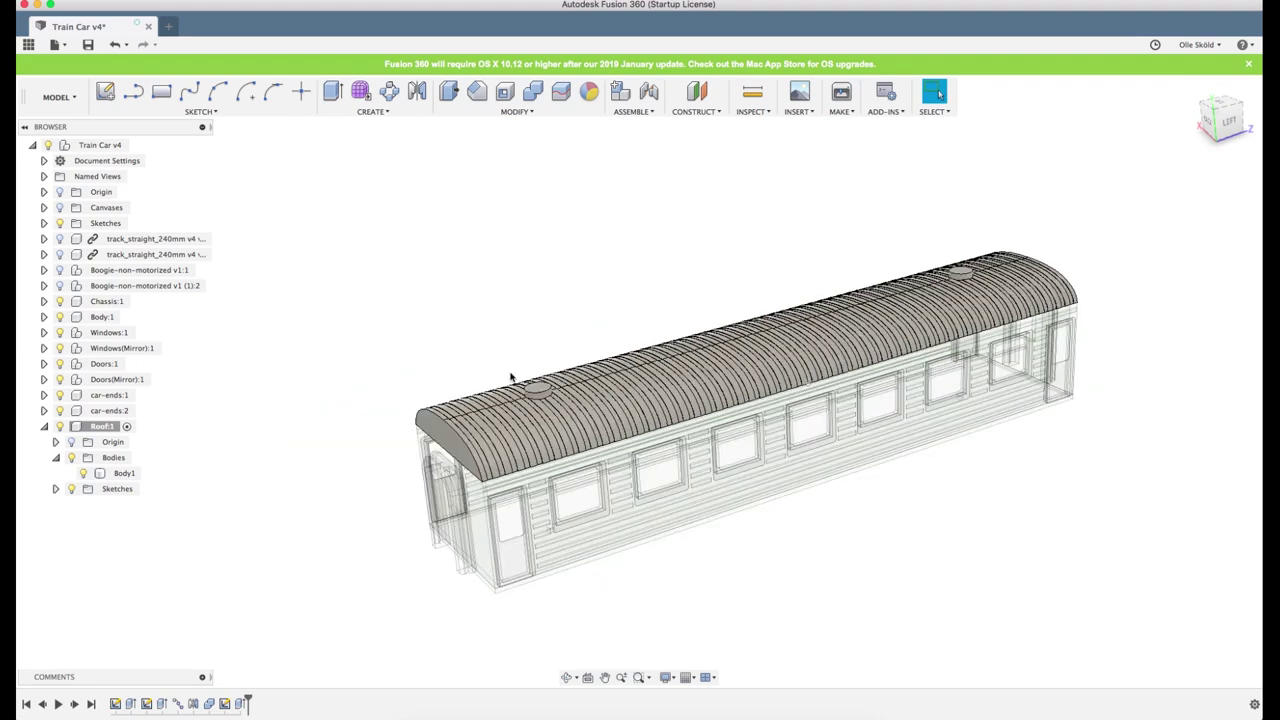
pyautogui.click(44, 427)
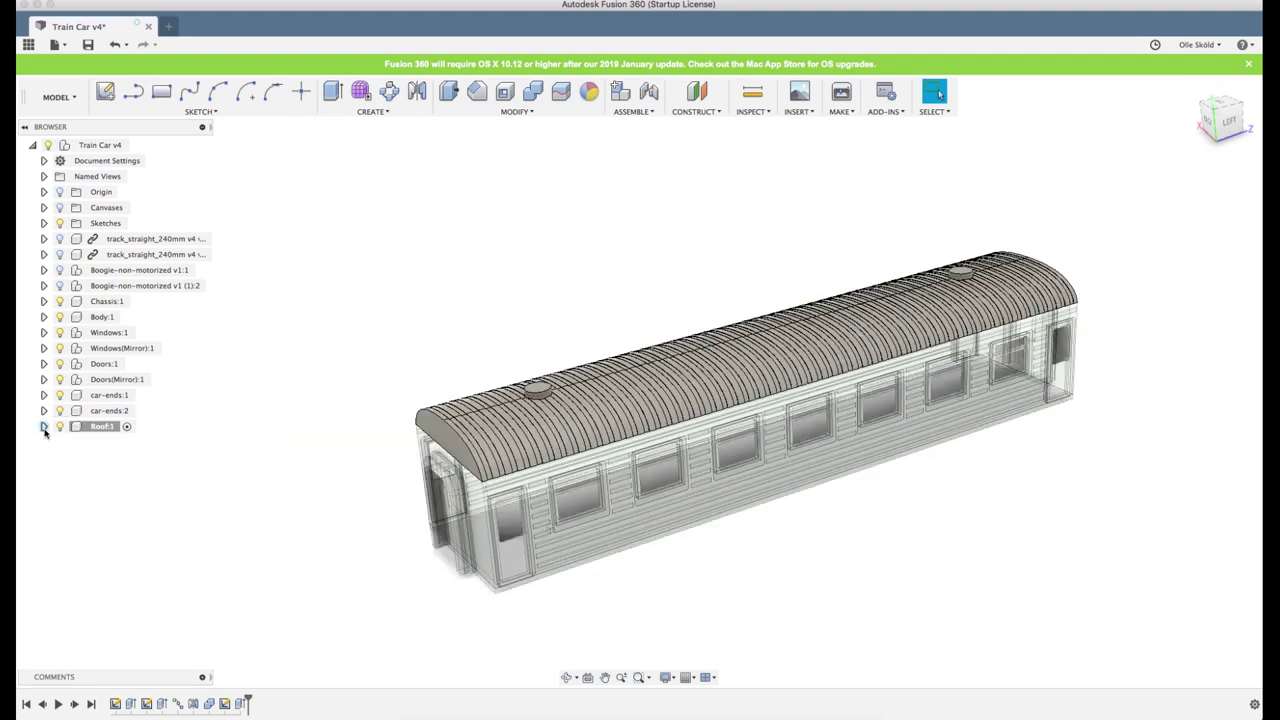
pyautogui.click(60, 287)
pyautogui.click(59, 270)
pyautogui.click(59, 254)
pyautogui.click(59, 239)
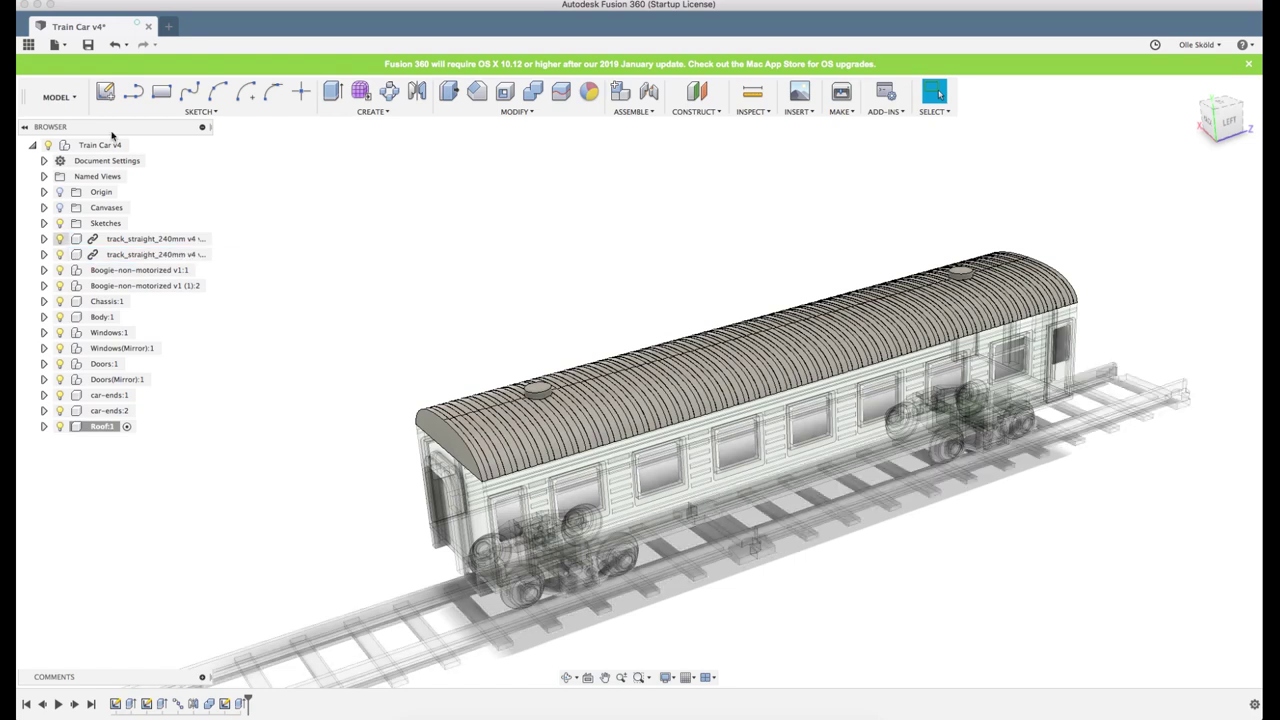
# Activate the top-level Train Car component so the whole assembly is the editing context
pyautogui.rightClick(100, 146)
pyautogui.click(100, 146)
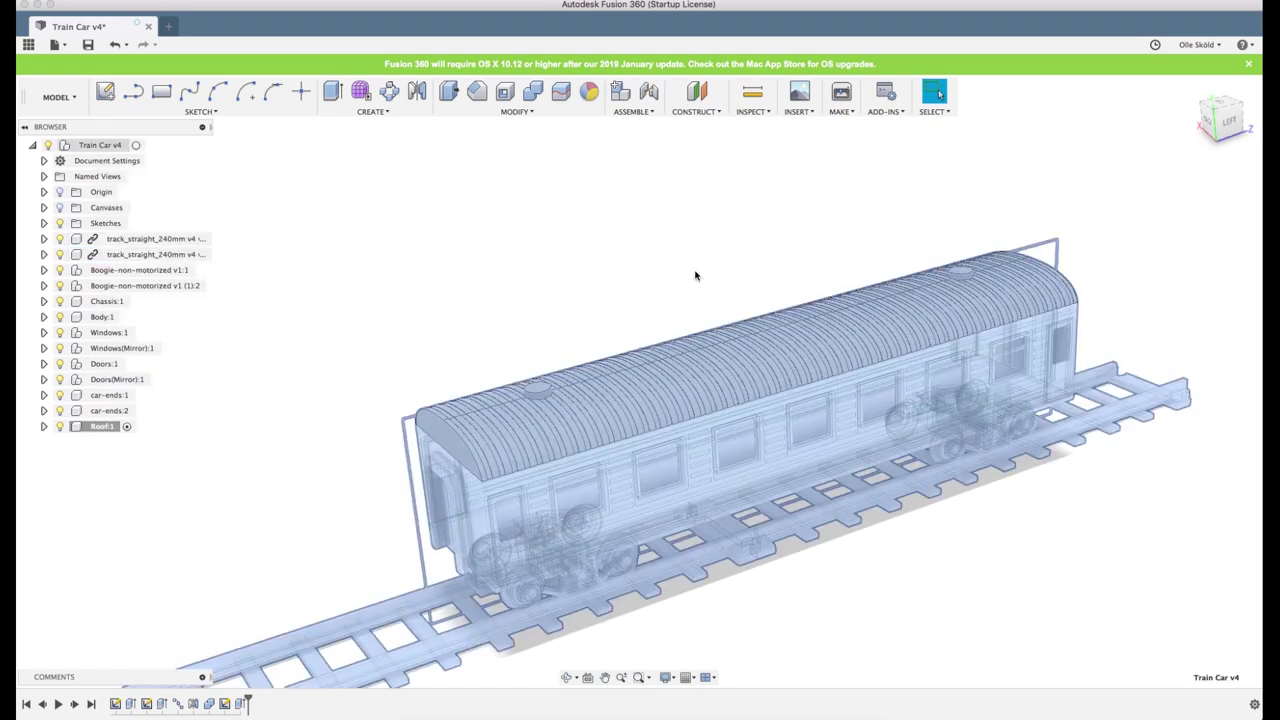
pyautogui.click(686, 281)
# Examine the complete train car on its tracks from above, from the side and from below, including roof vents and chassis
pyautogui.keyDown('shift'); pyautogui.moveTo(686, 281); pyautogui.dragTo(686, 268, button='middle'); pyautogui.keyUp('shift')
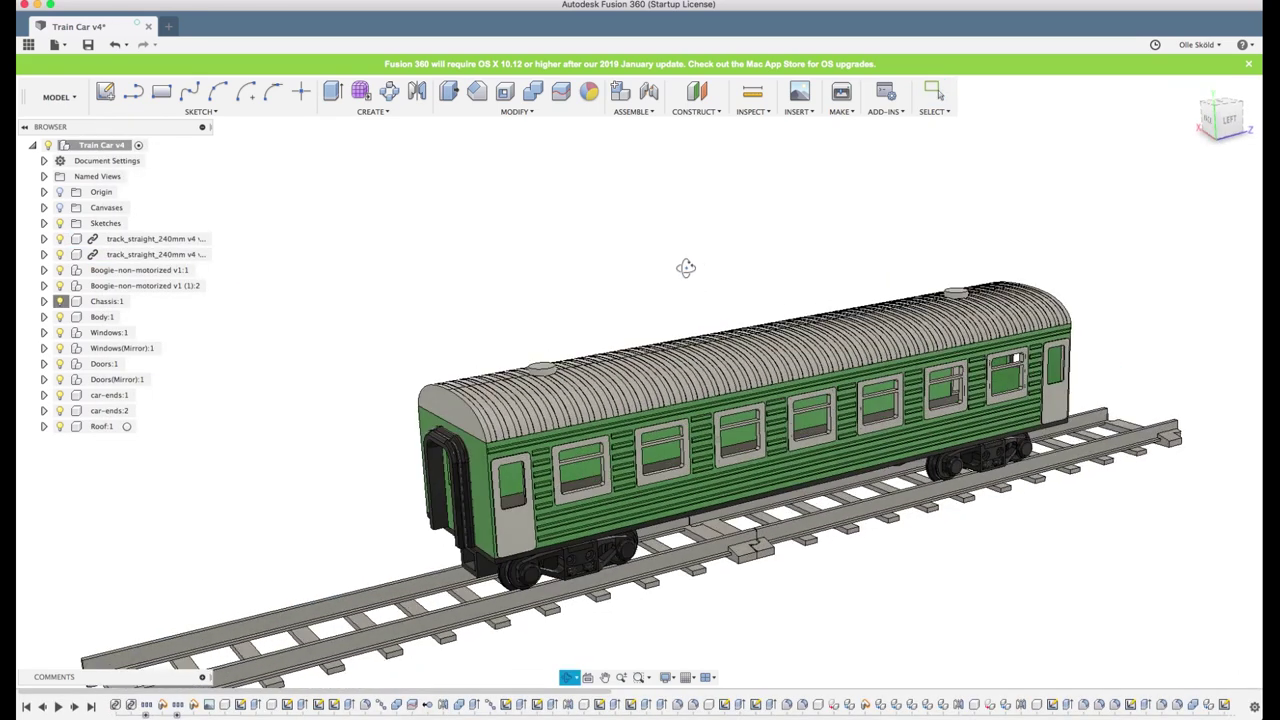
pyautogui.scroll(1, 685, 275)
pyautogui.scroll(2, 957, 589)
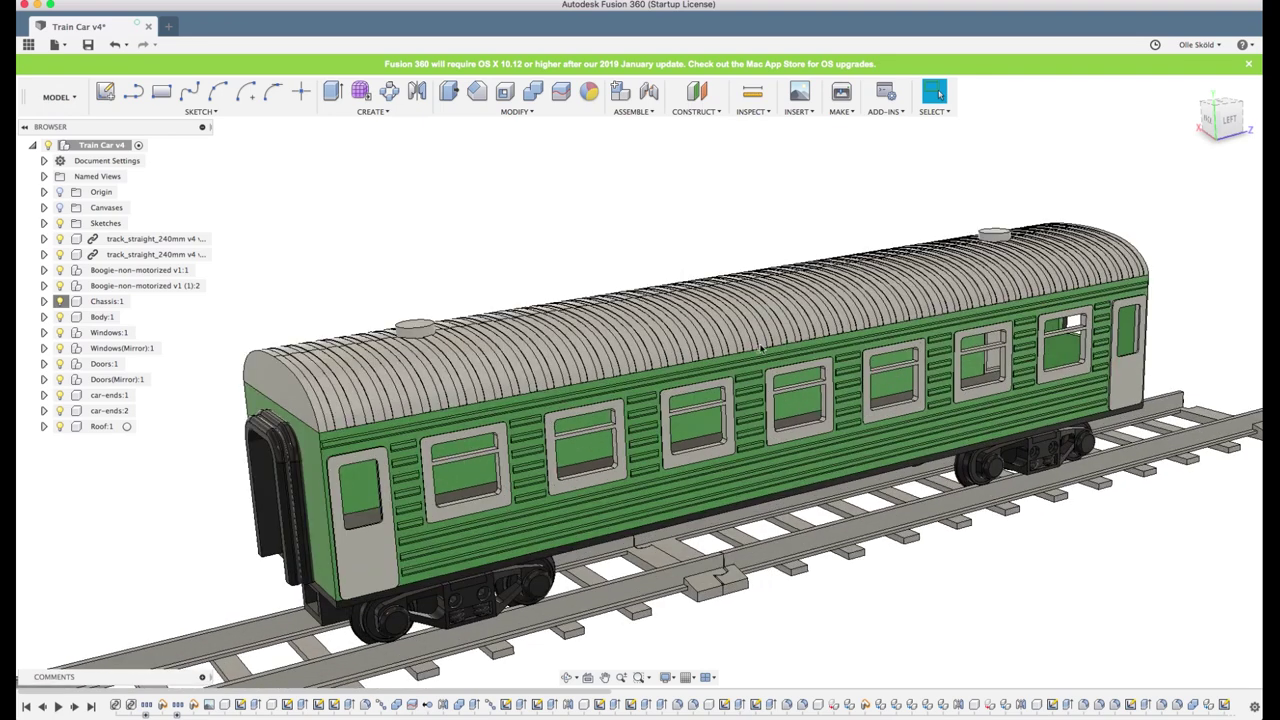
pyautogui.scroll(-3, 760, 348)
pyautogui.keyDown('shift'); pyautogui.moveTo(760, 348); pyautogui.dragTo(645, 358, button='middle'); pyautogui.keyUp('shift')
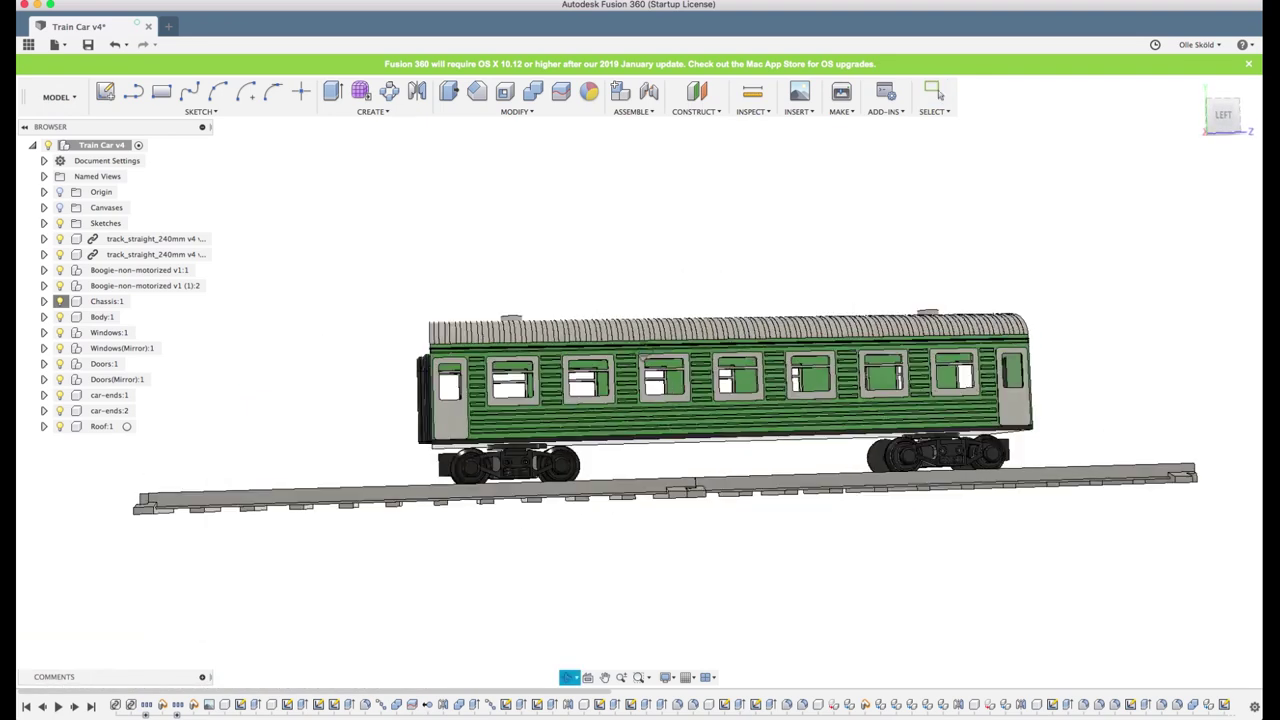
pyautogui.moveTo(870, 352)
pyautogui.keyDown('shift'); pyautogui.mouseDown(button='middle')
pyautogui.moveTo(872, 392)
pyautogui.moveTo(874, 348)
pyautogui.mouseUp(button='middle'); pyautogui.keyUp('shift')
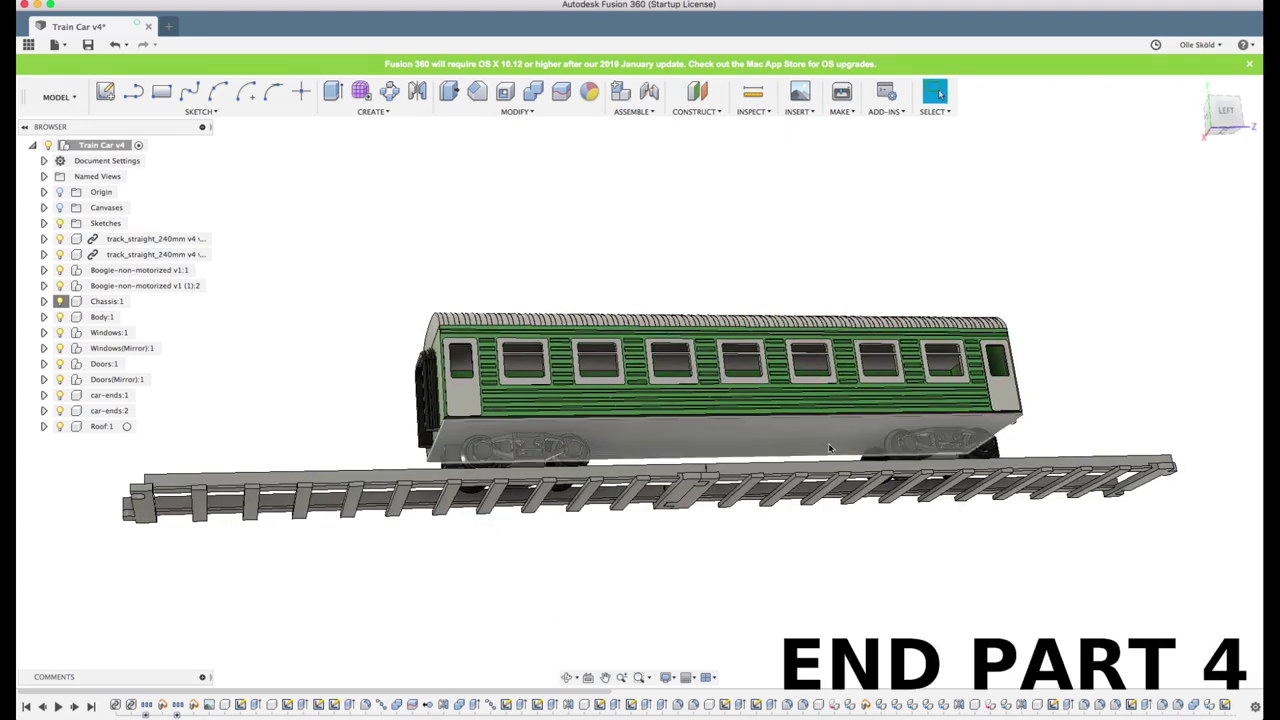
pyautogui.scroll(5, 789, 437)
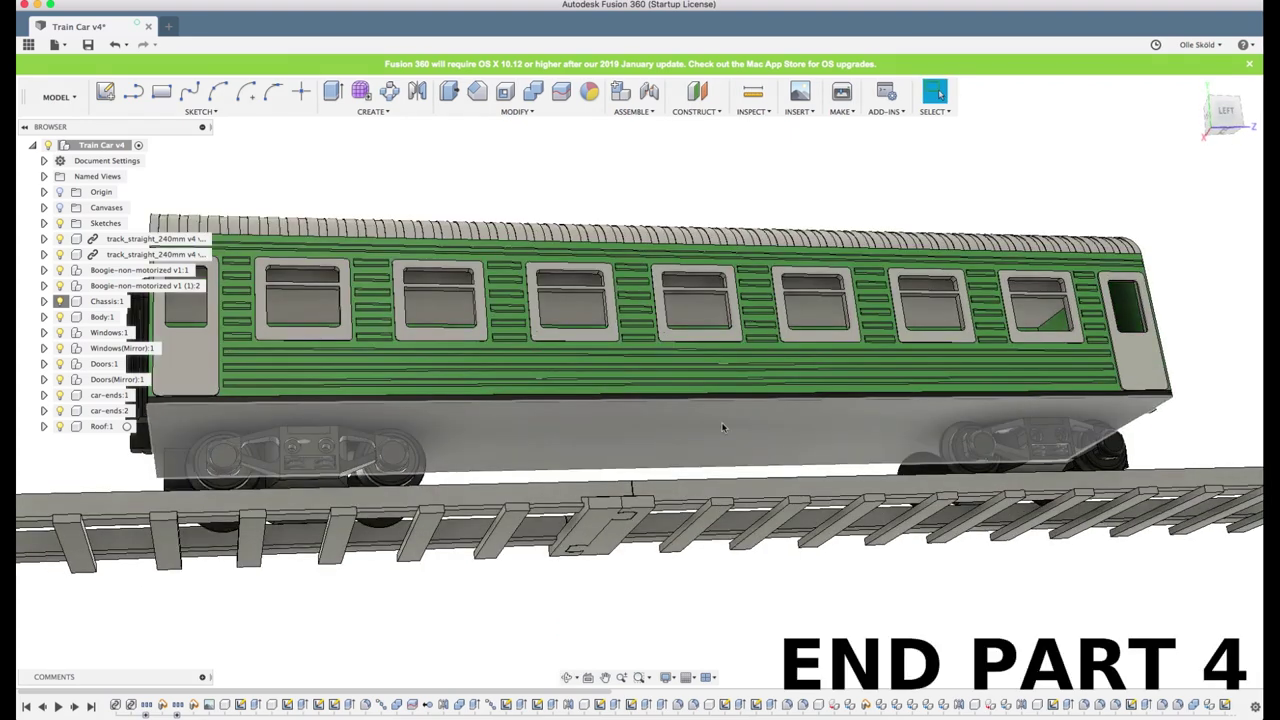